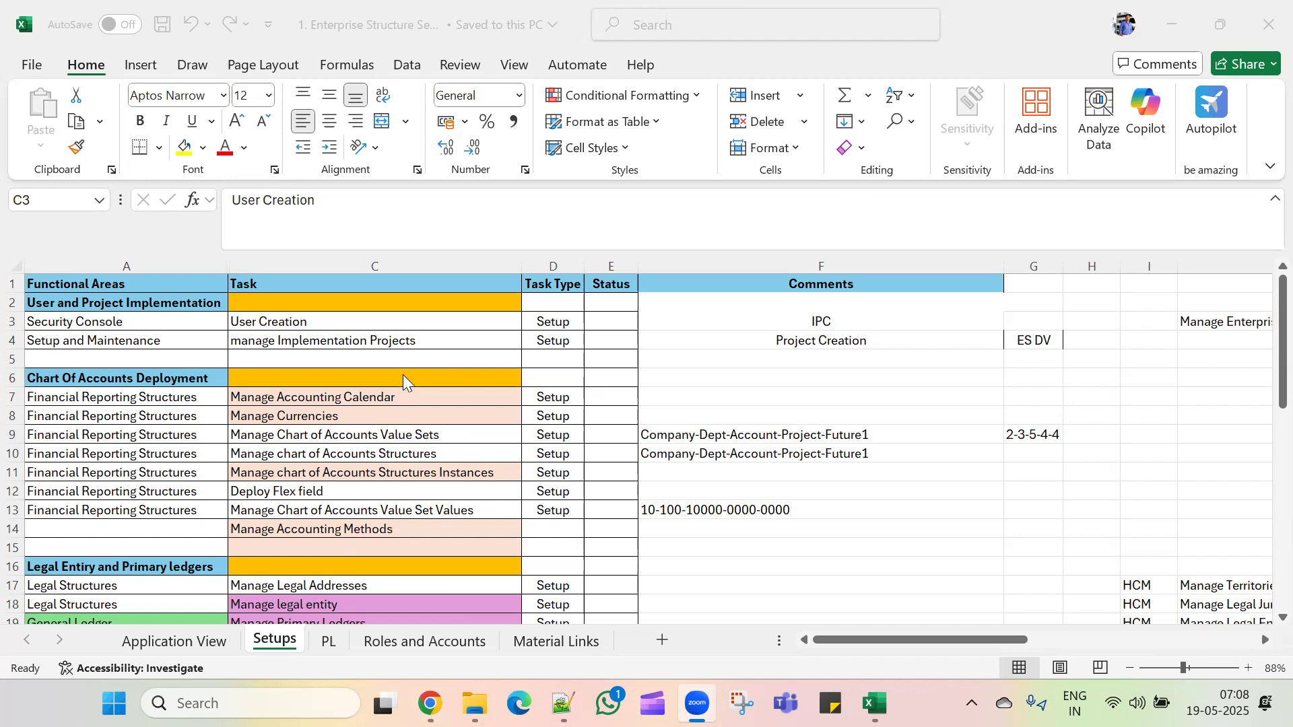
# Step: From the Oracle home page, open Manage Chart of Accounts Structure Instances under Financial Reporting Structures
pyautogui.click(430, 703)
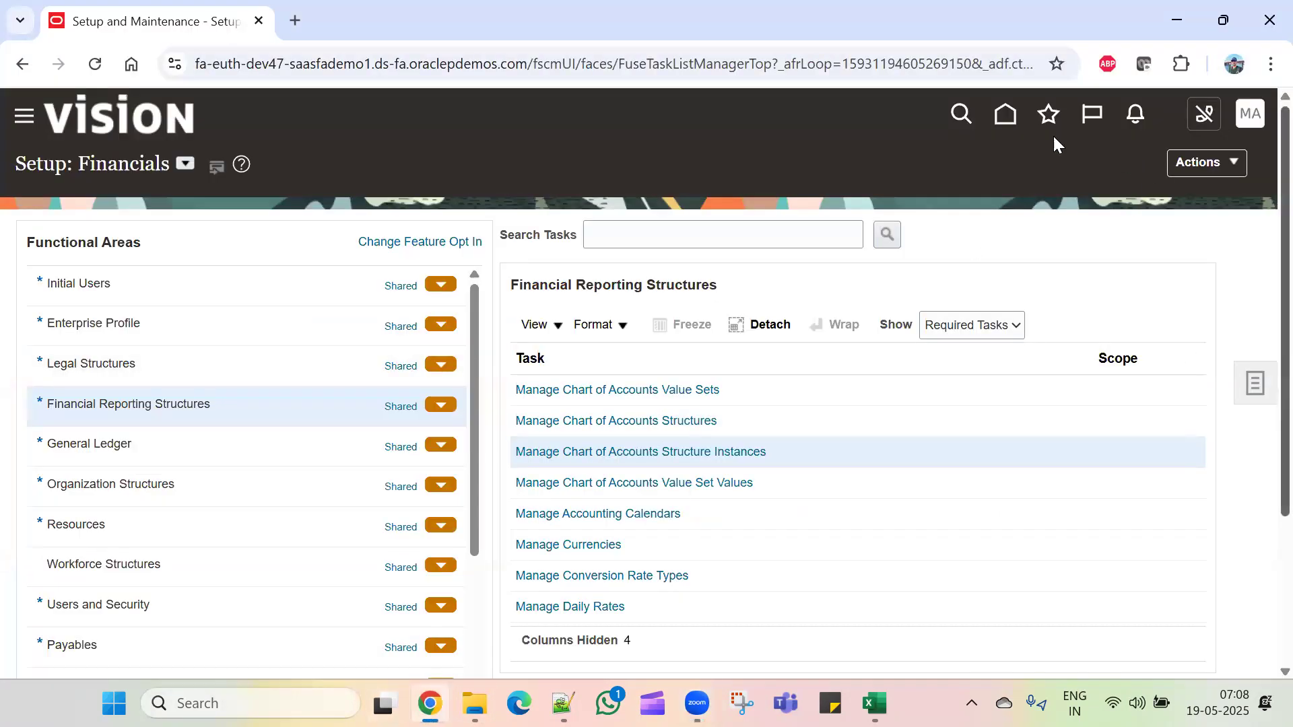
pyautogui.click(1006, 114)
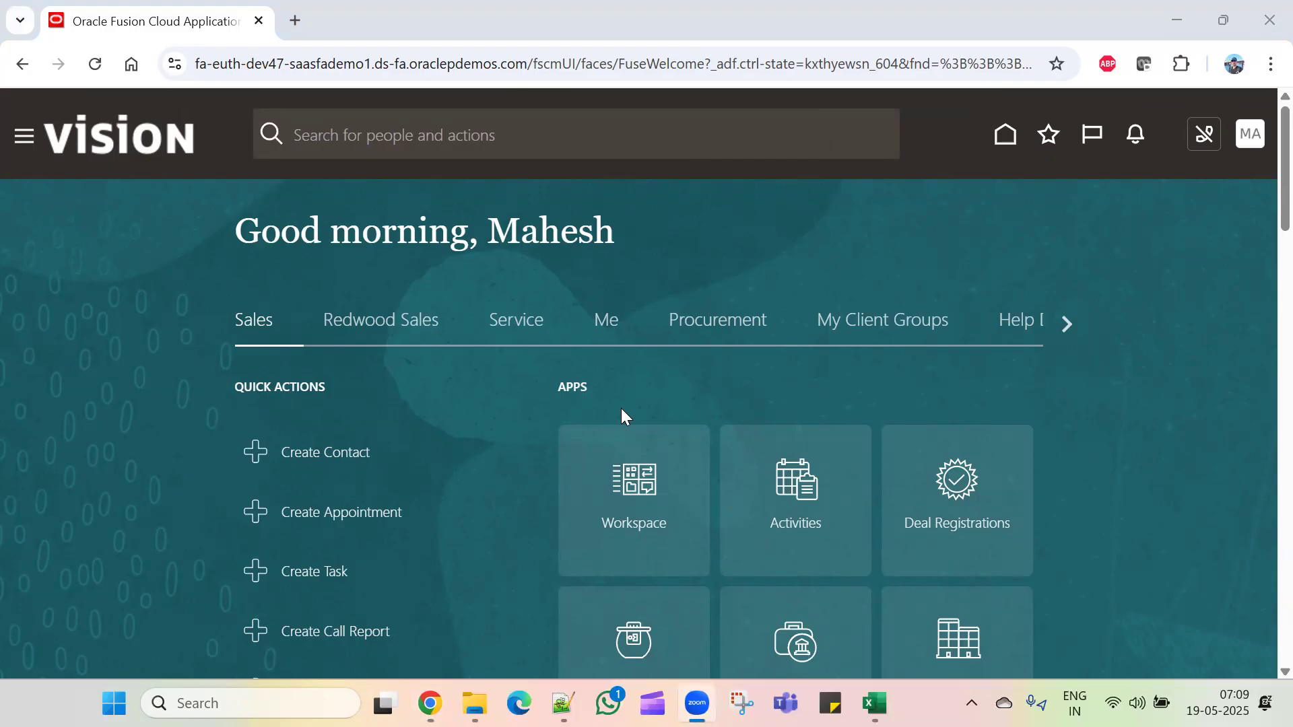
pyautogui.click(1252, 143)
pyautogui.click(1253, 142)
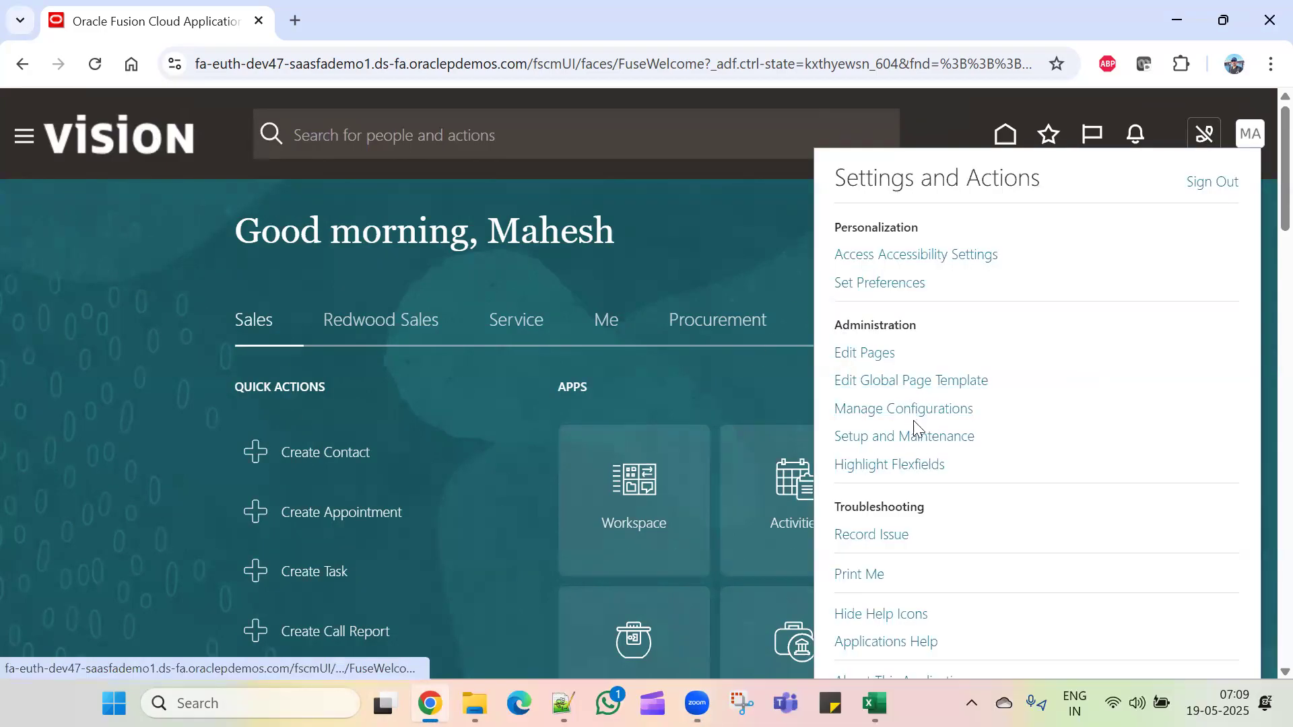
pyautogui.click(919, 443)
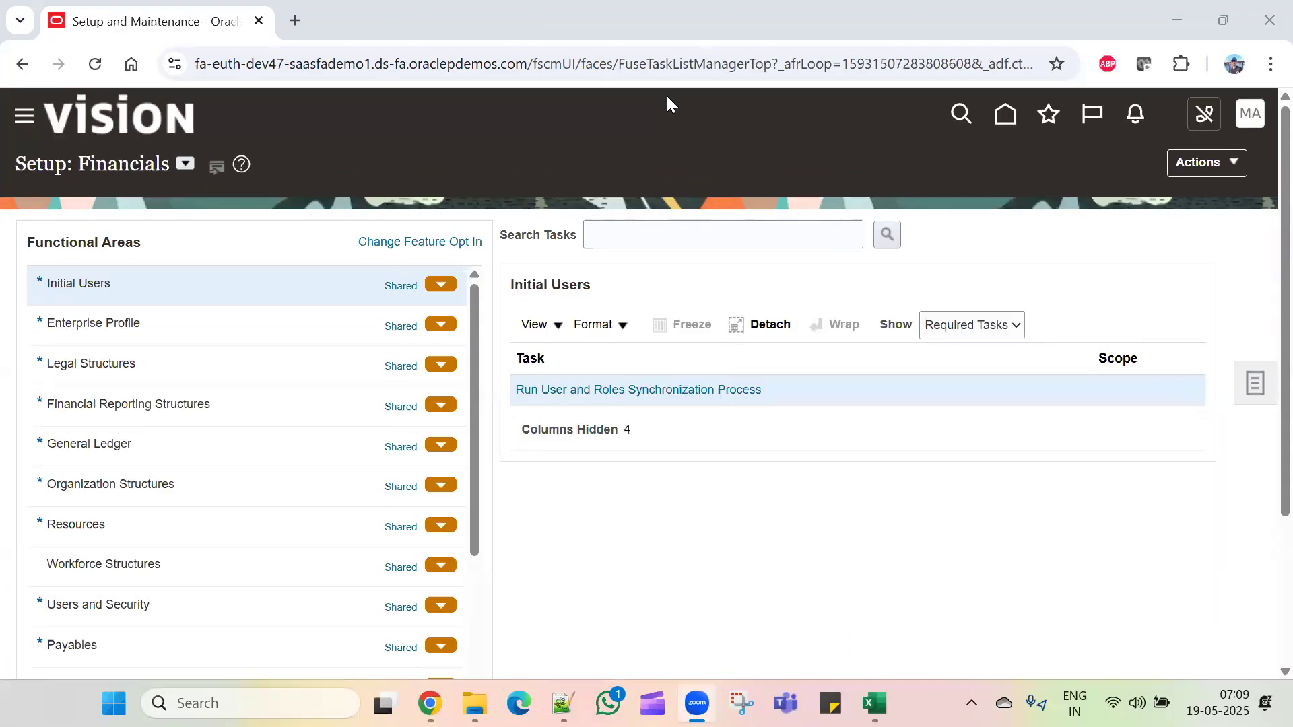
pyautogui.click(247, 404)
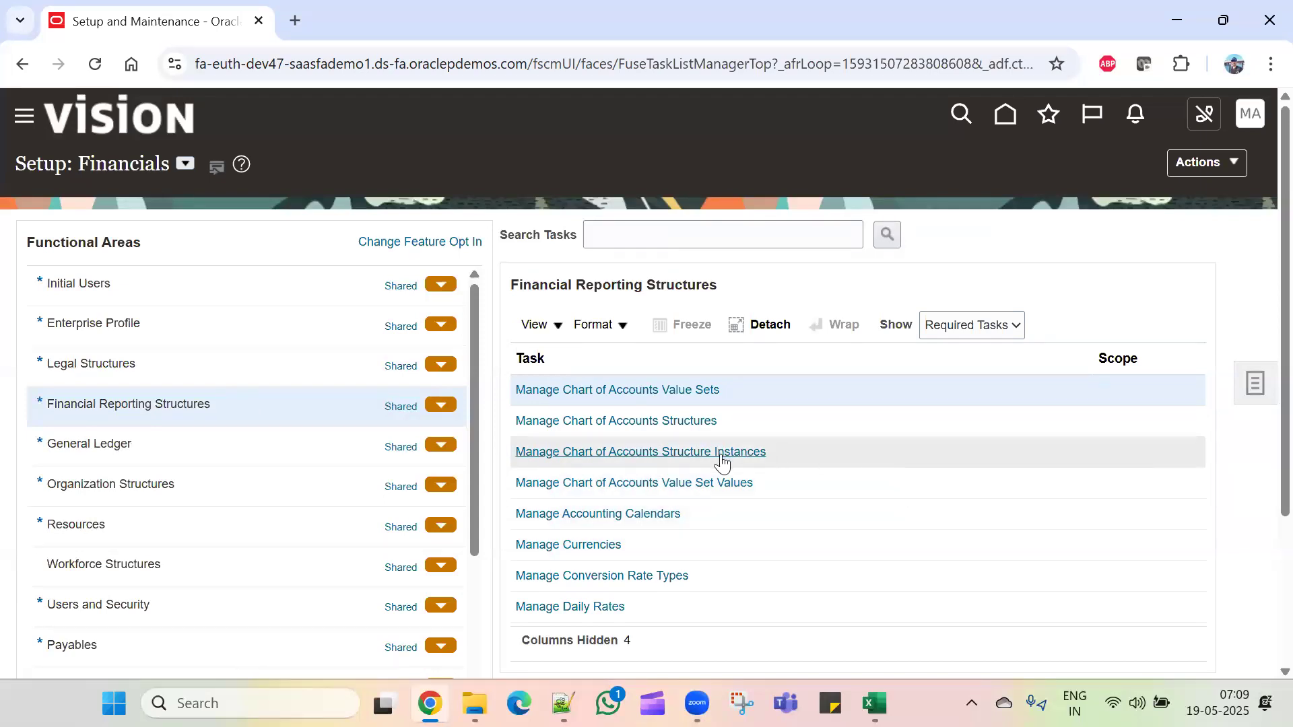
pyautogui.click(720, 453)
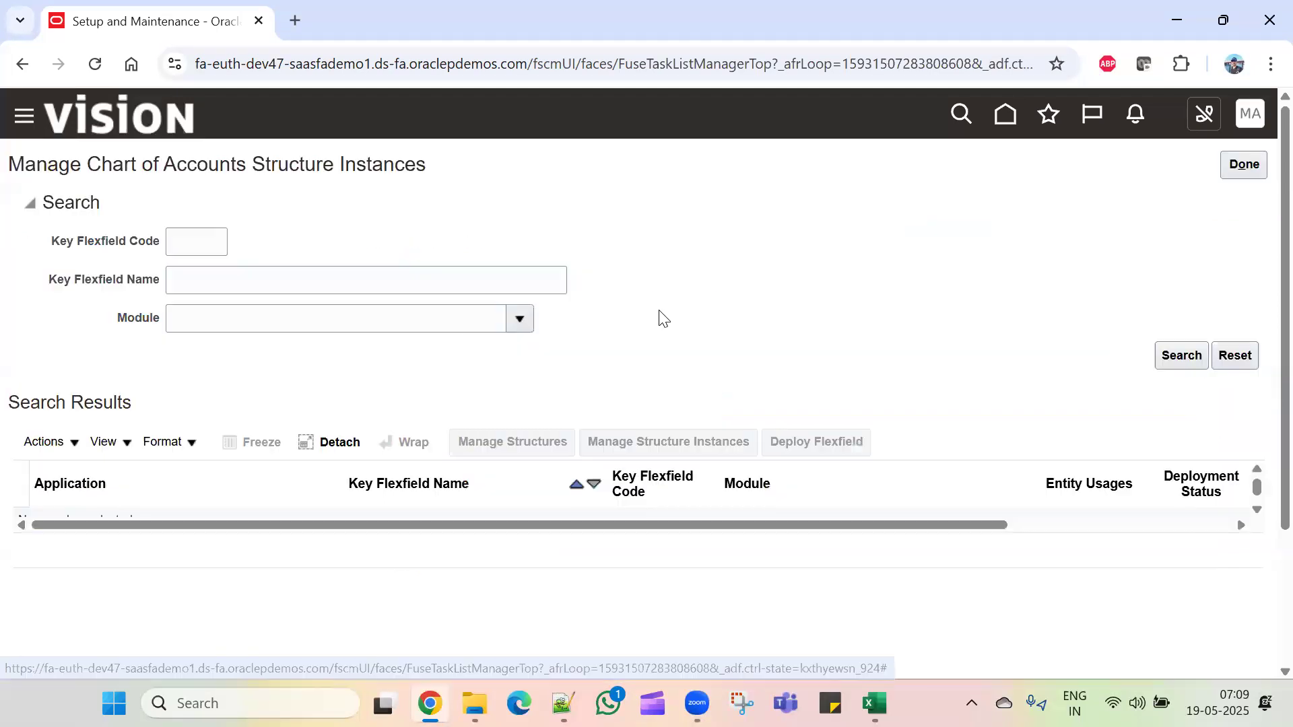
# Step: Search the key flexfields by code TCL, then clear the filter to list all of them
pyautogui.click(206, 239)
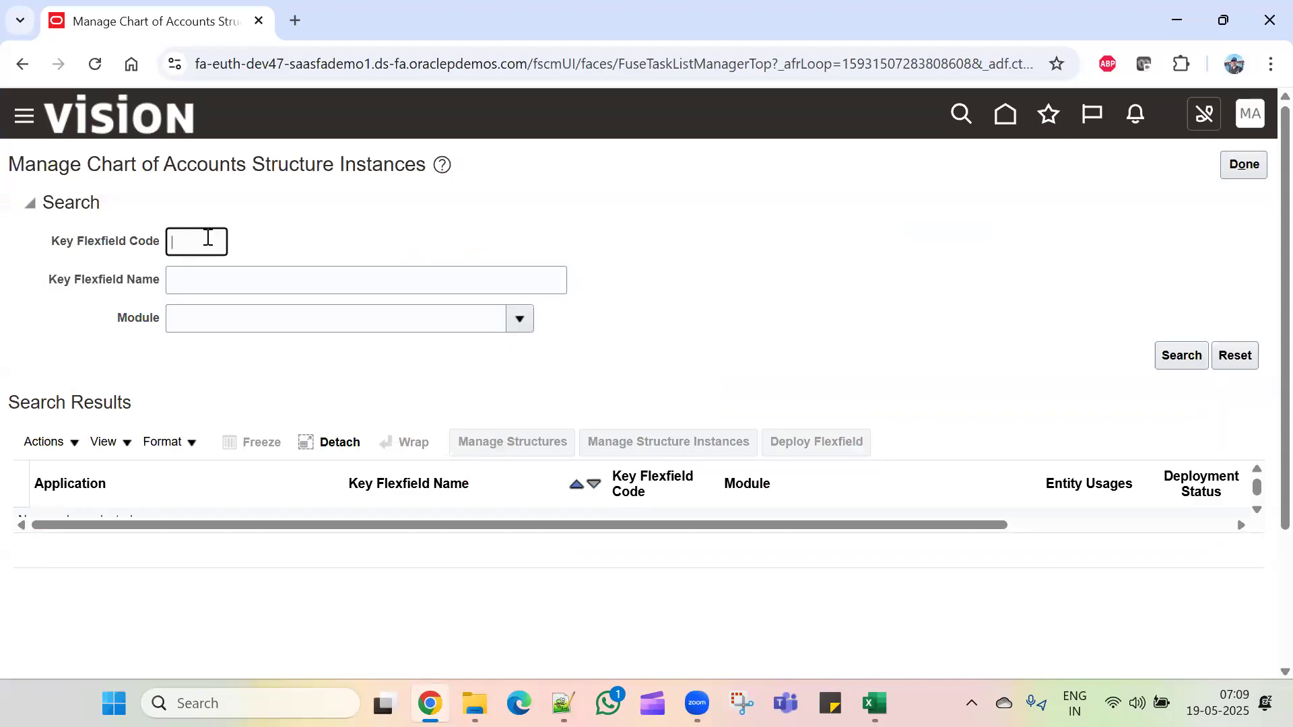
pyautogui.write('TCL')
pyautogui.click(1177, 359)
pyautogui.moveTo(222, 242); pyautogui.dragTo(107, 235)
pyautogui.press('BackSpace')
pyautogui.click(1177, 359)
pyautogui.click(208, 285)
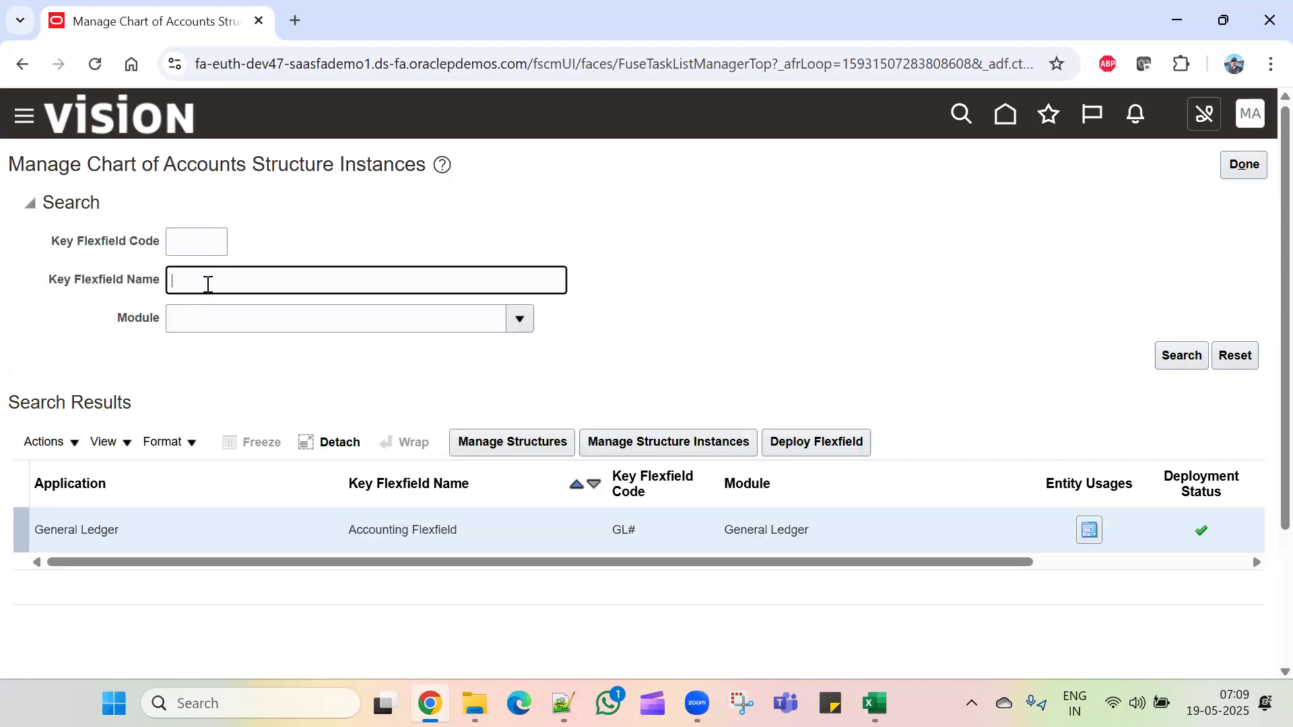
# Step: Open the GL# Accounting Flexfield structures and search structure code TCL, finding none
pyautogui.click(514, 441)
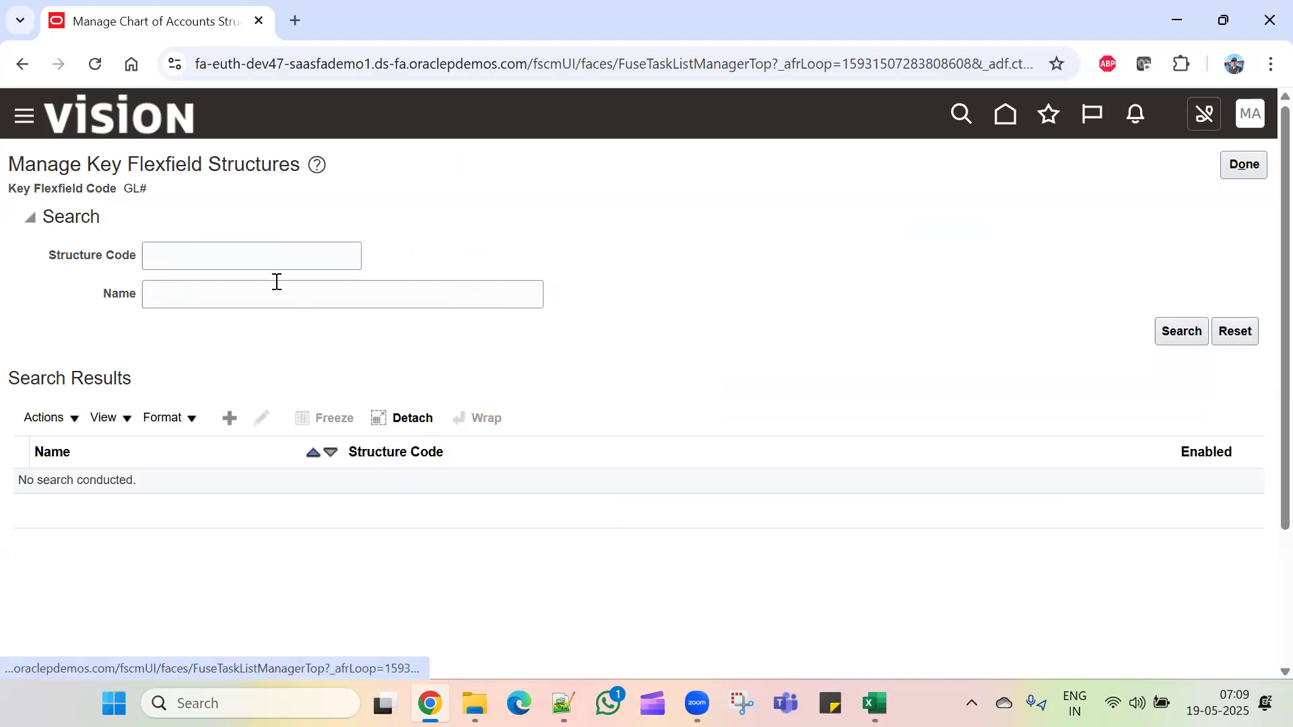
pyautogui.click(252, 261)
pyautogui.write('TCL')
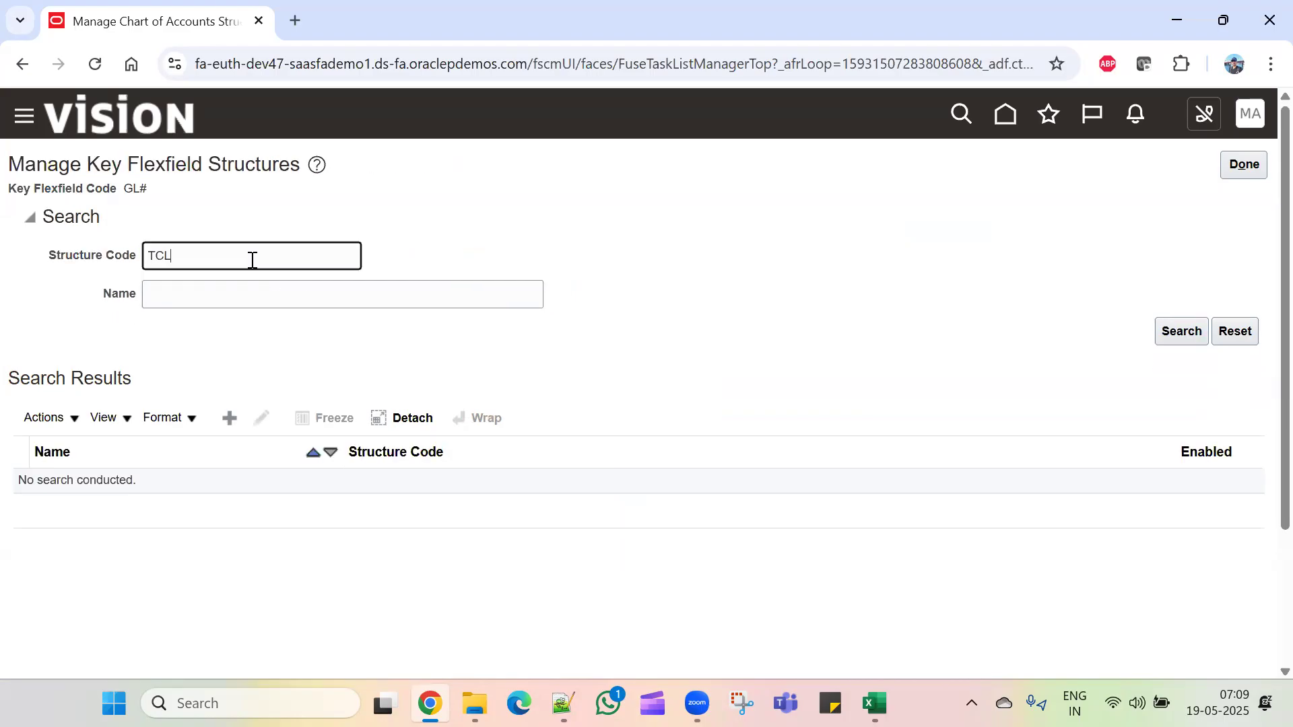
pyautogui.press('Return')
pyautogui.click(1185, 331)
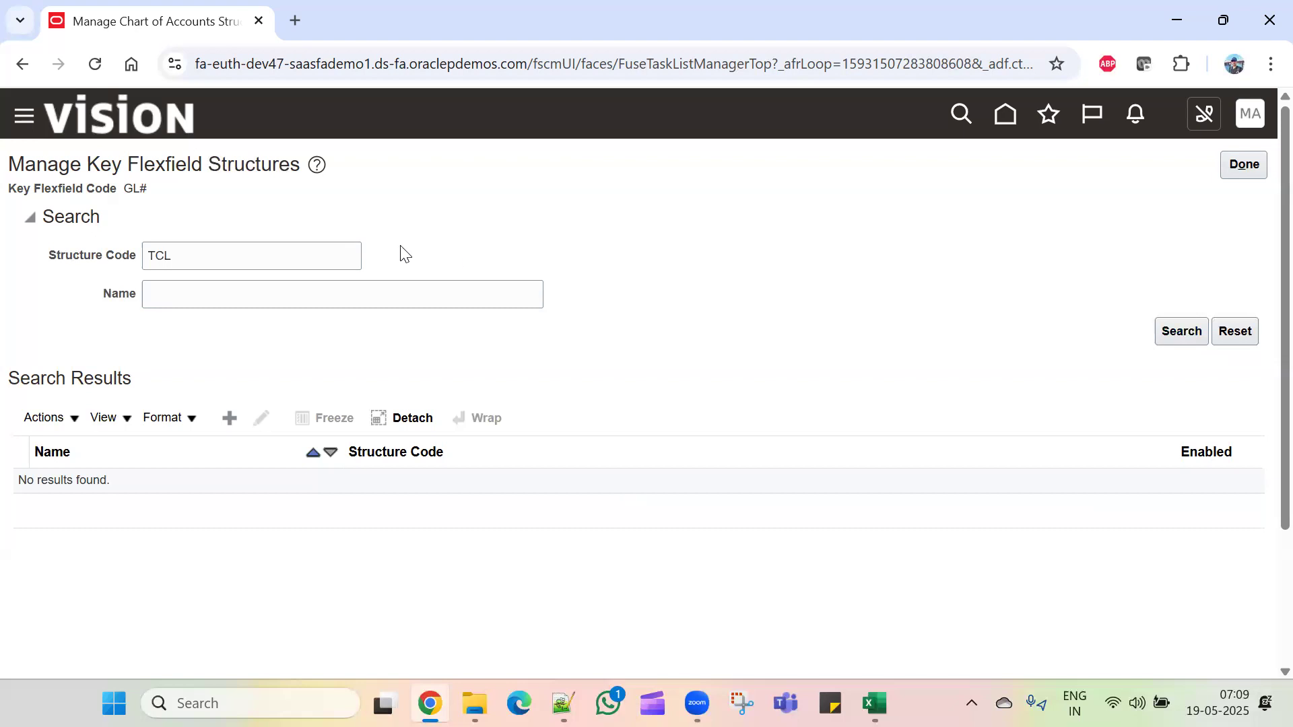
pyautogui.moveTo(220, 260); pyautogui.dragTo(93, 256)
pyautogui.press('BackSpace')
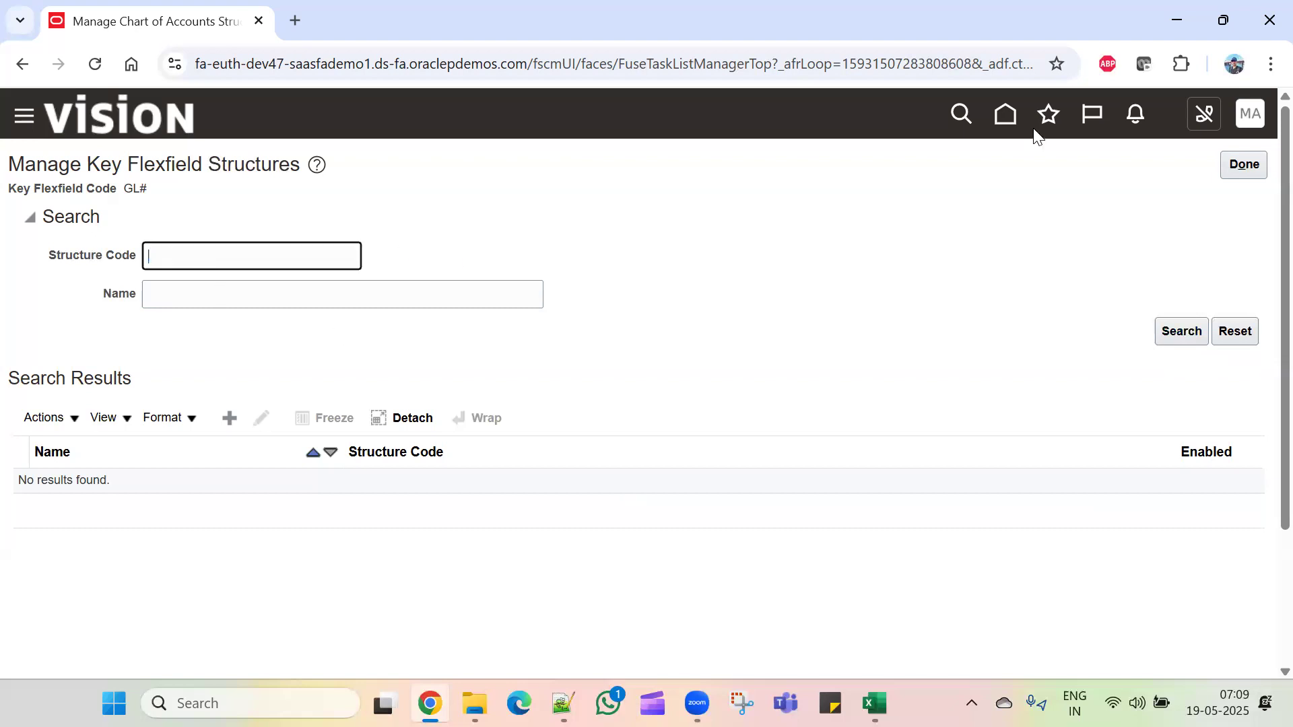
pyautogui.click(1246, 169)
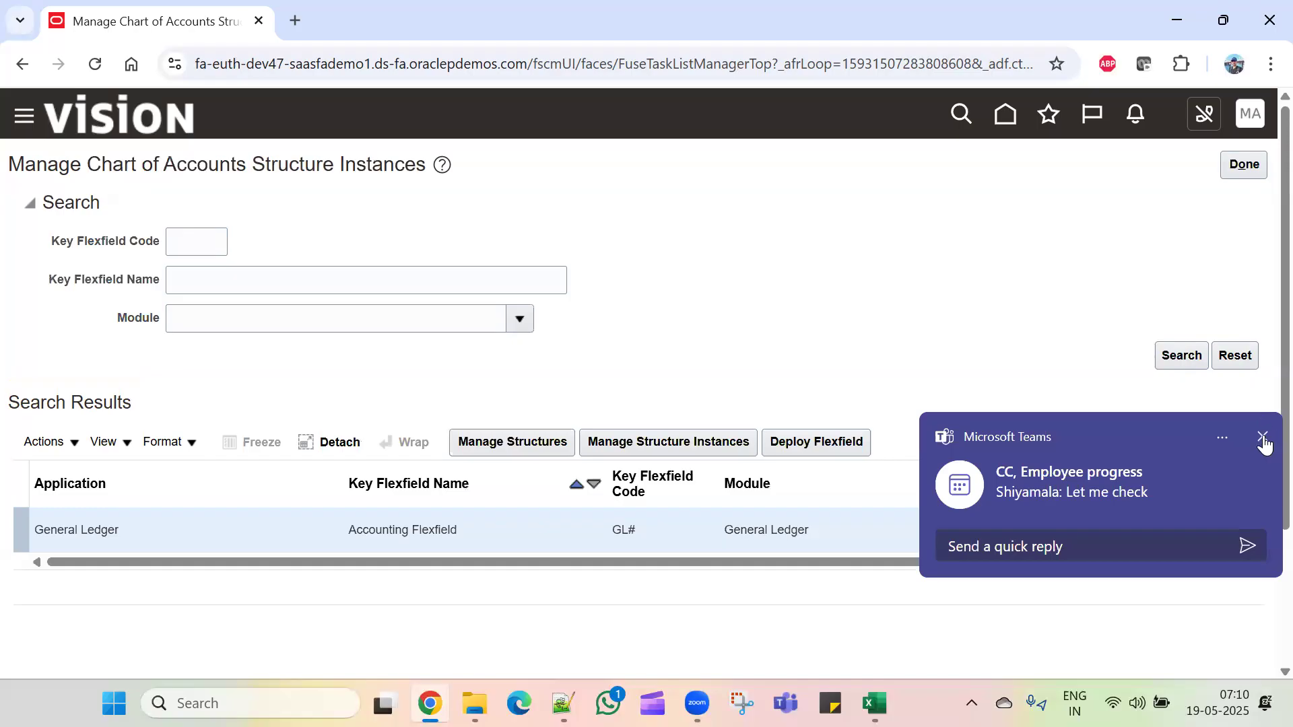
# Step: Reopen the GL# structures, search TCL once more, then finish and return home
pyautogui.click(1262, 438)
pyautogui.click(502, 434)
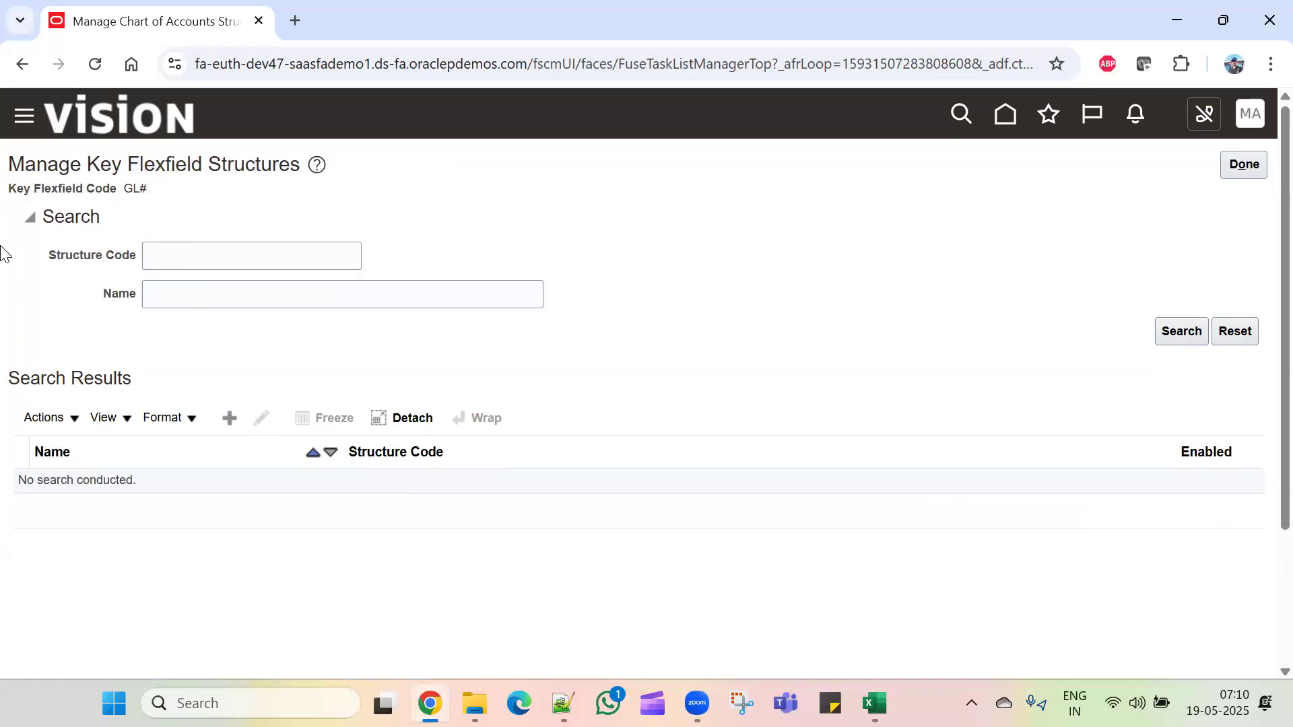
pyautogui.click(171, 254)
pyautogui.write('TCL')
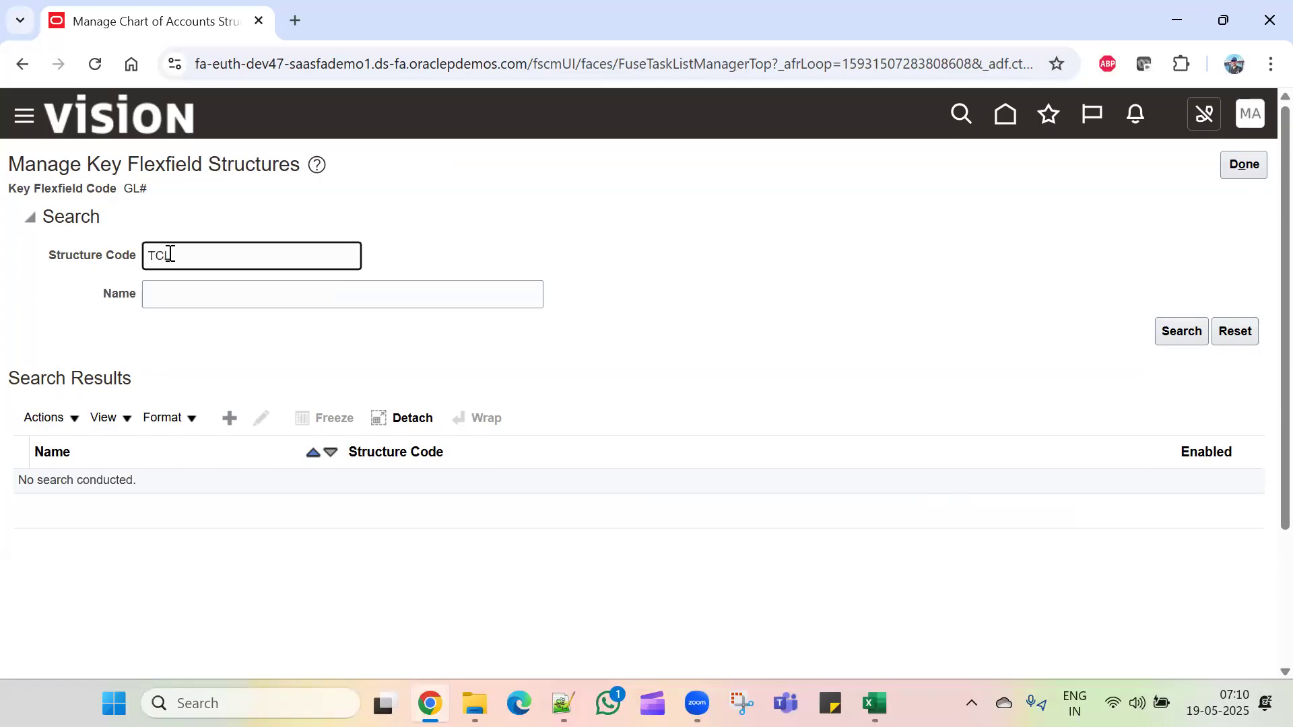
pyautogui.press('Return')
pyautogui.click(1243, 166)
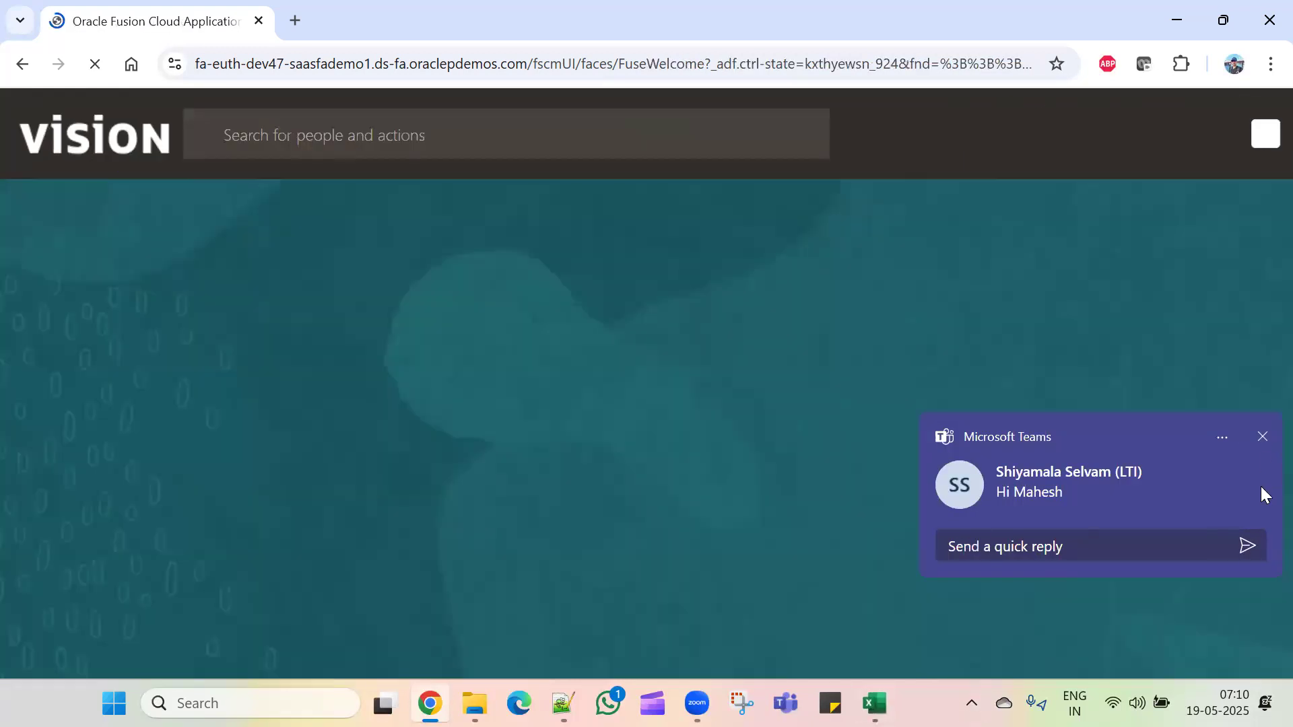
# Step: Reopen Setup and Maintenance on Financials with Financial Reporting Structures listed, then bring up the Excel workbook
pyautogui.click(1262, 436)
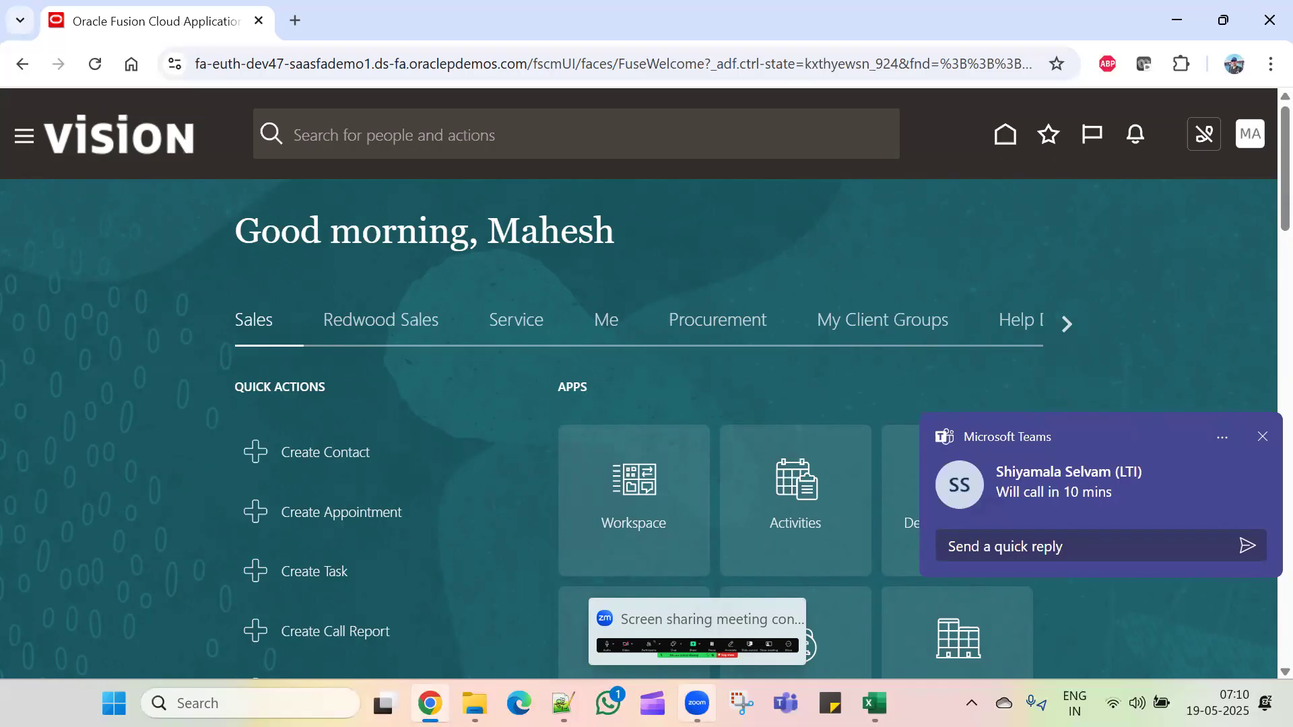
pyautogui.click(1262, 438)
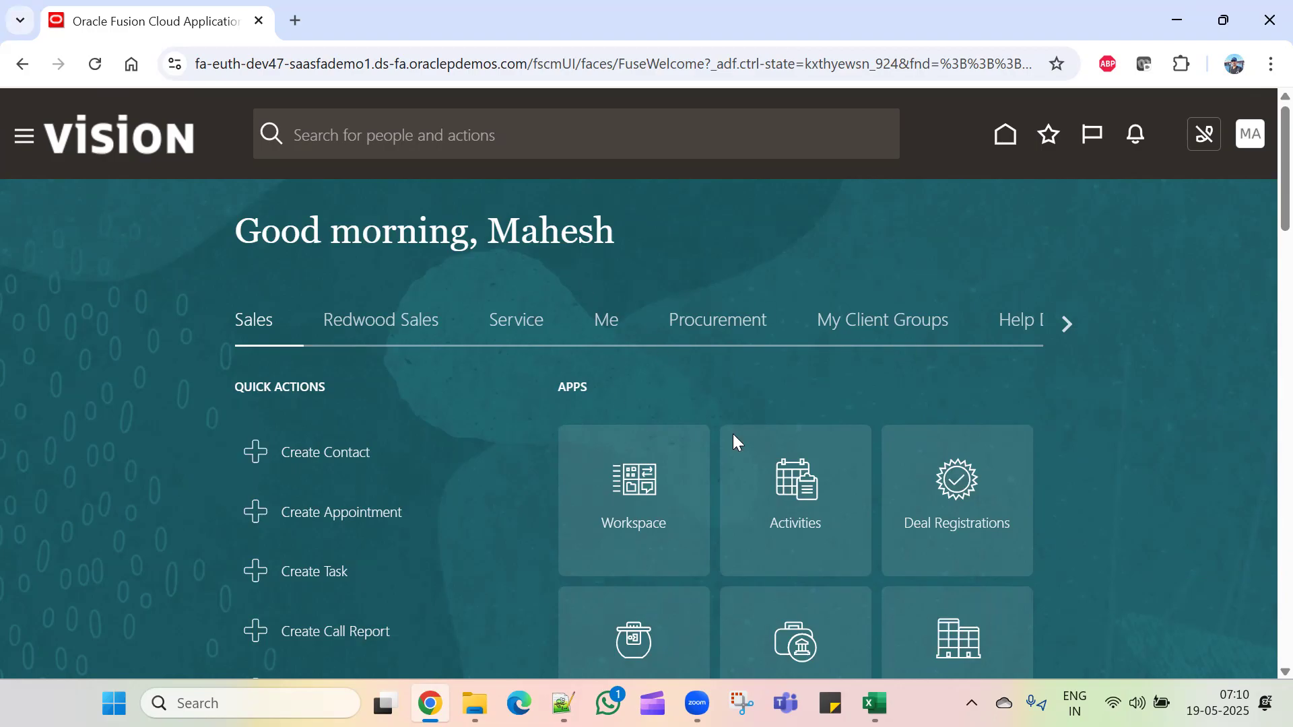
pyautogui.click(1254, 135)
pyautogui.click(930, 438)
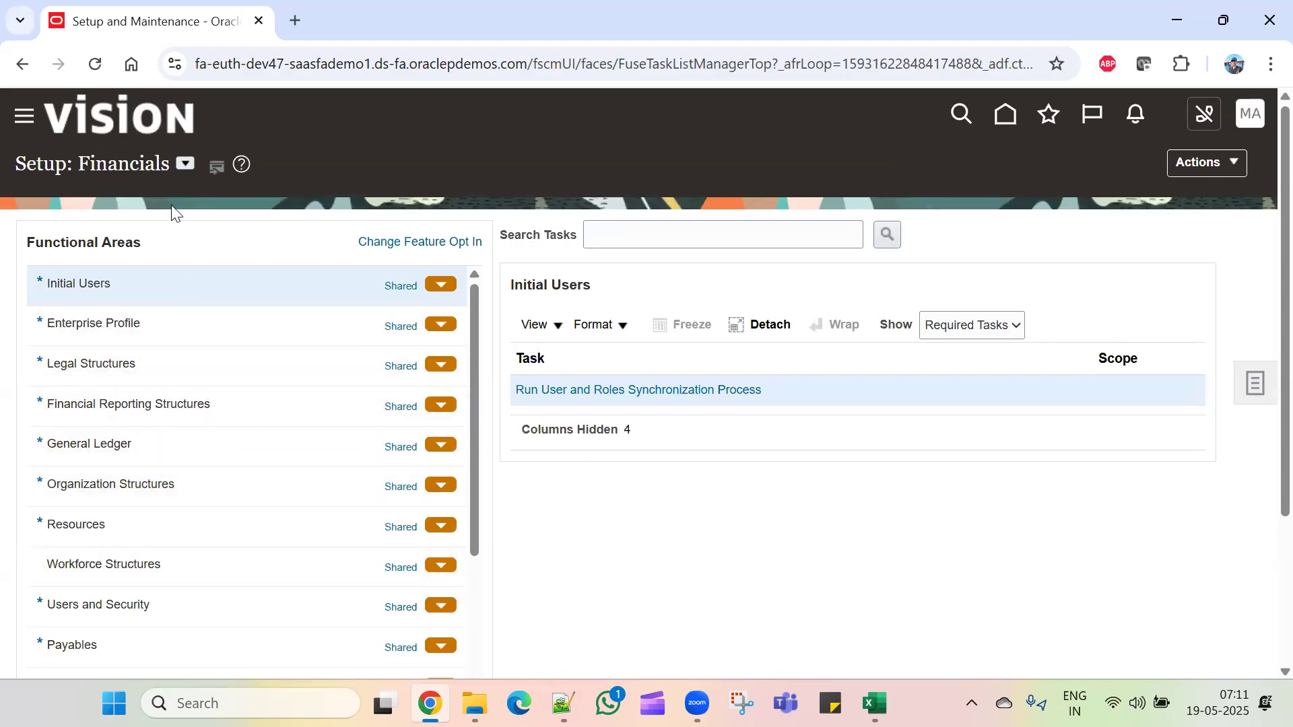
pyautogui.click(184, 163)
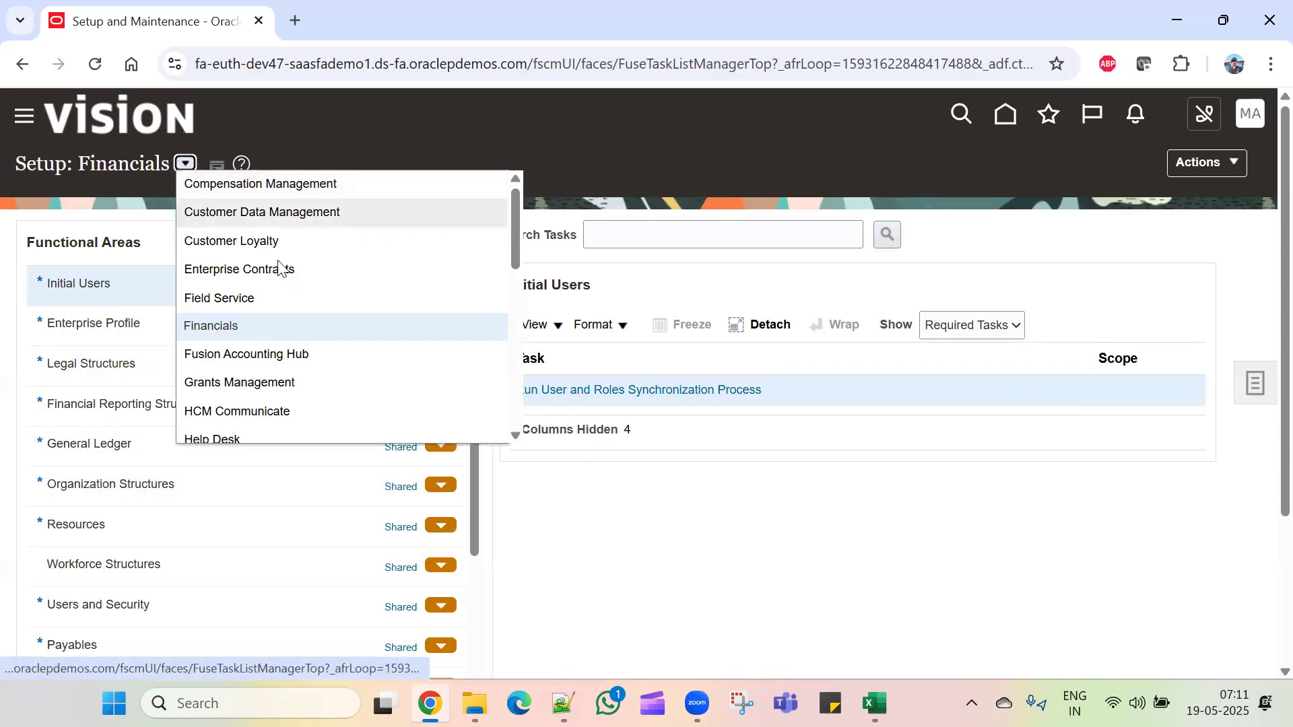
pyautogui.click(274, 330)
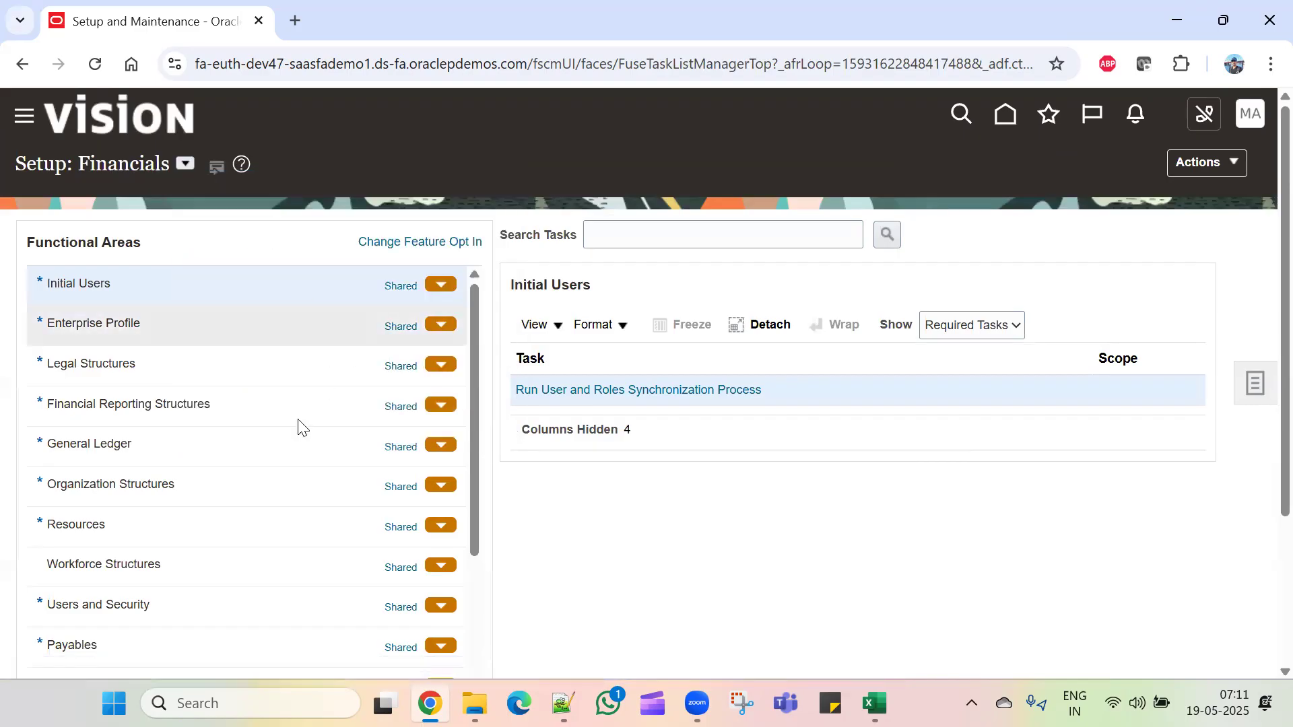
pyautogui.click(252, 404)
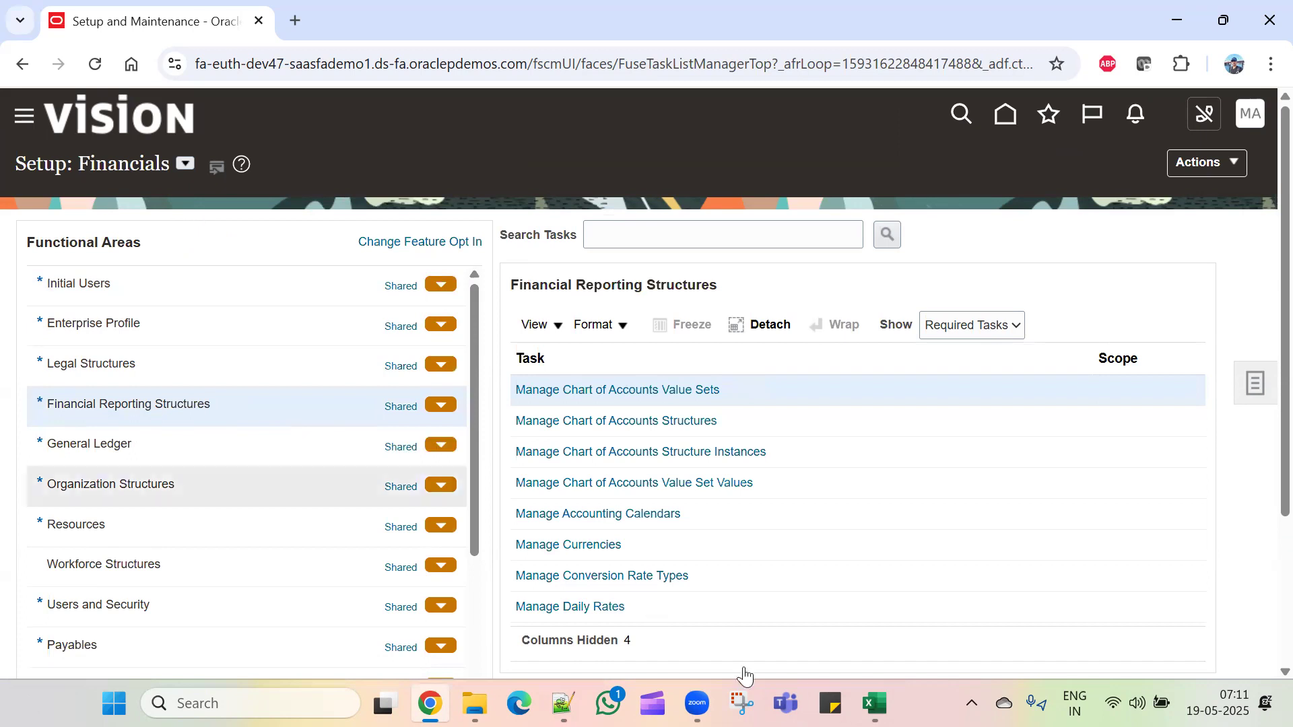
pyautogui.click(875, 703)
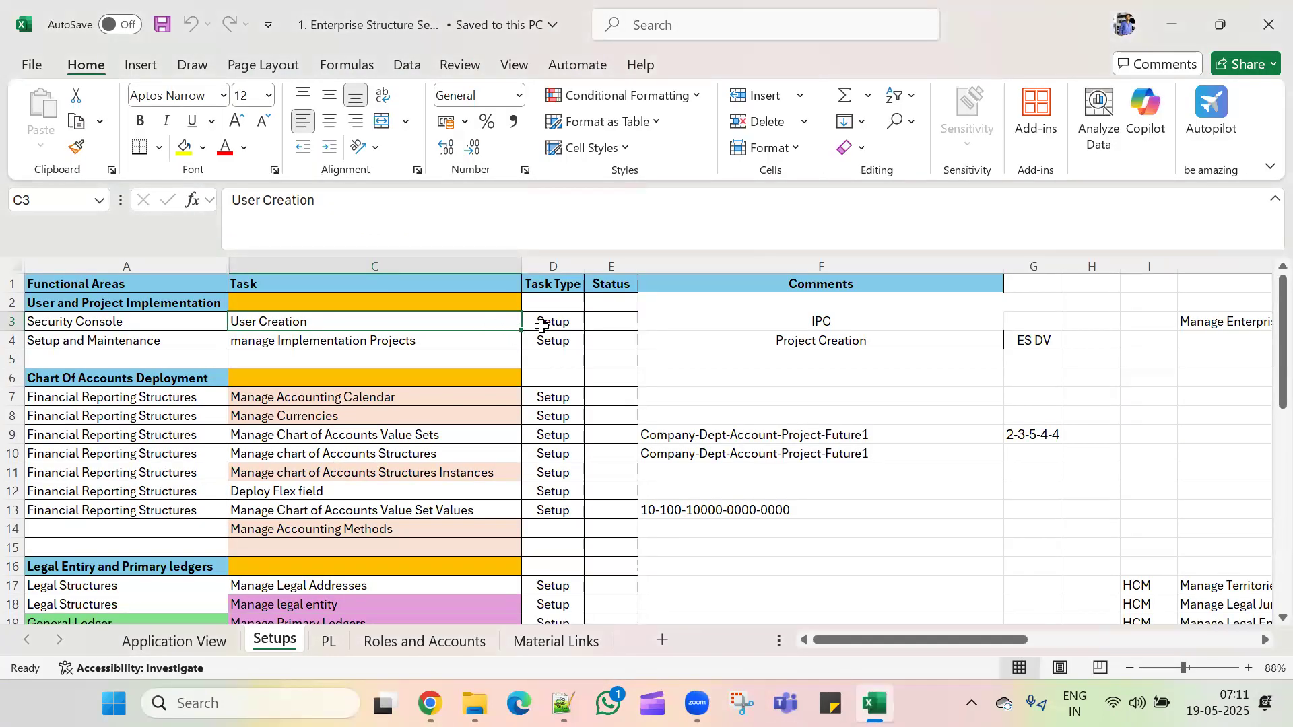
# Step: Mark the User Creation task (C3:D3) on the Setups sheet, then return to Oracle
pyautogui.moveTo(490, 322); pyautogui.dragTo(551, 322)
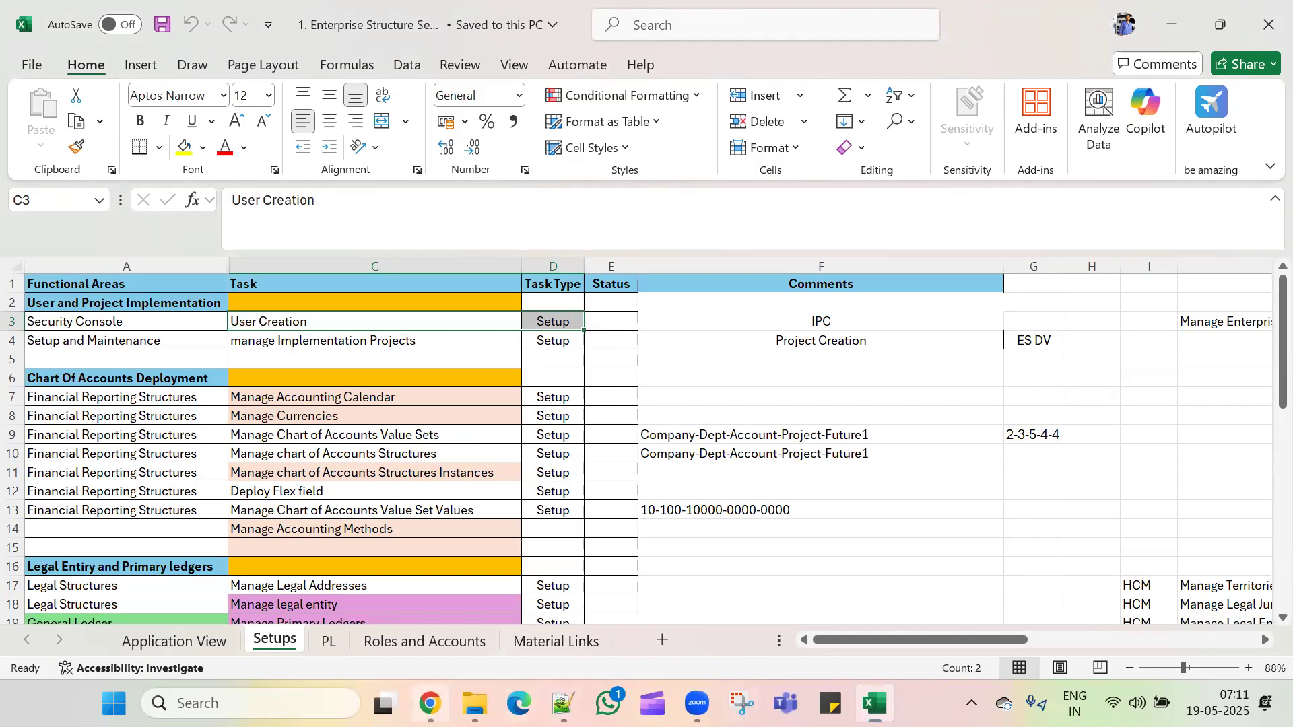
pyautogui.click(429, 703)
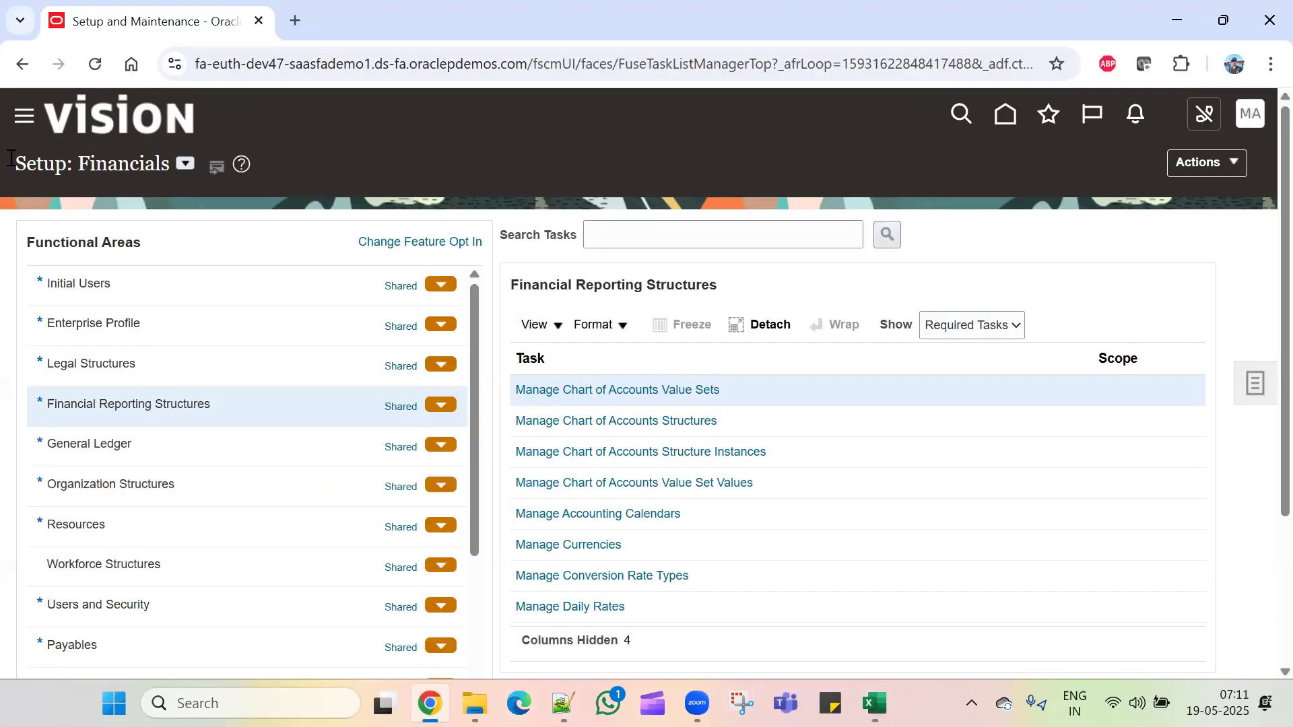
# Step: Open the Security Console from the navigator's Tools section and start adding a user account
pyautogui.click(22, 120)
pyautogui.scroll(-10, 202, 532)
pyautogui.click(138, 538)
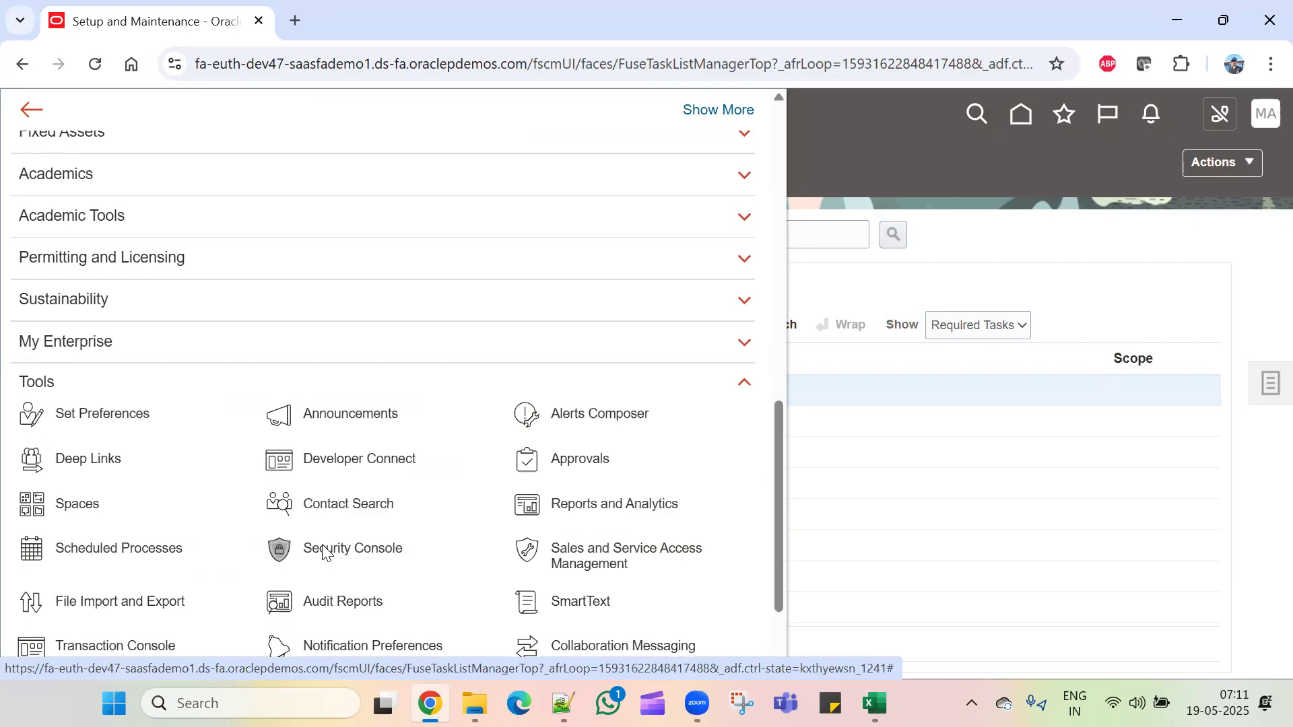
pyautogui.click(323, 552)
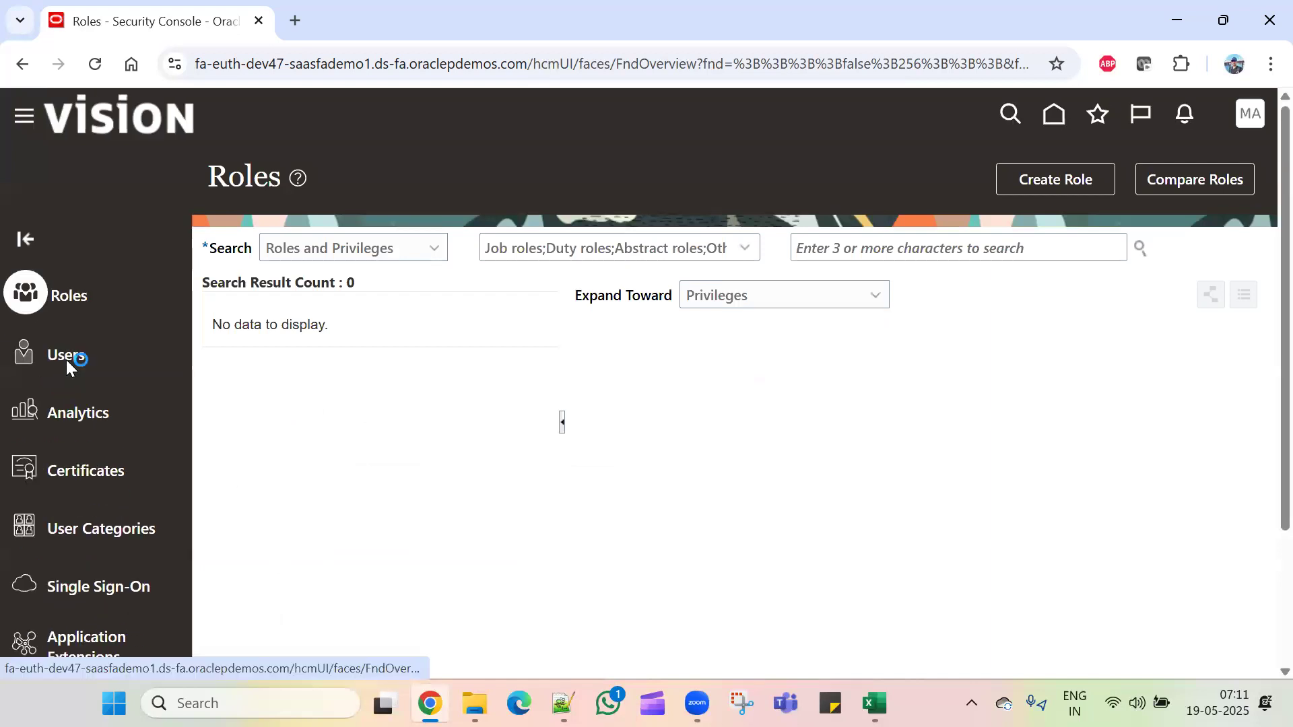
pyautogui.click(67, 360)
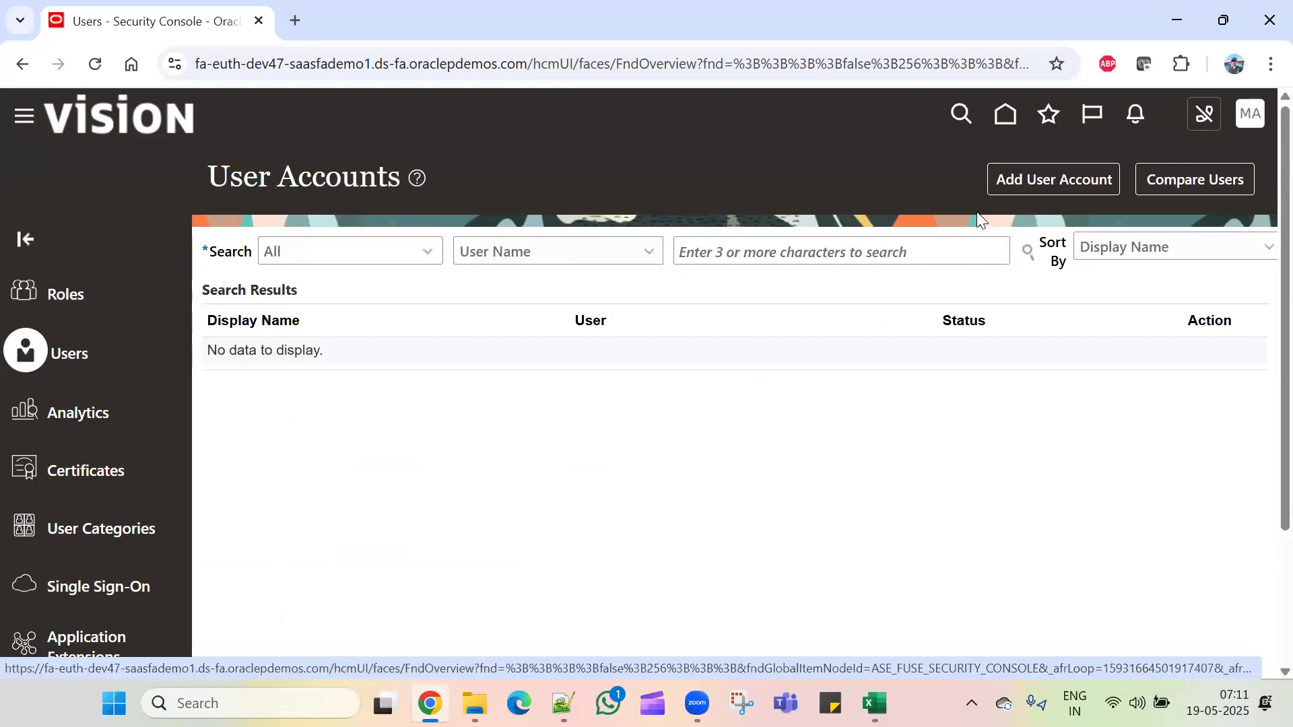
pyautogui.click(1042, 177)
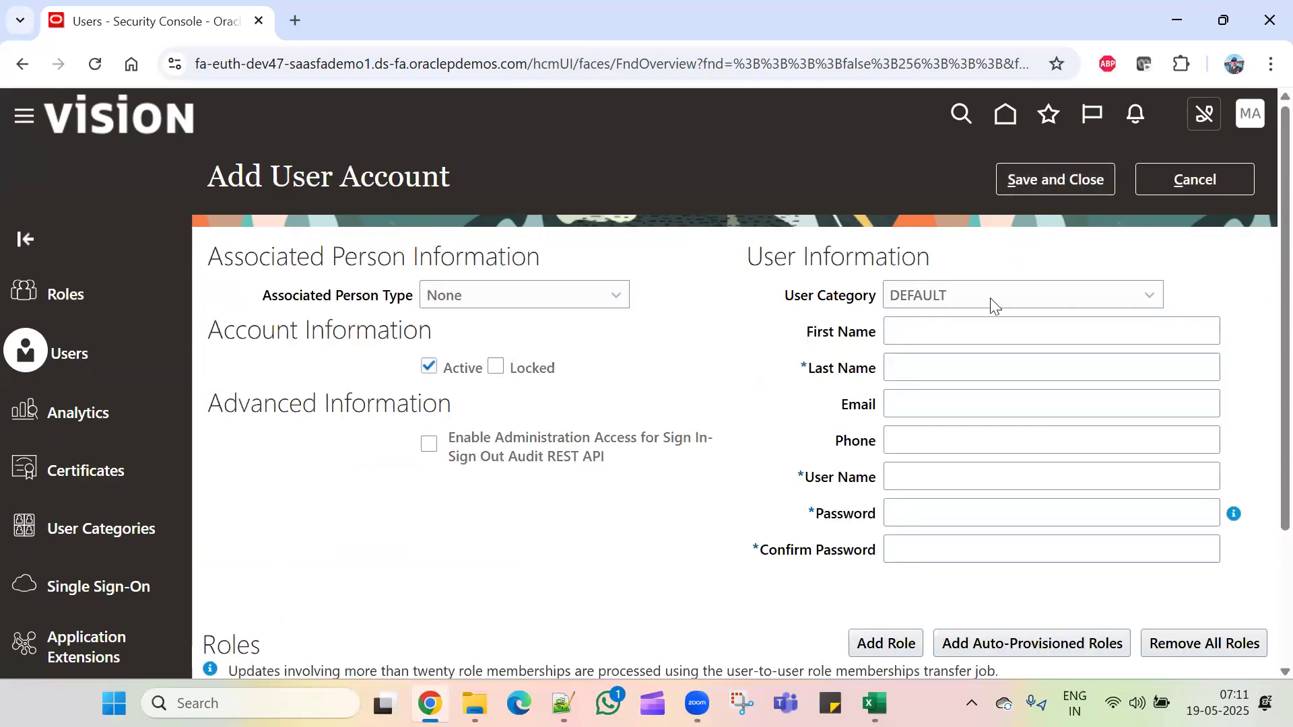
# Step: Enter the new user's last name, user name and password with matching confirmation
pyautogui.click(963, 367)
pyautogui.write('Virat')
pyautogui.press('Tab')
pyautogui.press('Tab')
pyautogui.press('Tab')
pyautogui.press('Tab')
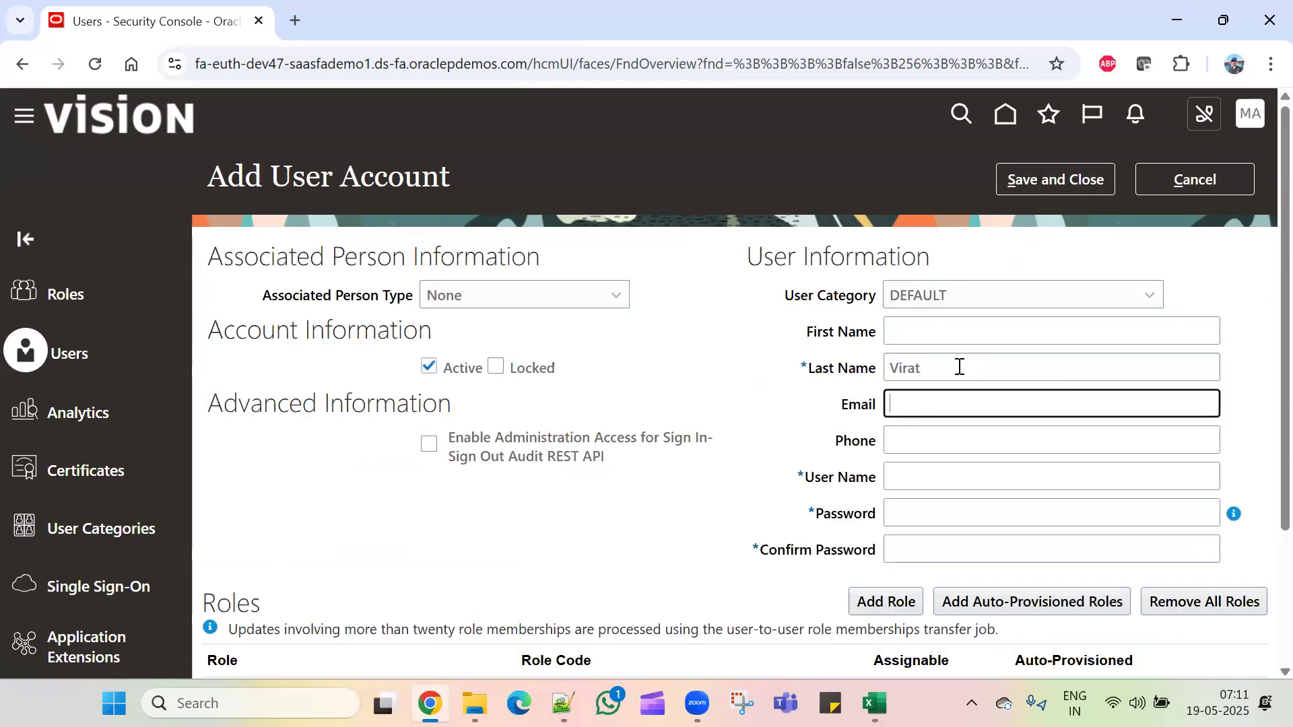
pyautogui.write('*******')
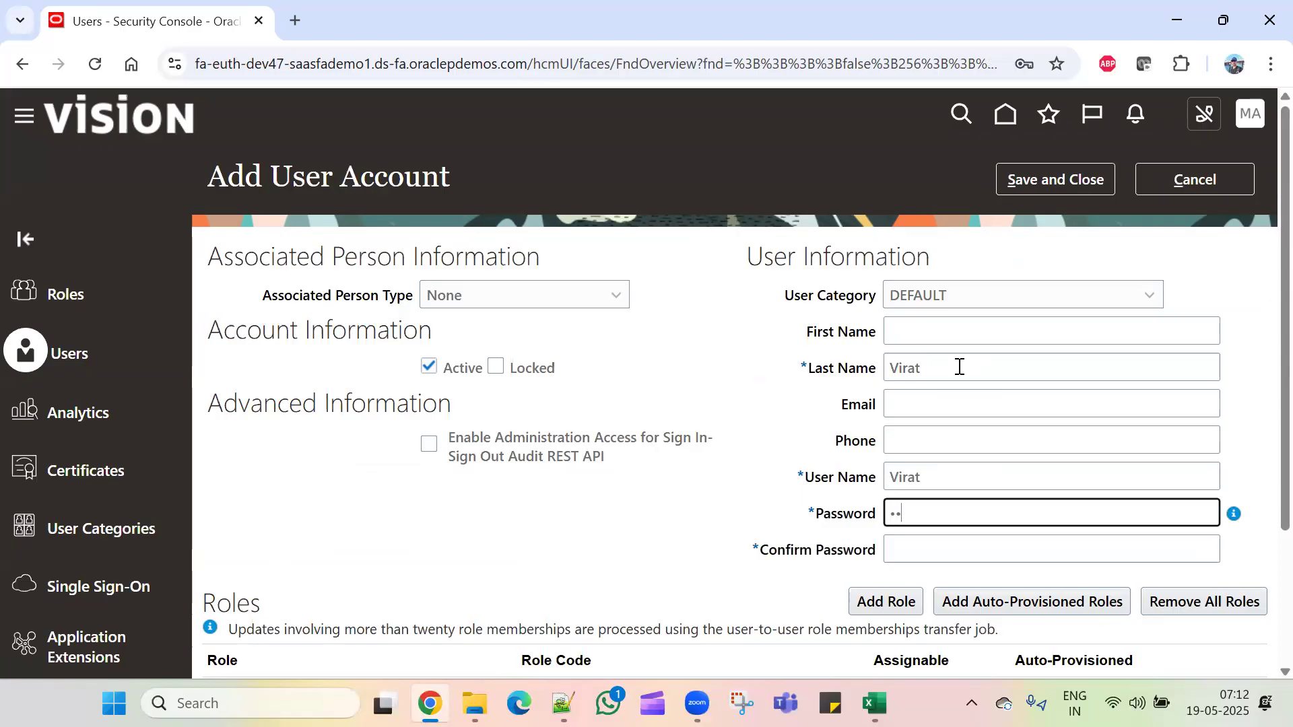
pyautogui.write('**')
pyautogui.press('Tab')
pyautogui.write('******')
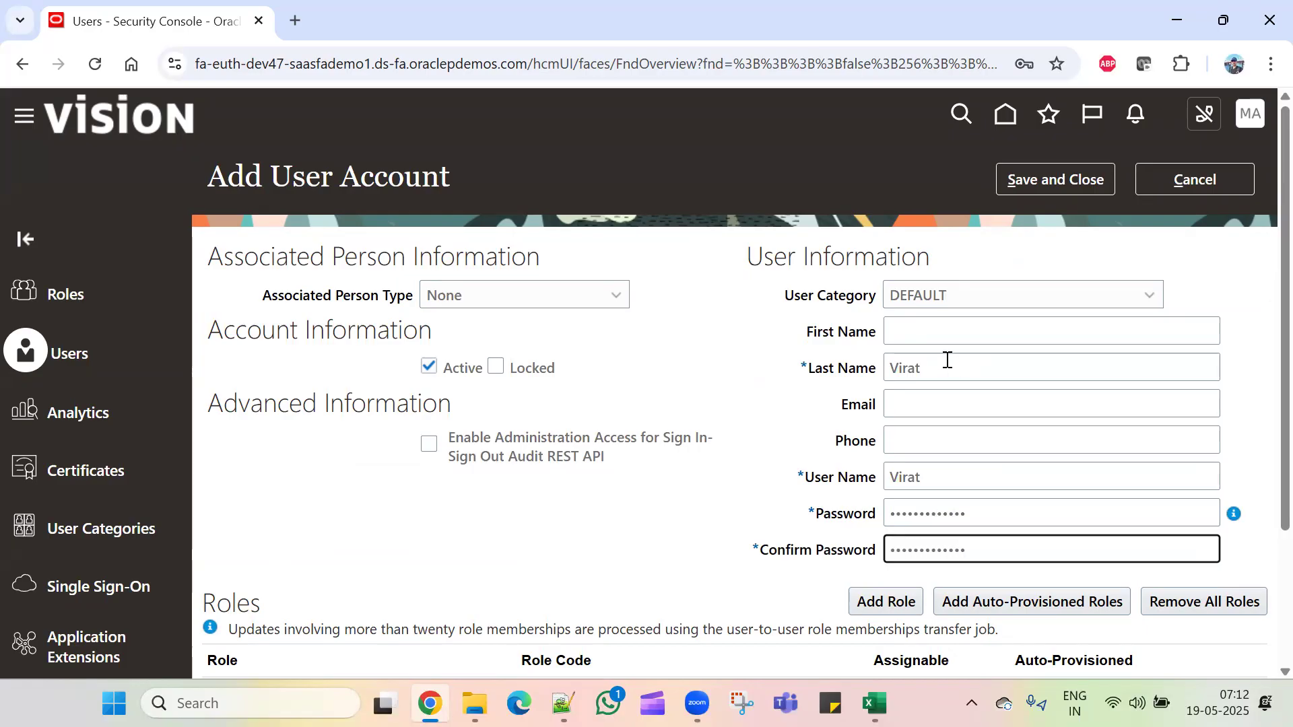
pyautogui.scroll(-3, 947, 363)
pyautogui.click(899, 419)
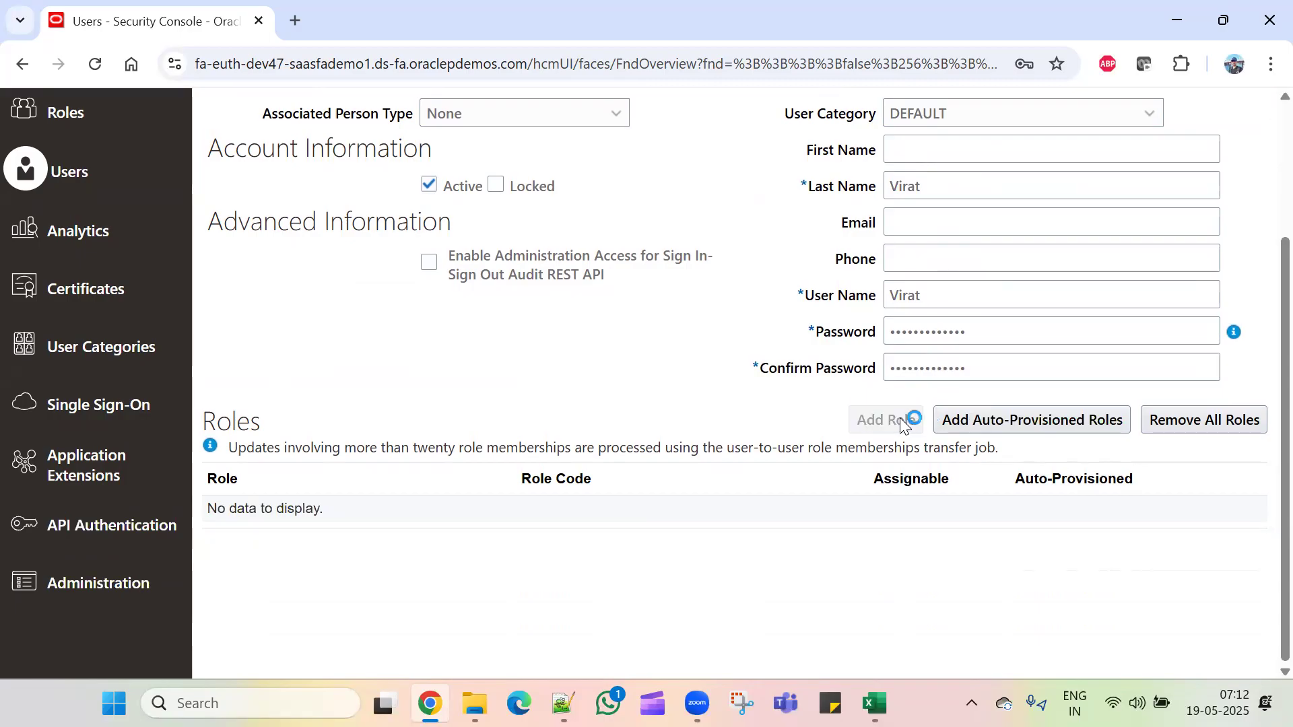
# Step: Add the Employee role to the new user
pyautogui.click(541, 183)
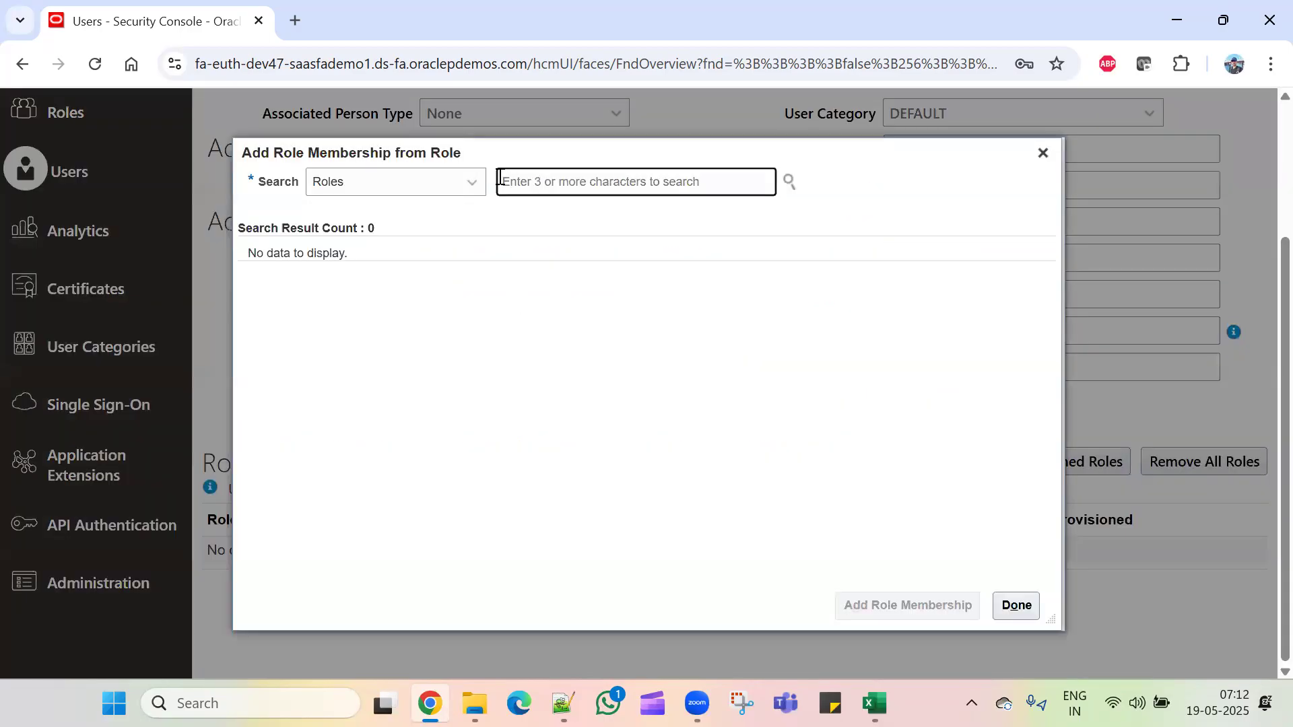
pyautogui.write('emplou')
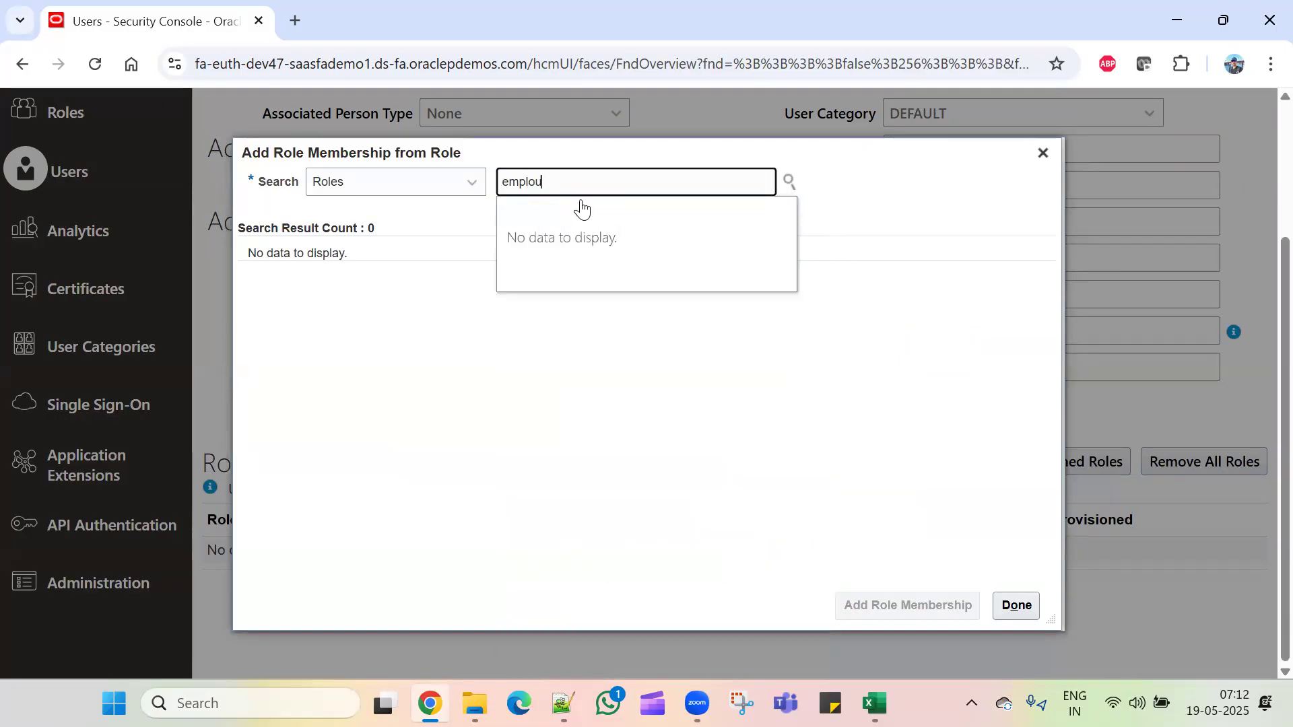
pyautogui.press('BackSpace')
pyautogui.write('yee')
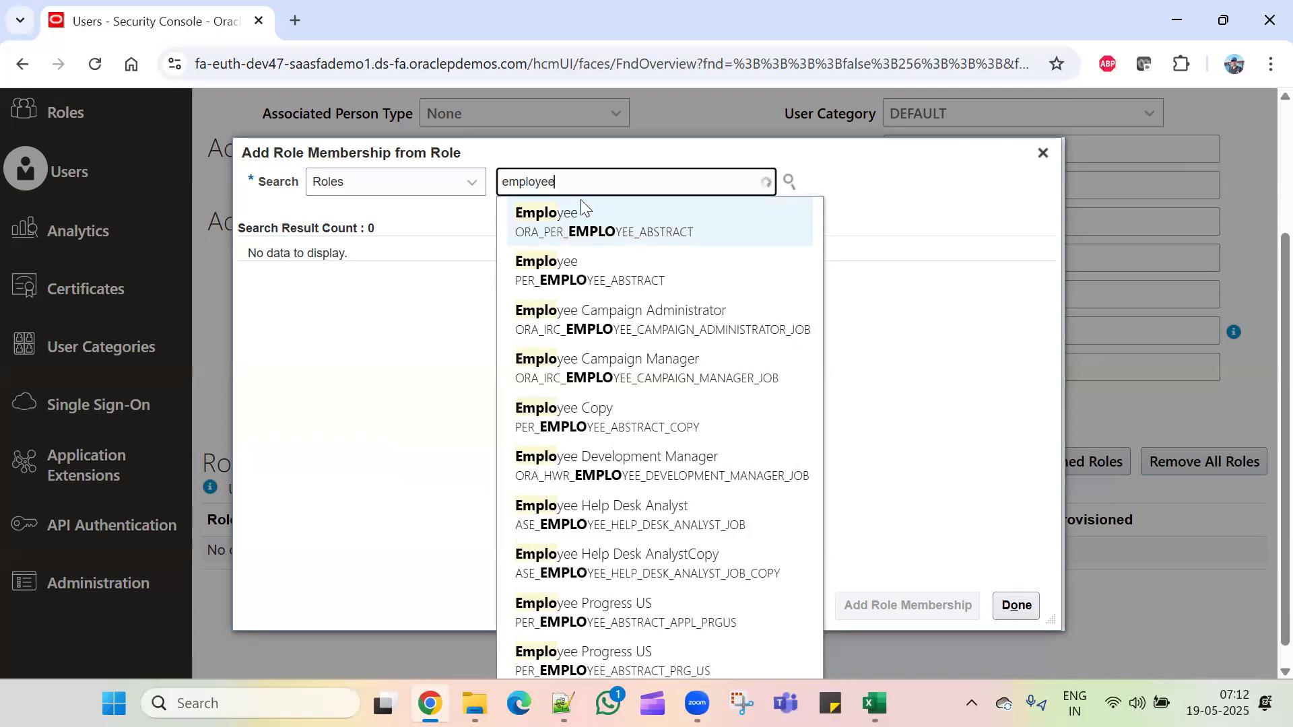
pyautogui.click(564, 207)
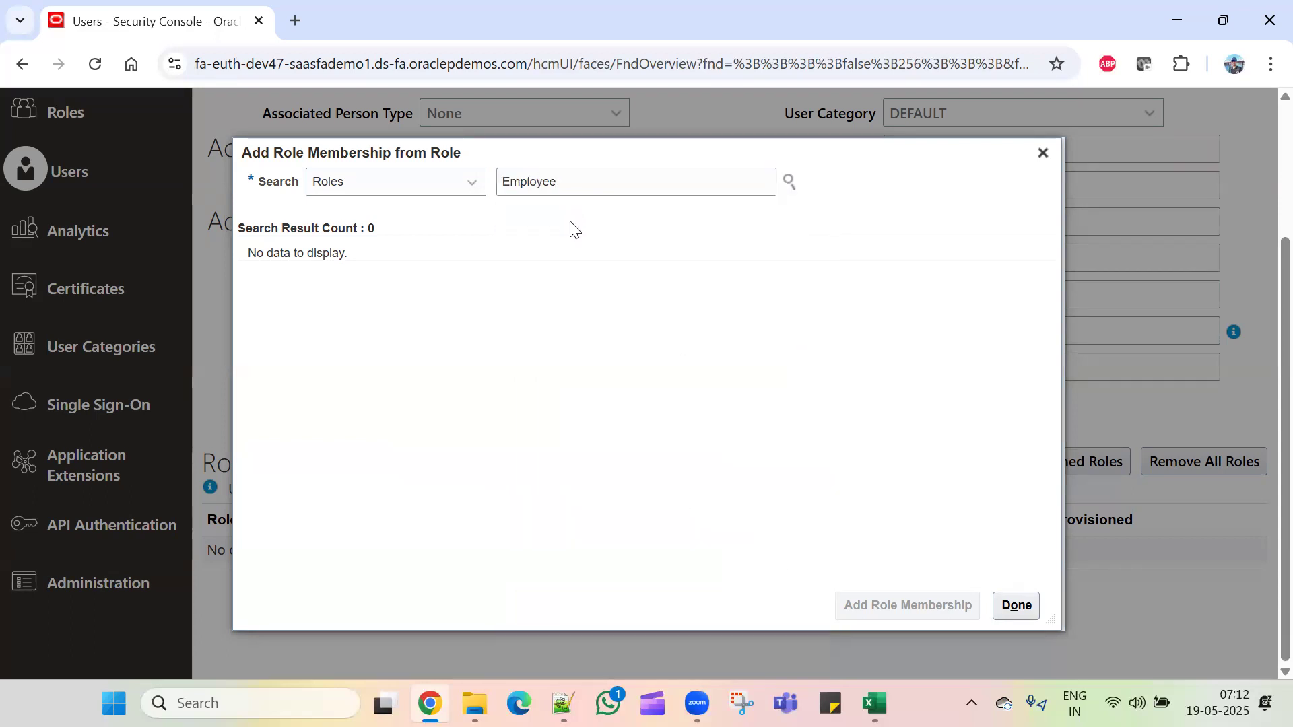
pyautogui.click(878, 603)
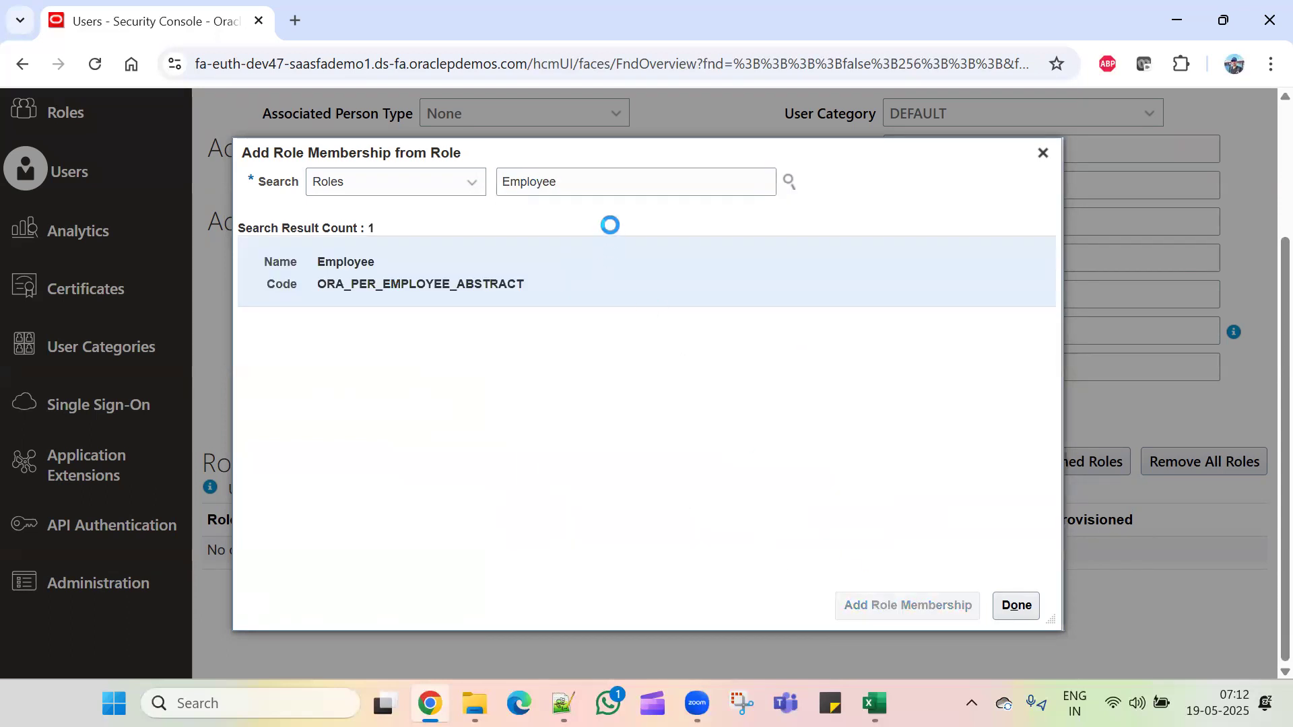
# Step: Add the Application Implementation Consultant role to the user
pyautogui.doubleClick(612, 179)
pyautogui.write('ap')
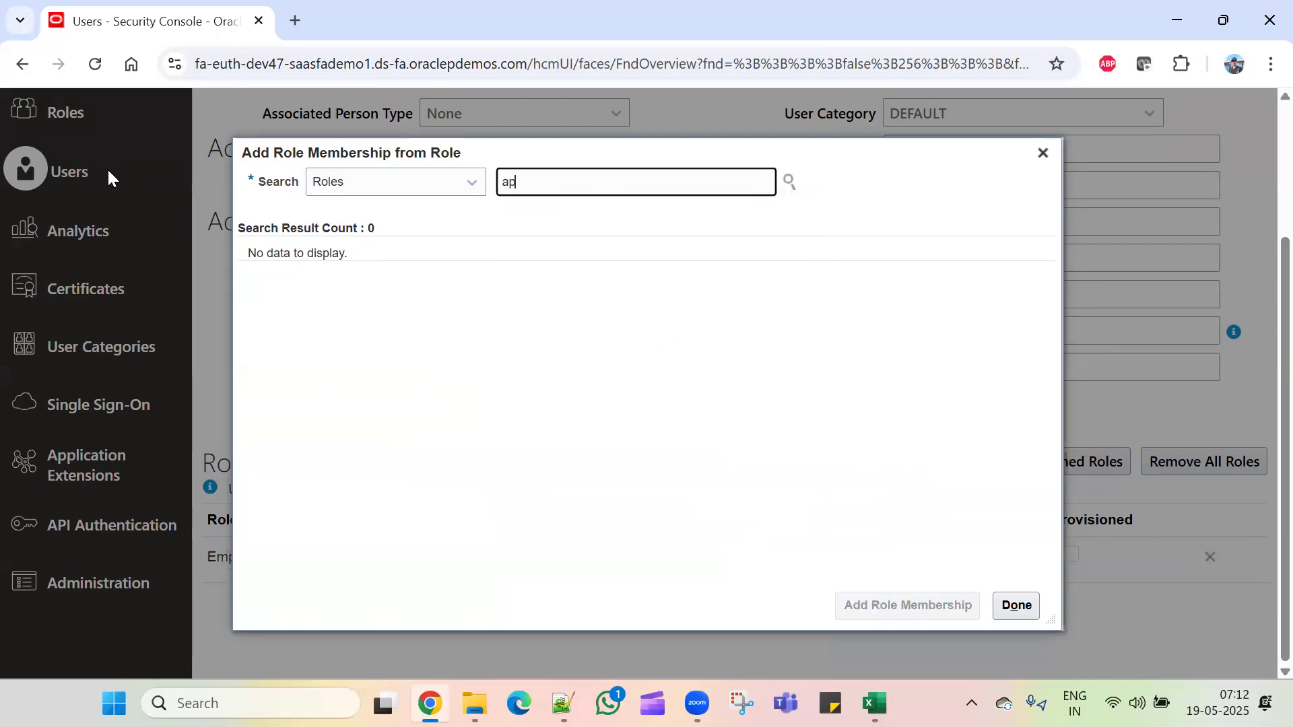
pyautogui.write('plicati')
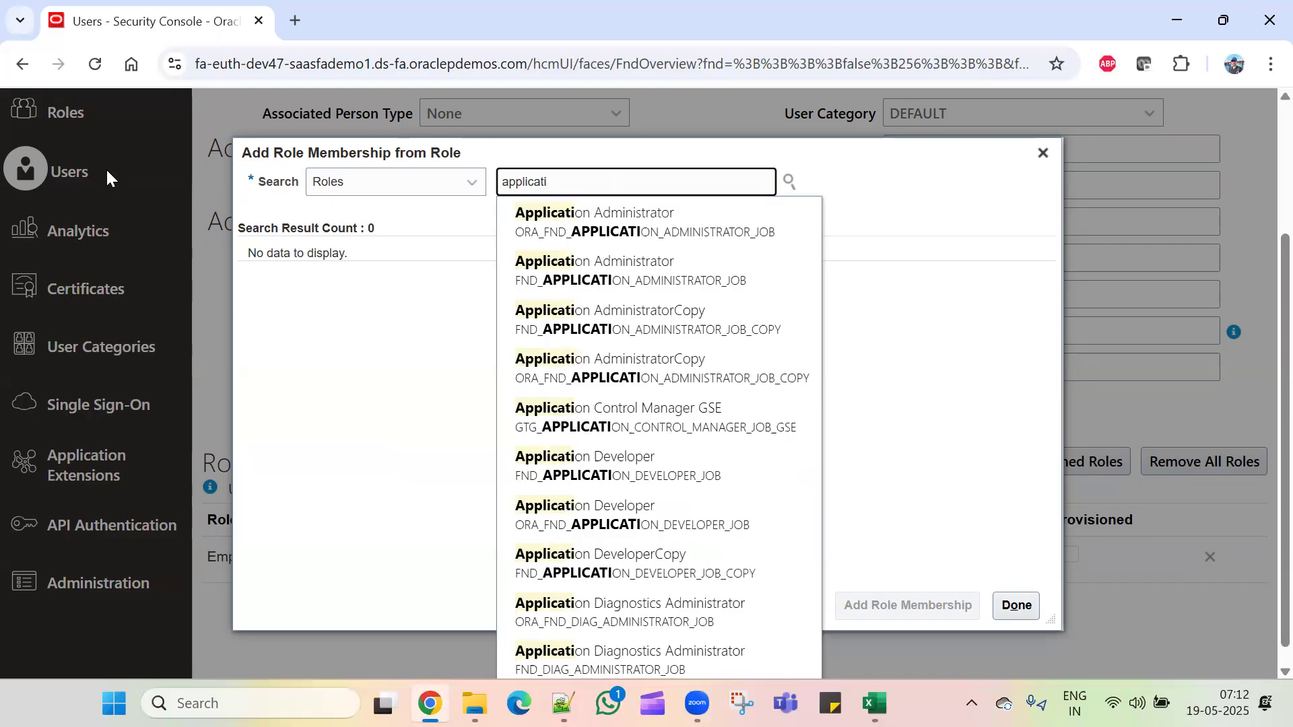
pyautogui.write('on im')
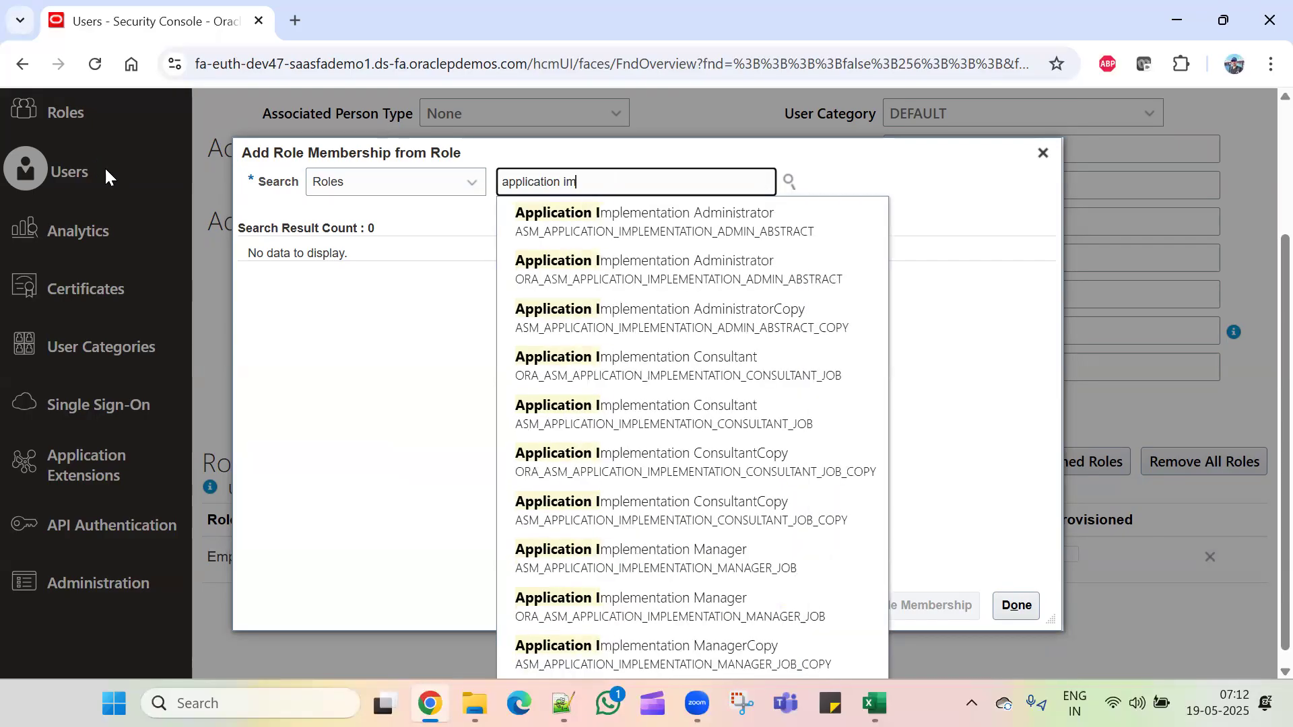
pyautogui.click(796, 370)
pyautogui.click(746, 286)
pyautogui.click(921, 604)
# Step: Add the IT Security Manager role, then save and close the user account
pyautogui.tripleClick(735, 188)
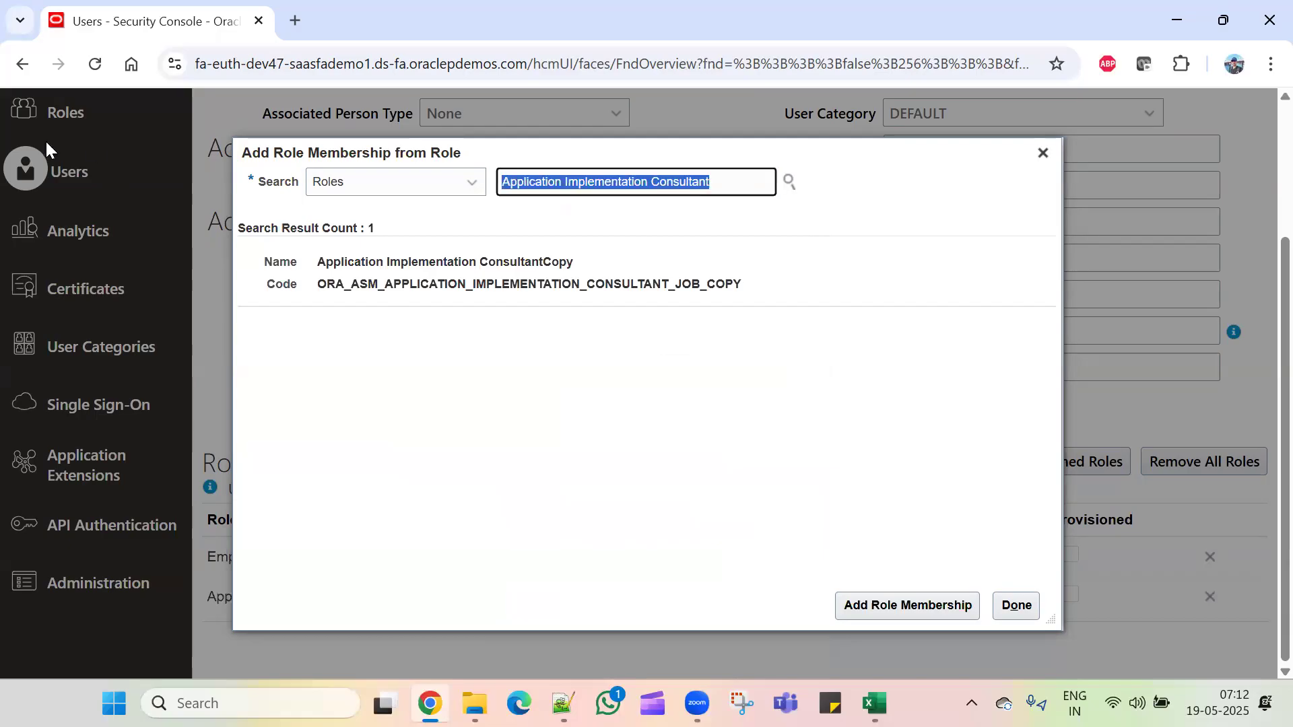
pyautogui.write('it se')
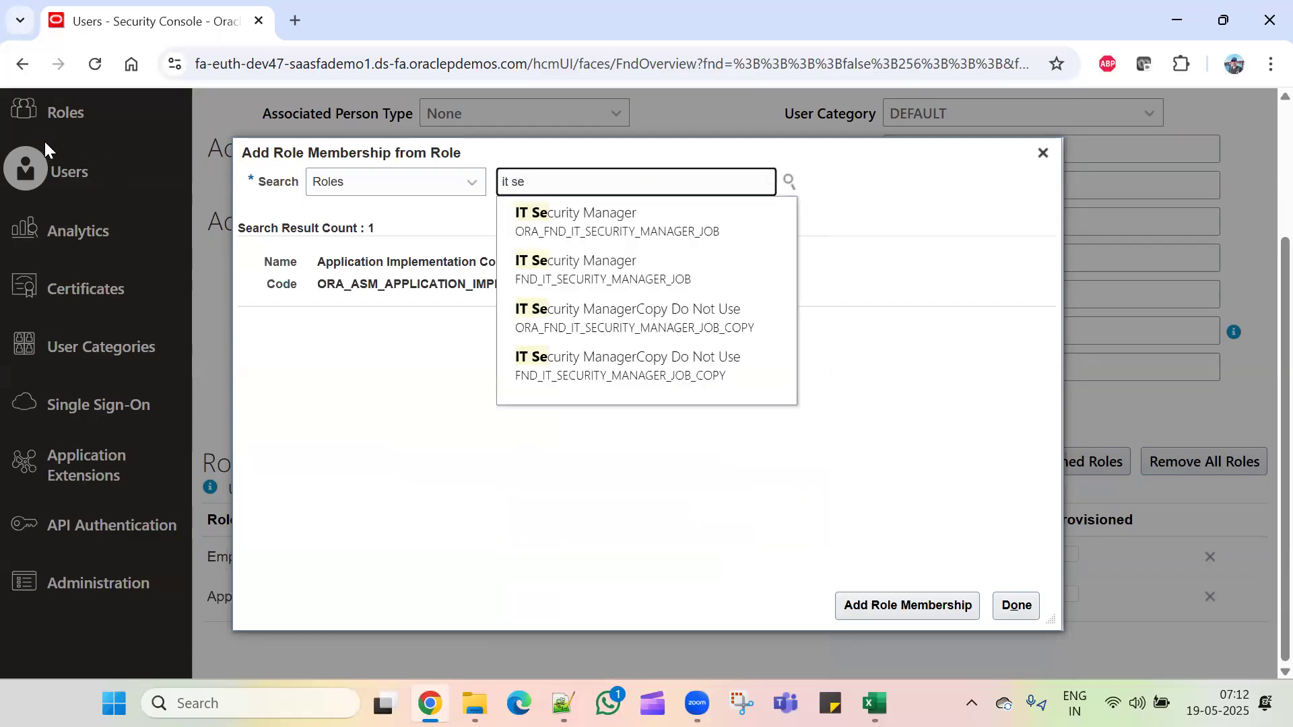
pyautogui.press('Down')
pyautogui.press('Return')
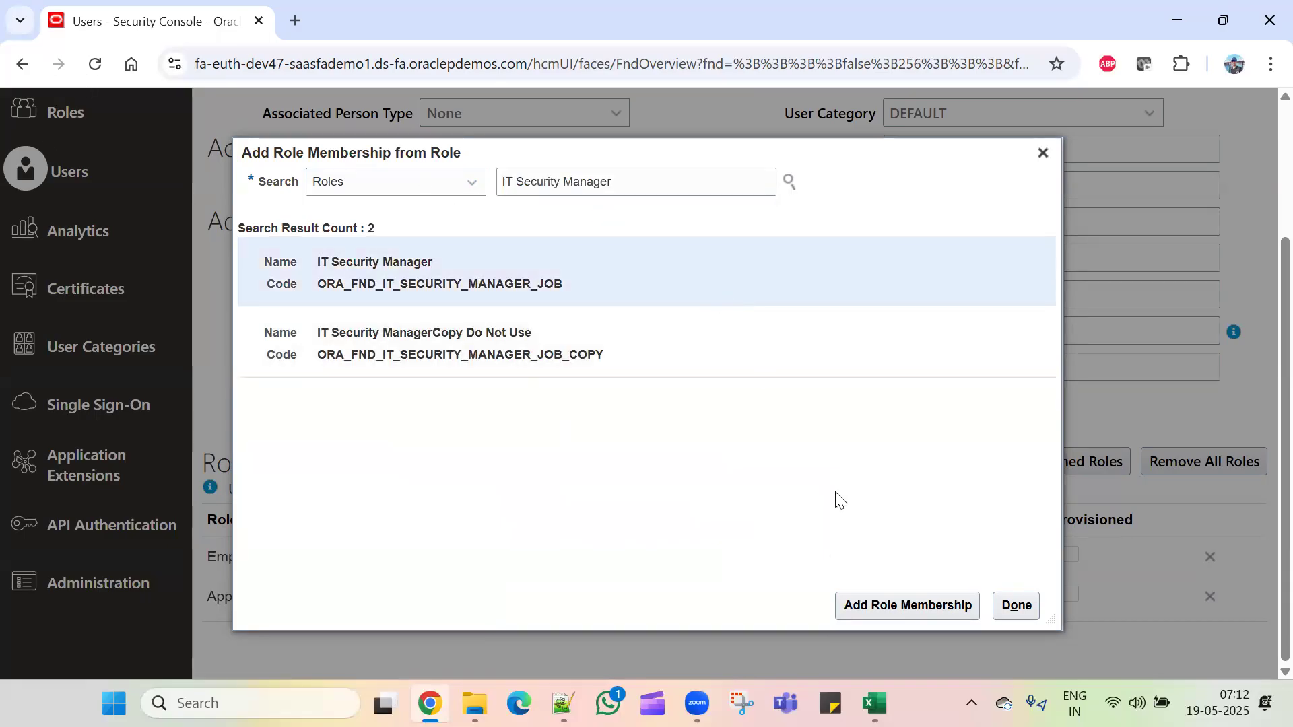
pyautogui.click(909, 604)
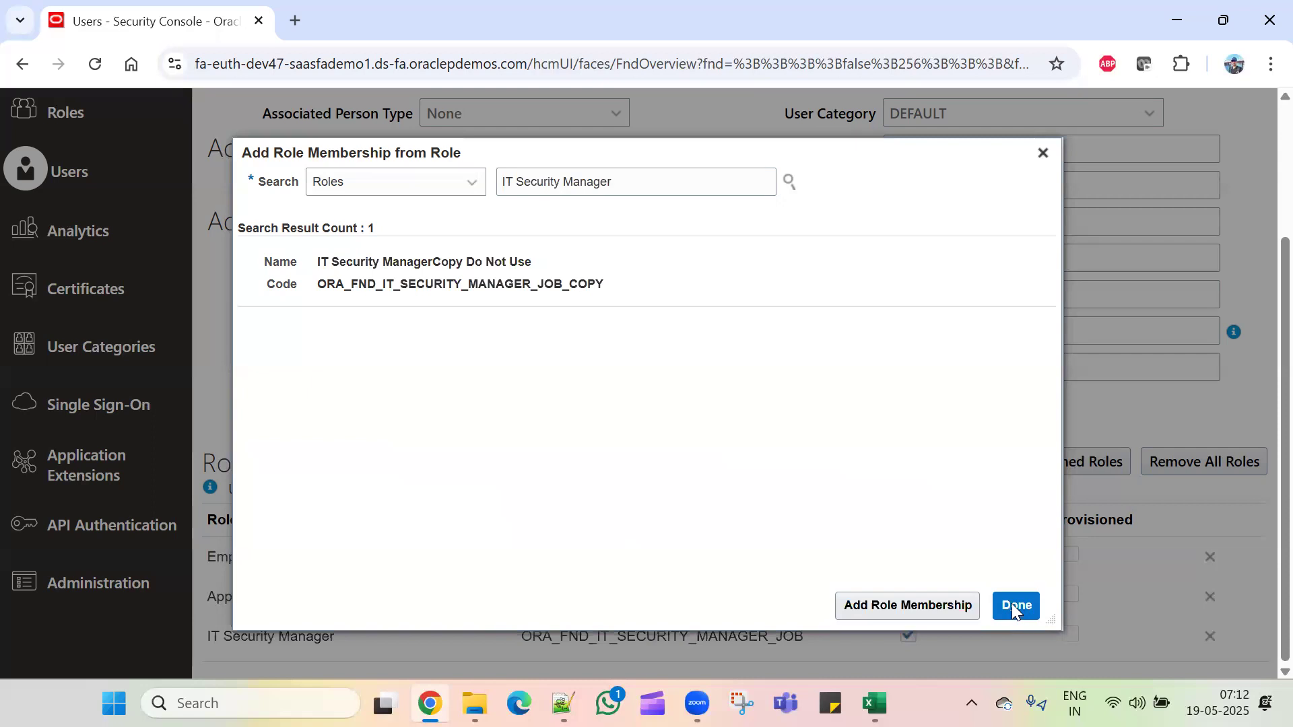
pyautogui.click(1016, 605)
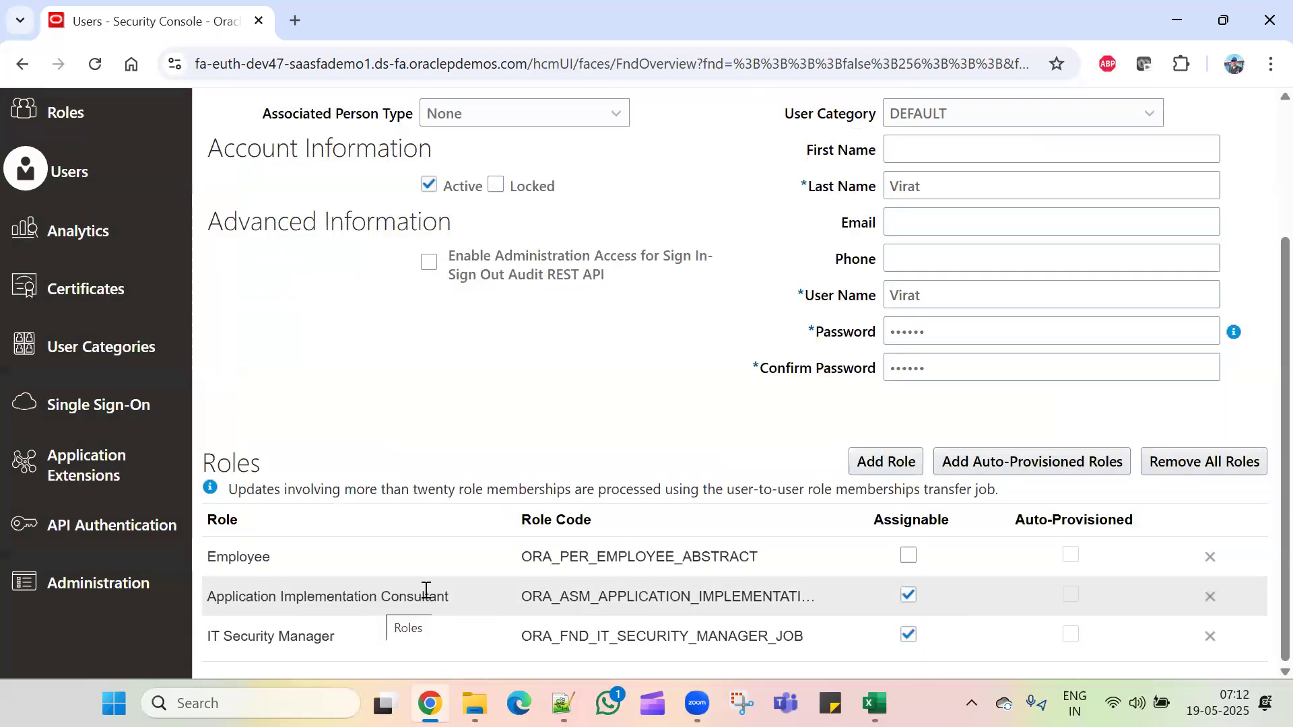
pyautogui.scroll(3, 427, 588)
pyautogui.click(1037, 178)
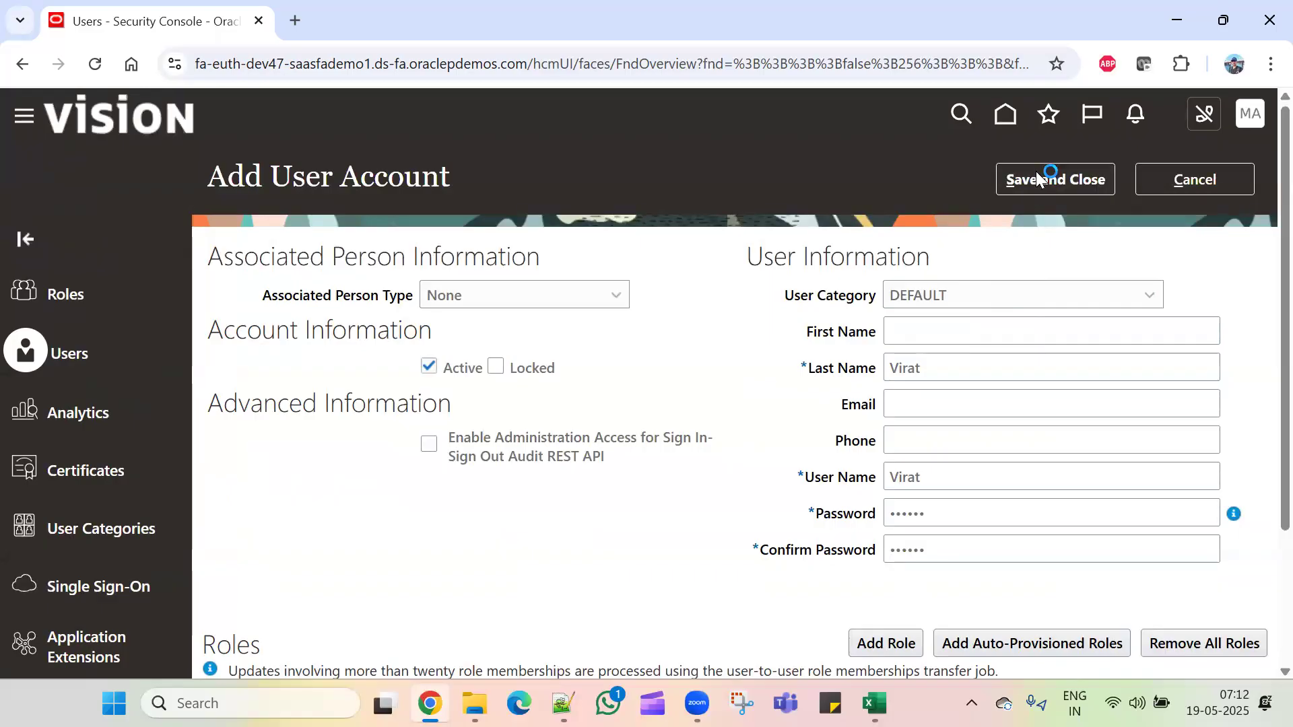
# Step: Sign out of the administrator session and sign back in as the new user
pyautogui.click(1252, 116)
pyautogui.click(1214, 161)
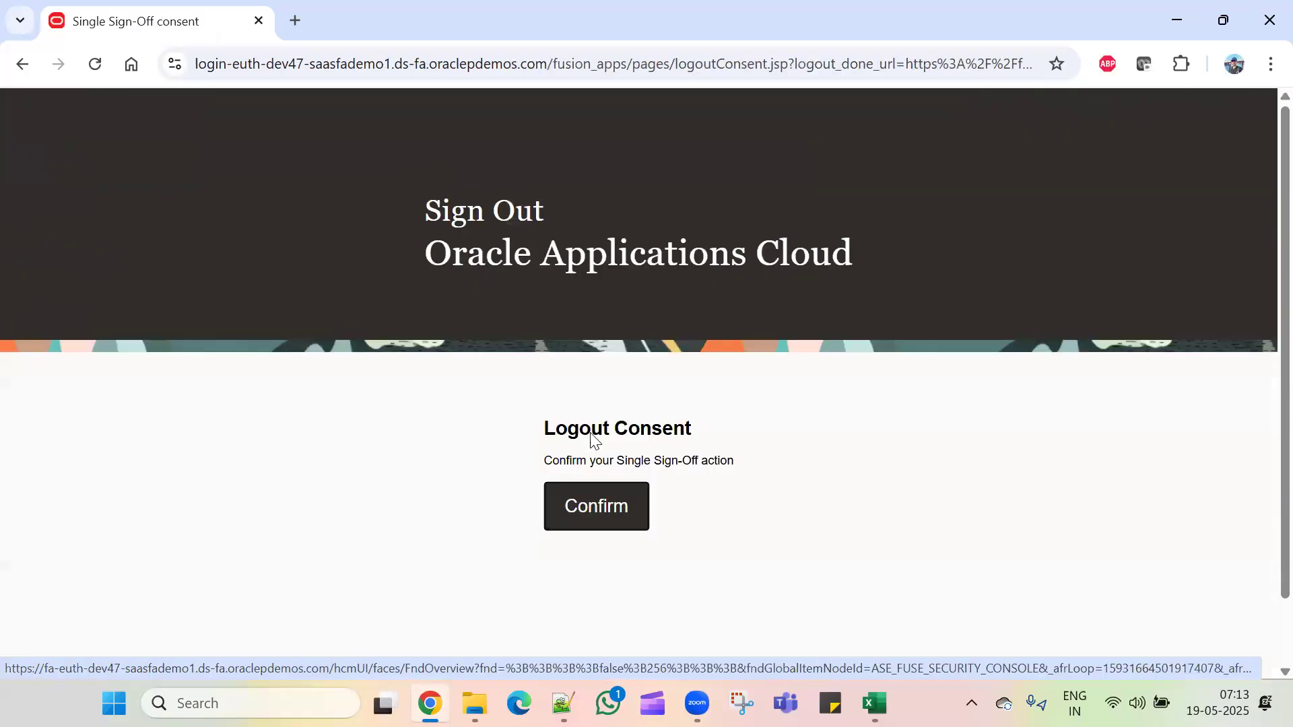
pyautogui.click(602, 509)
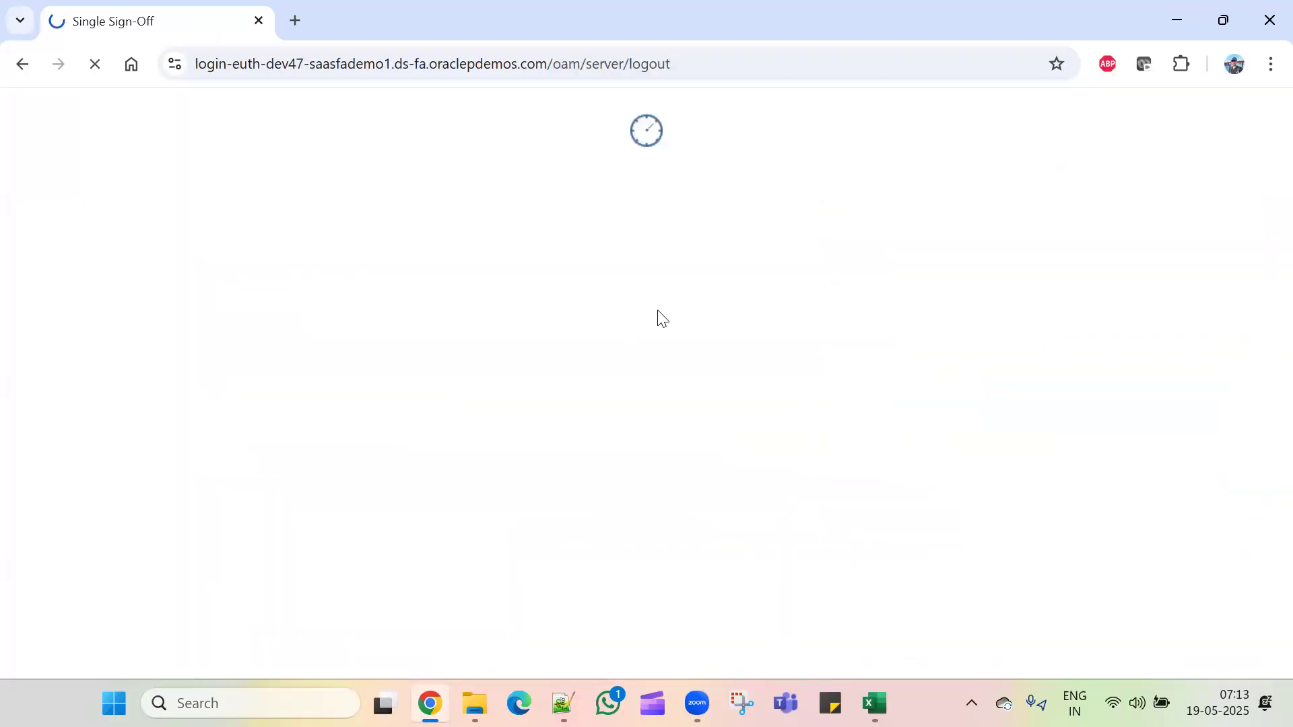
pyautogui.write('V')
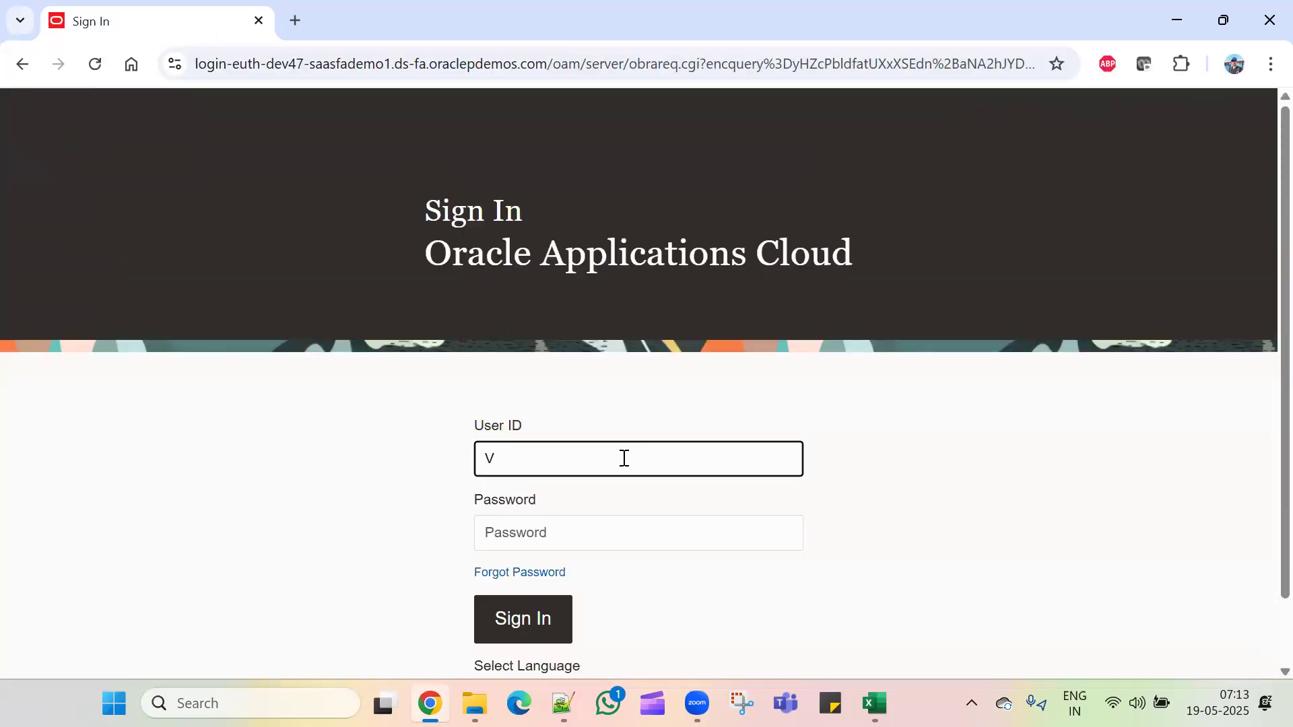
pyautogui.write('irat')
pyautogui.press('Tab')
pyautogui.write('••')
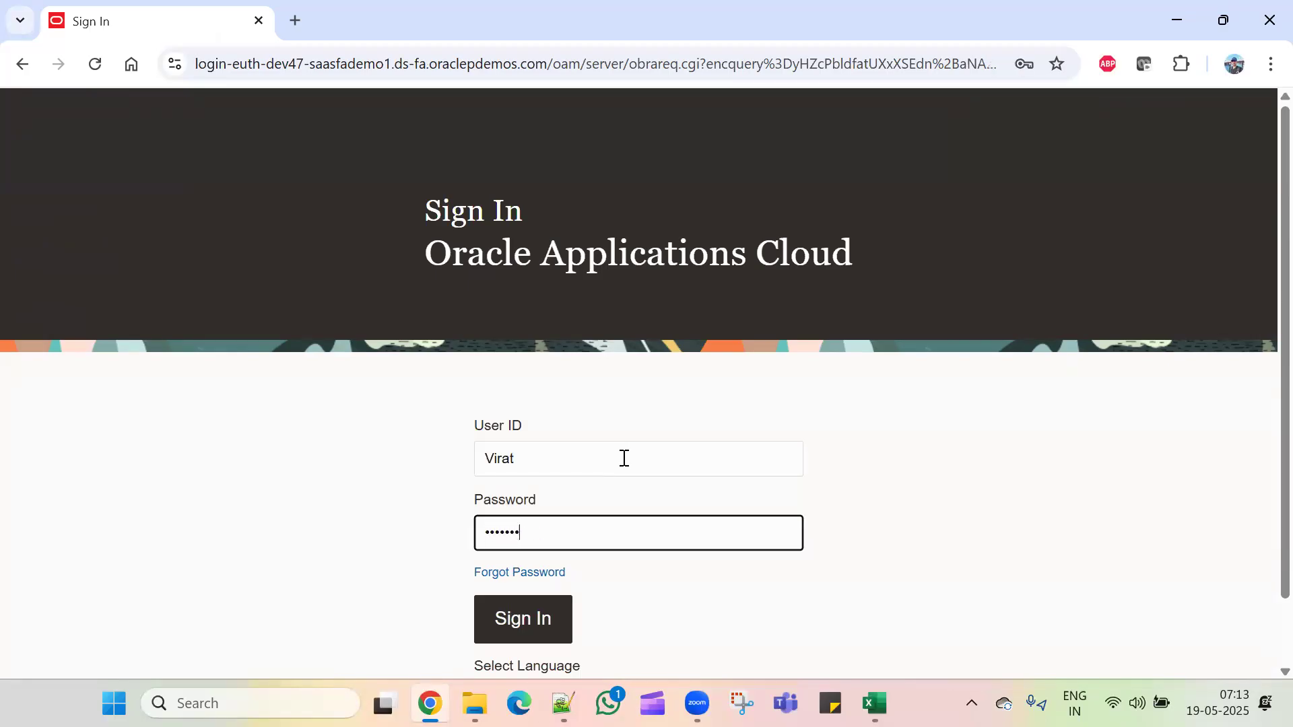
pyautogui.press('Return')
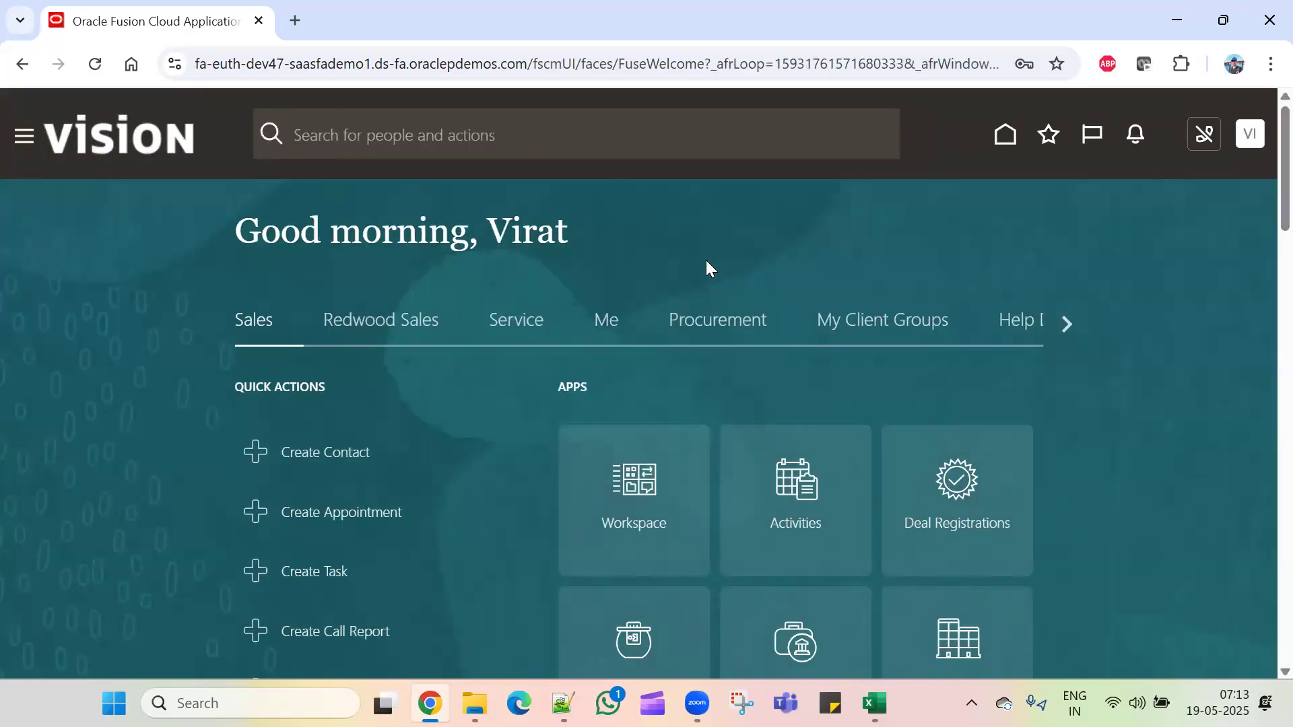
# Step: Open Setup and Maintenance as the new user, then switch to the Excel workbook
pyautogui.click(1252, 141)
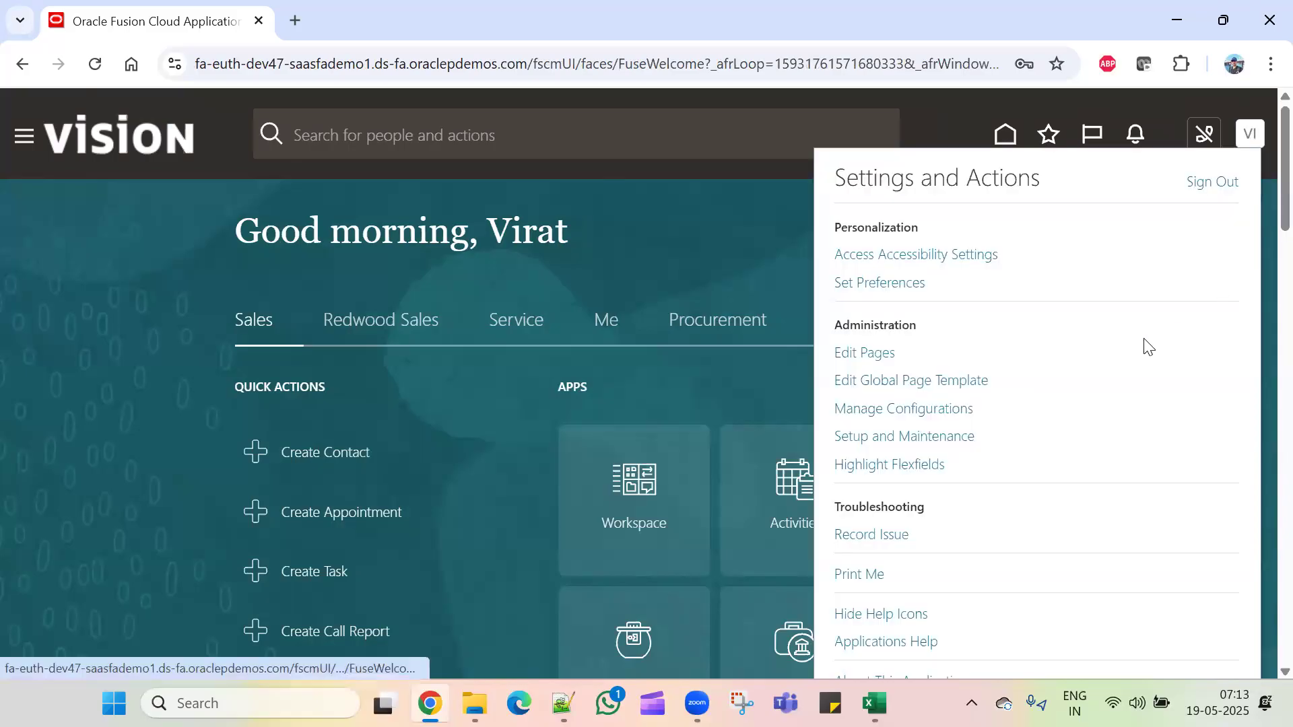
pyautogui.click(929, 438)
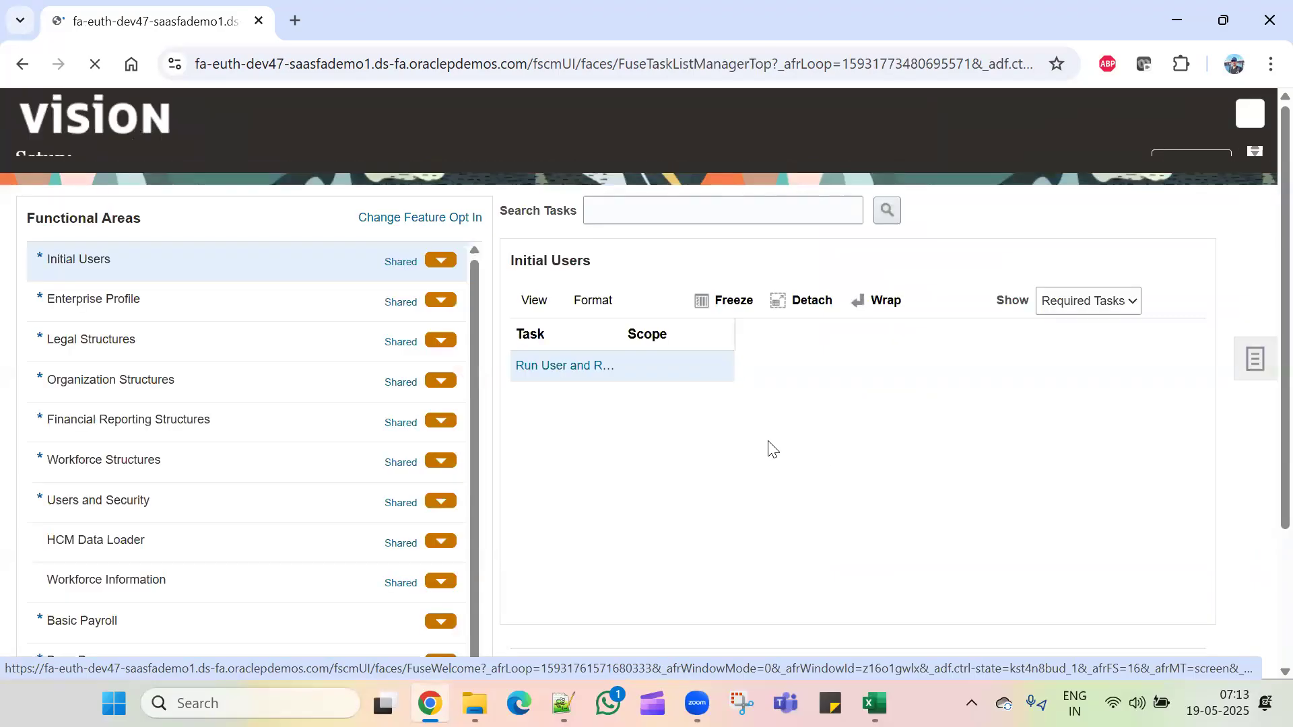
pyautogui.hotkey('alt', 'Tab')
# Step: Review the Setup and Maintenance row, Financial Reporting Structures (A7) and Manage Accounting Calendar (C7), then return to Oracle
pyautogui.click(688, 374)
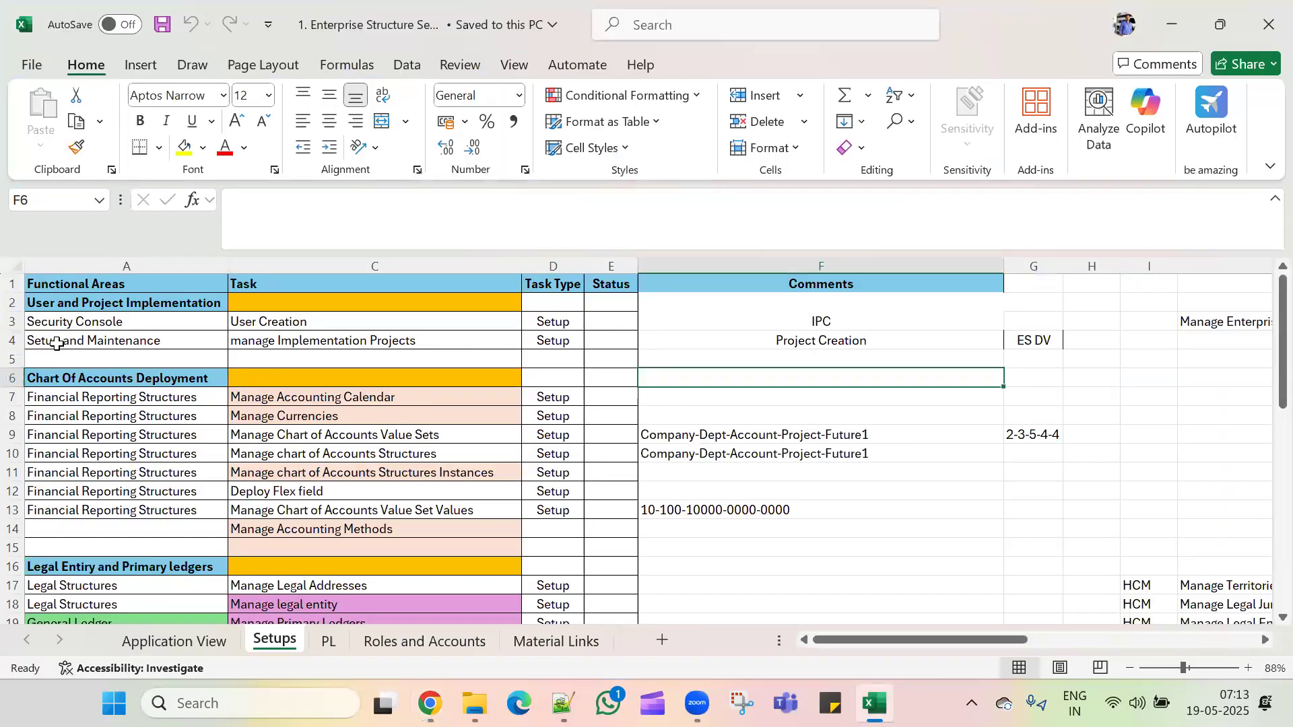
pyautogui.moveTo(55, 344); pyautogui.dragTo(605, 346)
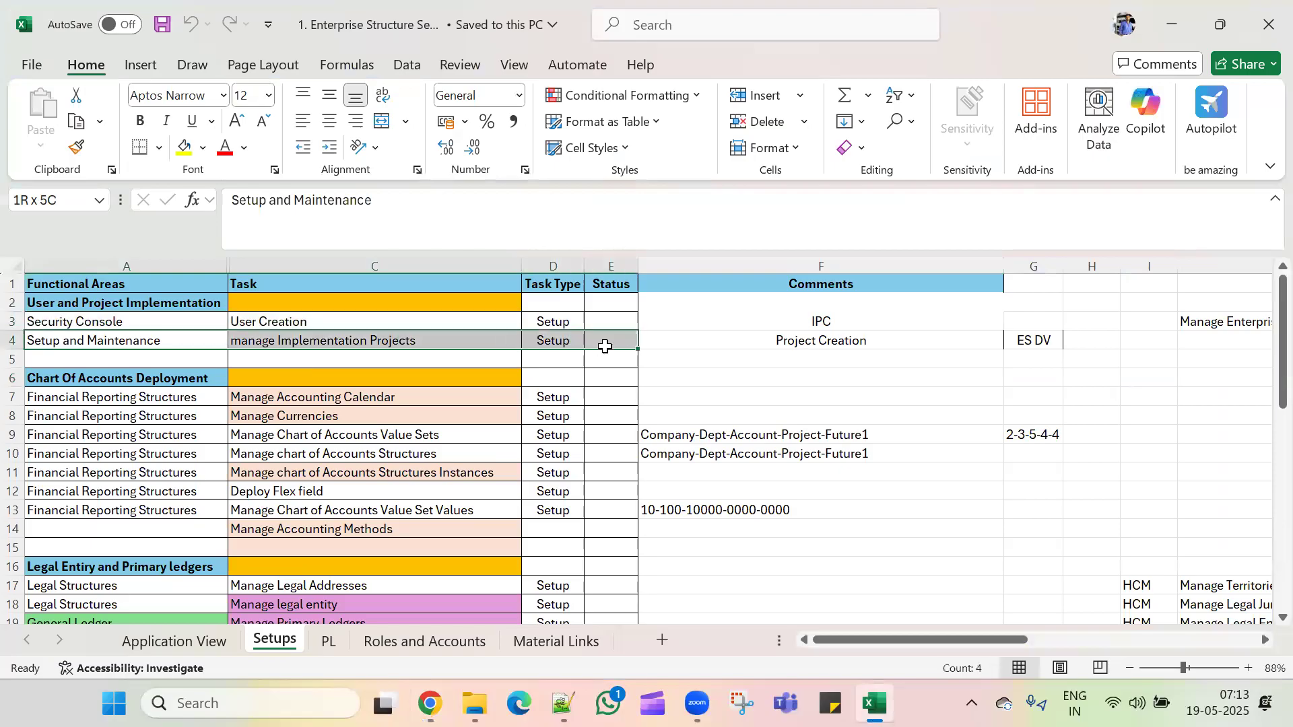
pyautogui.click(135, 398)
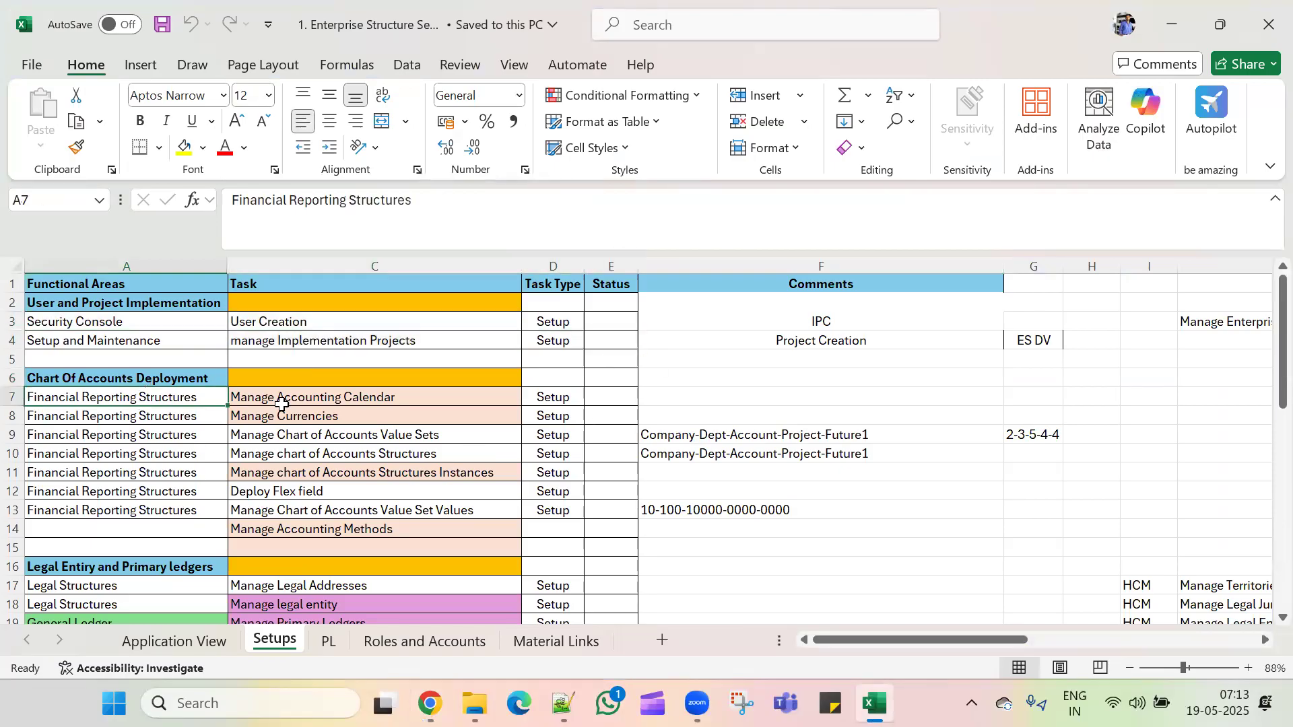
pyautogui.click(425, 402)
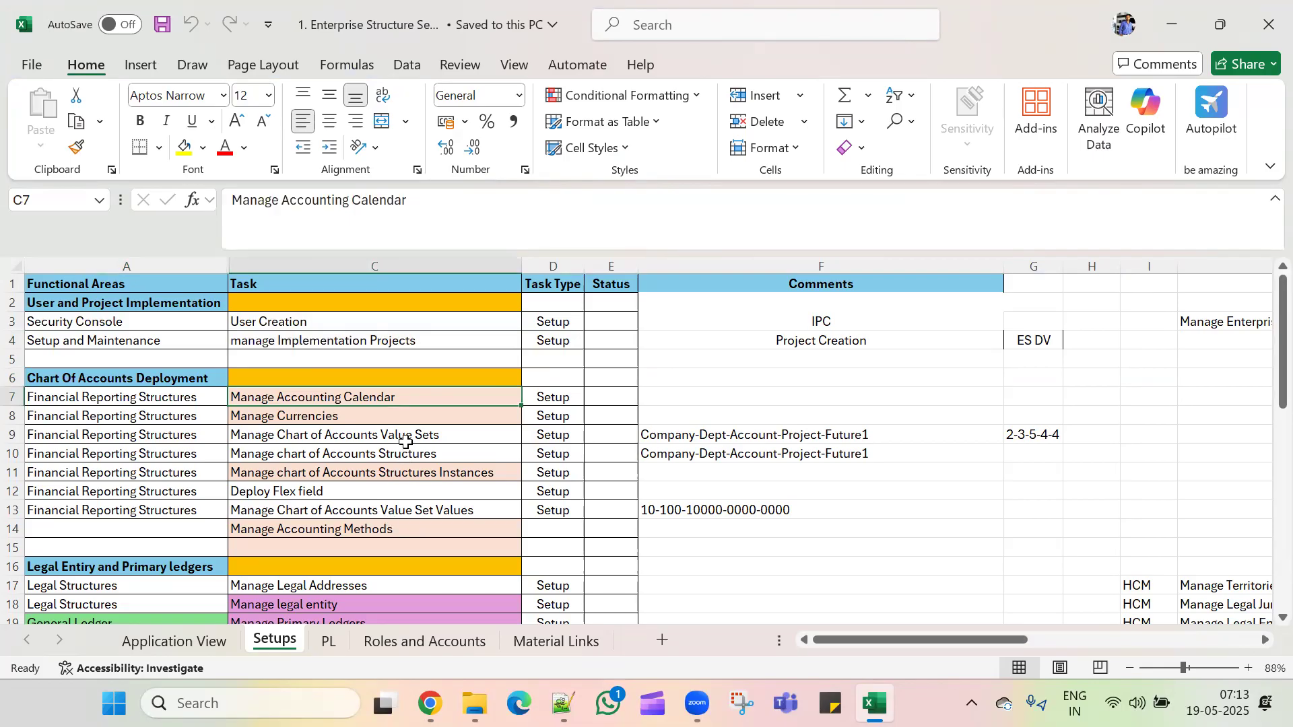
pyautogui.hotkey('alt', 'Tab')
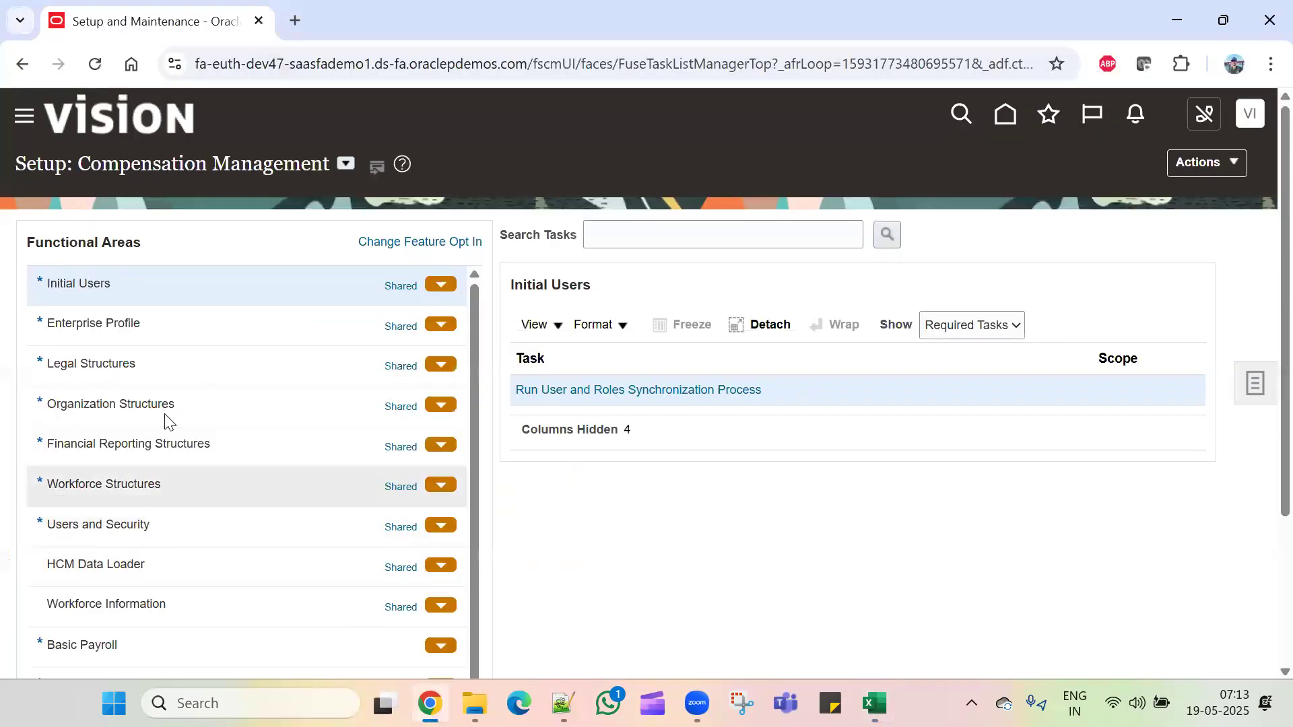
# Step: Under the Financials offering, open Manage Accounting Calendars and start a new calendar named TCL_CAL
pyautogui.click(246, 448)
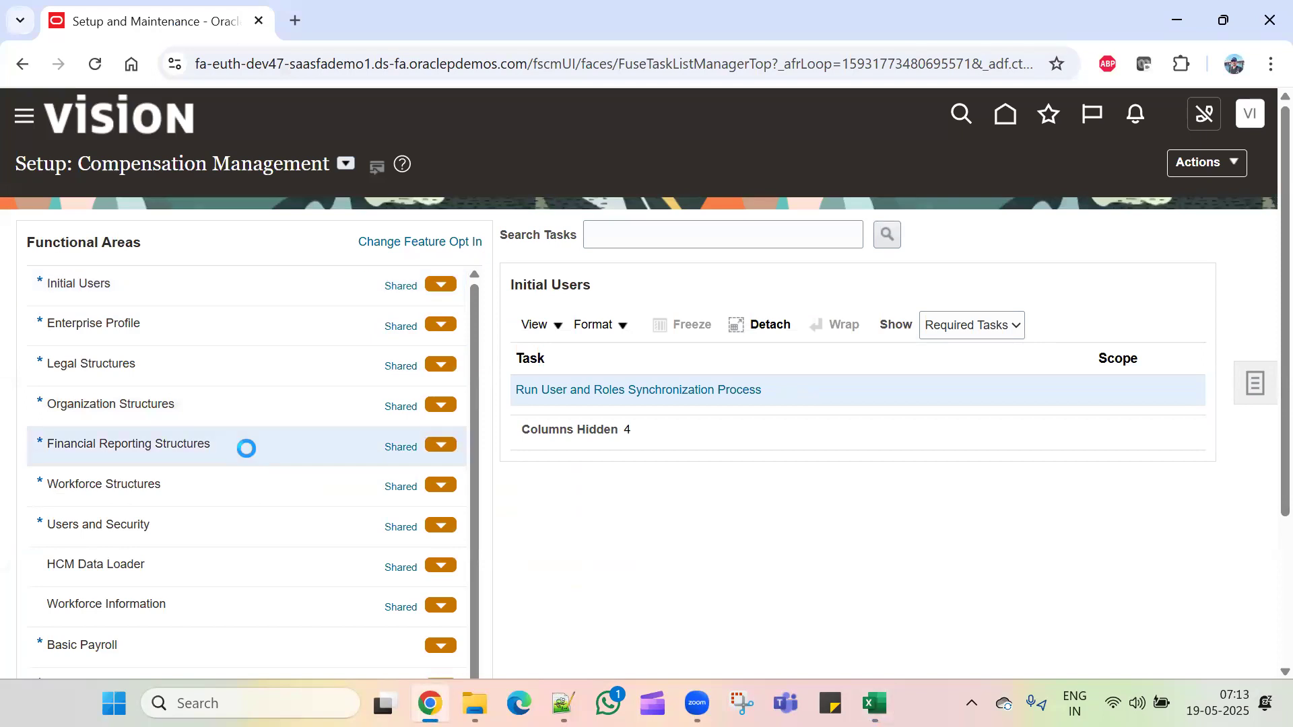
pyautogui.click(346, 164)
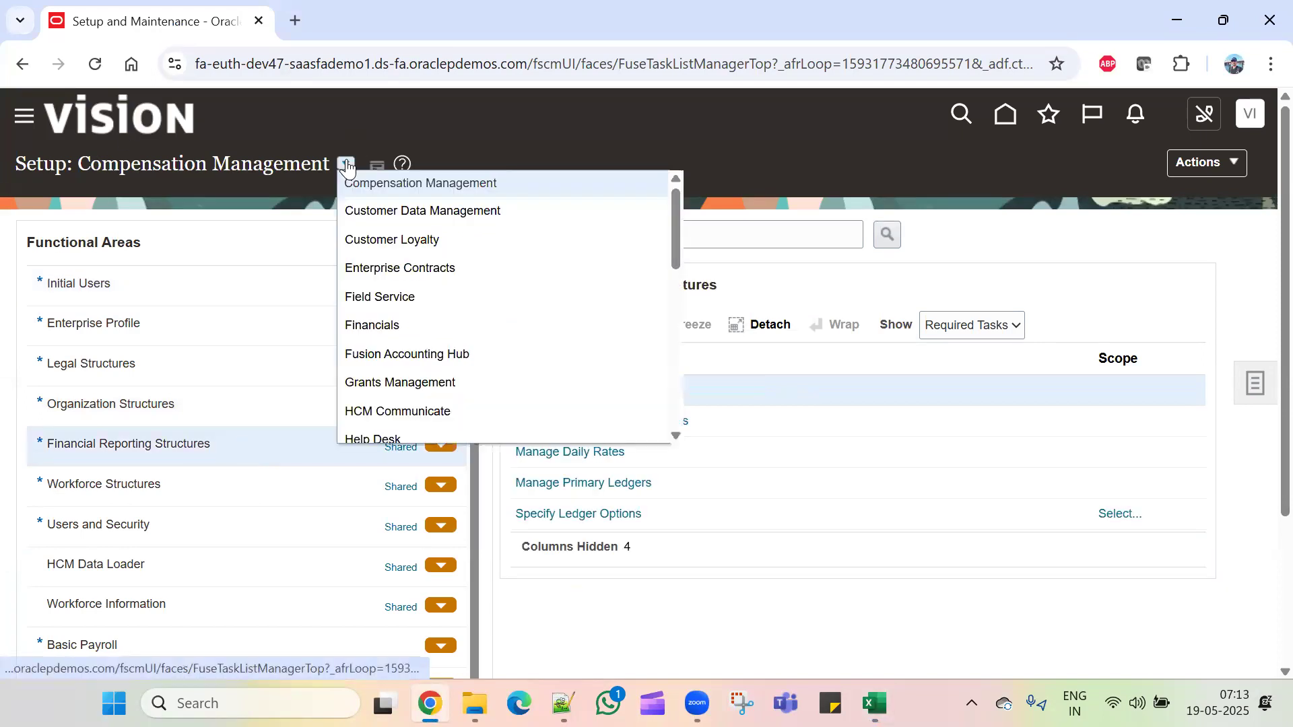
pyautogui.click(400, 325)
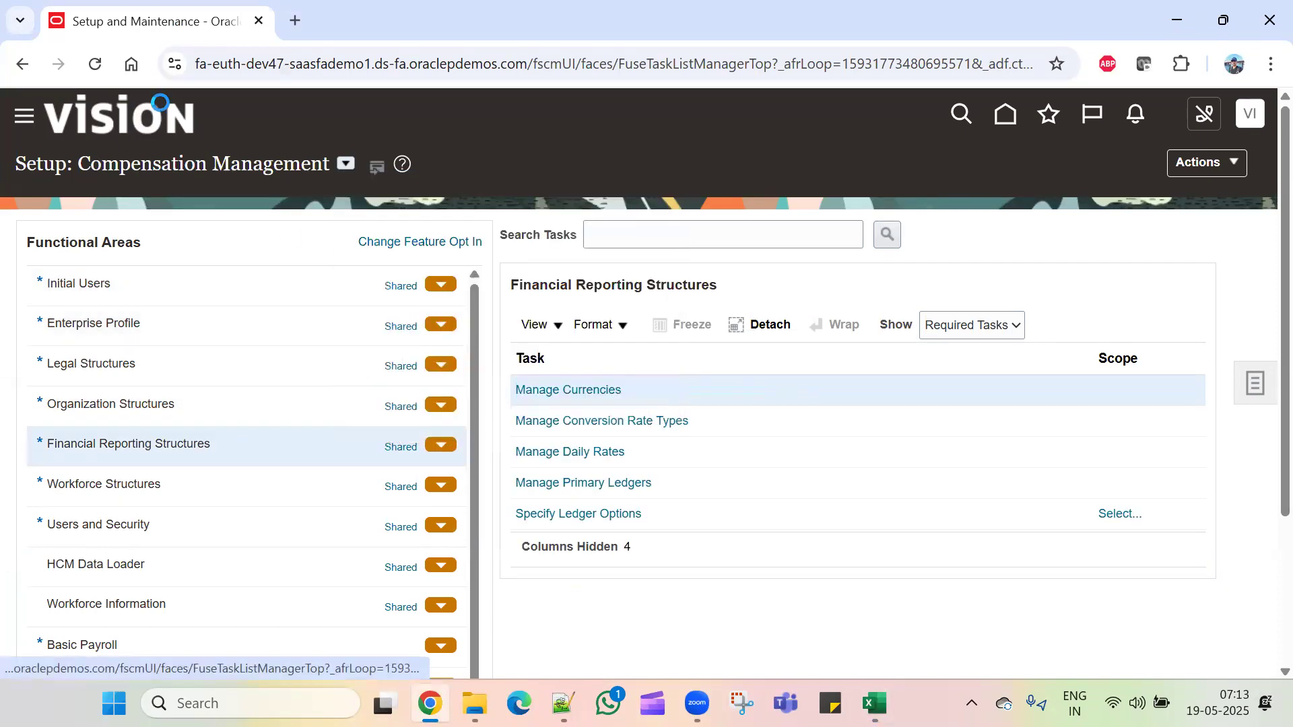
pyautogui.click(239, 404)
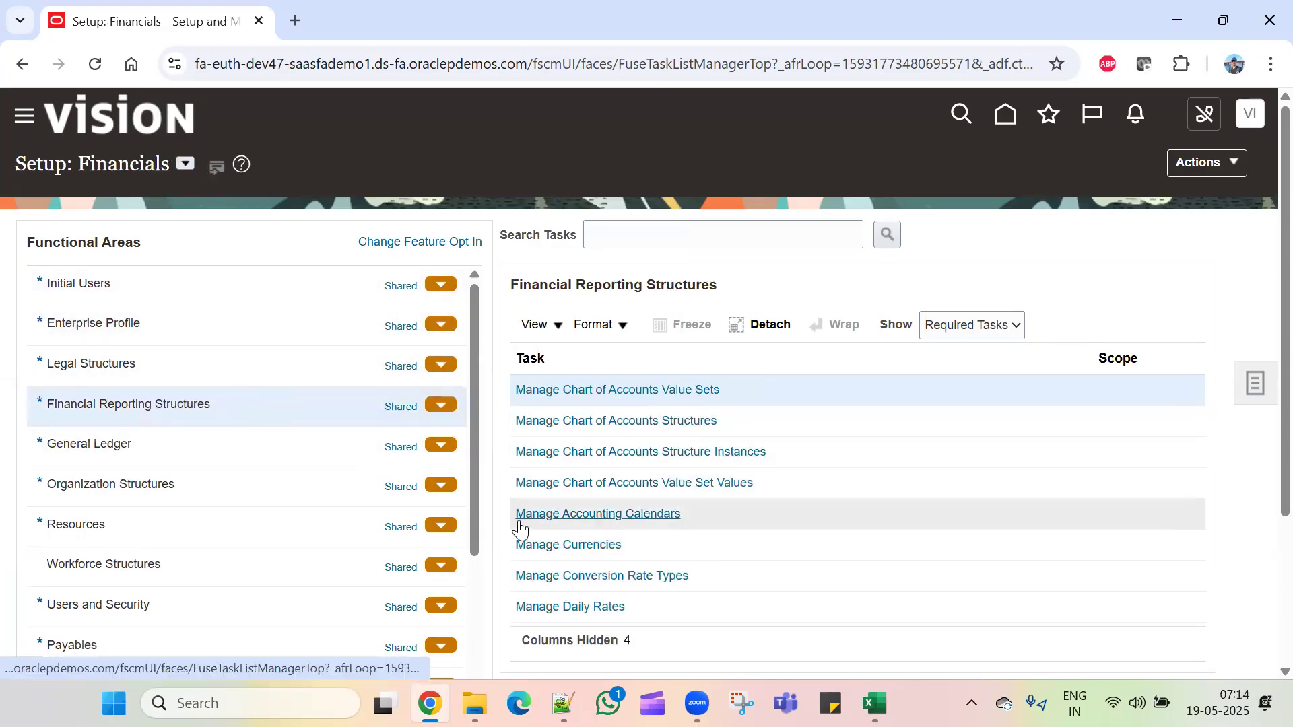
pyautogui.click(629, 513)
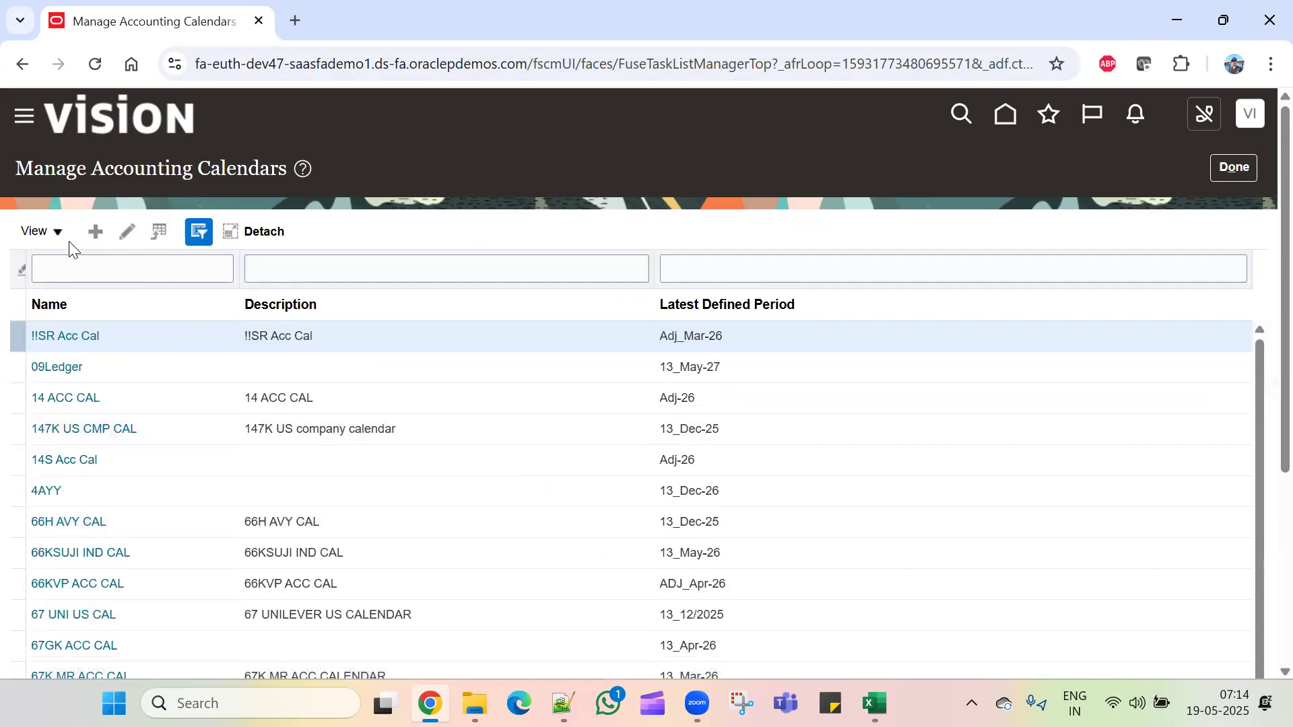
pyautogui.click(100, 238)
pyautogui.click(420, 266)
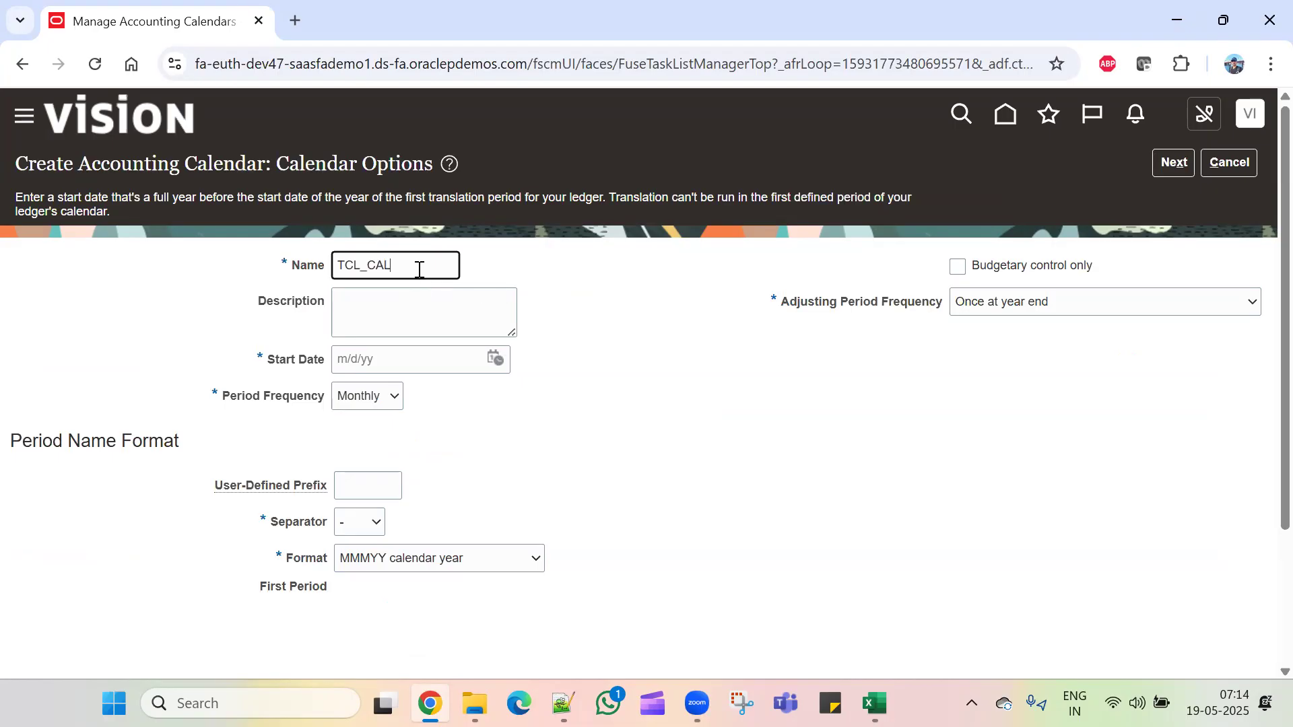
# Step: Set the calendar description to TCL_Calendar by reusing the name and adding 'alendar'
pyautogui.moveTo(418, 269); pyautogui.dragTo(299, 276)
pyautogui.hotkey('ctrl', 'c')
pyautogui.click(423, 325)
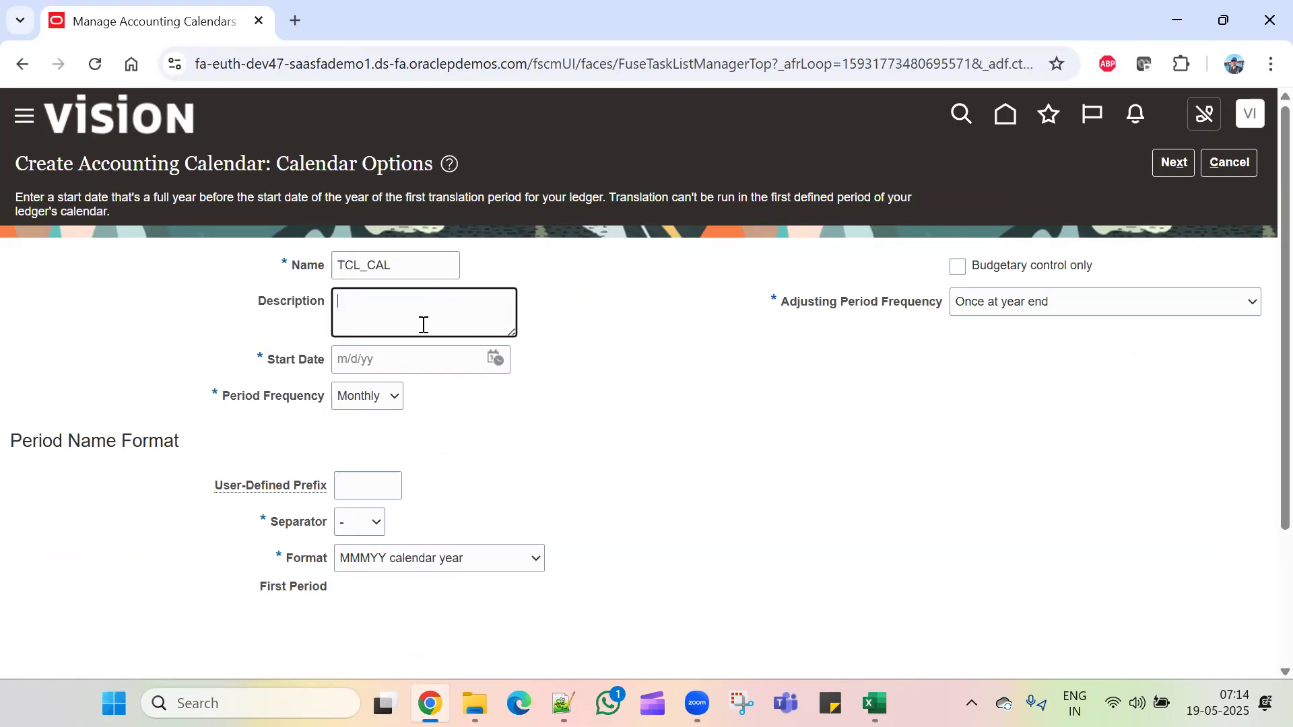
pyautogui.hotkey('ctrl', 'v')
pyautogui.write('alendar')
# Step: Set the calendar start date to January 1, 2024
pyautogui.click(497, 358)
pyautogui.click(709, 392)
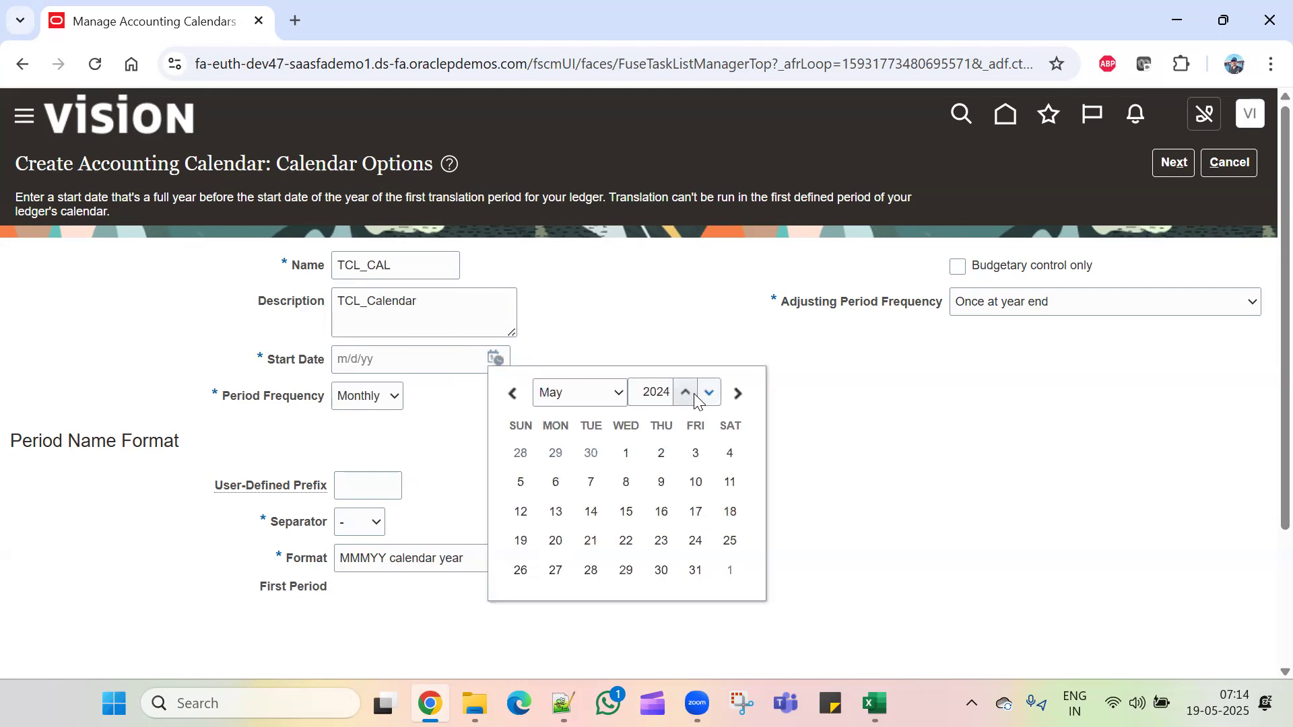
pyautogui.click(606, 397)
pyautogui.click(571, 101)
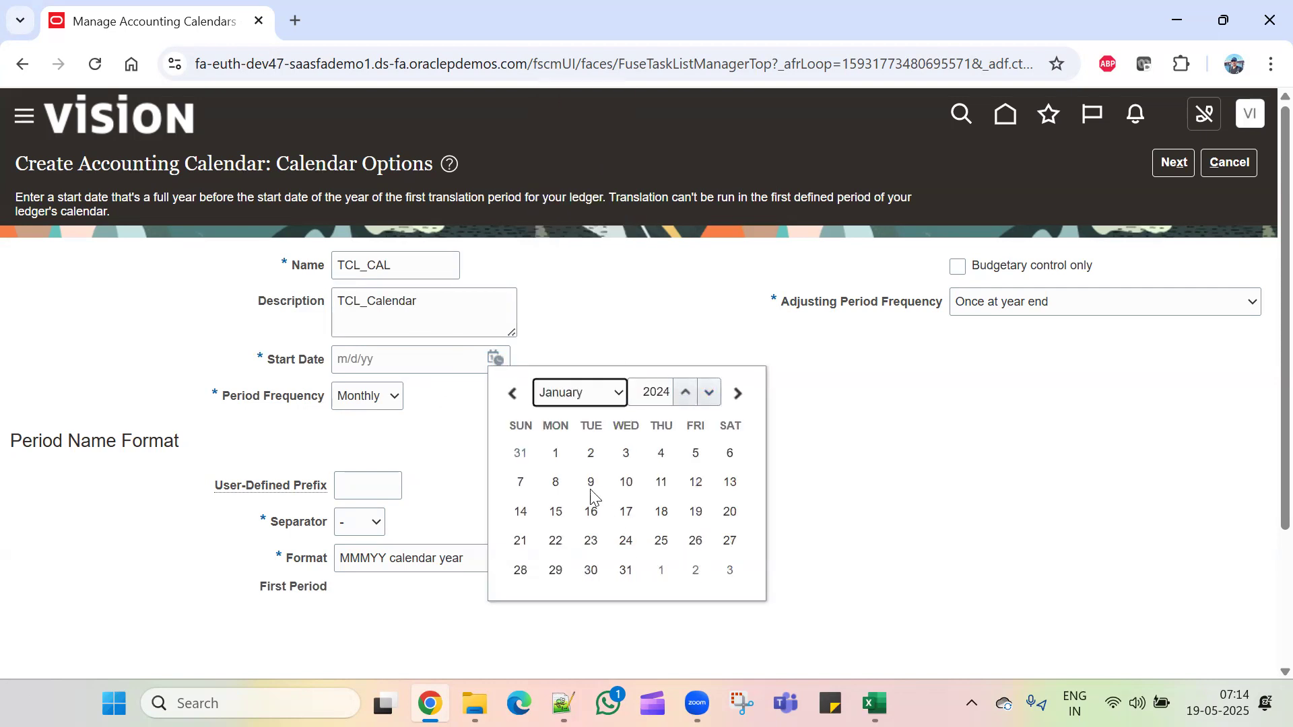
pyautogui.click(556, 453)
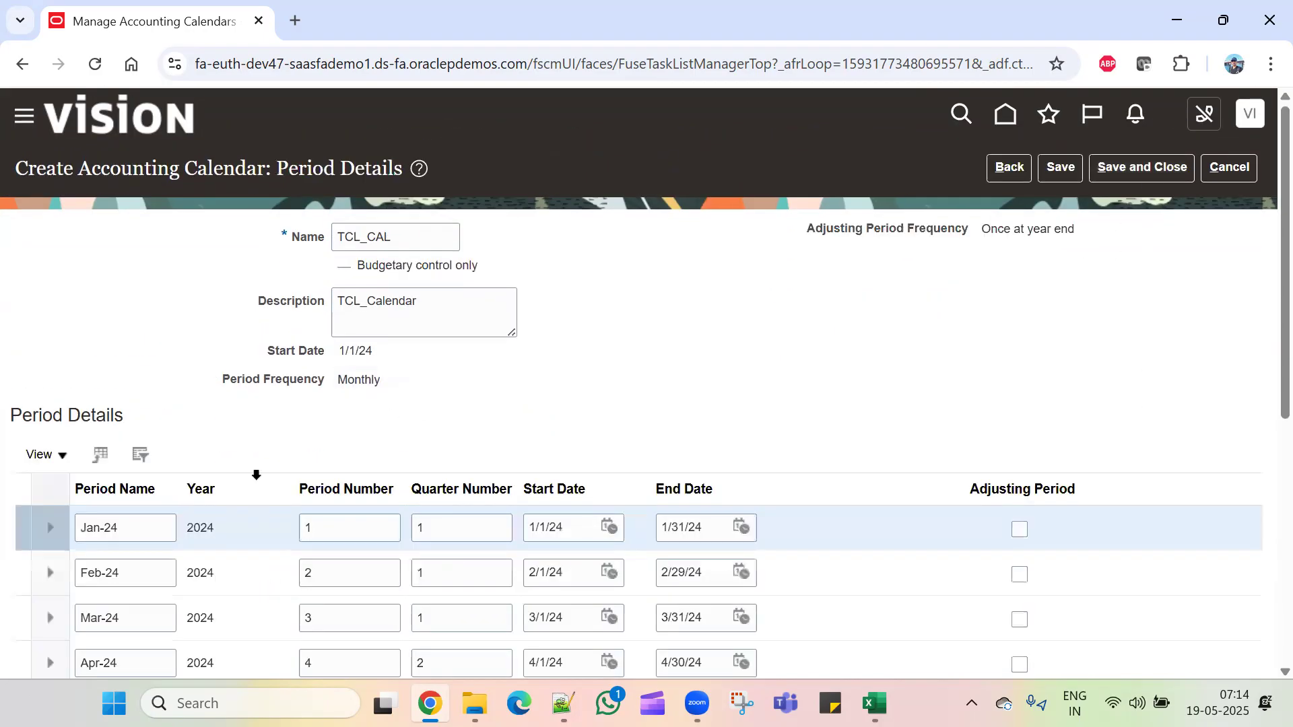
# Step: Add the 2025 periods, including the 13_Dec-25 adjusting period, to the TCL_CAL calendar
pyautogui.scroll(-7, 256, 484)
pyautogui.scroll(7, 266, 502)
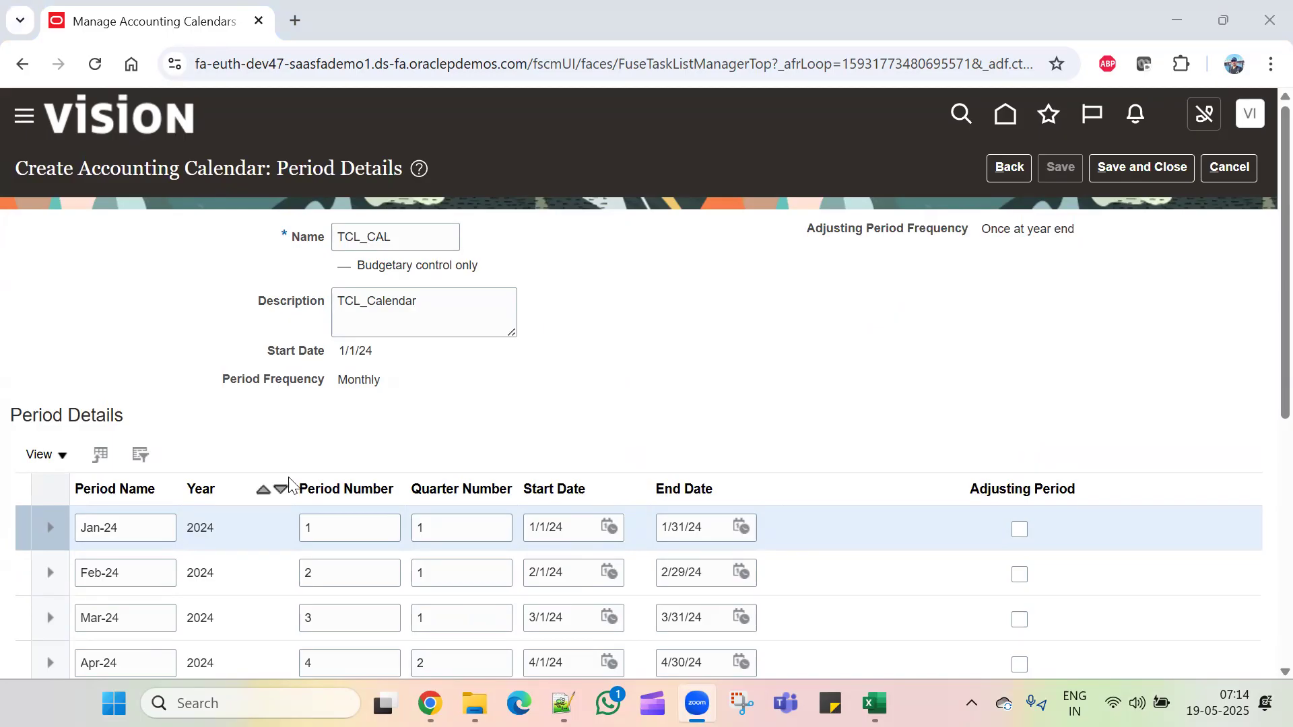
pyautogui.scroll(-6, 231, 459)
pyautogui.scroll(10, 230, 453)
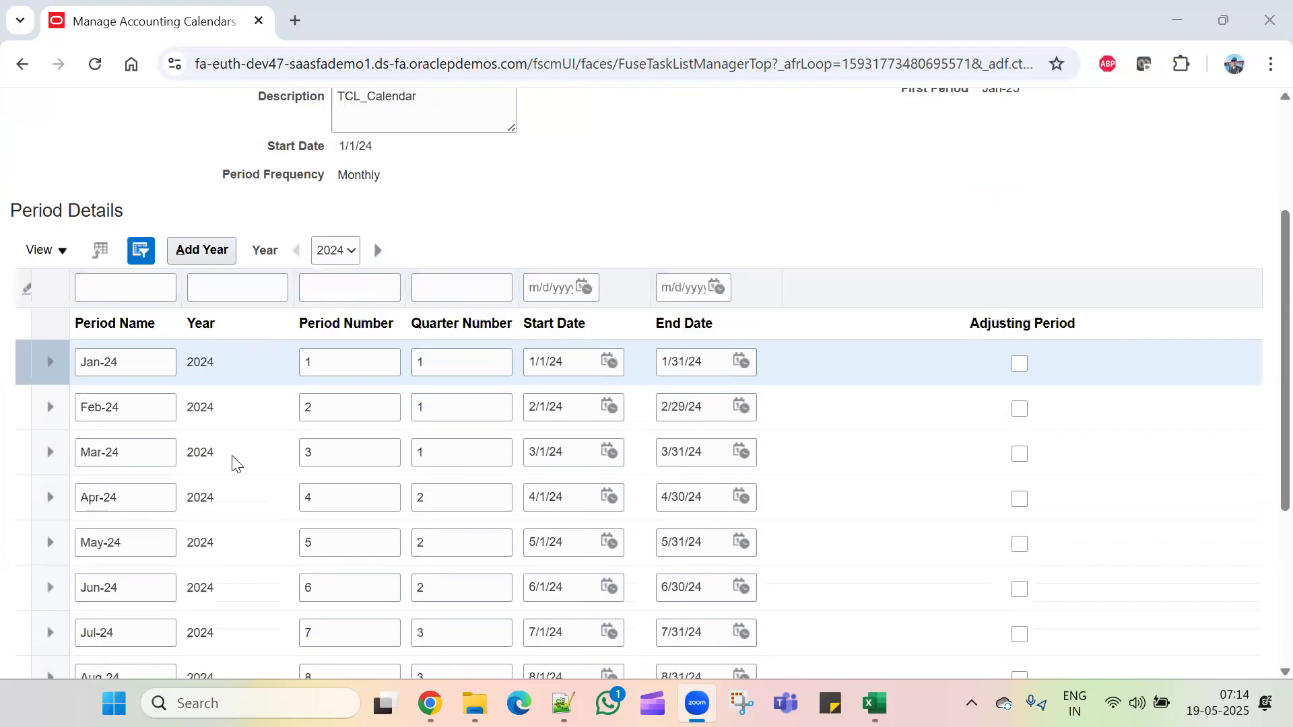
pyautogui.click(198, 453)
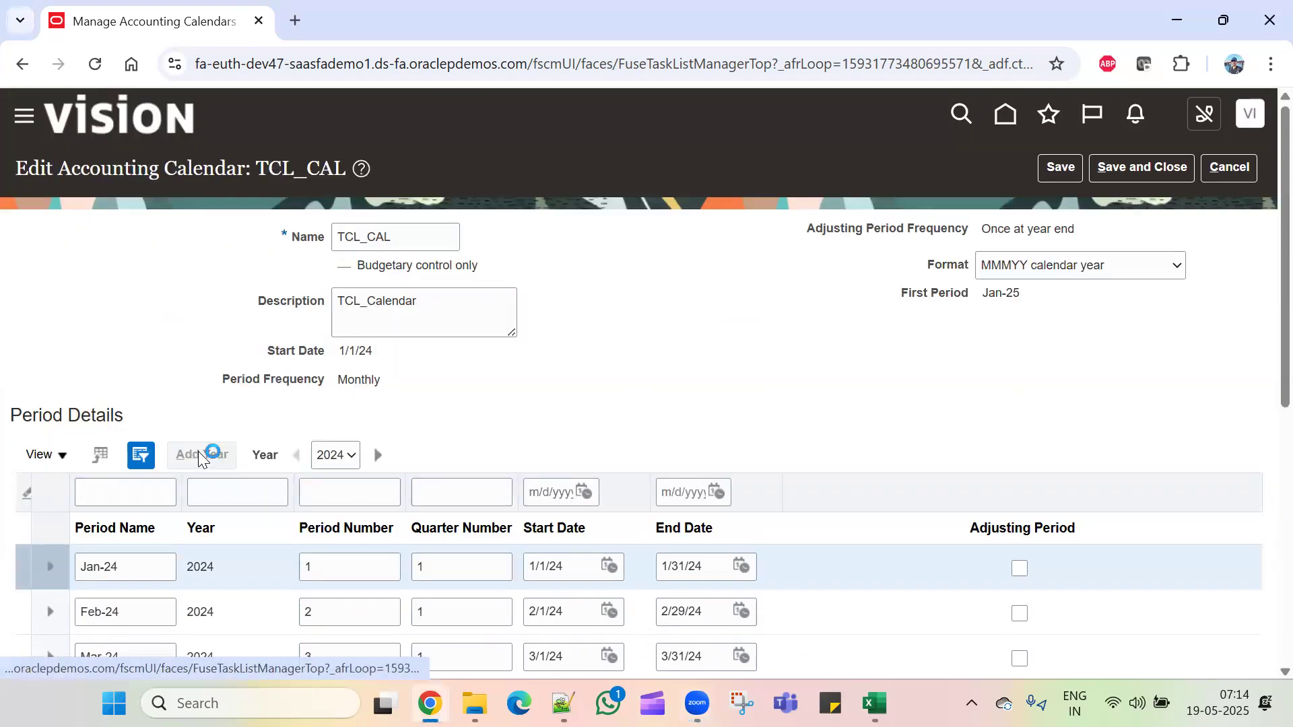
# Step: Save and close TCL_CAL, then return to the Excel setup tracker
pyautogui.scroll(-7, 534, 444)
pyautogui.scroll(8, 453, 519)
pyautogui.click(1052, 172)
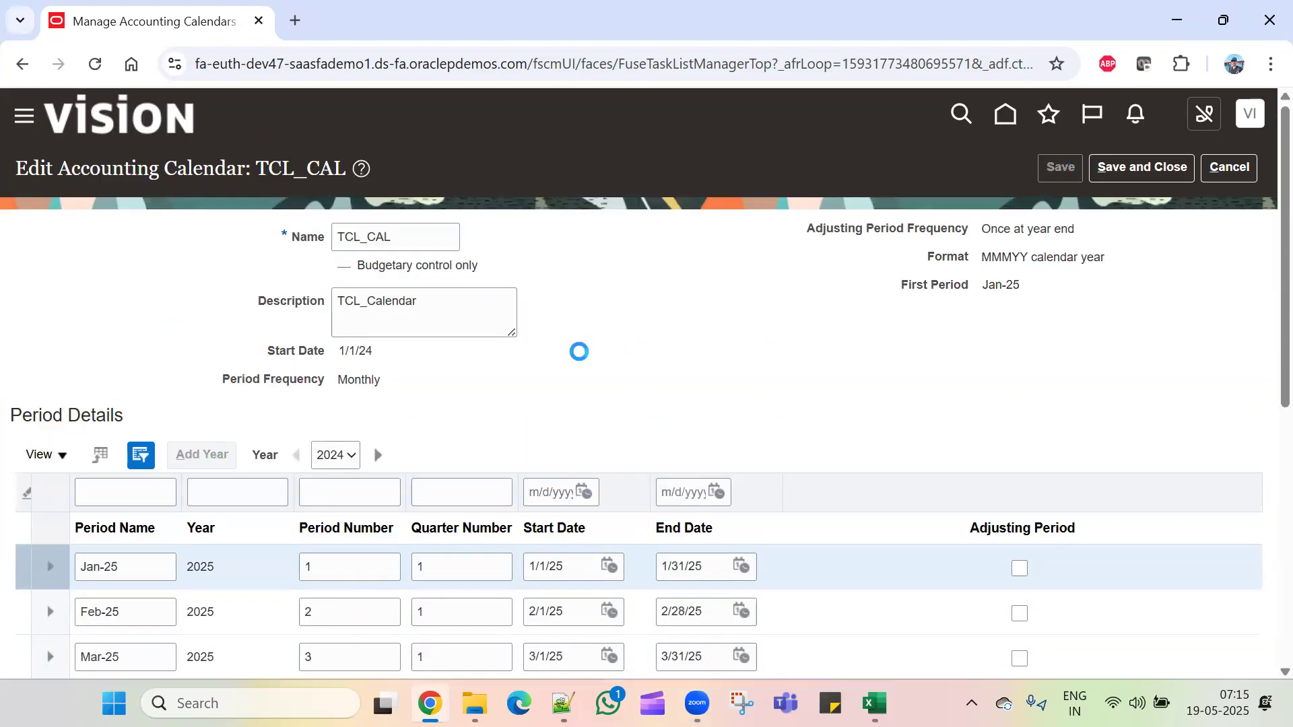
pyautogui.scroll(-5, 581, 352)
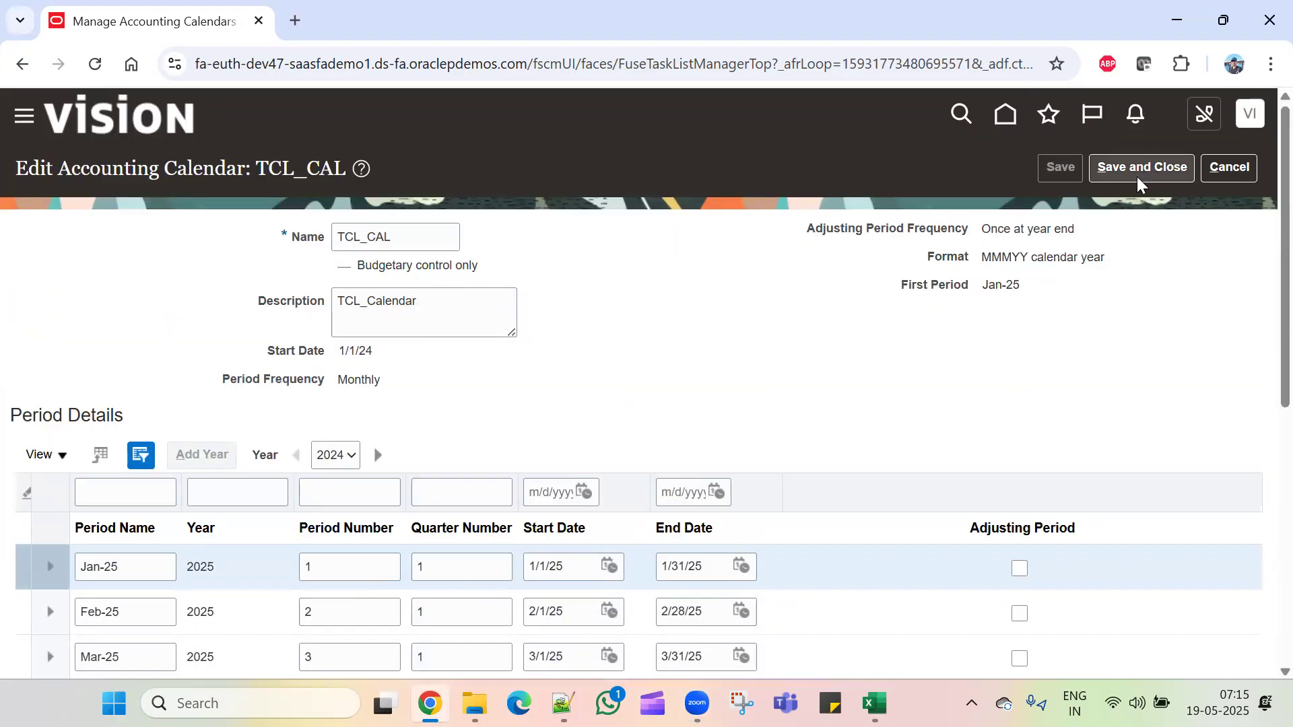
pyautogui.click(1139, 171)
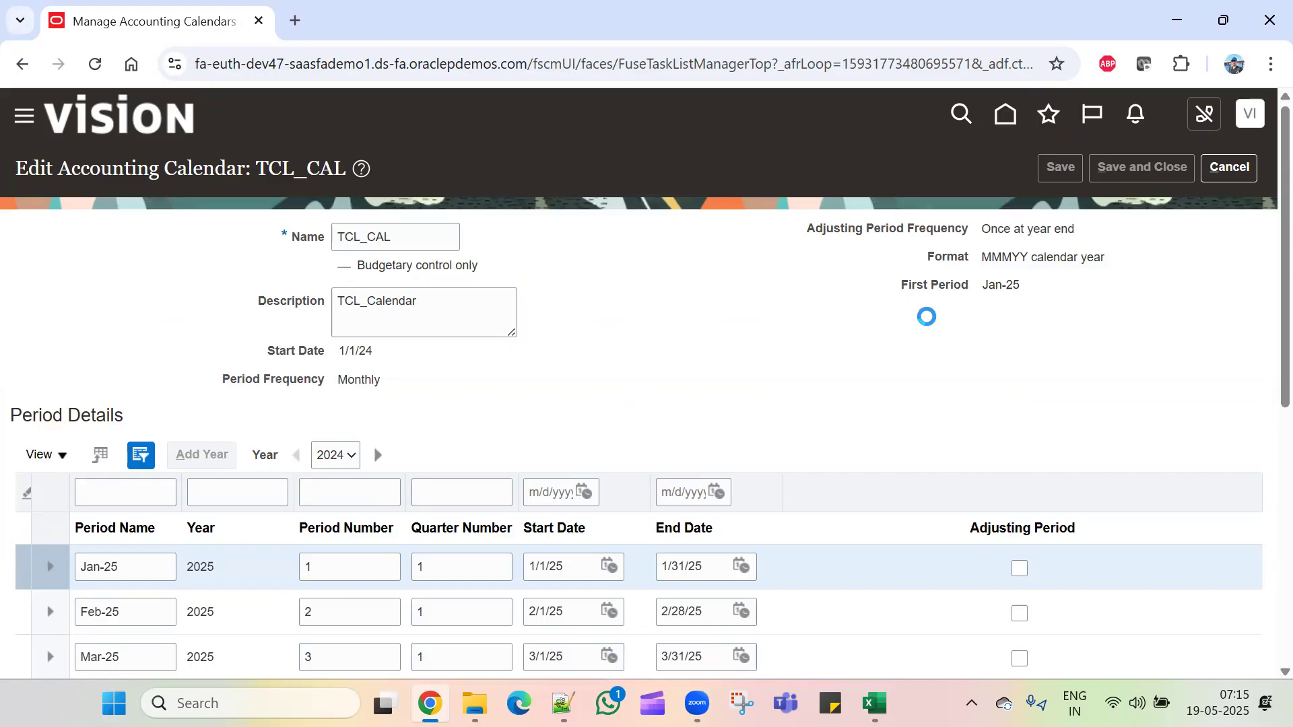
pyautogui.hotkey('alt', 'Tab')
# Step: On the Setups sheet, find Manage Currencies as the next task, then return to Oracle
pyautogui.click(419, 454)
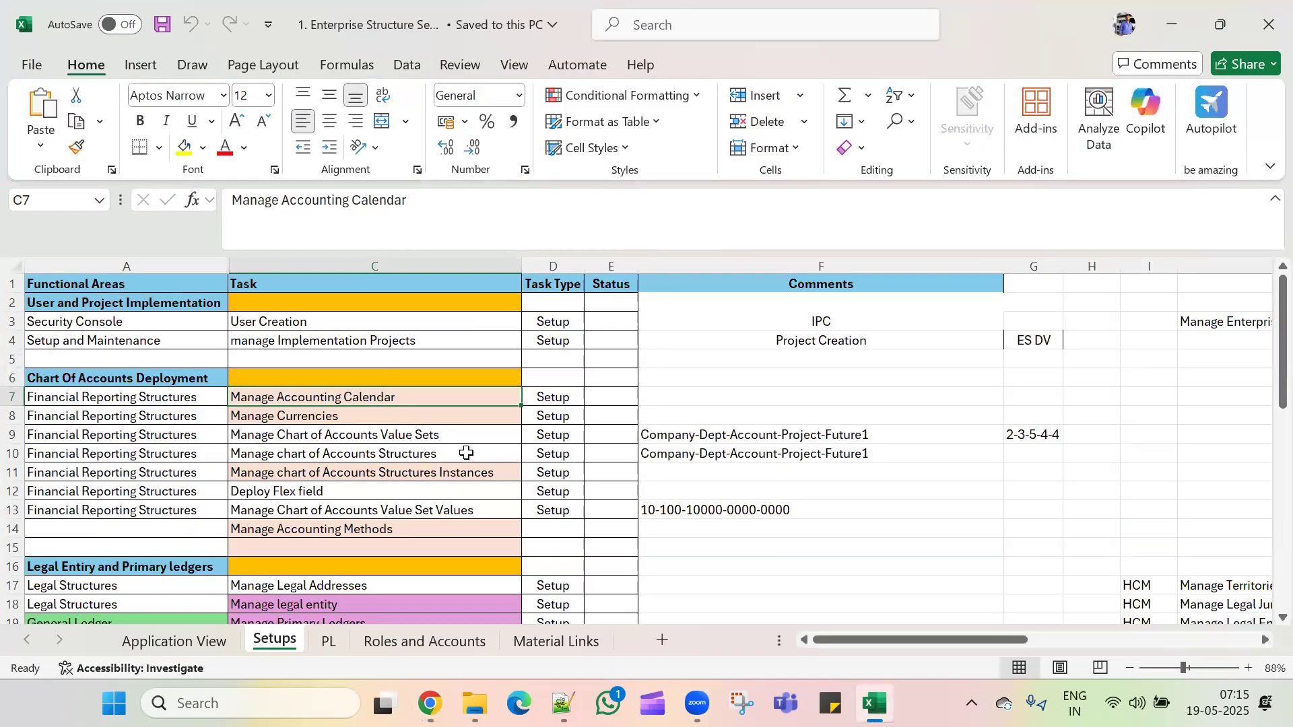
pyautogui.click(465, 432)
pyautogui.click(463, 416)
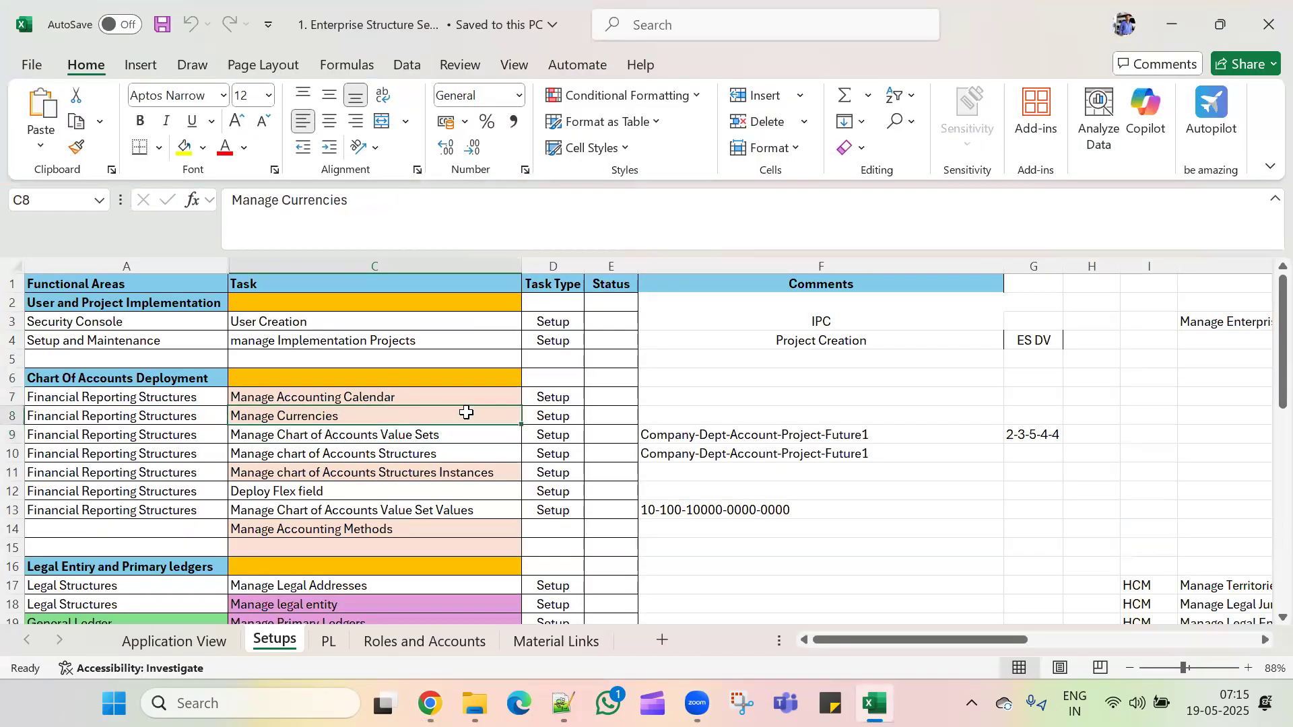
pyautogui.hotkey('alt', 'Tab')
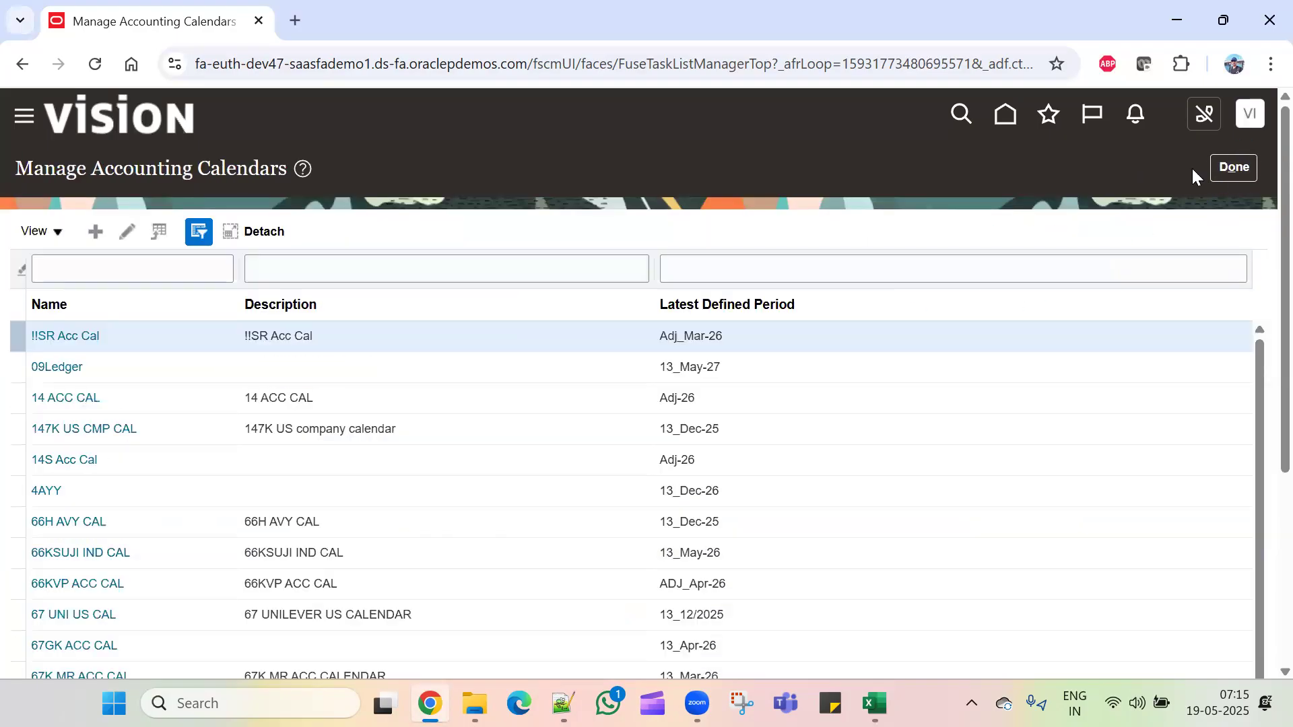
# Step: In Manage Currencies, confirm currency code USD (US Dollar) is enabled, then save and close
pyautogui.click(1227, 165)
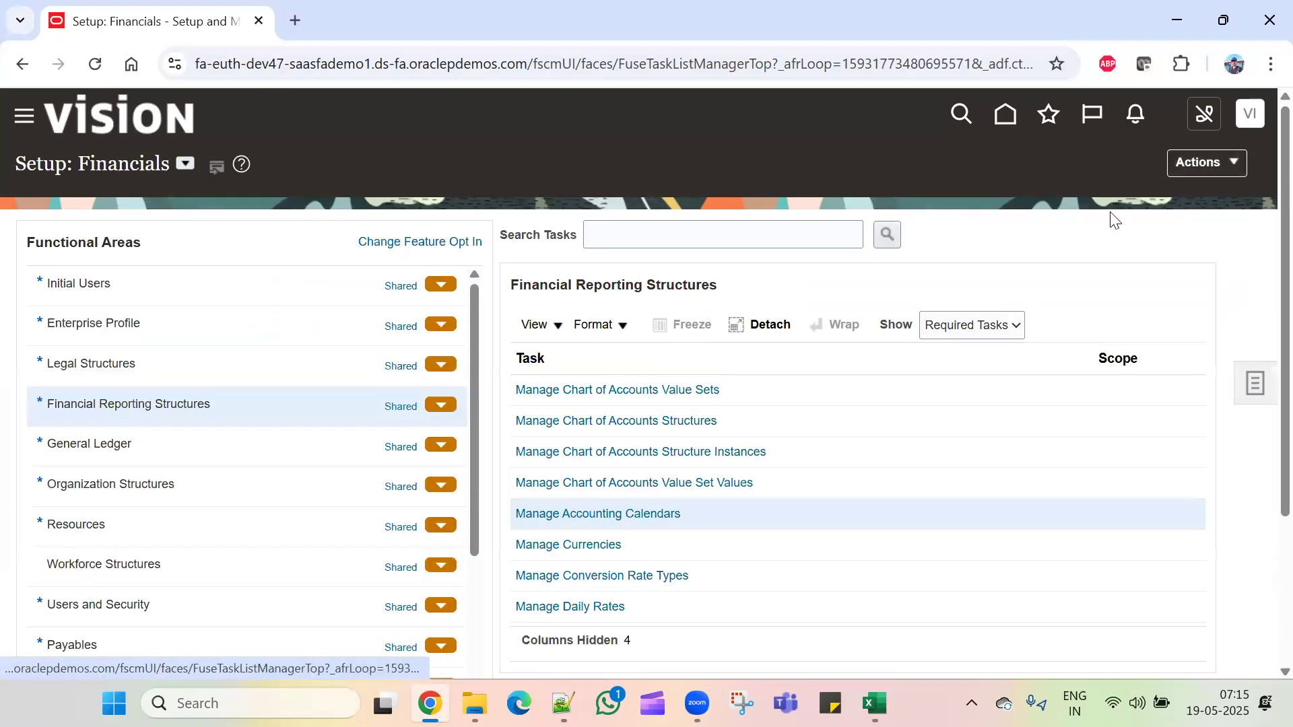
pyautogui.click(588, 543)
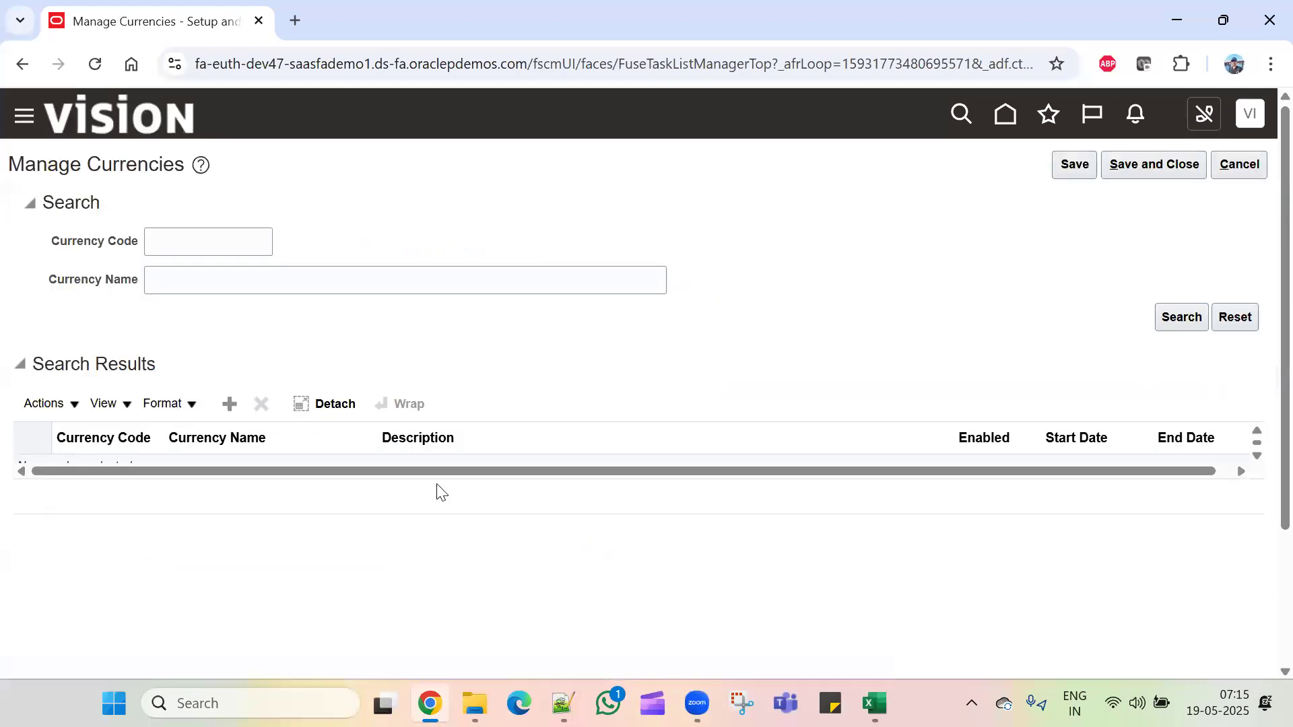
pyautogui.click(182, 251)
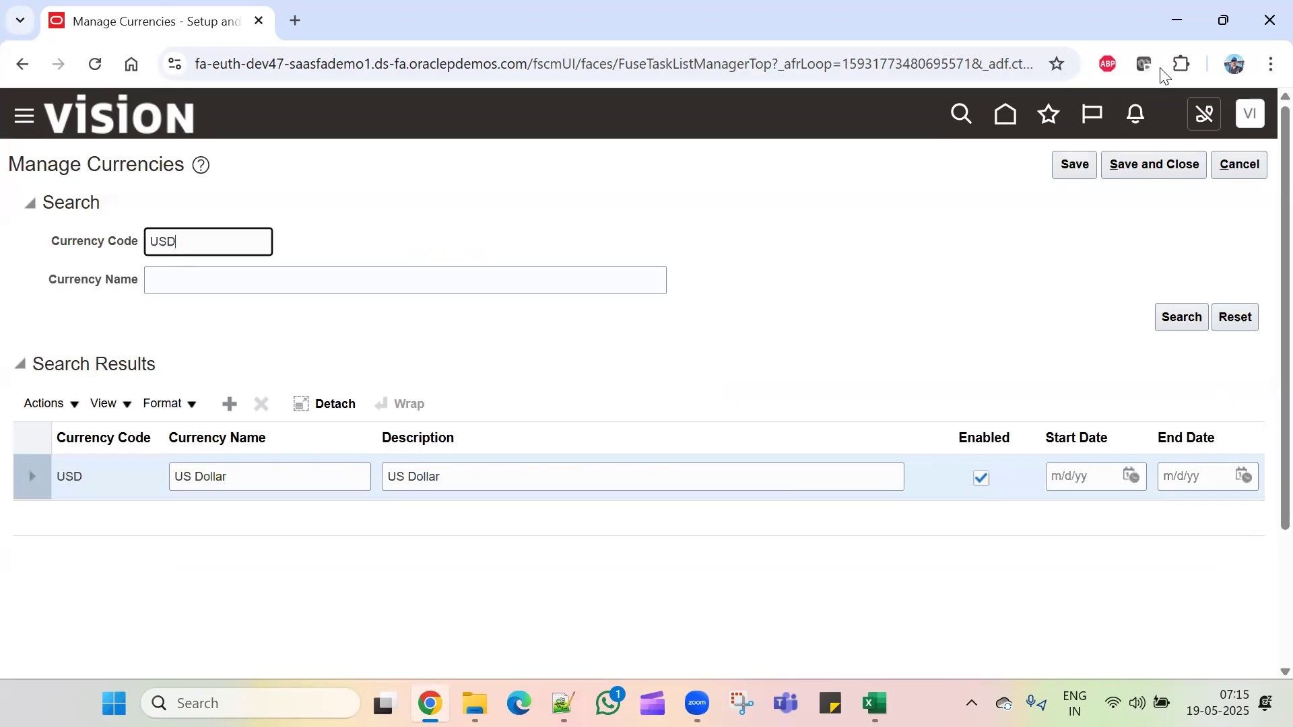
pyautogui.click(1142, 164)
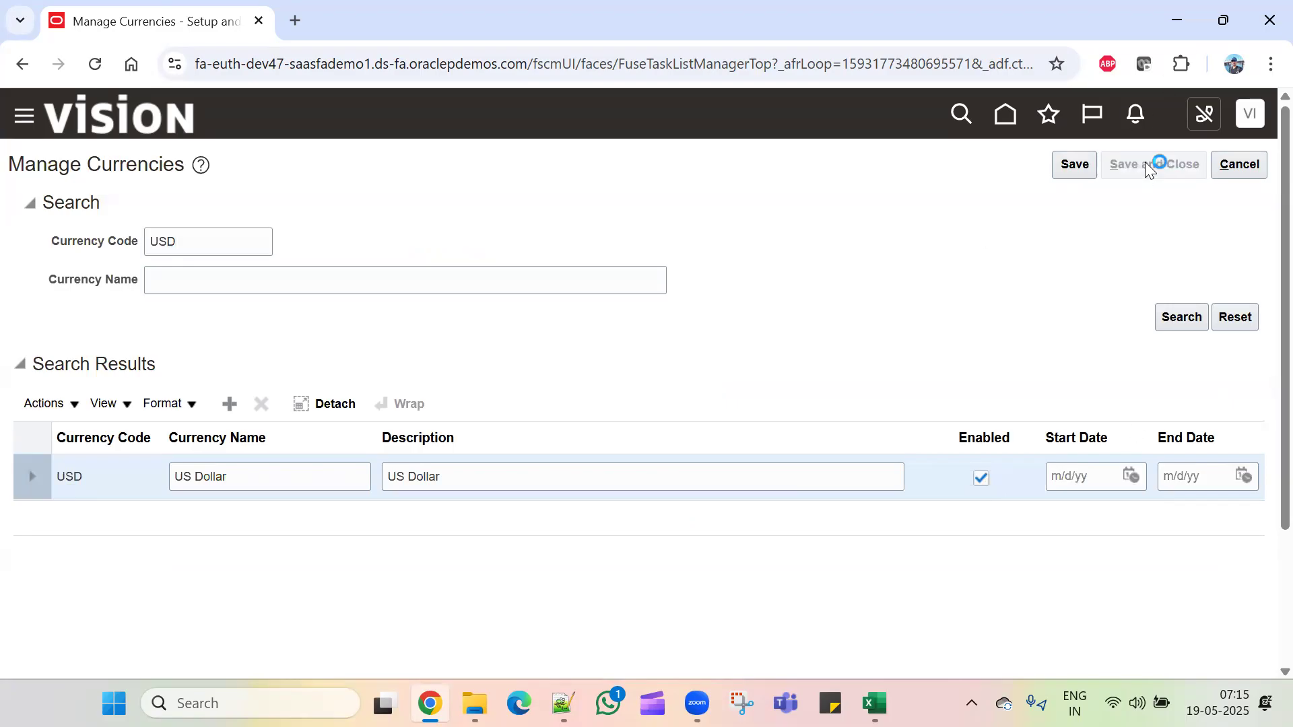
# Step: Note Manage Chart of Accounts Value Sets as the next task in Excel, then return to Oracle
pyautogui.hotkey('alt', 'Tab')
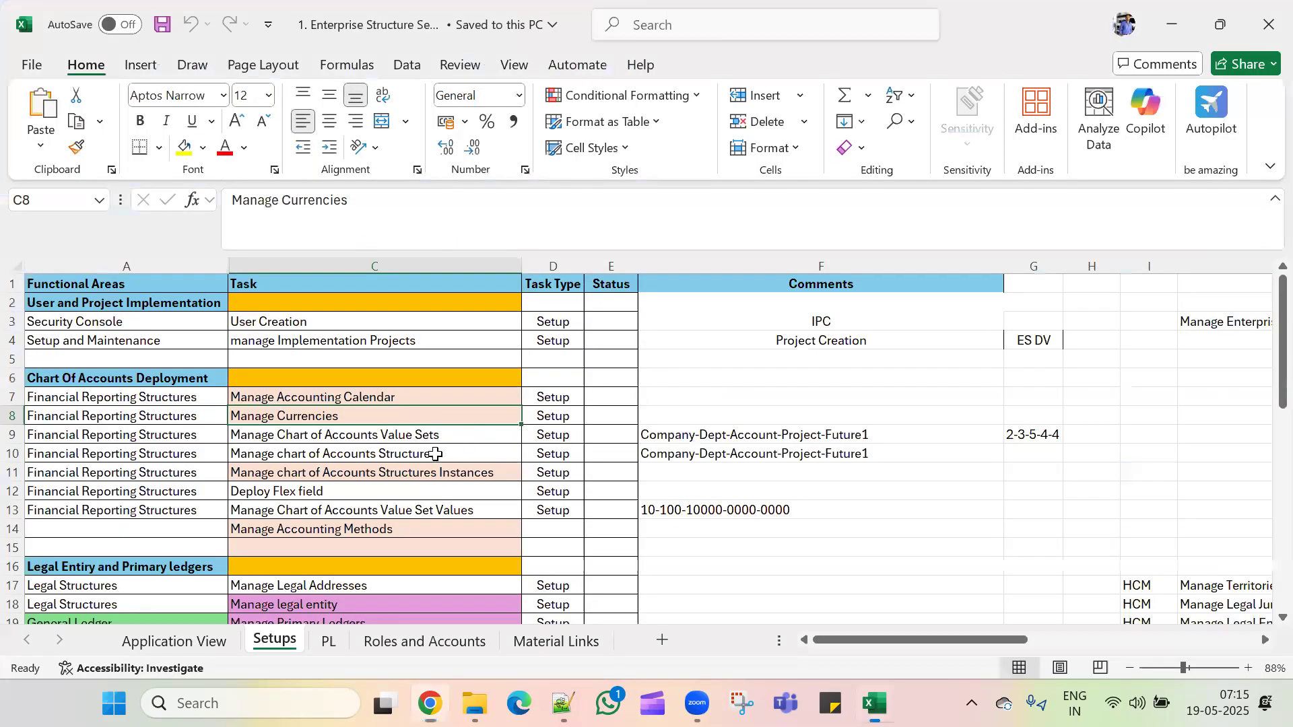
pyautogui.click(420, 434)
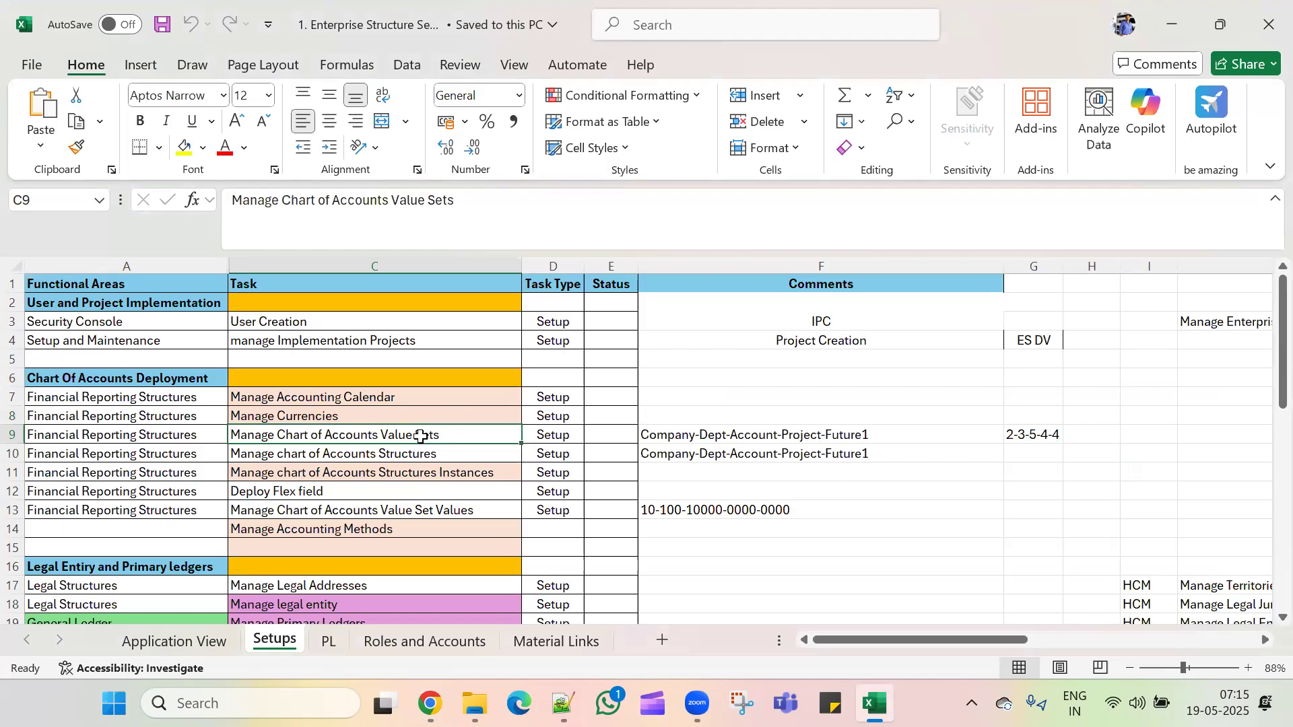
pyautogui.hotkey('alt', 'Tab')
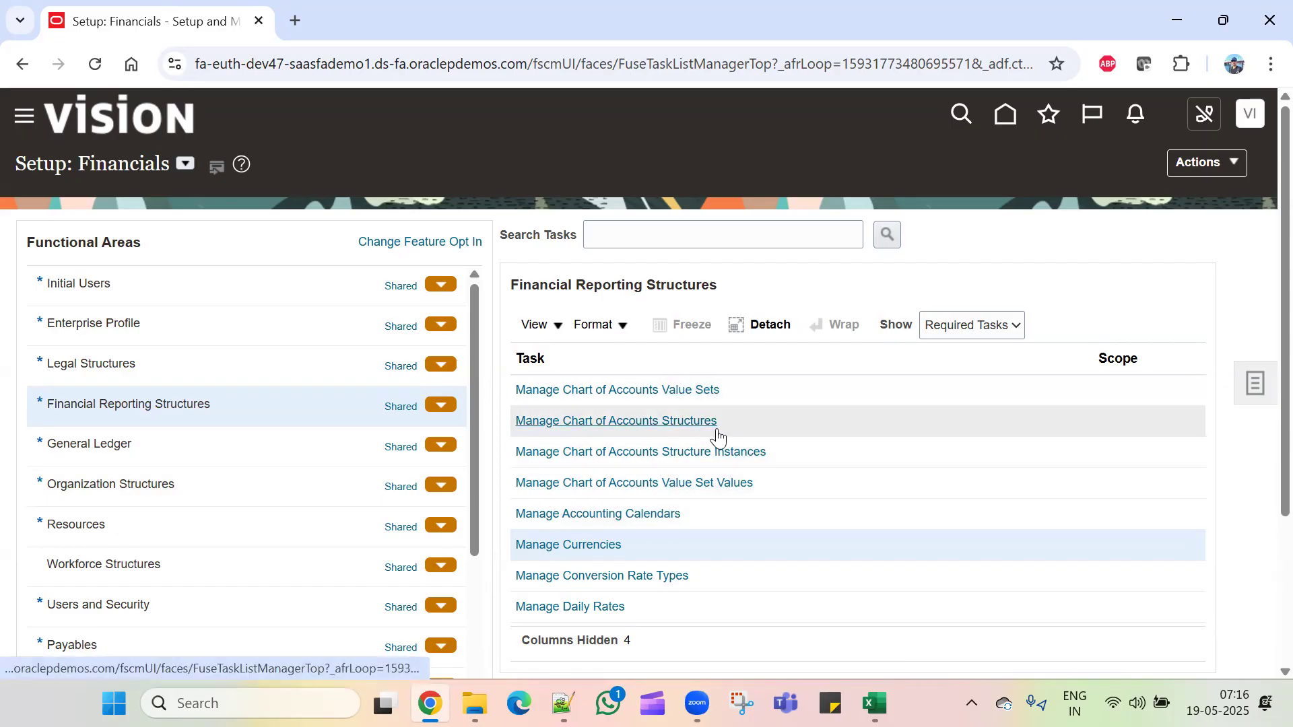
# Step: Open Manage Chart of Accounts Value Sets and search for value sets starting with TCL
pyautogui.click(693, 390)
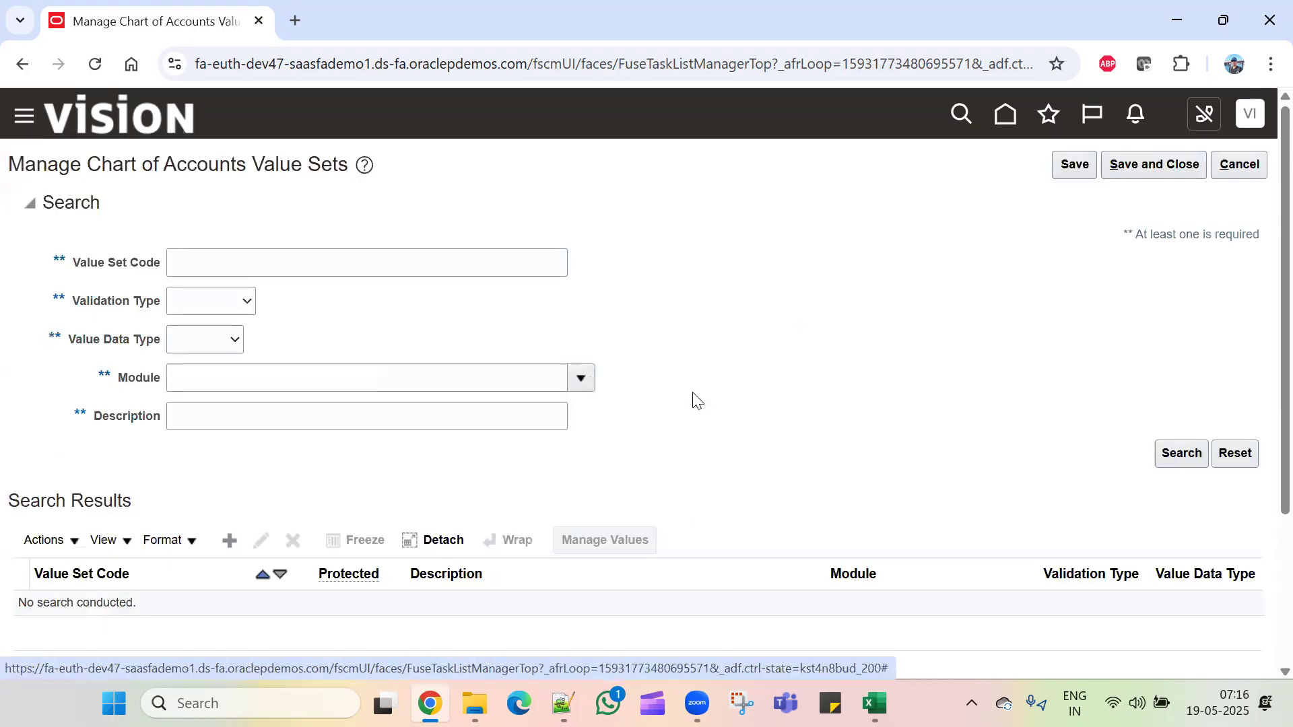
pyautogui.click(228, 540)
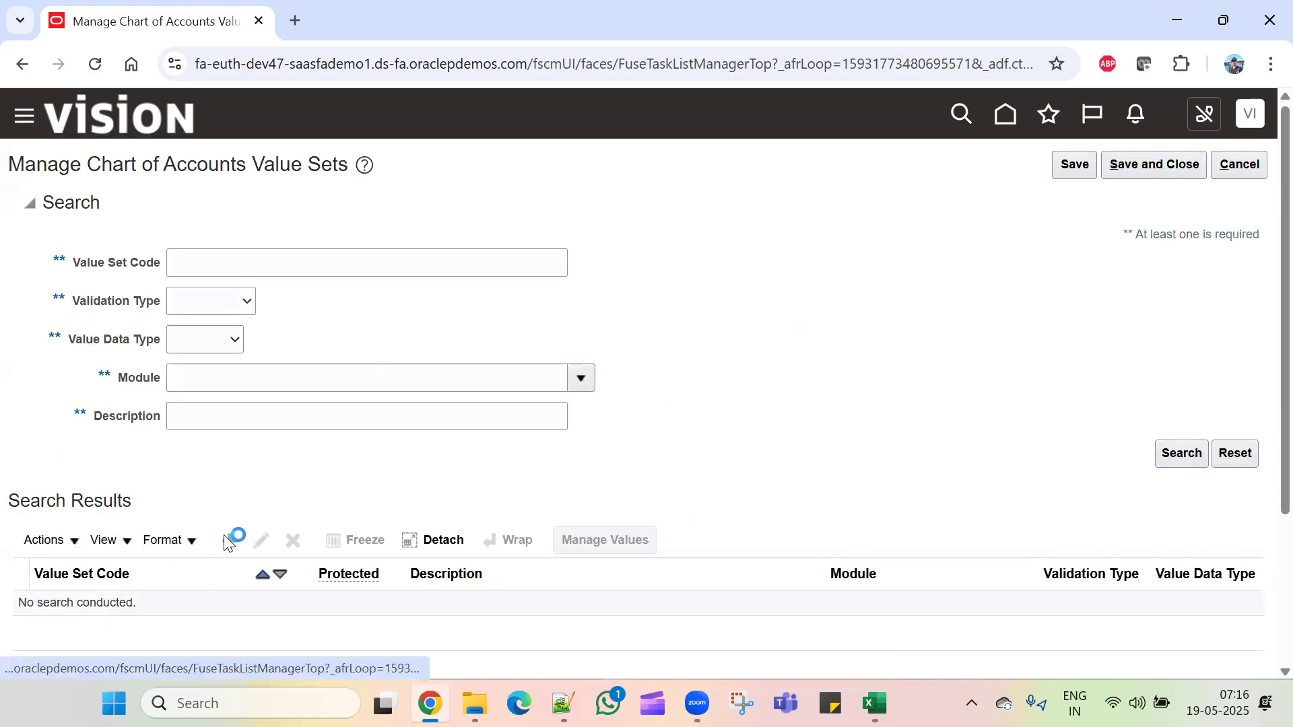
pyautogui.click(1239, 168)
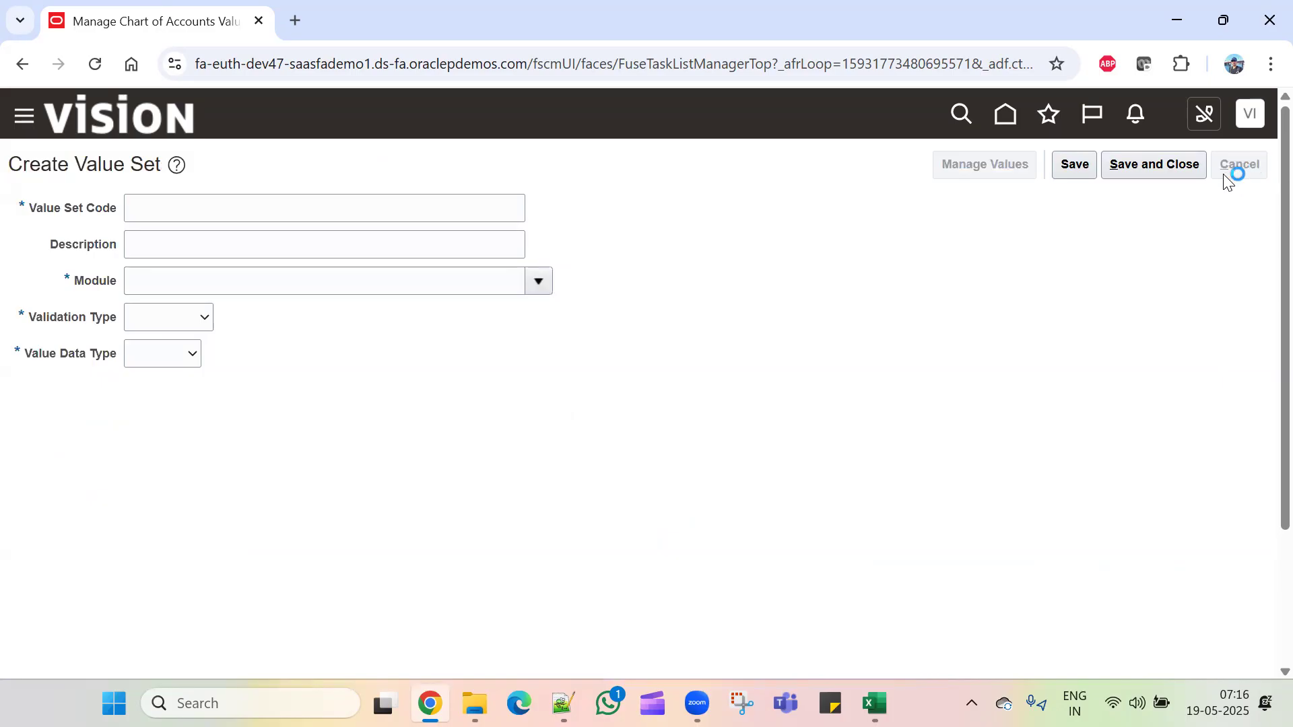
pyautogui.click(287, 259)
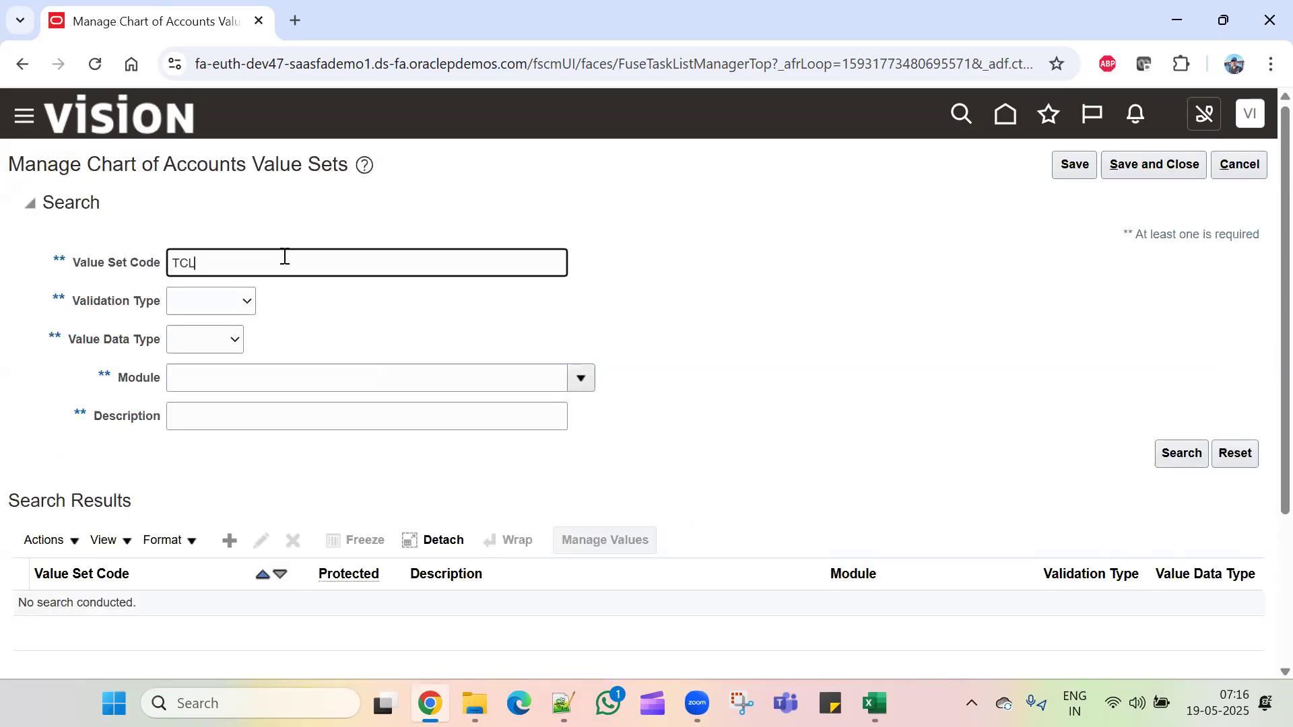
pyautogui.press('Return')
pyautogui.click(1179, 453)
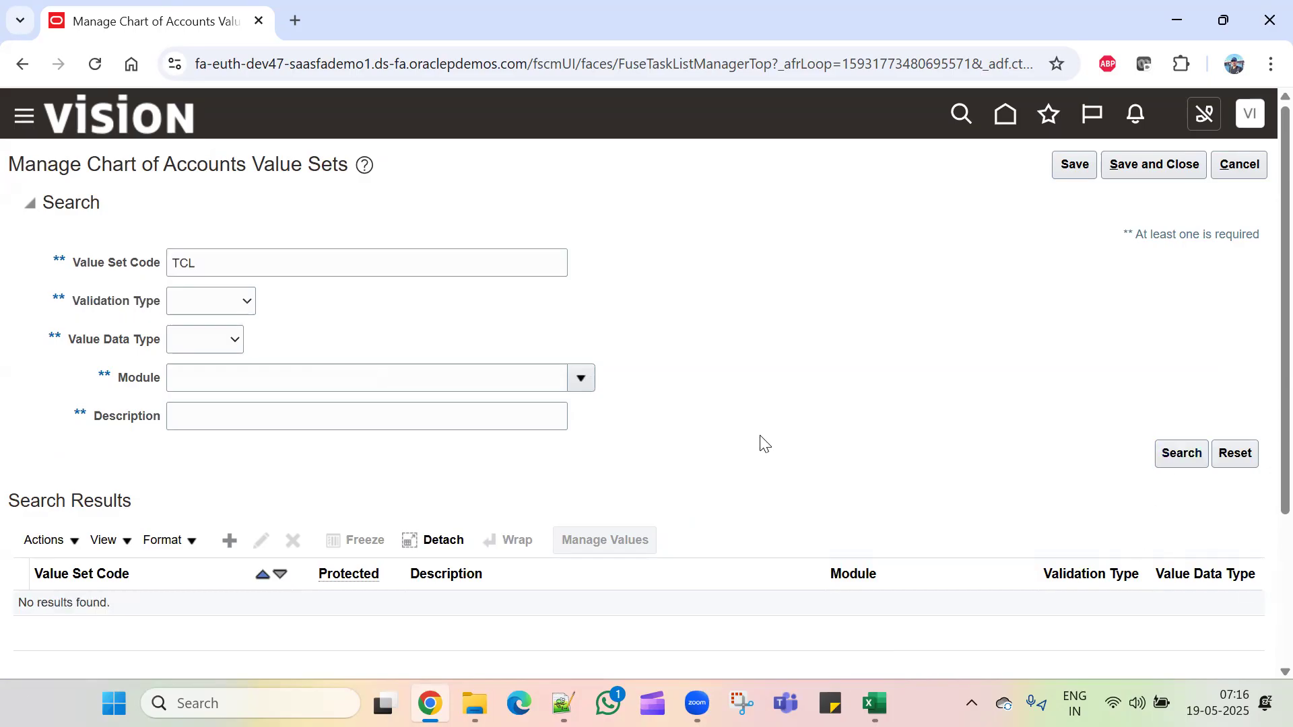
# Step: Create a value set with code and description 'TCL_Company ValueSet' for the General Ledger module
pyautogui.click(229, 540)
pyautogui.click(241, 203)
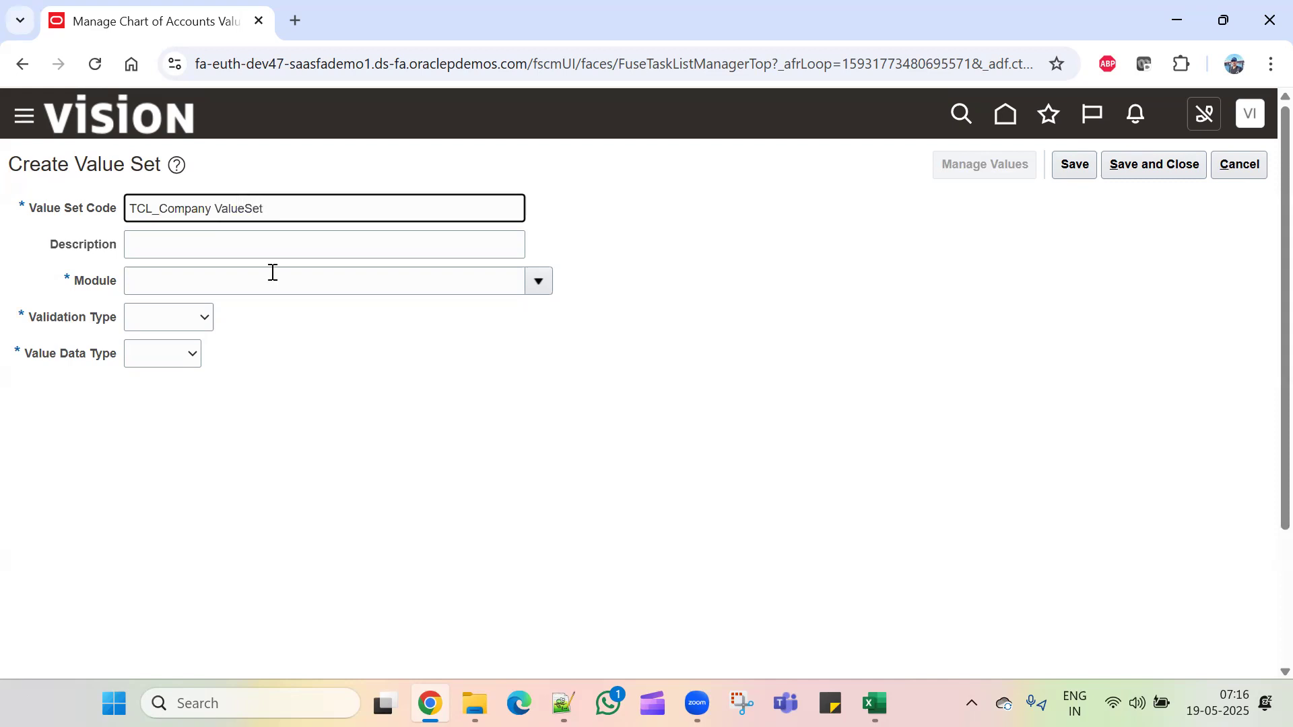
pyautogui.moveTo(294, 211); pyautogui.dragTo(3, 241)
pyautogui.hotkey('ctrl', 'c')
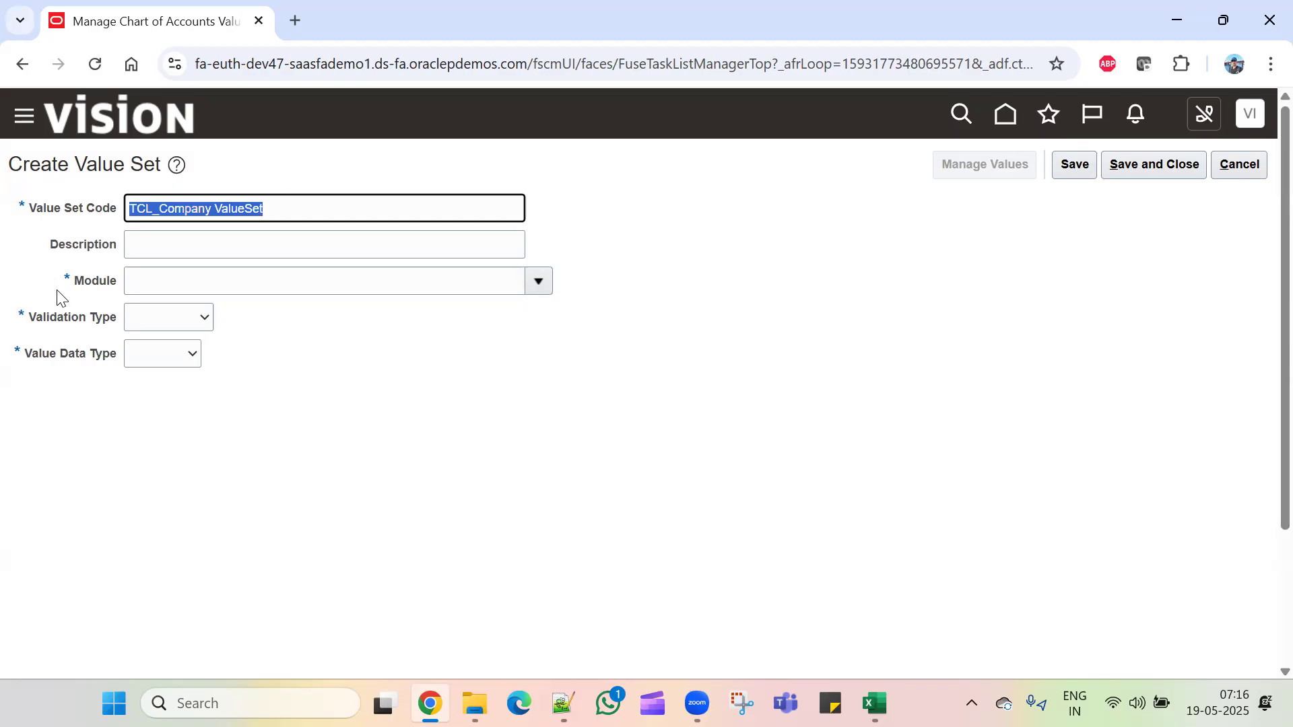
pyautogui.click(219, 236)
pyautogui.hotkey('ctrl', 'v')
pyautogui.click(378, 290)
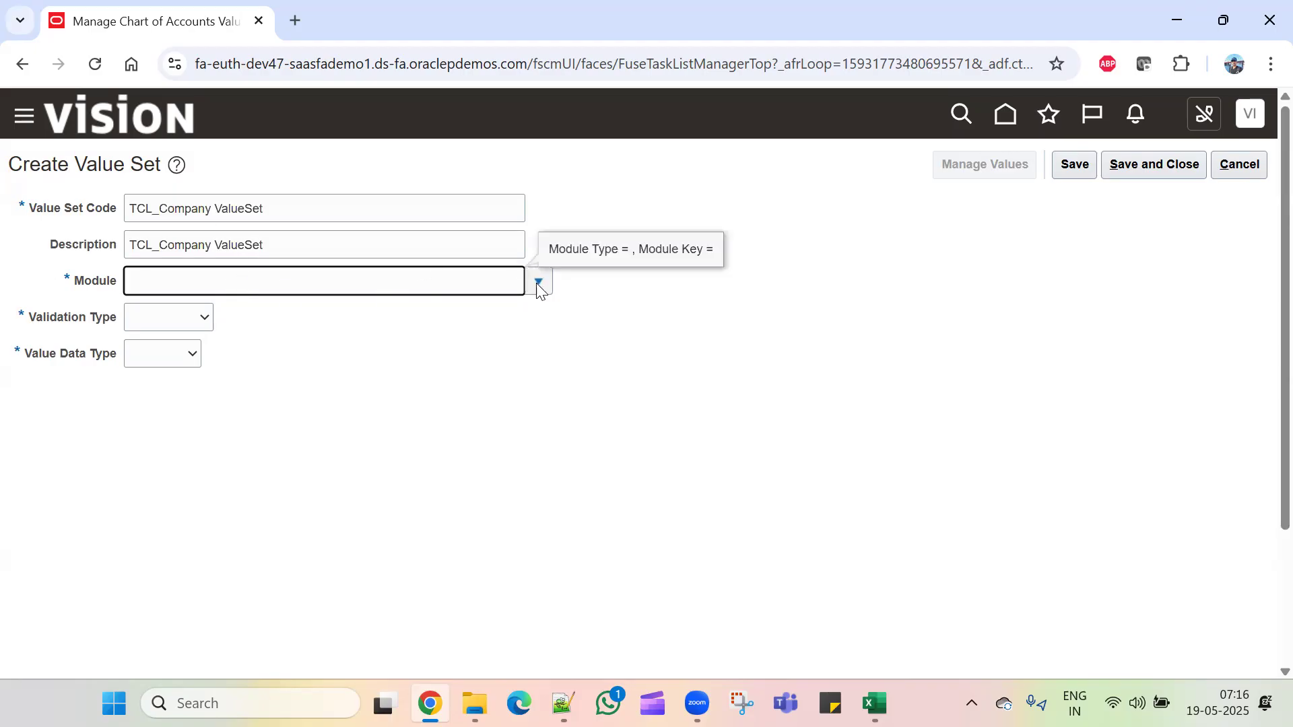
pyautogui.click(537, 282)
pyautogui.click(303, 557)
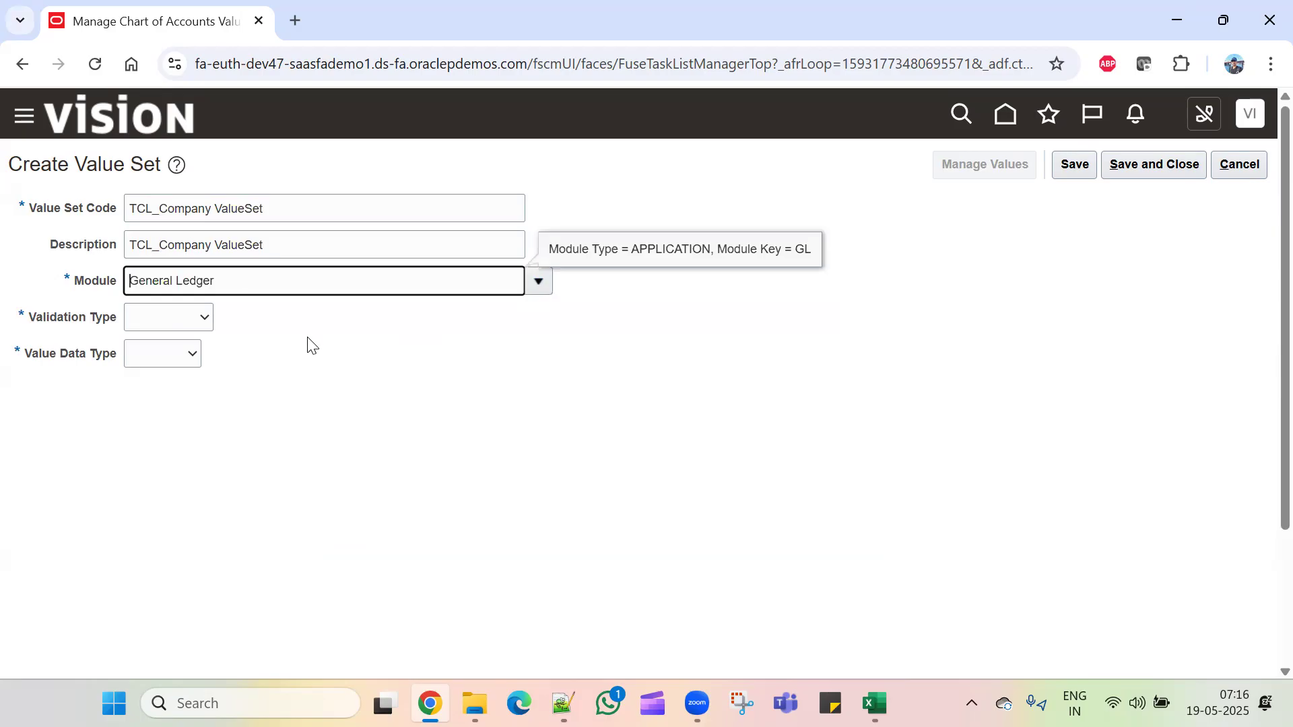
# Step: Set validation to Independent, data type Character, subtype Text, and maximum length 2
pyautogui.click(202, 318)
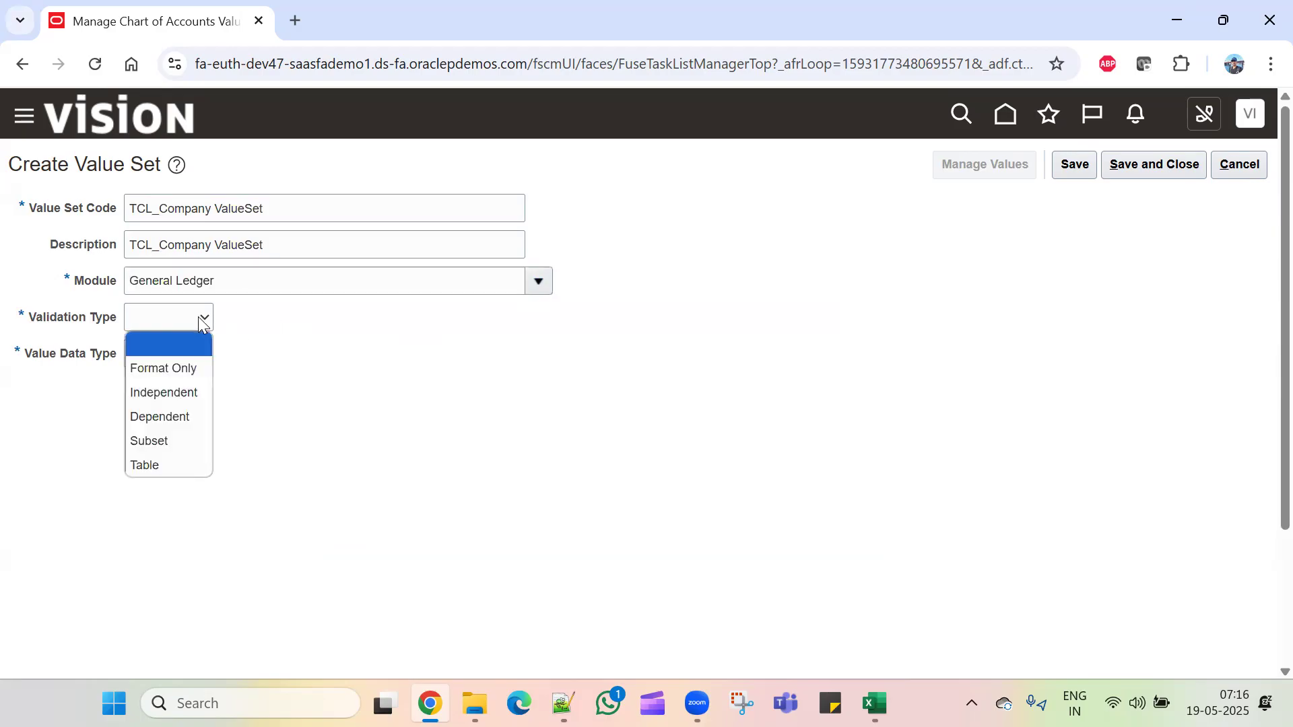
pyautogui.click(184, 393)
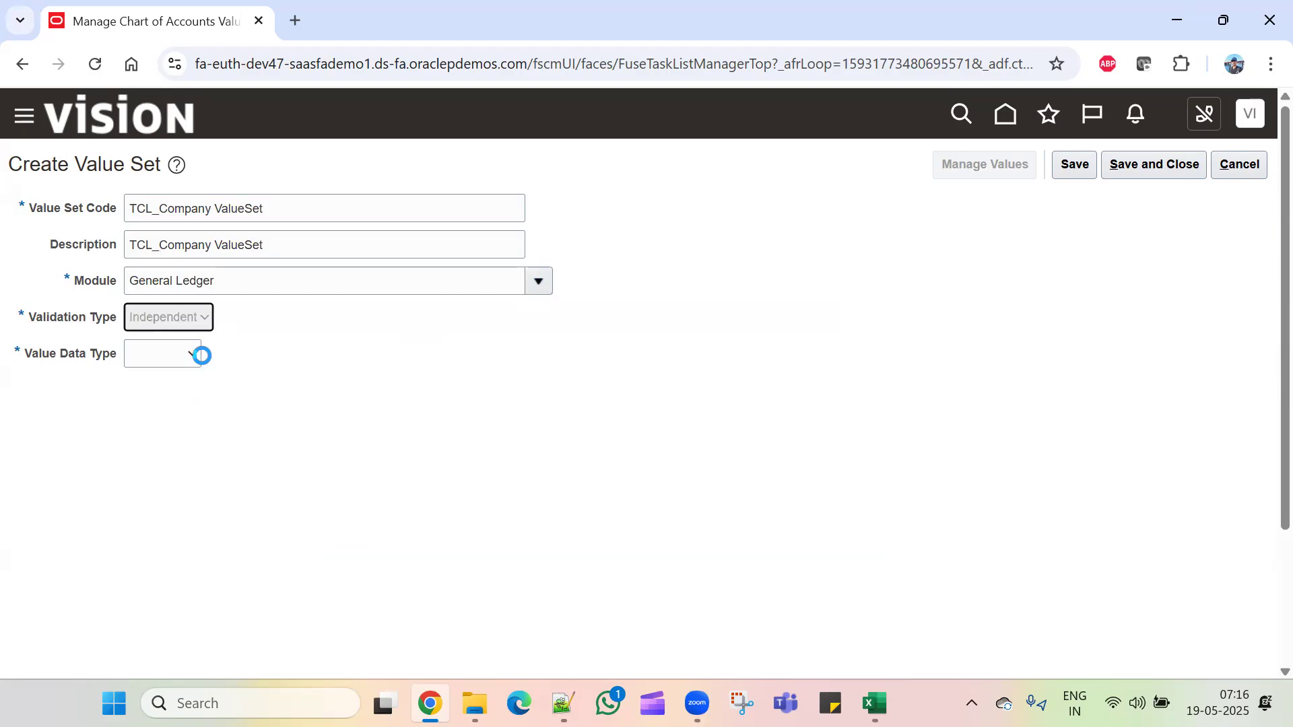
pyautogui.click(254, 355)
pyautogui.click(258, 411)
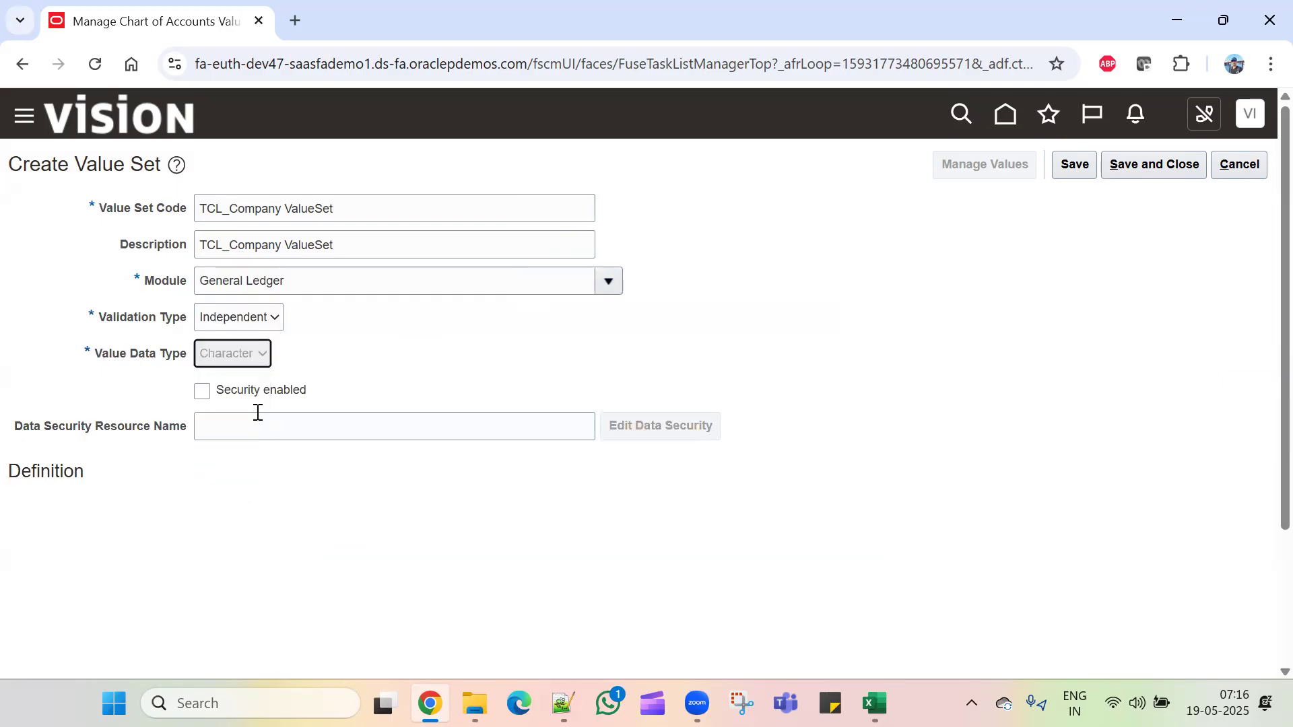
pyautogui.click(215, 512)
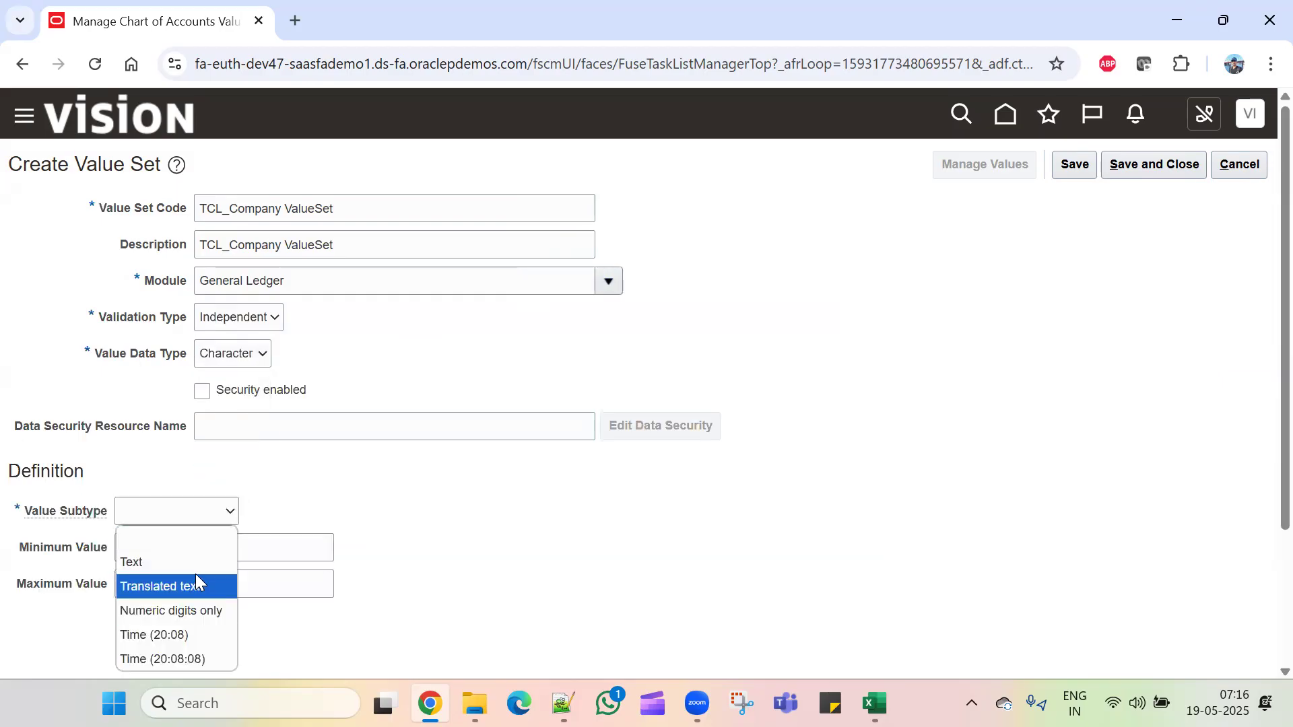
pyautogui.click(182, 562)
pyautogui.scroll(-3, 274, 537)
pyautogui.click(163, 374)
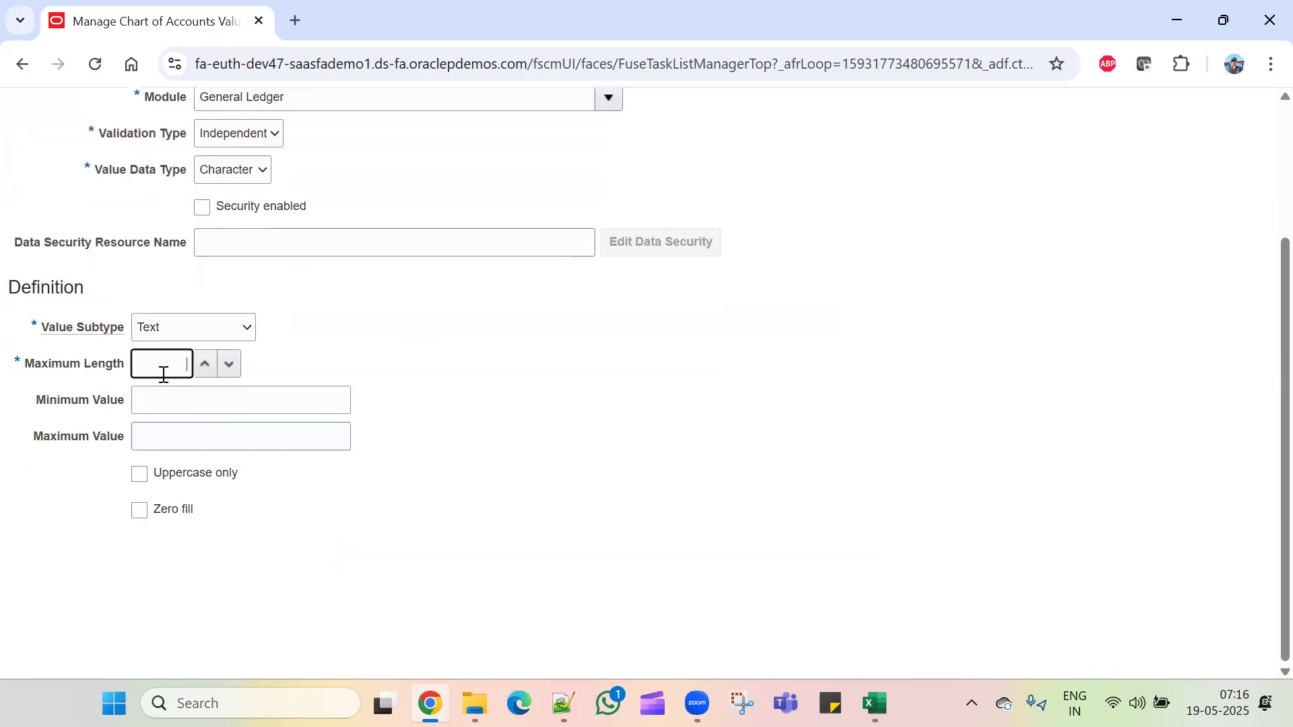
pyautogui.write('2')
pyautogui.click(532, 450)
# Step: Save and close the TCL_Company ValueSet and rerun the TCL value set search
pyautogui.scroll(3, 534, 471)
pyautogui.click(1075, 166)
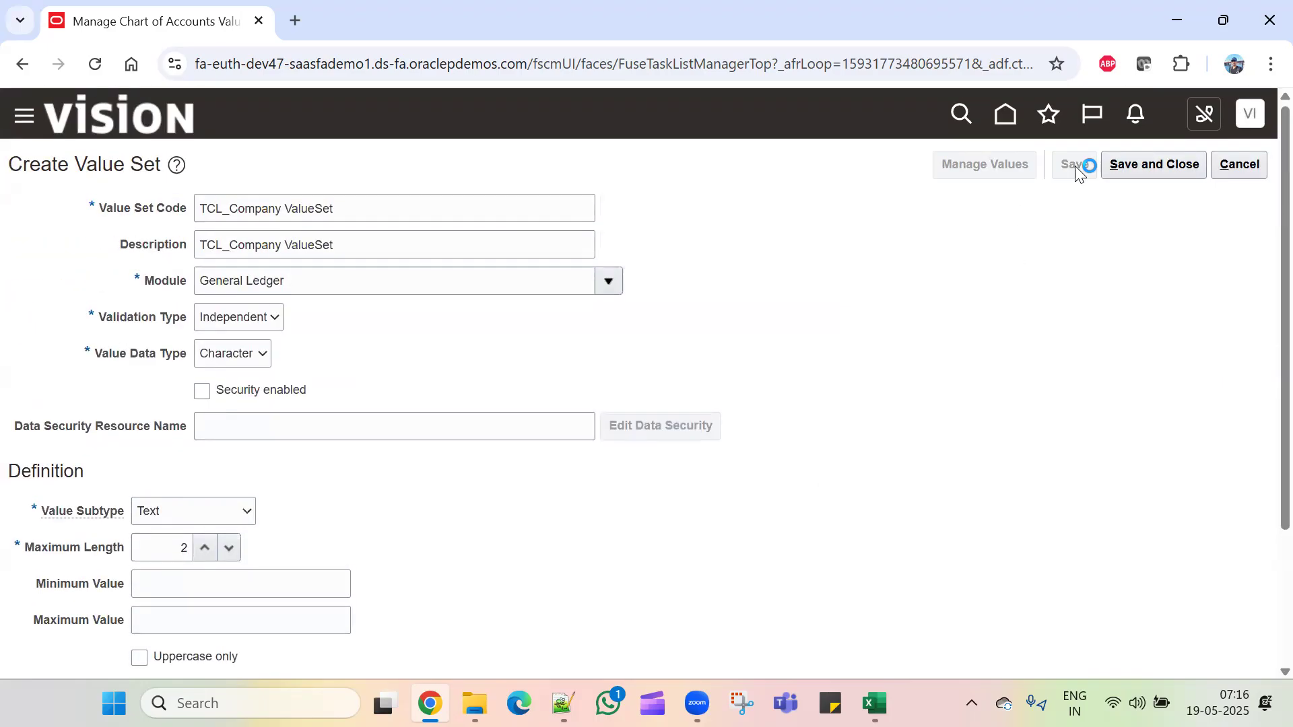
pyautogui.click(1130, 166)
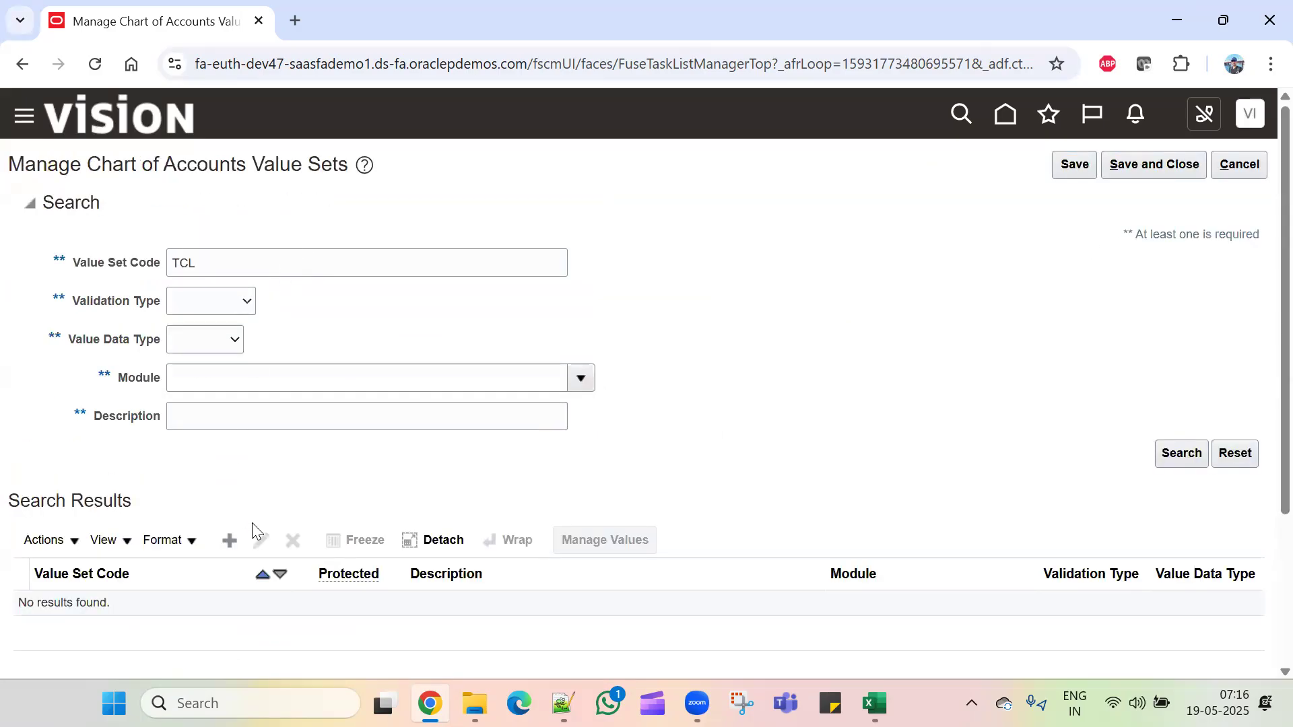
pyautogui.click(1183, 453)
pyautogui.scroll(-3, 122, 517)
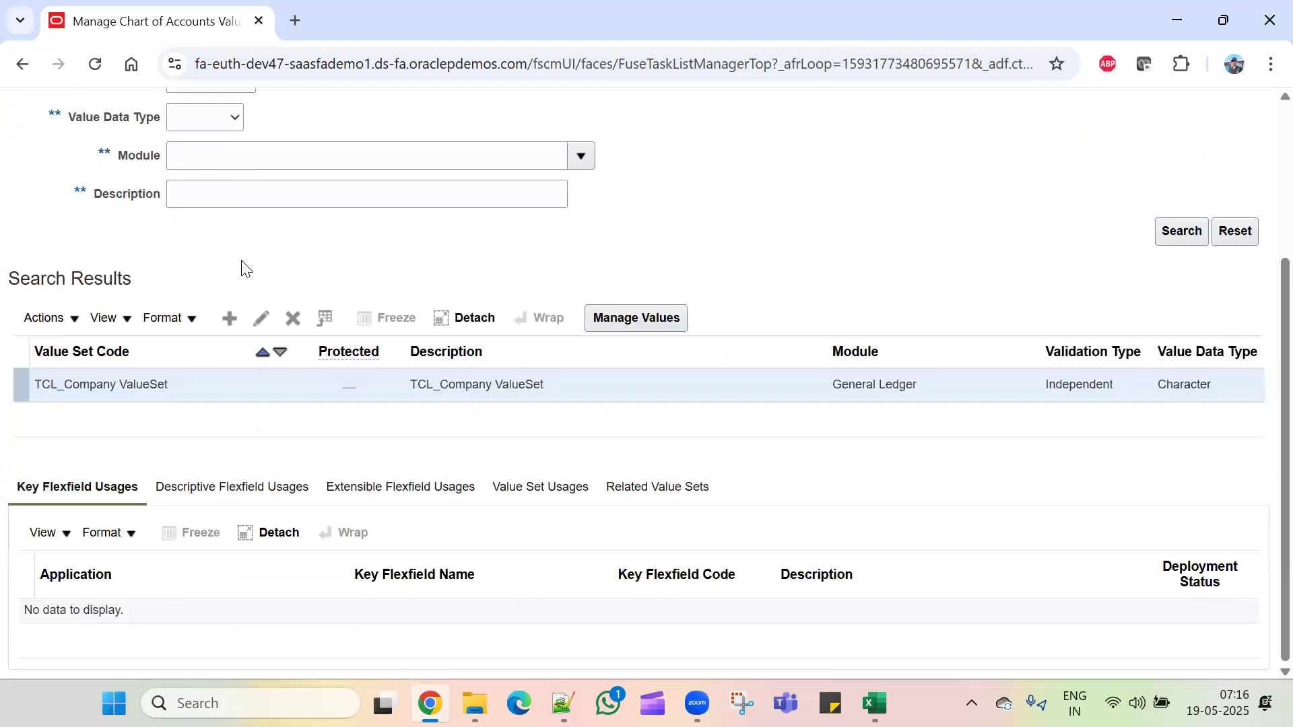
pyautogui.click(229, 320)
# Step: Enter 'TCL_CostCenter ValueSet' as code and description, with General Ledger as the module
pyautogui.click(259, 210)
pyautogui.hotkey('ctrl', 'v')
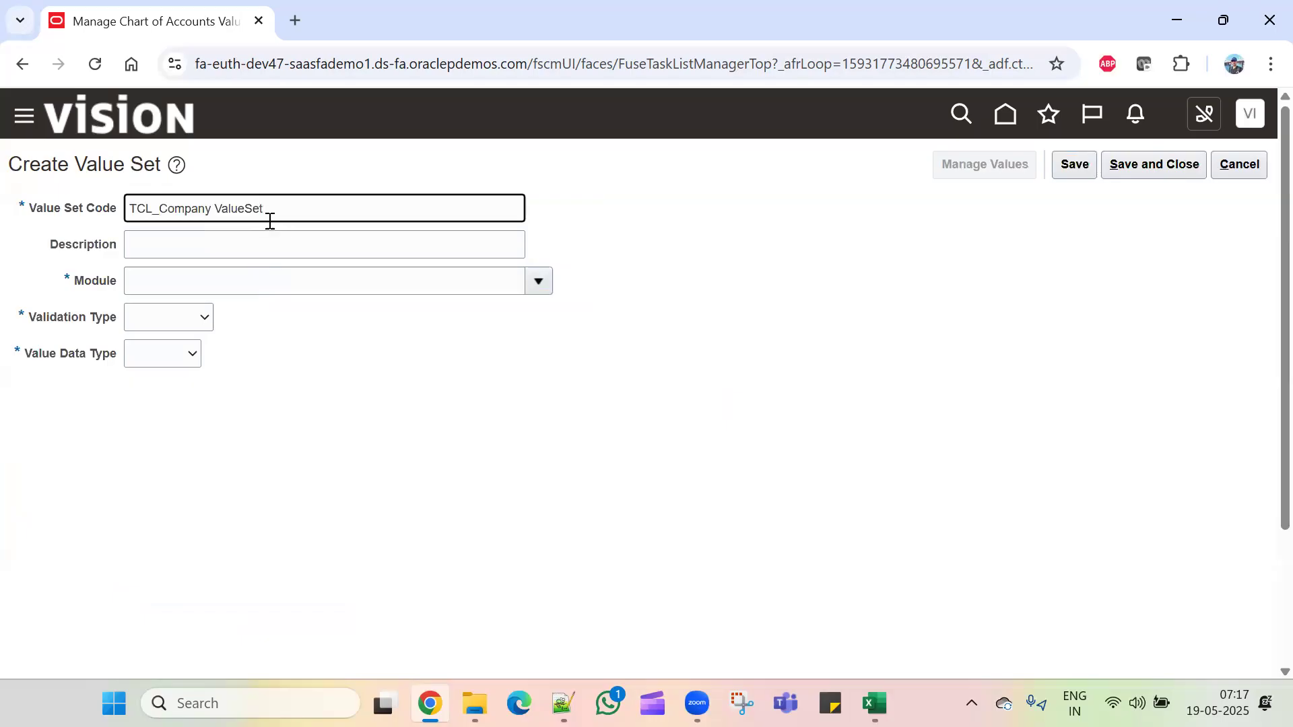
pyautogui.press('BackSpace')
pyautogui.press('BackSpace')
pyautogui.press('BackSpace')
pyautogui.press('BackSpace')
pyautogui.press('BackSpace')
pyautogui.press('BackSpace')
pyautogui.press('BackSpace')
pyautogui.write('CostCenter')
pyautogui.hotkey('ctrl', 'a')
pyautogui.hotkey('ctrl', 'c')
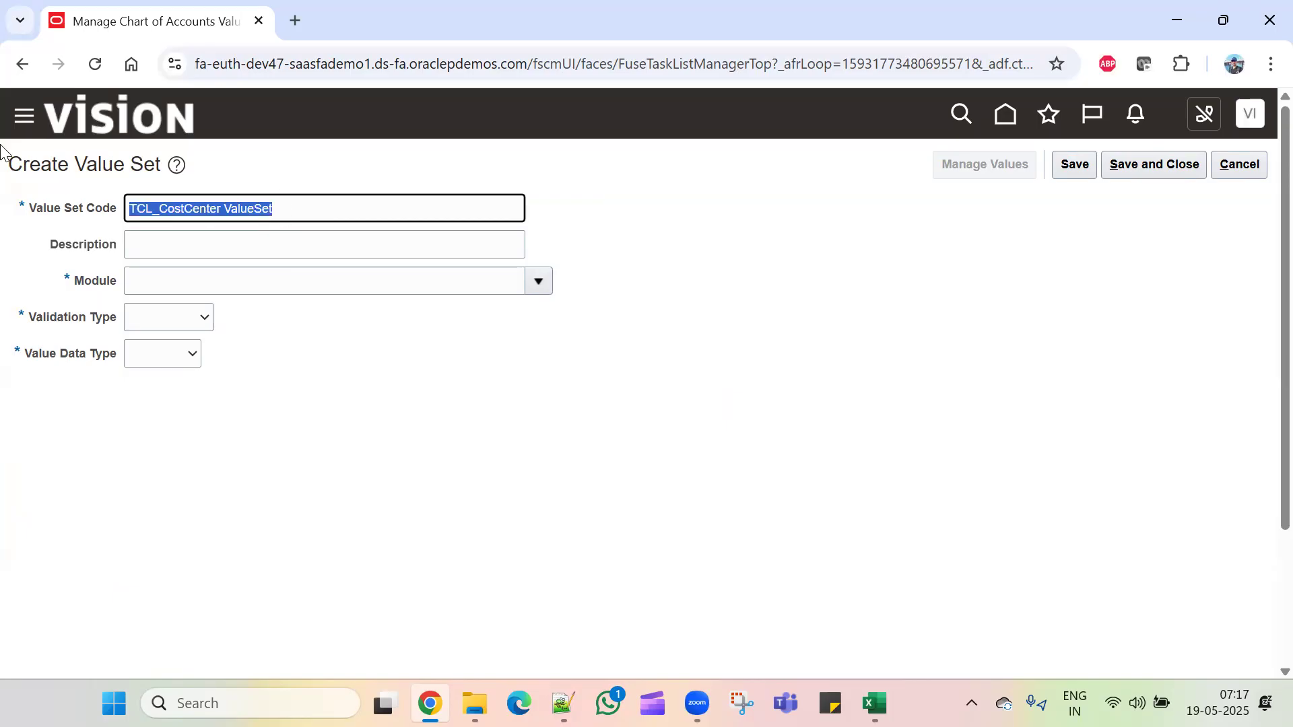
pyautogui.click(205, 249)
pyautogui.hotkey('ctrl', 'v')
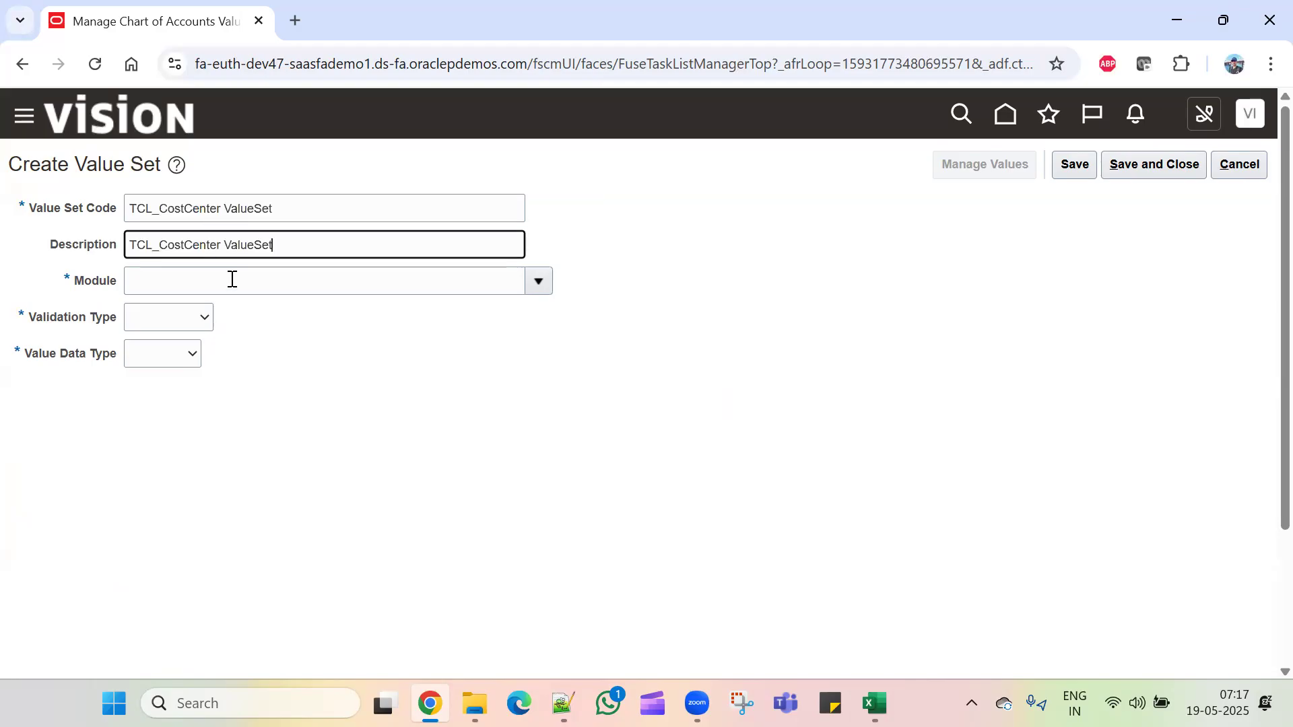
pyautogui.click(231, 282)
pyautogui.click(538, 281)
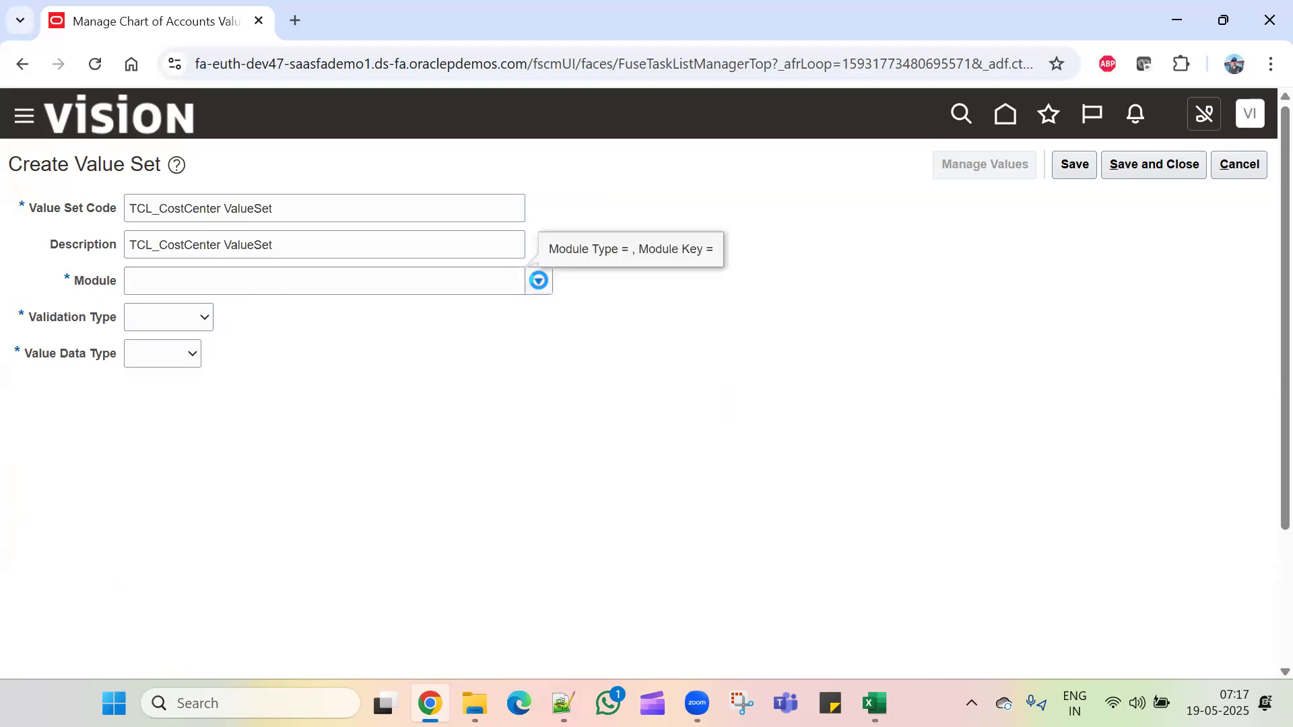
pyautogui.click(291, 357)
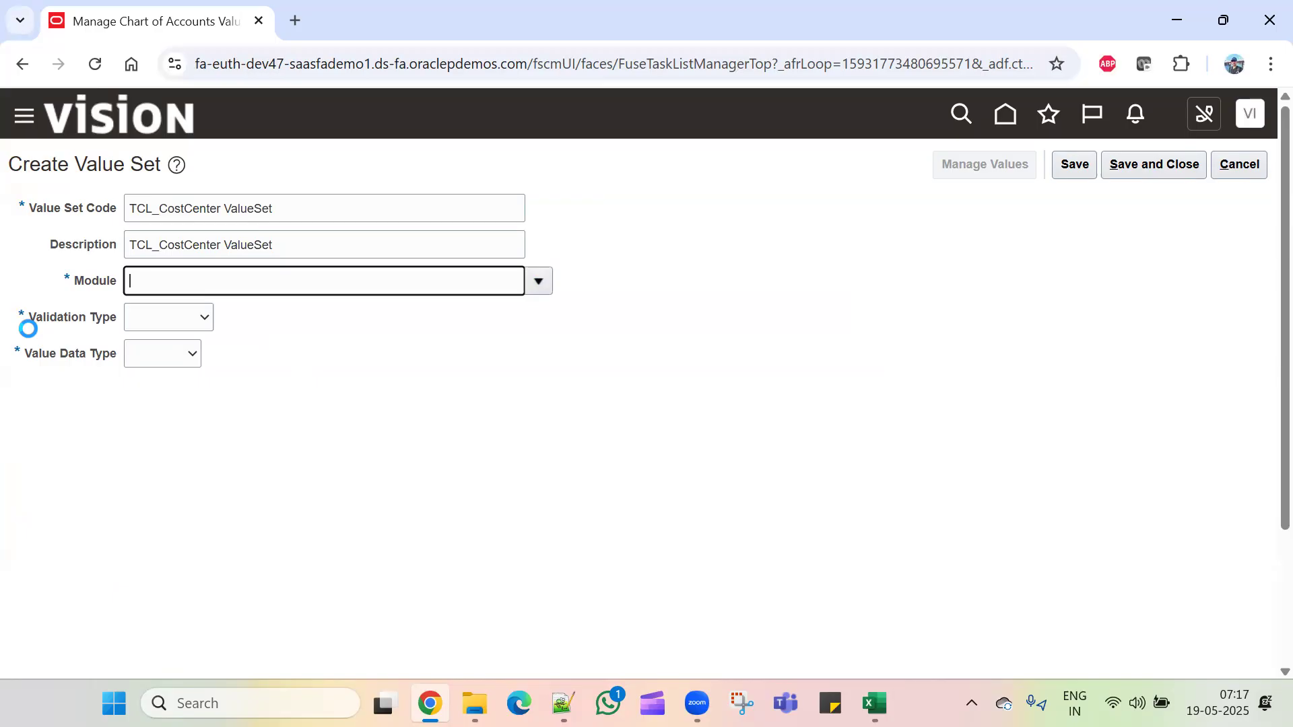
# Step: Set validation to Independent, data type Character, subtype Text, and maximum length 3
pyautogui.click(155, 316)
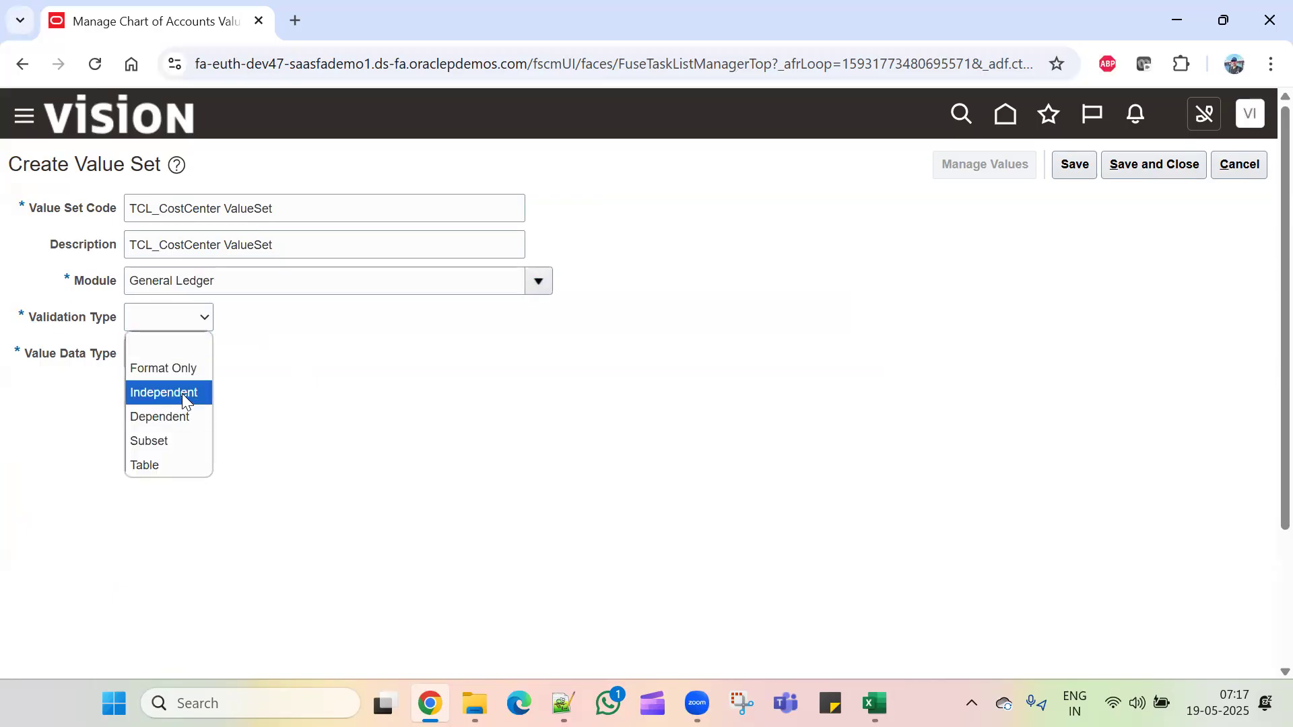
pyautogui.click(181, 392)
pyautogui.click(209, 353)
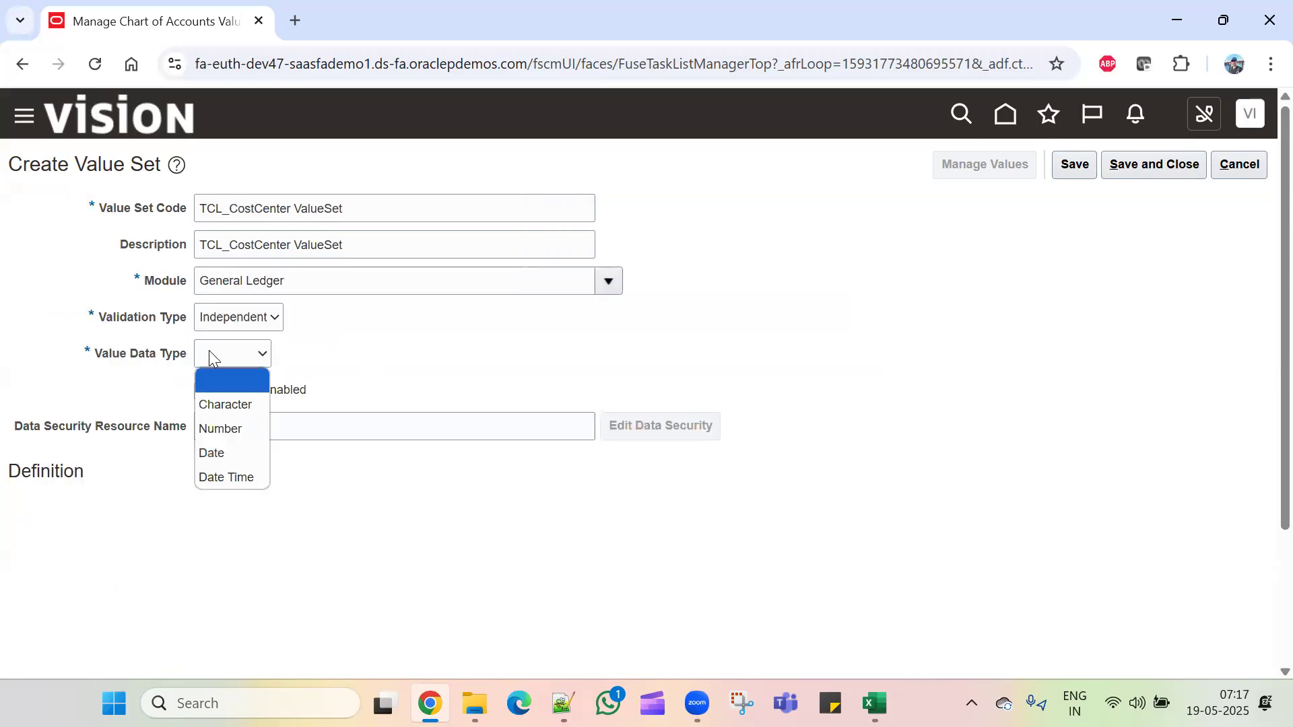
pyautogui.click(241, 403)
pyautogui.click(216, 520)
pyautogui.click(185, 563)
pyautogui.click(176, 547)
pyautogui.write('3')
pyautogui.click(518, 533)
# Step: Save and close the TCL_CostCenter ValueSet and rerun the TCL value set search
pyautogui.click(1068, 169)
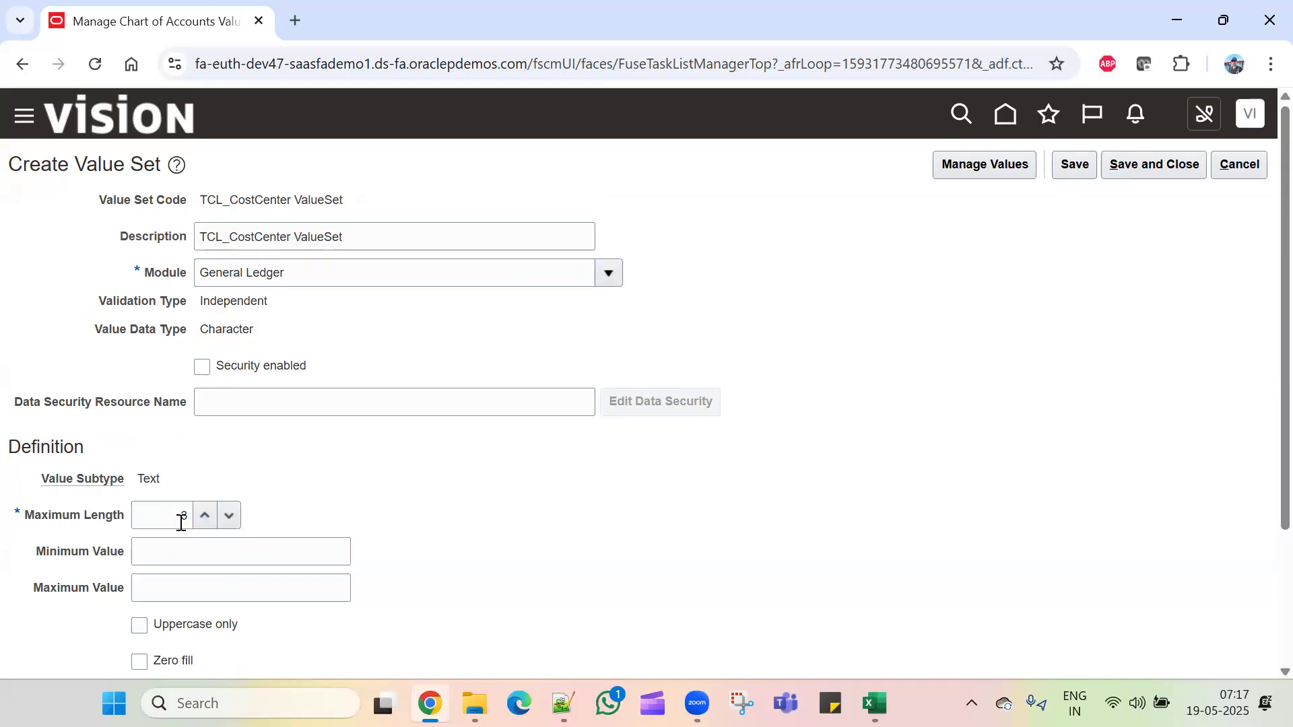
pyautogui.click(1146, 166)
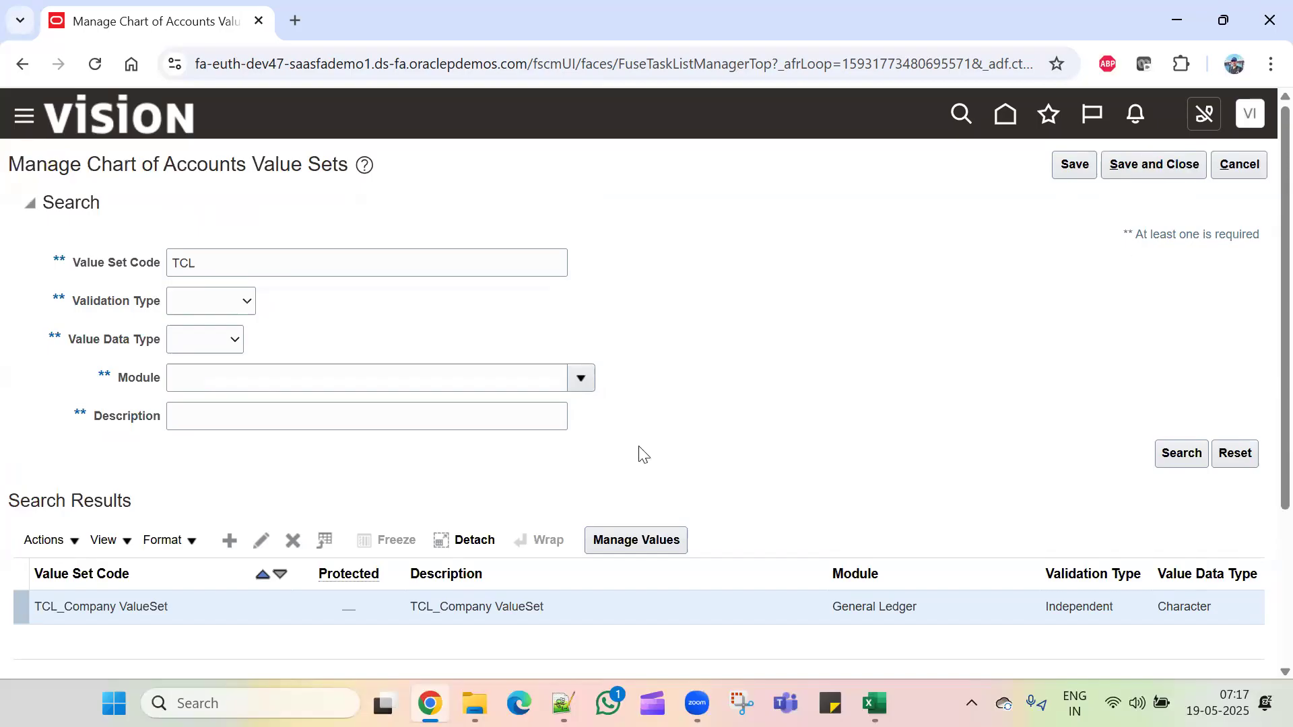
pyautogui.click(1188, 460)
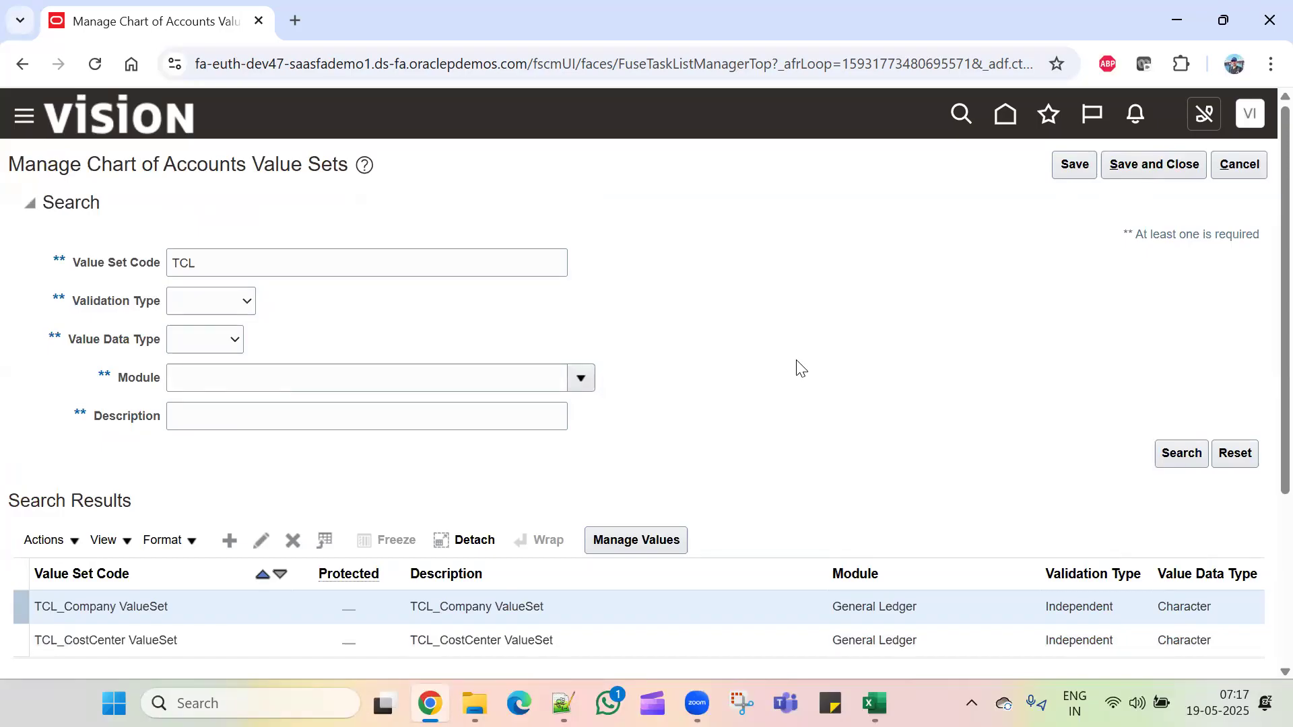
pyautogui.scroll(-3, 796, 366)
pyautogui.scroll(1, 182, 413)
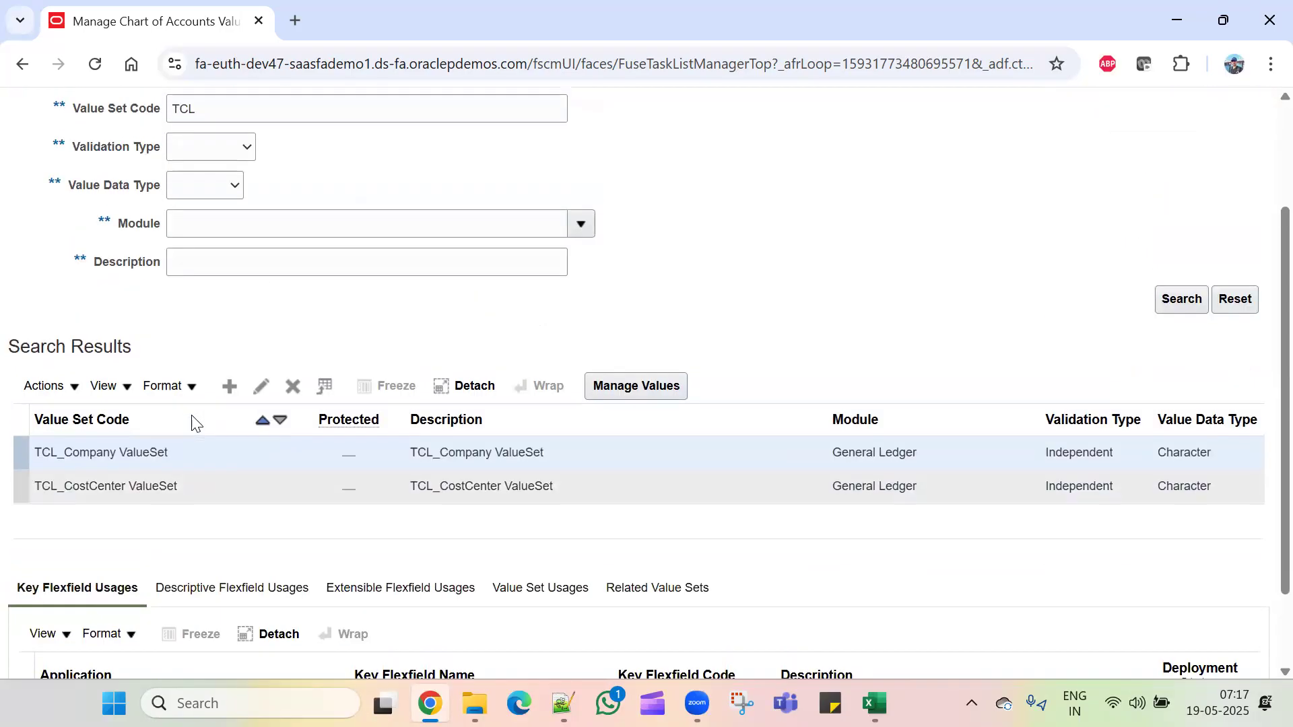
# Step: Create a value set with code and description 'TCL_Account ValueSet' for the General Ledger module
pyautogui.click(239, 389)
pyautogui.click(325, 202)
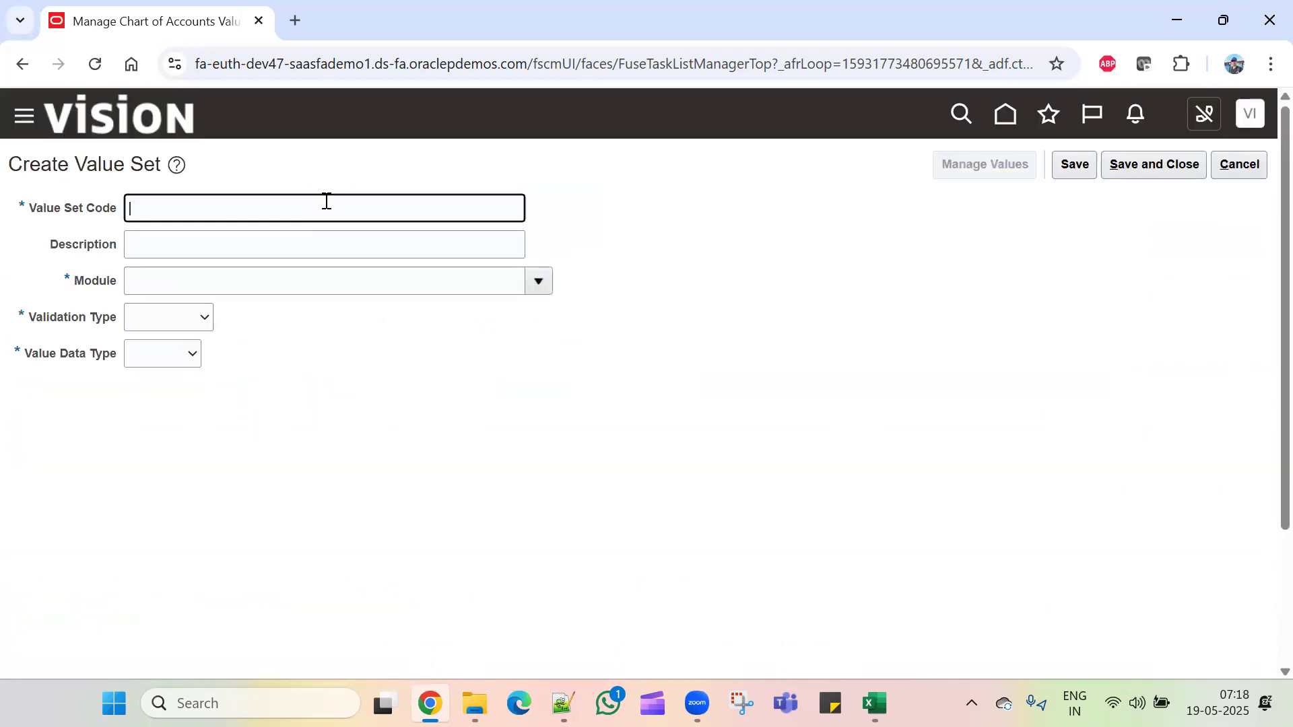
pyautogui.write('TCL')
pyautogui.write(' Val')
pyautogui.moveTo(293, 209); pyautogui.dragTo(115, 216)
pyautogui.hotkey('ctrl', 'c')
pyautogui.click(182, 245)
pyautogui.hotkey('ctrl', 'v')
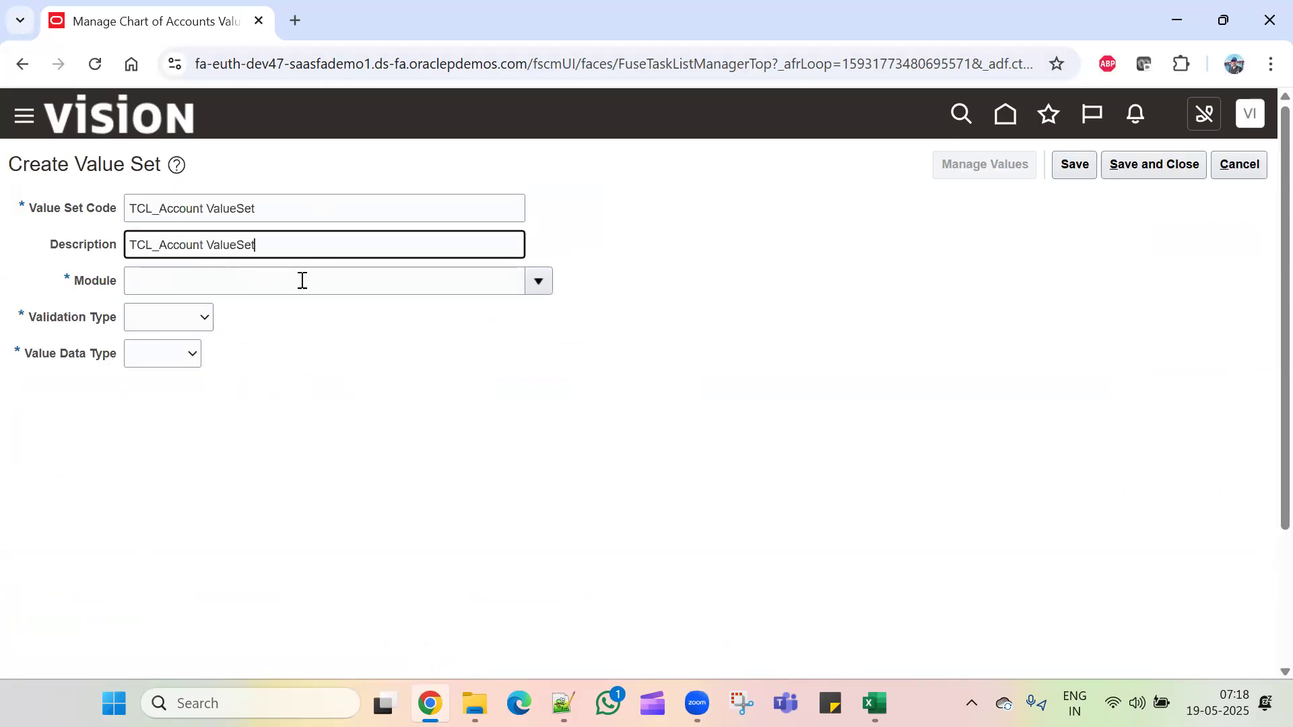
pyautogui.click(462, 283)
pyautogui.click(539, 279)
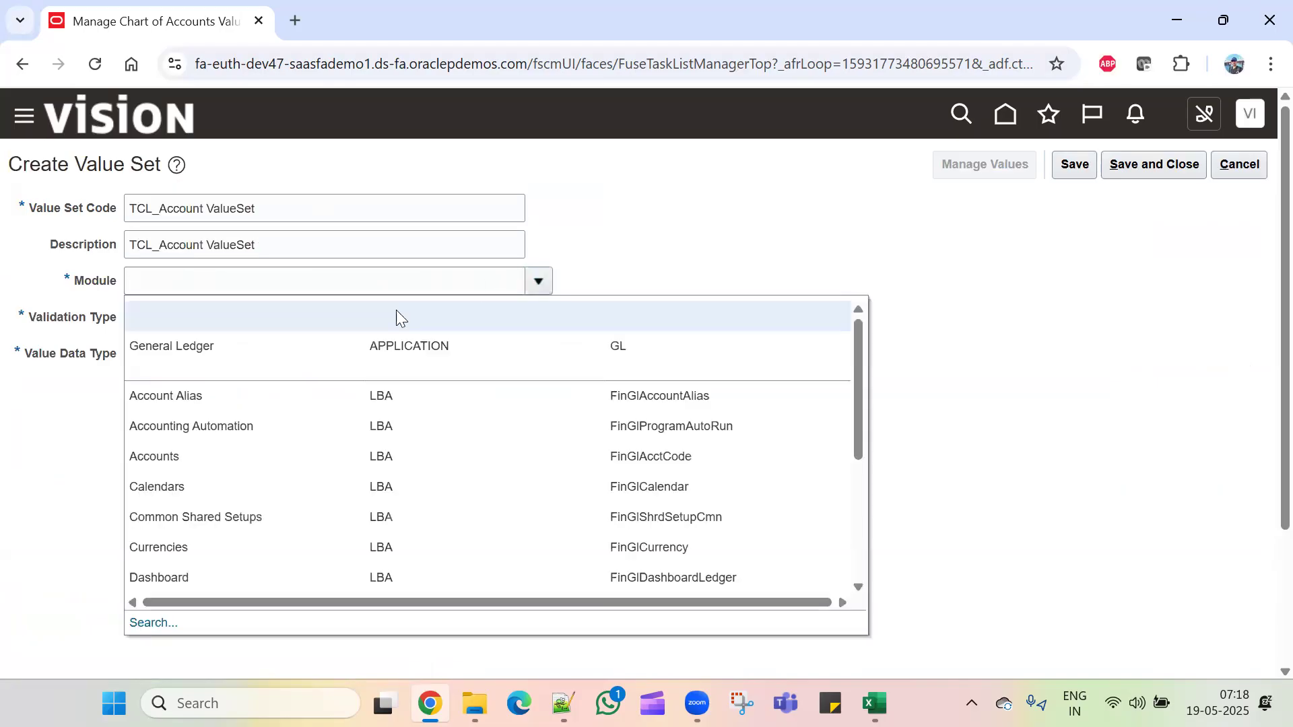
pyautogui.click(306, 370)
# Step: Make it Independent, Character, Text with maximum length 5, save and close, and refresh the search
pyautogui.click(206, 319)
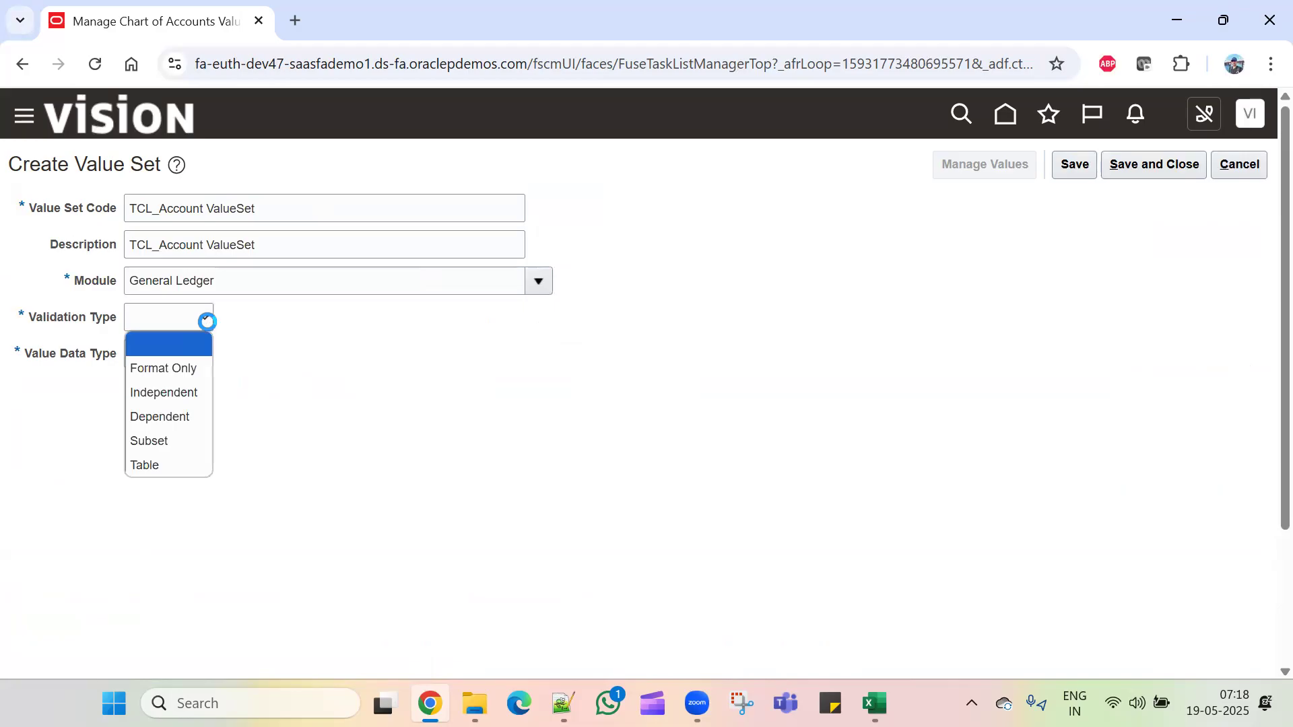
pyautogui.click(190, 389)
pyautogui.click(236, 357)
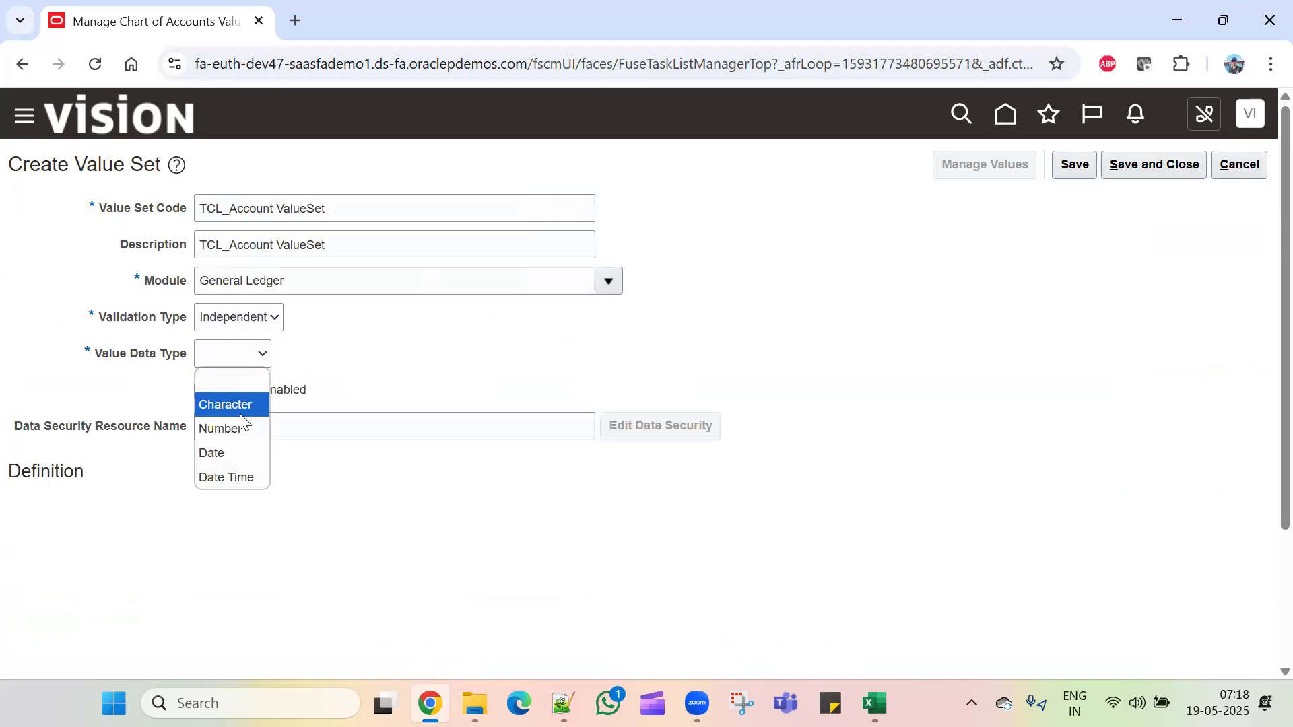
pyautogui.click(237, 404)
pyautogui.click(224, 515)
pyautogui.click(173, 563)
pyautogui.click(167, 371)
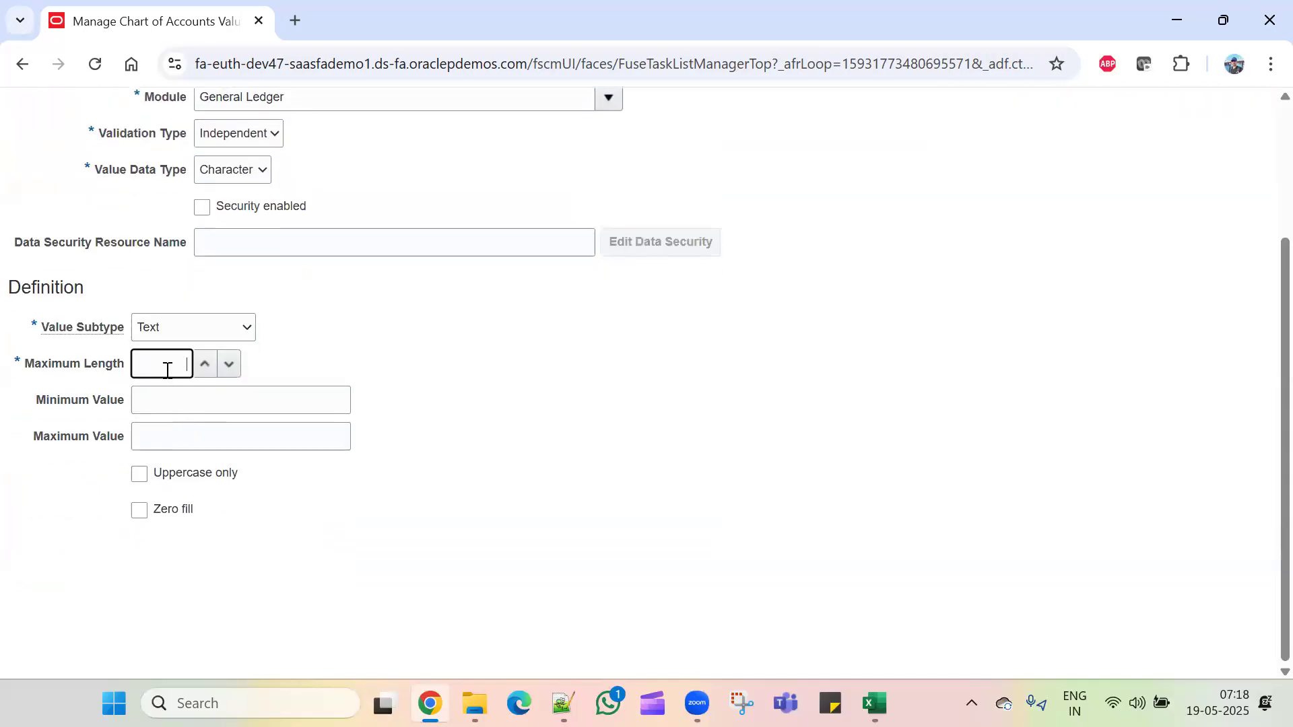
pyautogui.write('5')
pyautogui.click(479, 455)
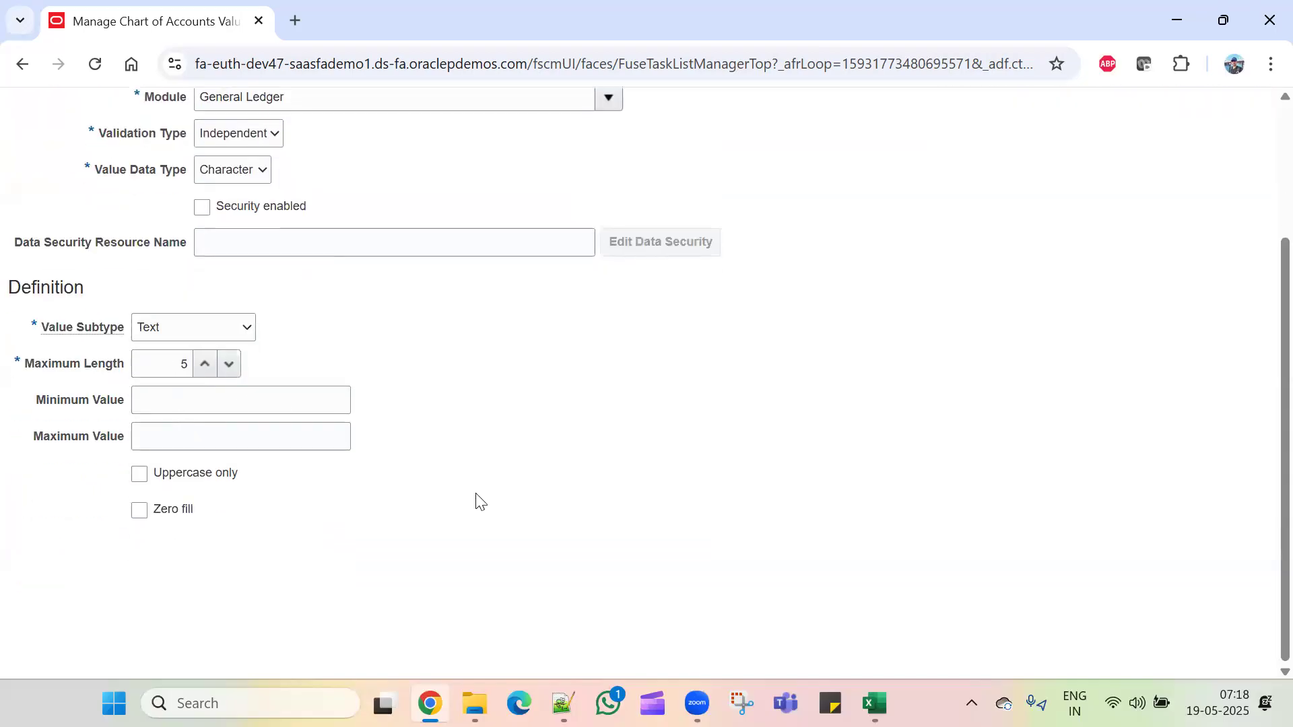
pyautogui.scroll(3, 569, 528)
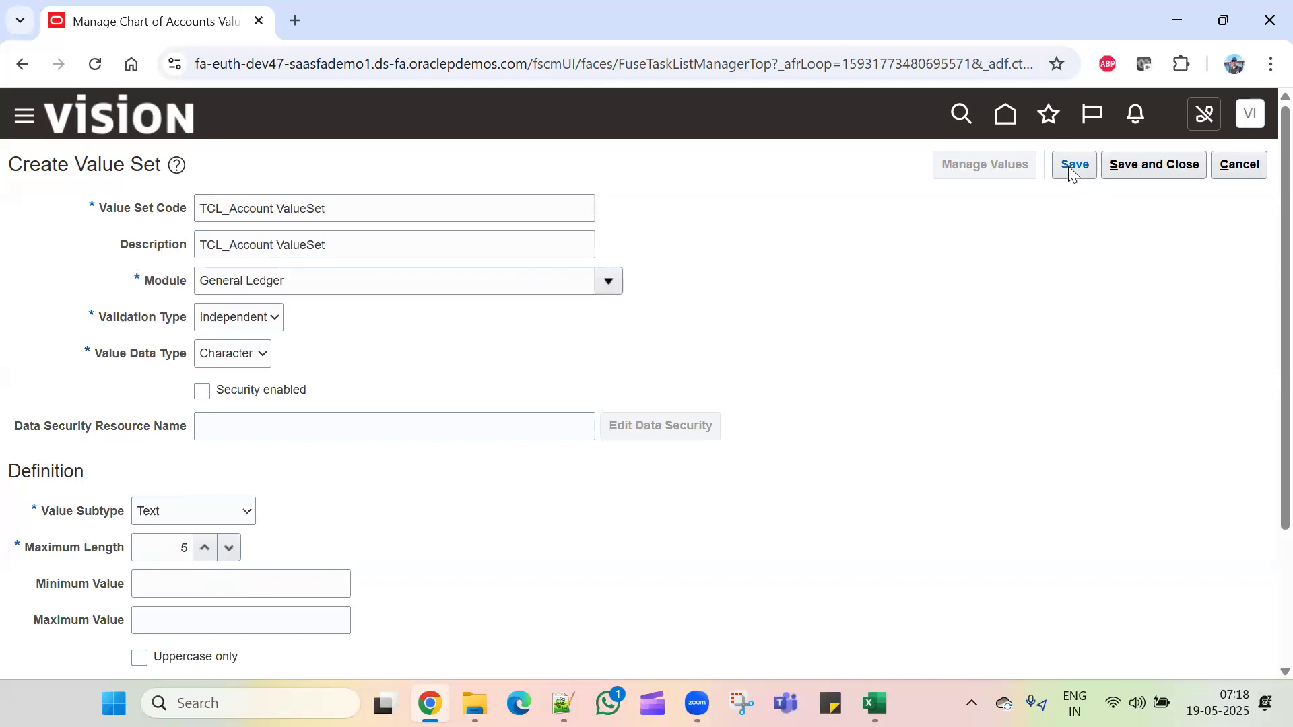
pyautogui.click(1119, 165)
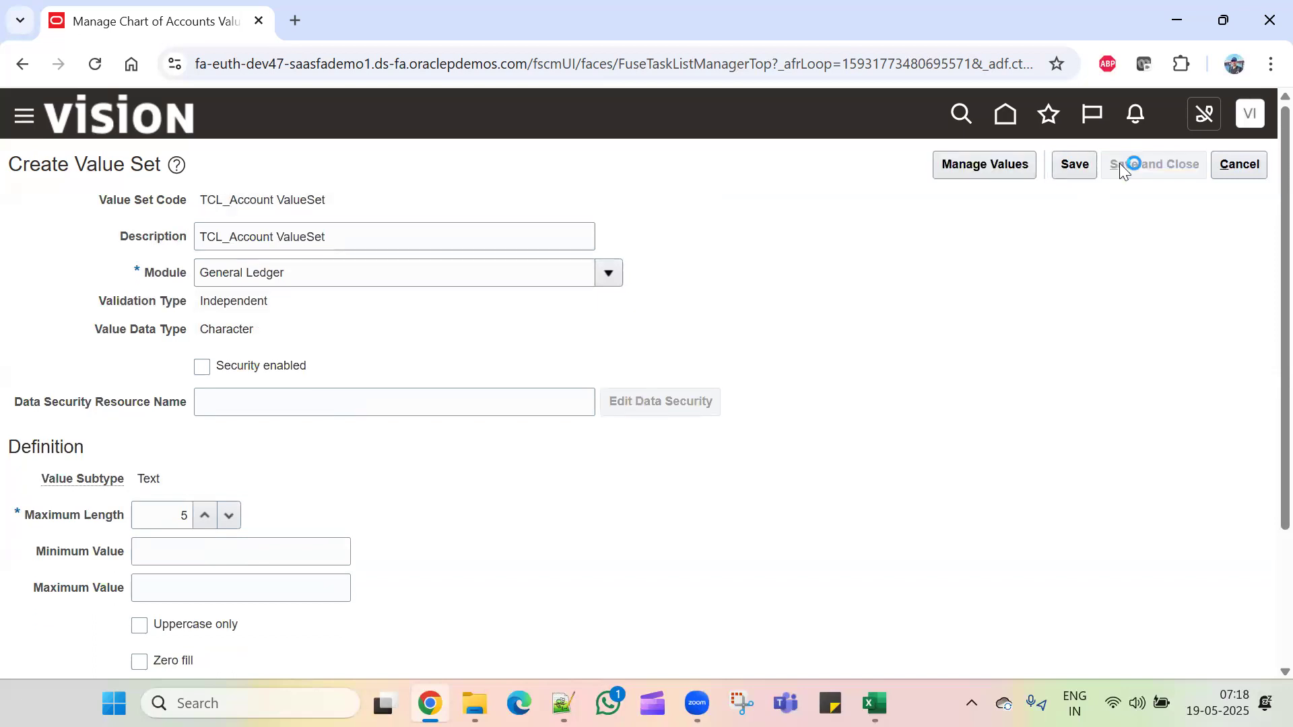
pyautogui.click(1180, 454)
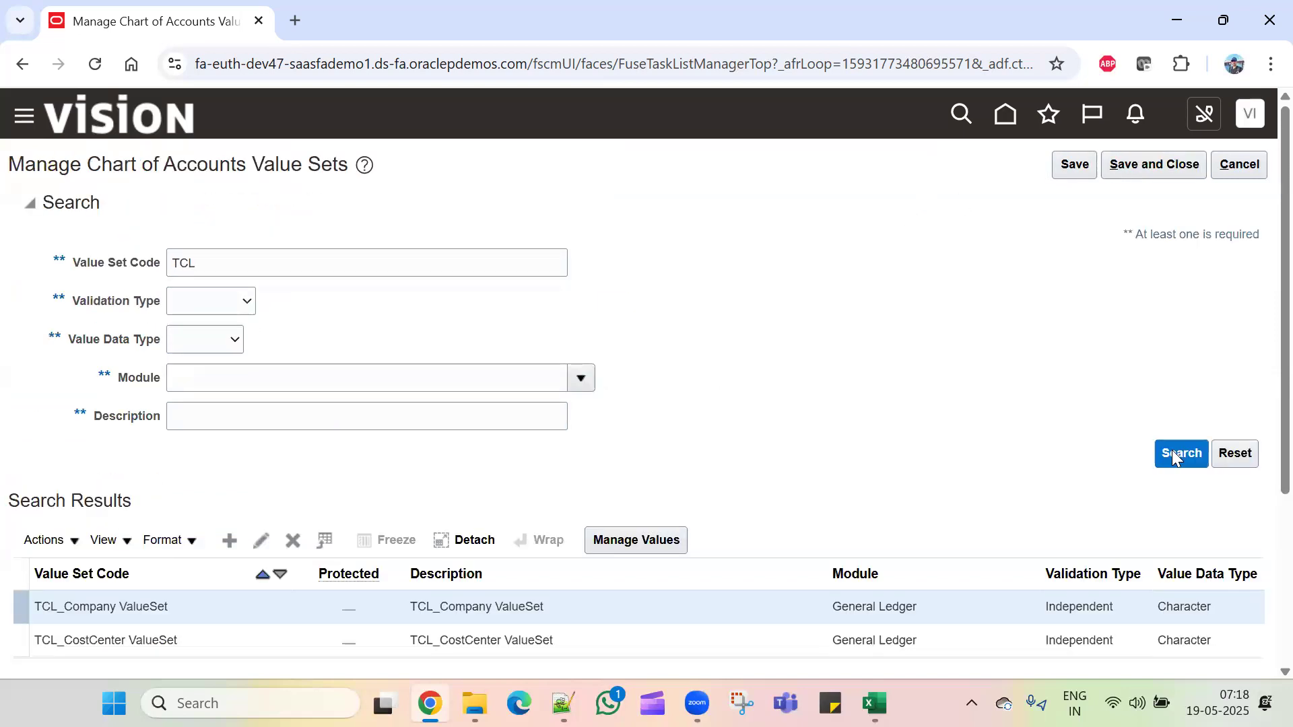
# Step: Review the TCL_Account, TCL_Company and TCL_CostCenter ValueSets in the results, then save and close
pyautogui.scroll(-4, 889, 364)
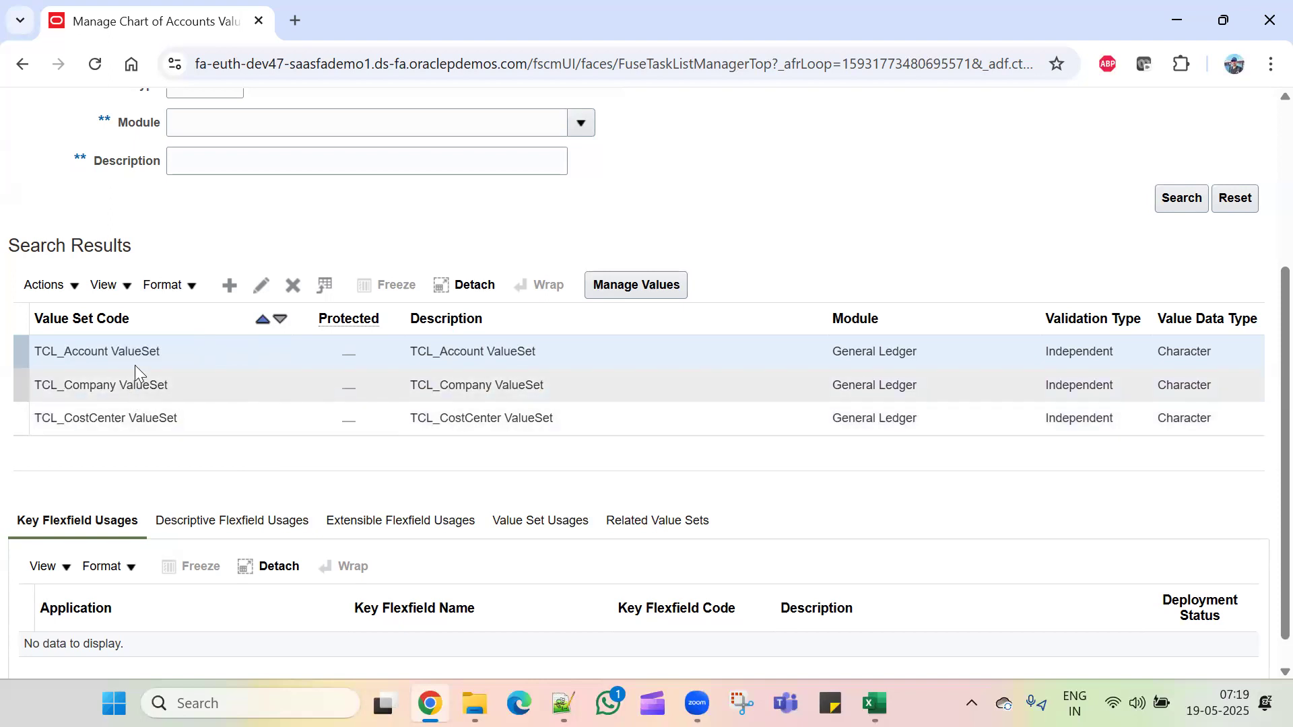
pyautogui.click(152, 422)
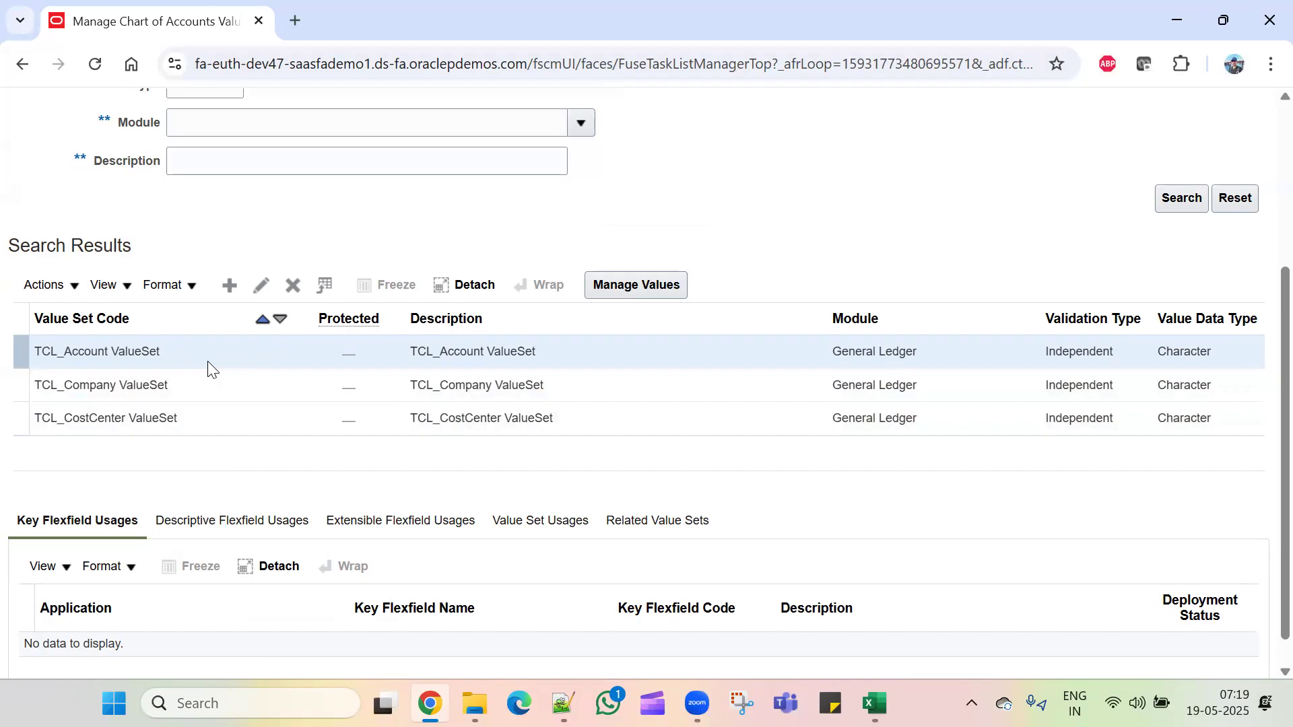
pyautogui.scroll(4, 1010, 303)
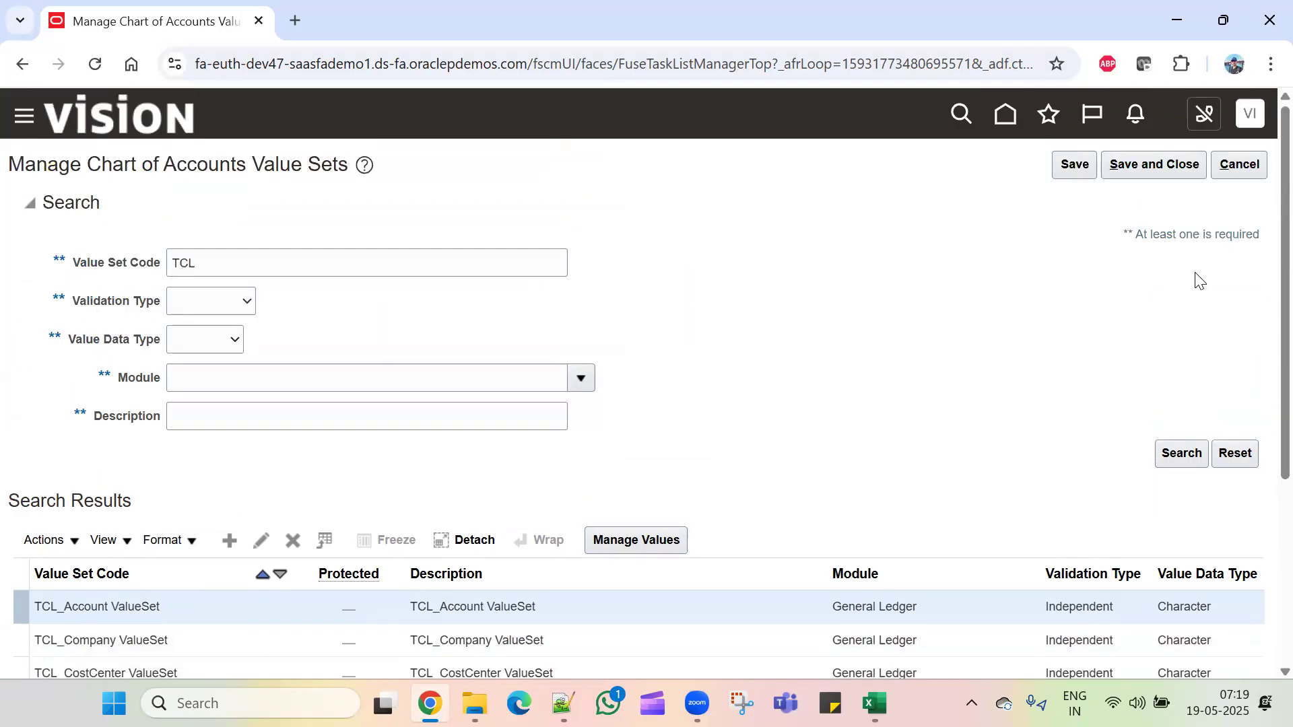
pyautogui.click(1140, 164)
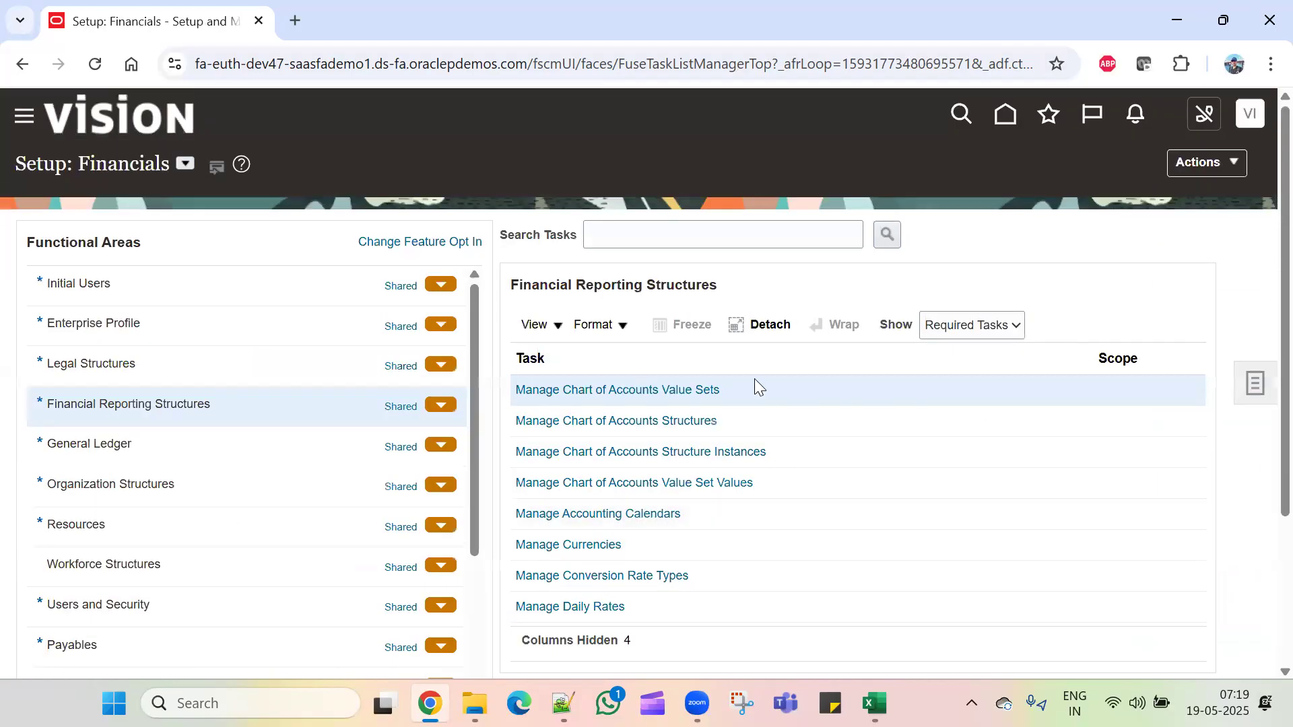
# Step: Open Manage Chart of Accounts Structures for the GL# General Ledger Accounting Flexfield
pyautogui.click(648, 421)
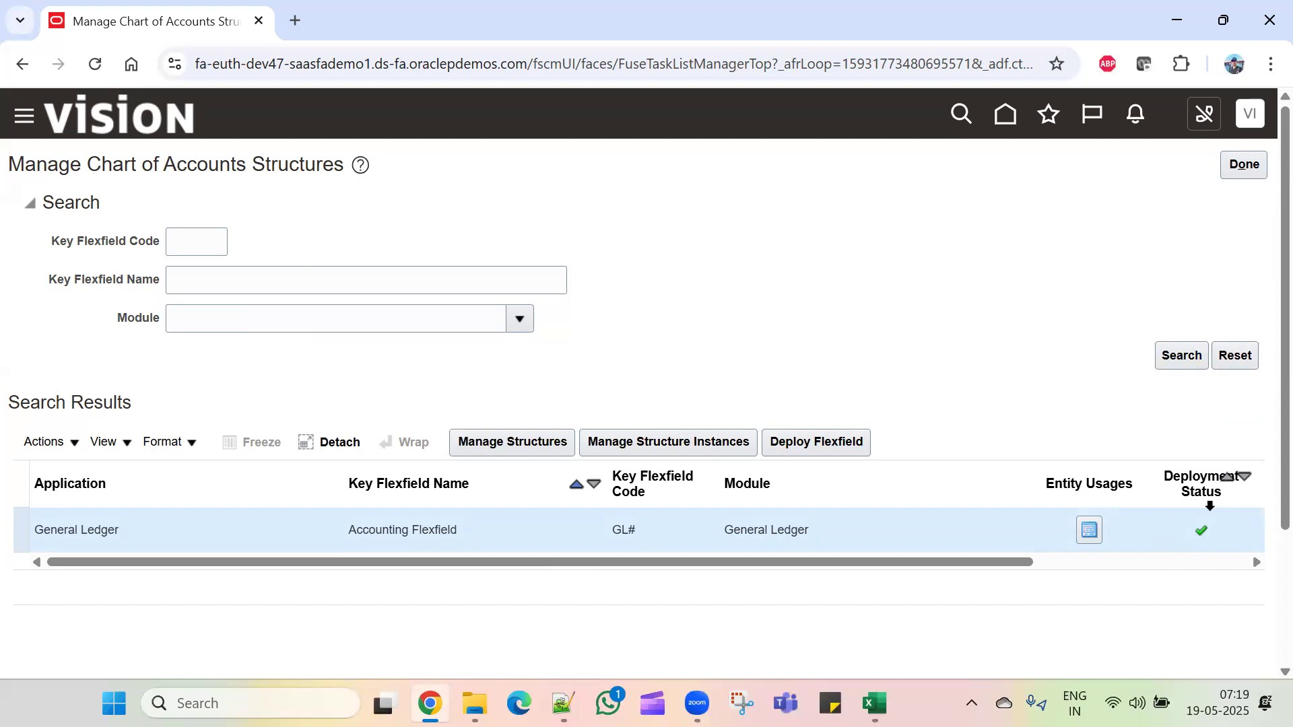
pyautogui.click(526, 450)
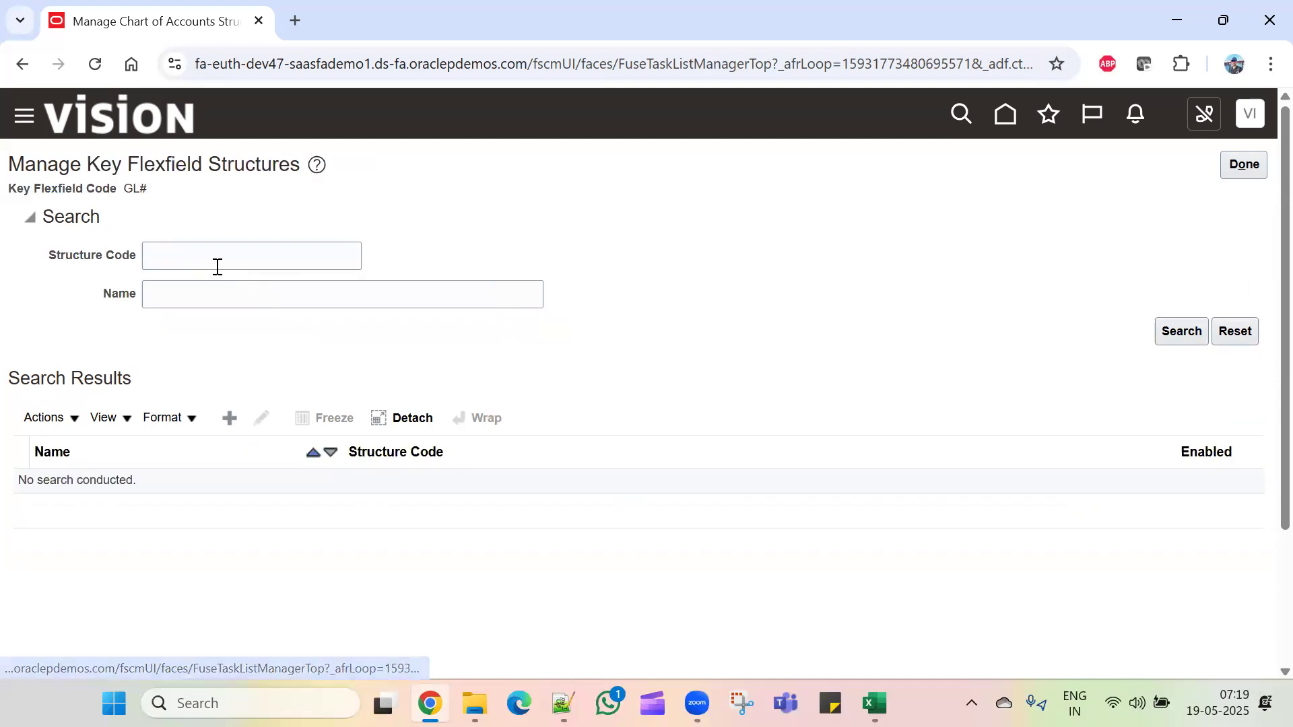
# Step: Create a new structure with code, name and description 'TCL_COA Structure'
pyautogui.click(226, 249)
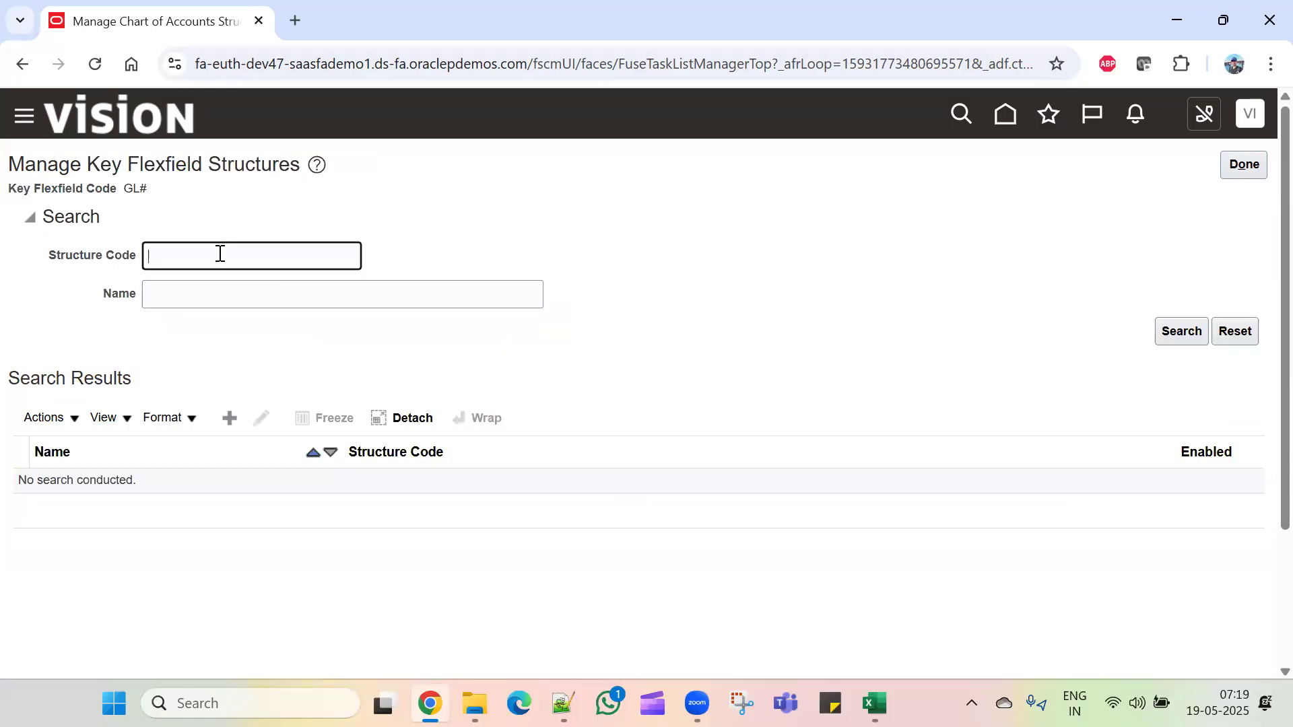
pyautogui.click(229, 417)
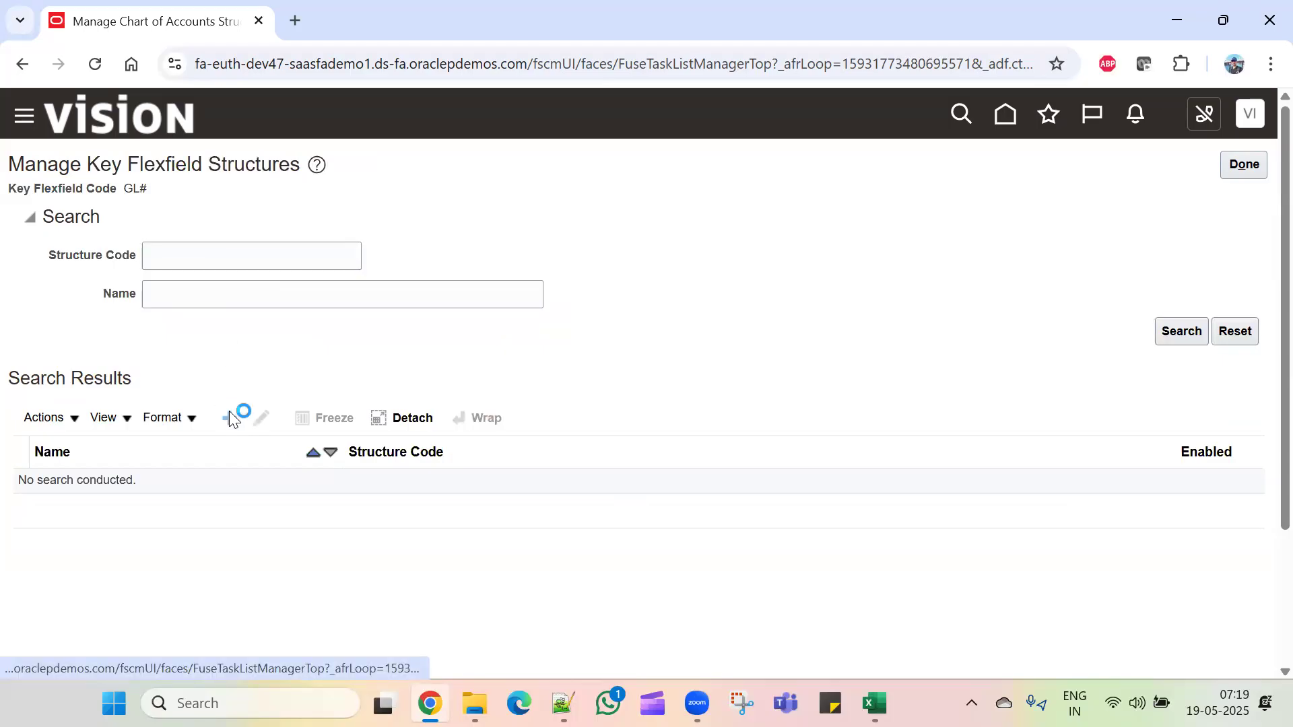
pyautogui.click(208, 221)
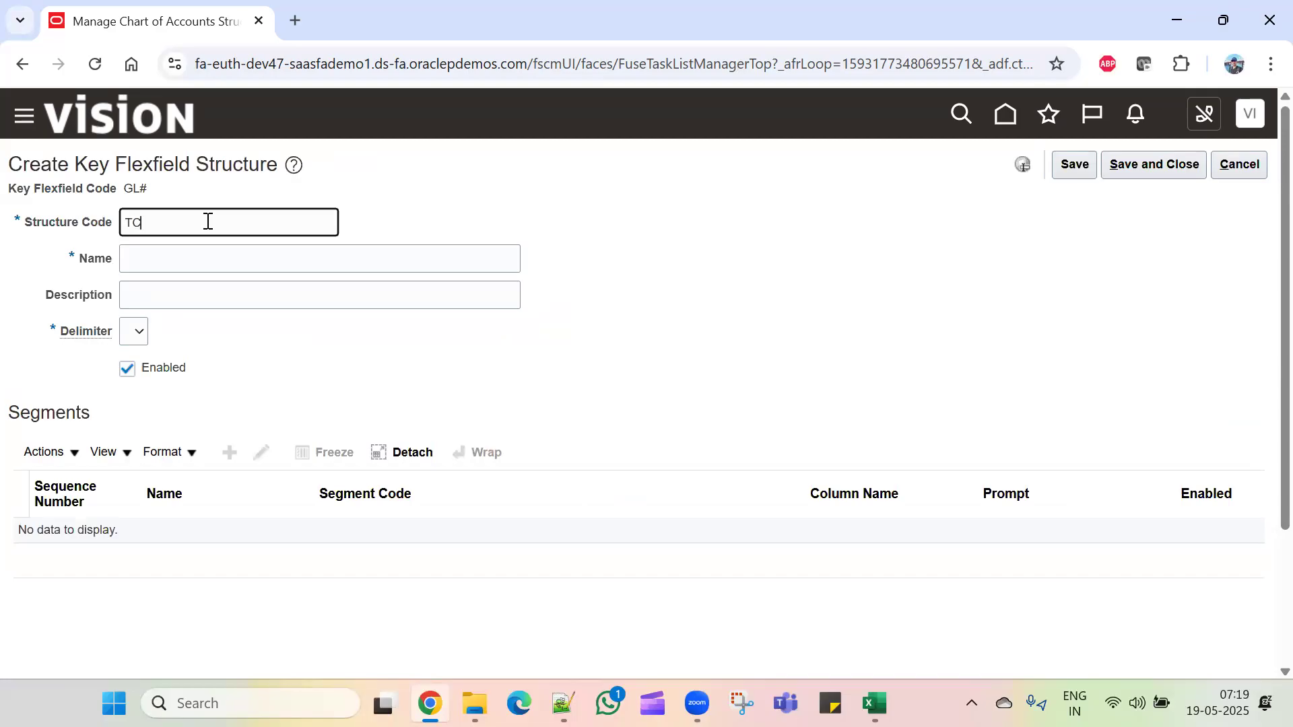
pyautogui.write('TCL_COA Structure')
pyautogui.click(185, 221)
pyautogui.moveTo(257, 234); pyautogui.dragTo(79, 236)
pyautogui.hotkey('ctrl', 'c')
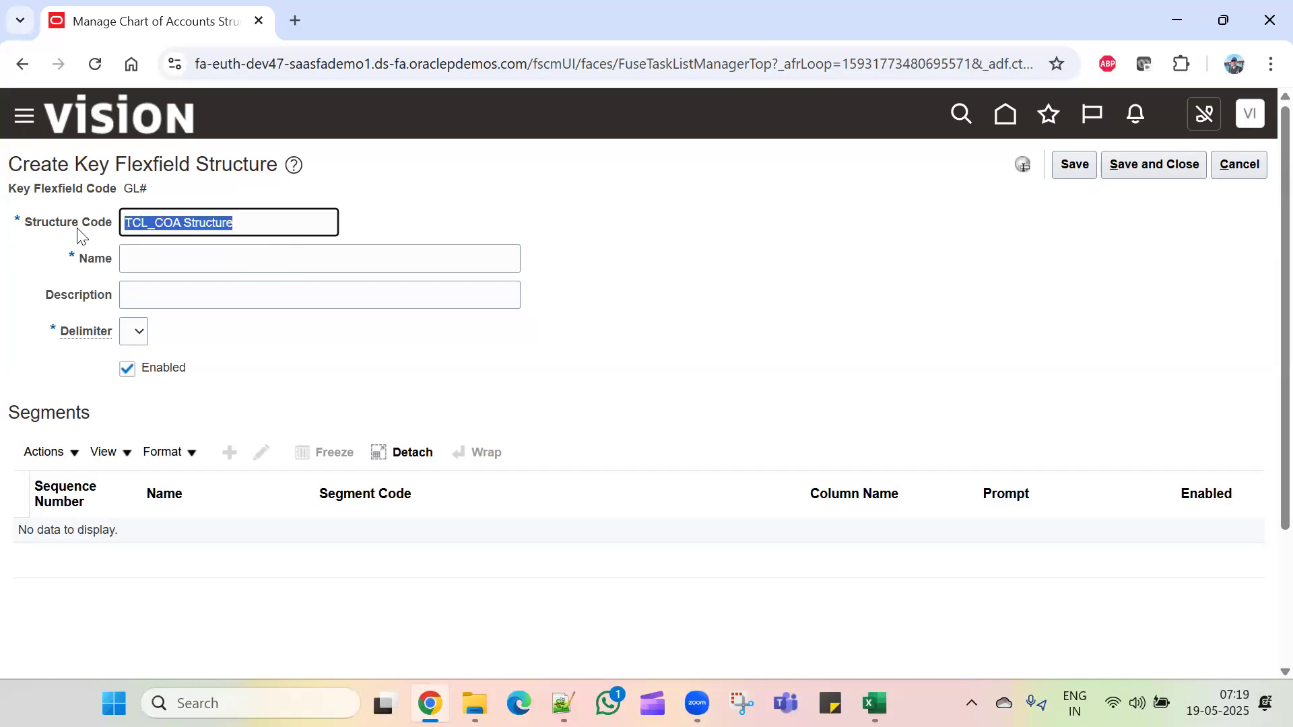
pyautogui.click(202, 258)
pyautogui.hotkey('ctrl', 'v')
pyautogui.click(253, 288)
pyautogui.hotkey('ctrl', 'v')
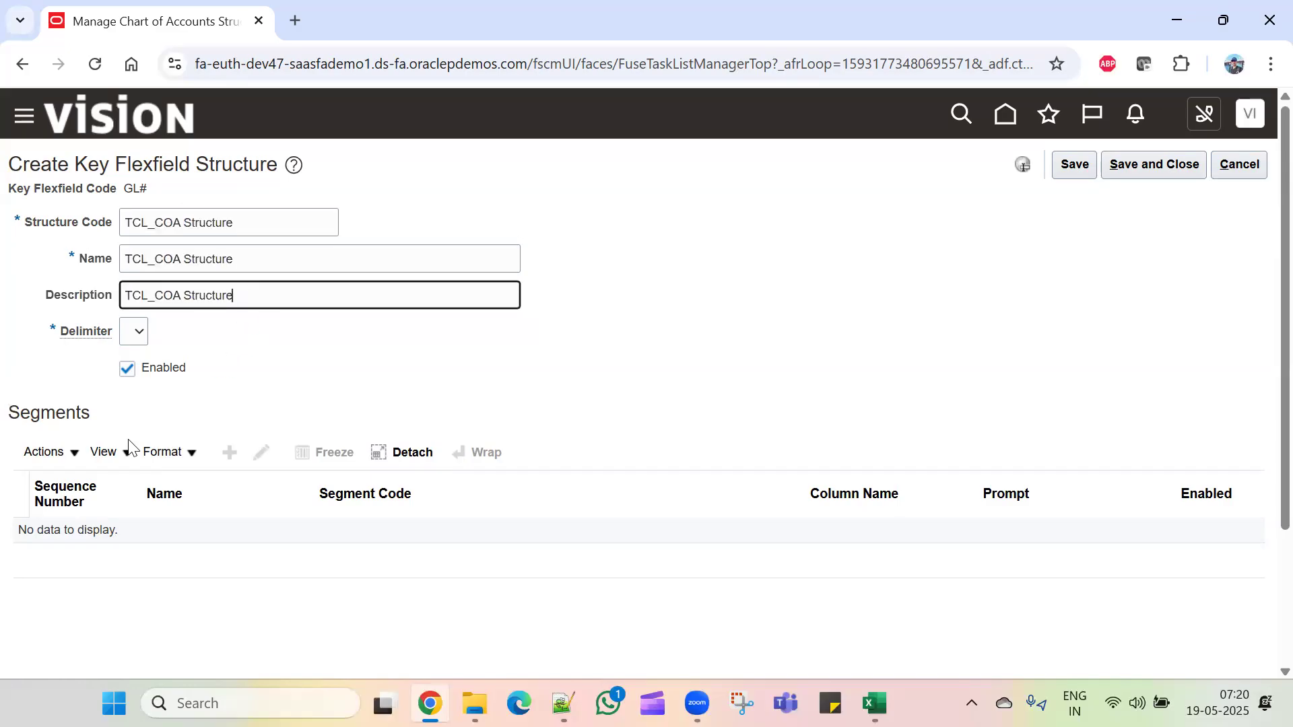
# Step: Choose the hyphen '-' as the segment delimiter and save the structure
pyautogui.click(229, 453)
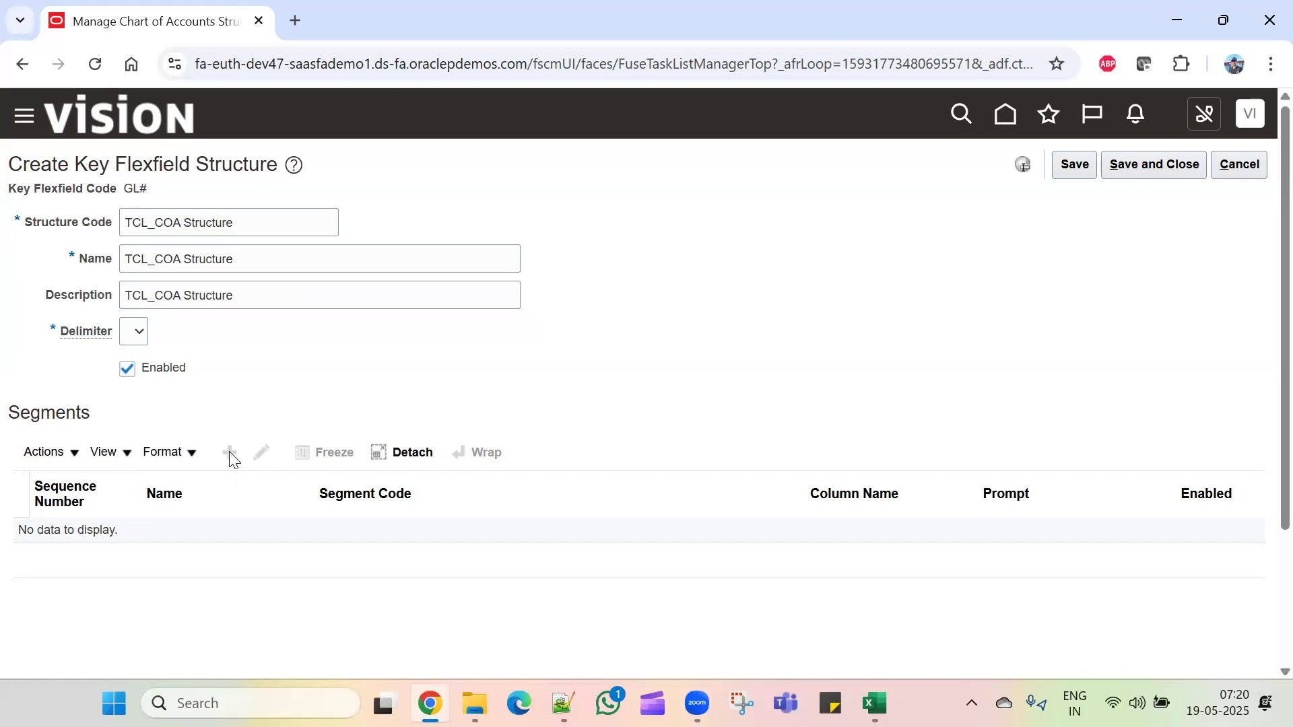
pyautogui.click(134, 332)
pyautogui.click(125, 456)
pyautogui.doubleClick(618, 333)
pyautogui.click(1077, 170)
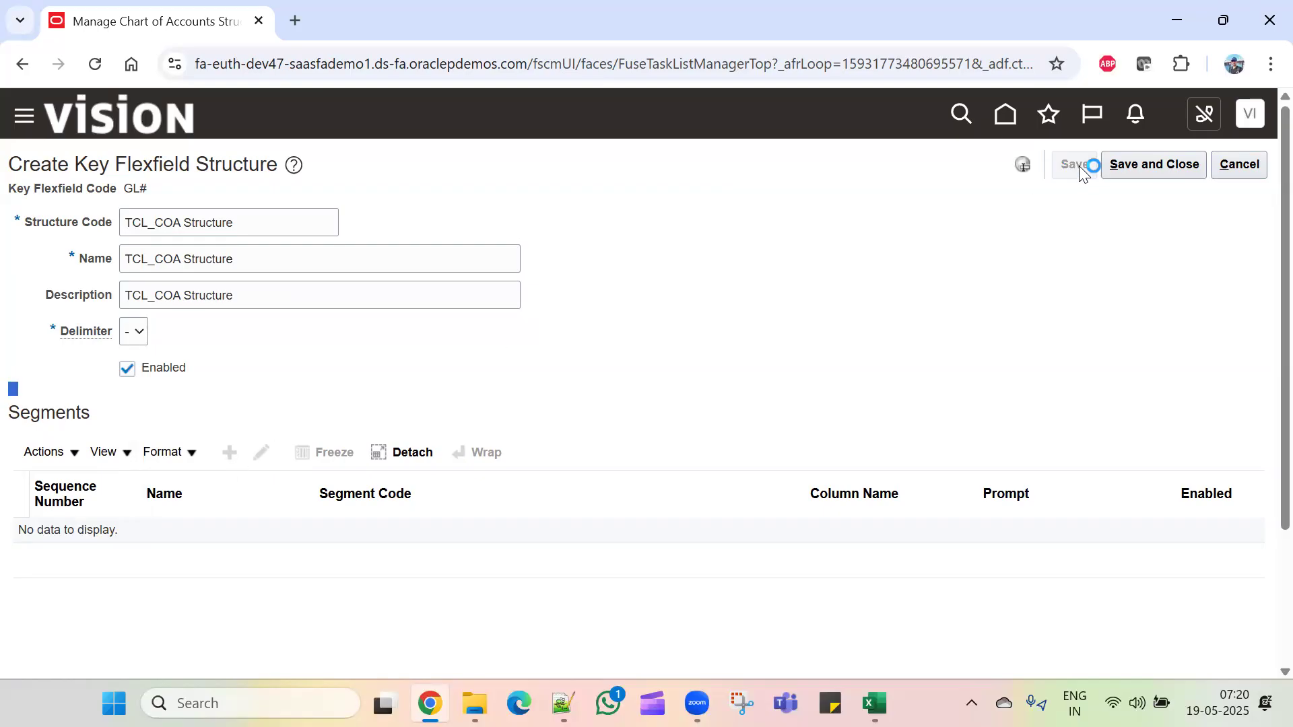
# Step: Create a new segment with code, name and description Company and sequence number 1
pyautogui.click(230, 444)
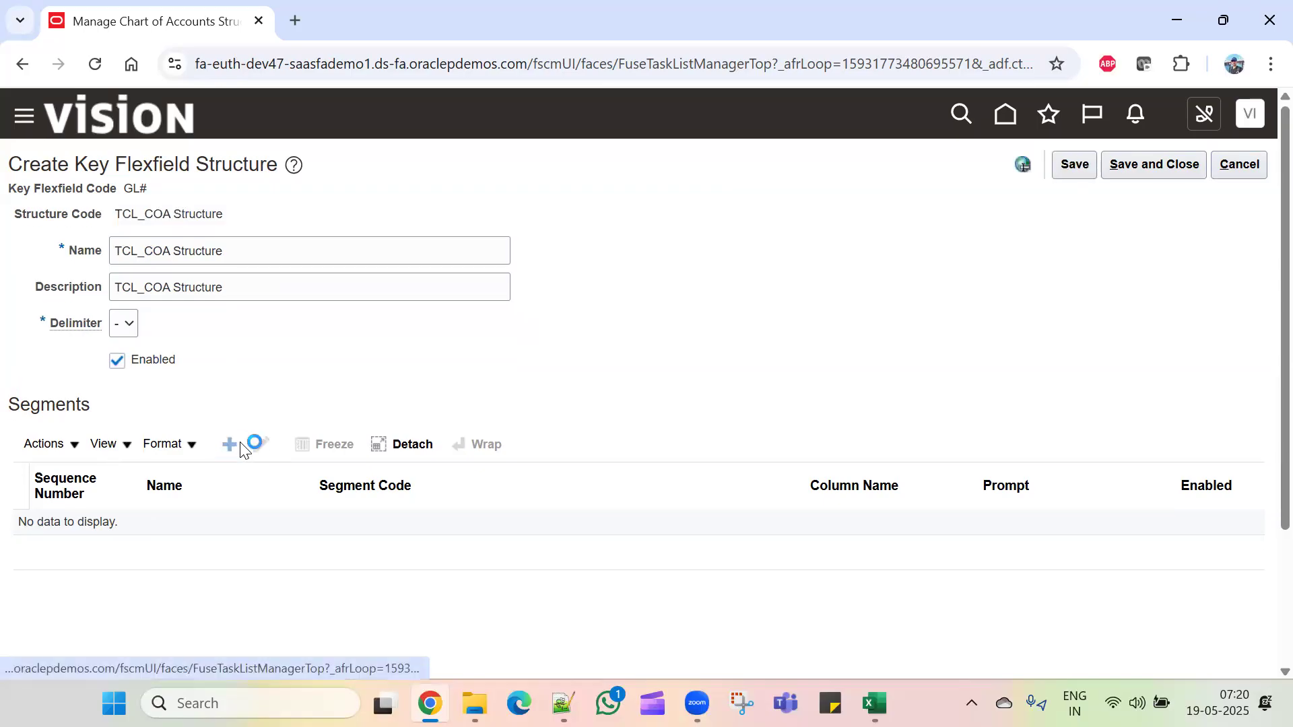
pyautogui.scroll(-3, 157, 456)
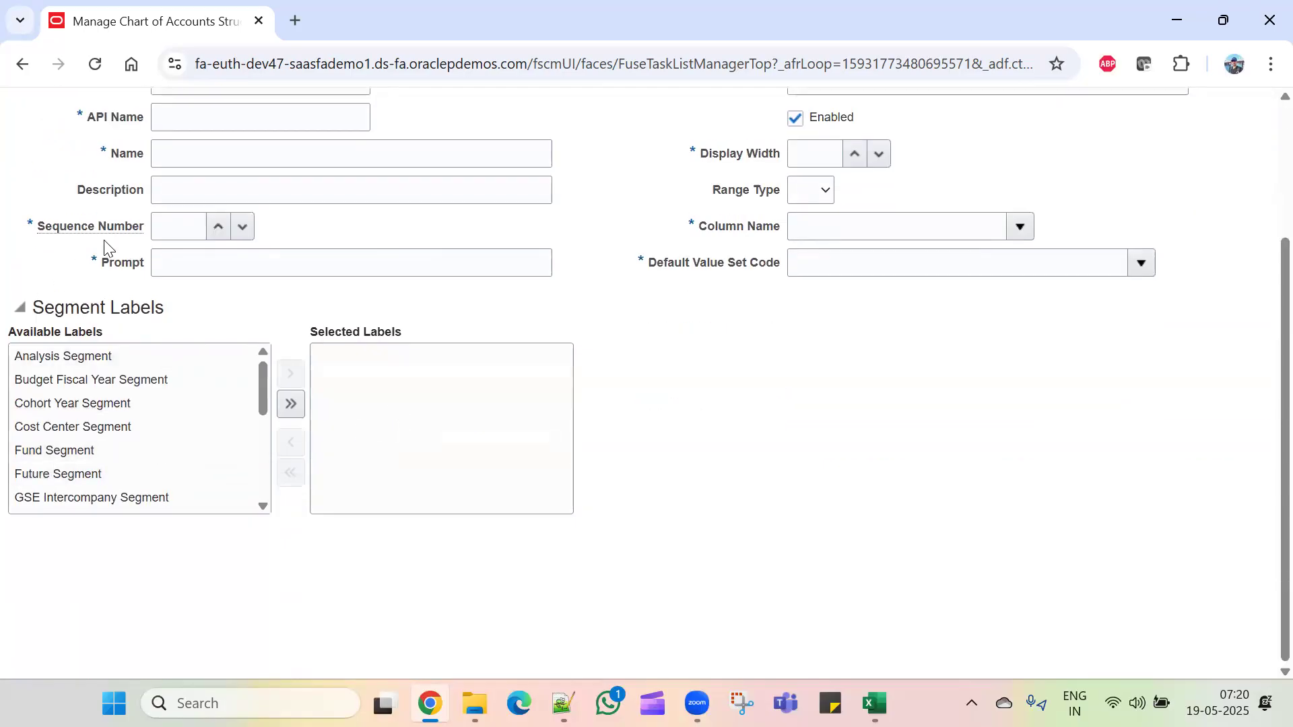
pyautogui.scroll(5, 144, 283)
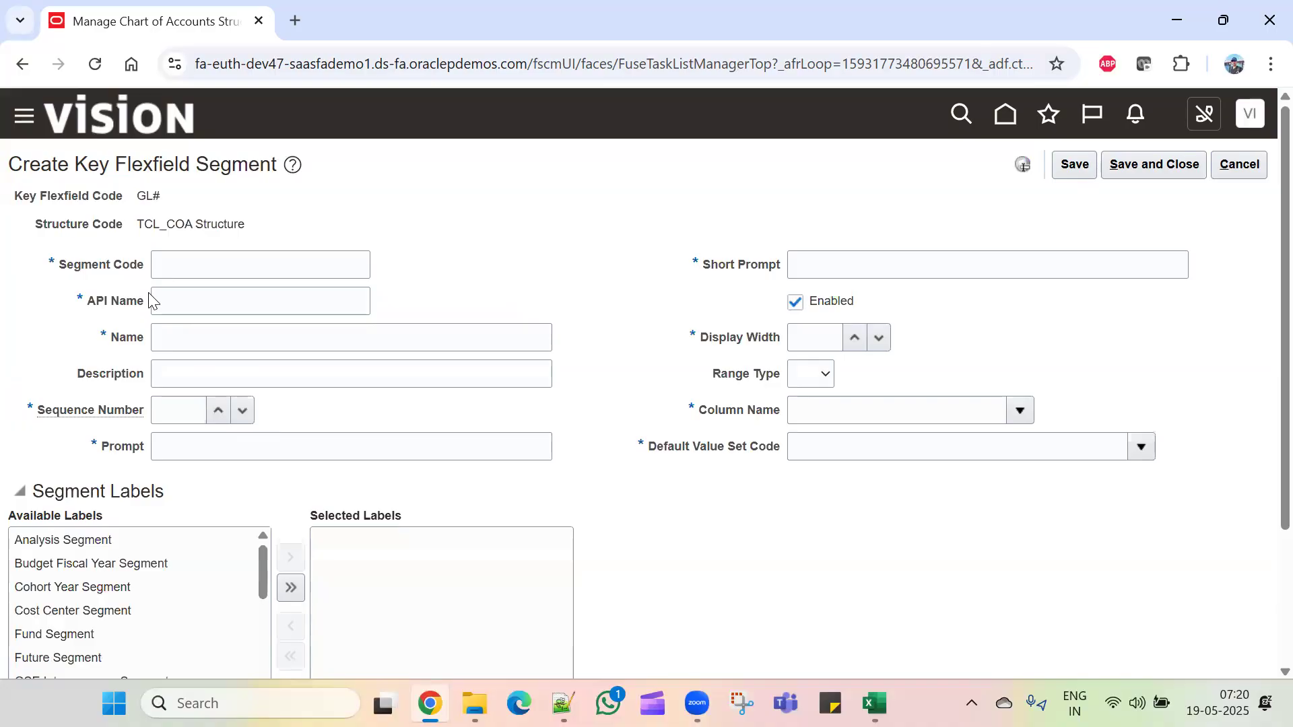
pyautogui.click(202, 268)
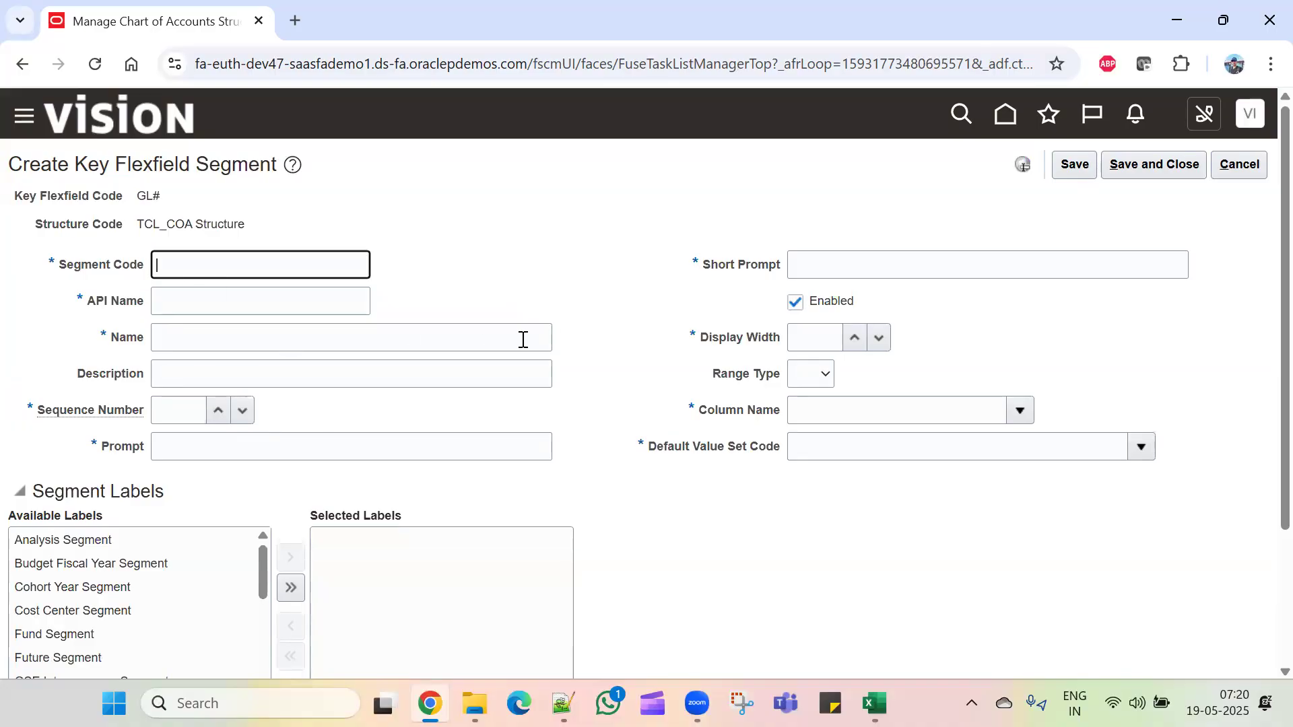
pyautogui.write('Company')
pyautogui.moveTo(248, 270); pyautogui.dragTo(45, 305)
pyautogui.hotkey('ctrl', 'c')
pyautogui.click(266, 338)
pyautogui.hotkey('ctrl', 'v')
pyautogui.click(274, 383)
pyautogui.hotkey('ctrl', 'v')
pyautogui.click(183, 403)
pyautogui.write('1')
# Step: Set the segment's prompt and short prompt to CO and display width to 15
pyautogui.click(229, 456)
pyautogui.write('C')
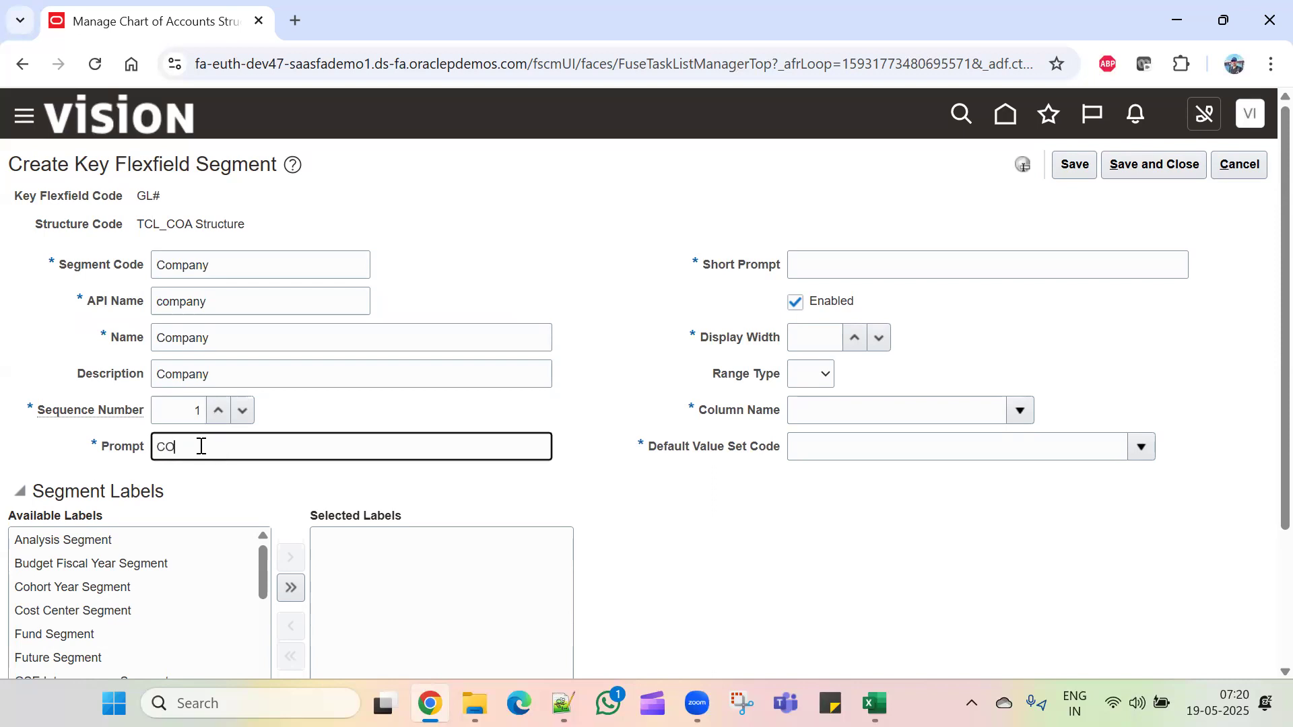
pyautogui.click(1024, 282)
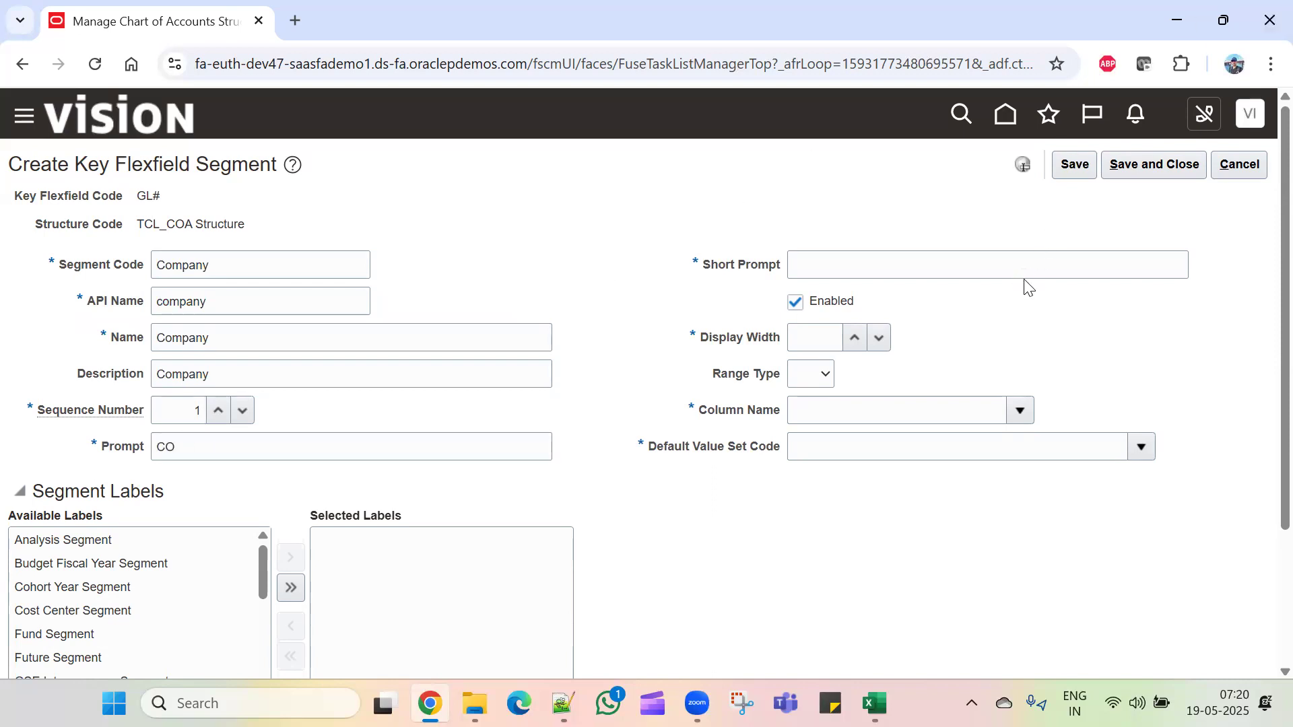
pyautogui.click(1020, 268)
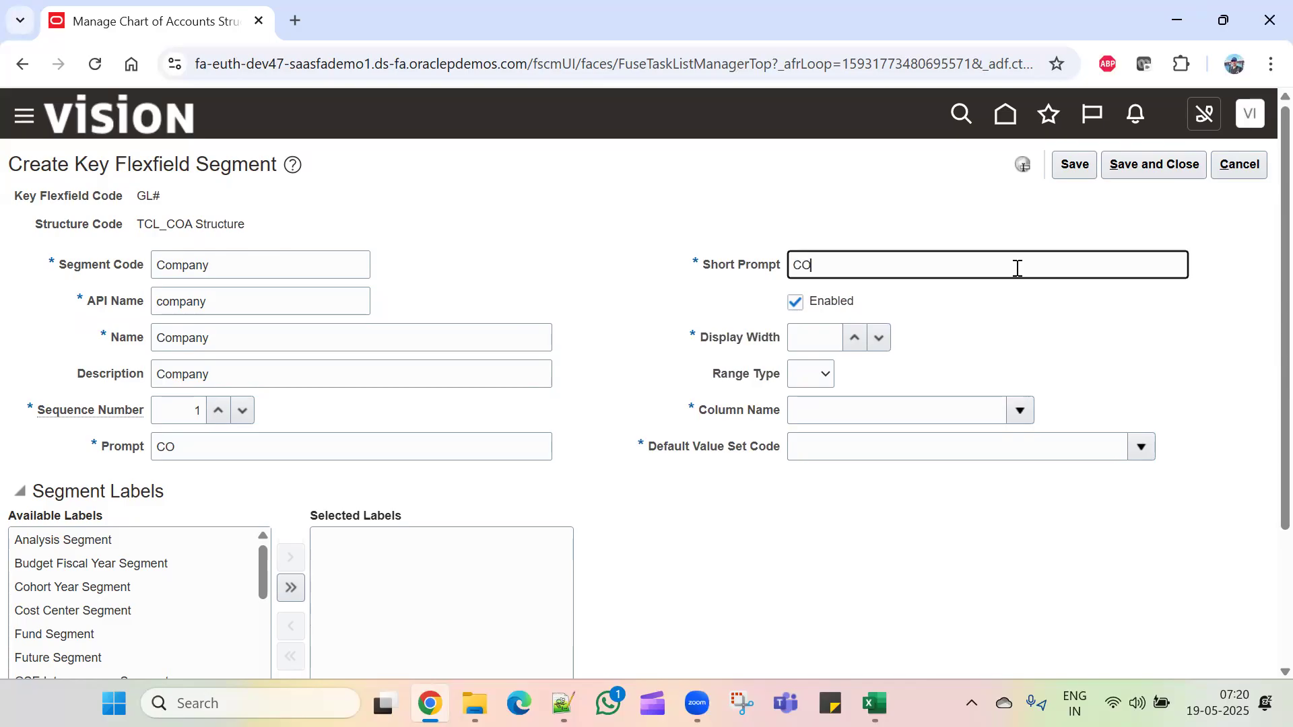
pyautogui.click(834, 336)
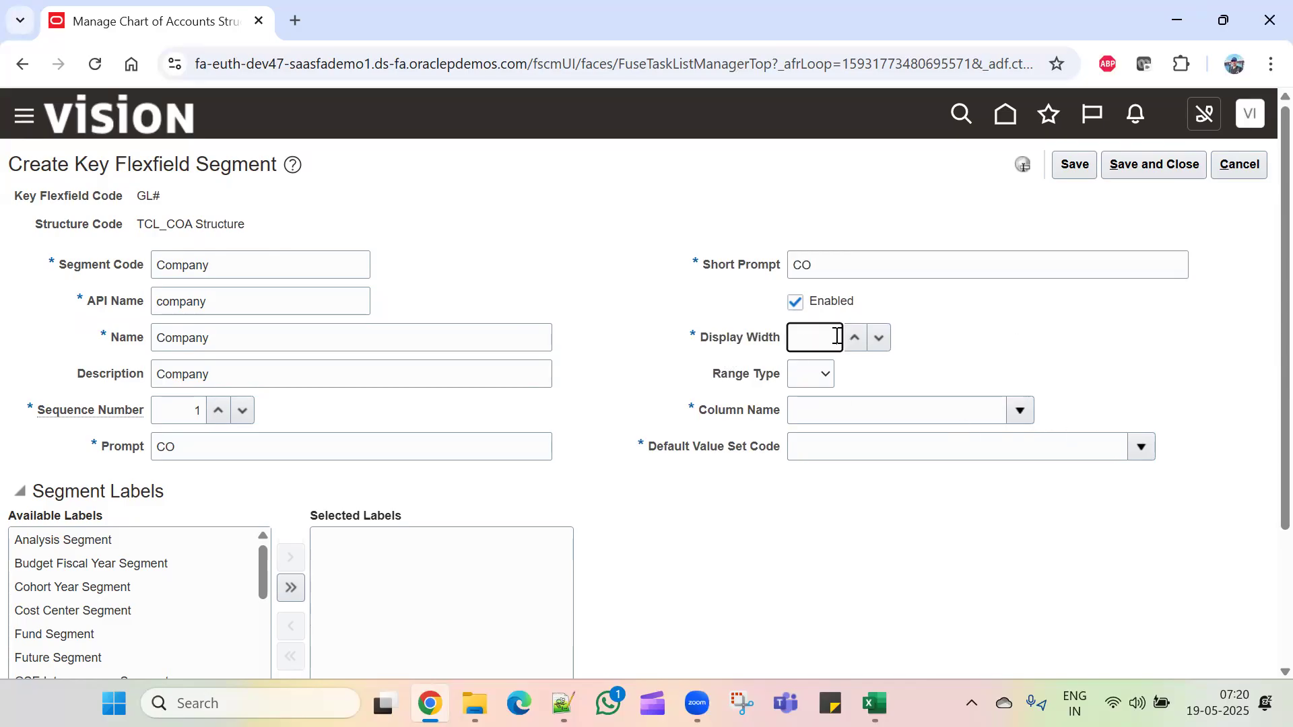
pyautogui.click(855, 337)
pyautogui.write('5')
# Step: Assign column SEGMENT1 and default value set TCL_Company ValueSet
pyautogui.click(1004, 414)
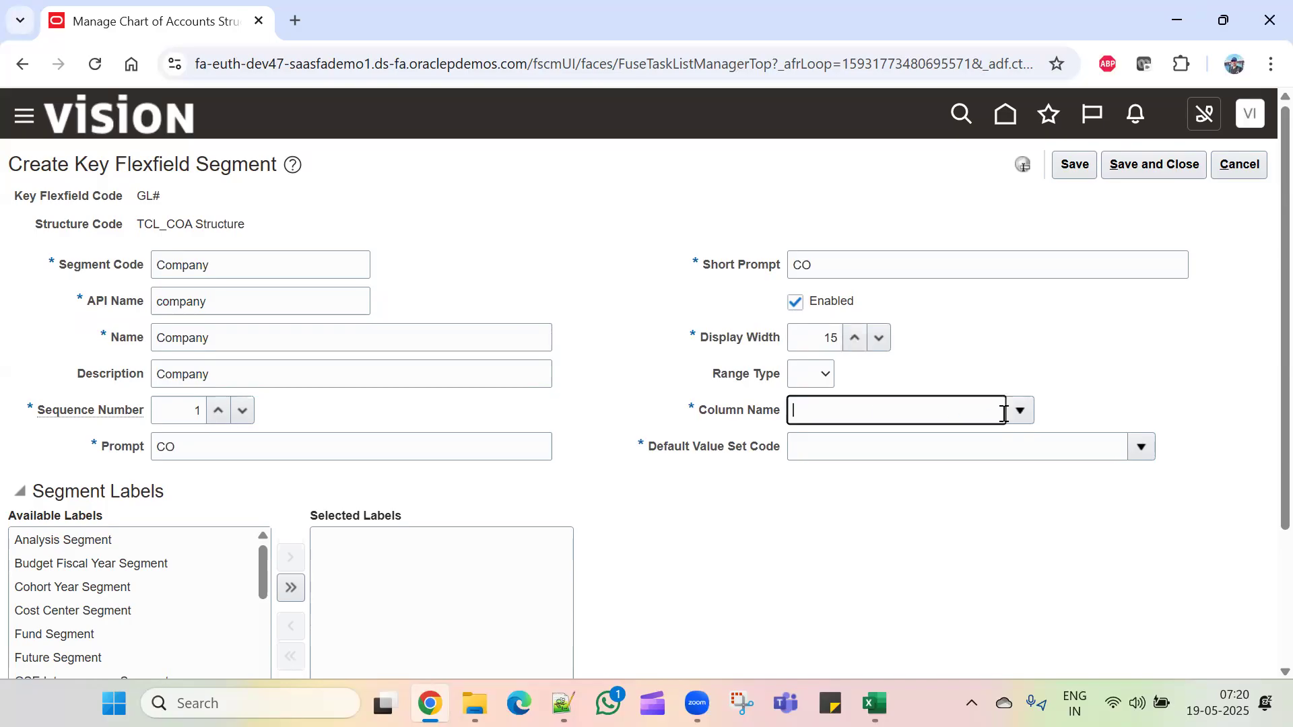
pyautogui.click(1017, 411)
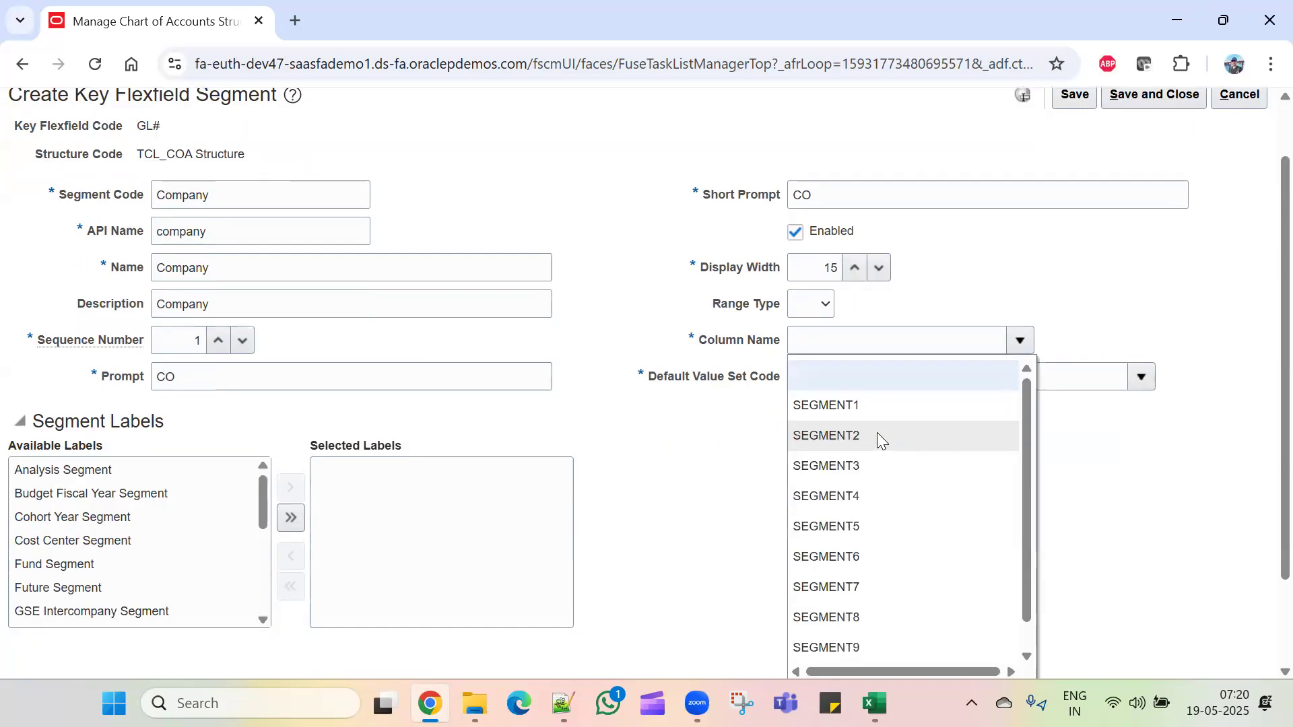
pyautogui.click(879, 406)
pyautogui.click(997, 375)
pyautogui.click(1138, 378)
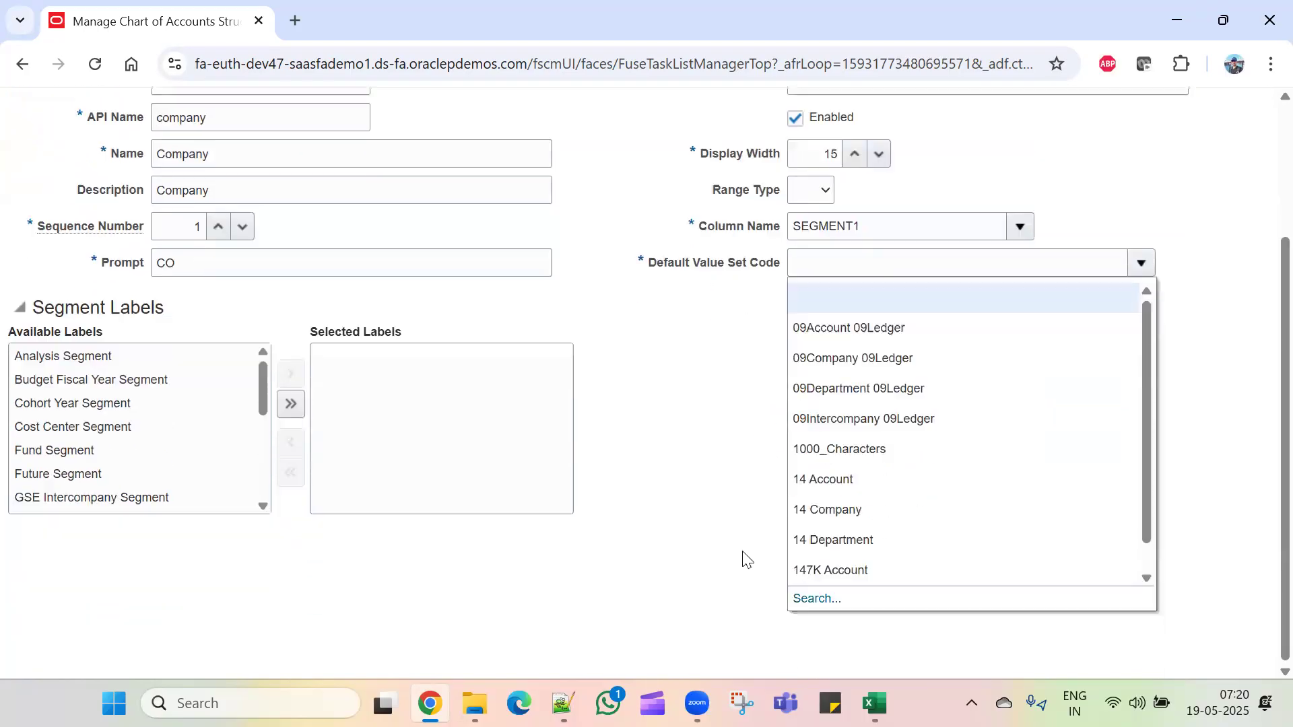
pyautogui.click(792, 599)
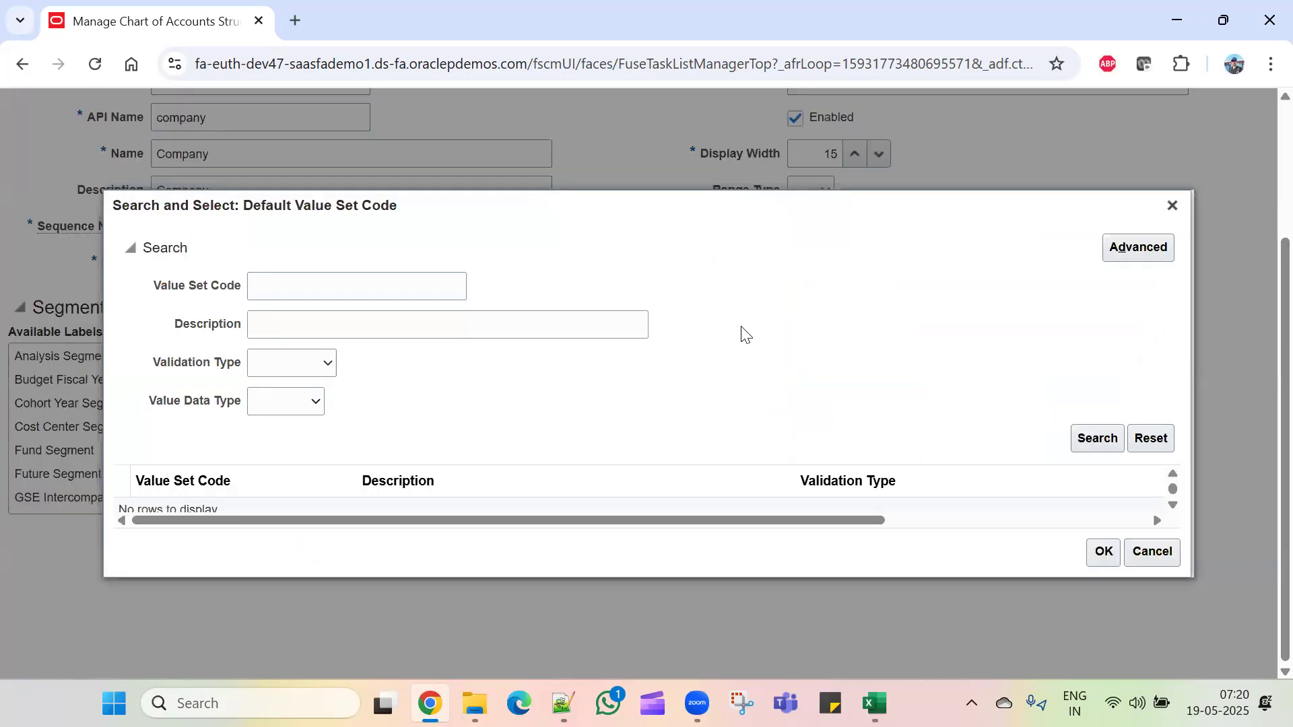
pyautogui.click(350, 290)
pyautogui.write('TCL')
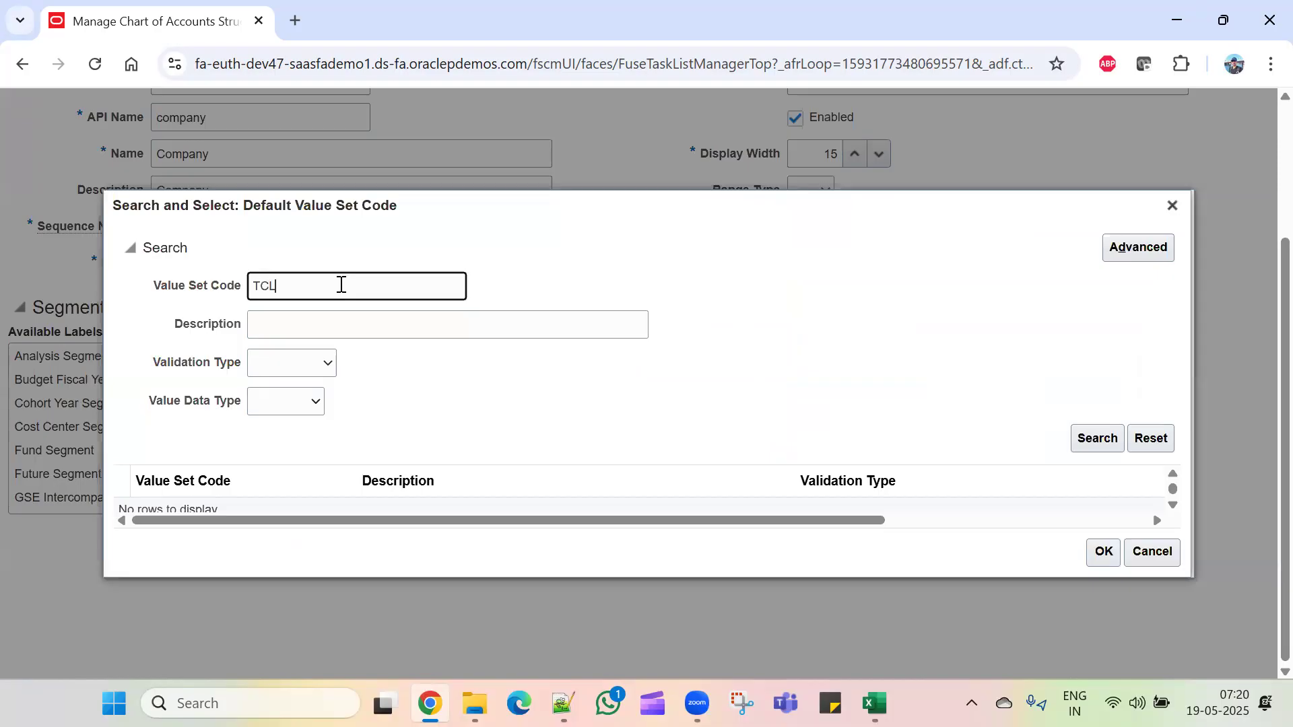
pyautogui.click(1093, 445)
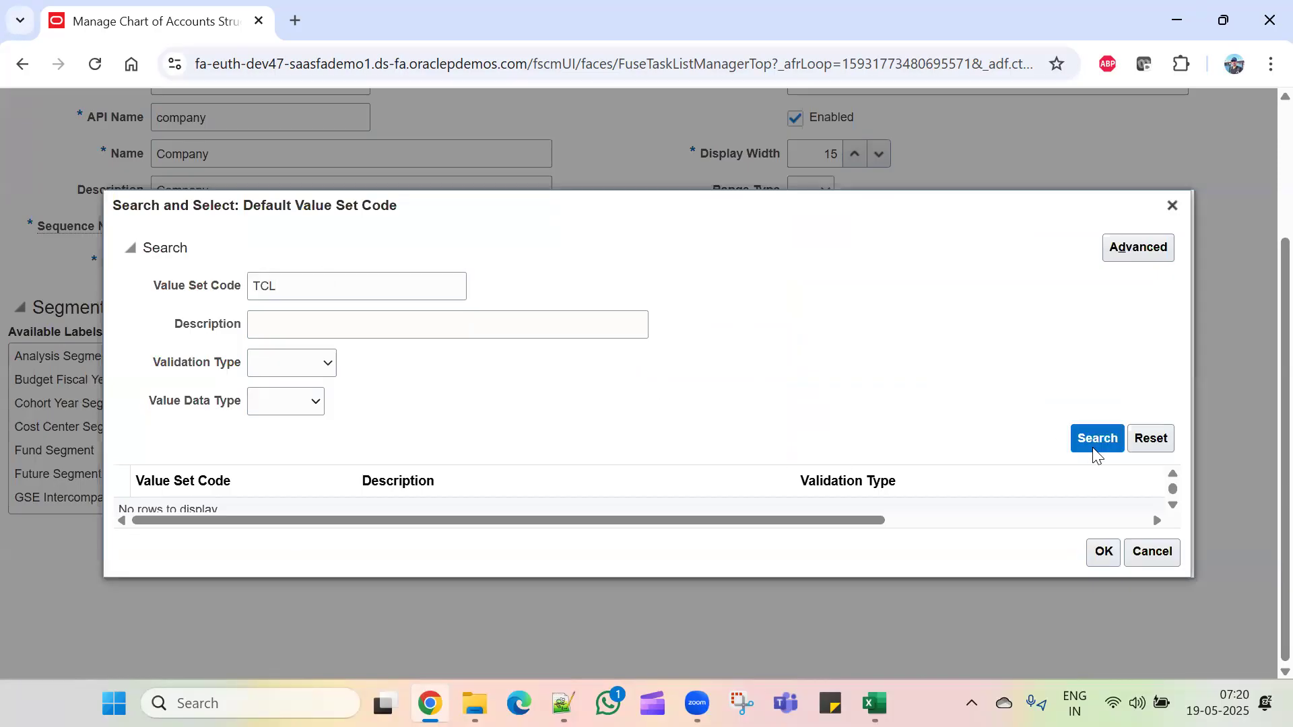
pyautogui.click(304, 506)
pyautogui.click(1107, 595)
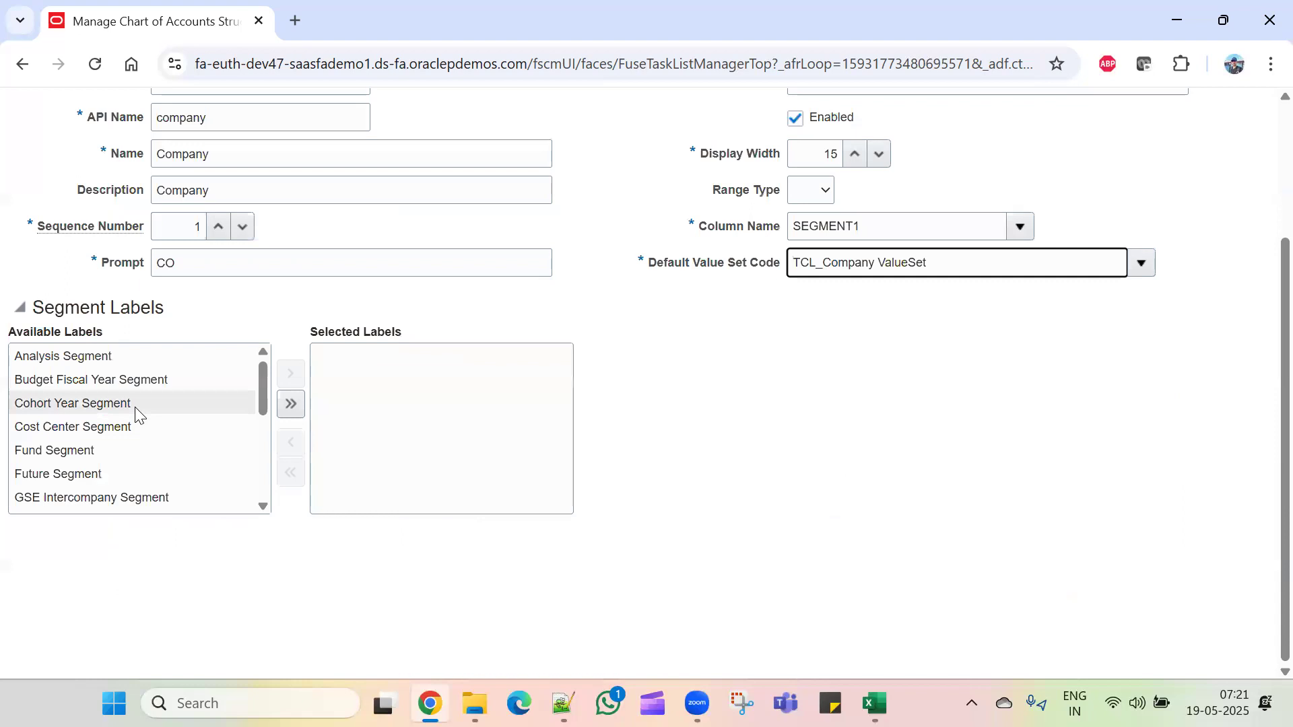
# Step: Add the Primary Balancing Segment label and save the Company segment
pyautogui.scroll(-3, 137, 412)
pyautogui.scroll(-3, 137, 412)
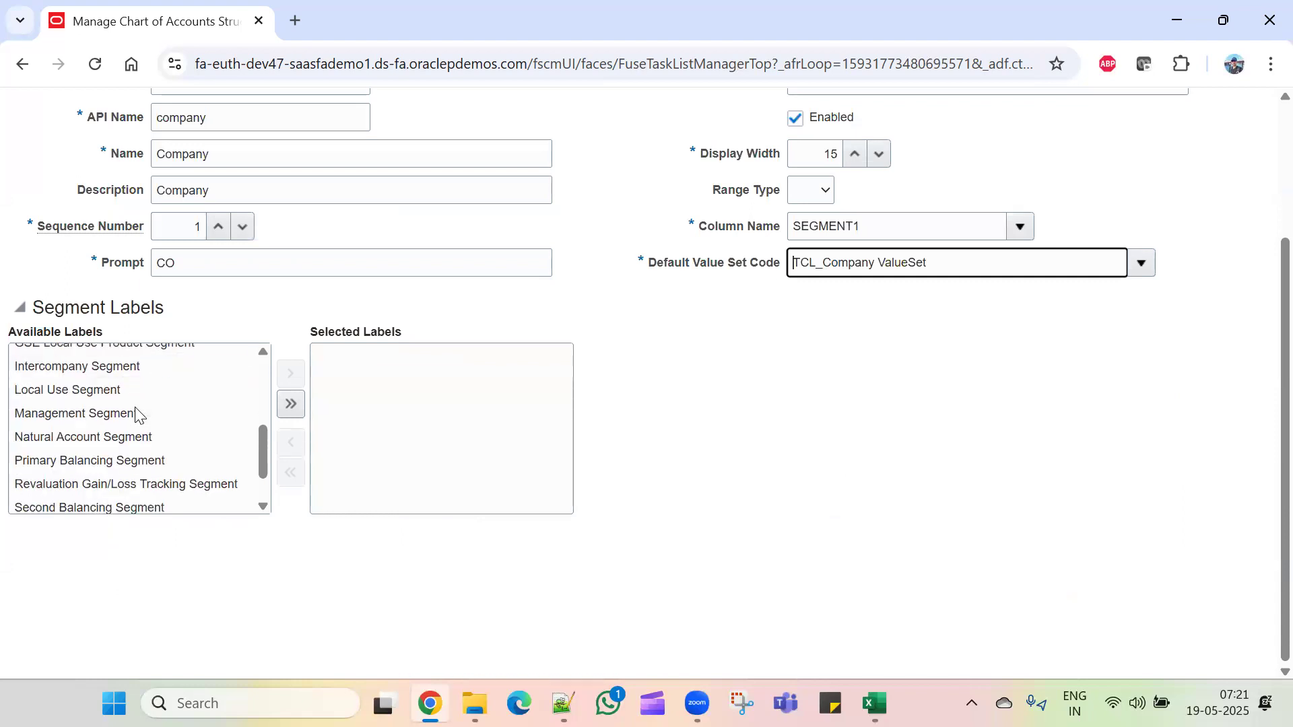
pyautogui.click(150, 464)
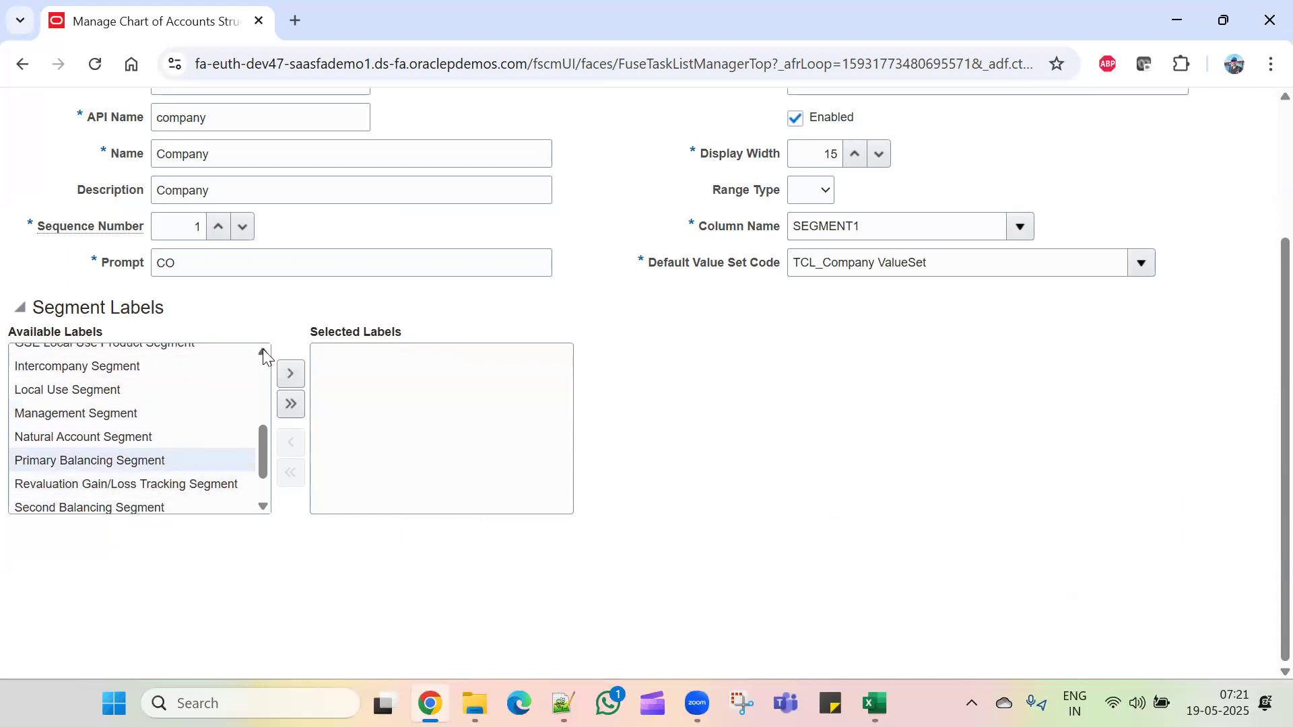
pyautogui.click(296, 376)
pyautogui.scroll(3, 848, 513)
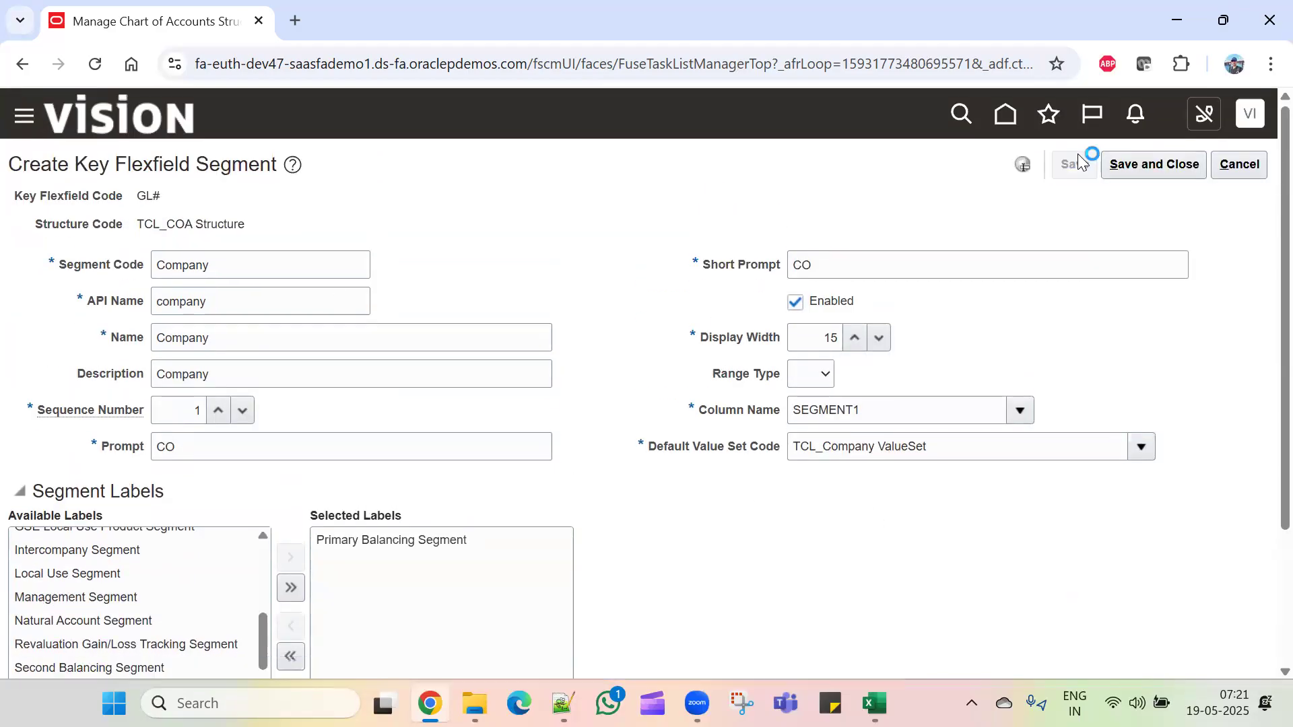
pyautogui.click(1155, 167)
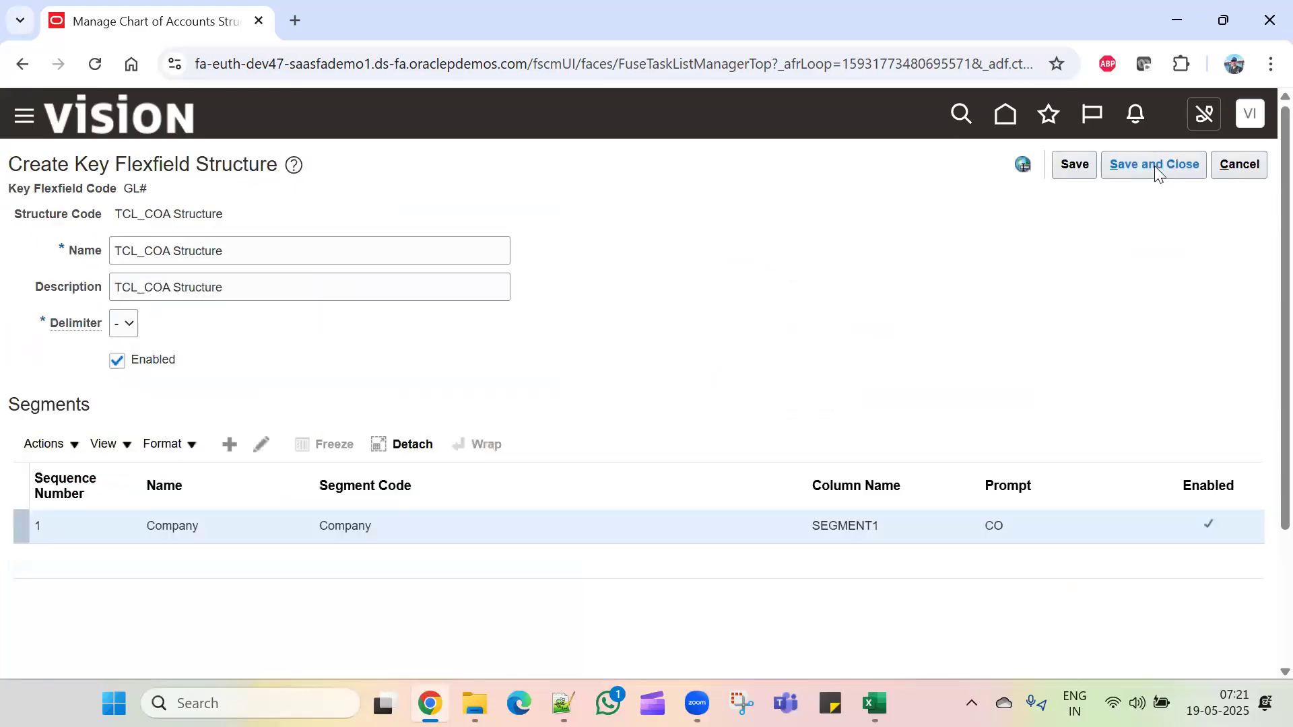
# Step: Create another segment with code, name and description CostCenter and sequence number 2
pyautogui.click(229, 444)
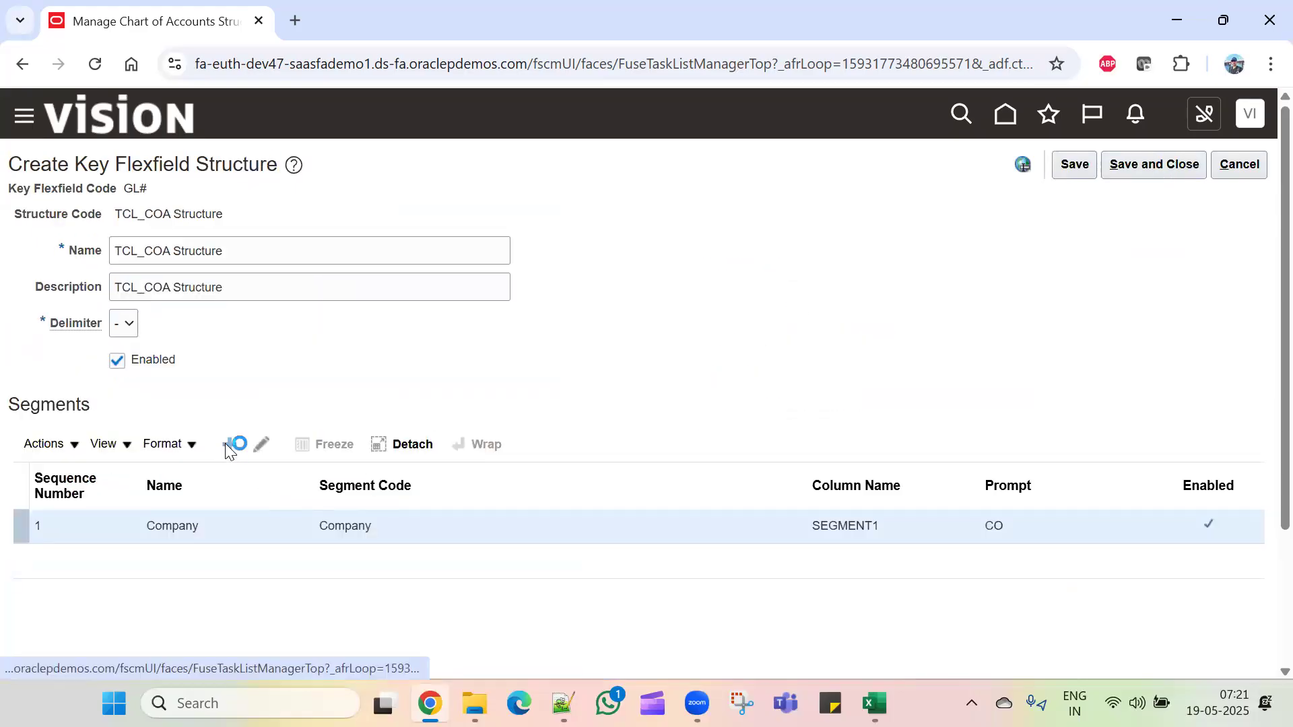
pyautogui.click(243, 268)
pyautogui.write('CO')
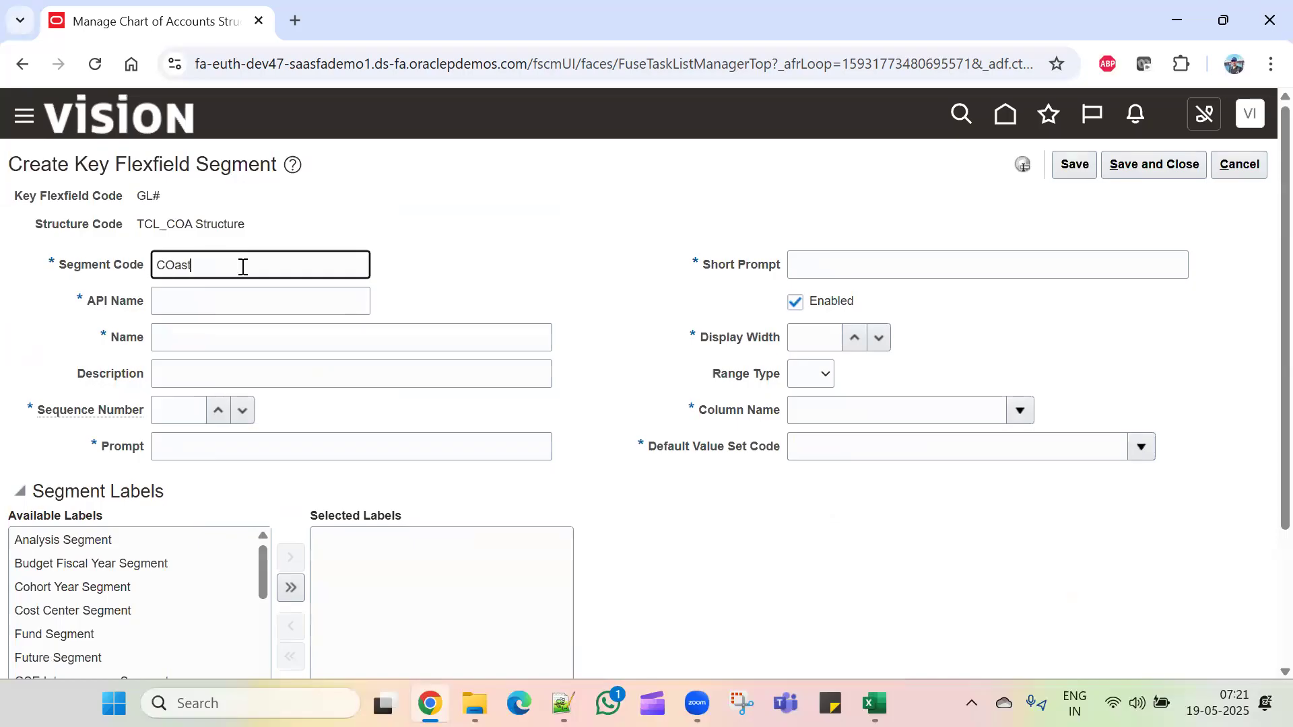
pyautogui.write('stCe')
pyautogui.moveTo(254, 266); pyautogui.dragTo(65, 295)
pyautogui.hotkey('ctrl', 'c')
pyautogui.click(200, 349)
pyautogui.hotkey('ctrl', 'v')
pyautogui.click(232, 377)
pyautogui.hotkey('ctrl', 'v')
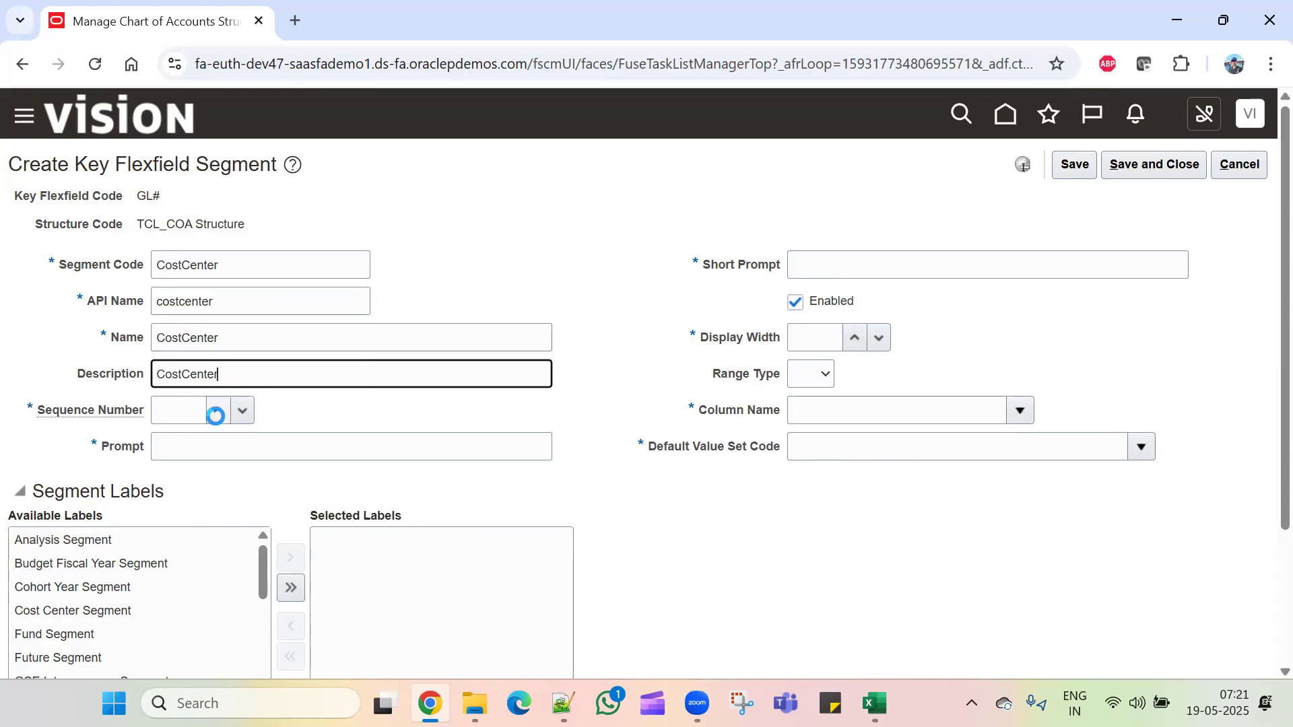
pyautogui.click(193, 410)
pyautogui.write('2')
# Step: Set prompt and short prompt to CC and display width to 15
pyautogui.click(219, 451)
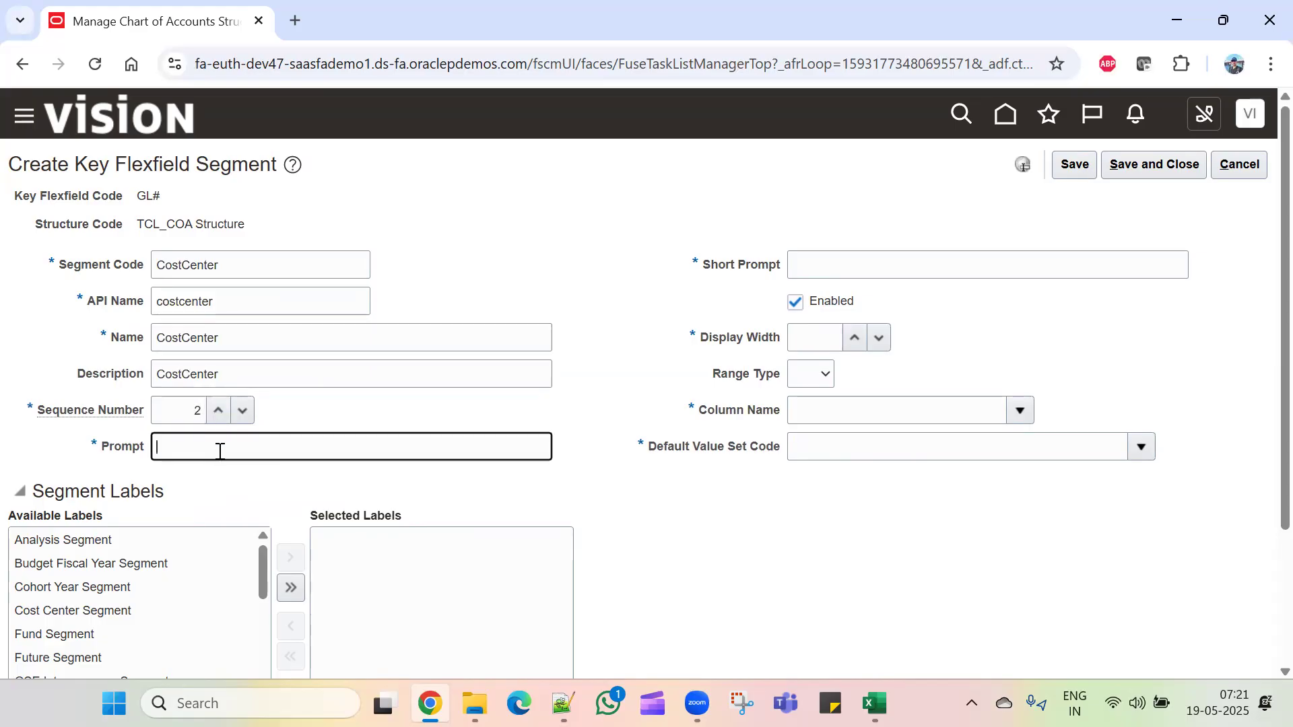
pyautogui.write('CC')
pyautogui.click(1003, 267)
pyautogui.write('CC')
pyautogui.click(815, 338)
pyautogui.write('15')
# Step: Assign column SEGMENT2 and default value set TCL_CostCenter ValueSet
pyautogui.click(918, 406)
pyautogui.click(1019, 410)
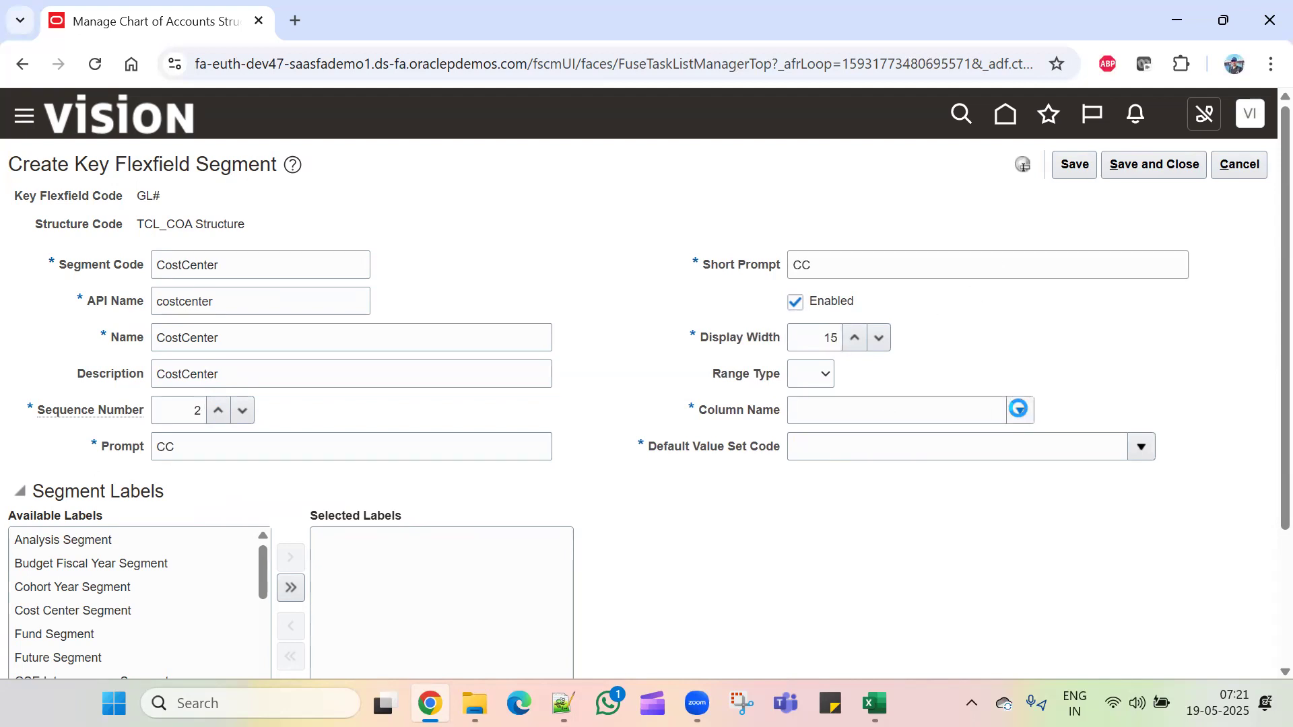
pyautogui.click(926, 431)
pyautogui.click(1136, 369)
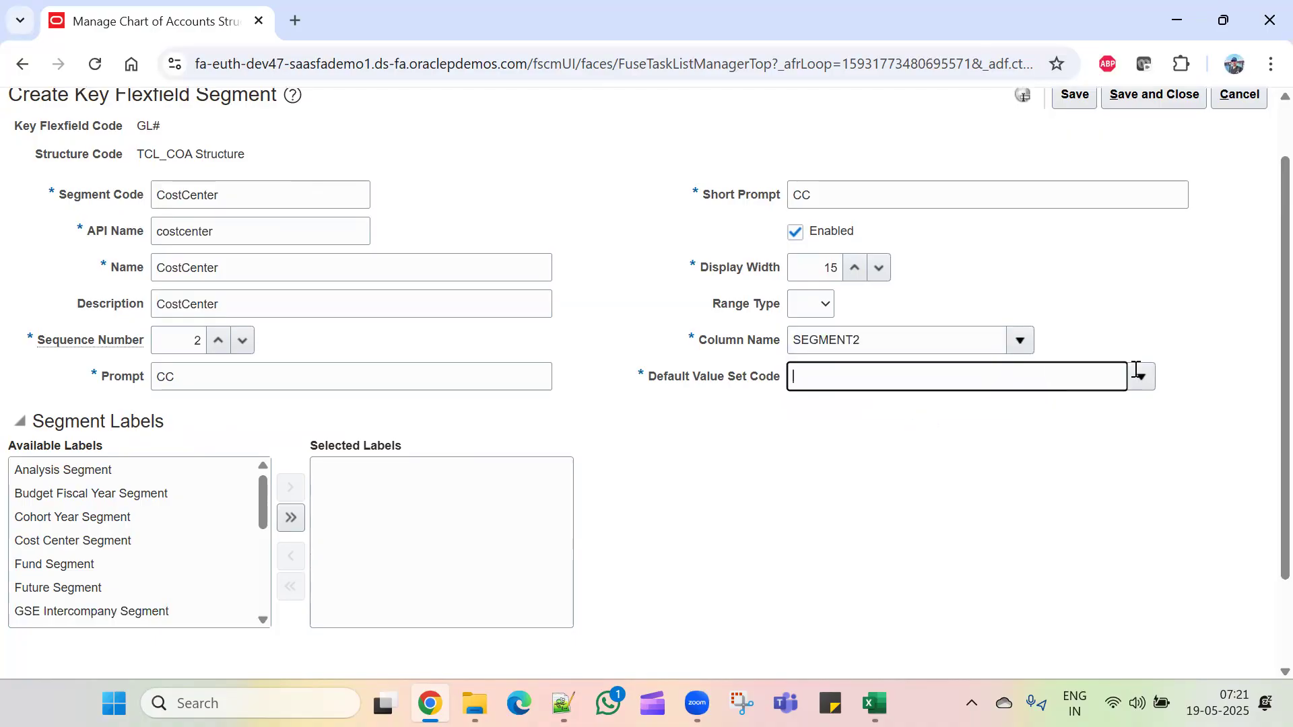
pyautogui.click(1139, 375)
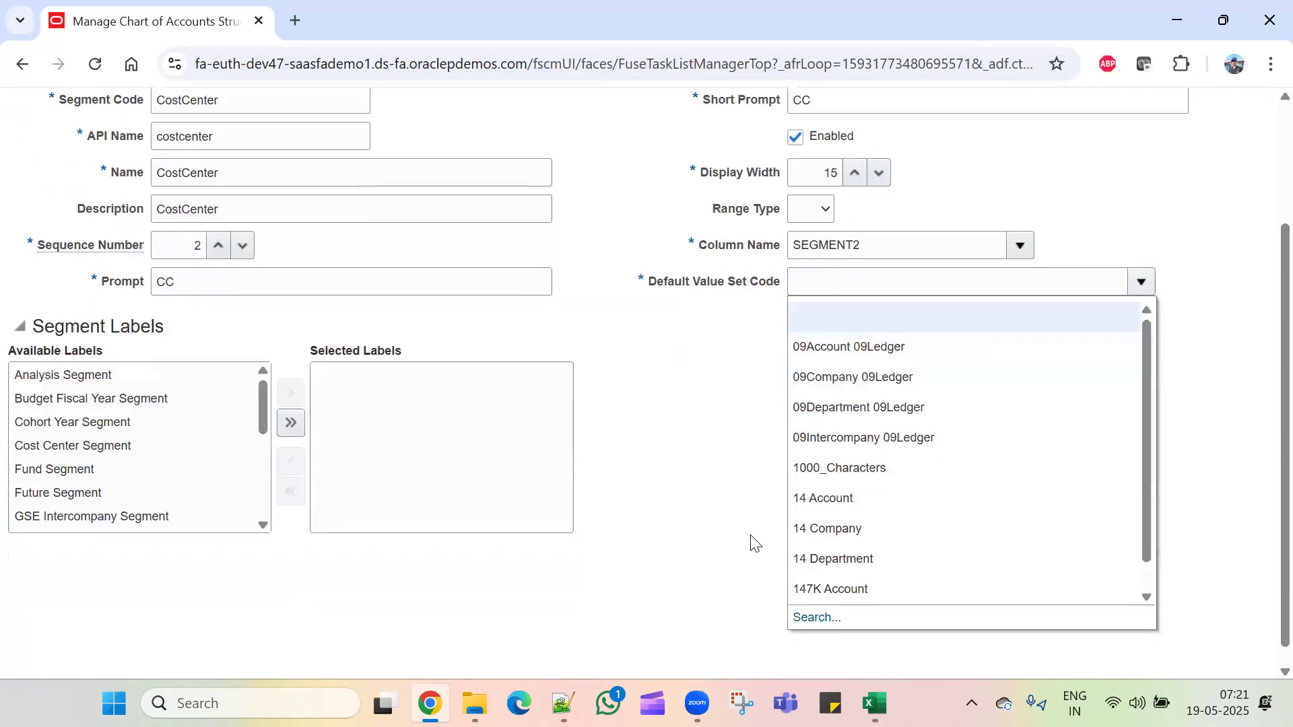
pyautogui.click(816, 617)
pyautogui.click(368, 282)
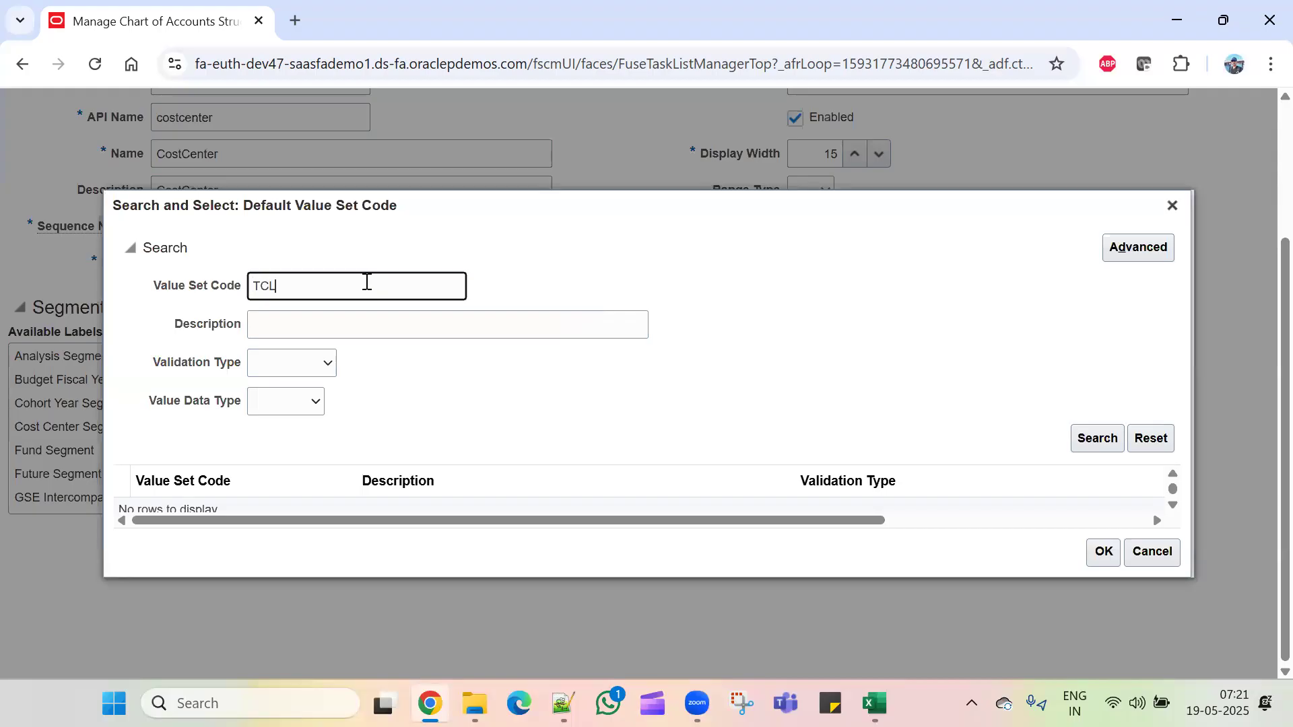
pyautogui.click(343, 532)
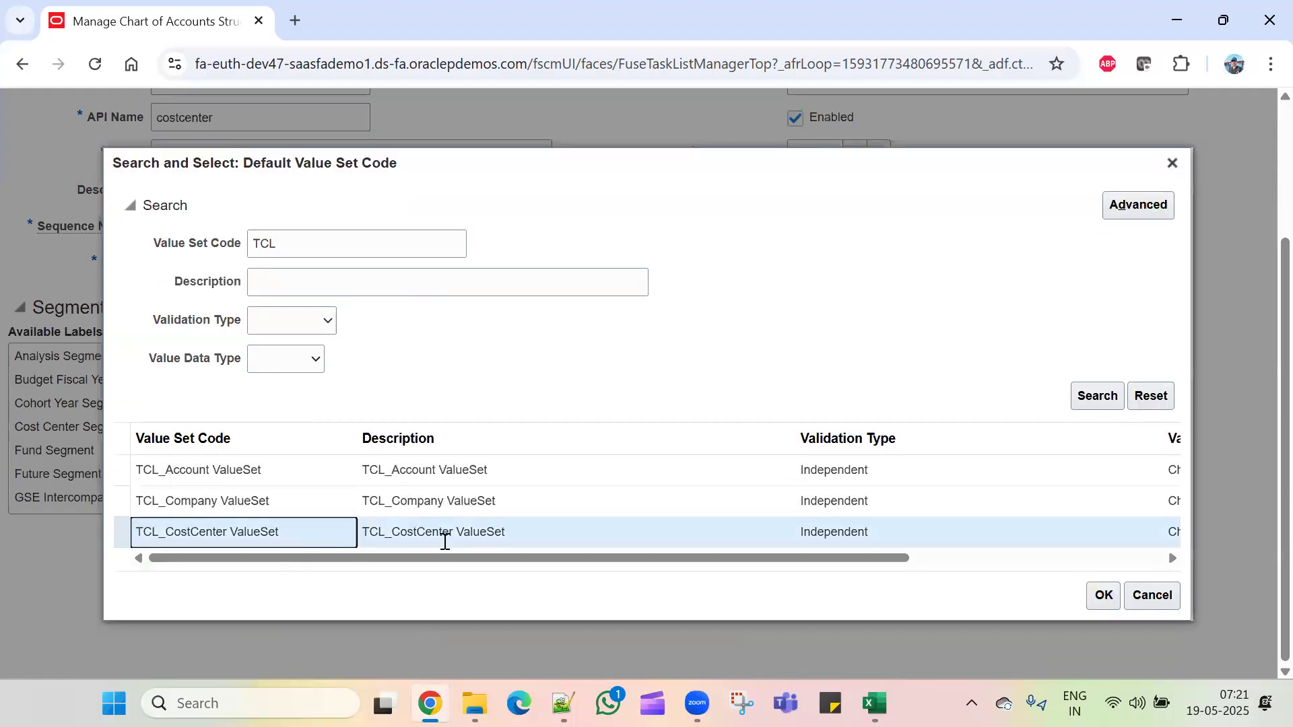
pyautogui.click(1106, 597)
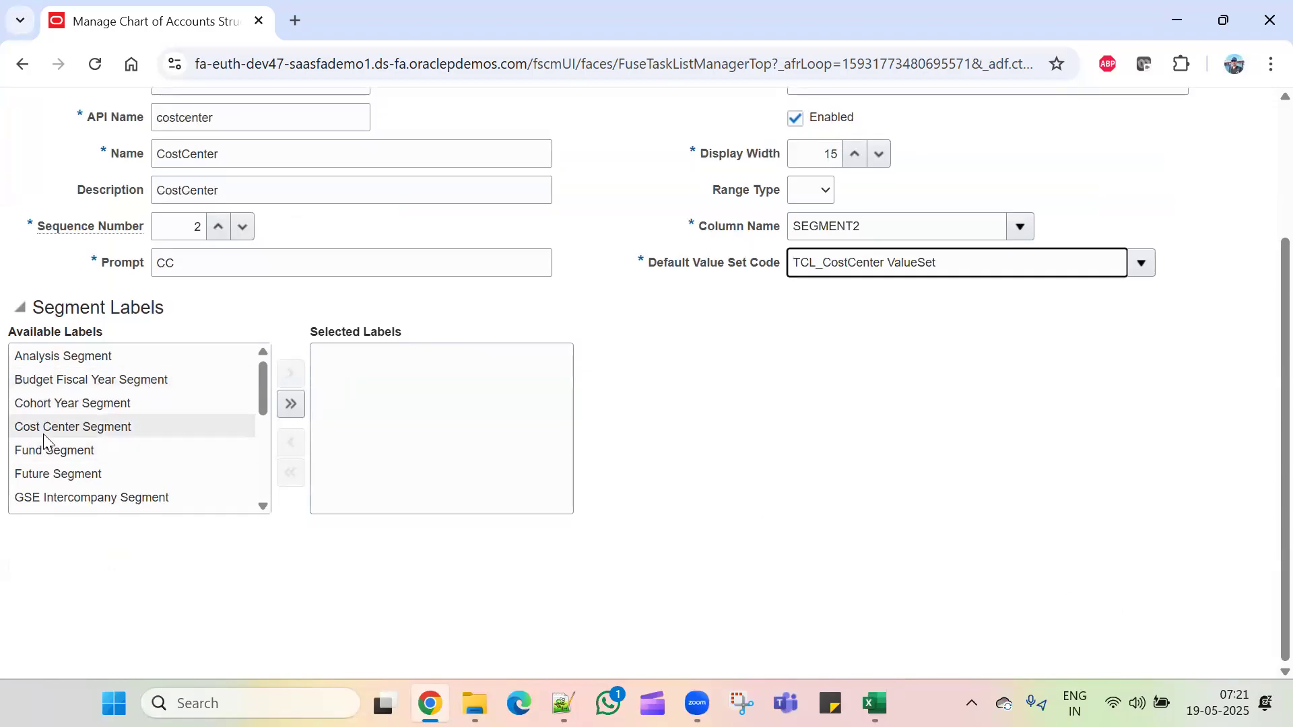
# Step: Add the Cost Center Segment label and save the CostCenter segment
pyautogui.click(116, 436)
pyautogui.click(290, 373)
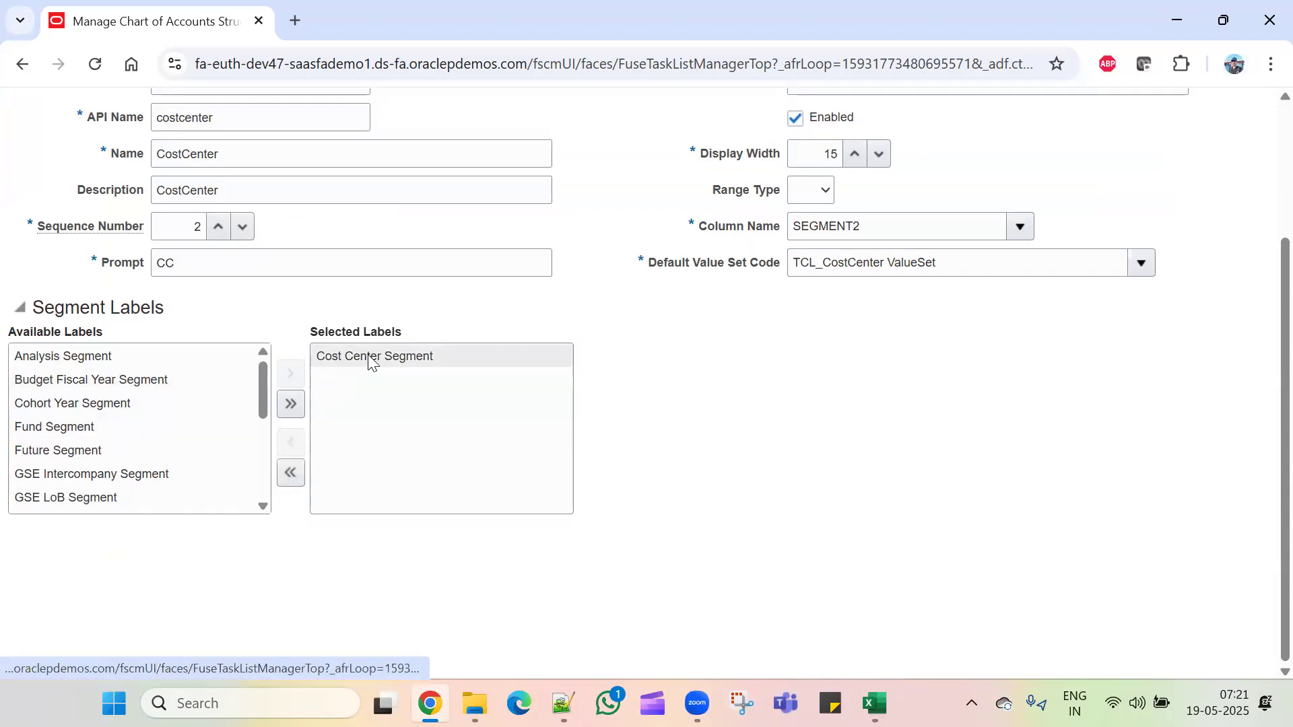
pyautogui.scroll(3, 1084, 552)
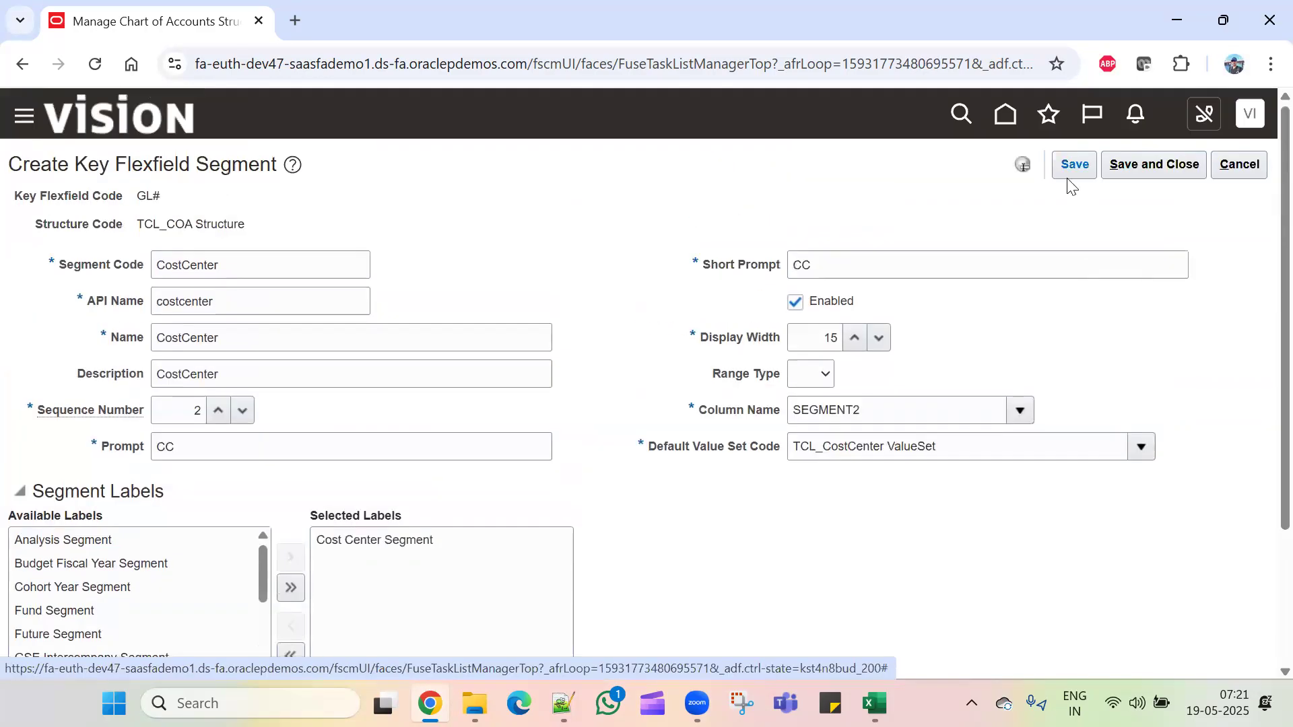
pyautogui.click(1075, 168)
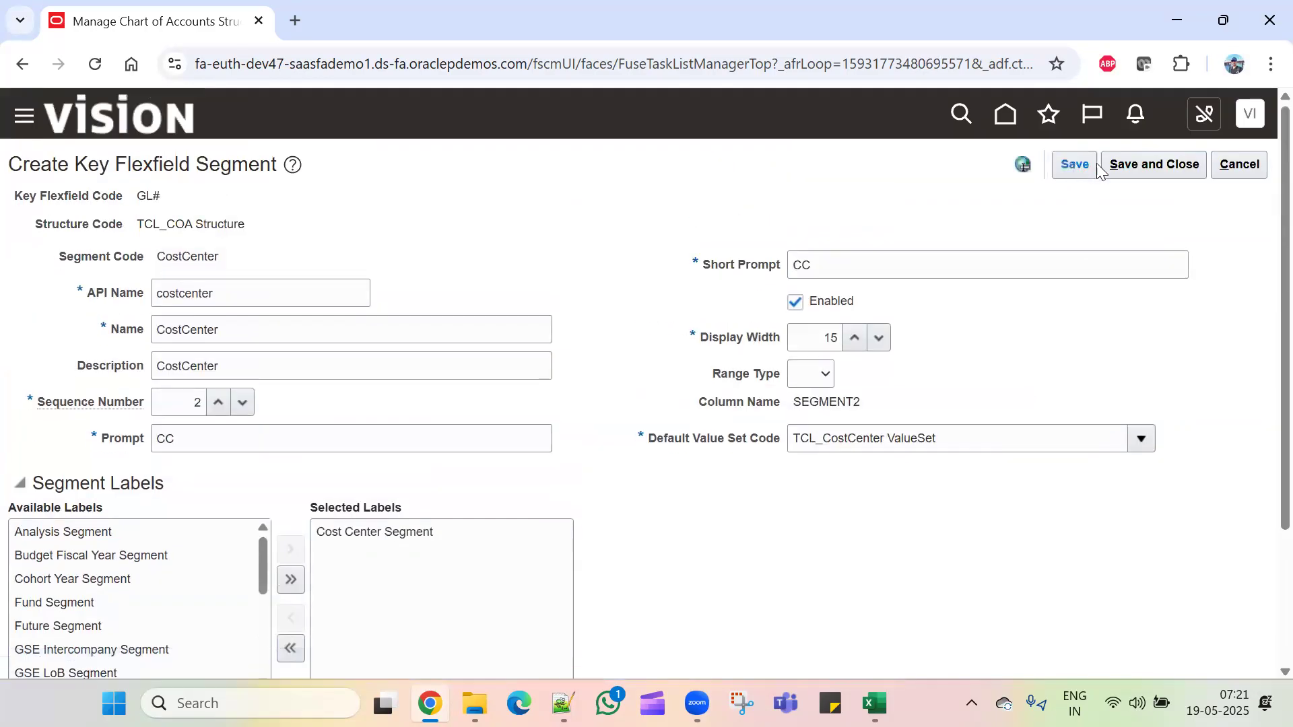
pyautogui.click(1137, 168)
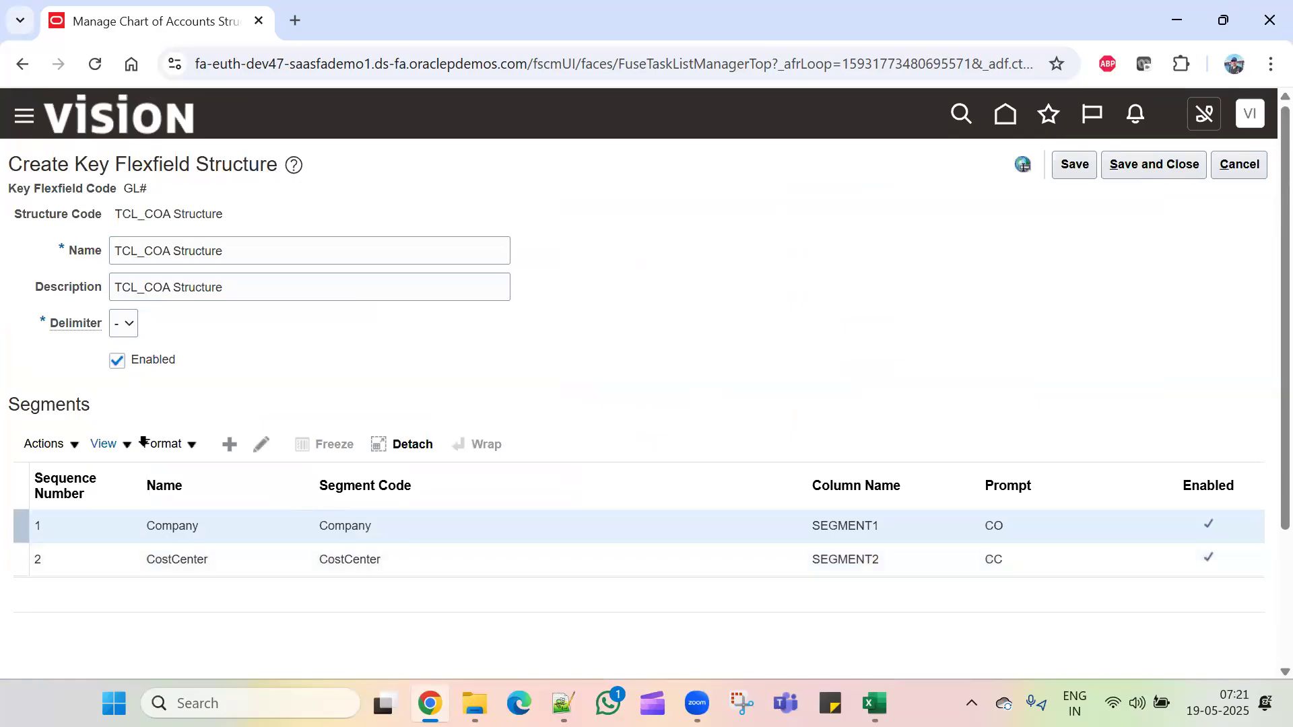
# Step: Create a new segment with code, name and description Account and sequence number 3
pyautogui.click(233, 448)
pyautogui.click(204, 269)
pyautogui.write('Account')
pyautogui.moveTo(240, 265); pyautogui.dragTo(2, 240)
pyautogui.hotkey('ctrl', 'c')
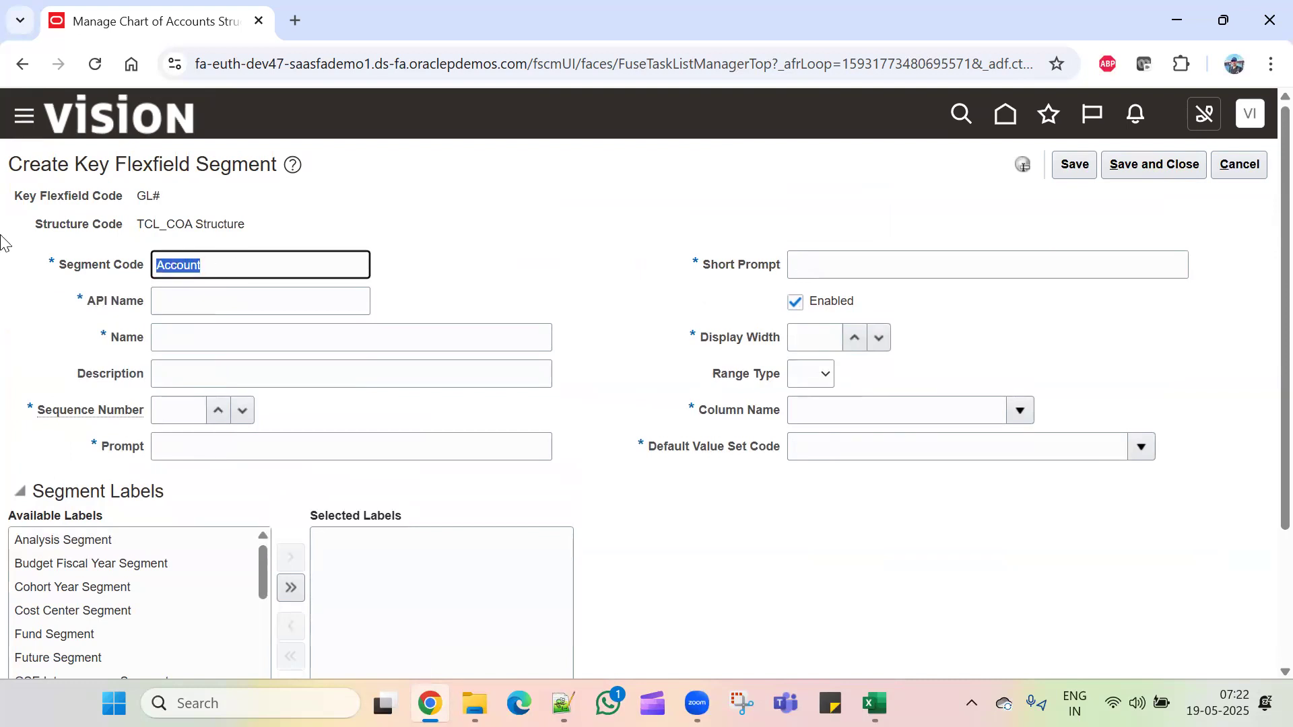
pyautogui.click(205, 334)
pyautogui.hotkey('ctrl', 'v')
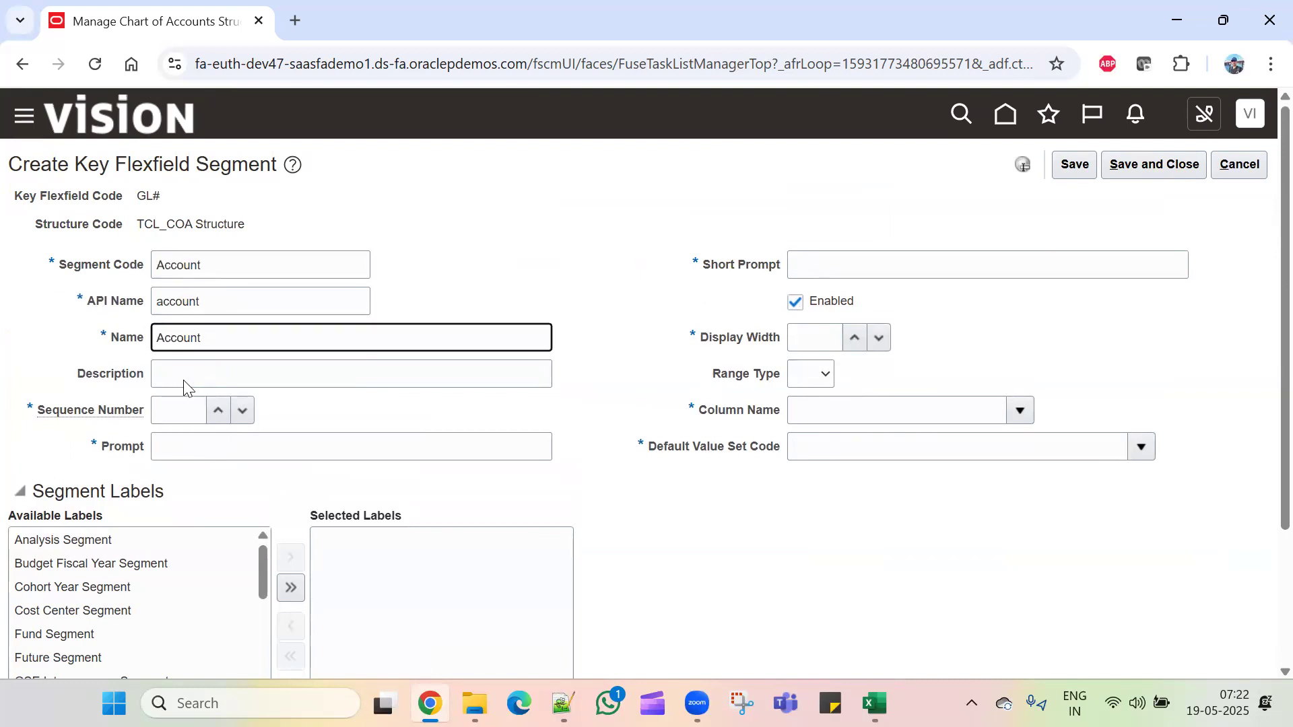
pyautogui.click(184, 385)
pyautogui.hotkey('ctrl', 'v')
pyautogui.click(187, 404)
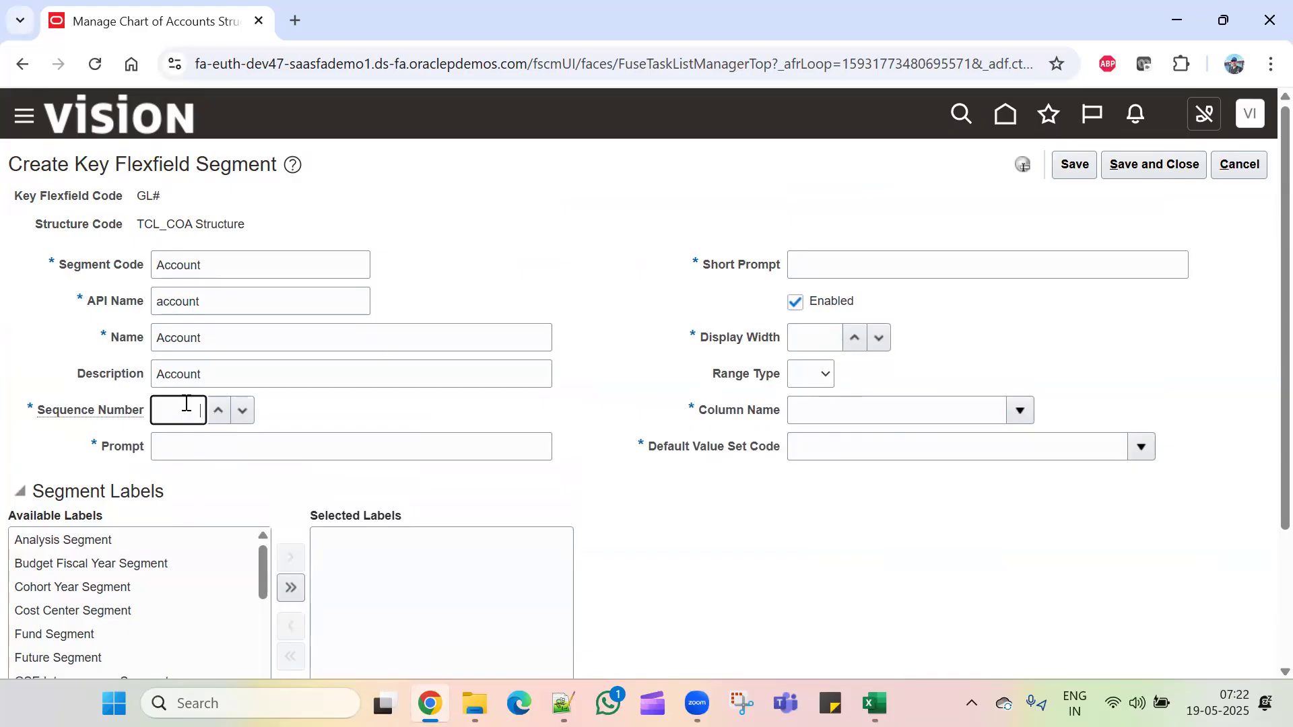
pyautogui.write('3')
# Step: Set the Account segment's prompt and short prompt to AC
pyautogui.click(191, 455)
pyautogui.write('AC')
pyautogui.click(852, 265)
pyautogui.write('AC')
pyautogui.click(831, 340)
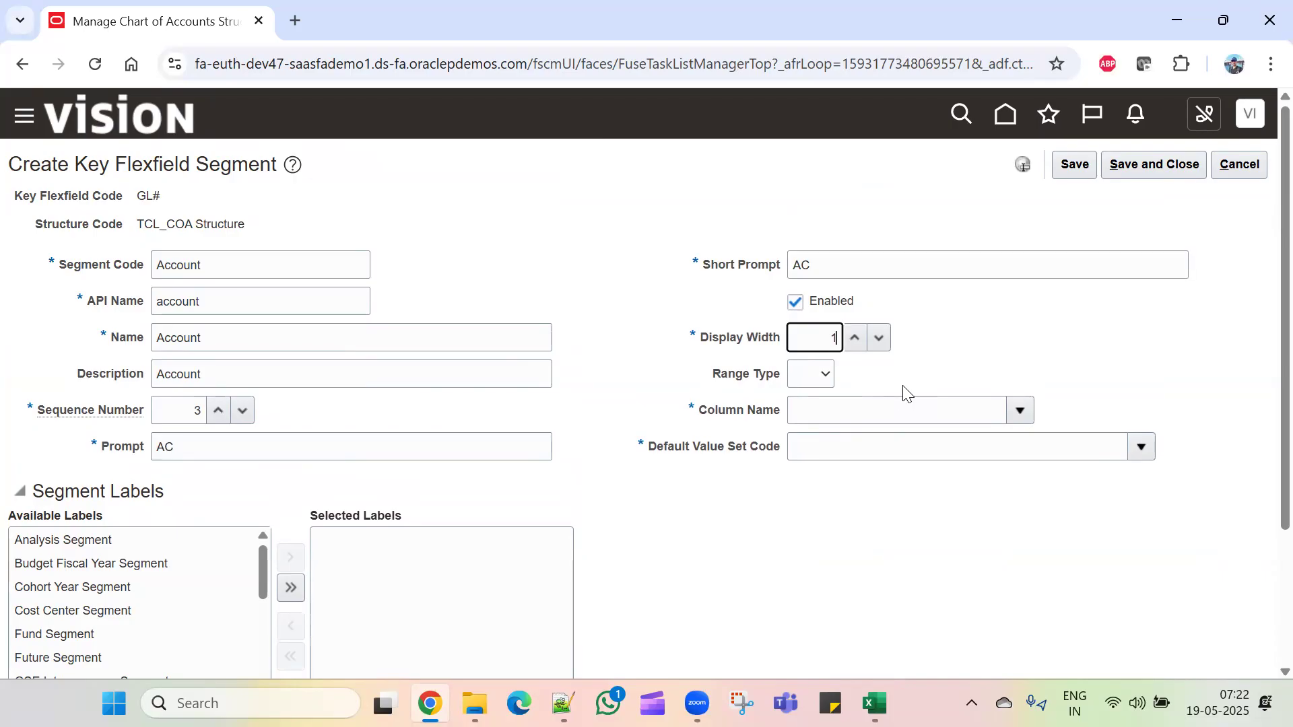
# Step: Assign column SEGMENT3 and default value set TCL_Account ValueSet
pyautogui.click(892, 410)
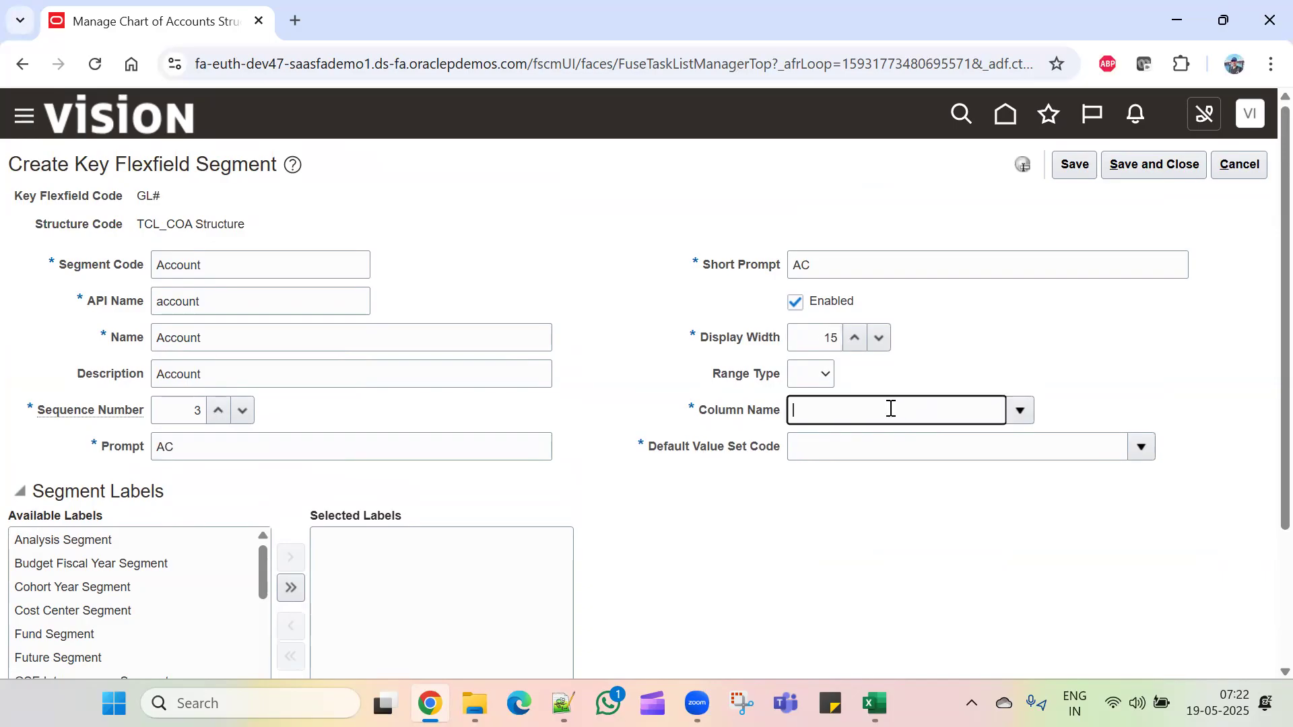
pyautogui.click(1022, 412)
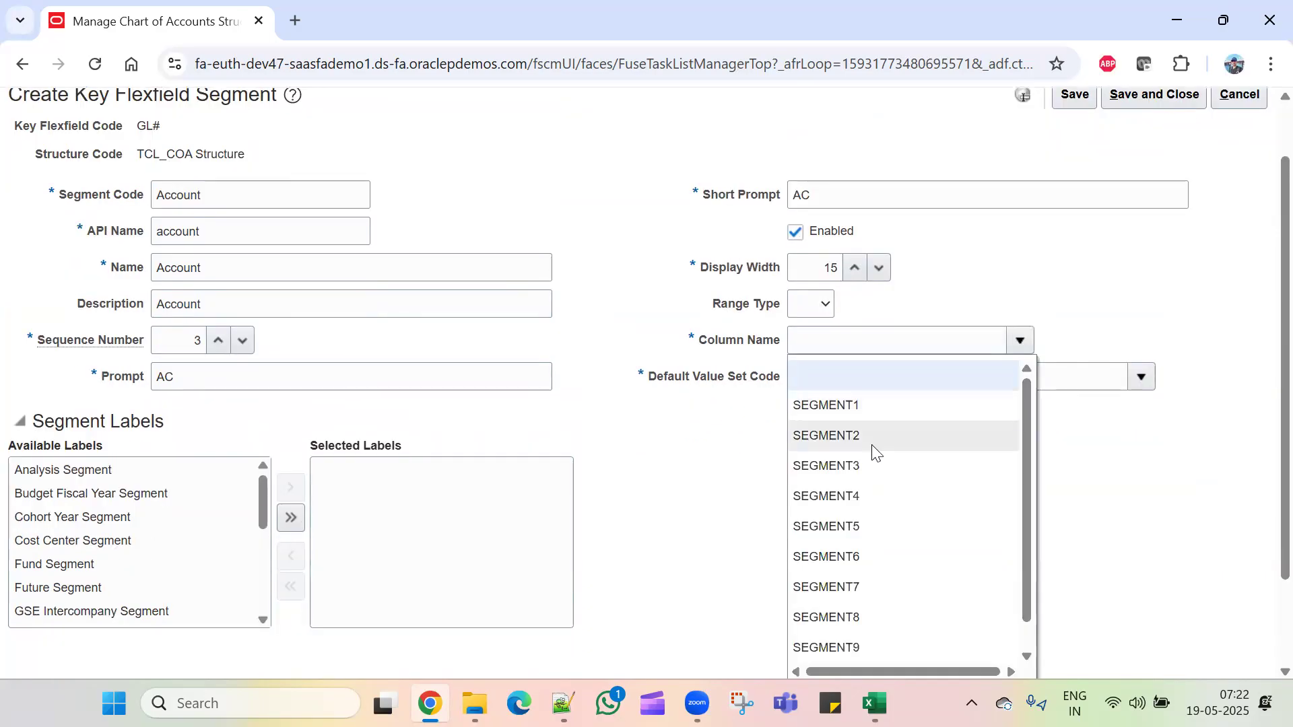
pyautogui.click(875, 468)
pyautogui.click(862, 381)
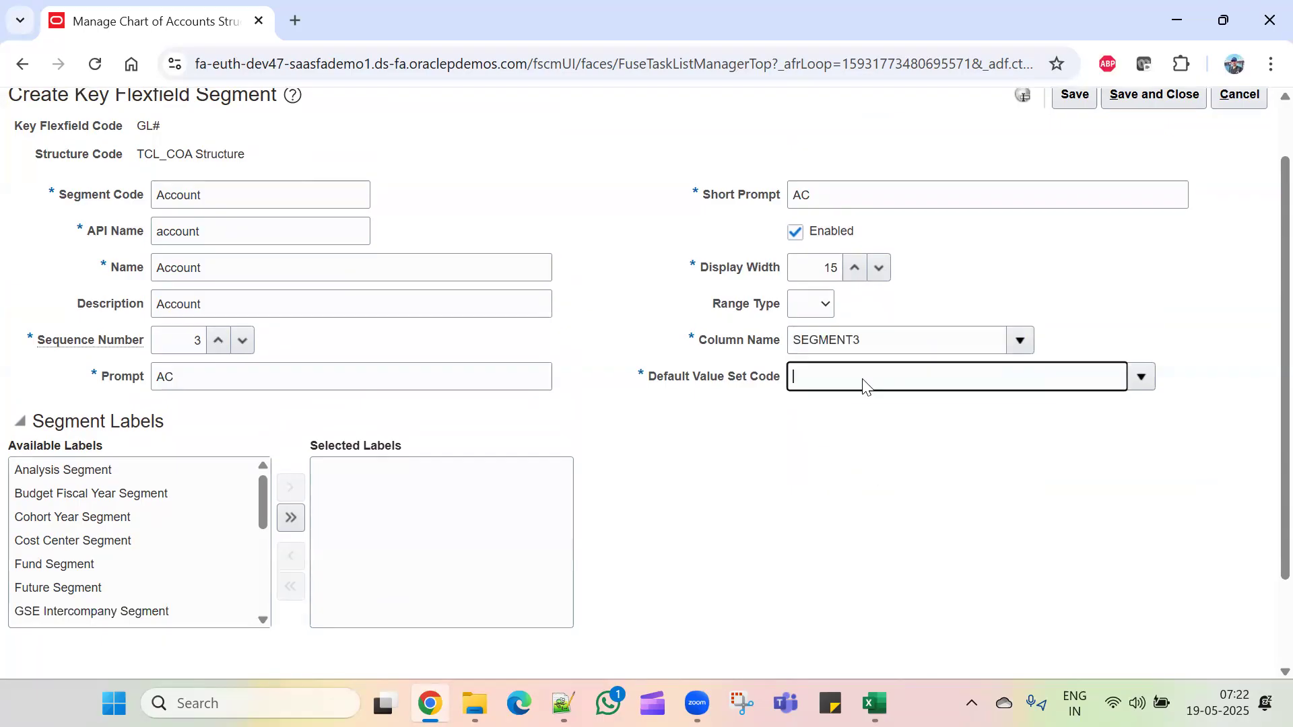
pyautogui.click(1140, 377)
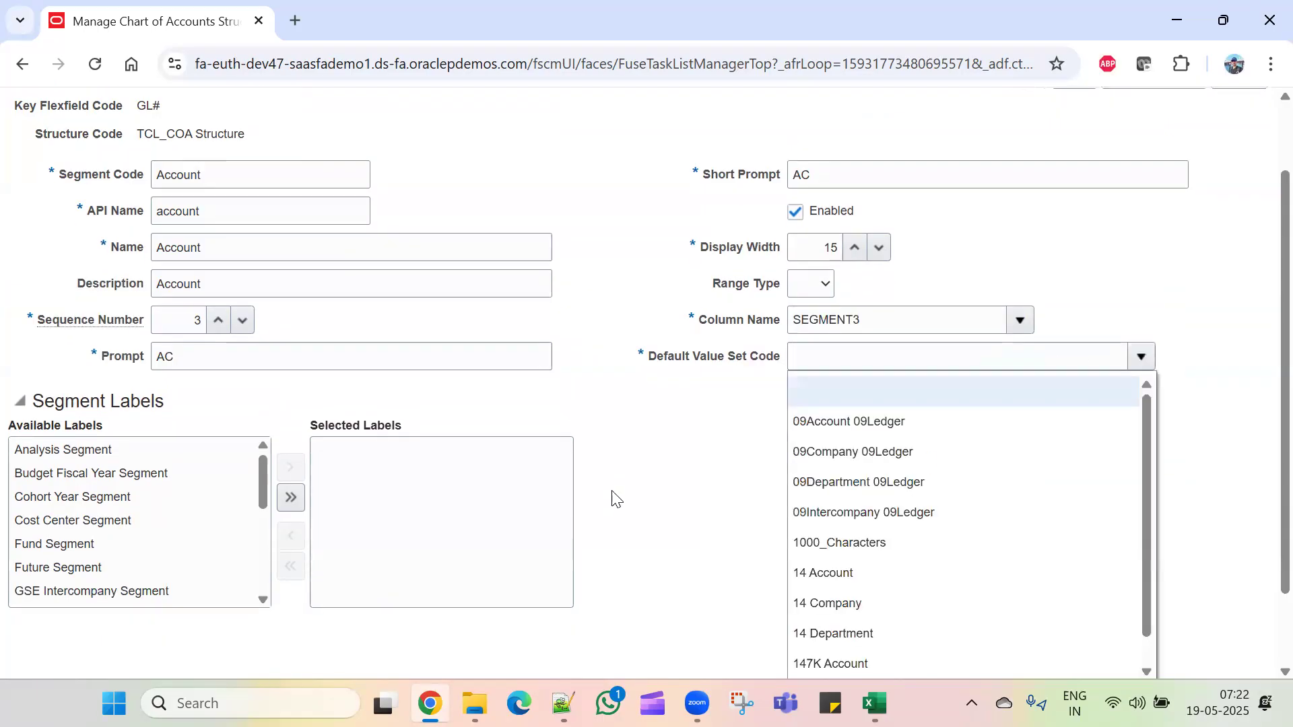
pyautogui.click(811, 598)
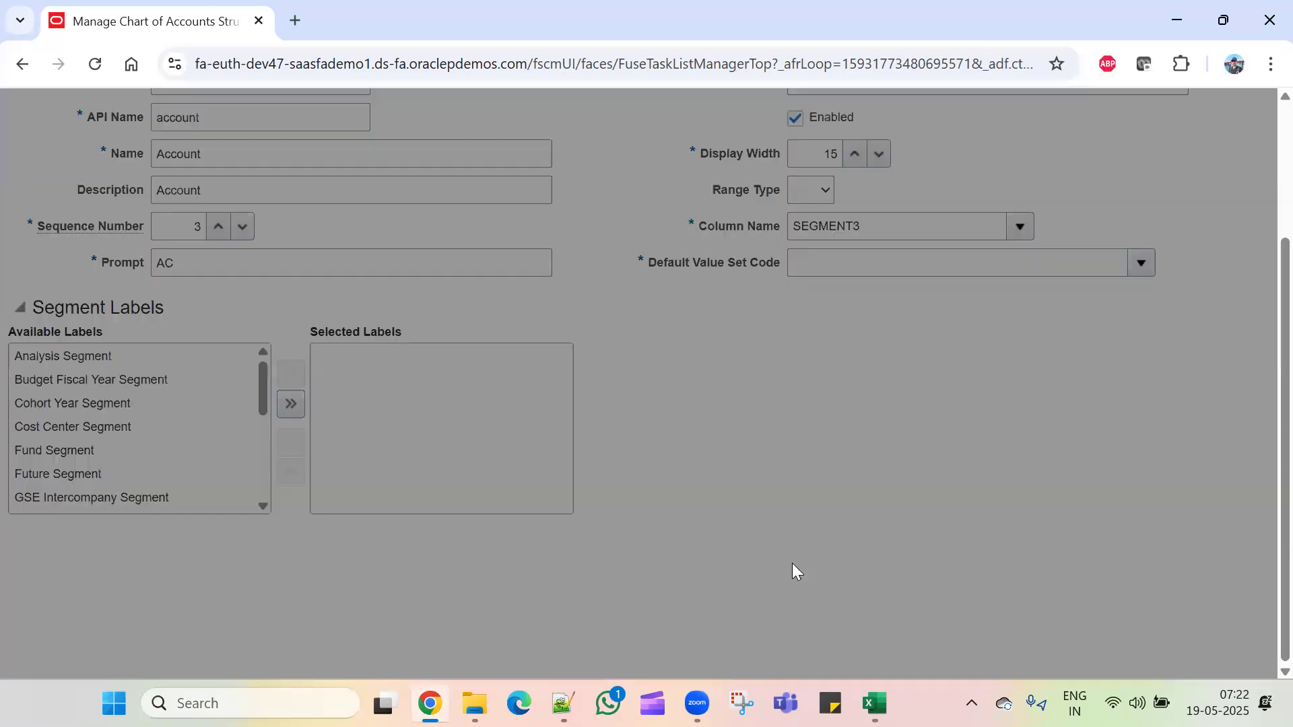
pyautogui.click(369, 288)
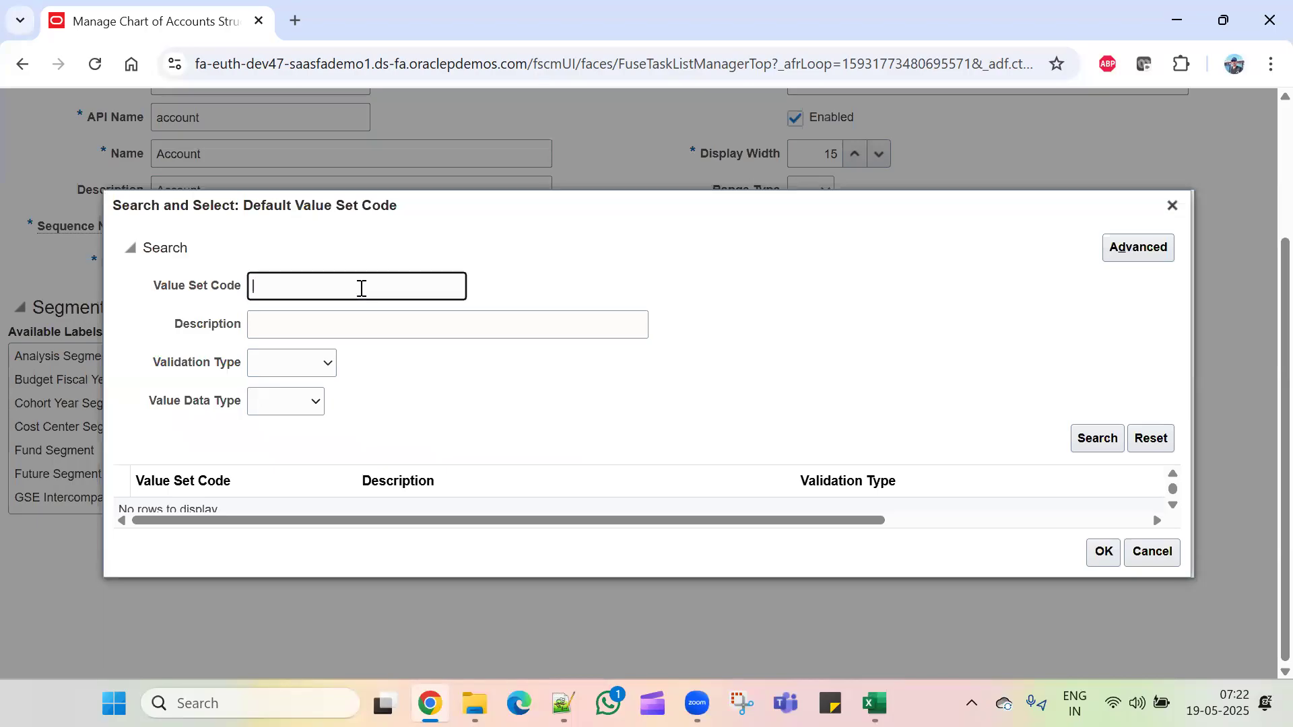
pyautogui.press('Return')
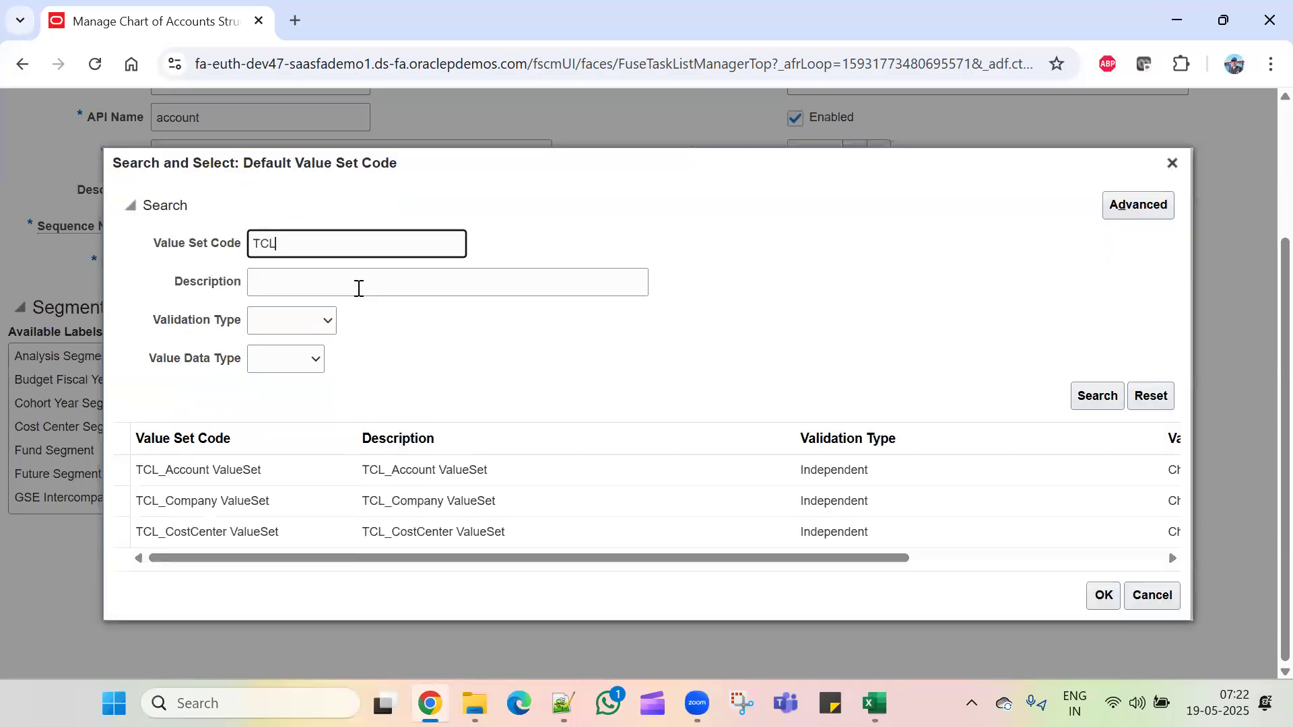
pyautogui.click(315, 478)
pyautogui.click(1116, 600)
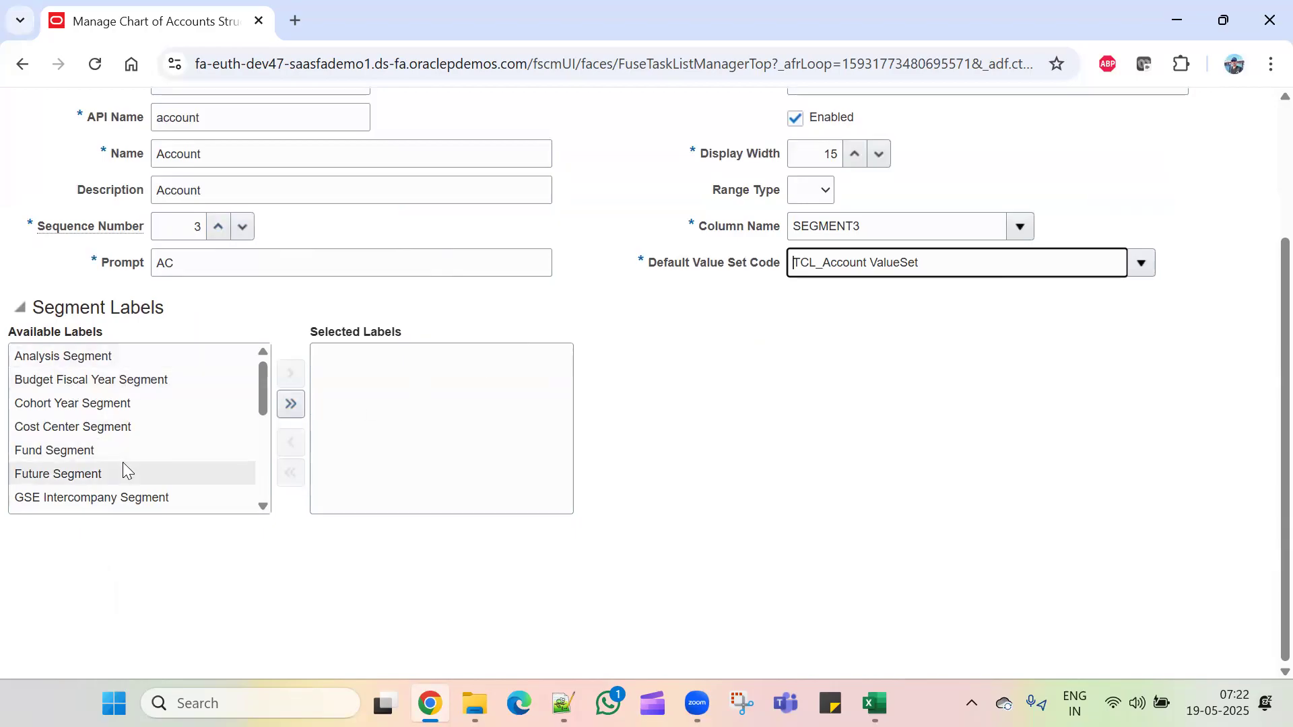
# Step: Add the Natural Account Segment label and save the Account segment
pyautogui.scroll(-2, 124, 465)
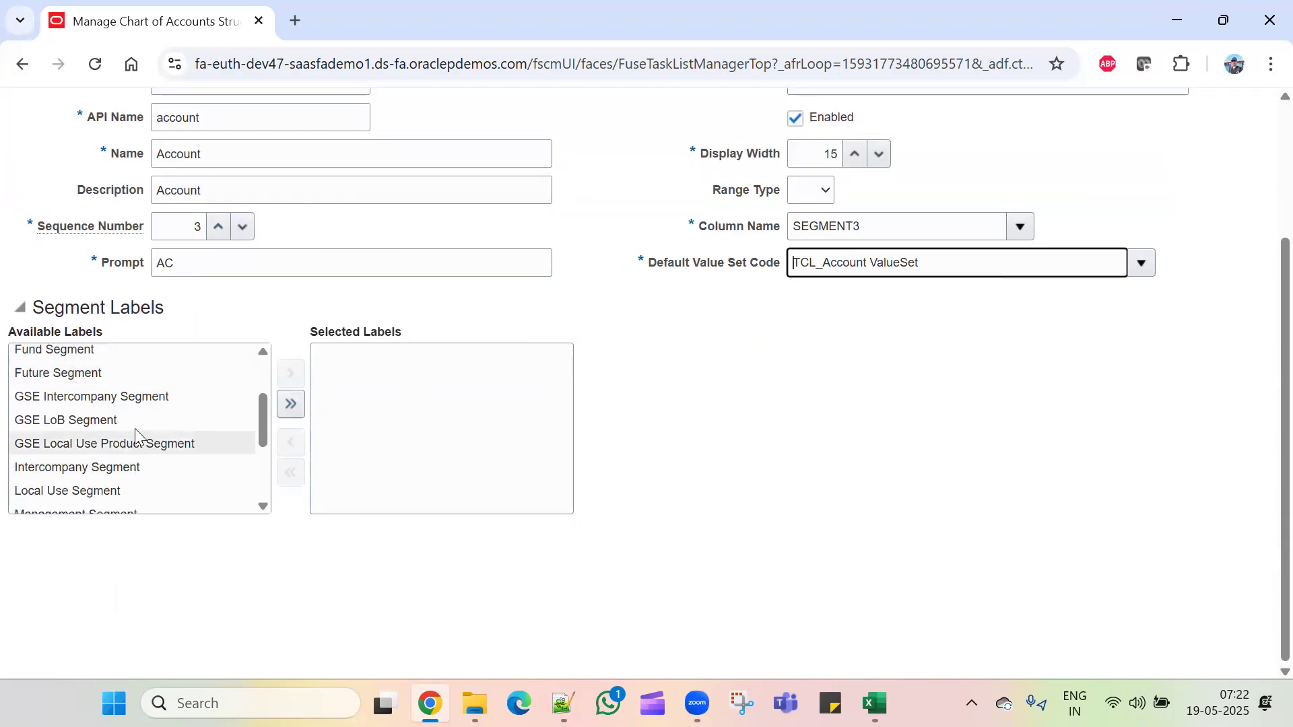
pyautogui.scroll(-2, 134, 445)
pyautogui.click(173, 435)
pyautogui.click(282, 376)
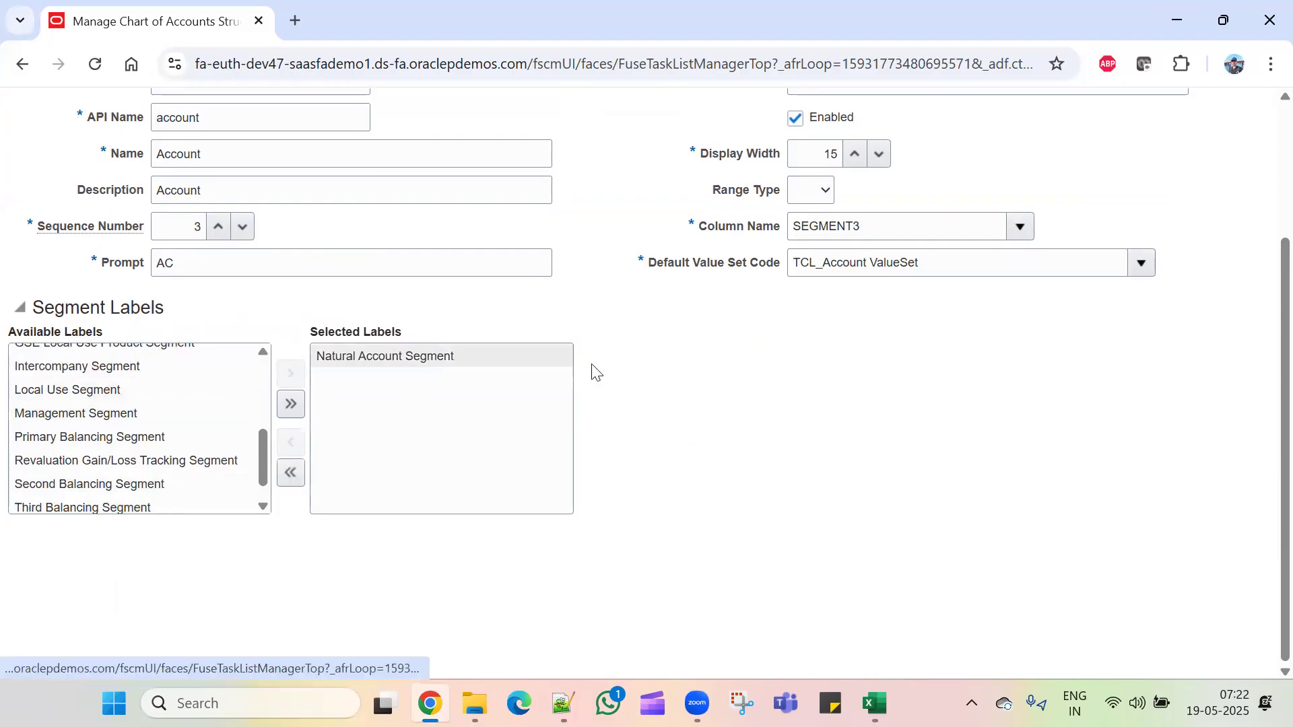
pyautogui.scroll(3, 854, 460)
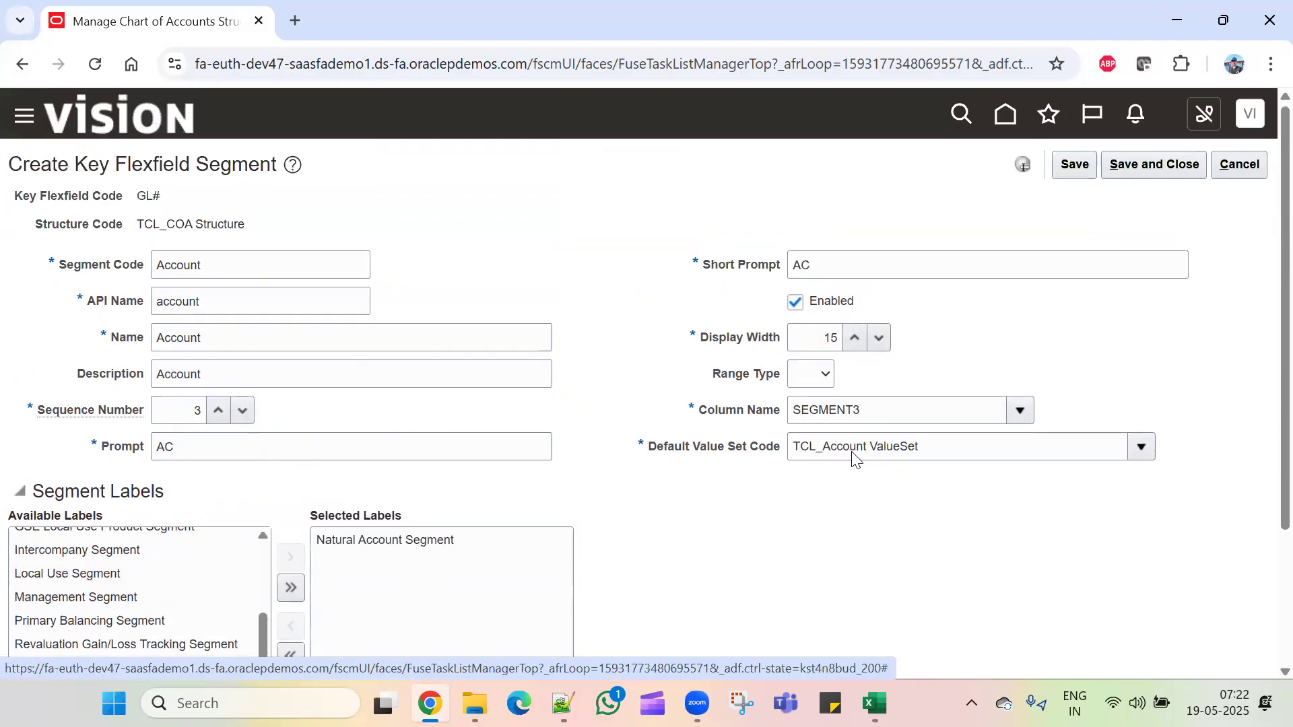
pyautogui.click(1075, 168)
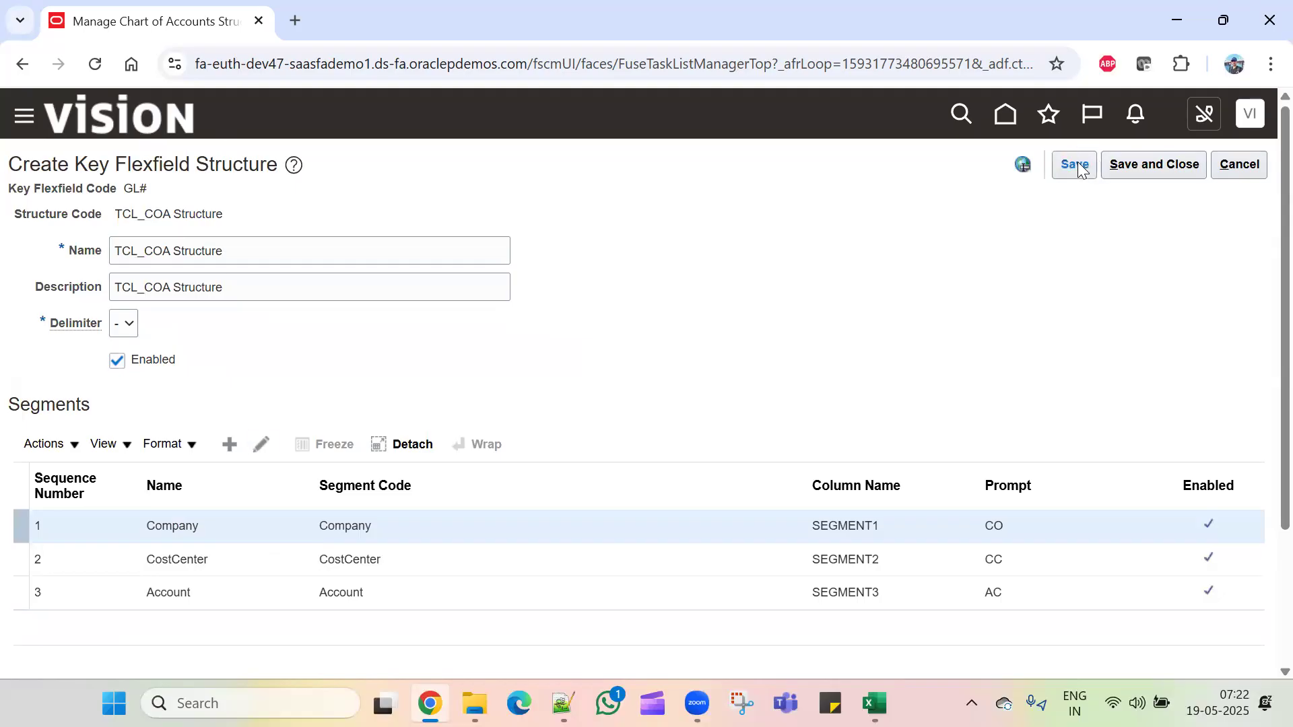
# Step: Save TCL_COA Structure, search structure code TCL to confirm it's enabled, then exit
pyautogui.click(1146, 164)
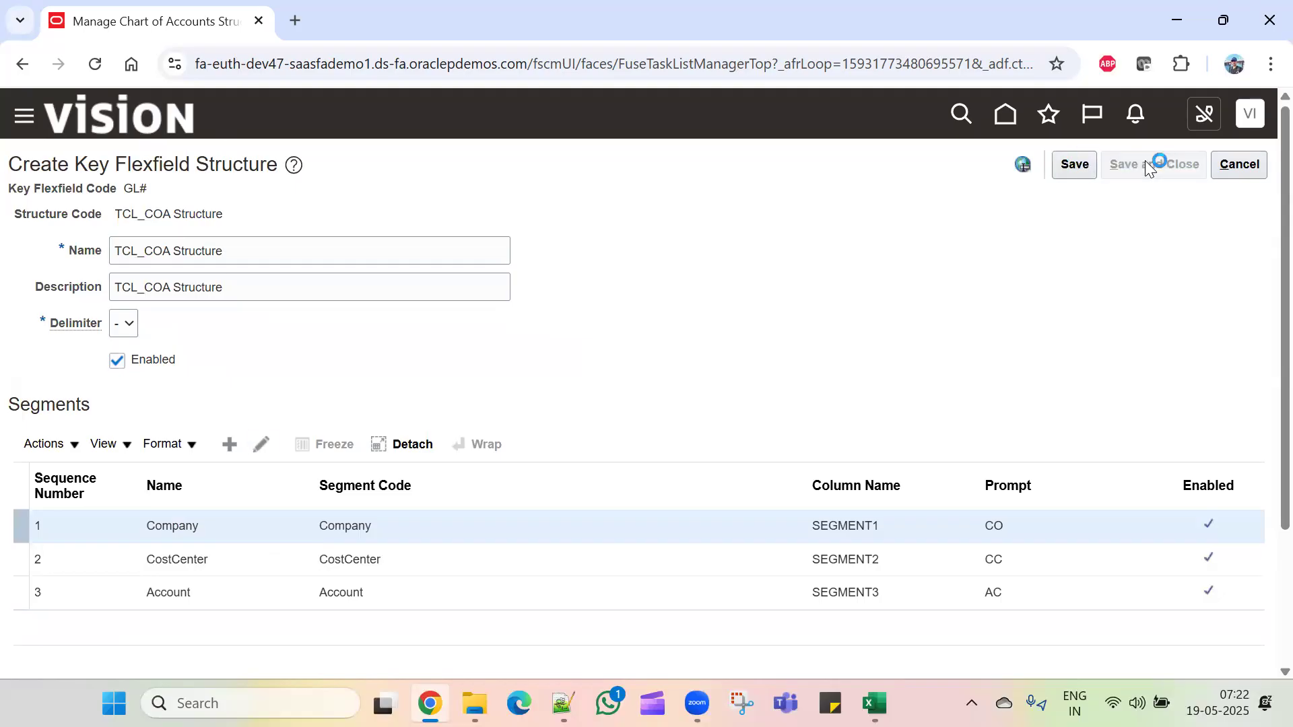
pyautogui.click(235, 254)
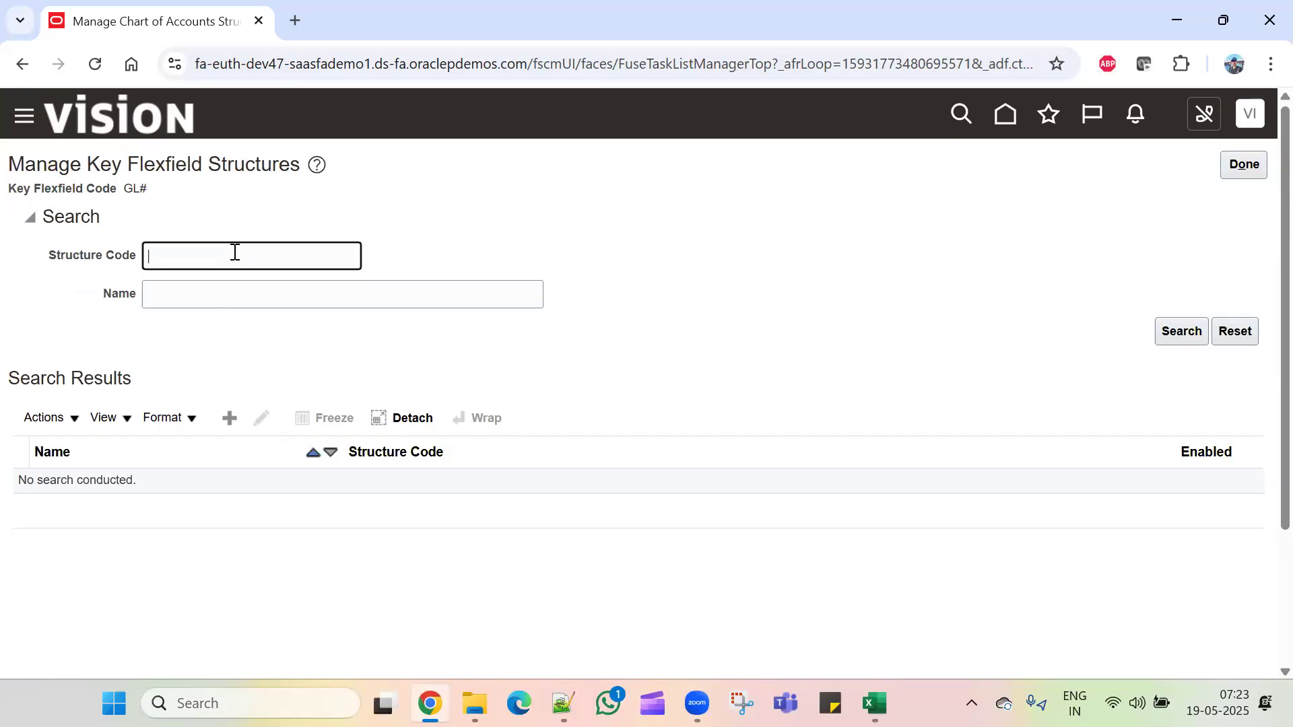
pyautogui.write('TCL')
pyautogui.press('Return')
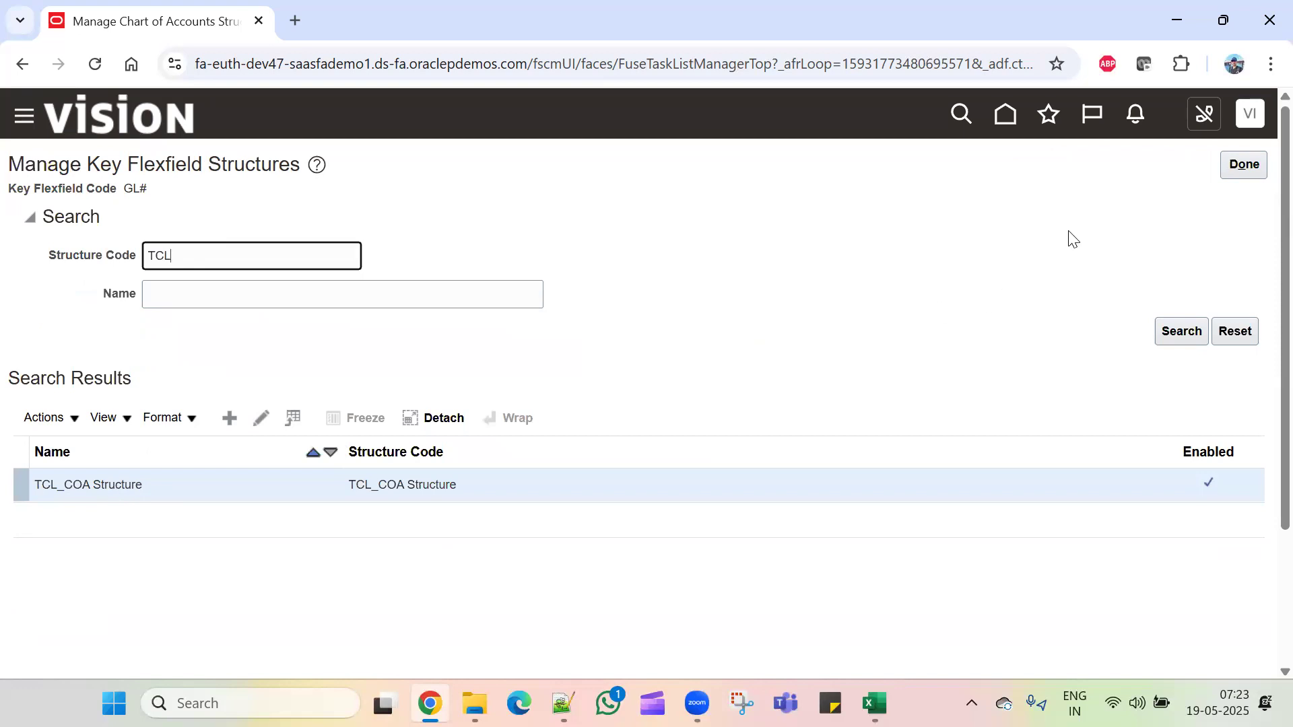
pyautogui.click(1247, 164)
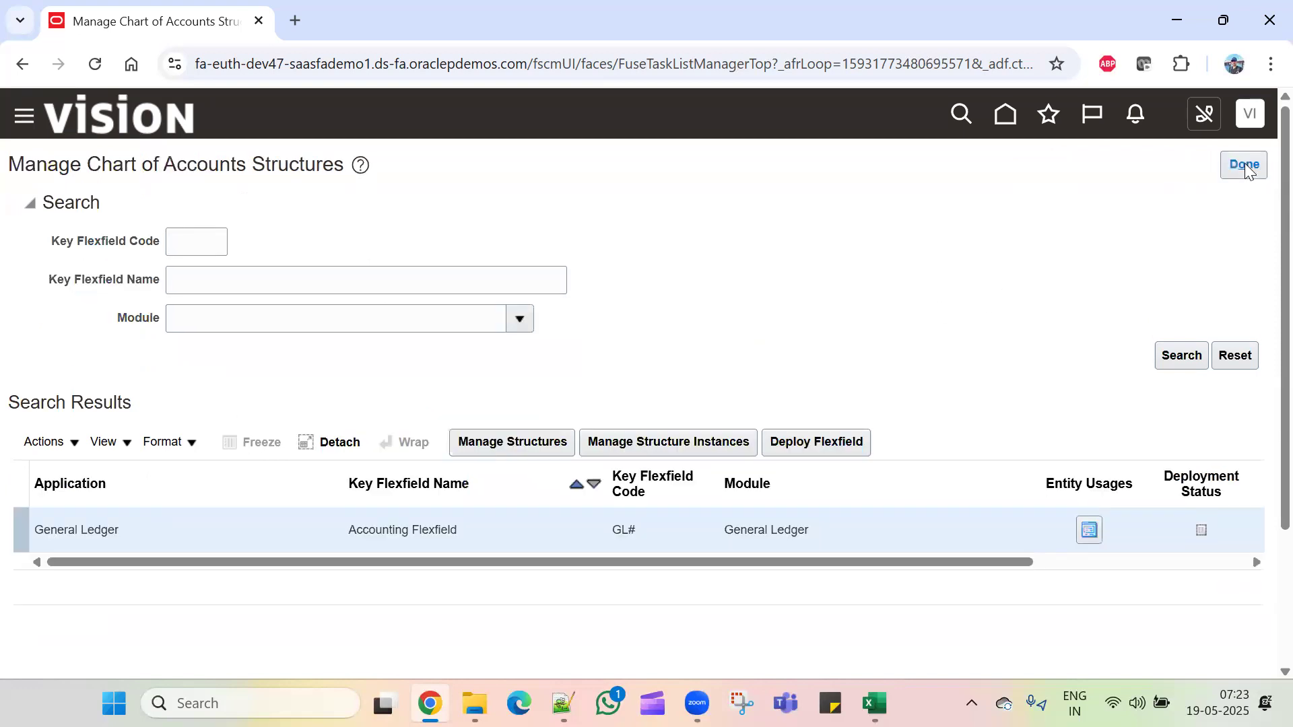
# Step: Create a new structure instance with code, name and description TCL_COA Instance
pyautogui.click(706, 435)
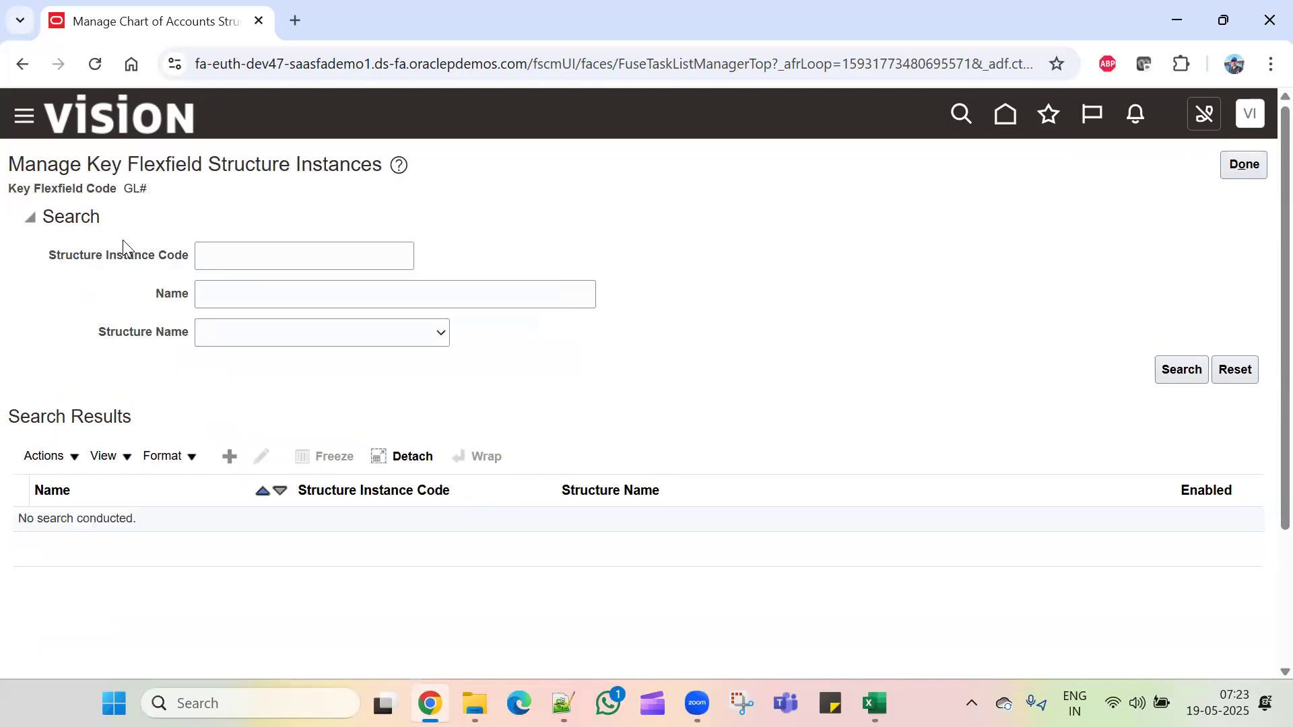
pyautogui.click(228, 456)
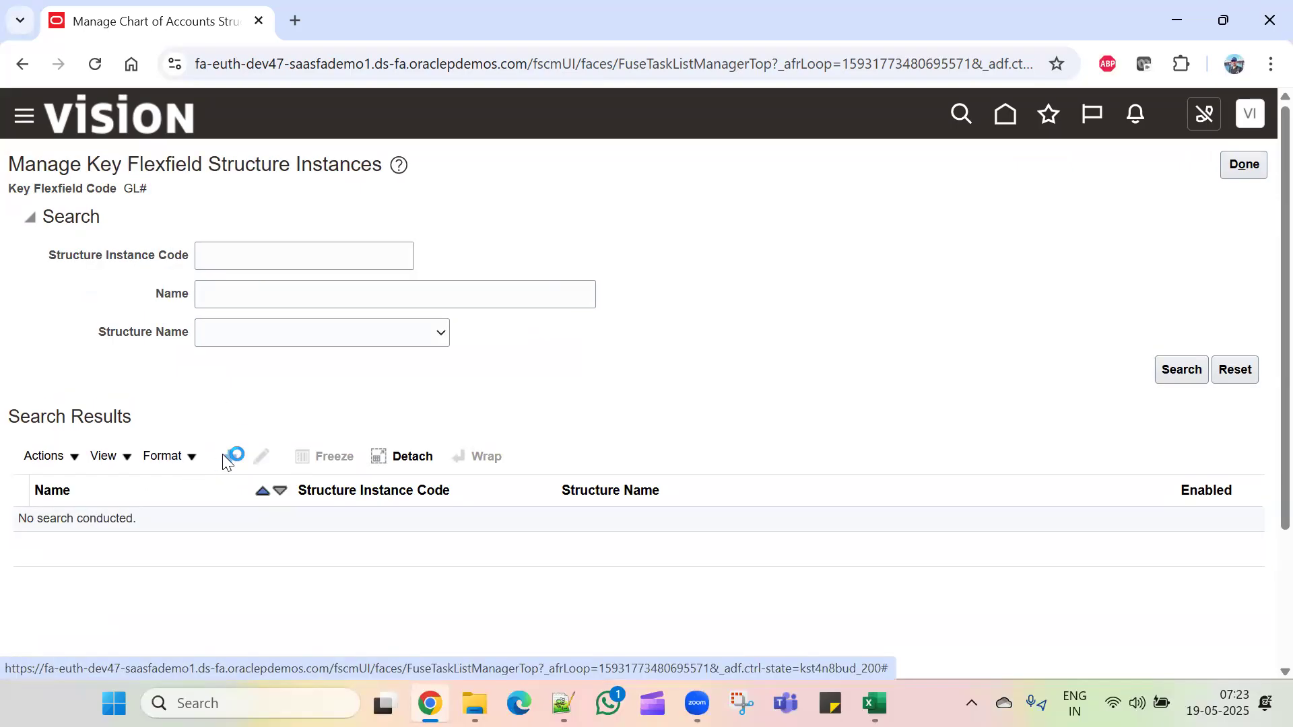
pyautogui.click(258, 232)
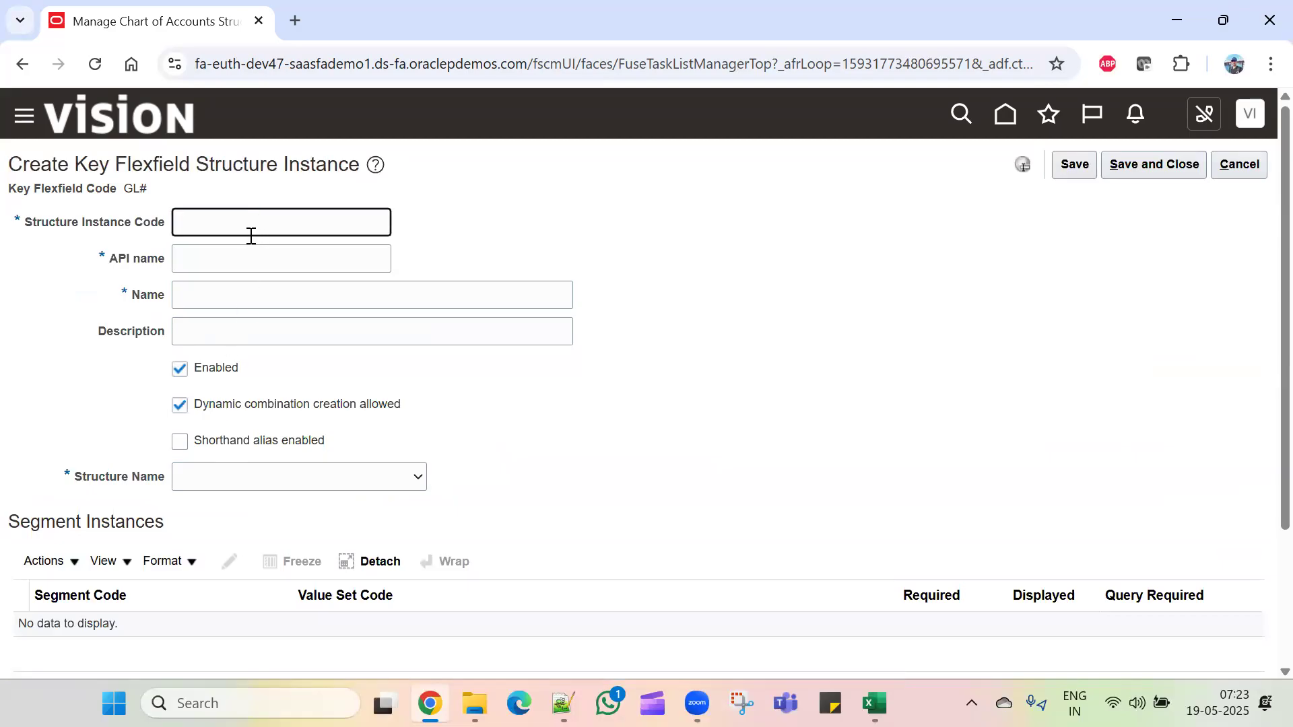
pyautogui.write('TC')
pyautogui.moveTo(297, 221); pyautogui.dragTo(3, 229)
pyautogui.hotkey('ctrl', 'c')
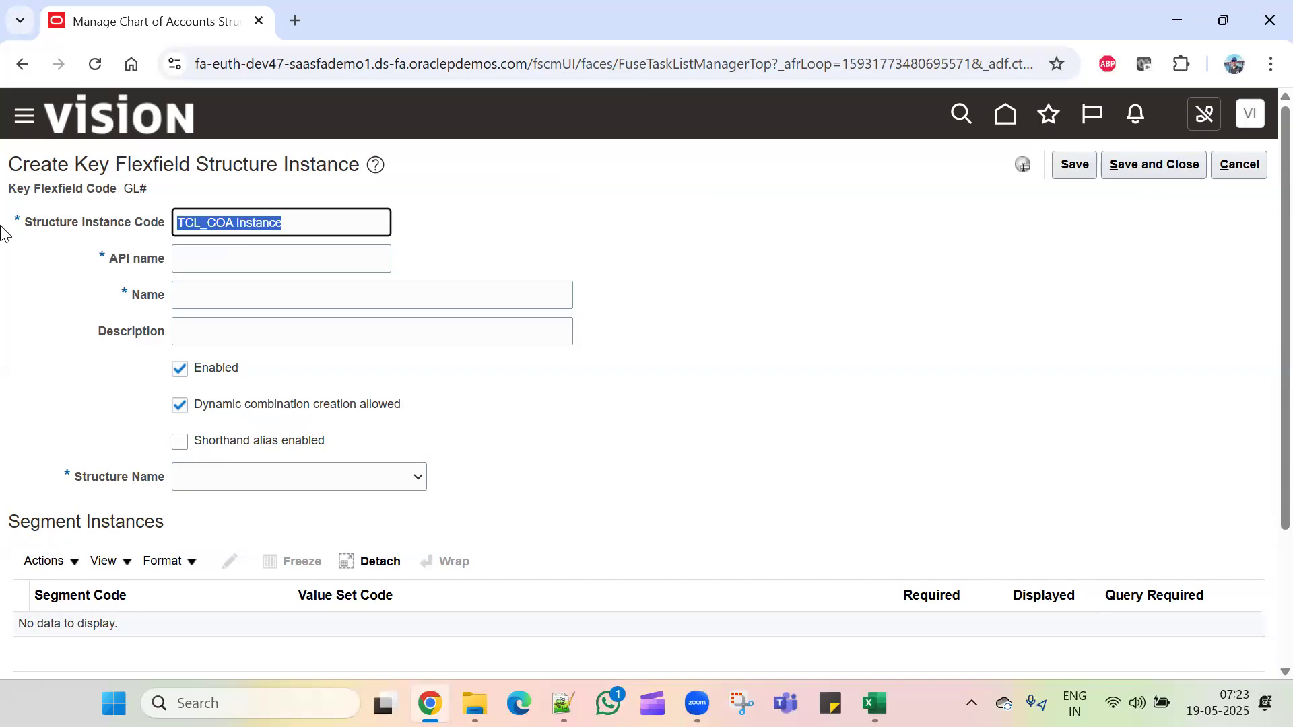
pyautogui.click(231, 294)
pyautogui.hotkey('ctrl', 'v')
pyautogui.click(239, 328)
pyautogui.hotkey('ctrl', 'v')
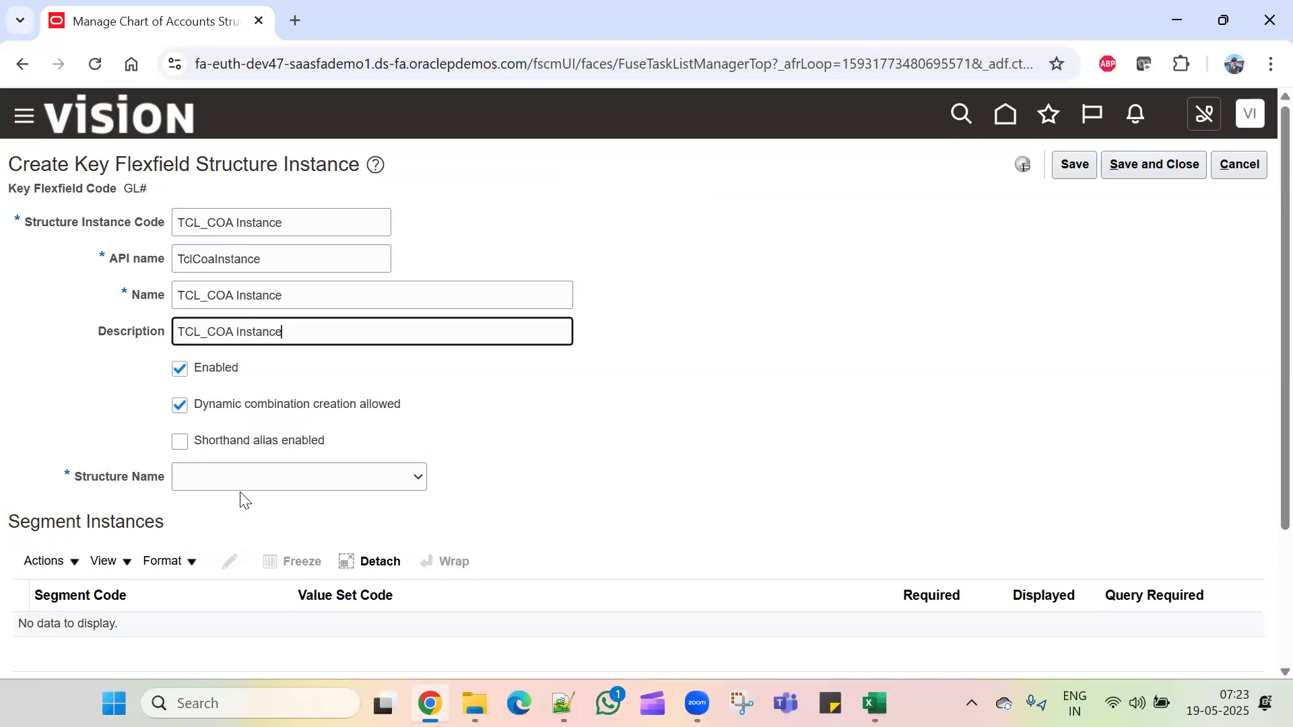
# Step: Select TCL_COA Structure as the instance's structure to bring in its segments
pyautogui.click(303, 476)
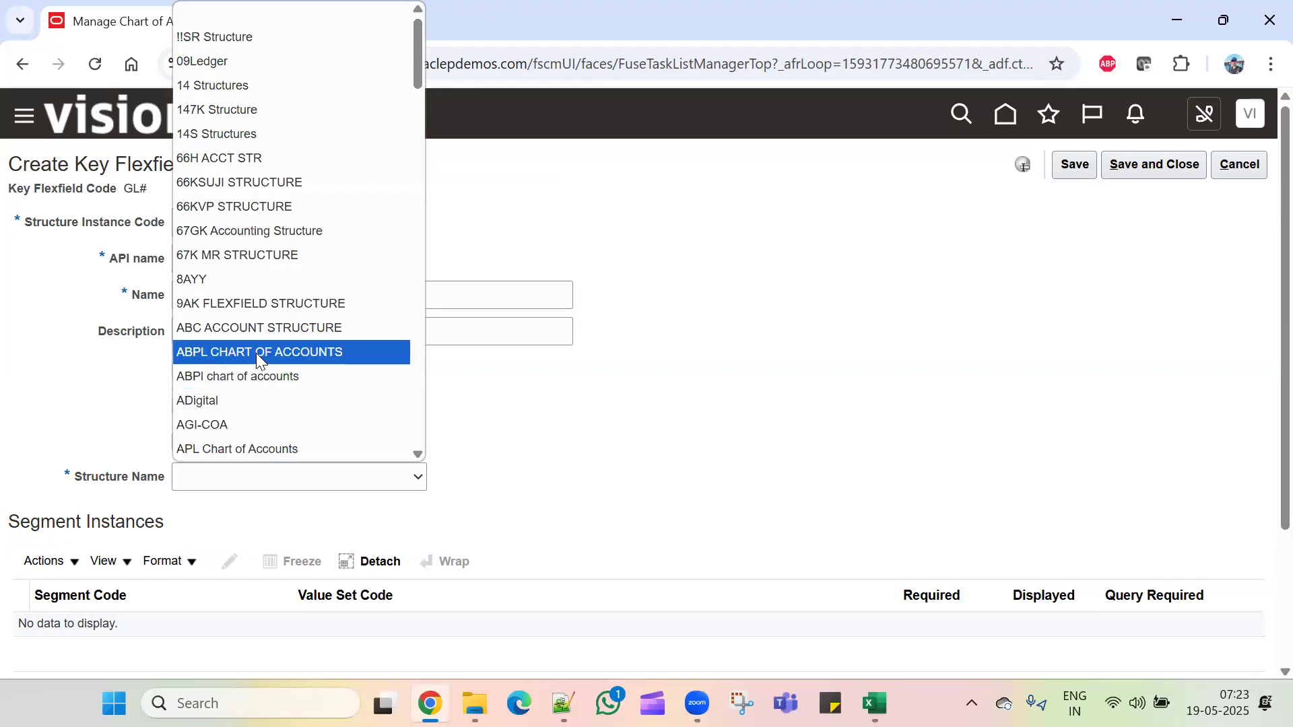
pyautogui.scroll(-10, 256, 353)
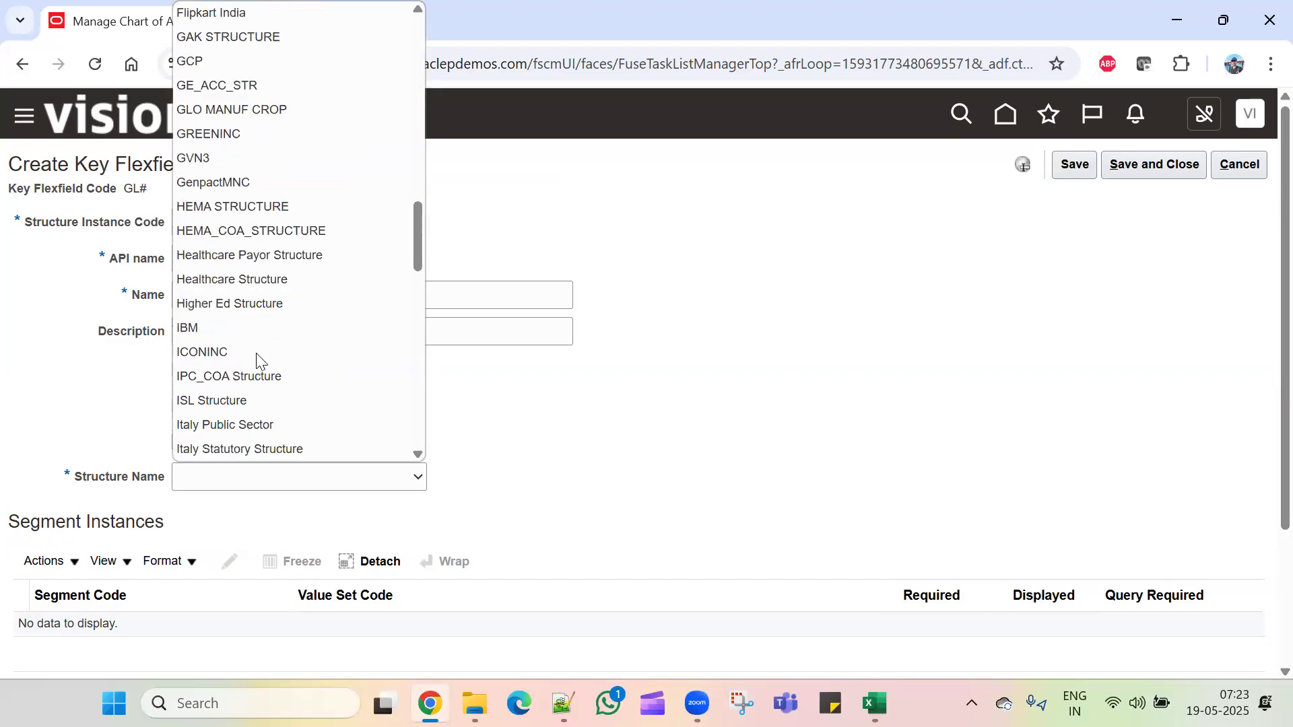
pyautogui.scroll(-3, 257, 355)
pyautogui.scroll(-3, 256, 358)
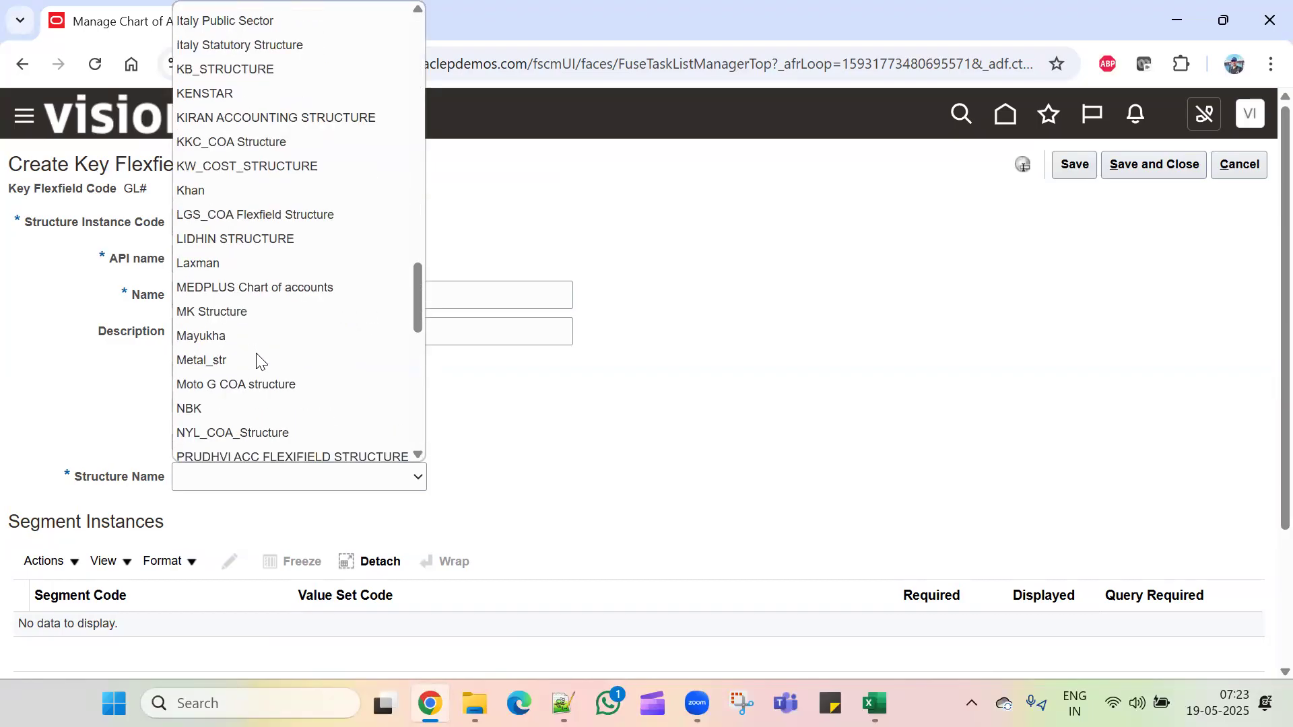
pyautogui.scroll(-6, 326, 378)
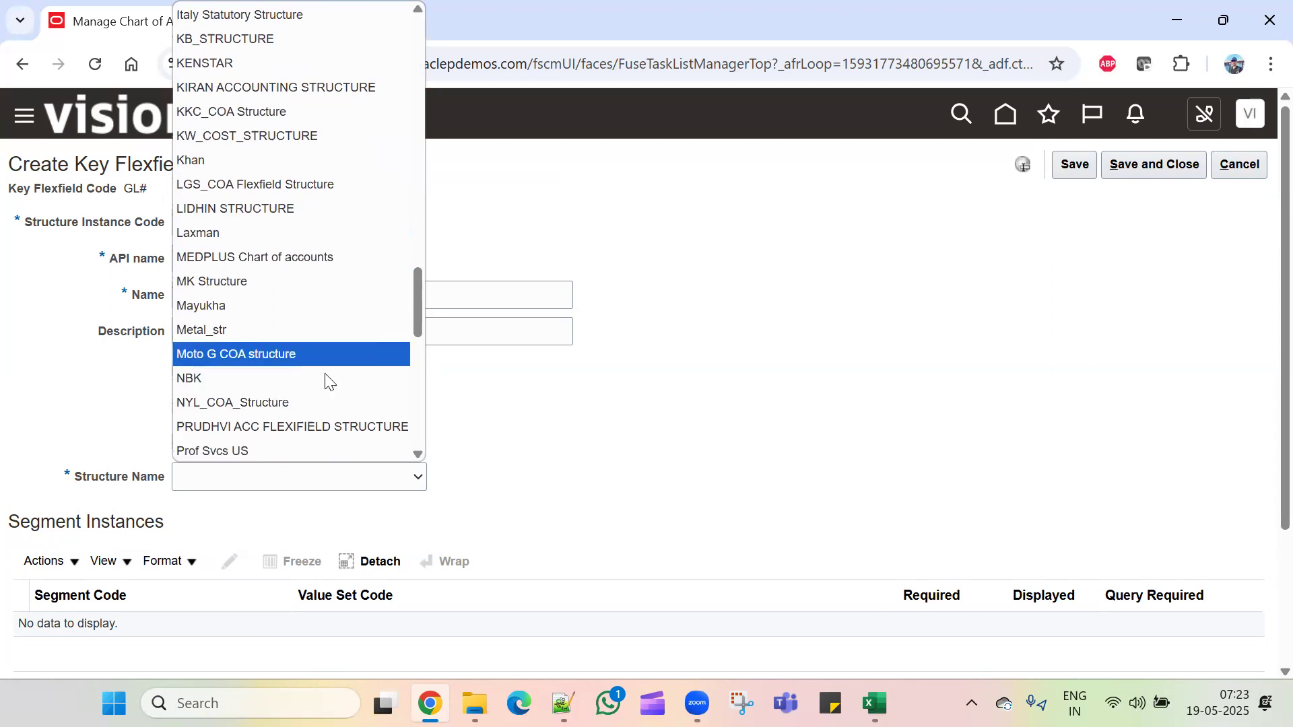
pyautogui.scroll(-4, 326, 378)
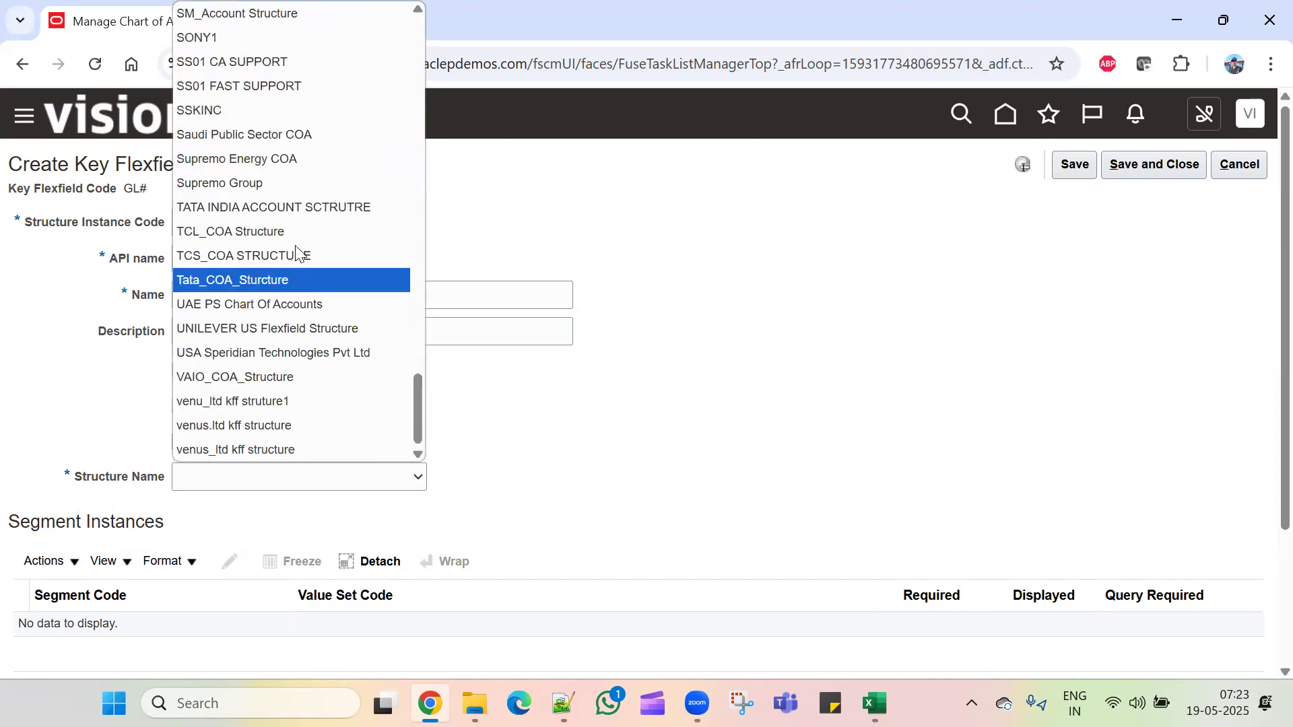
pyautogui.click(240, 231)
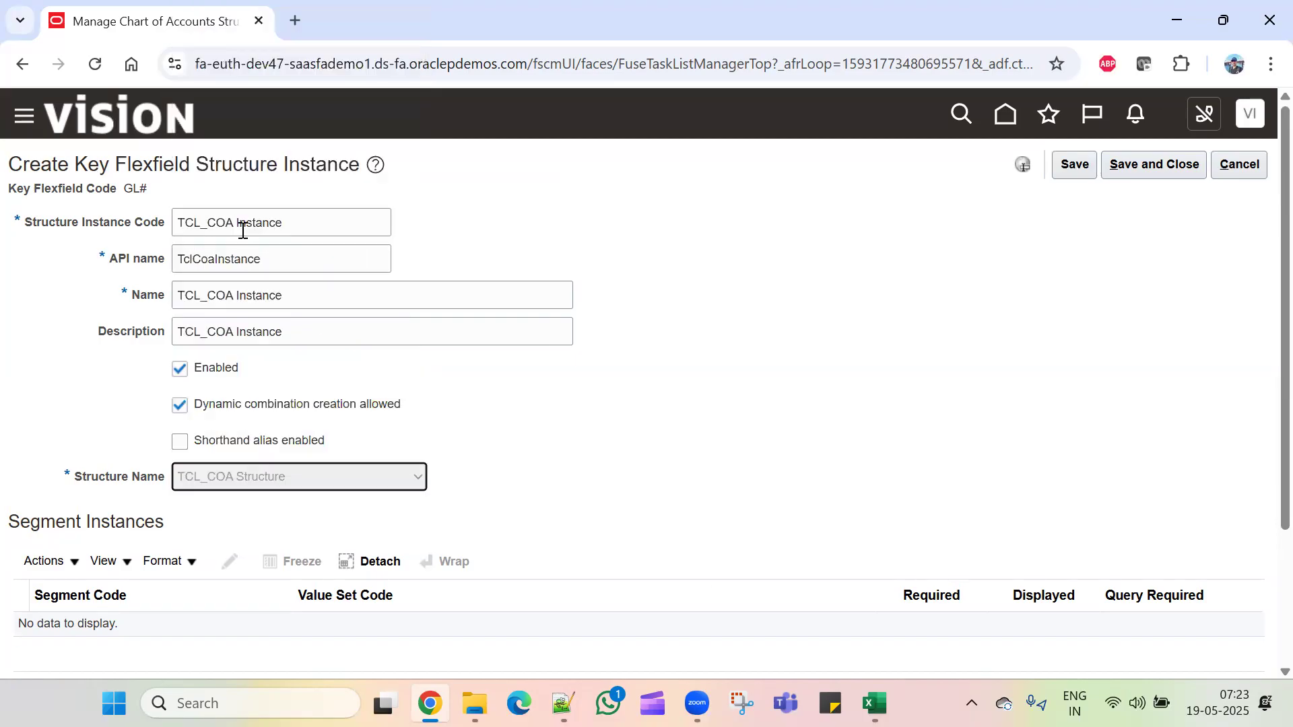
pyautogui.scroll(-3, 687, 450)
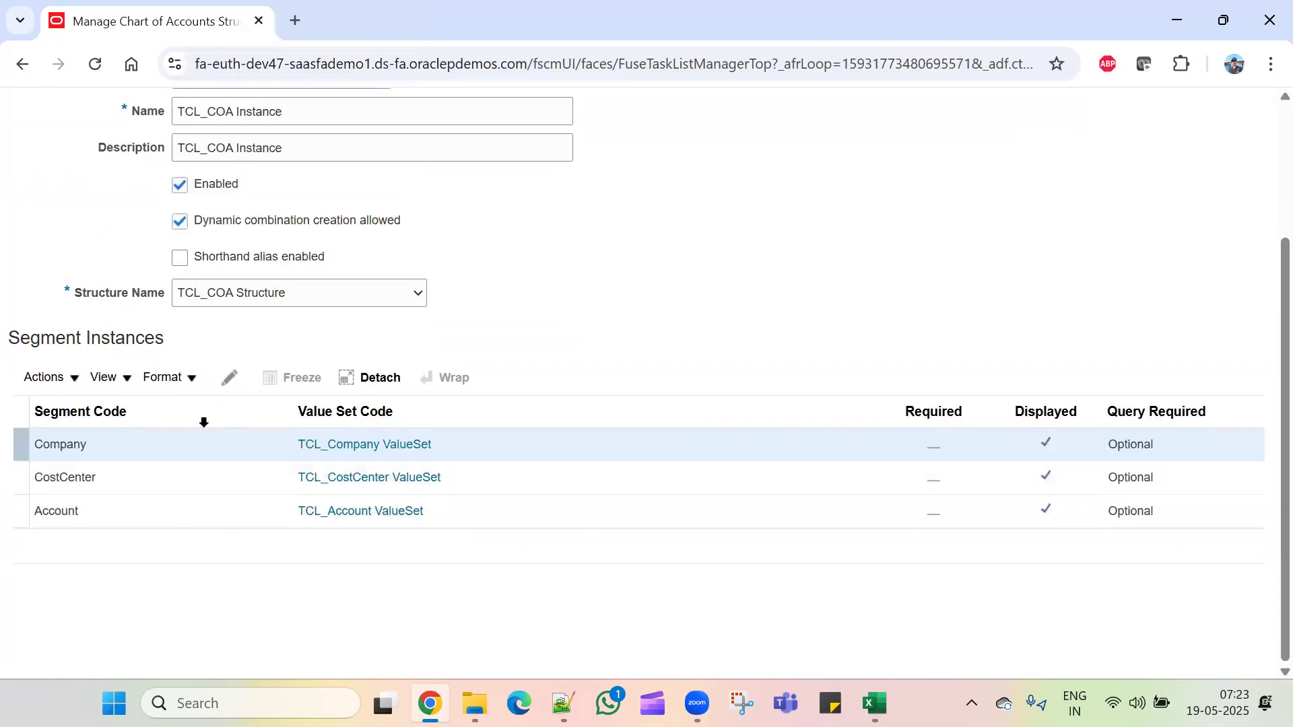
# Step: Mark the Company, CostCenter and Account segment instances as Required
pyautogui.click(230, 375)
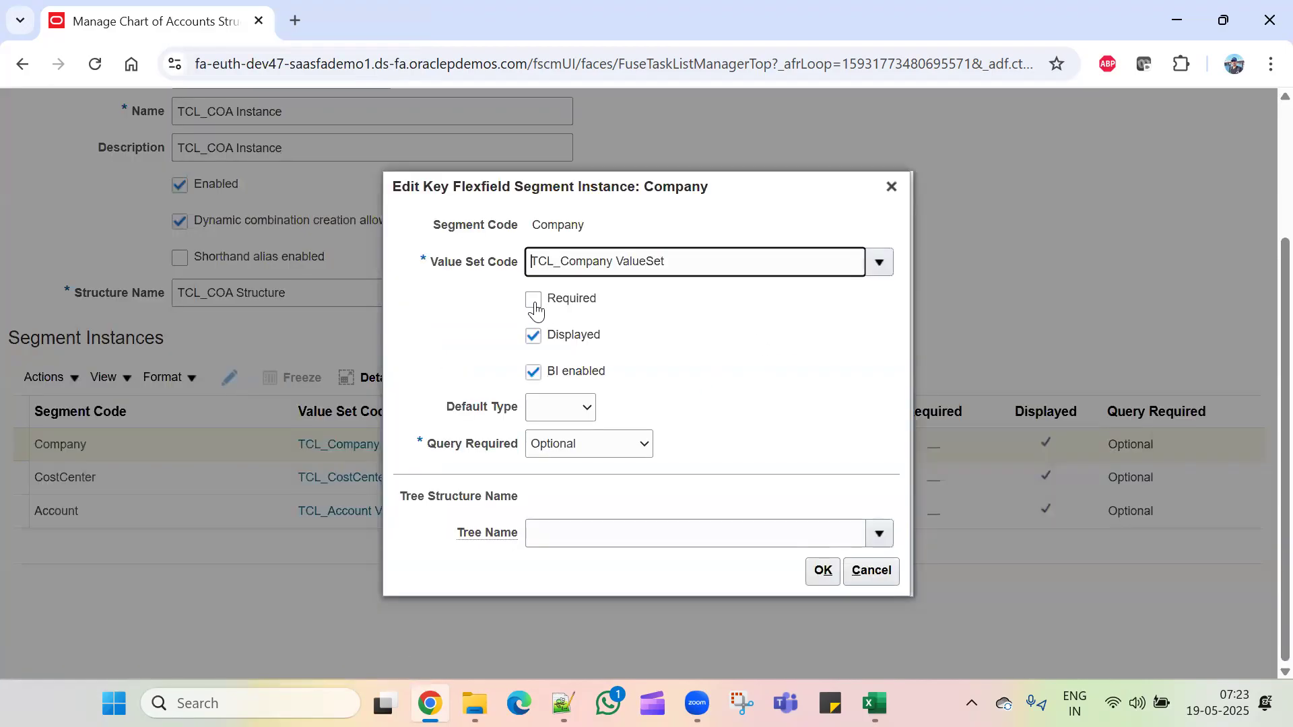
pyautogui.click(534, 299)
pyautogui.click(820, 571)
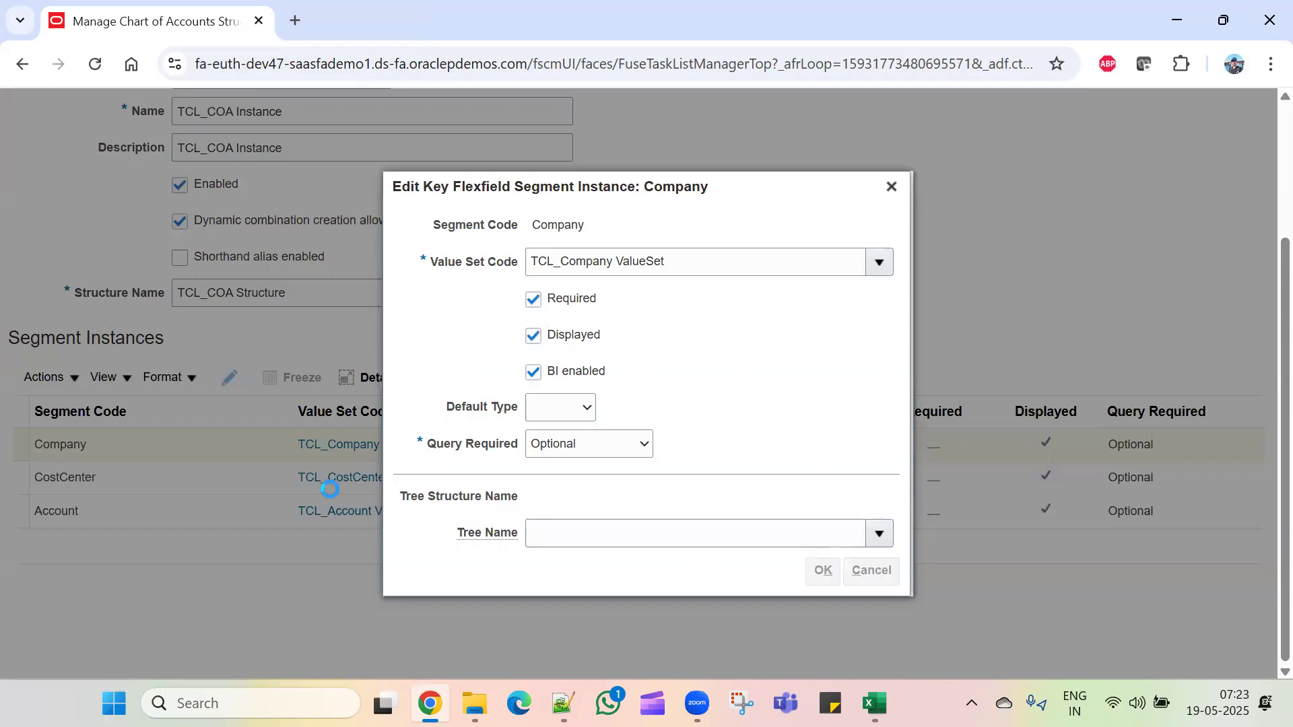
pyautogui.click(225, 477)
pyautogui.click(230, 377)
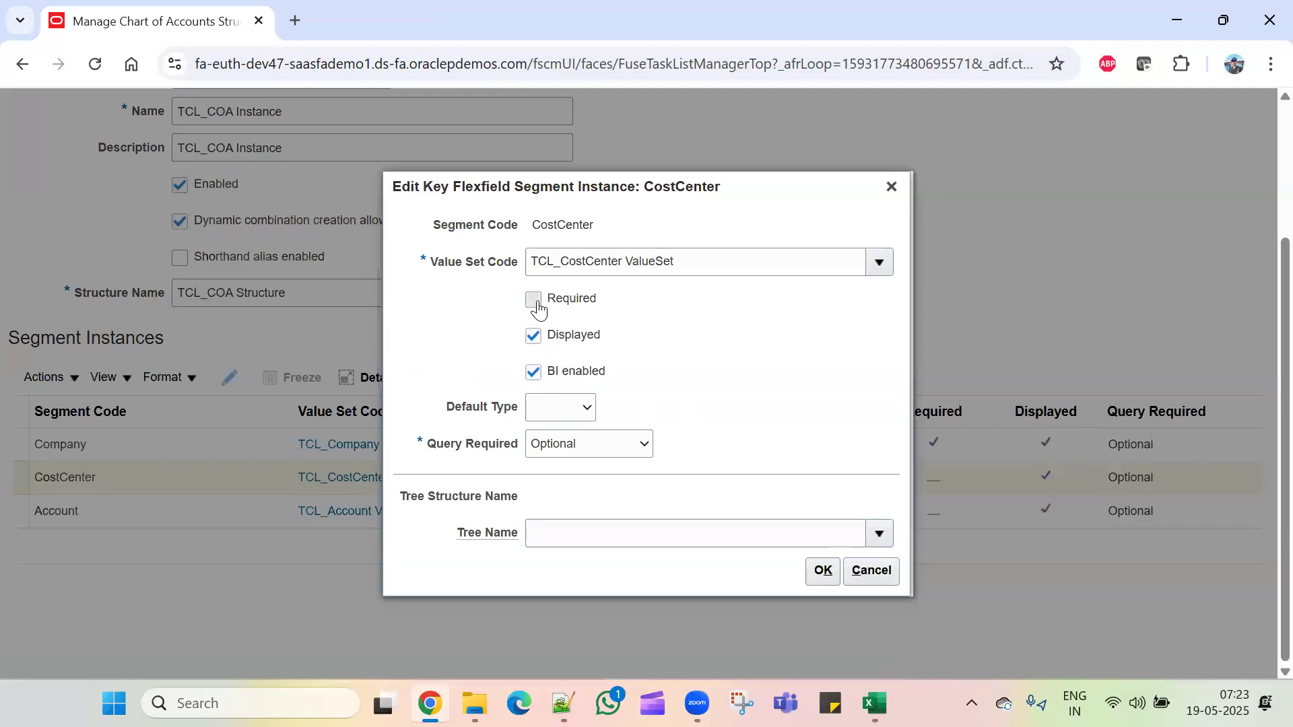
pyautogui.click(533, 299)
pyautogui.click(824, 570)
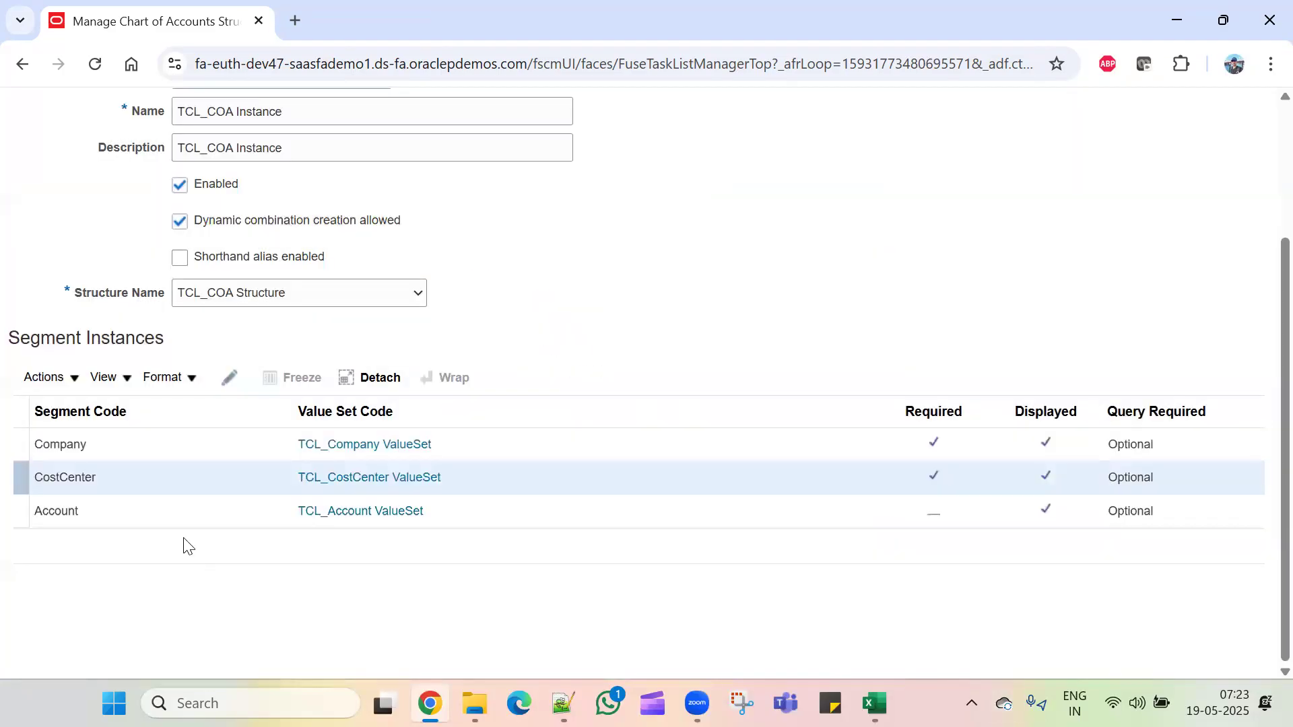
pyautogui.click(182, 511)
pyautogui.click(229, 377)
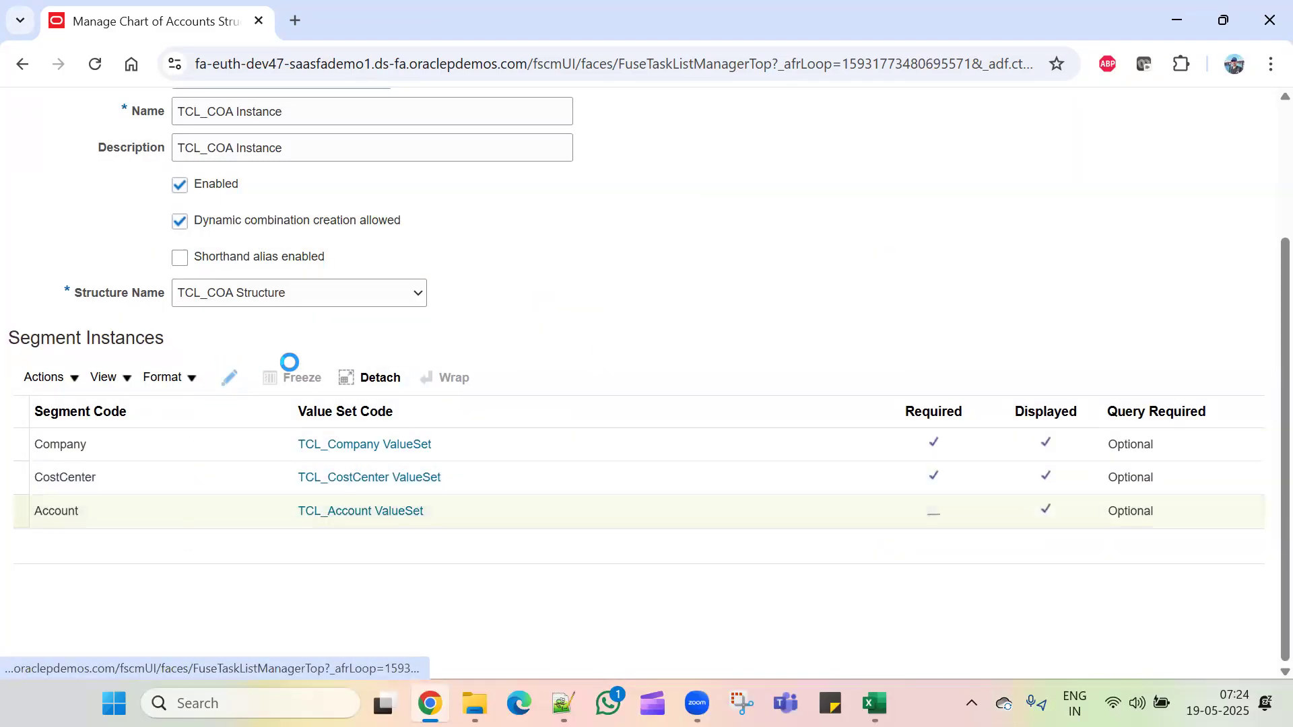
pyautogui.click(539, 304)
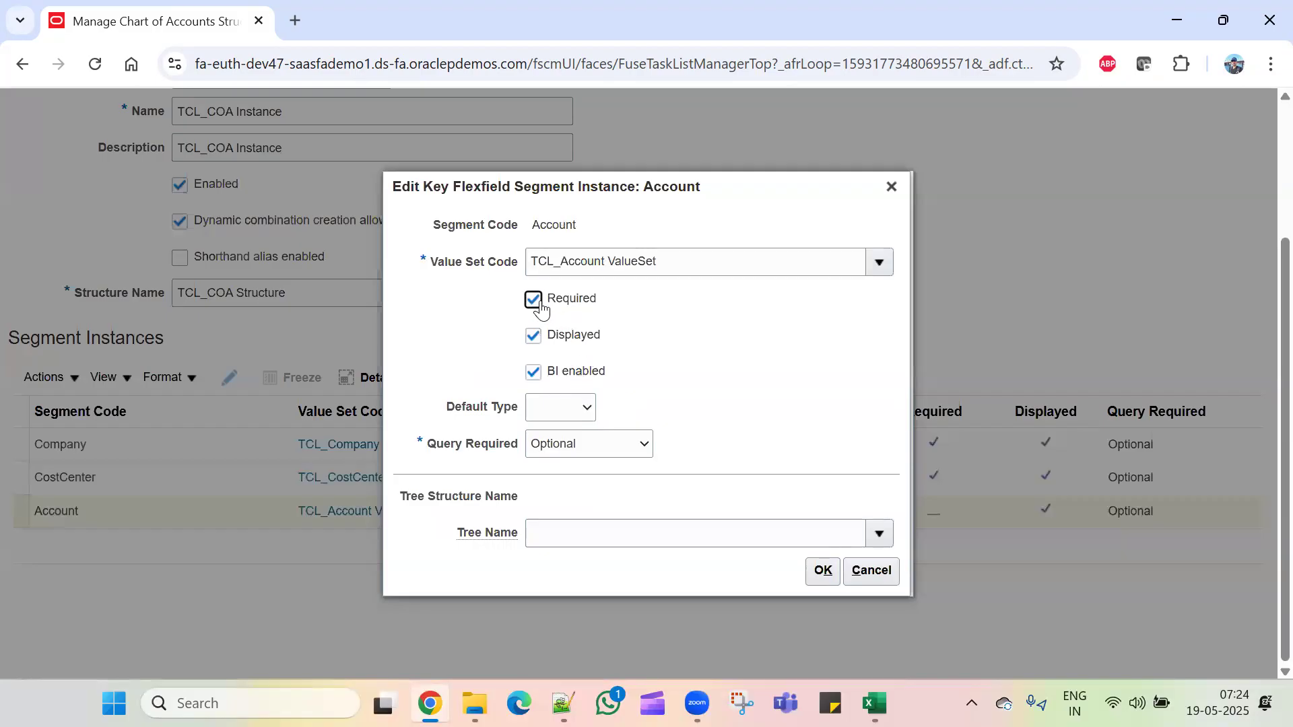
pyautogui.click(823, 571)
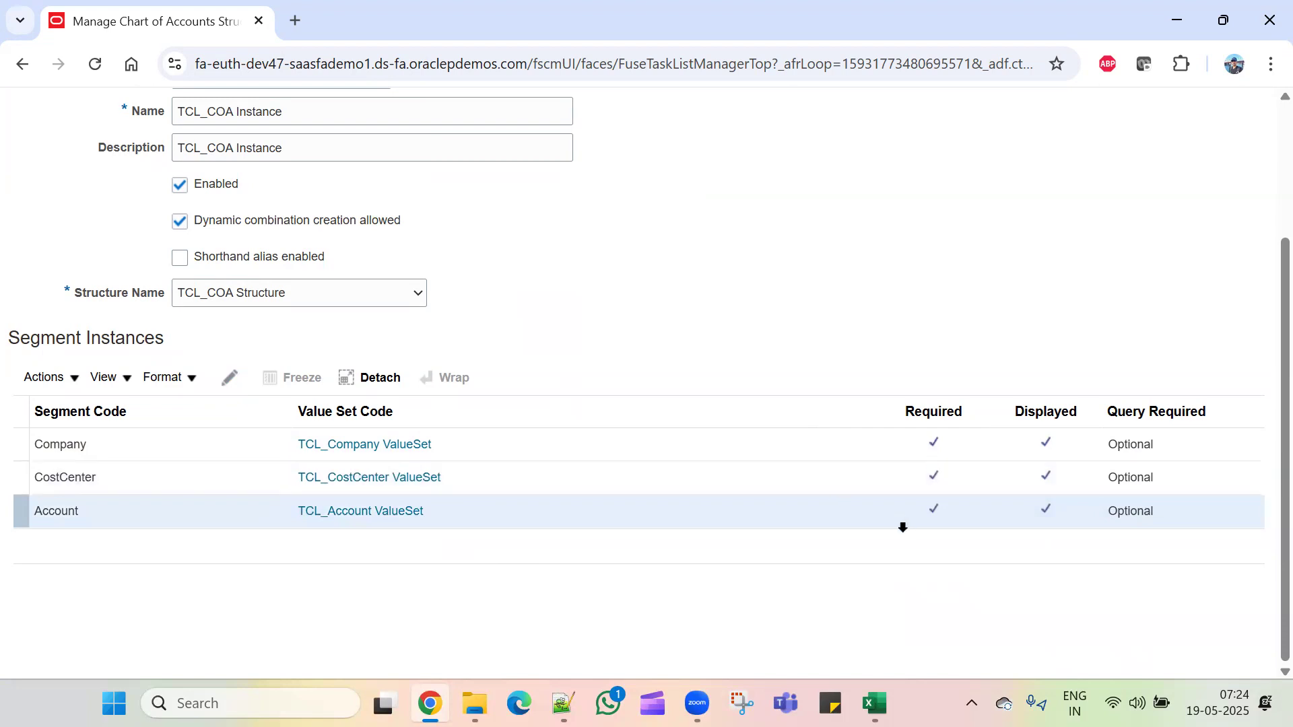
# Step: Save TCL_COA Instance and close the form
pyautogui.scroll(3, 928, 282)
pyautogui.click(1074, 165)
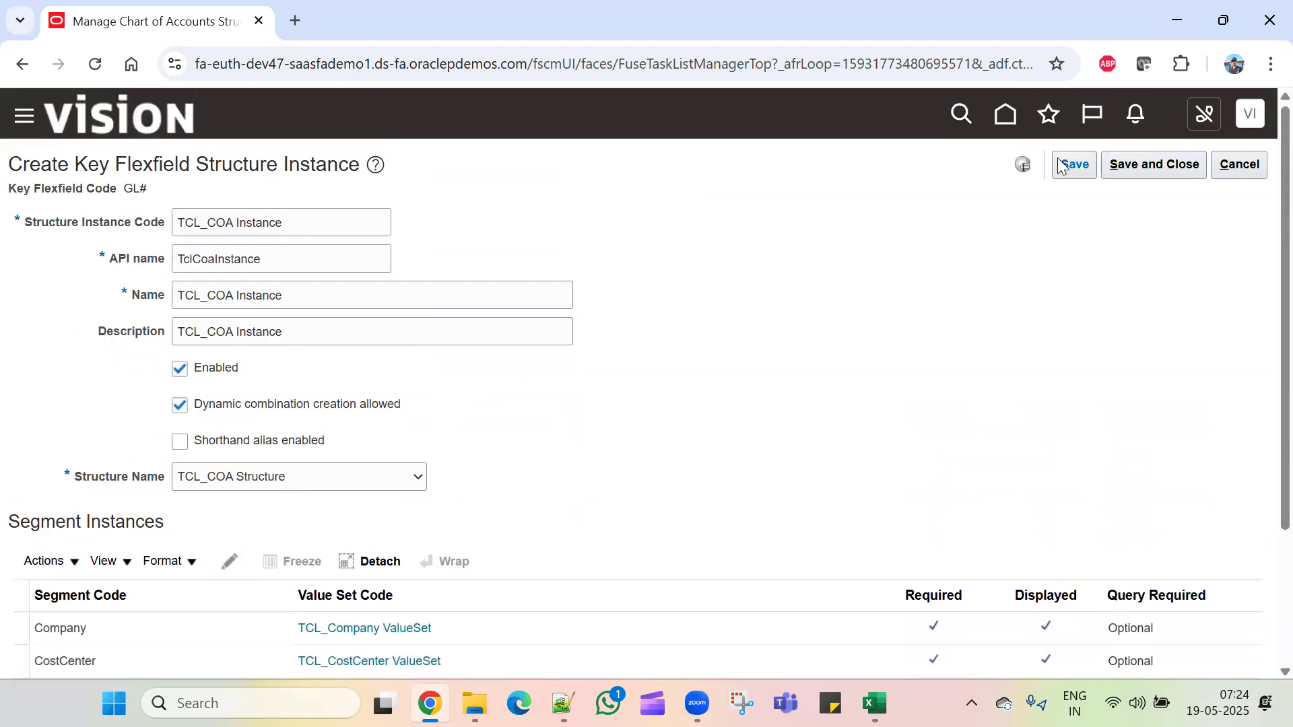
pyautogui.click(1134, 168)
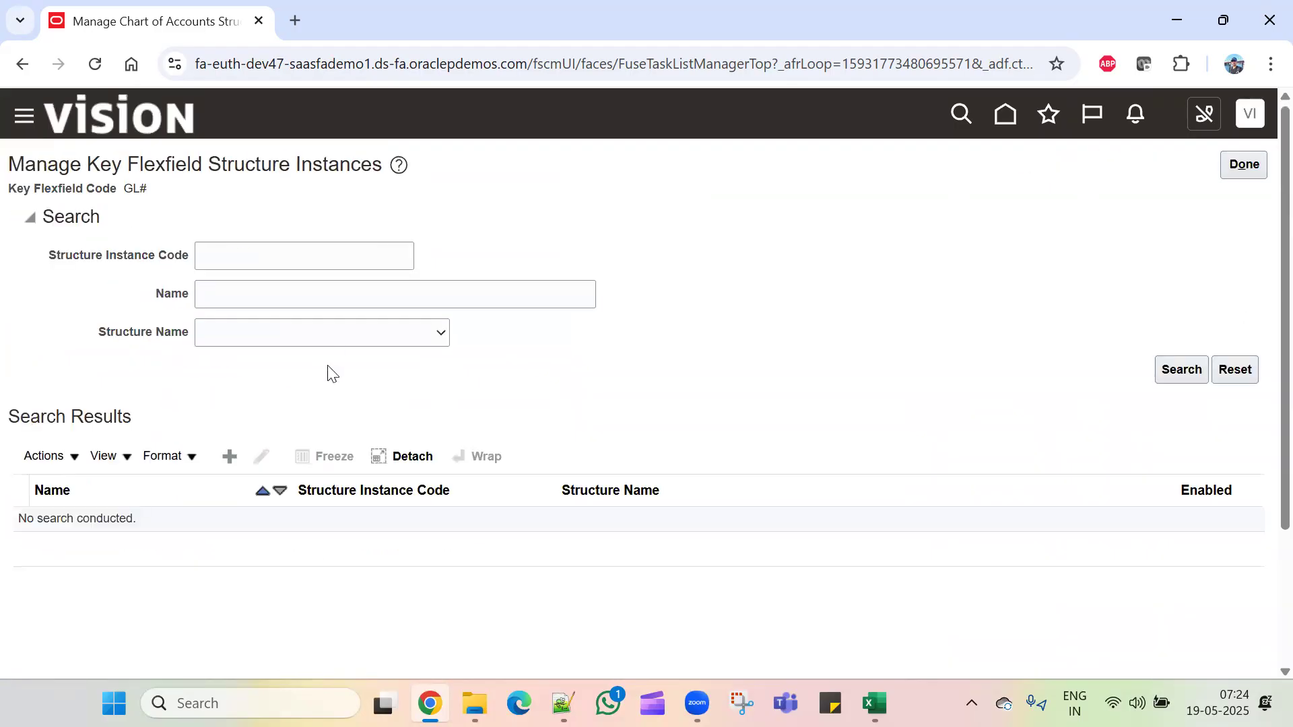
# Step: Deploy the General Ledger GL# Accounting Flexfield, then switch to the Excel checklist
pyautogui.click(1235, 169)
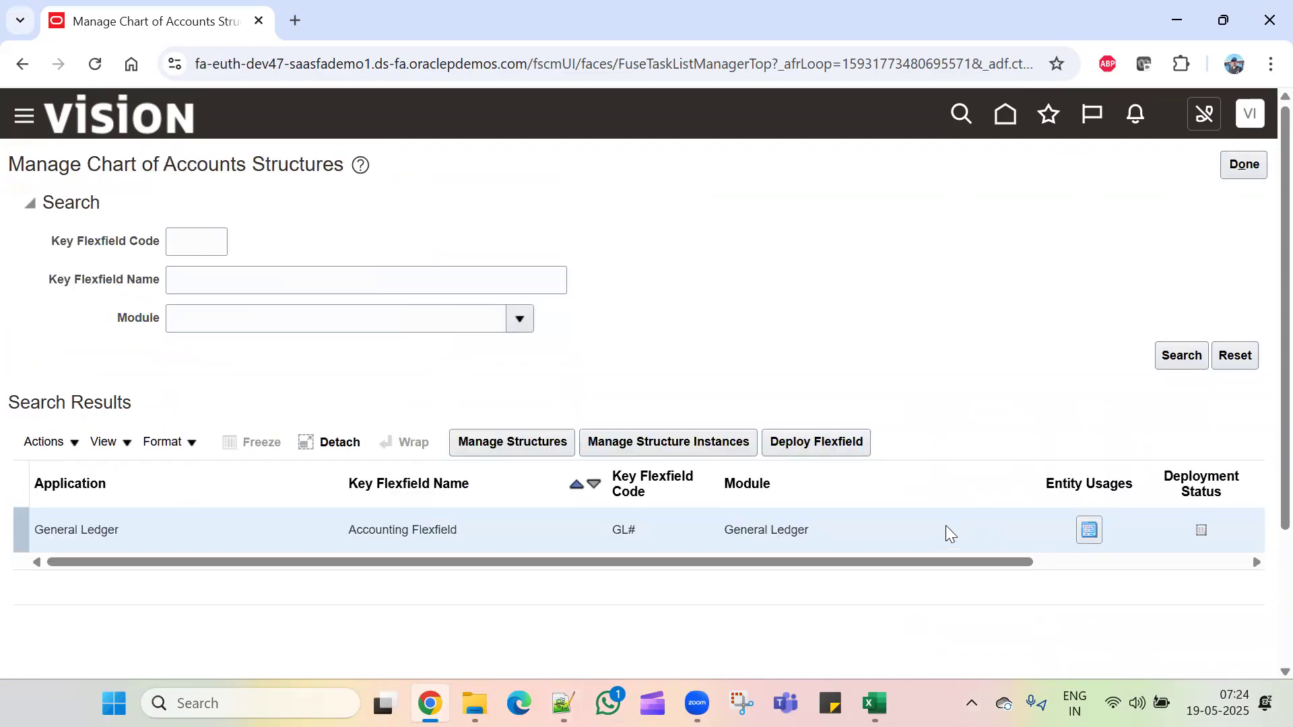
pyautogui.click(797, 445)
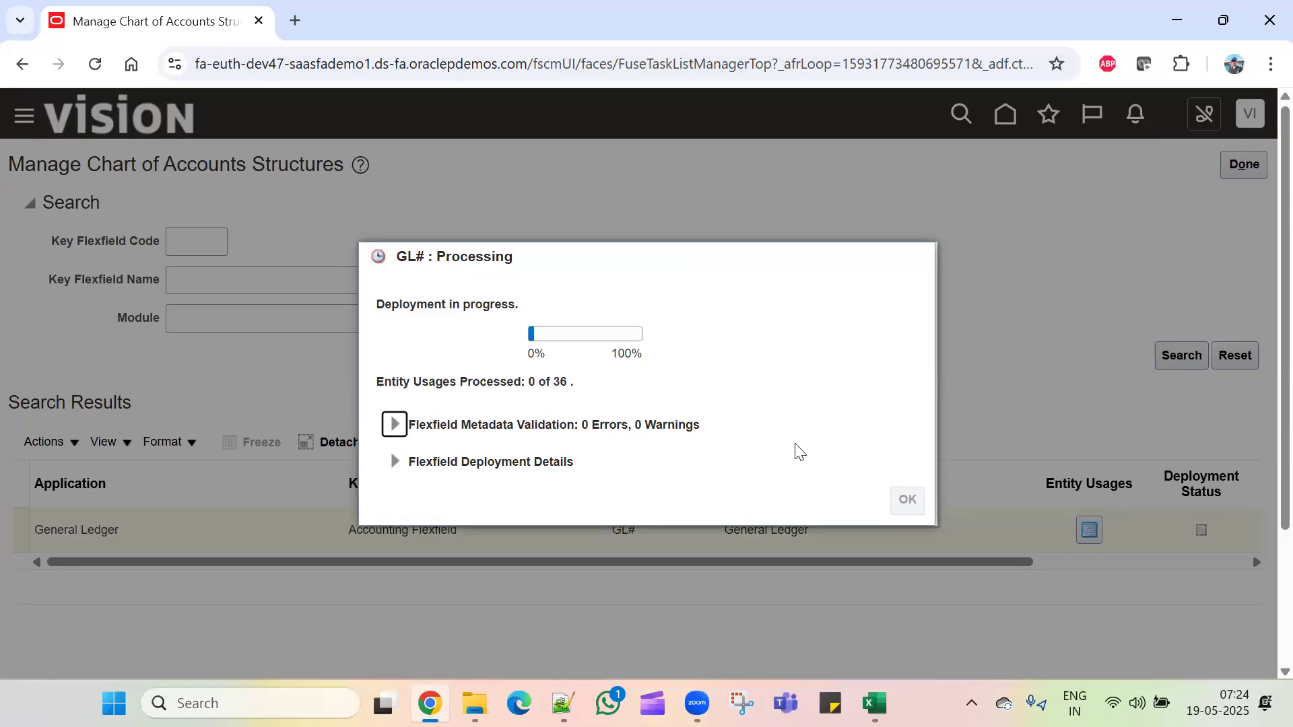
pyautogui.hotkey('alt', 'Tab')
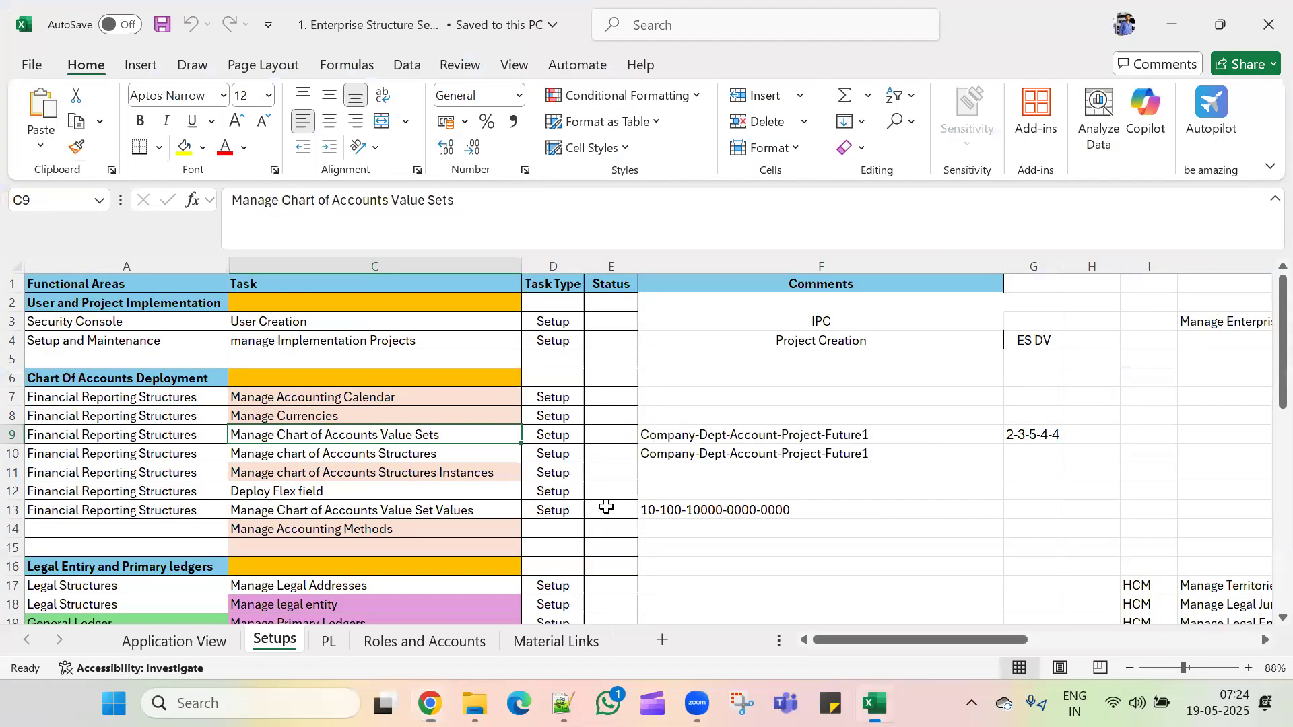
pyautogui.click(441, 455)
pyautogui.click(462, 478)
pyautogui.click(465, 493)
pyautogui.click(486, 513)
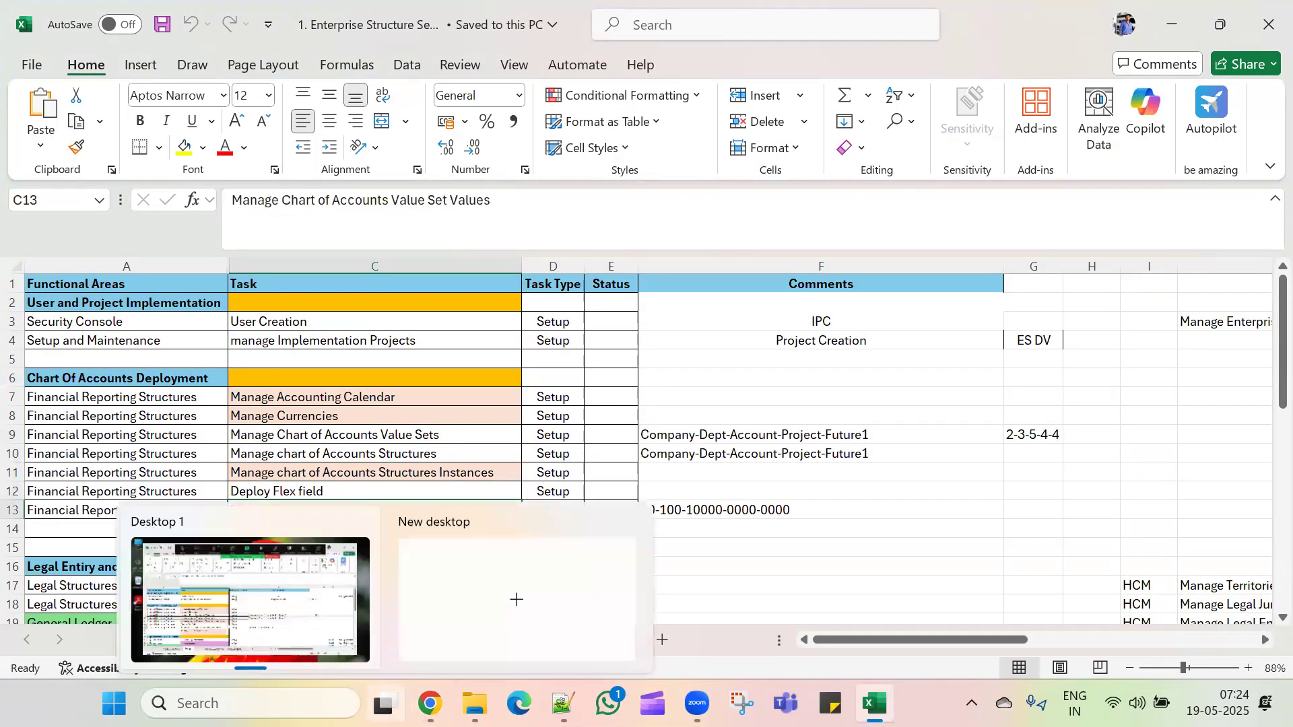
pyautogui.click(430, 703)
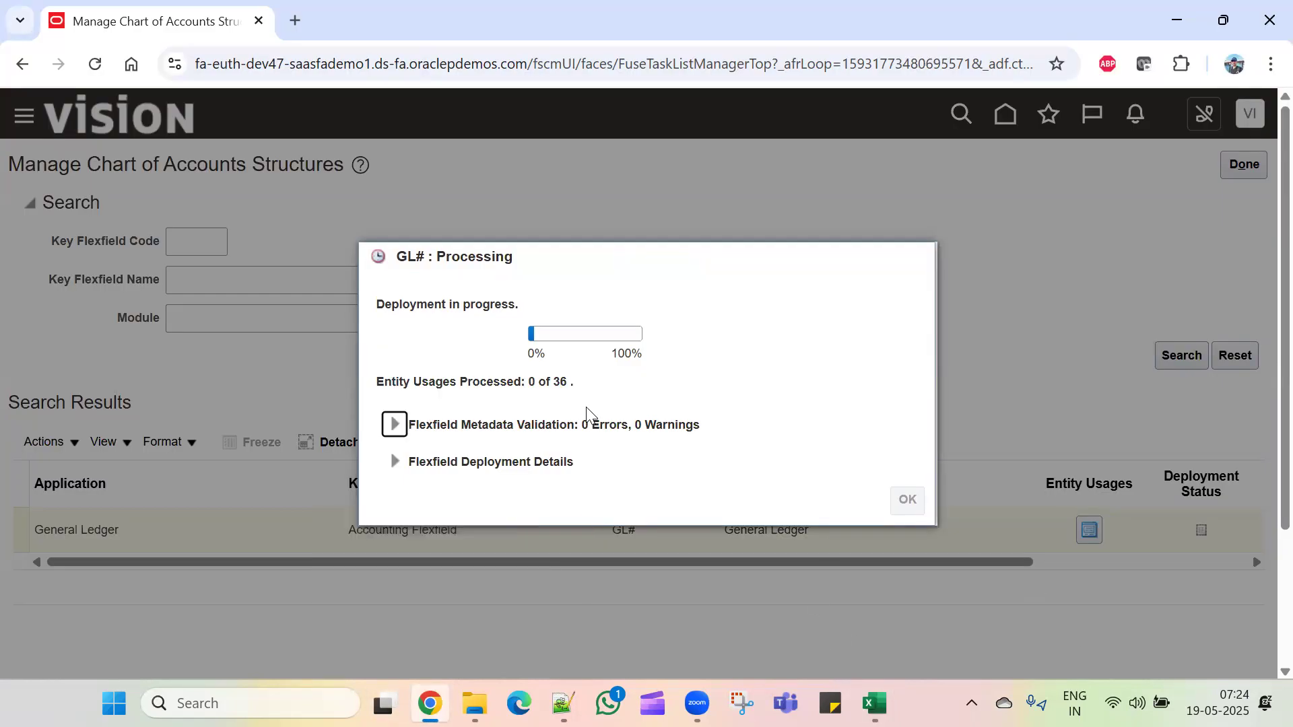
pyautogui.hotkey('alt', 'Tab')
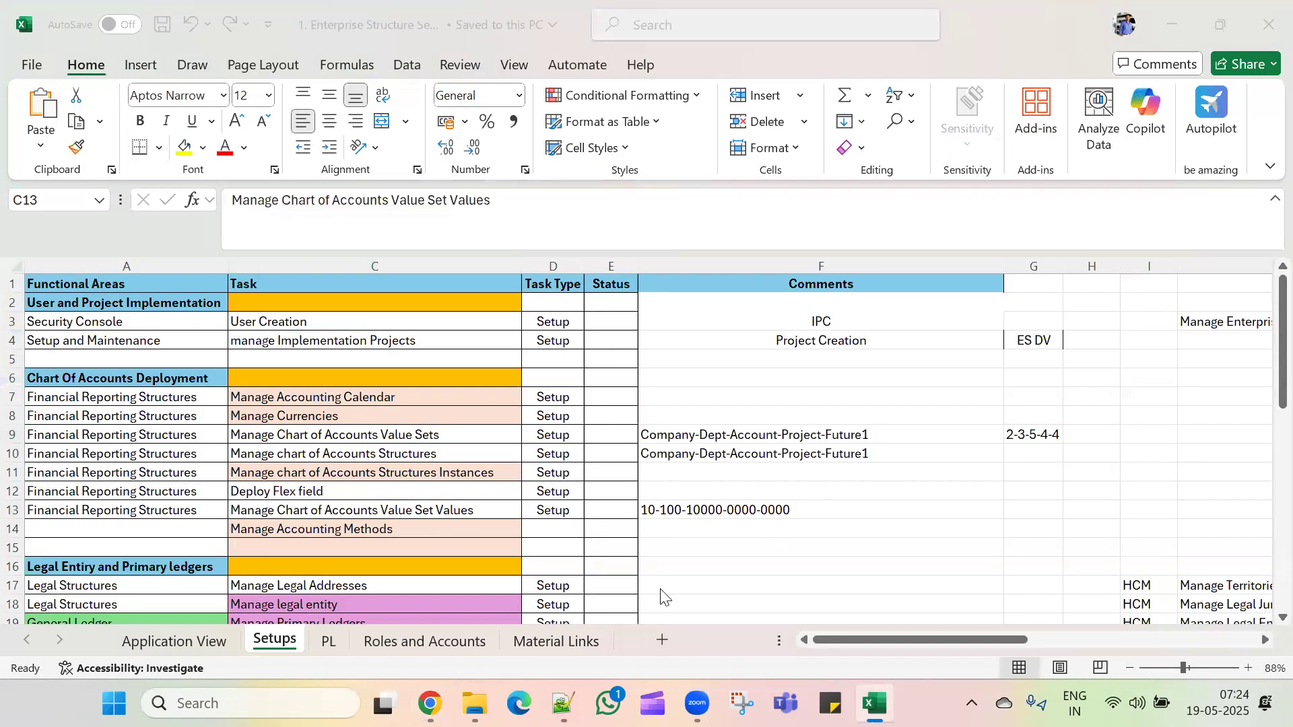
# Step: Open the saved Fusion link in a new tab and go to Setup and Maintenance, confirming GL# deployment at 8 of 36
pyautogui.hotkey('alt', 'Tab')
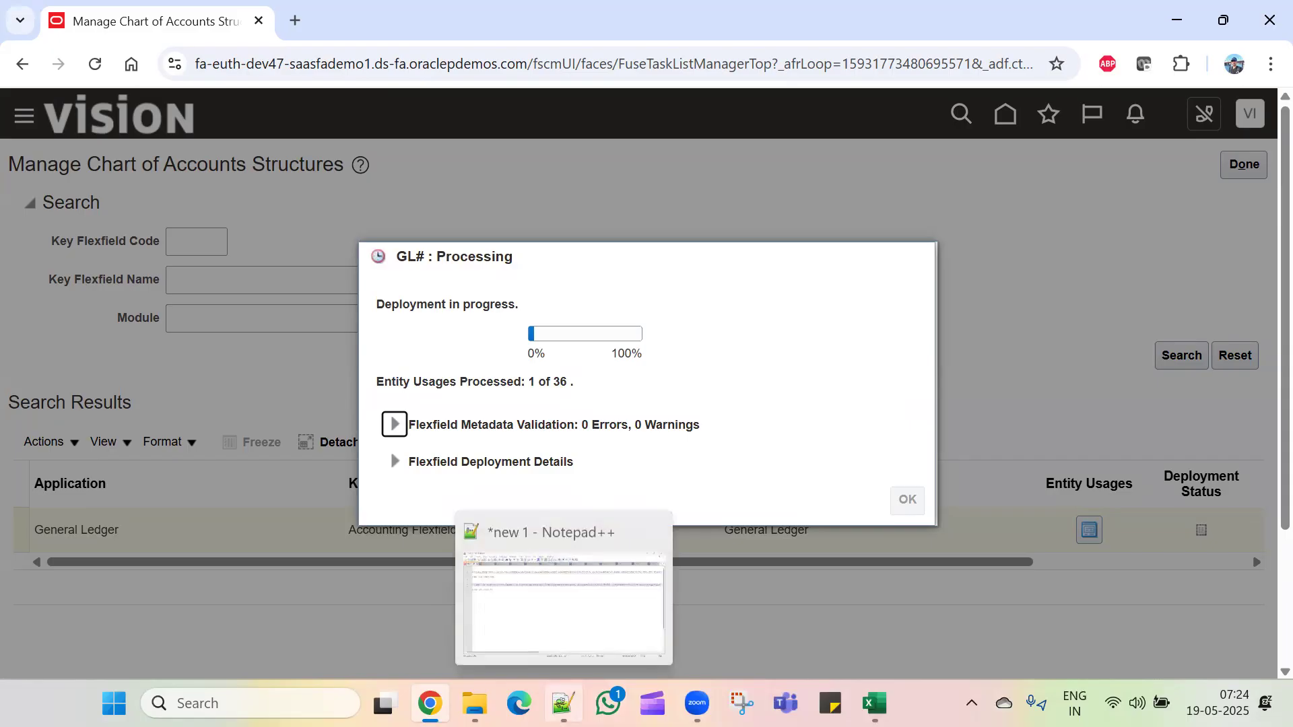
pyautogui.click(562, 703)
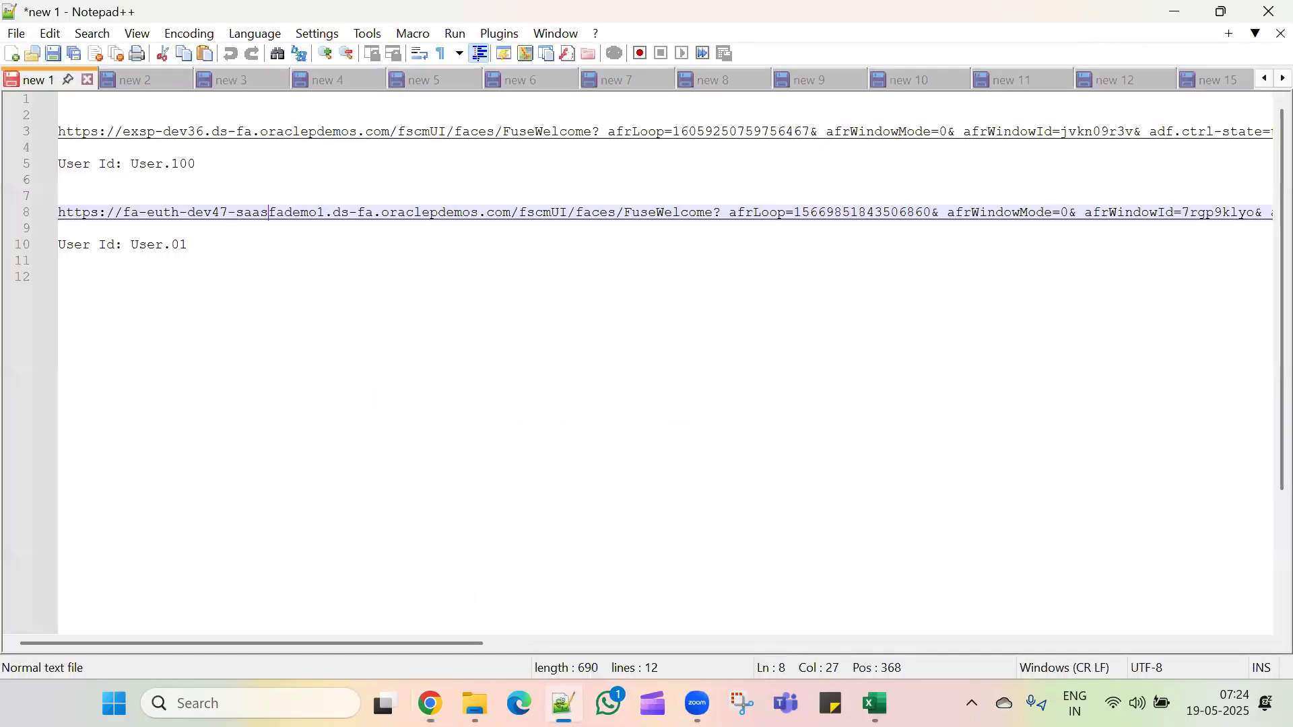
pyautogui.doubleClick(272, 215)
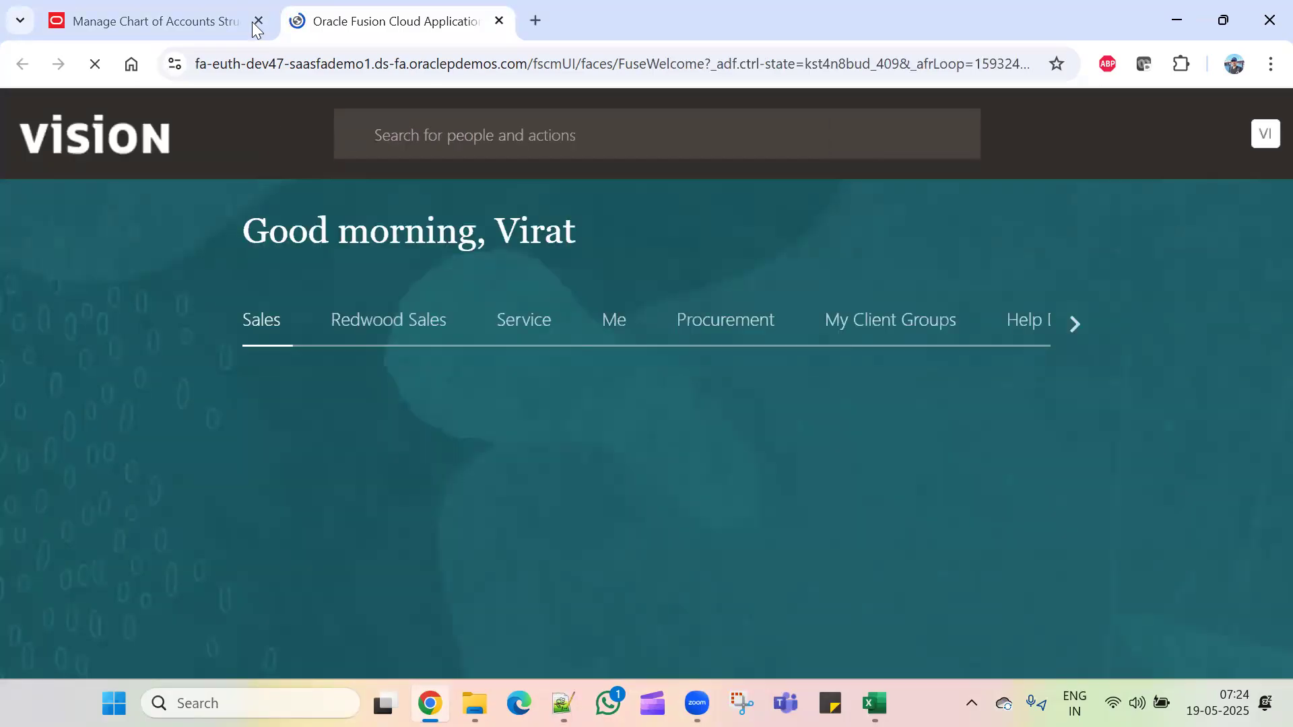
pyautogui.click(1252, 135)
pyautogui.click(932, 438)
pyautogui.click(144, 23)
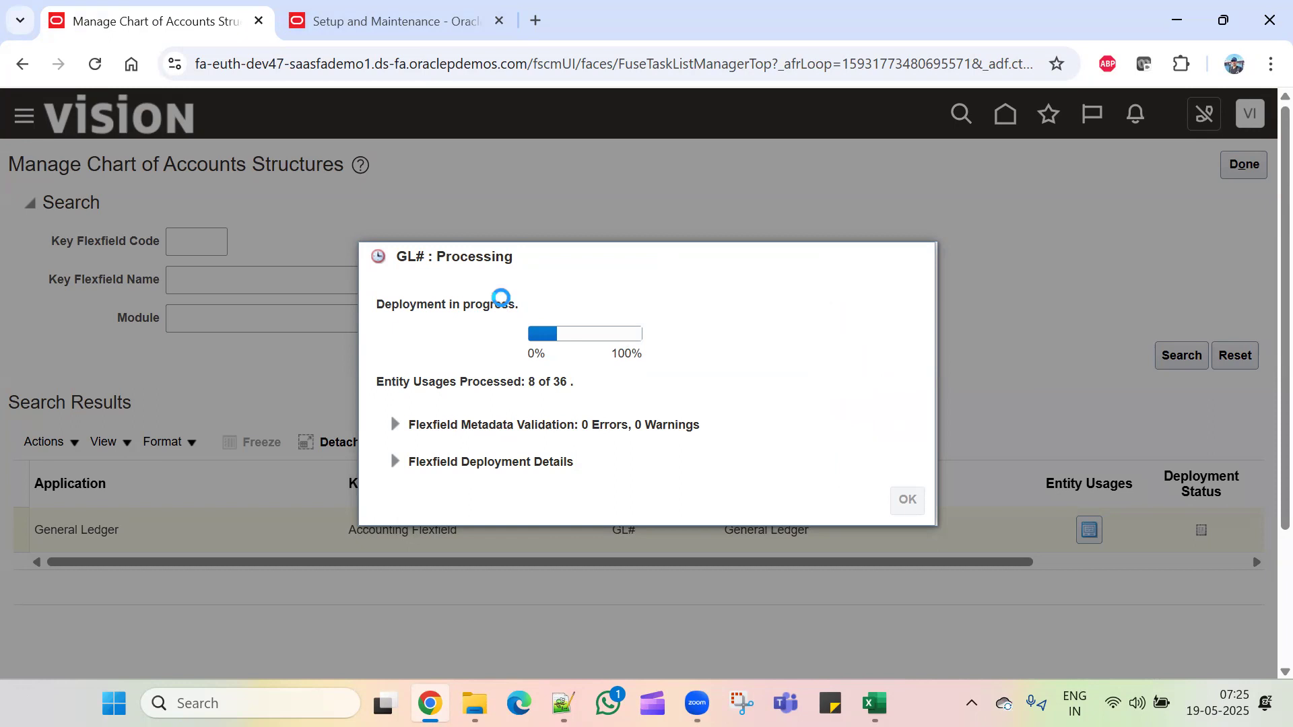
pyautogui.hotkey('ctrl', 'Tab')
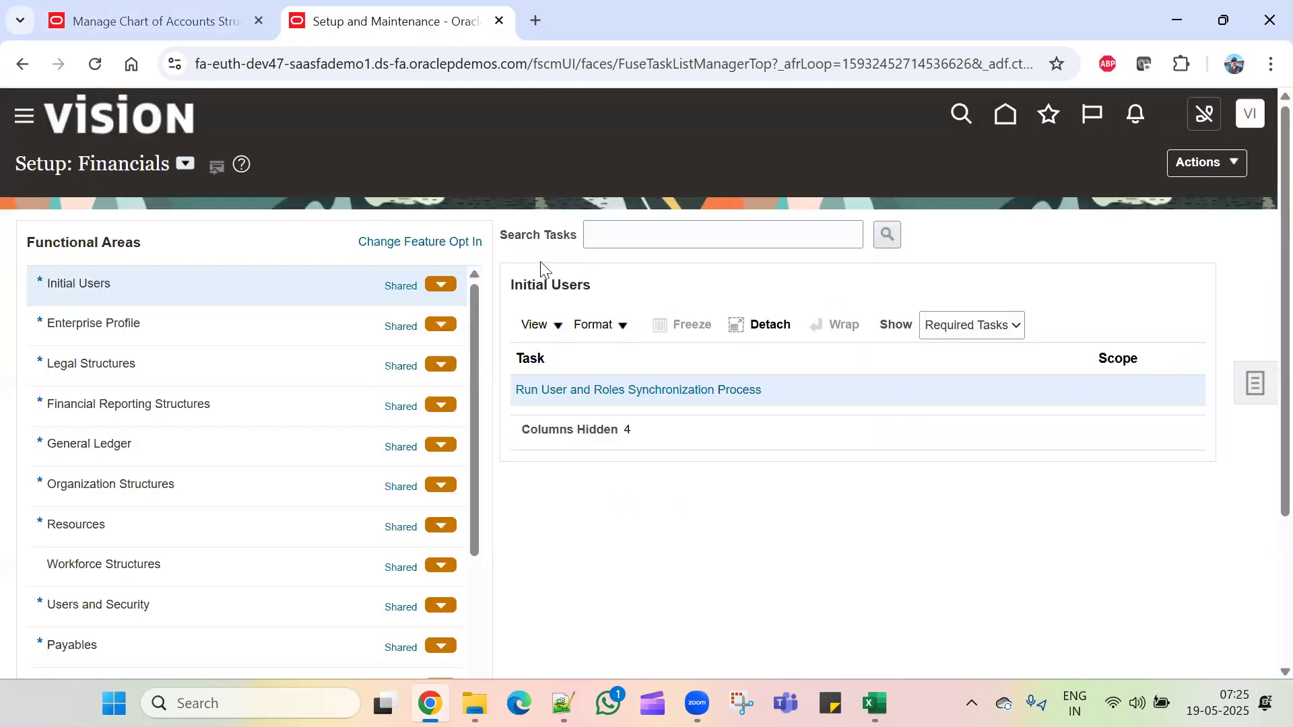
# Step: Copy the Manage Legal Addresses task name from cell C17 of the Excel checklist and return to the browser
pyautogui.hotkey('alt', 'Tab')
pyautogui.hotkey('alt', 'Tab')
pyautogui.hotkey('alt', 'Tab')
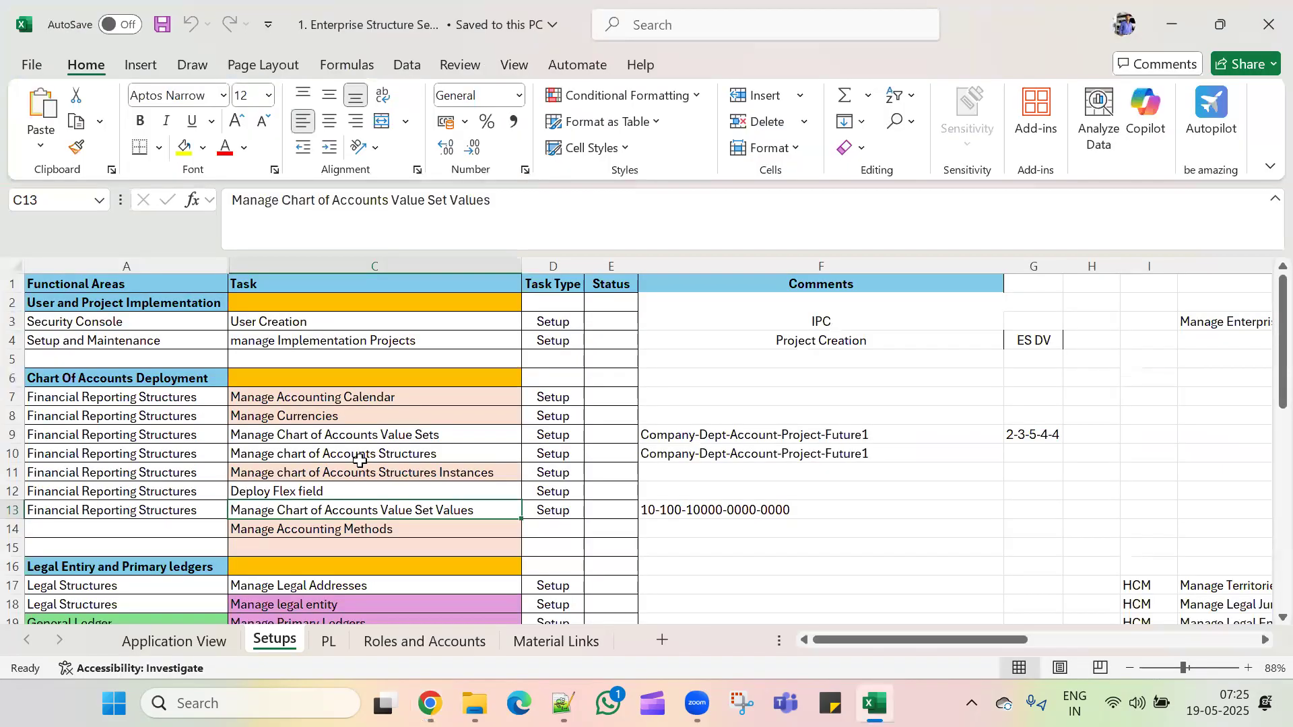
pyautogui.scroll(-1, 386, 438)
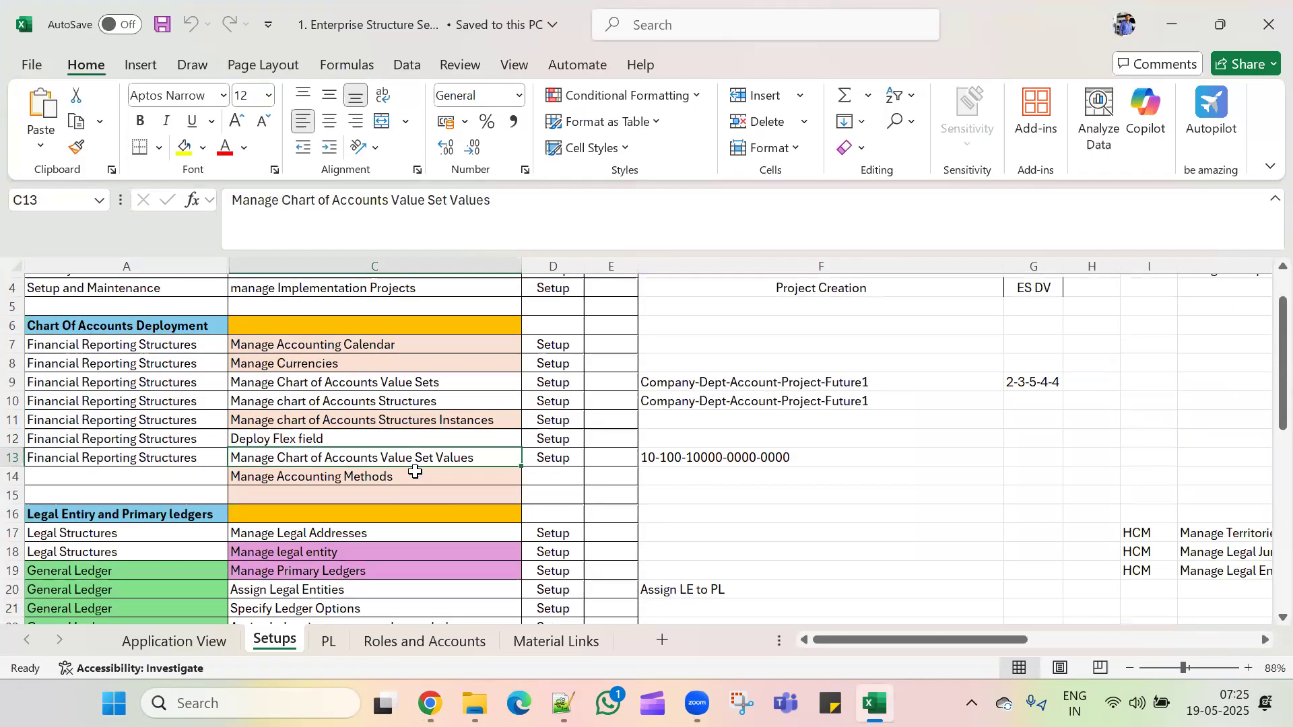
pyautogui.click(415, 476)
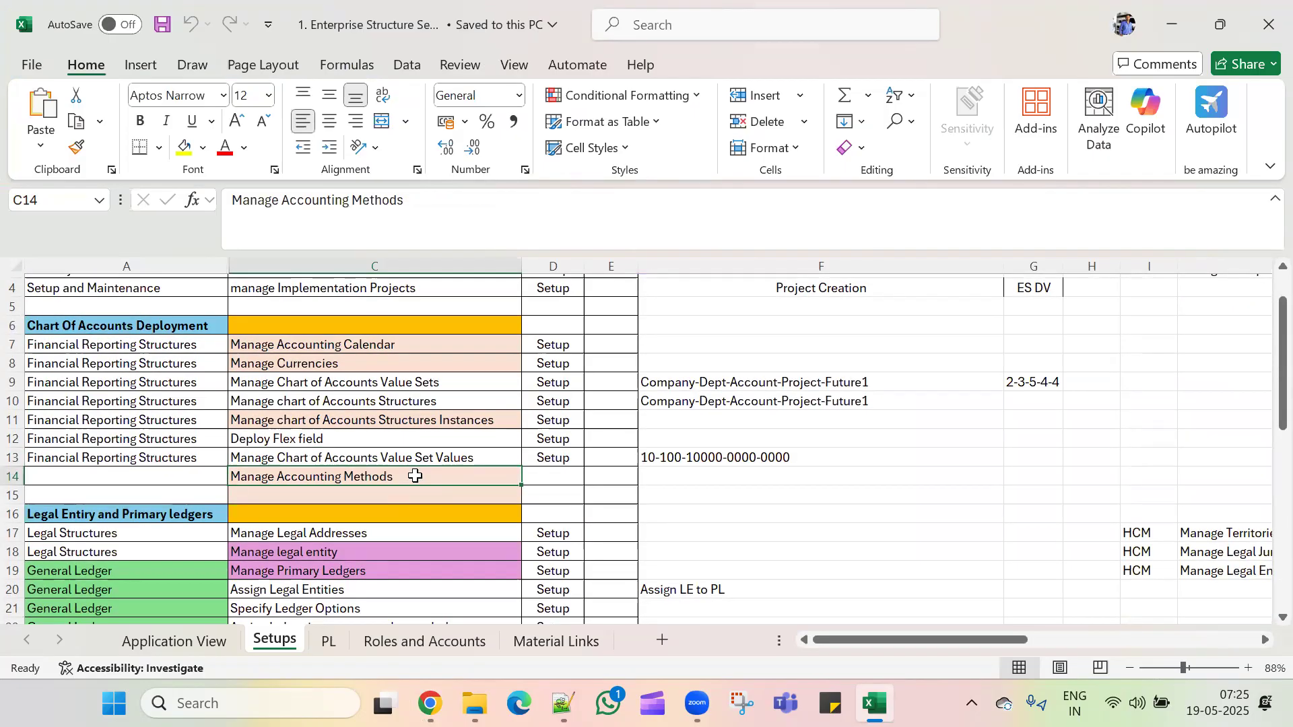
pyautogui.scroll(-2, 415, 476)
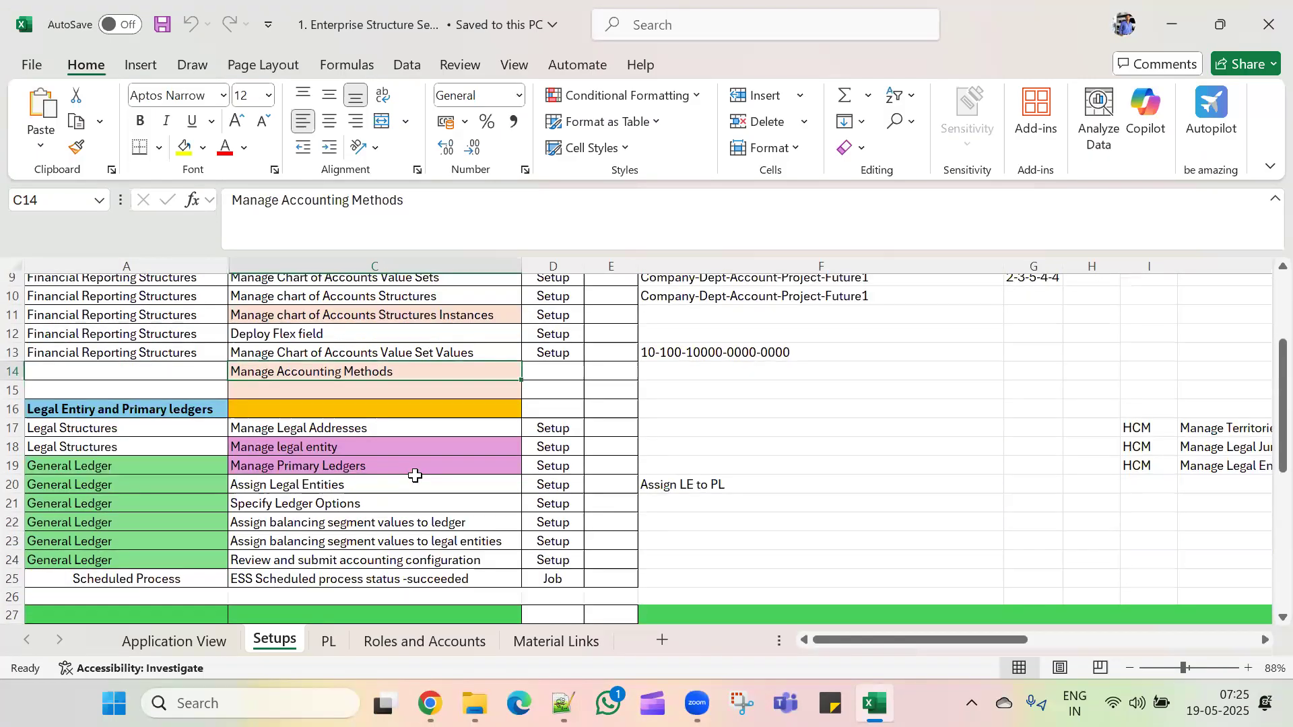
pyautogui.click(421, 426)
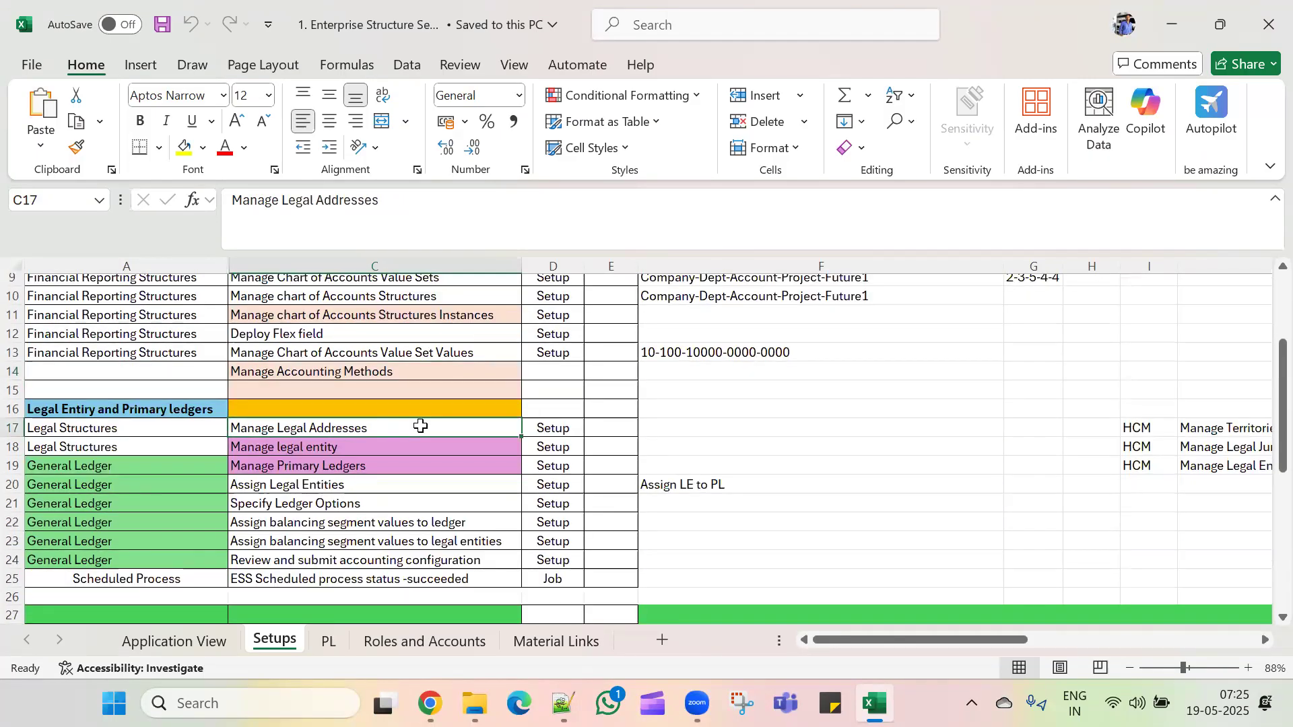
pyautogui.hotkey('ctrl', 'c')
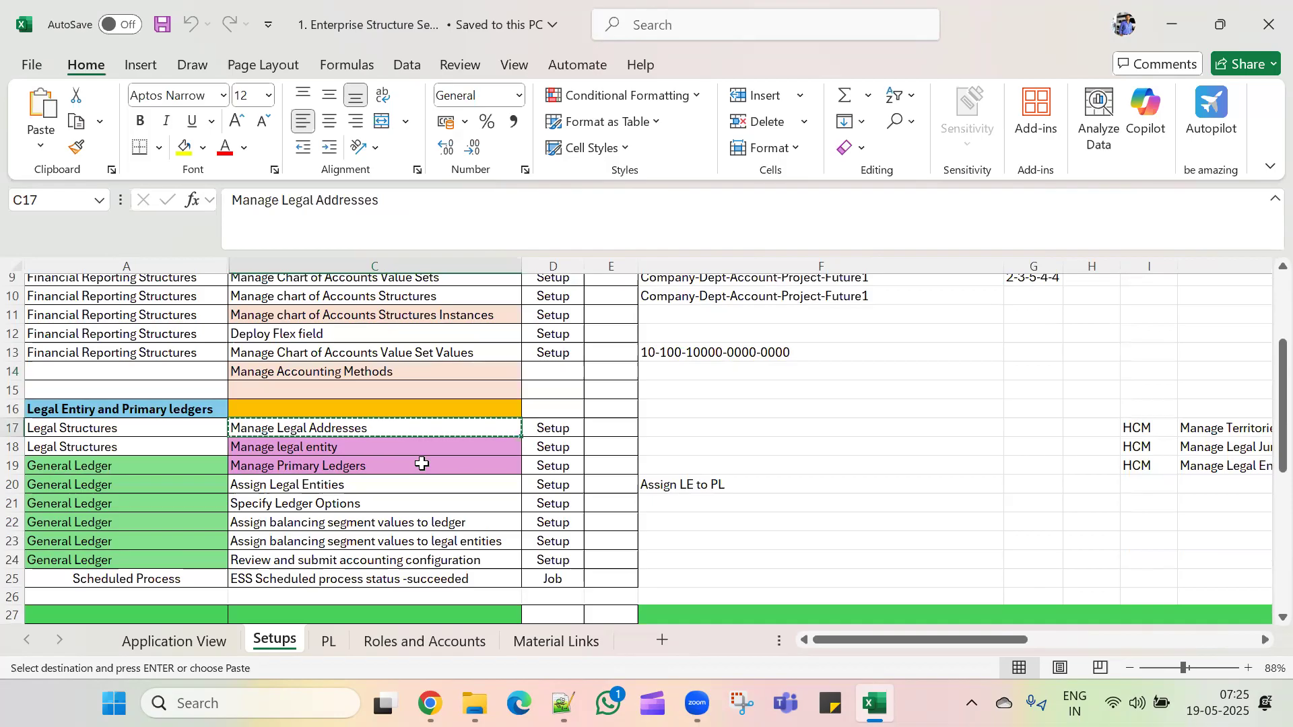
pyautogui.hotkey('alt', 'Tab')
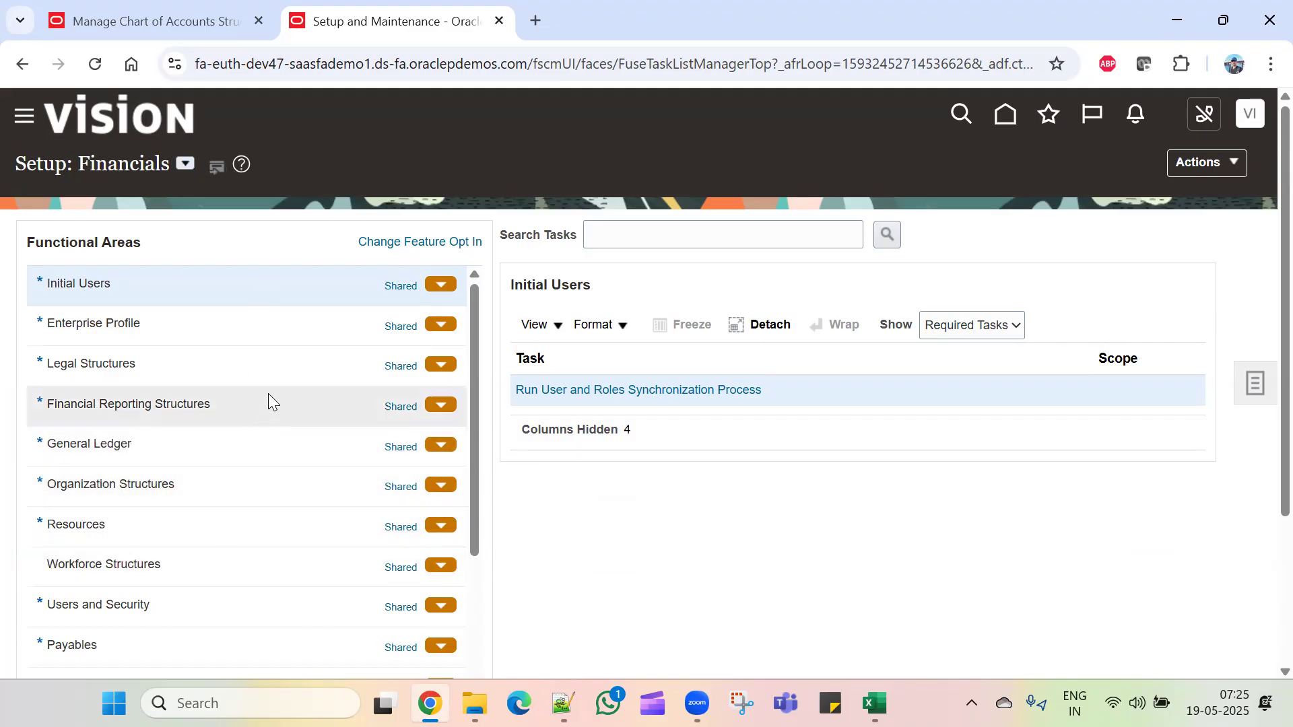
# Step: Open the Manage Legal Addresses task under Legal Structures and start a new location
pyautogui.click(264, 363)
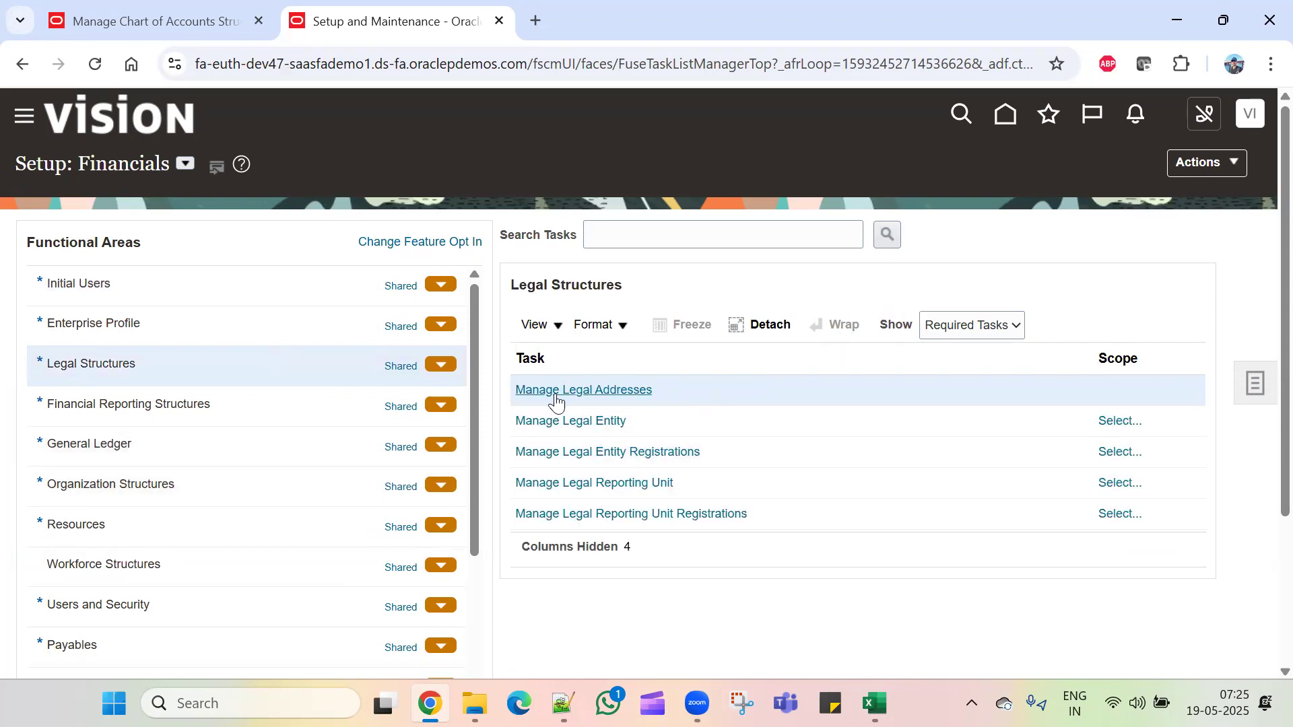
pyautogui.click(609, 397)
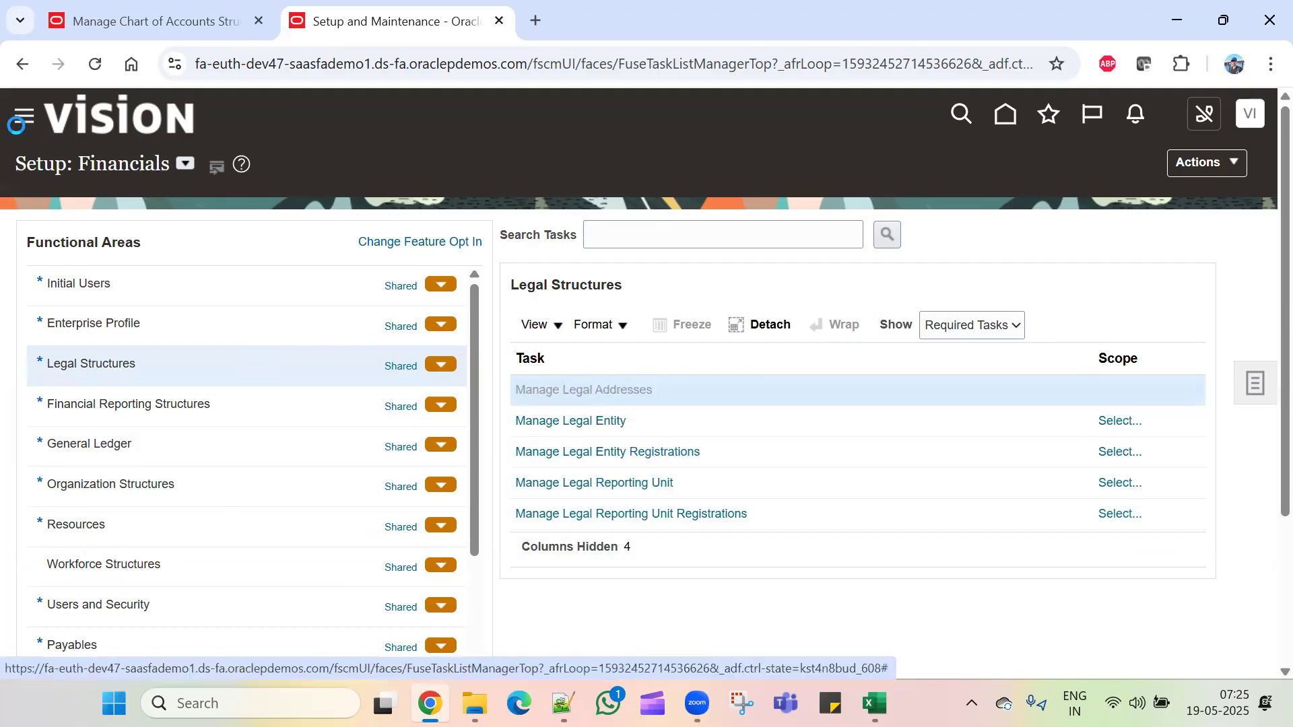
pyautogui.click(130, 17)
pyautogui.click(303, 17)
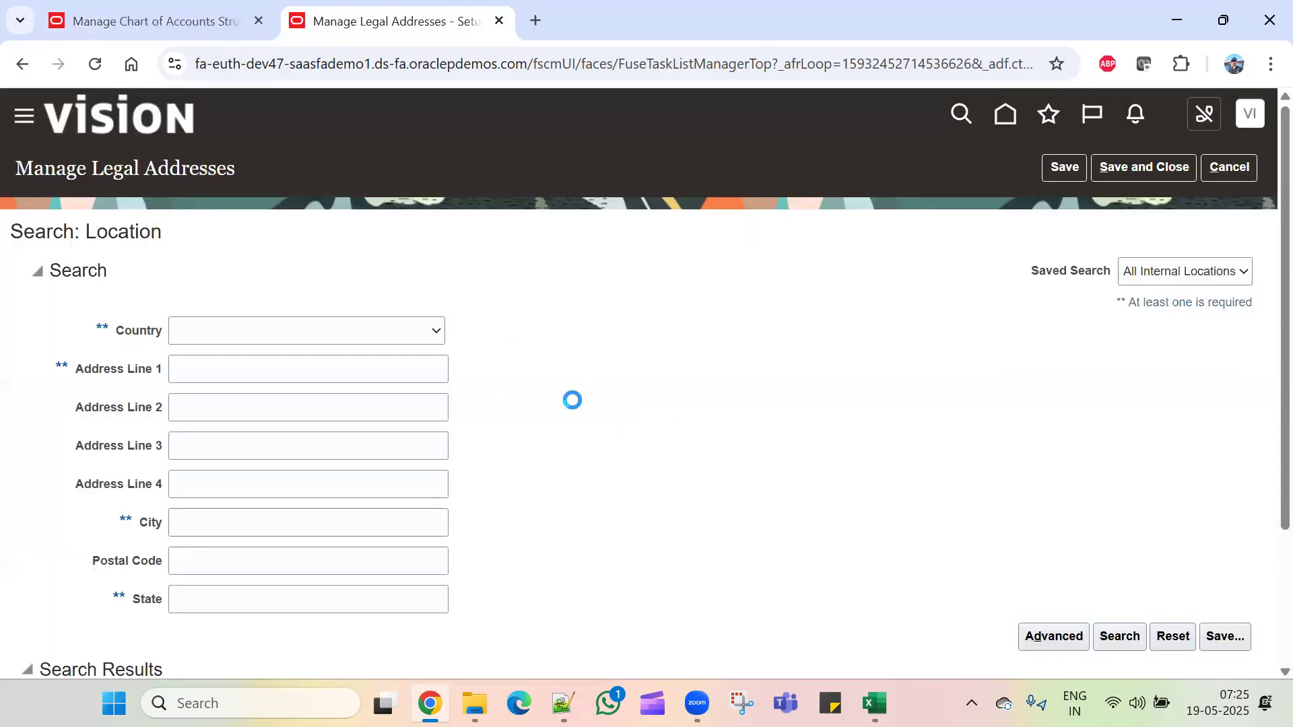
pyautogui.scroll(-3, 559, 485)
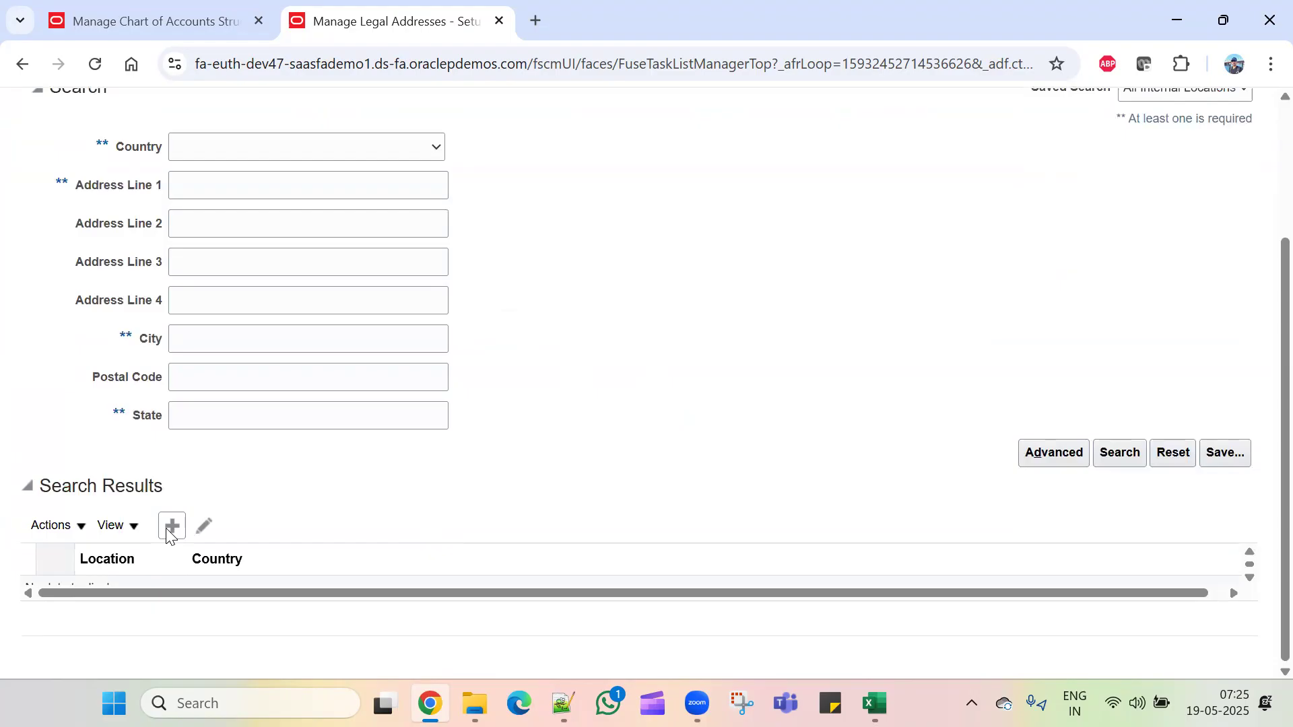
pyautogui.click(171, 531)
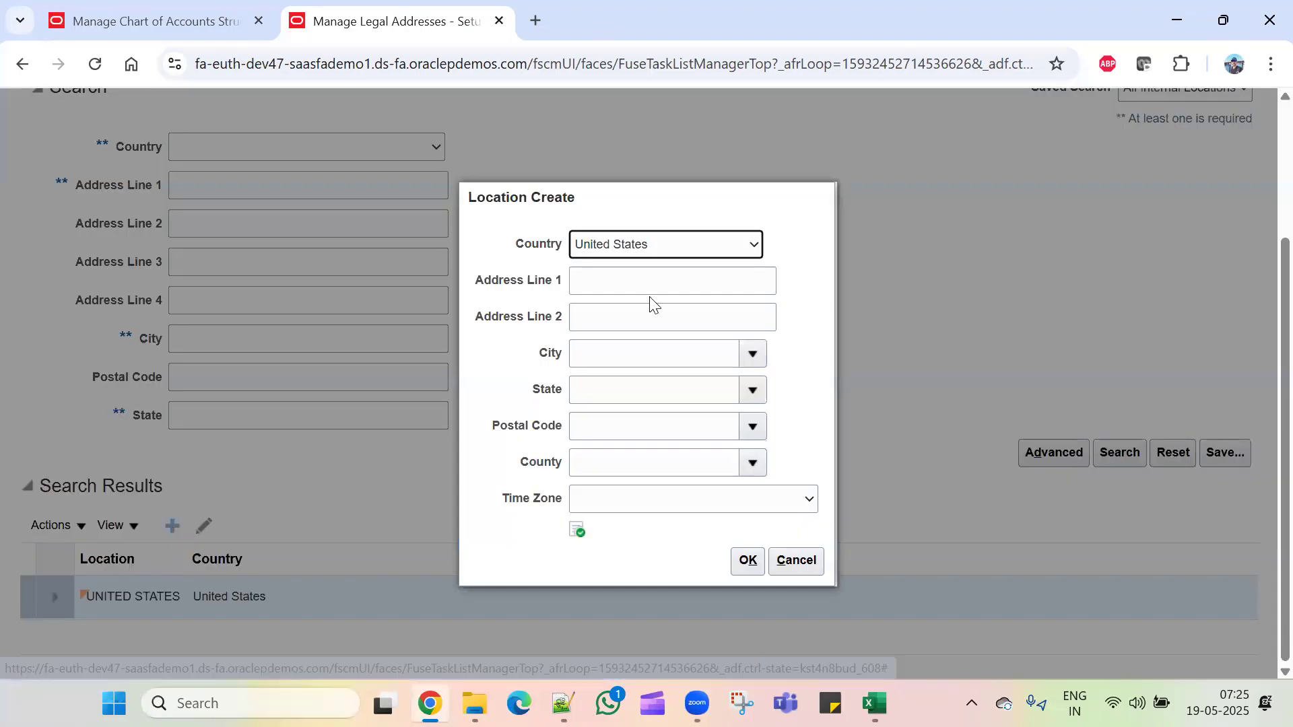
# Step: Enter address line 'TCL_LE Address' with postal code 10002, New York, NY, and save it
pyautogui.click(673, 287)
pyautogui.write('TCL_LE Address')
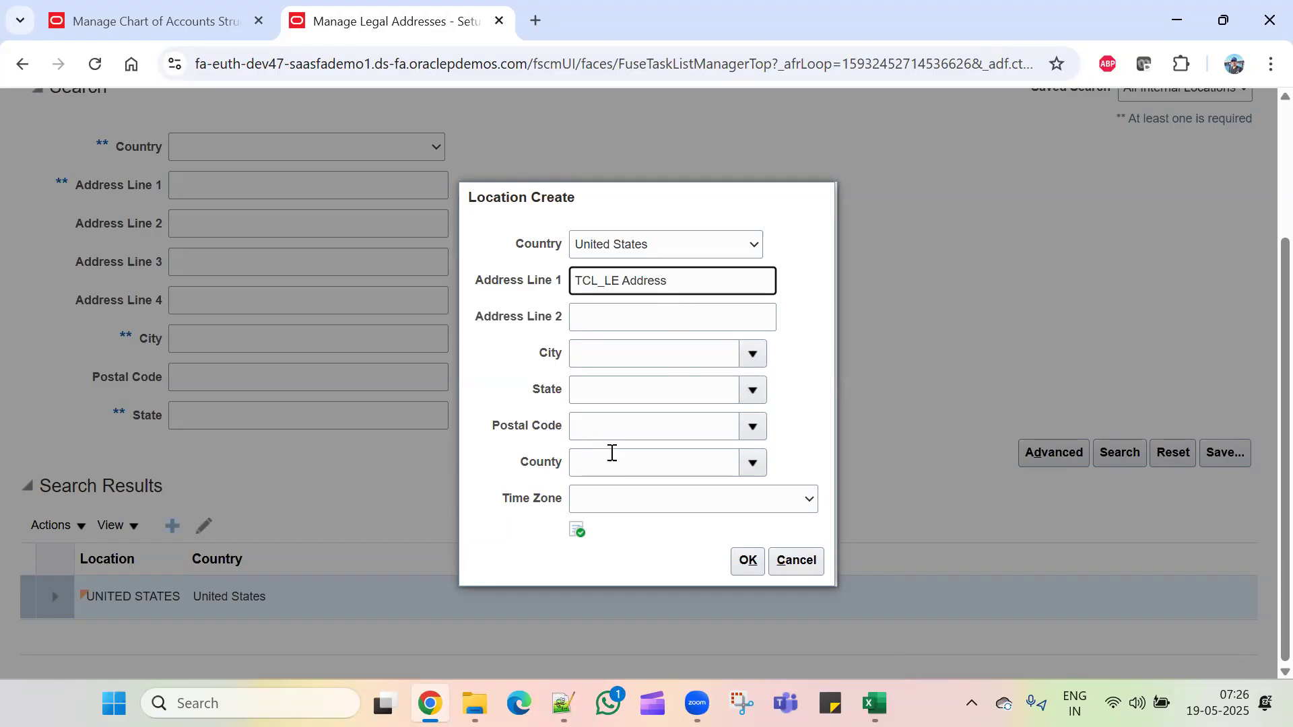
pyautogui.click(605, 424)
pyautogui.write('10002')
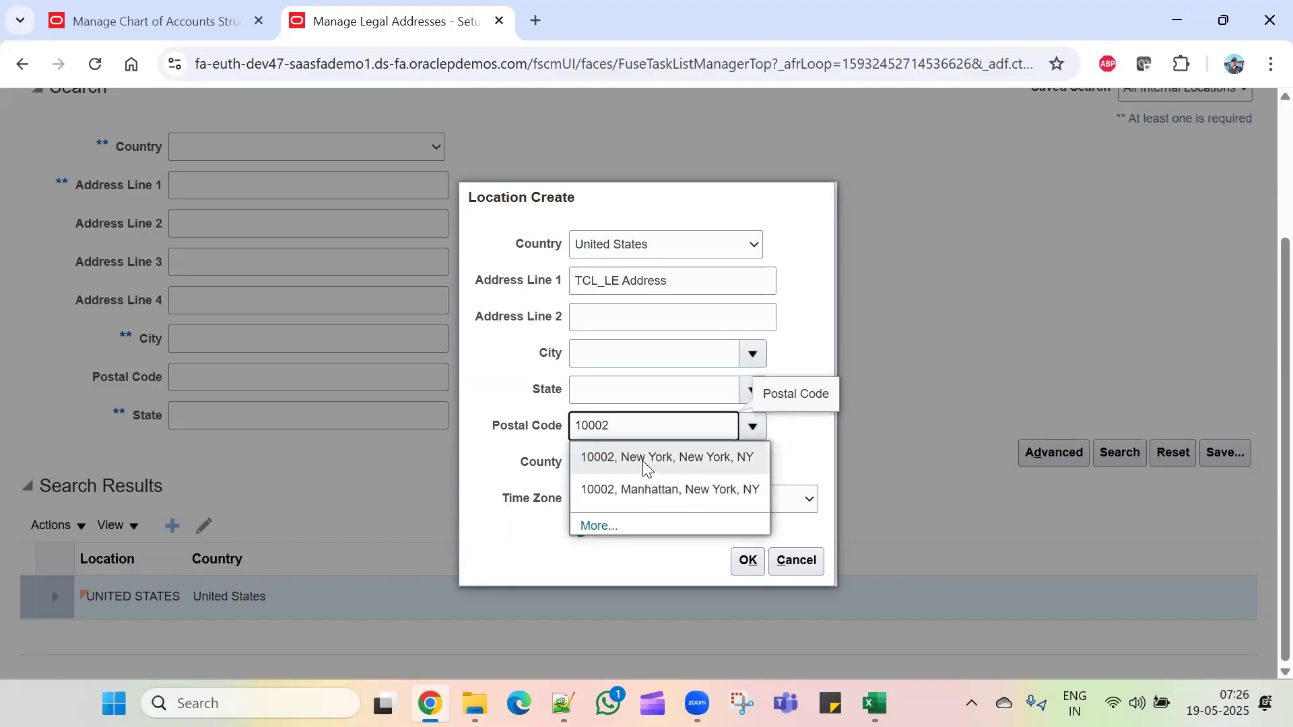
pyautogui.click(642, 460)
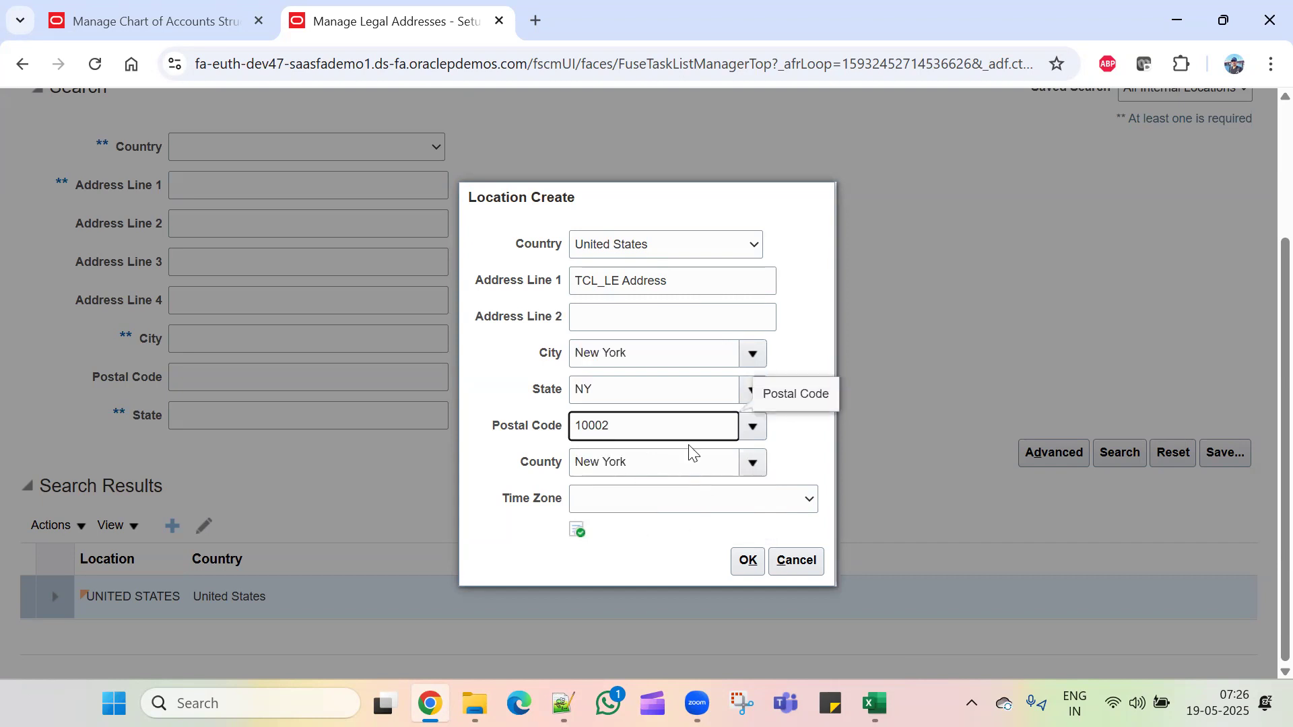
pyautogui.click(746, 563)
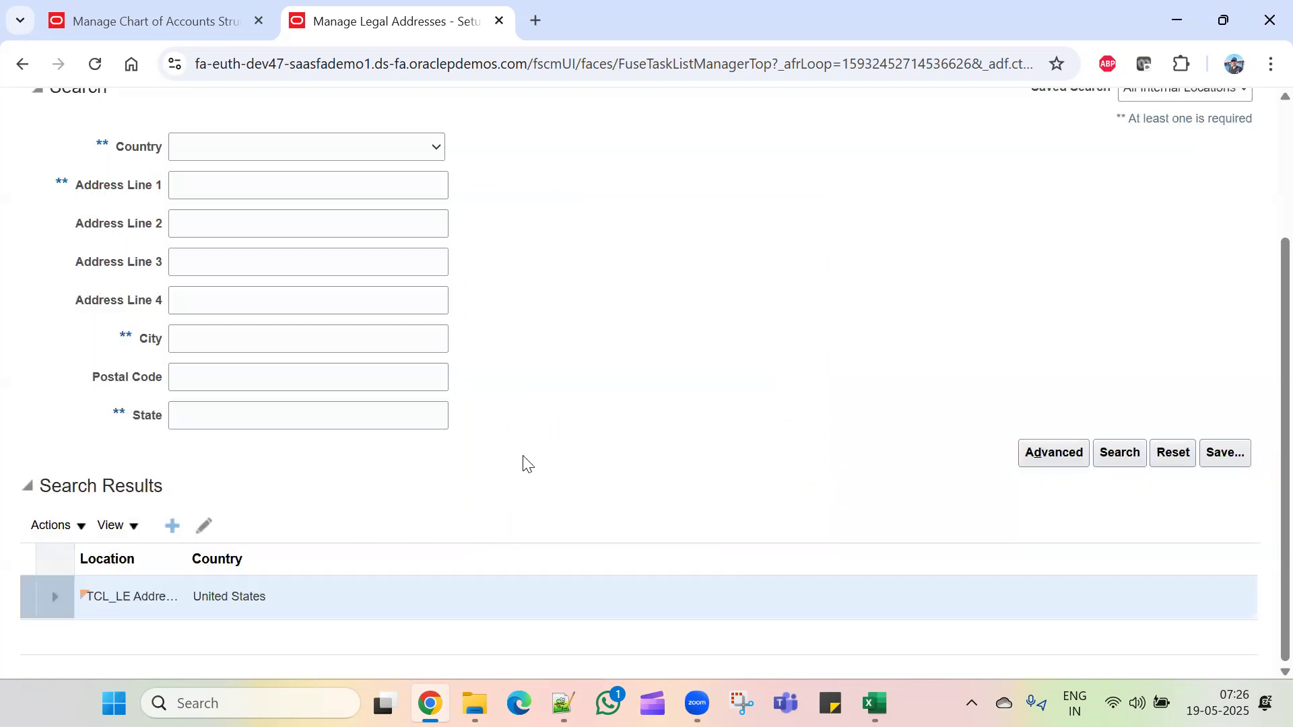
pyautogui.scroll(3, 877, 413)
pyautogui.click(1139, 170)
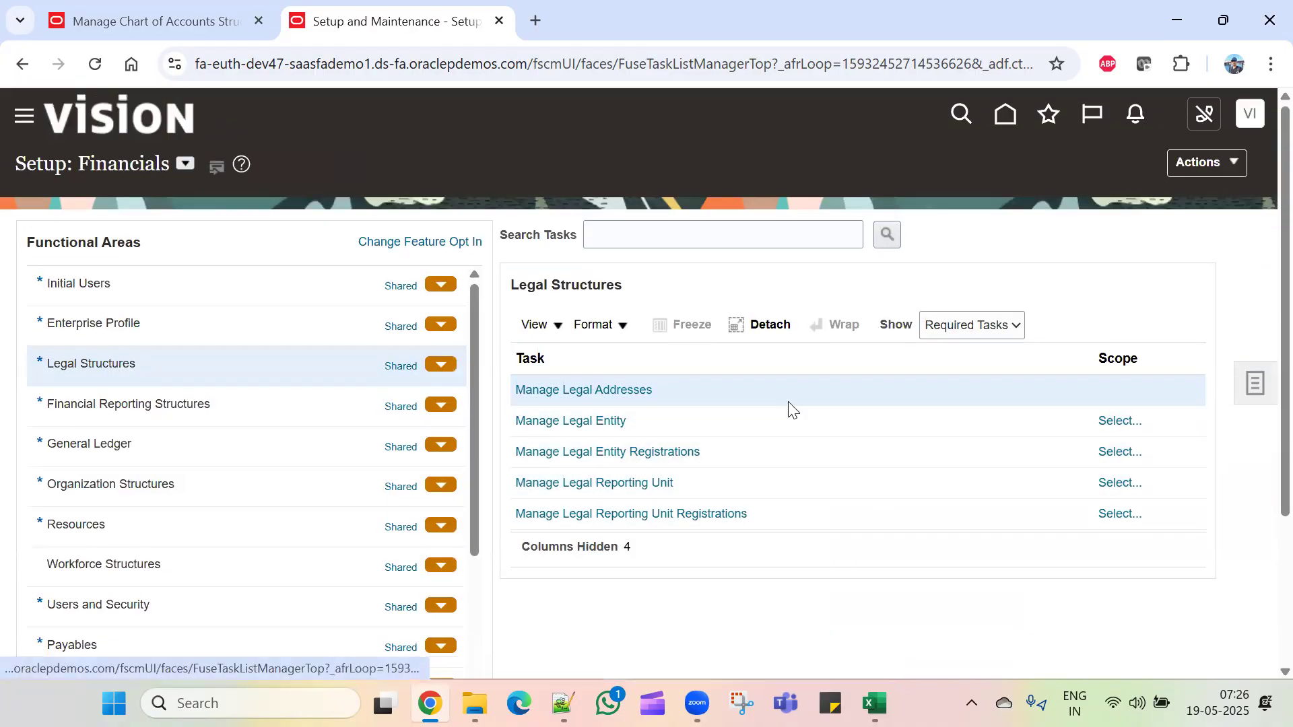
# Step: Set the Manage Legal Entity scope to Create New and start a new legal entity record
pyautogui.click(1104, 421)
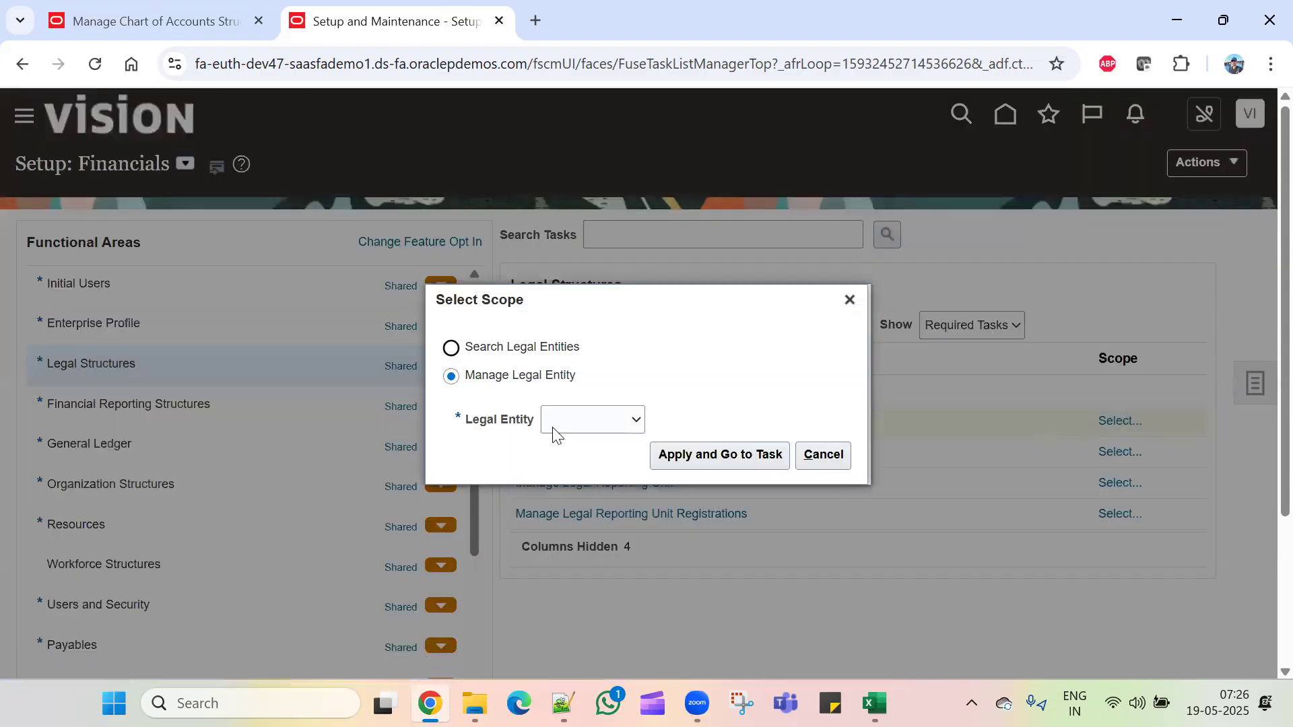
pyautogui.click(575, 419)
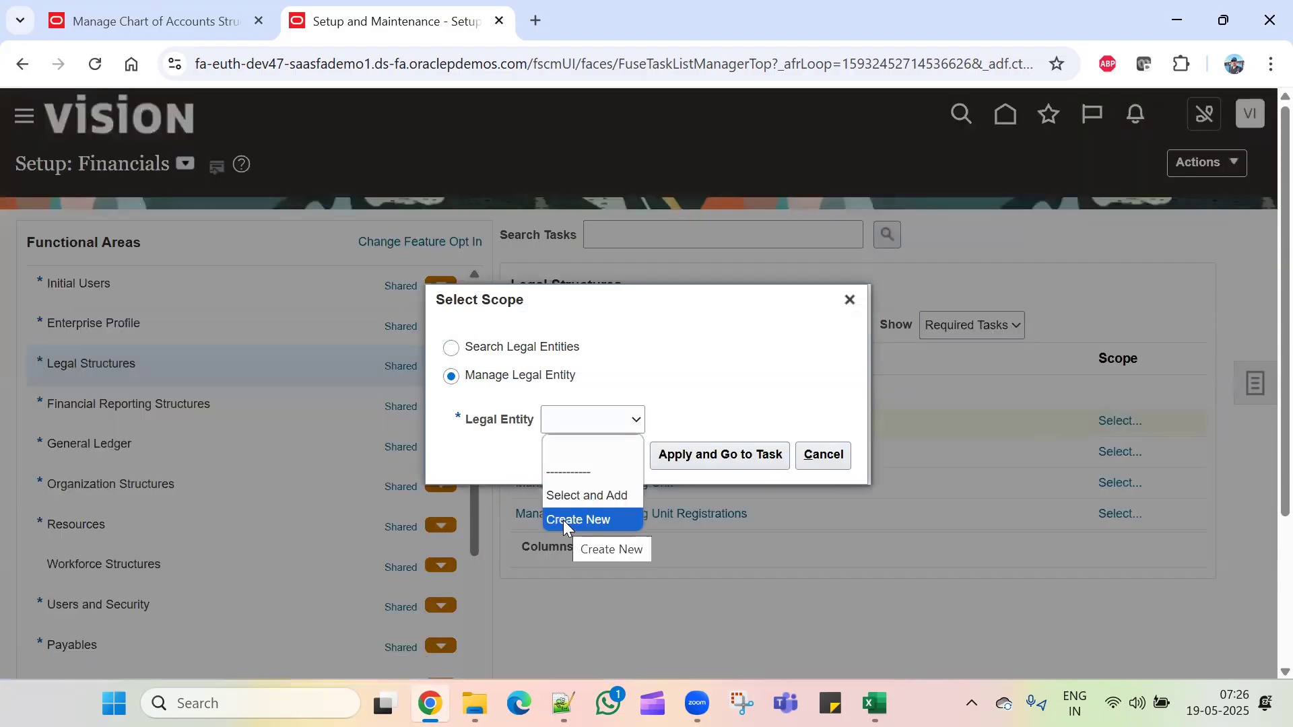
pyautogui.click(563, 519)
pyautogui.click(724, 455)
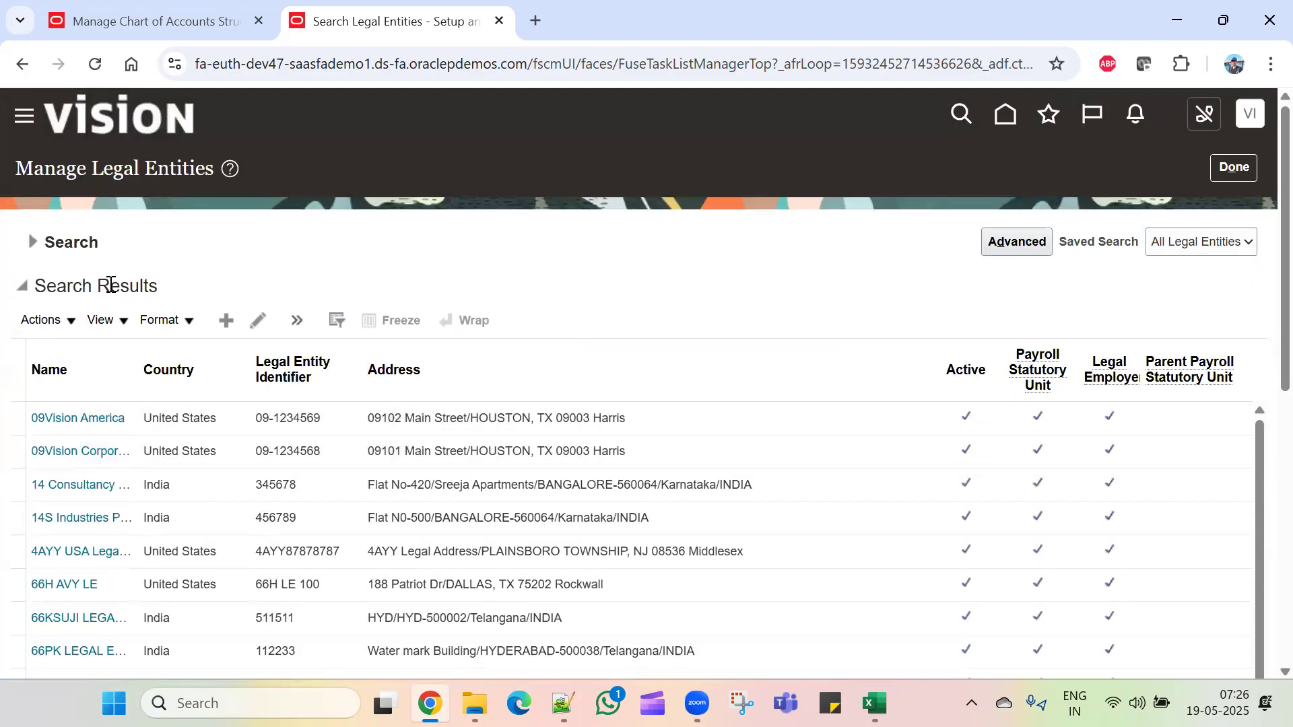
pyautogui.click(218, 319)
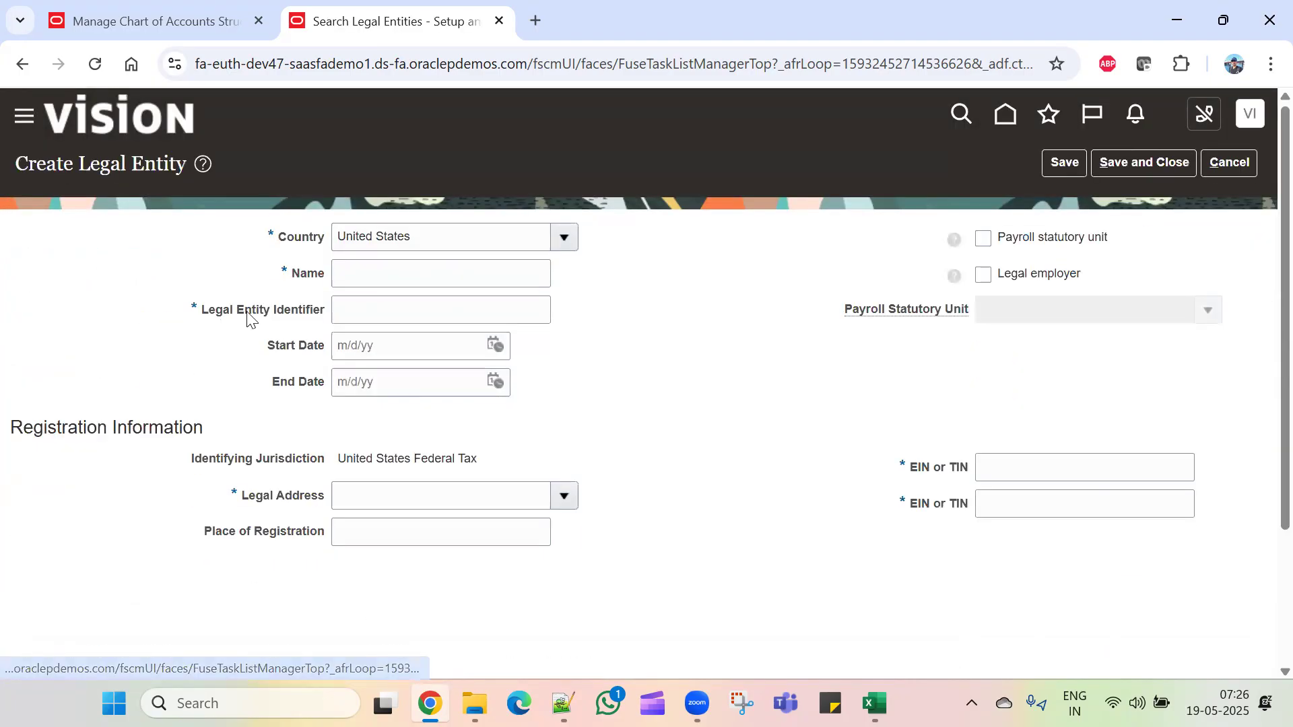
# Step: Name the entity TCL_Legal Entity, reuse it as the identifier, and mark it payroll statutory unit and legal employer
pyautogui.click(423, 273)
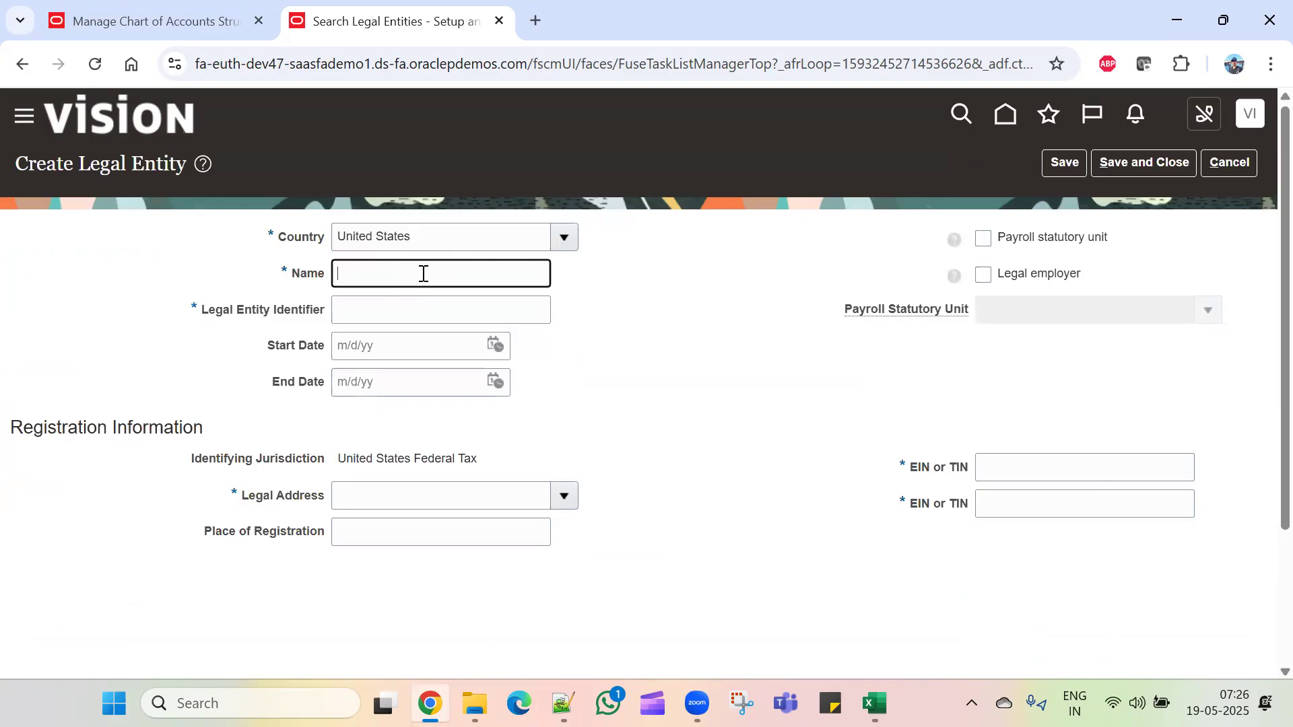
pyautogui.write('TCL_Legal Entity')
pyautogui.moveTo(455, 270); pyautogui.dragTo(201, 269)
pyautogui.hotkey('ctrl', 'c')
pyautogui.click(458, 311)
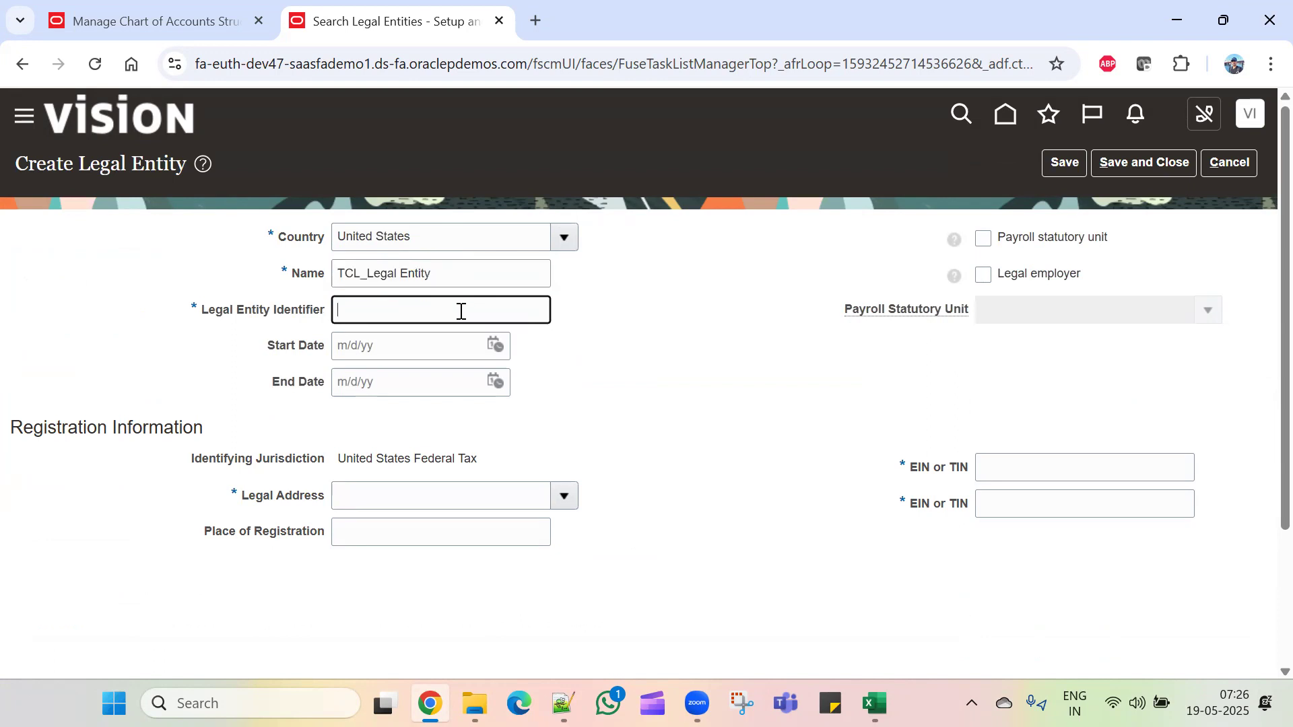
pyautogui.hotkey('ctrl', 'v')
pyautogui.click(988, 241)
pyautogui.click(983, 275)
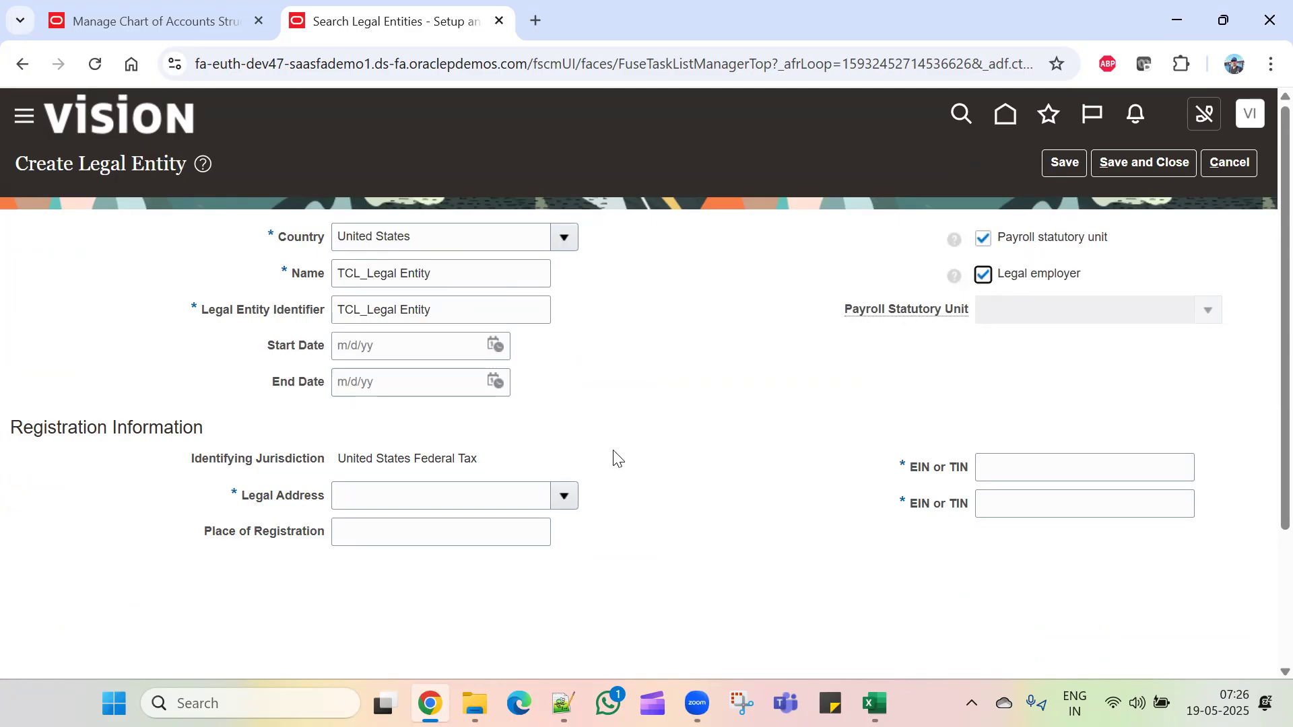
# Step: Choose TCL_LE Address as the legal entity's legal address
pyautogui.click(393, 495)
pyautogui.click(566, 498)
pyautogui.scroll(-8, 471, 337)
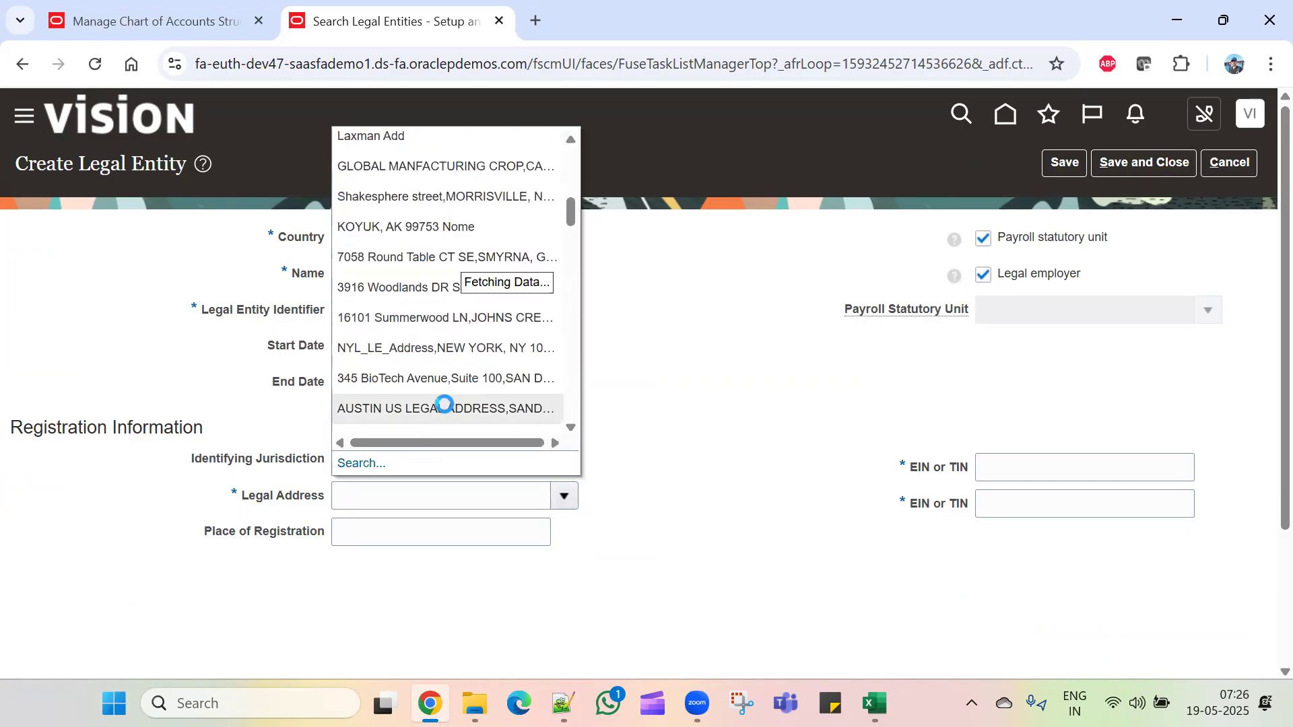
pyautogui.scroll(-5, 446, 388)
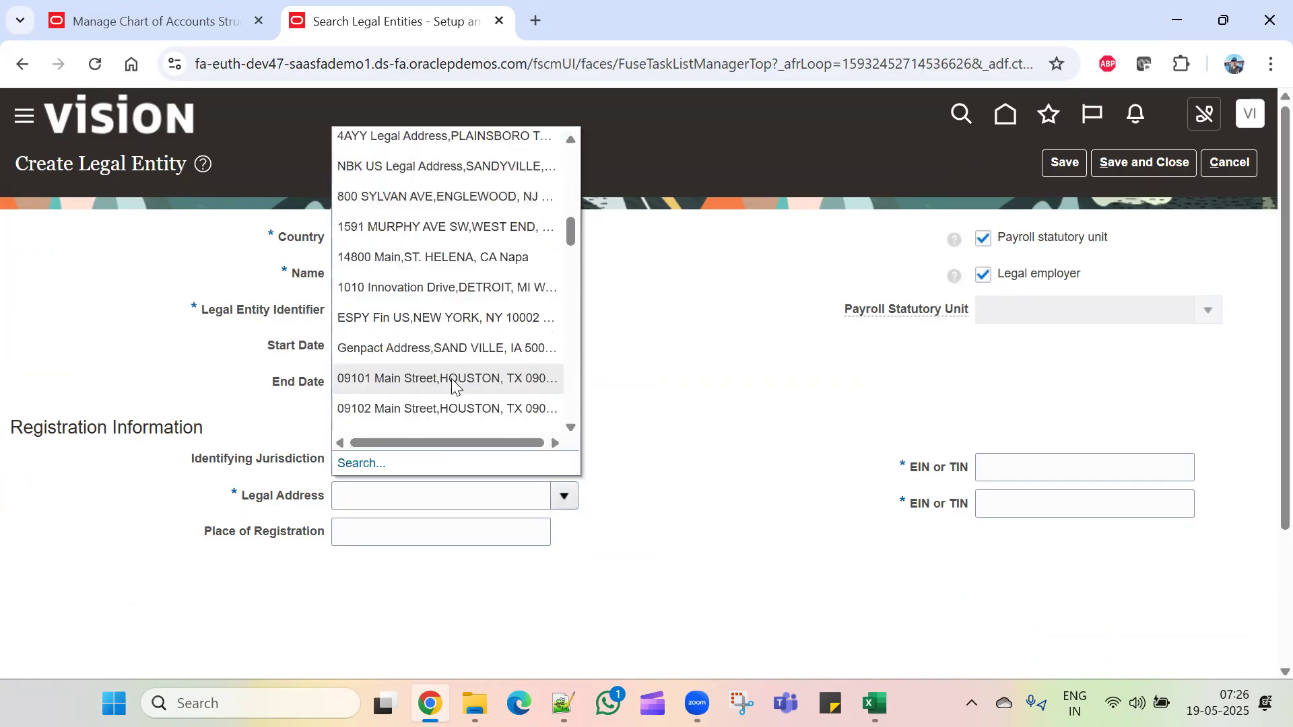
pyautogui.scroll(-3, 453, 378)
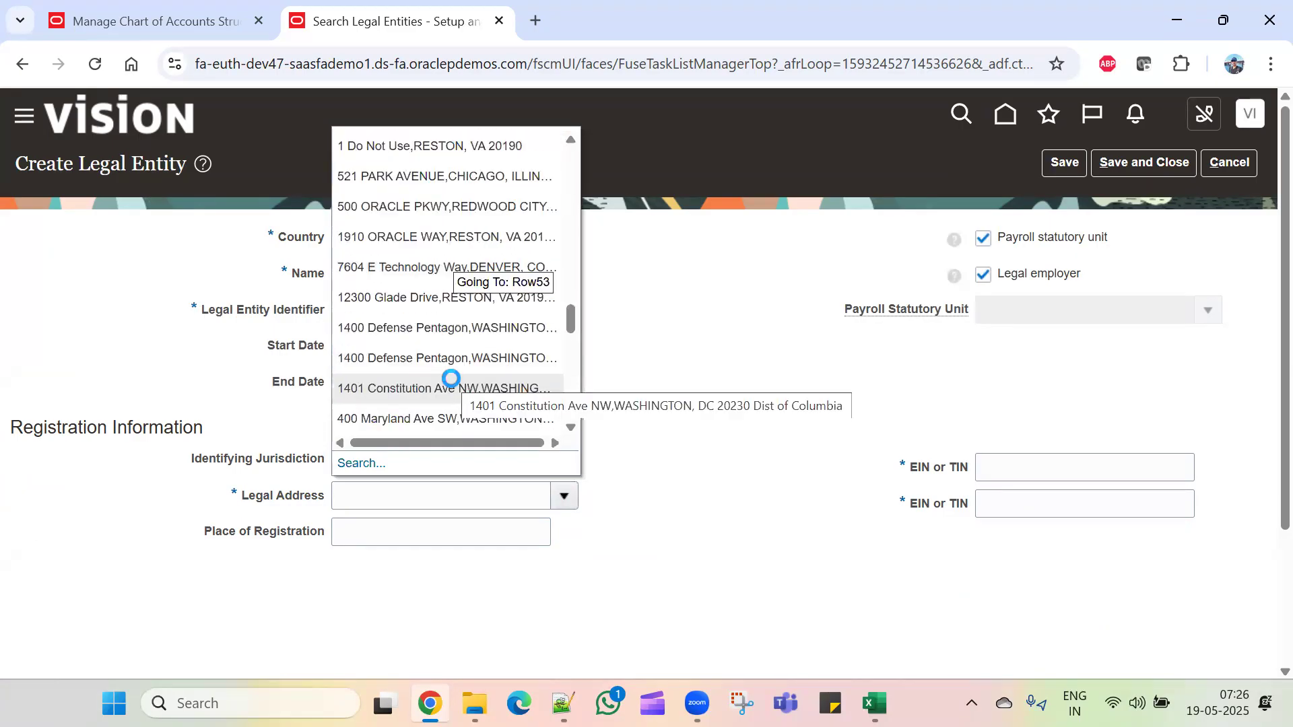
pyautogui.scroll(-6, 451, 379)
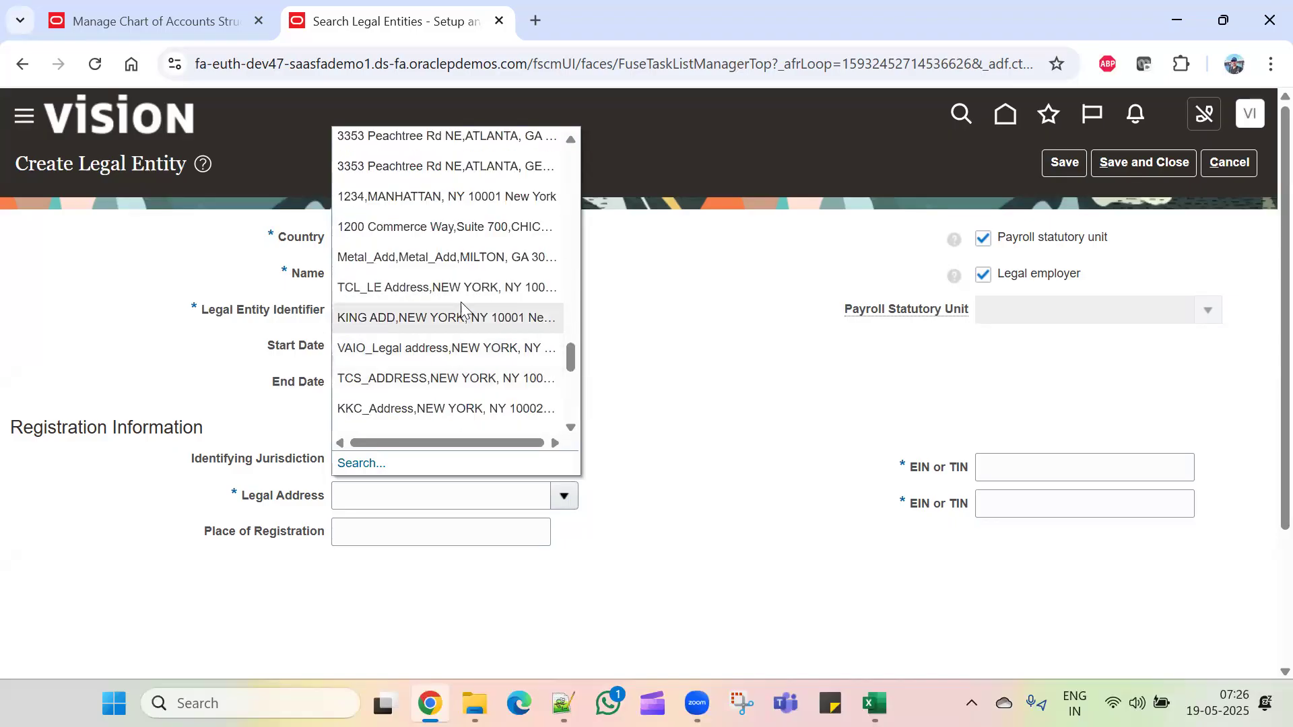
pyautogui.click(462, 291)
# Step: Enter the two tax ID numbers, then save and close the legal entity
pyautogui.click(997, 470)
pyautogui.write('456789tre')
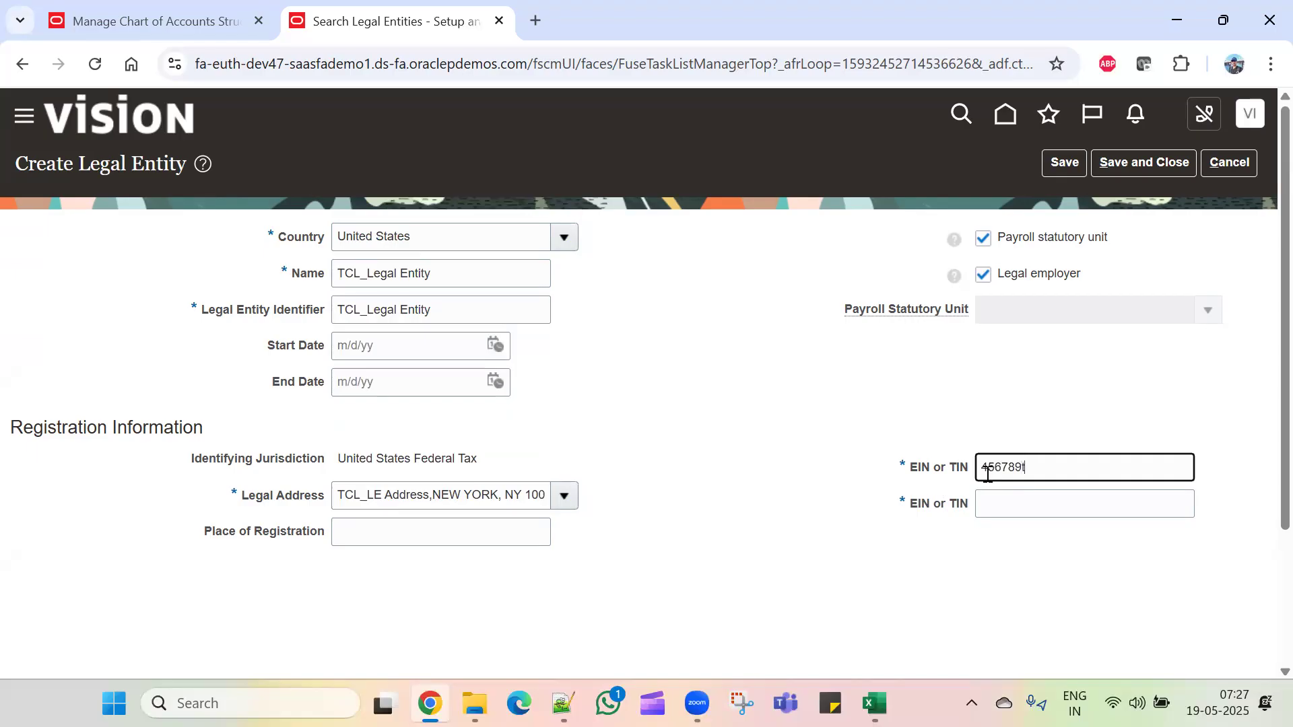
pyautogui.press('BackSpace')
pyautogui.press('BackSpace')
pyautogui.press('BackSpace')
pyautogui.write('987654')
pyautogui.click(1037, 499)
pyautogui.write('87654324567')
pyautogui.click(1031, 572)
pyautogui.click(1064, 164)
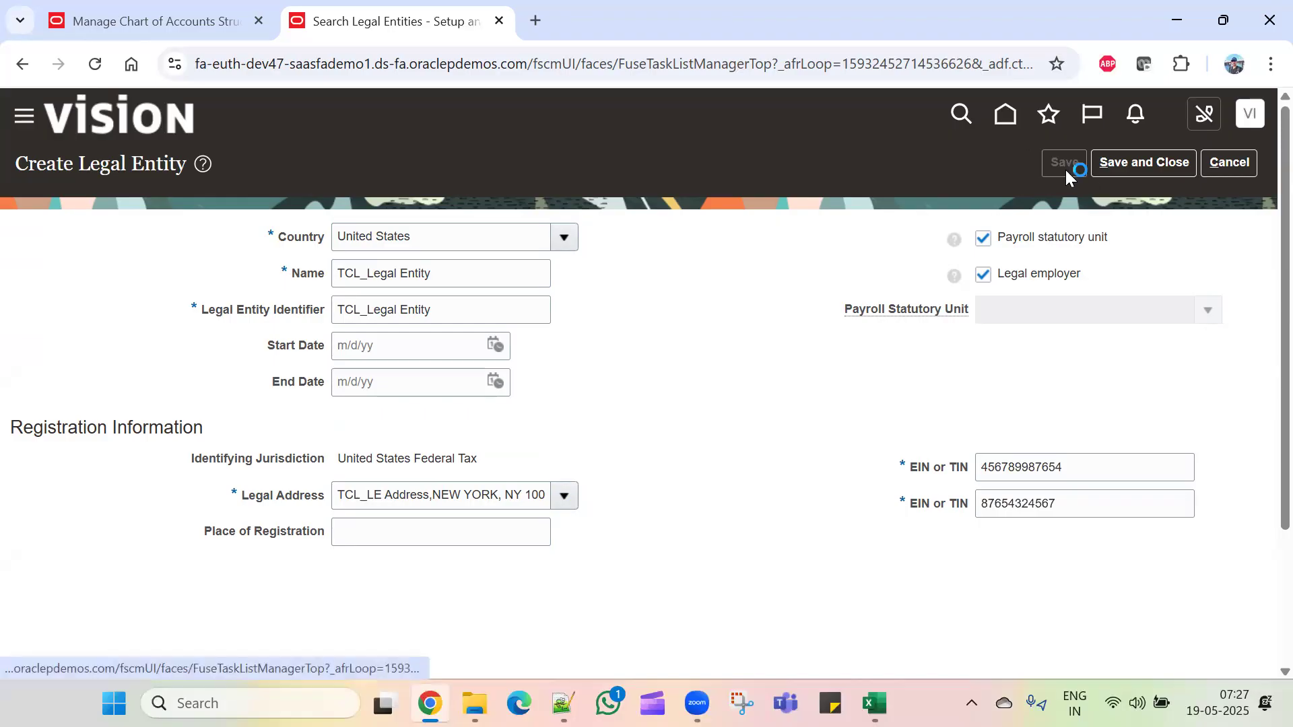
pyautogui.click(1128, 163)
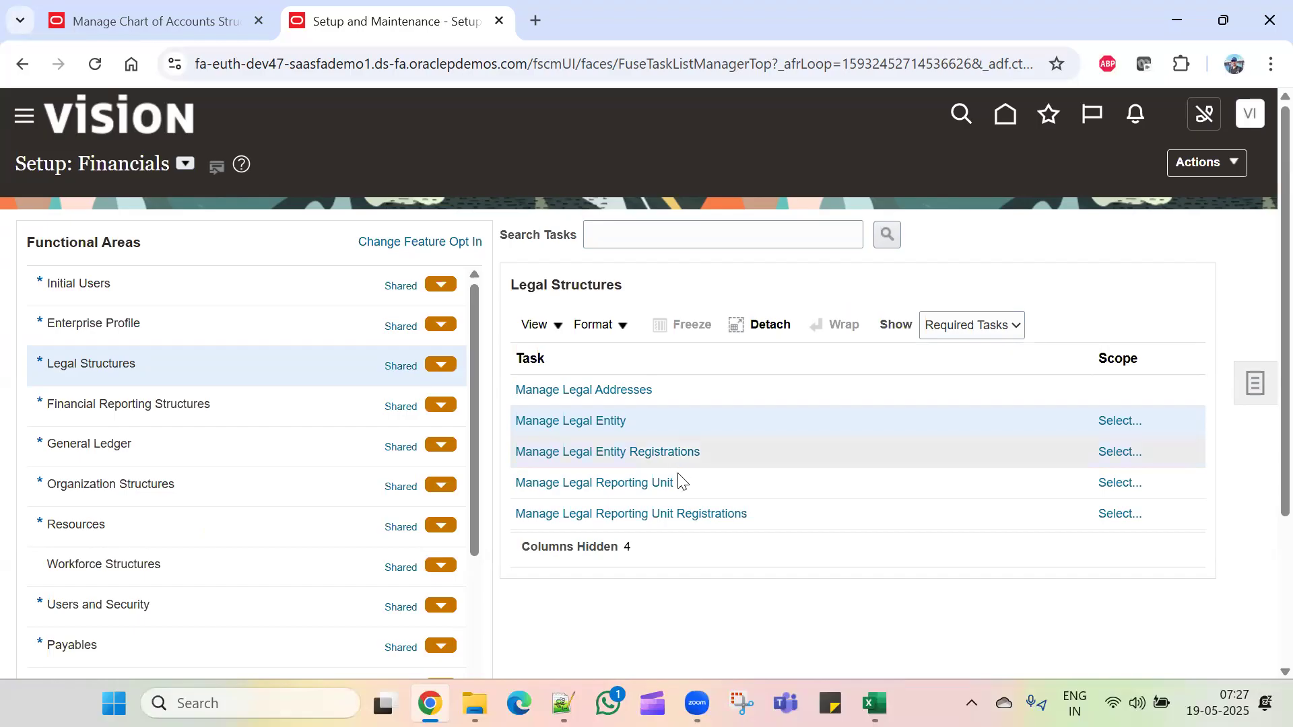
# Step: Note the Manage Primary Ledgers task in Excel row 19, then return to the GL# deployment page
pyautogui.hotkey('alt', 'Tab')
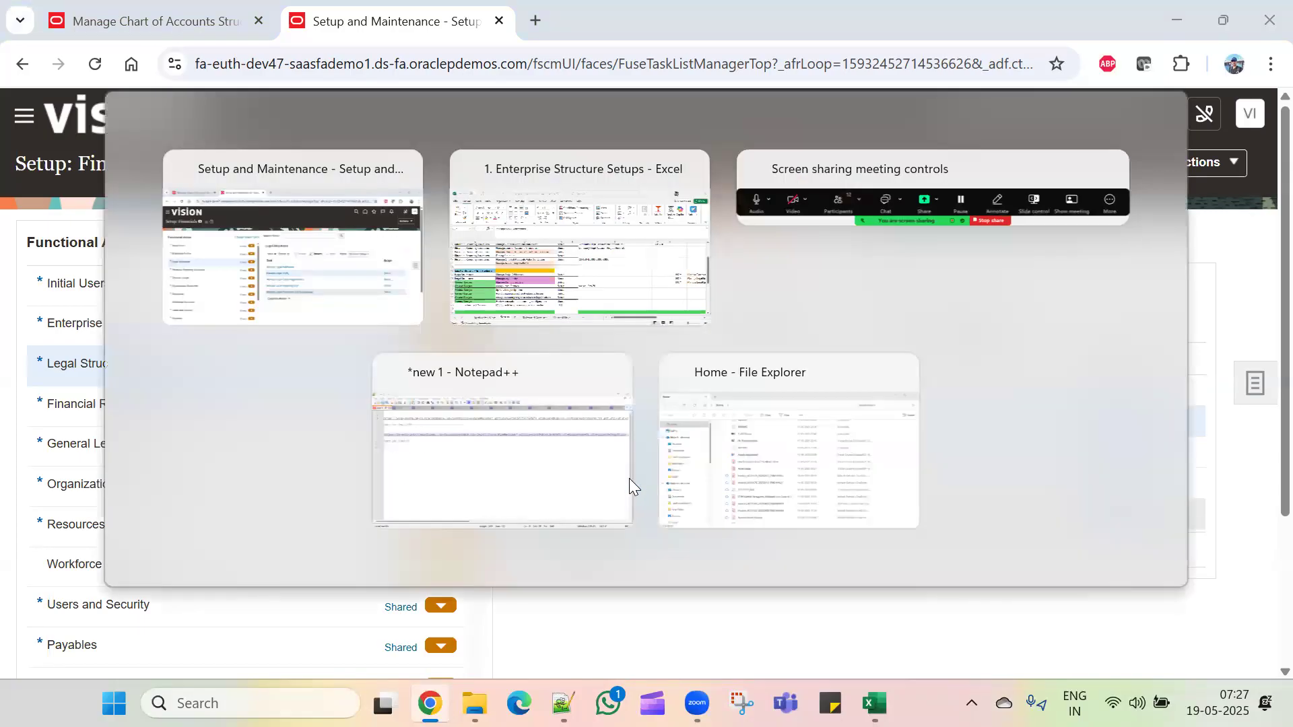
pyautogui.click(385, 466)
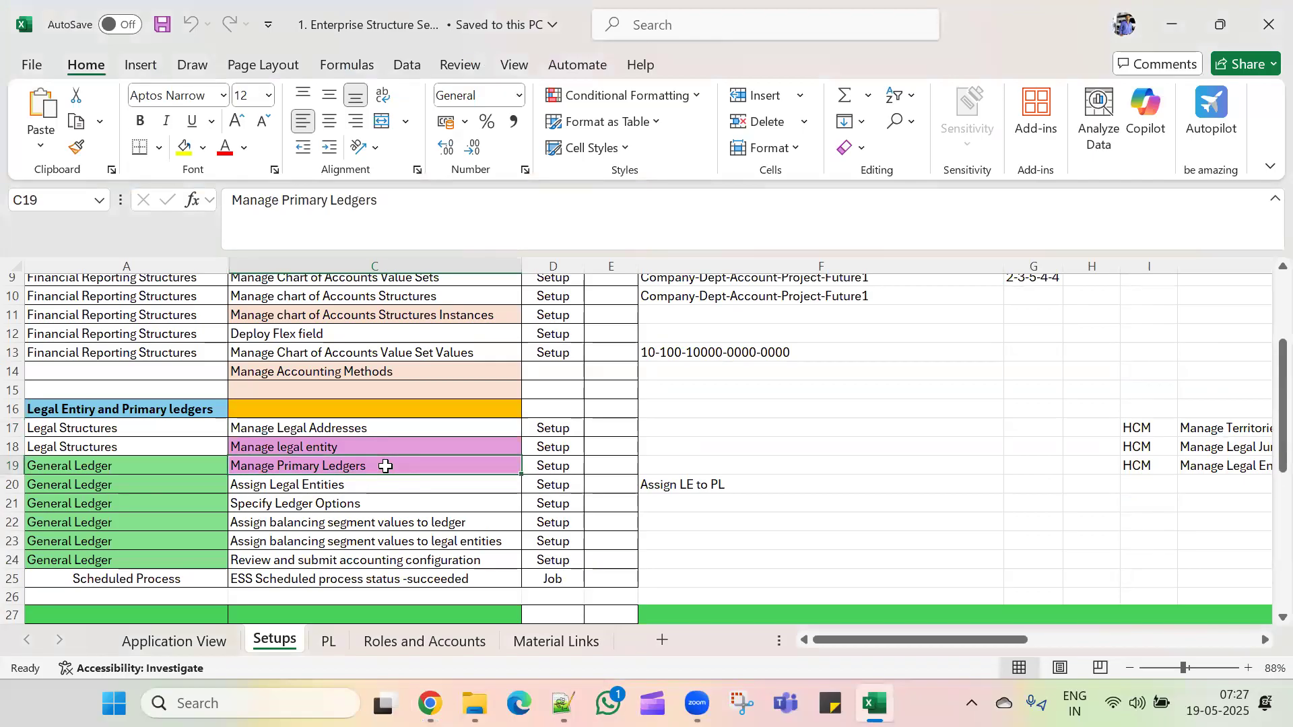
pyautogui.hotkey('alt', 'Tab')
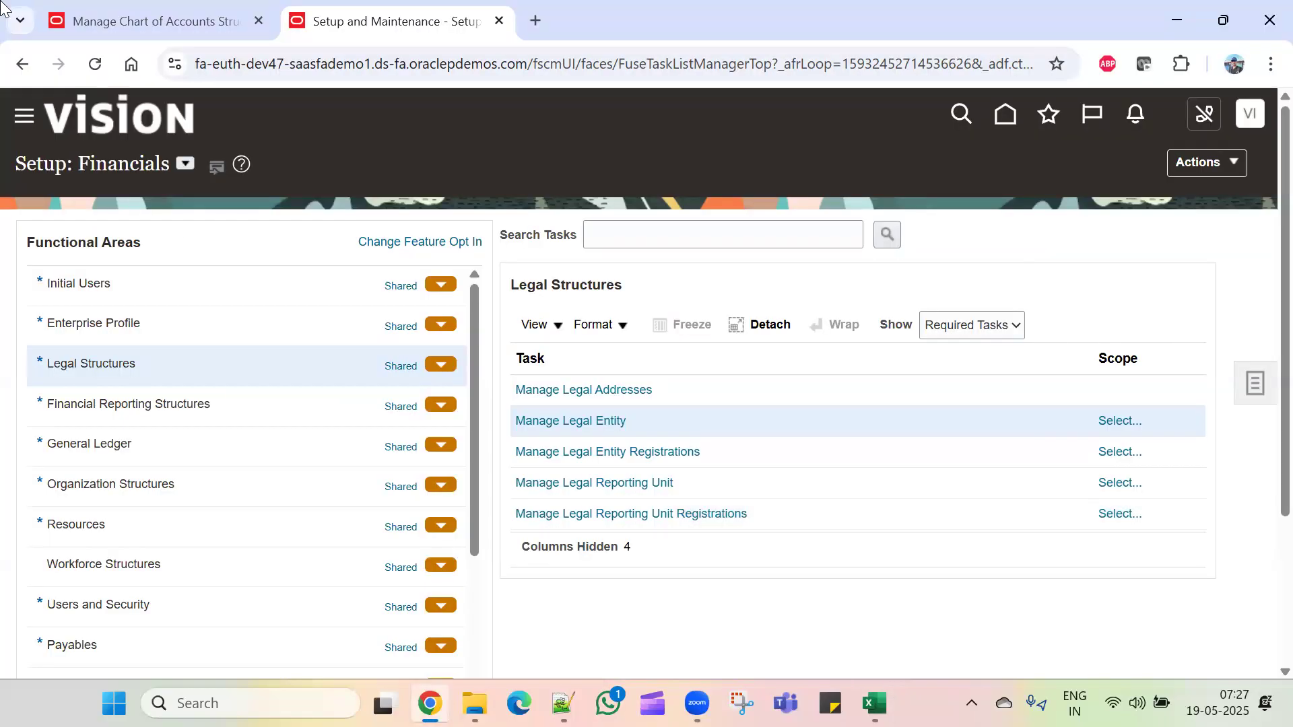
pyautogui.click(182, 27)
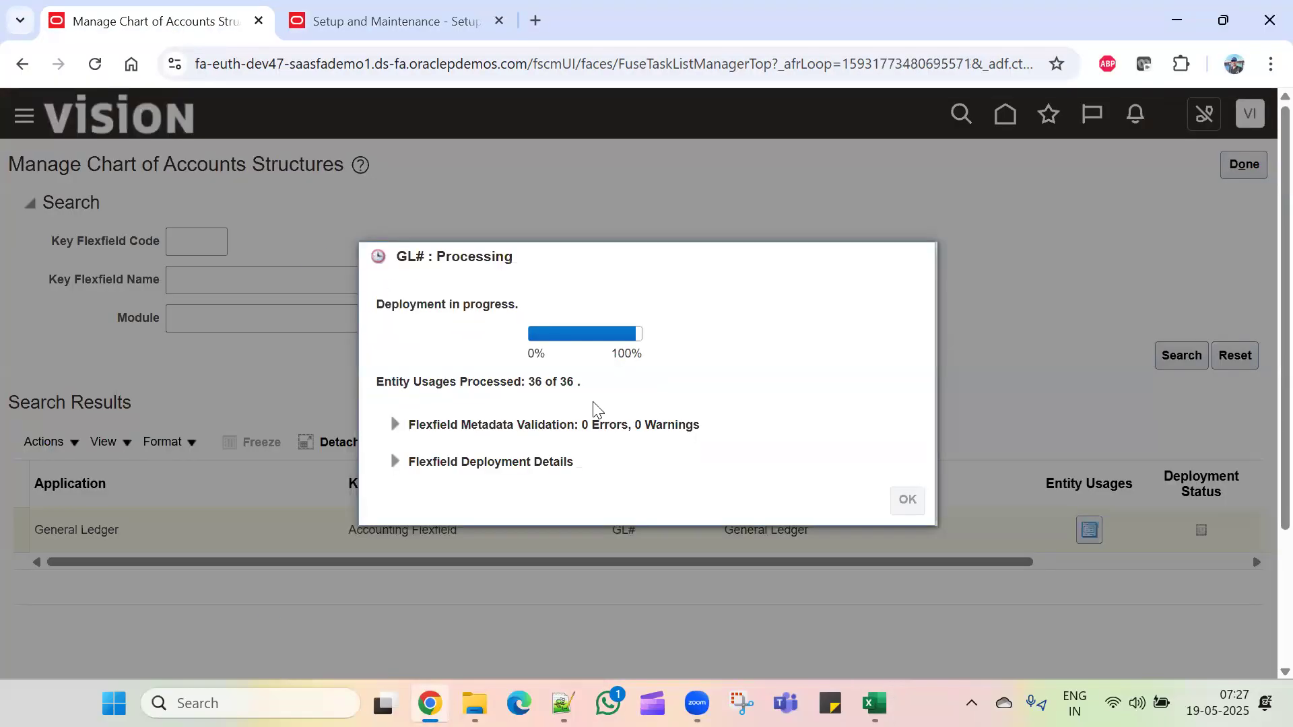
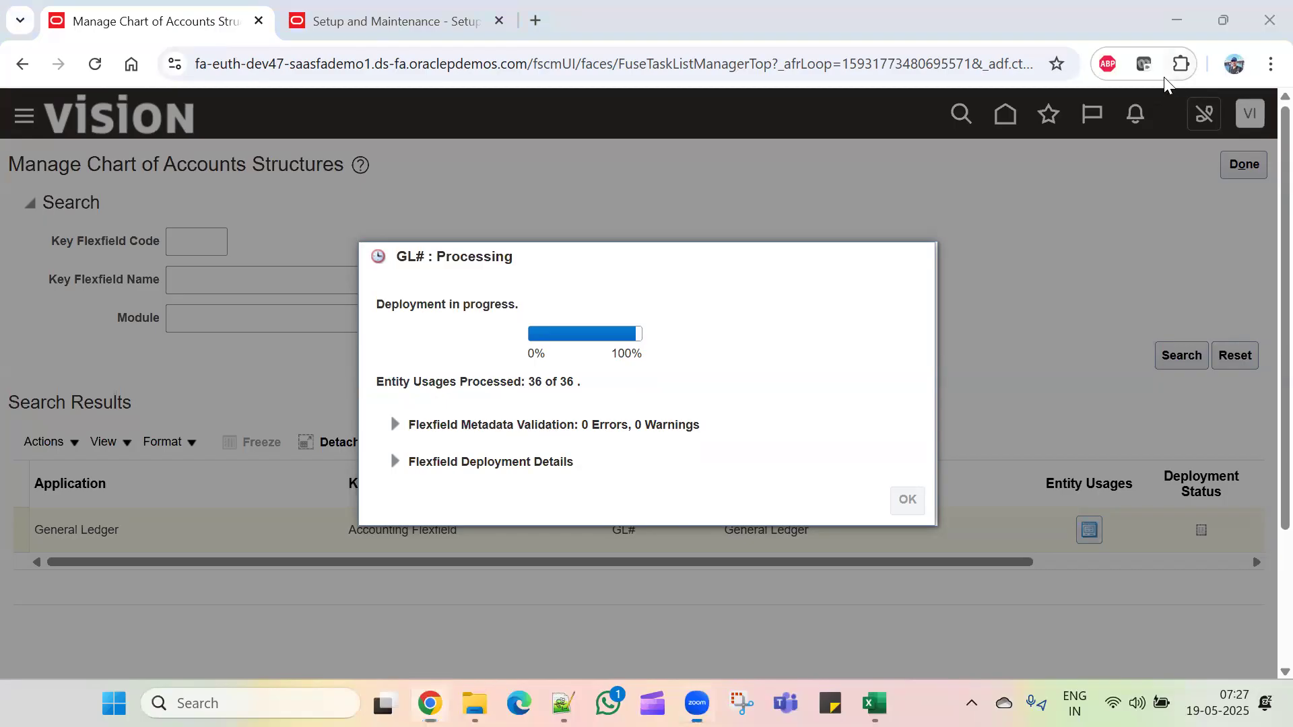
# Step: Confirm the GL# Accounting Flexfield deployed with 0 validation errors and dismiss the confirmation
pyautogui.click(1165, 78)
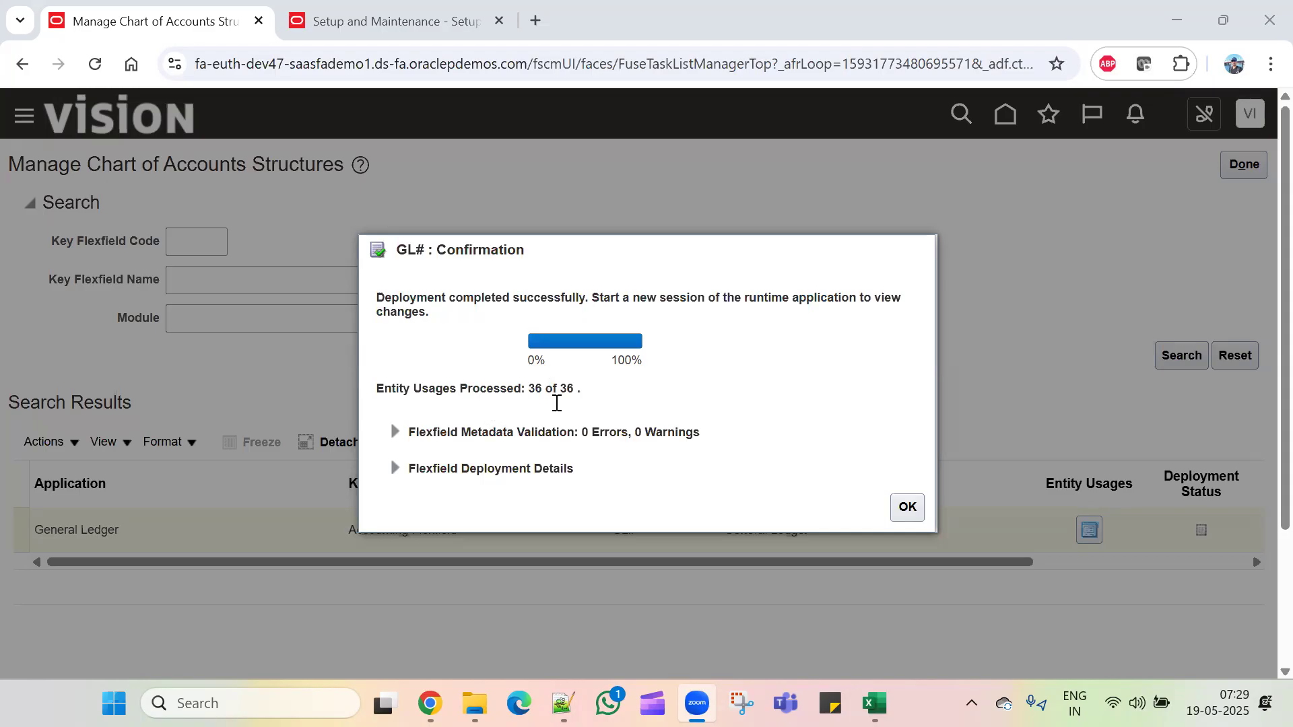
pyautogui.moveTo(581, 435); pyautogui.dragTo(630, 434)
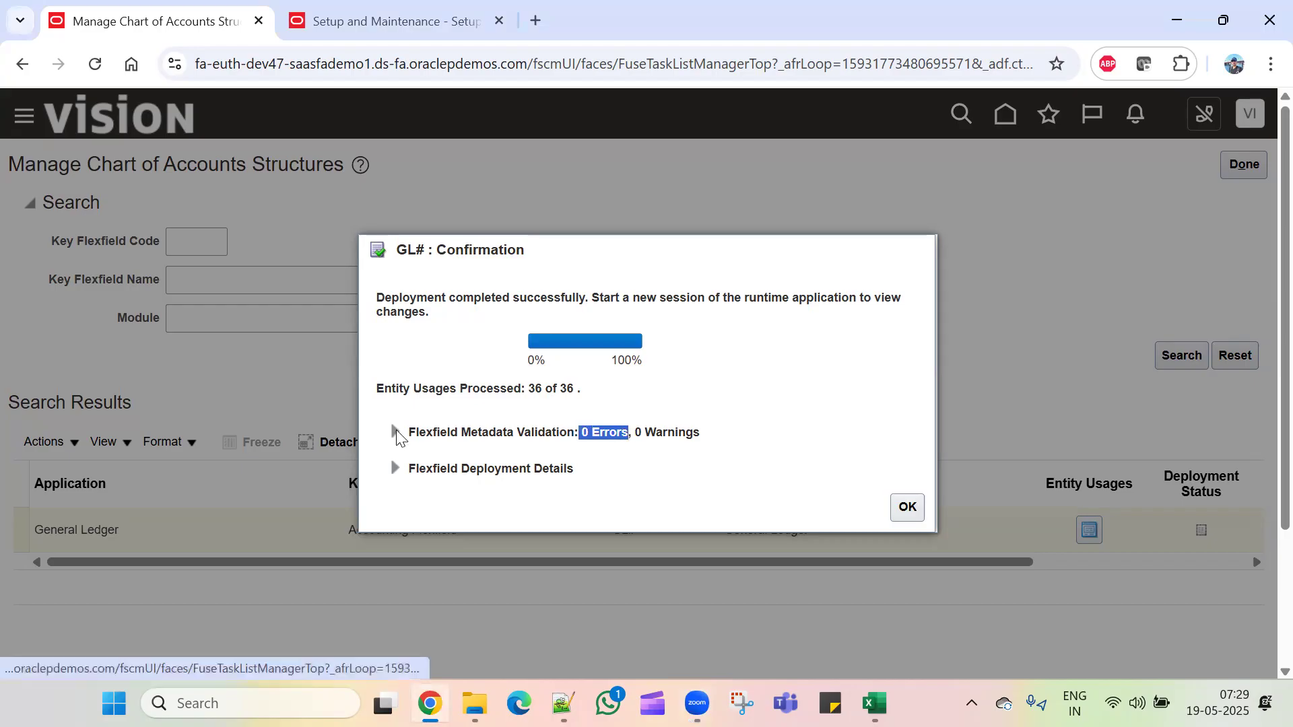
pyautogui.click(395, 432)
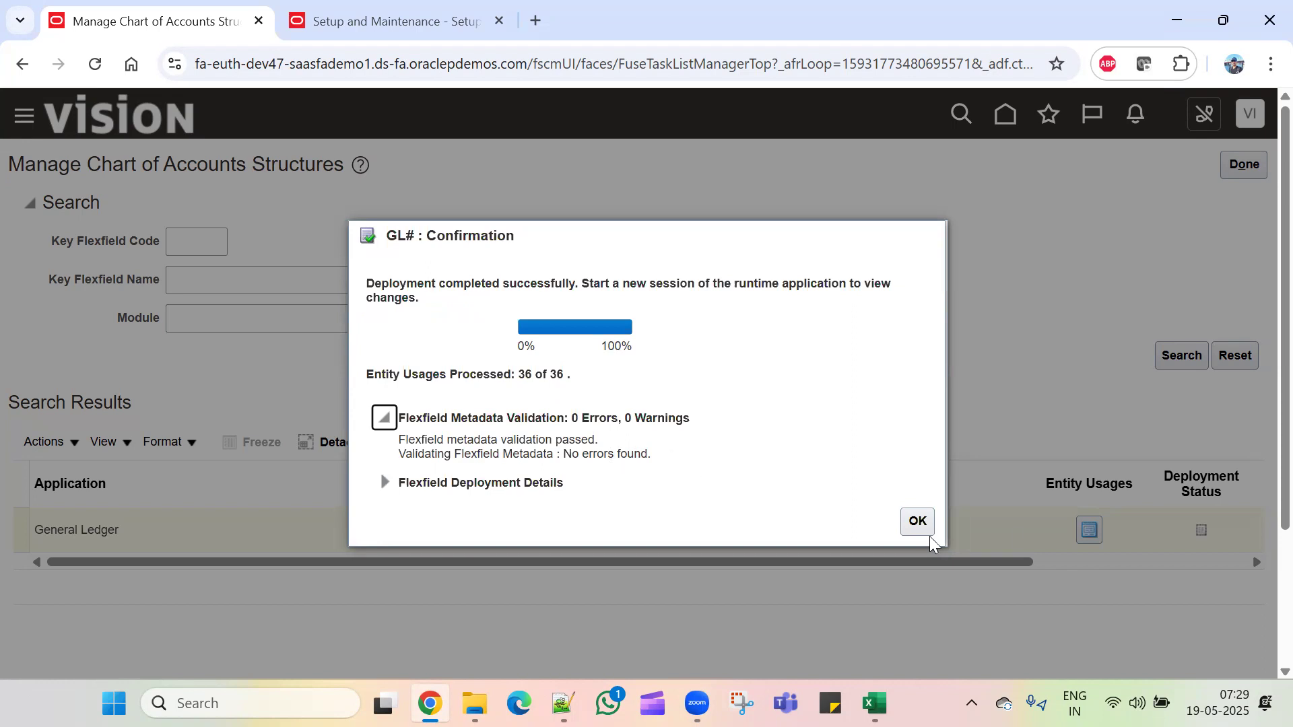
pyautogui.click(916, 522)
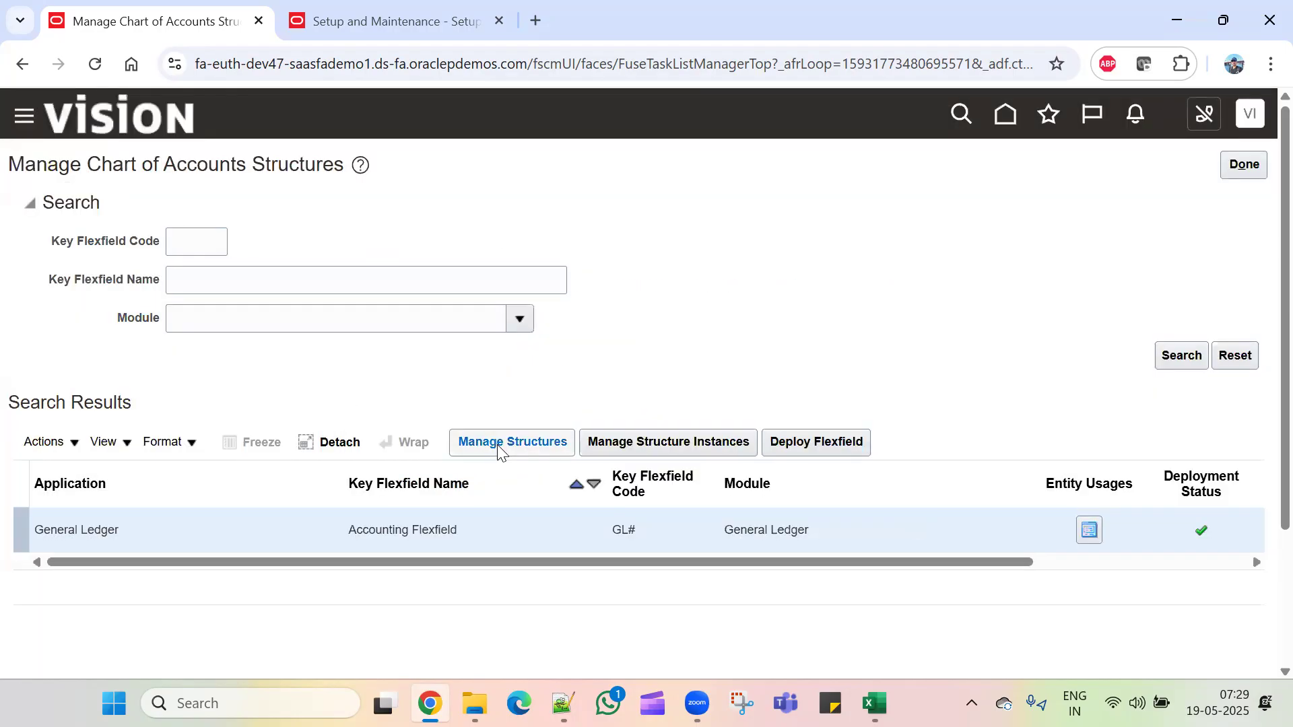
# Step: Return to Setup and Maintenance's General Ledger tasks and open Manage Primary Ledgers
pyautogui.click(499, 445)
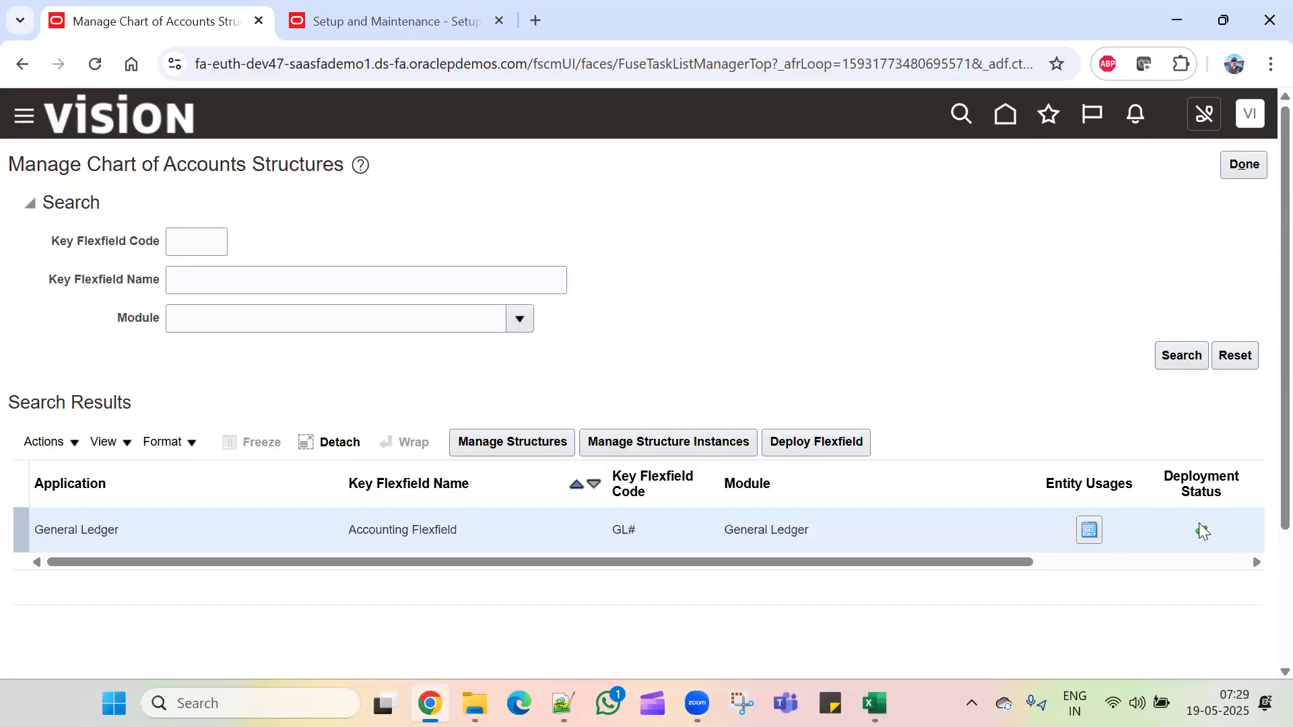
pyautogui.click(1250, 168)
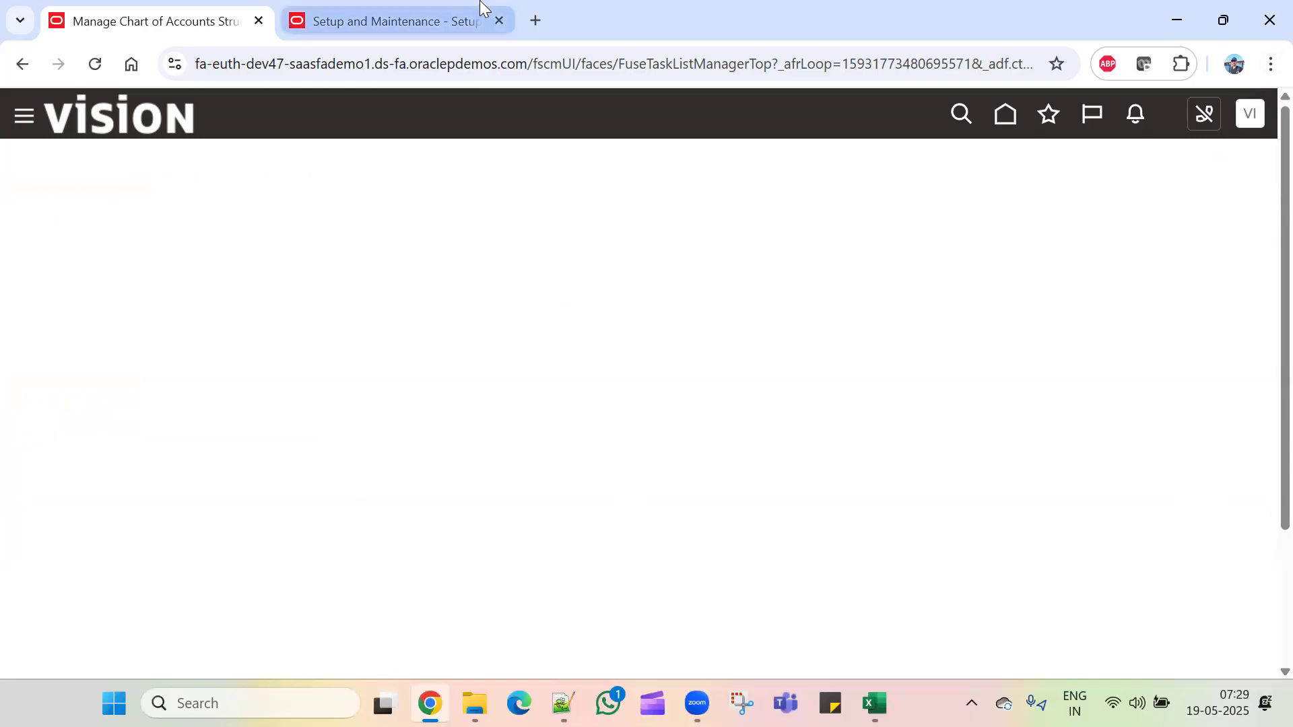
pyautogui.click(500, 20)
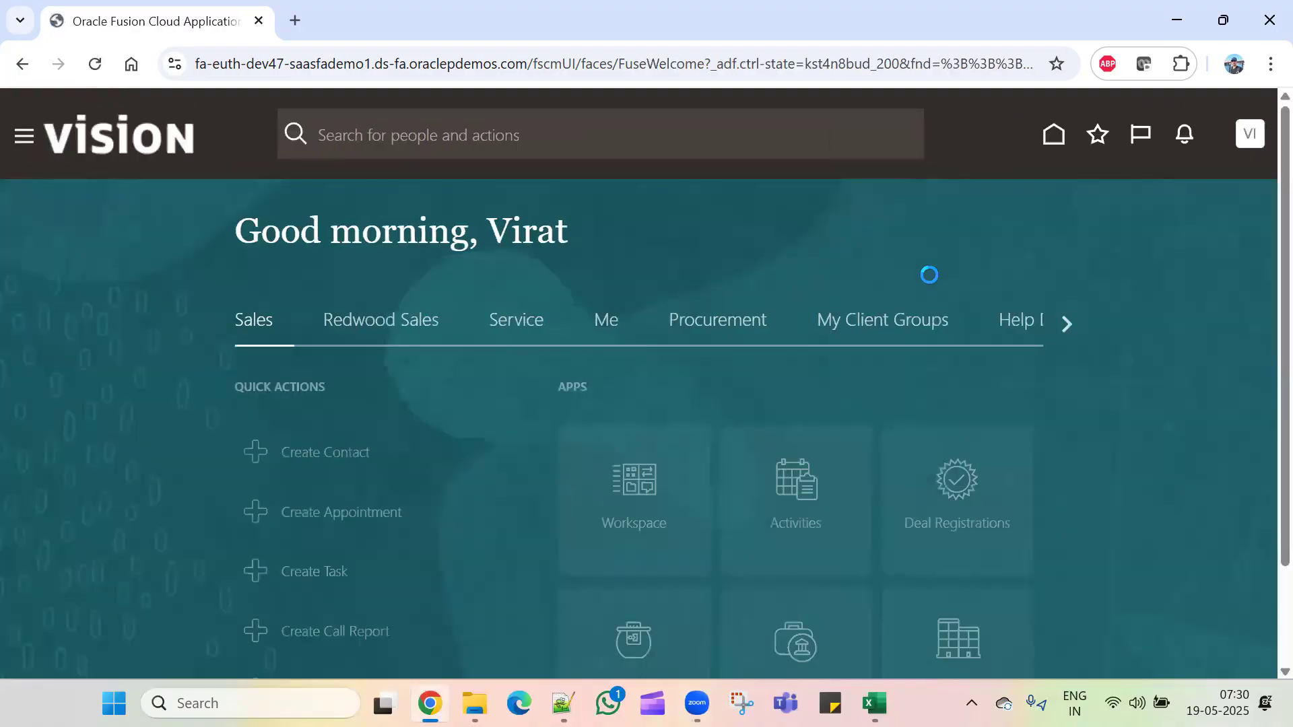
pyautogui.click(1250, 136)
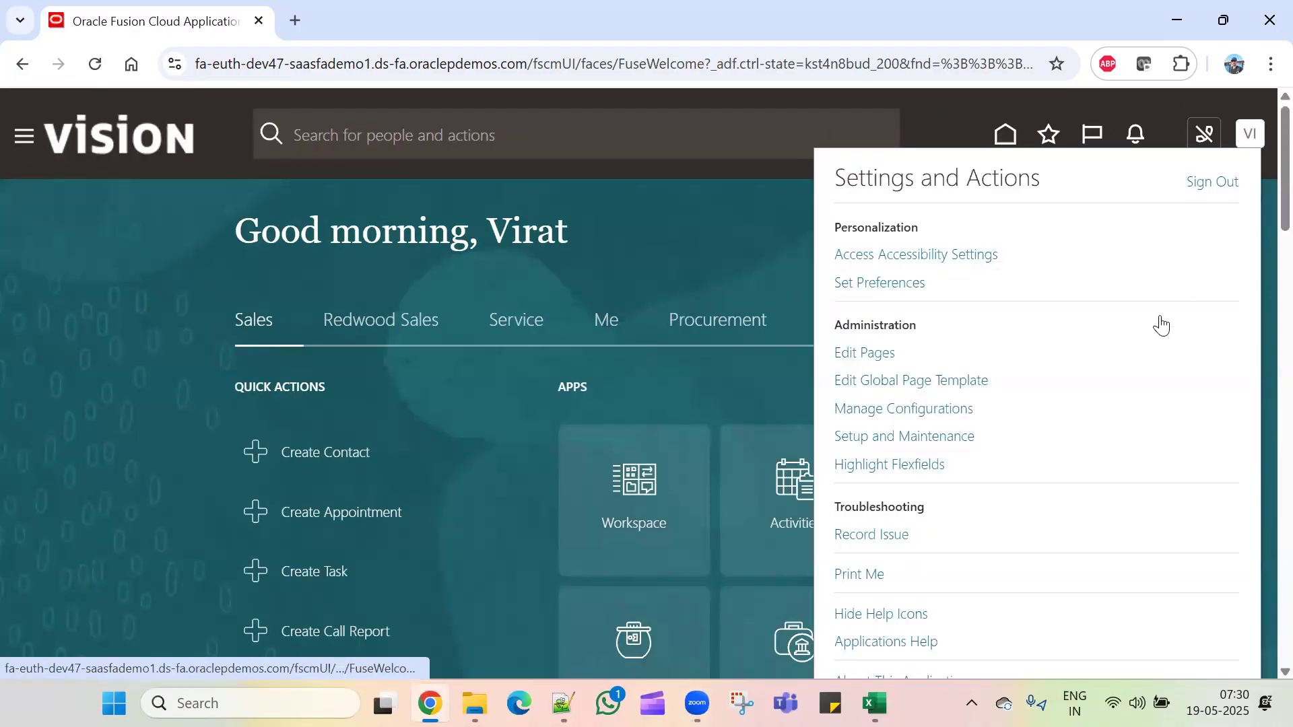
pyautogui.click(912, 435)
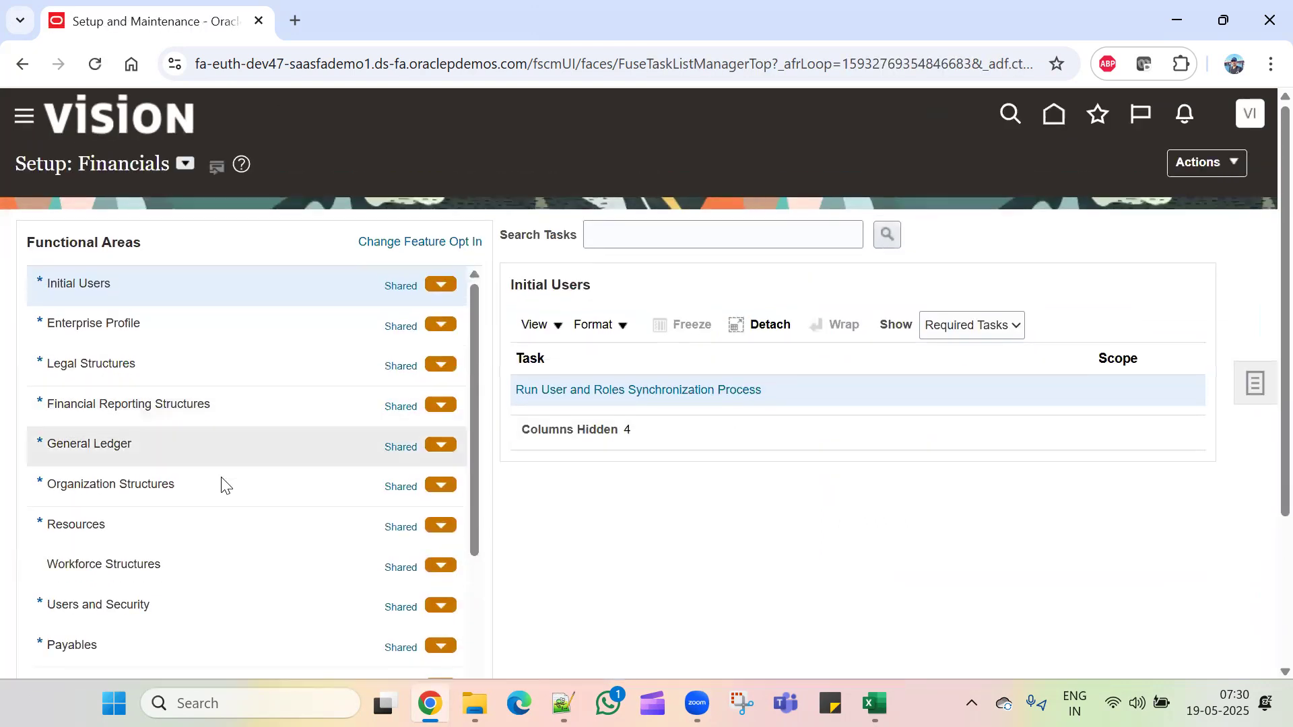
pyautogui.click(233, 448)
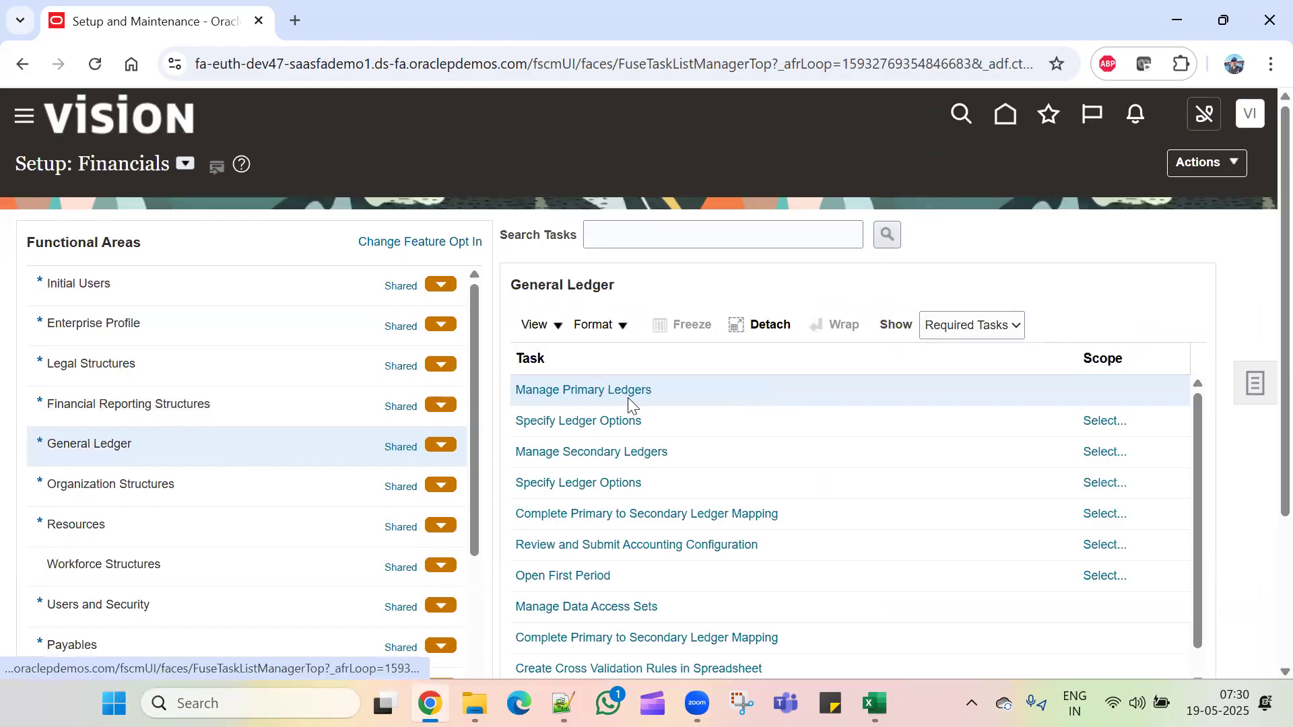
pyautogui.click(629, 390)
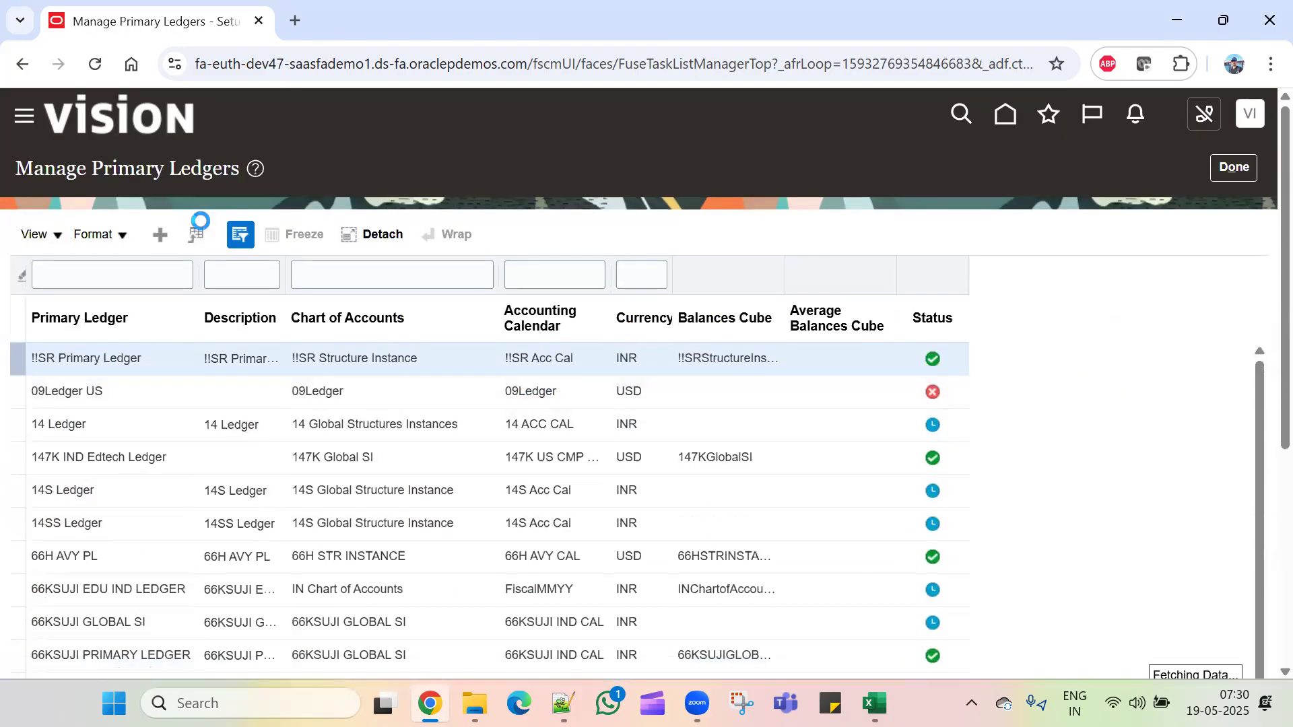
# Step: Start a new primary ledger named TCL_Primary Ledger, using the same text as its description
pyautogui.click(160, 234)
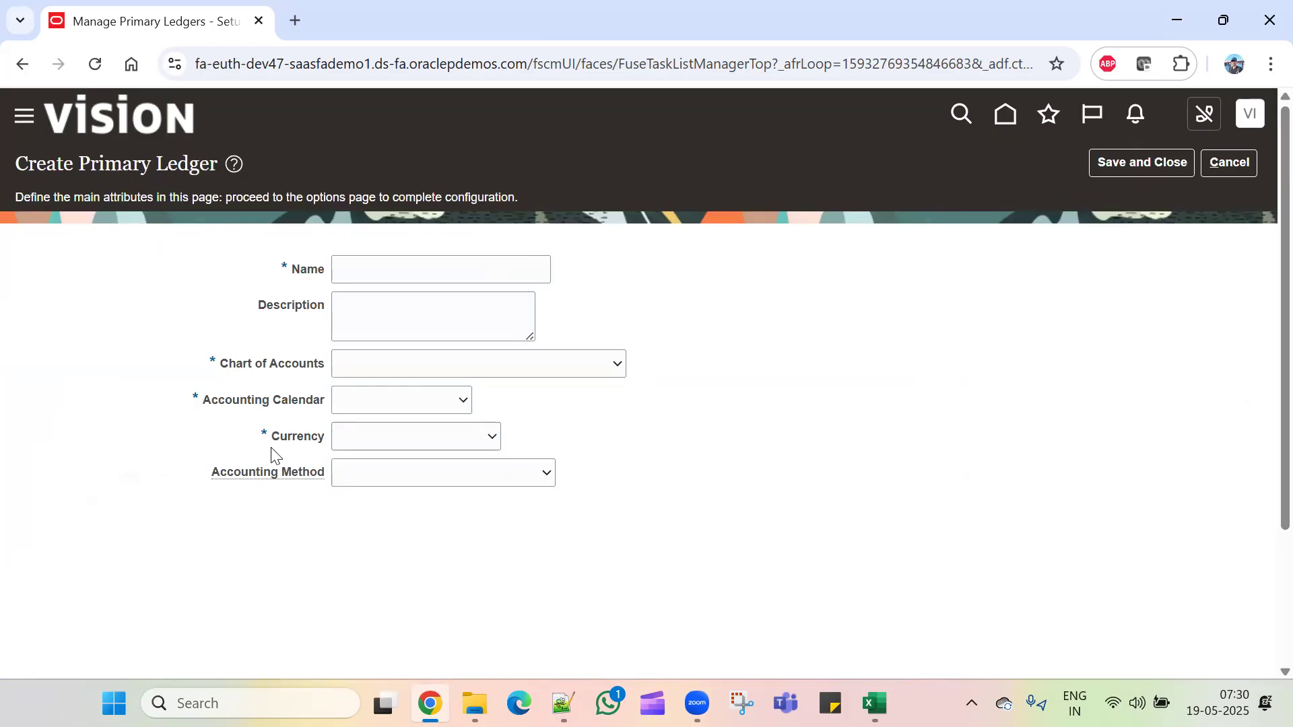
pyautogui.click(394, 277)
pyautogui.write('TC')
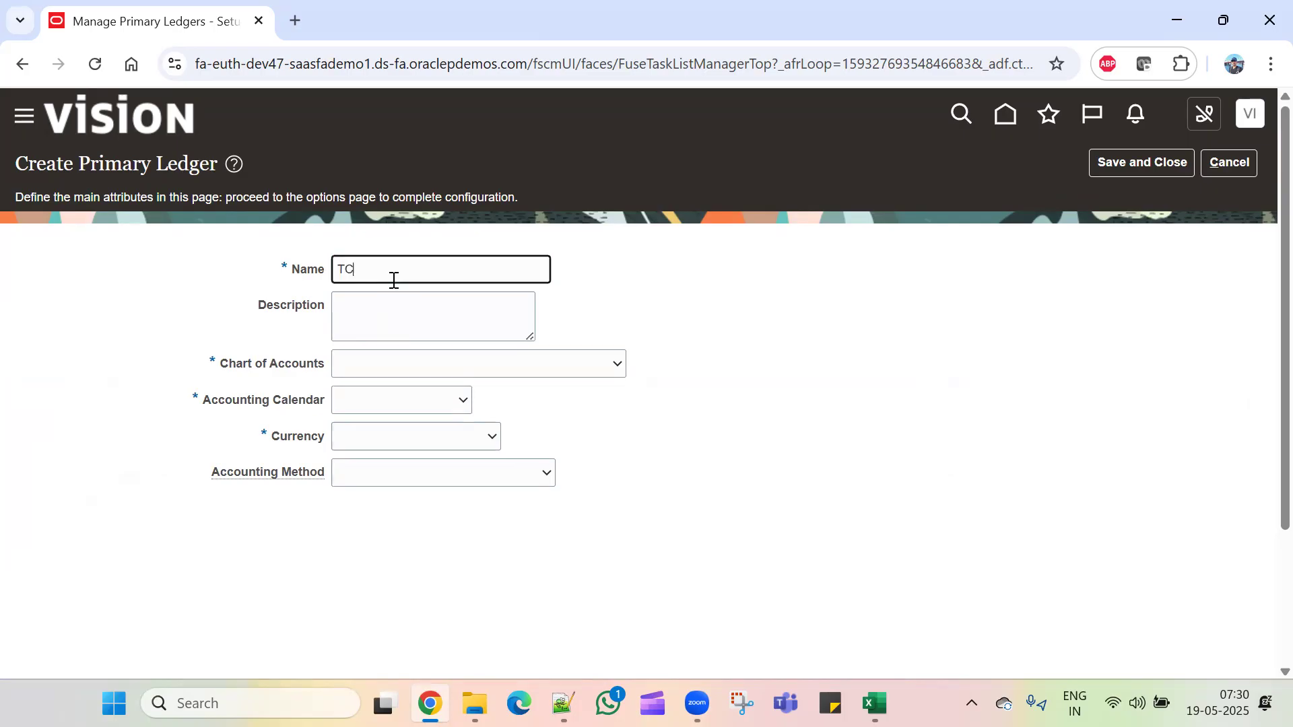
pyautogui.write('L_Primary Ledgers')
pyautogui.moveTo(465, 268); pyautogui.dragTo(192, 293)
pyautogui.hotkey('ctrl', 'c')
pyautogui.click(447, 312)
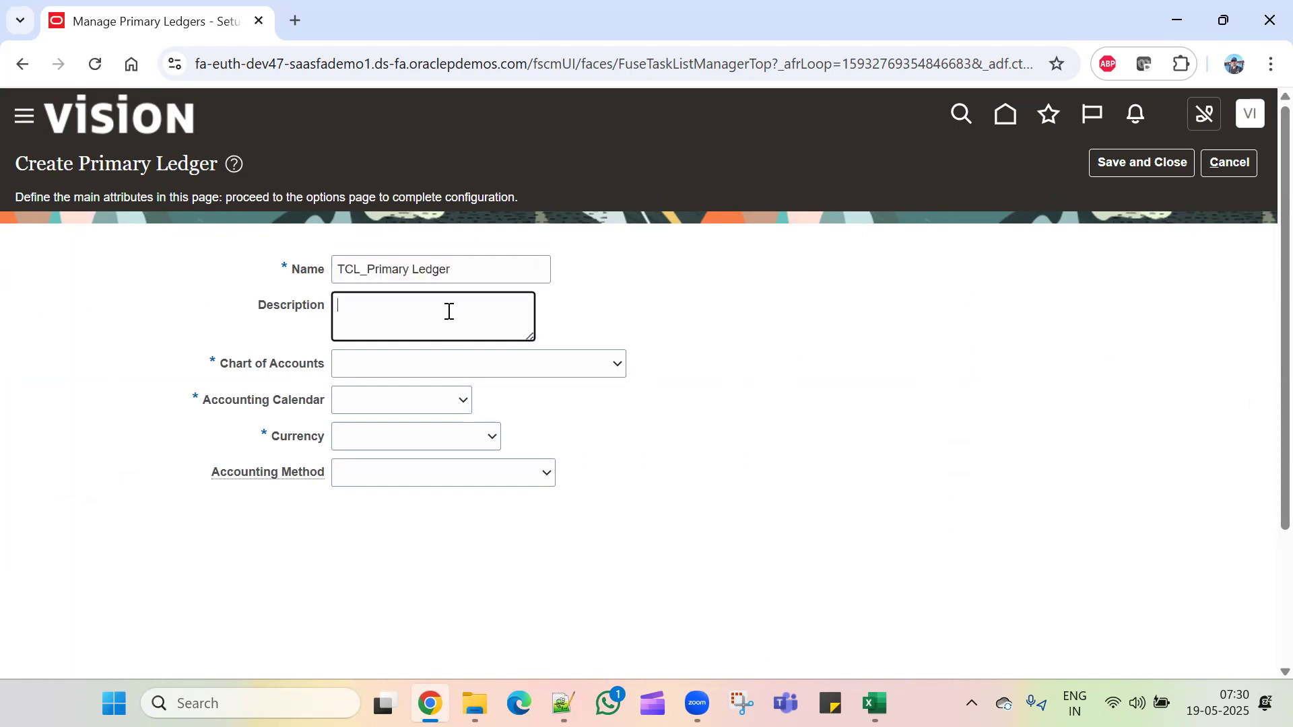
pyautogui.hotkey('ctrl', 'v')
# Step: Select TCL_COA Instance as the chart of accounts and TCL_CAL as the accounting calendar
pyautogui.click(438, 365)
pyautogui.scroll(-20, 478, 303)
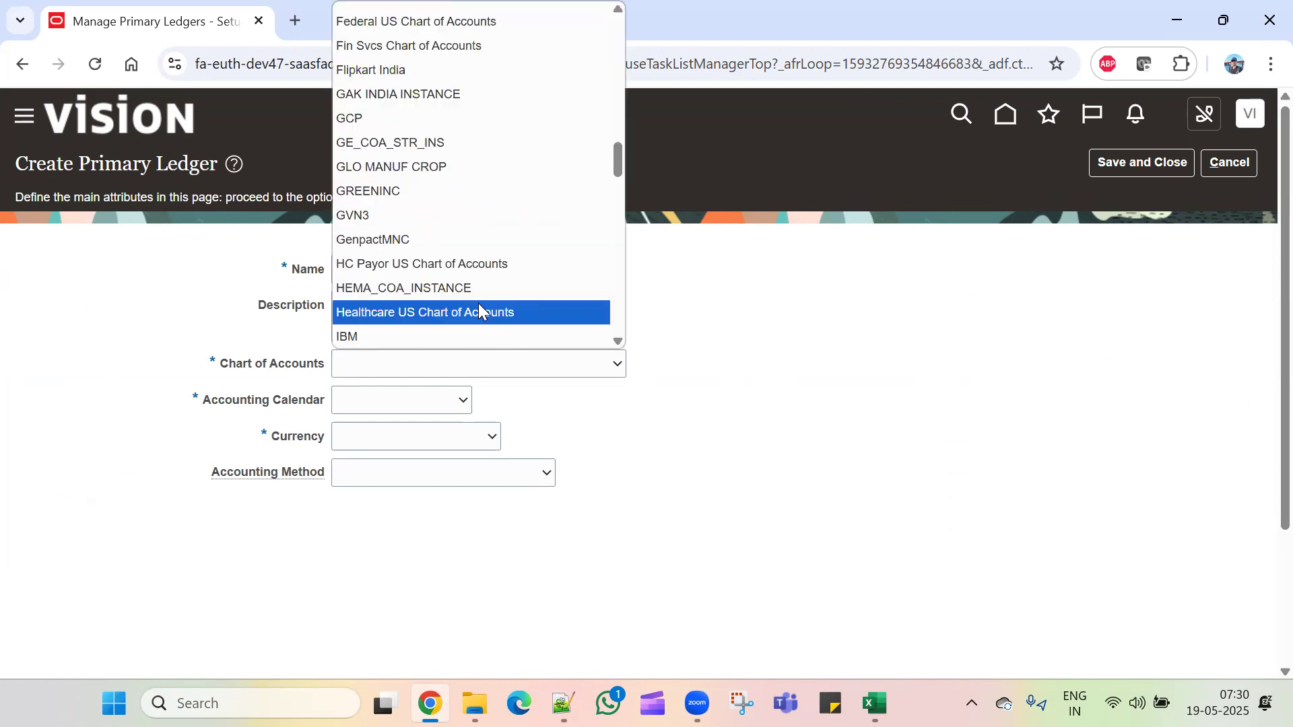
pyautogui.click(470, 336)
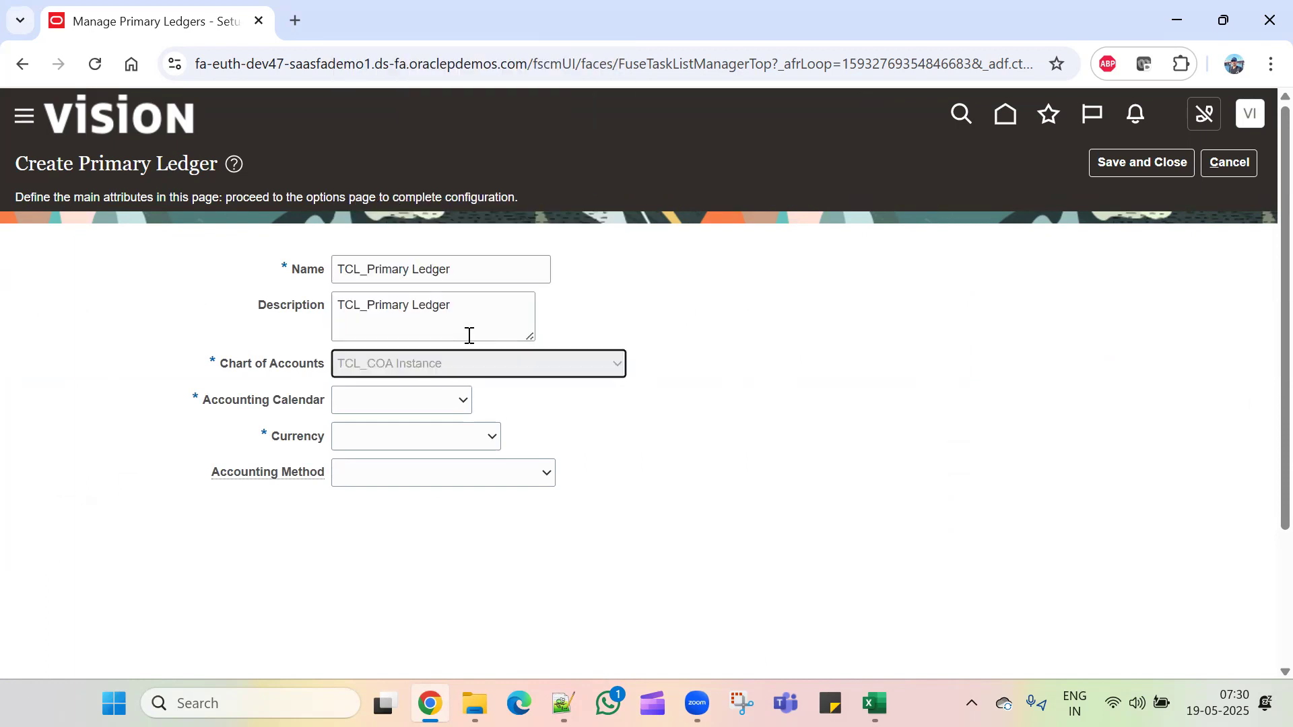
pyautogui.click(430, 399)
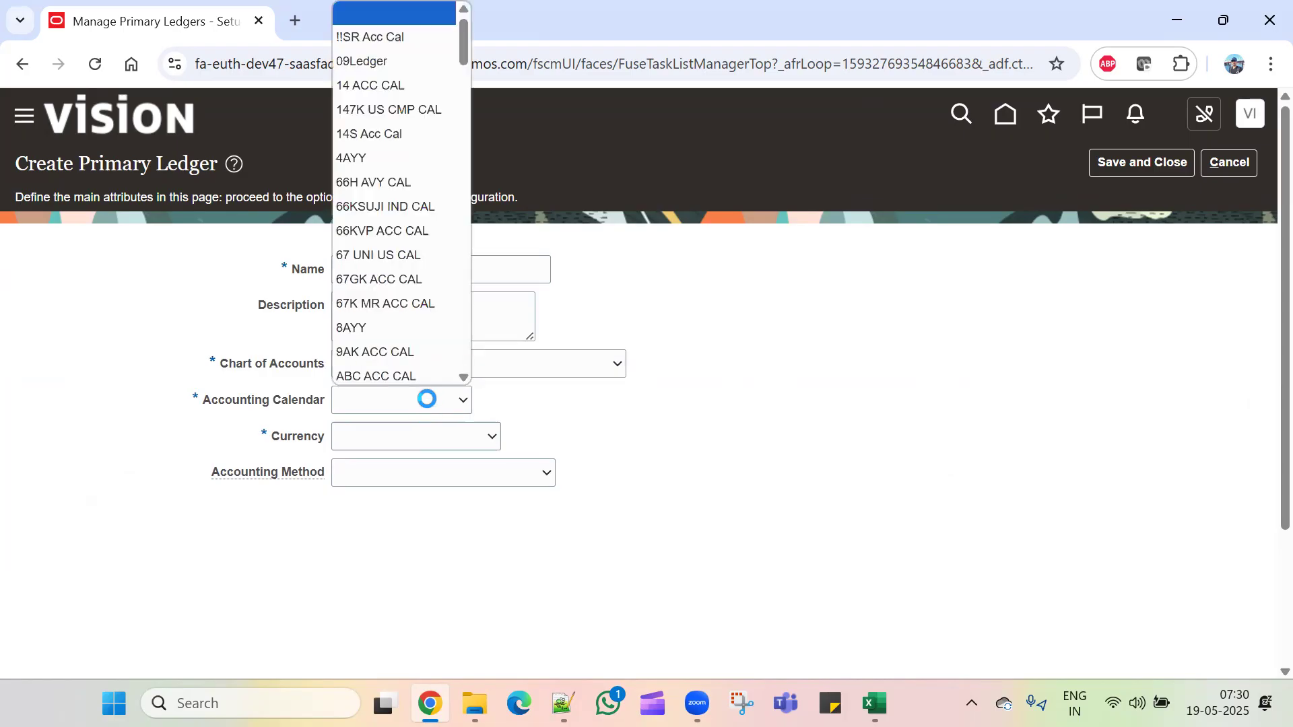
pyautogui.scroll(-10, 424, 316)
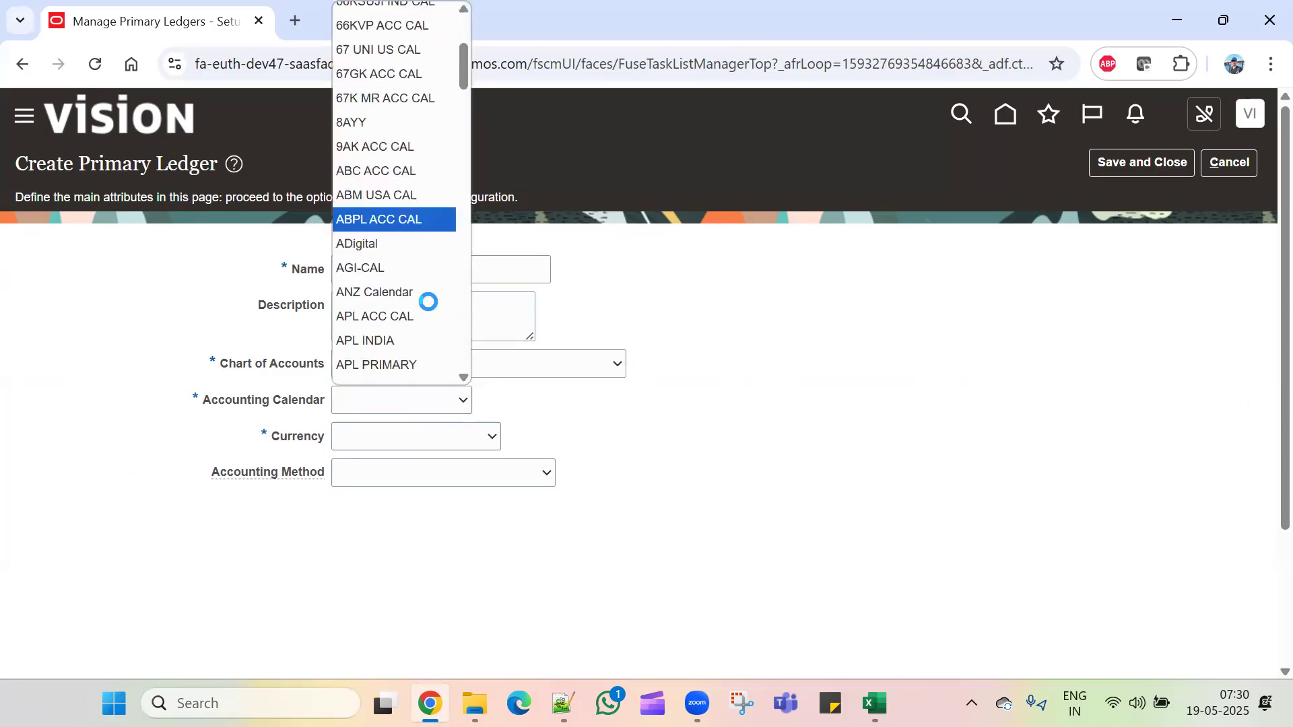
pyautogui.scroll(-10, 422, 340)
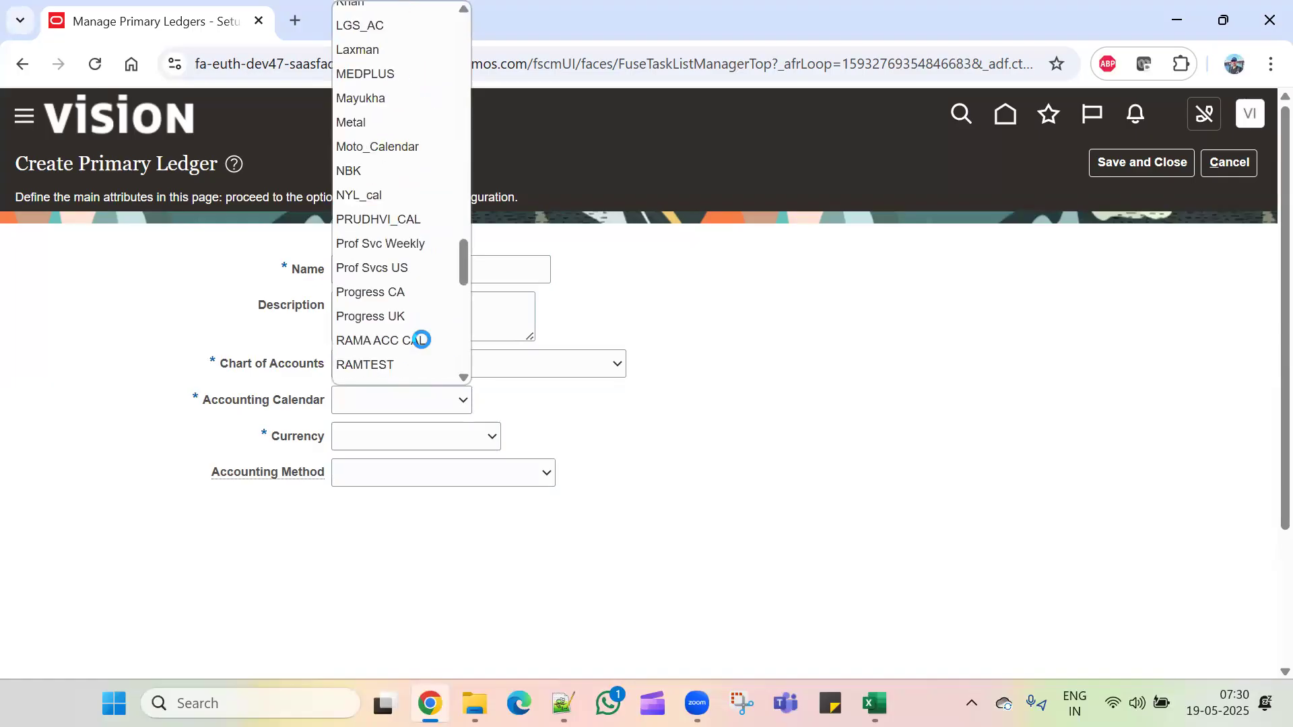
pyautogui.scroll(-5, 424, 339)
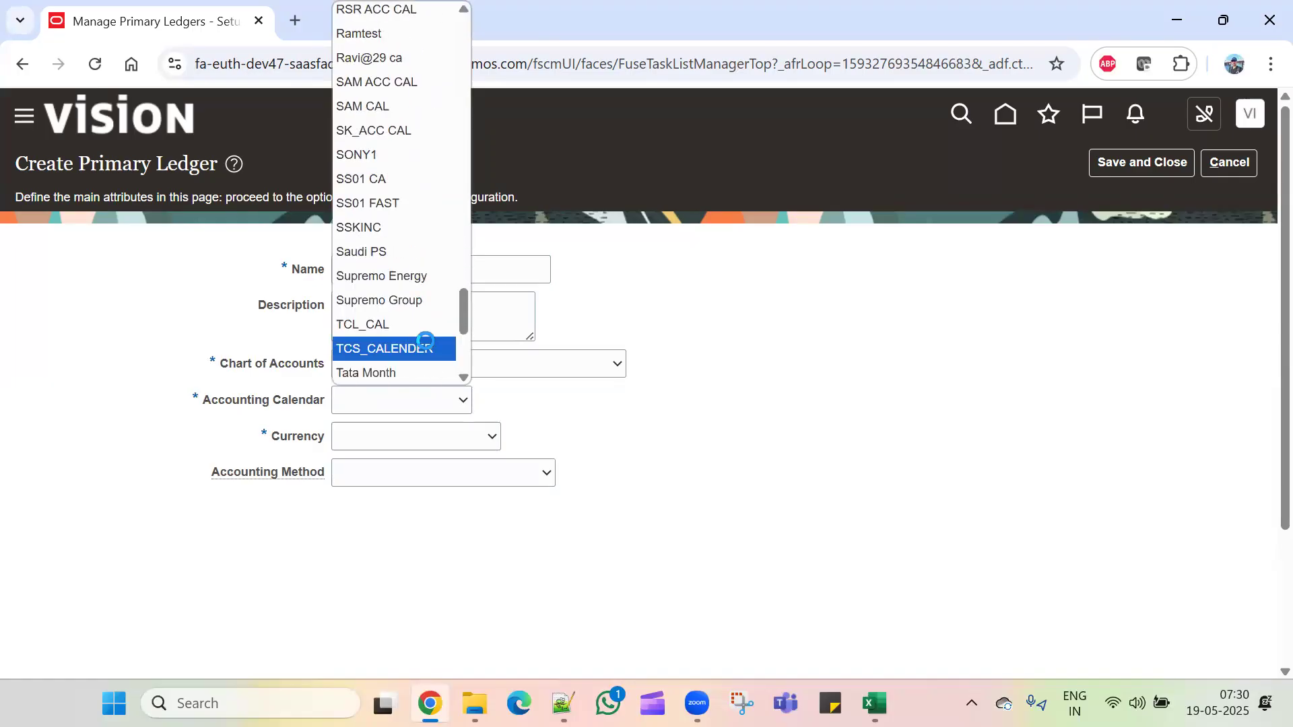
pyautogui.click(422, 323)
# Step: Set the currency to USD - US Dollar and the accounting method to Standard Accrual, then save
pyautogui.click(421, 436)
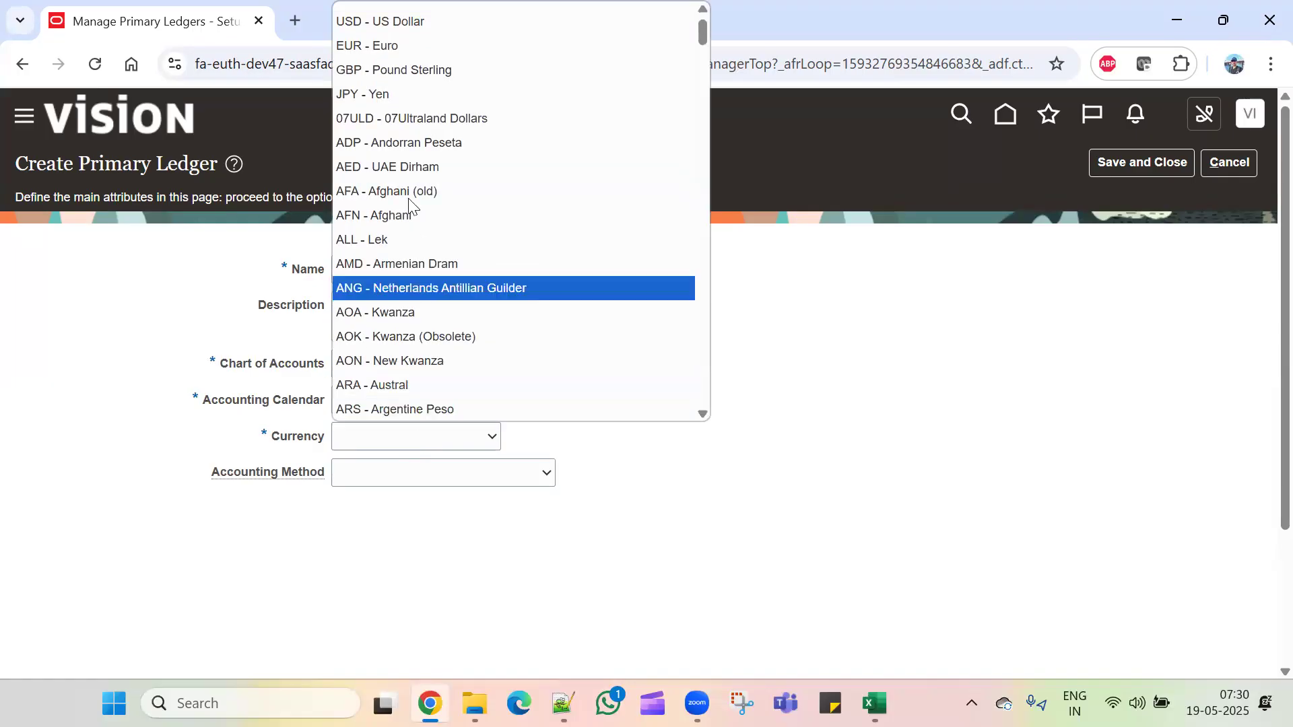
pyautogui.click(229, 38)
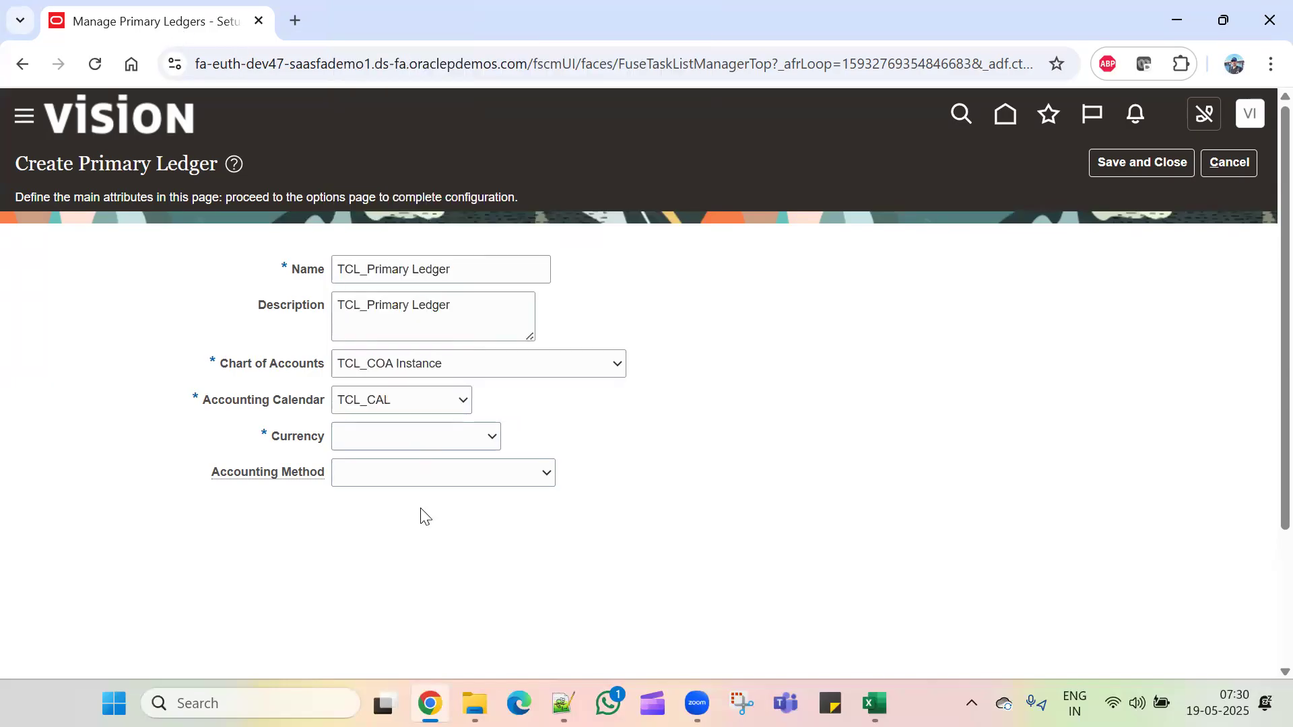
pyautogui.click(418, 436)
pyautogui.click(356, 25)
pyautogui.click(397, 481)
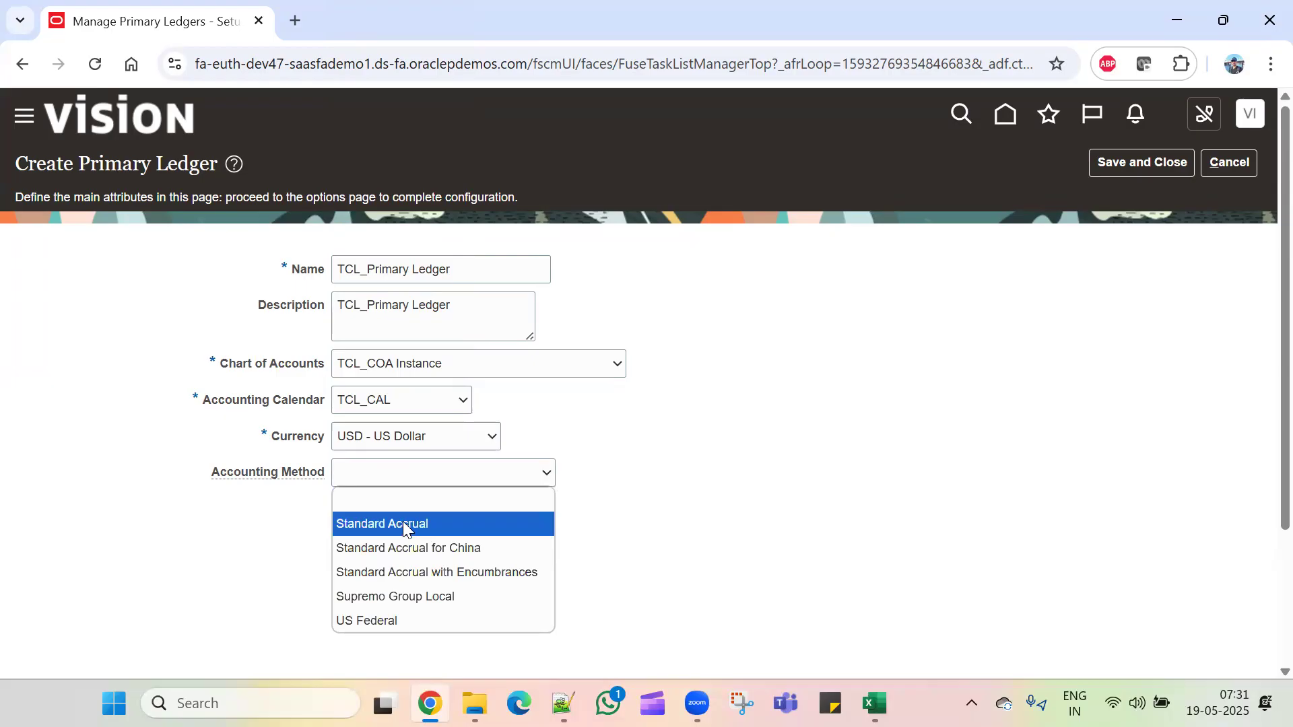
pyautogui.click(379, 524)
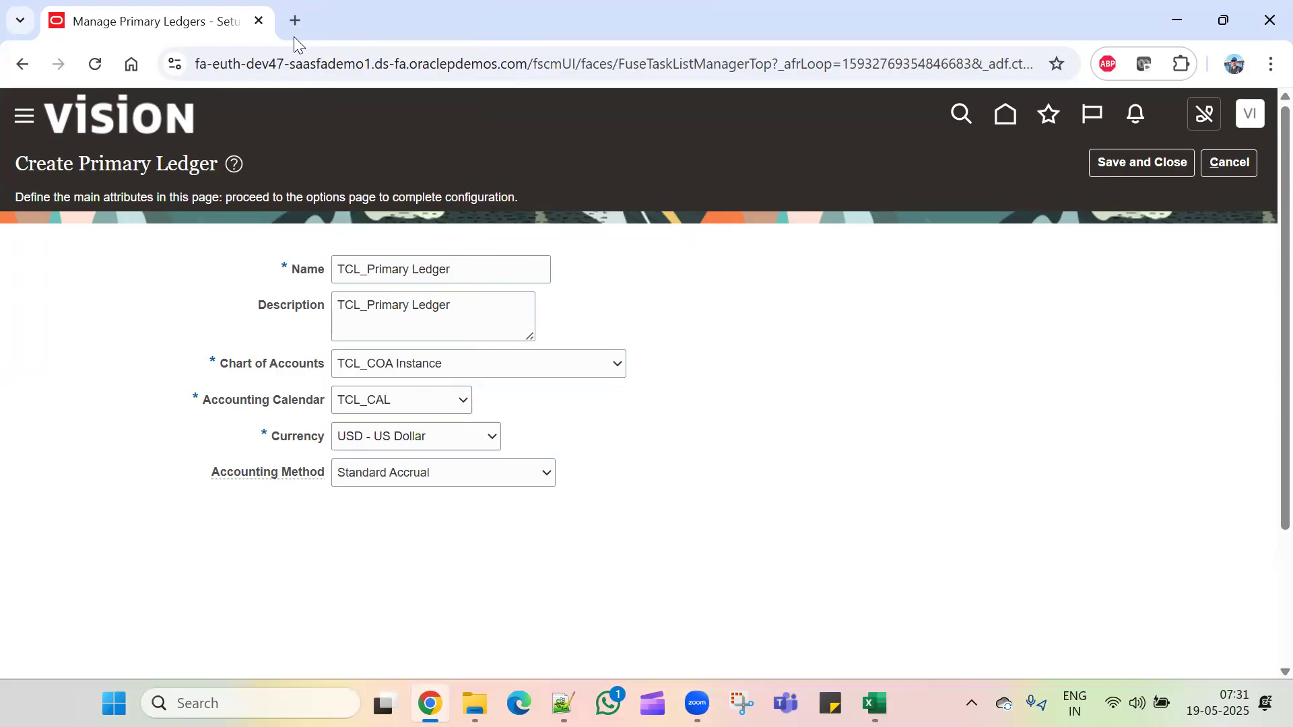
pyautogui.click(1134, 163)
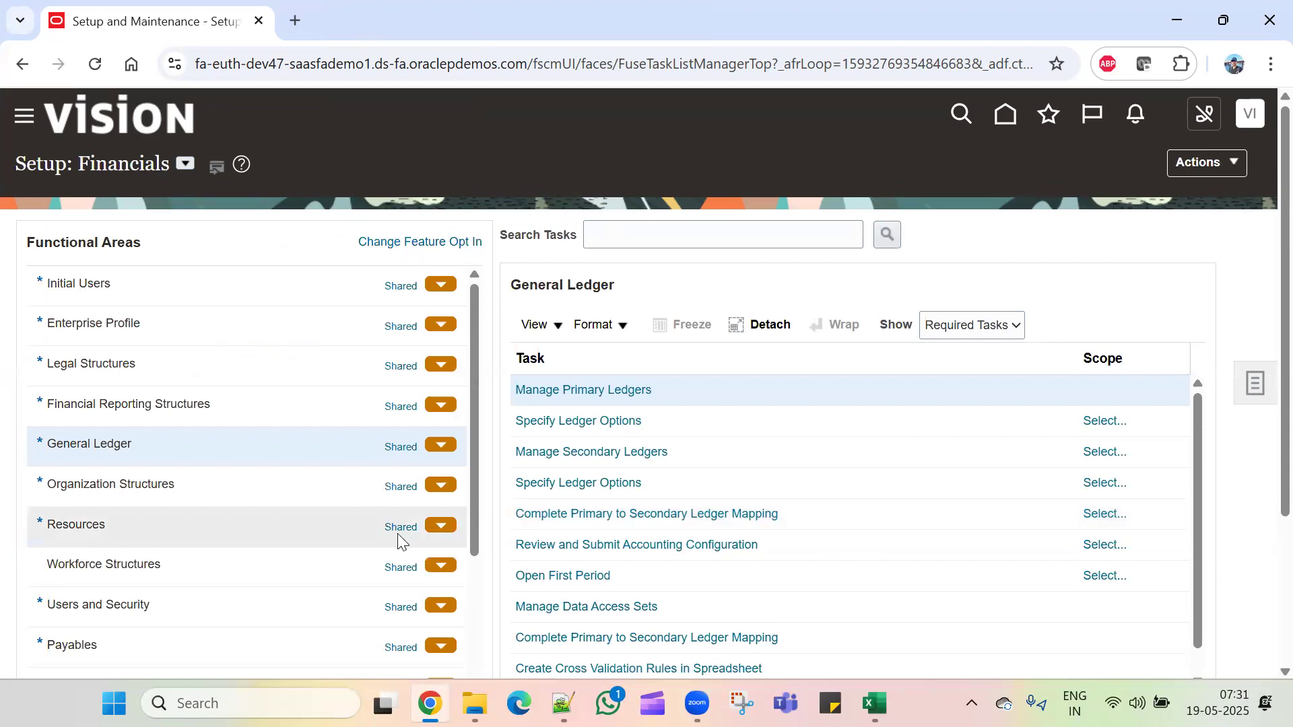
pyautogui.hotkey('alt', 'Tab')
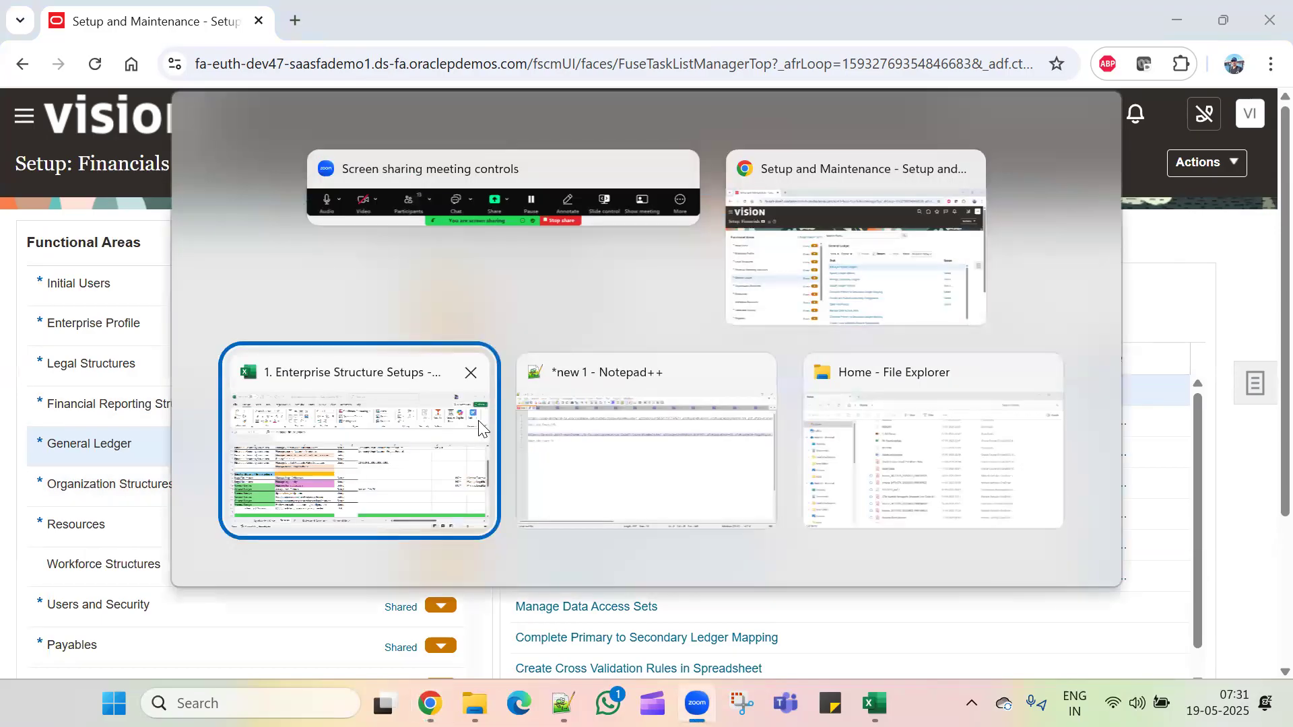
pyautogui.click(390, 485)
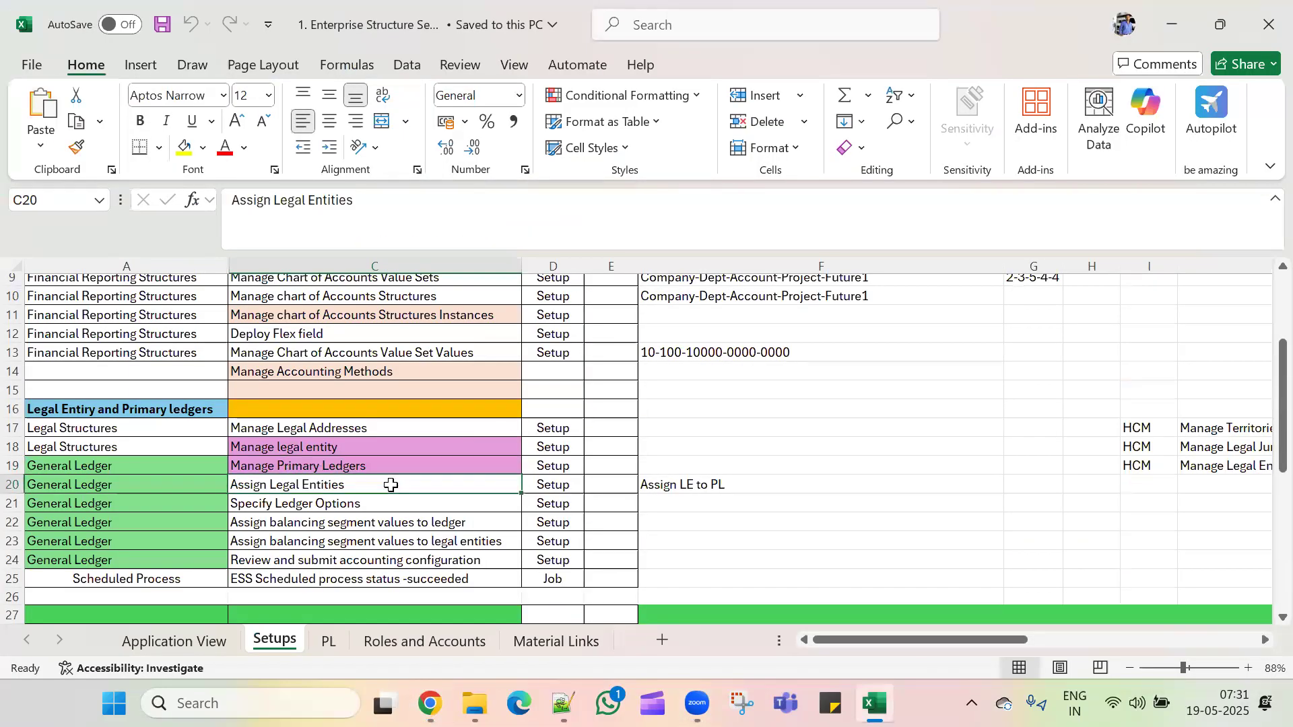
pyautogui.hotkey('alt', 'Tab')
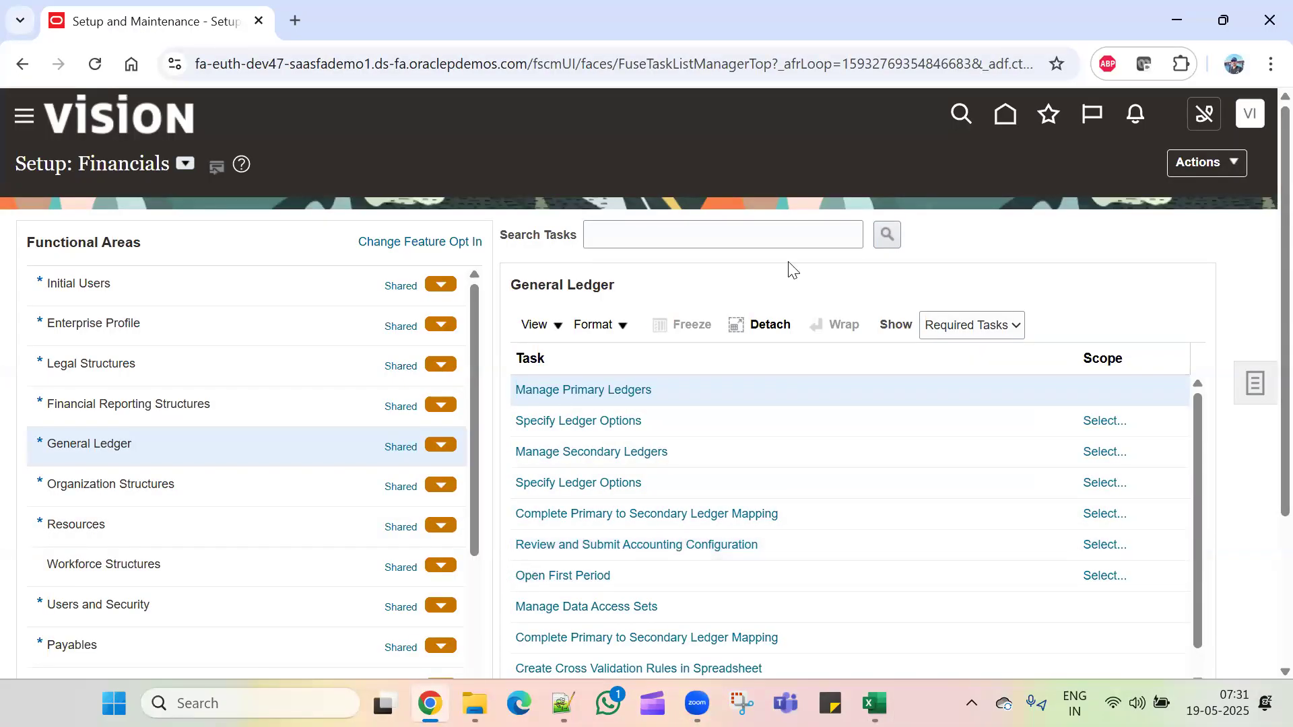
# Step: Filter the General Ledger task list to show All Tasks
pyautogui.click(956, 330)
pyautogui.click(953, 353)
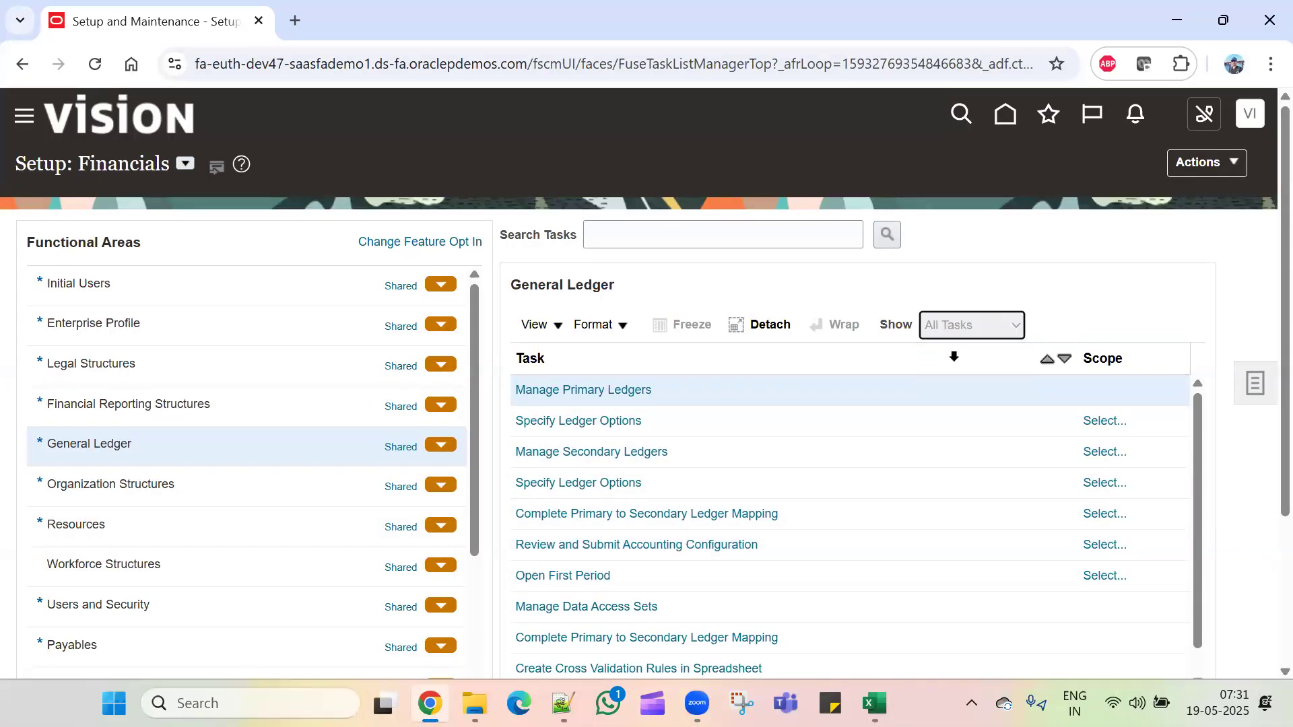
pyautogui.click(951, 330)
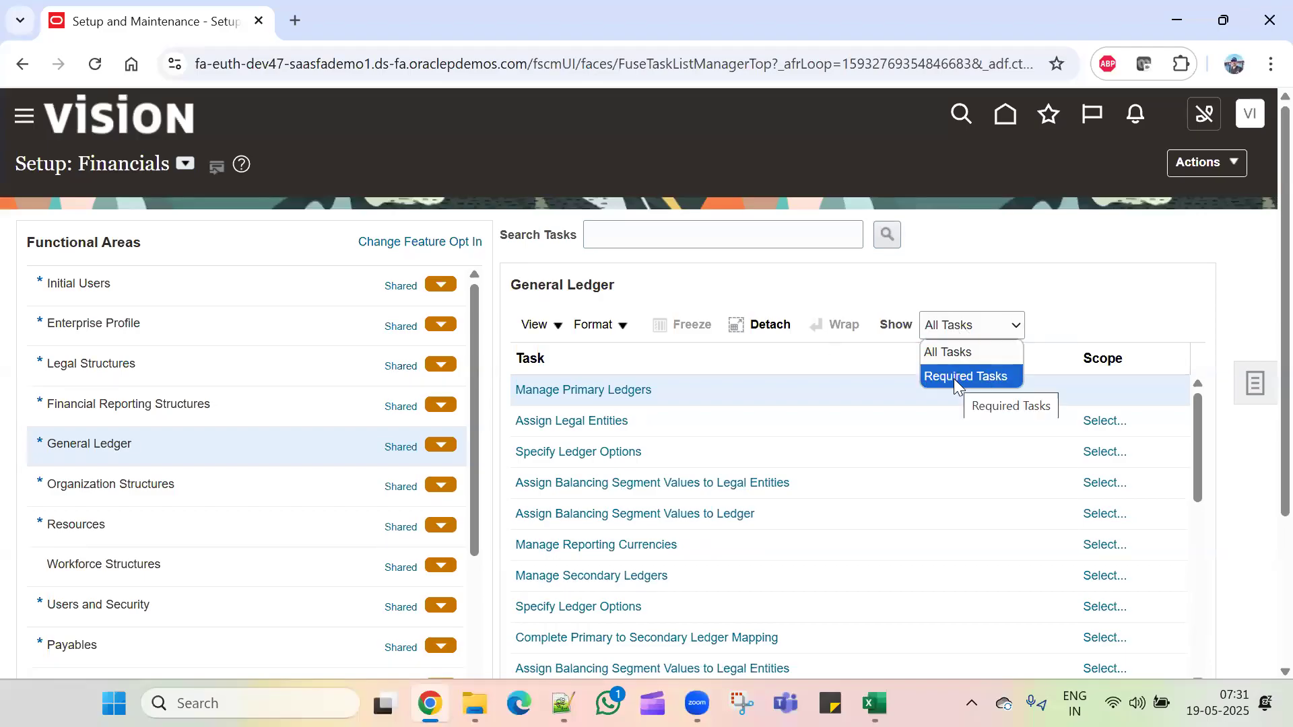
pyautogui.click(983, 350)
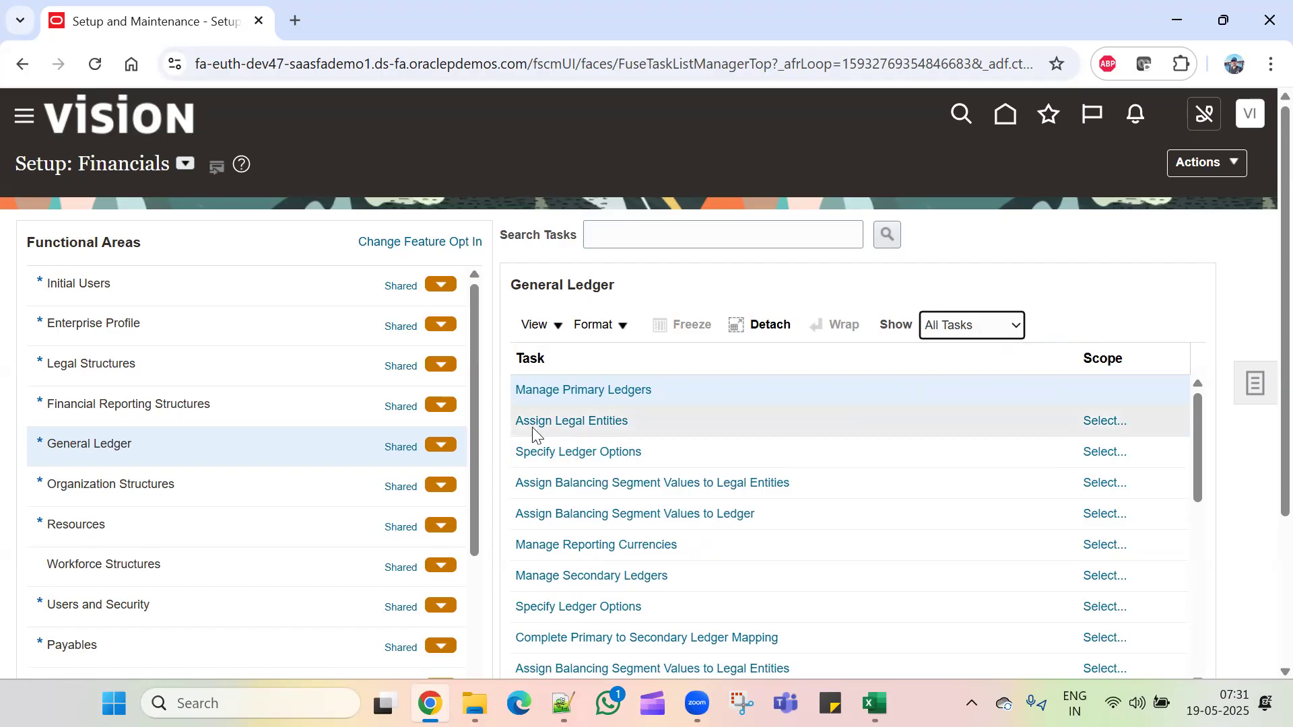
# Step: Scope Assign Legal Entities to TCL_Primary Ledger, found by filtering the ledger list for TCL
pyautogui.click(1114, 423)
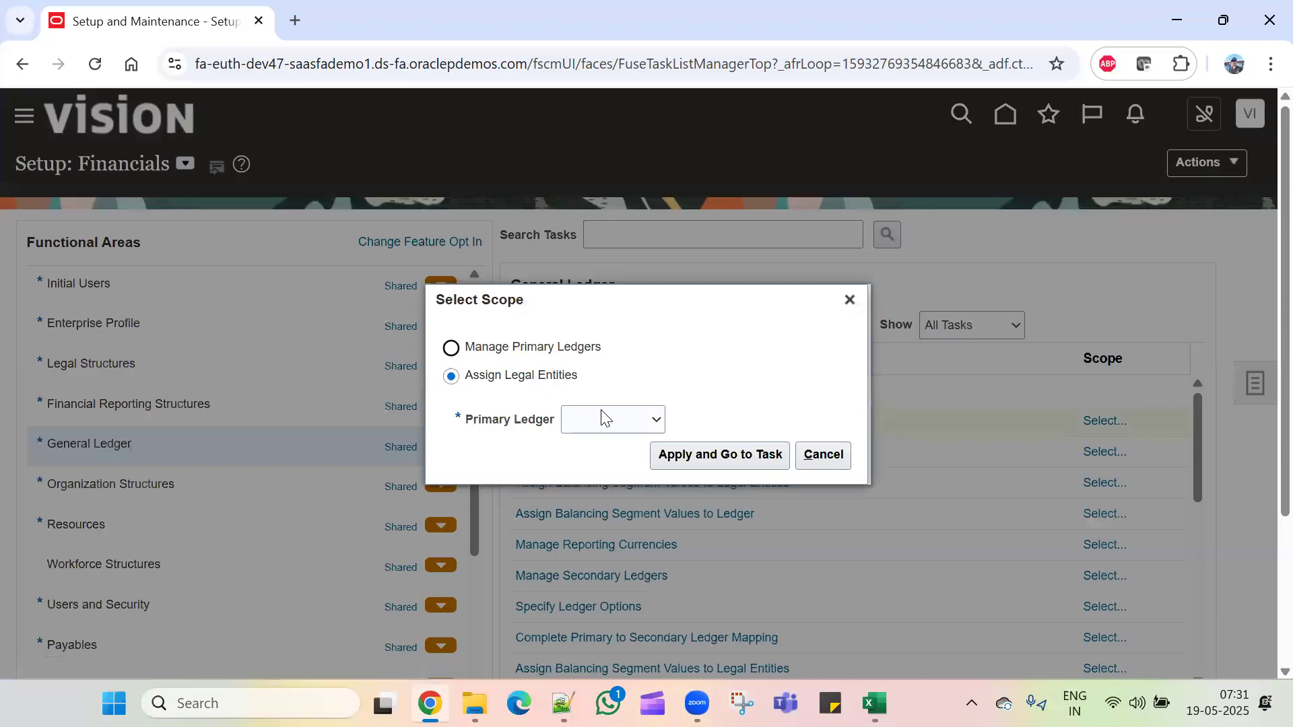
pyautogui.click(602, 417)
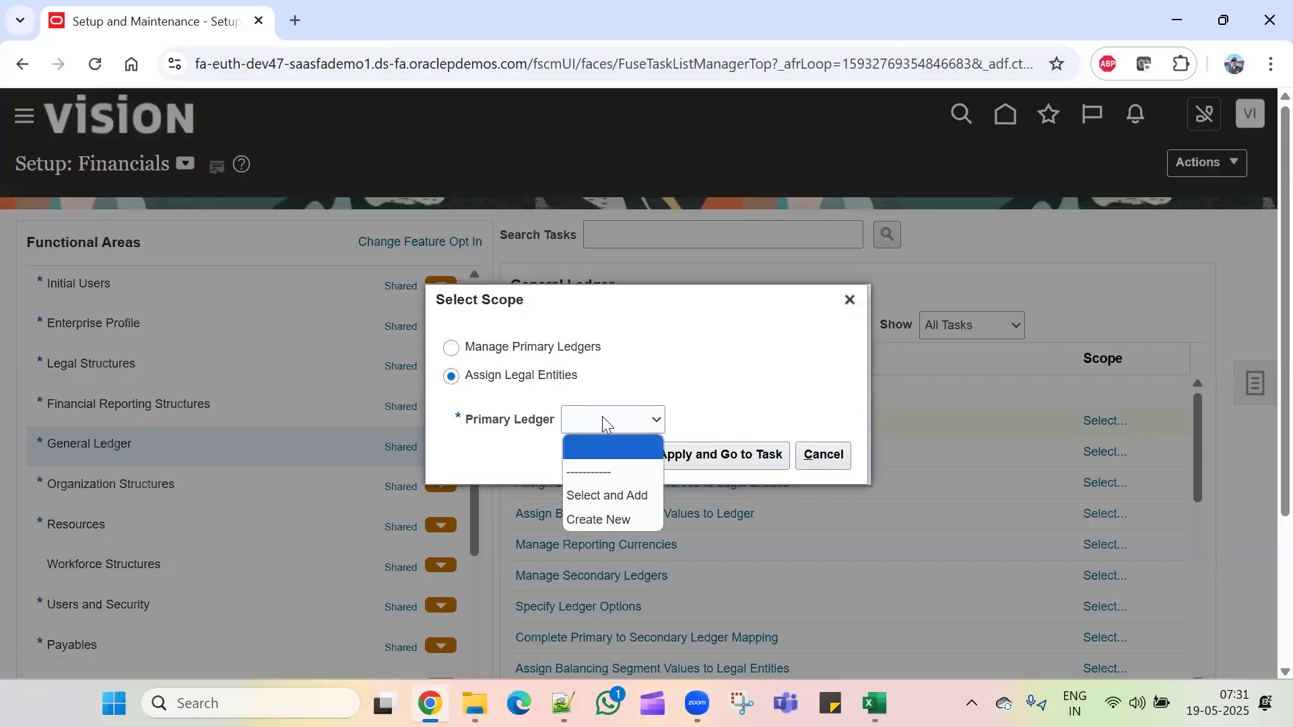
pyautogui.click(606, 495)
pyautogui.click(696, 455)
pyautogui.click(412, 273)
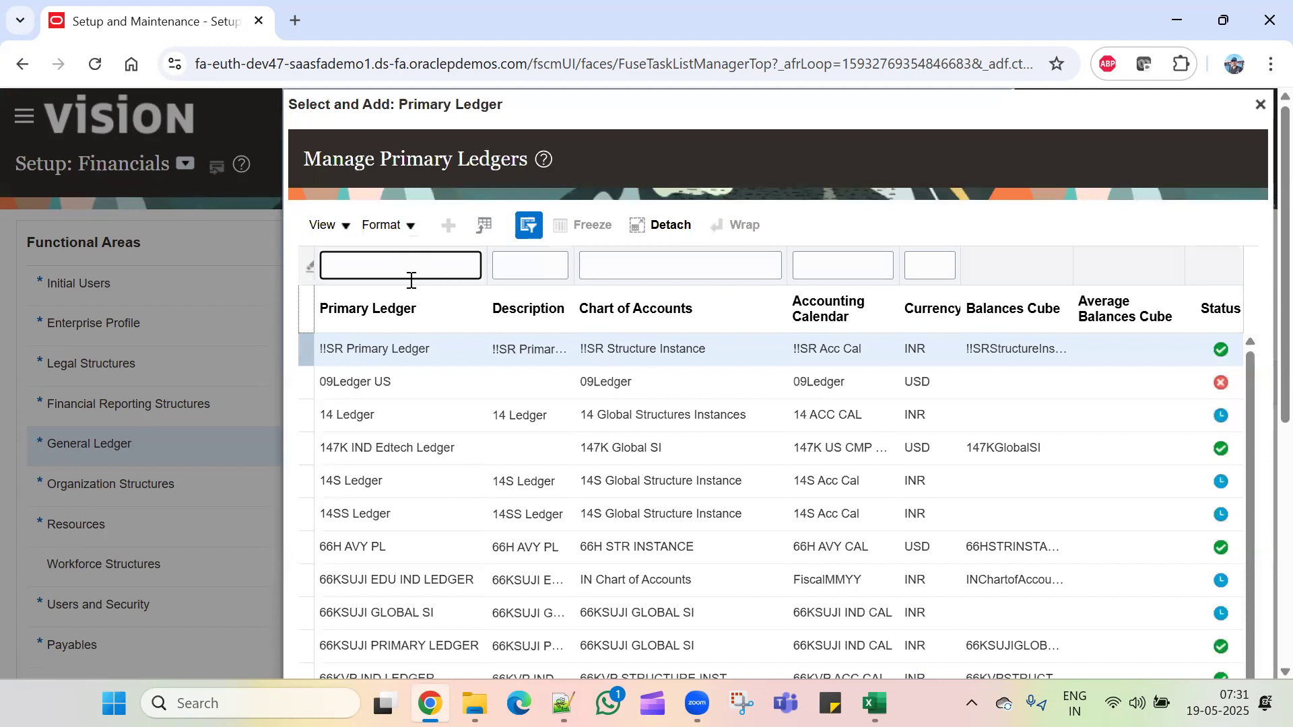
pyautogui.write('TCL')
pyautogui.press('Return')
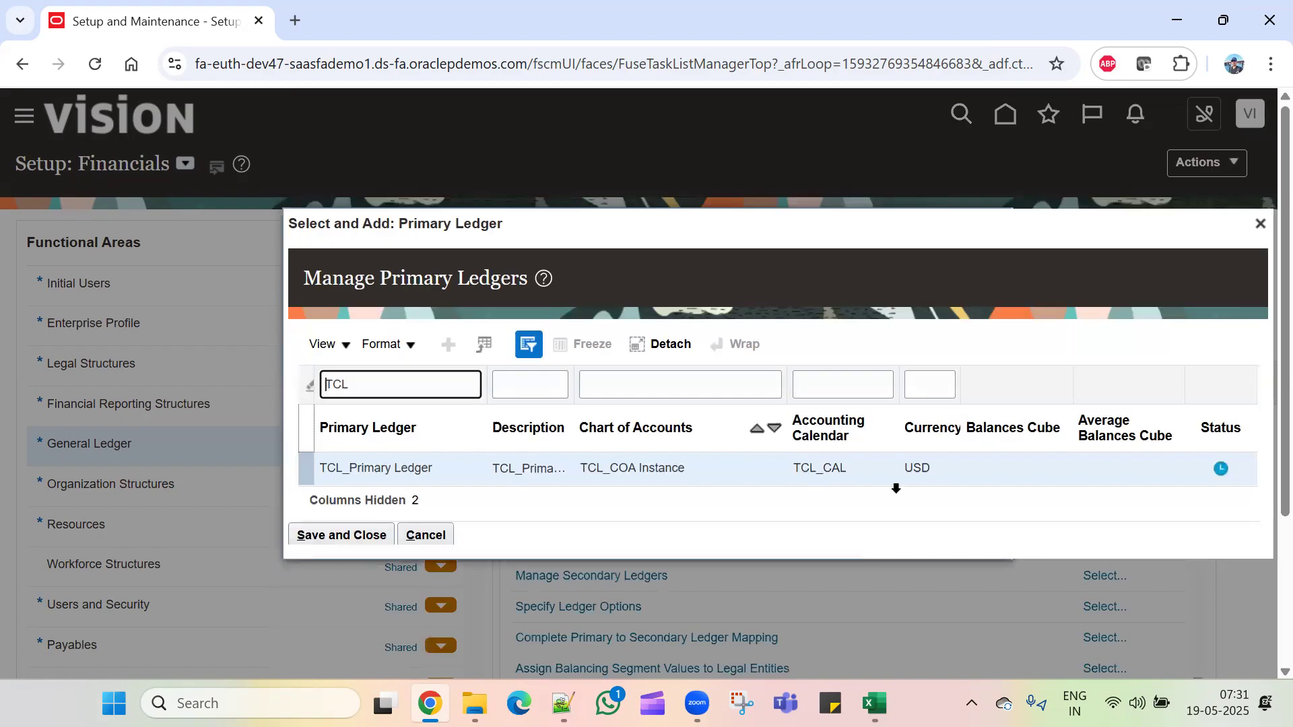
pyautogui.click(1061, 463)
pyautogui.click(334, 536)
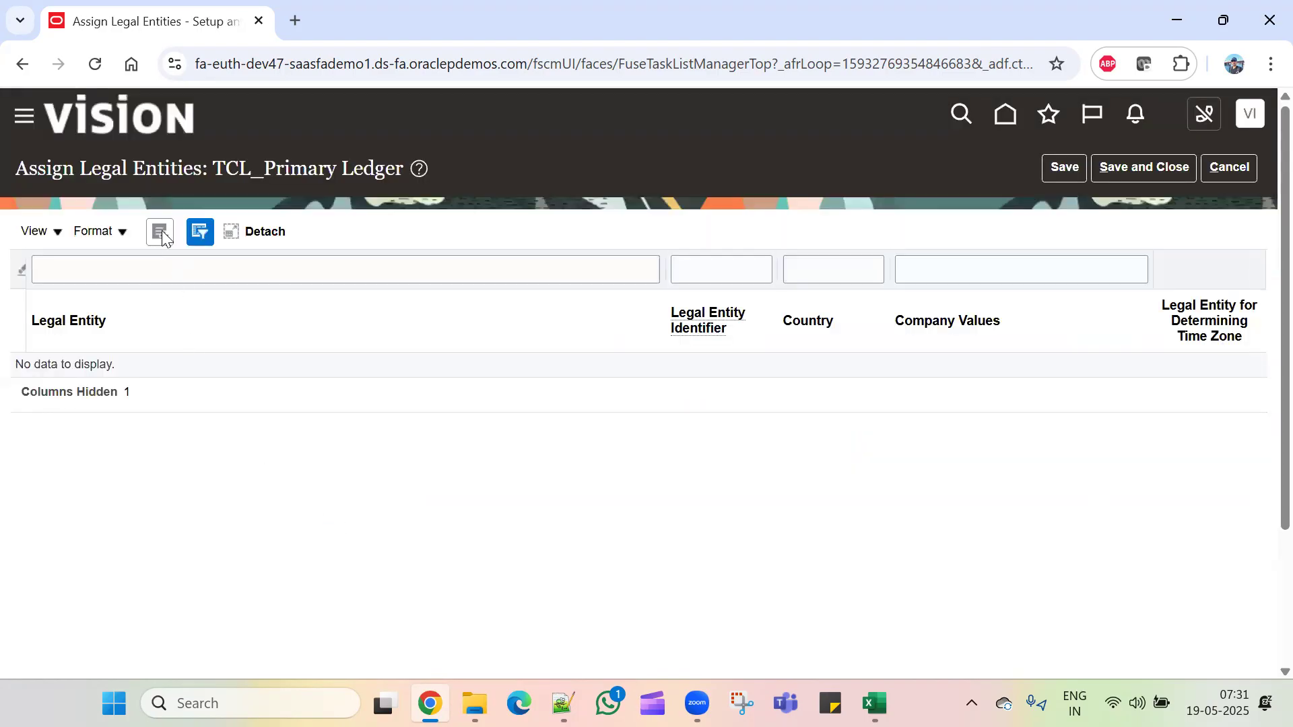
# Step: Search legal entities for TCL, add TCL_Legal Entity to the ledger, and save the assignment
pyautogui.click(161, 233)
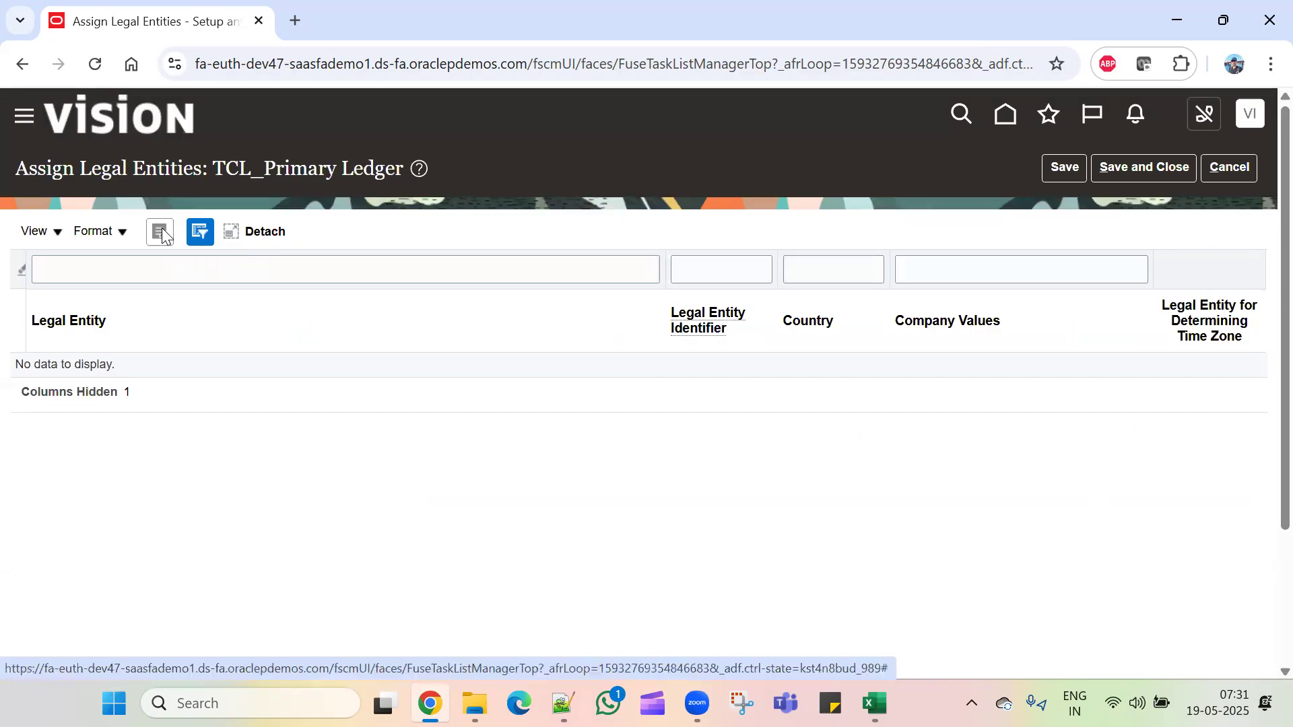
pyautogui.click(387, 352)
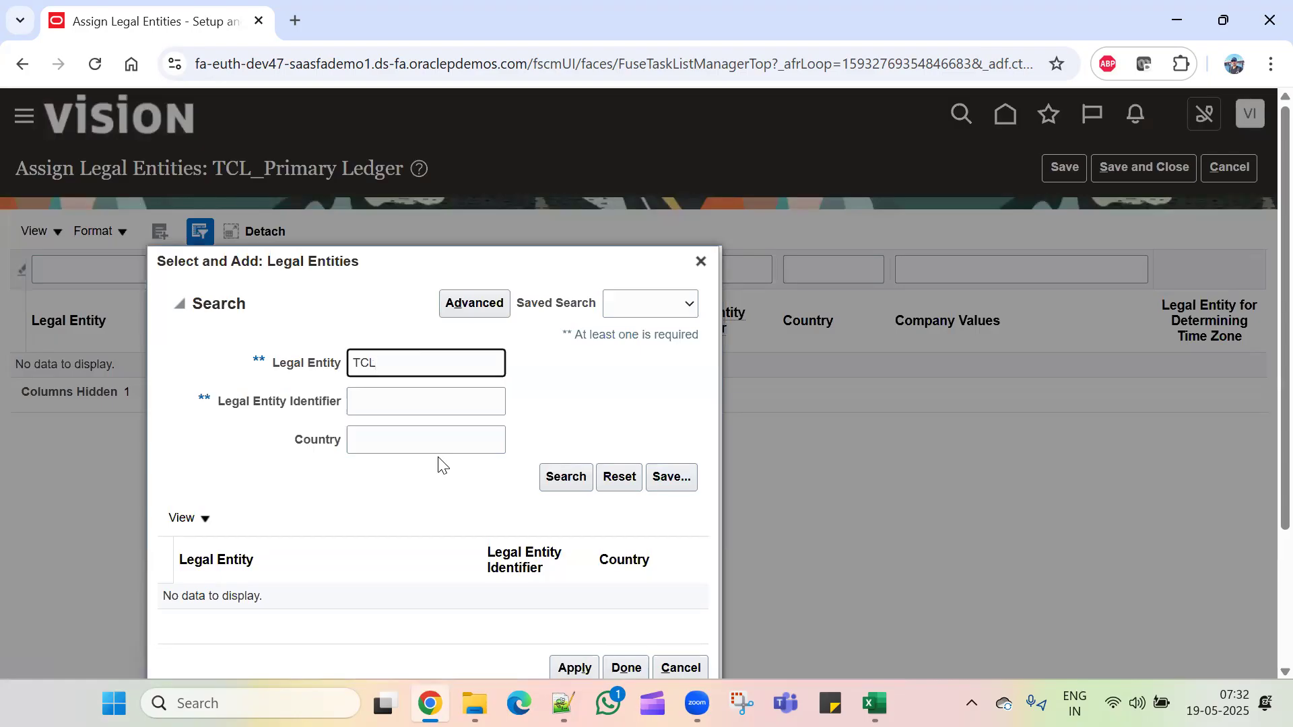
pyautogui.press('Return')
pyautogui.click(365, 597)
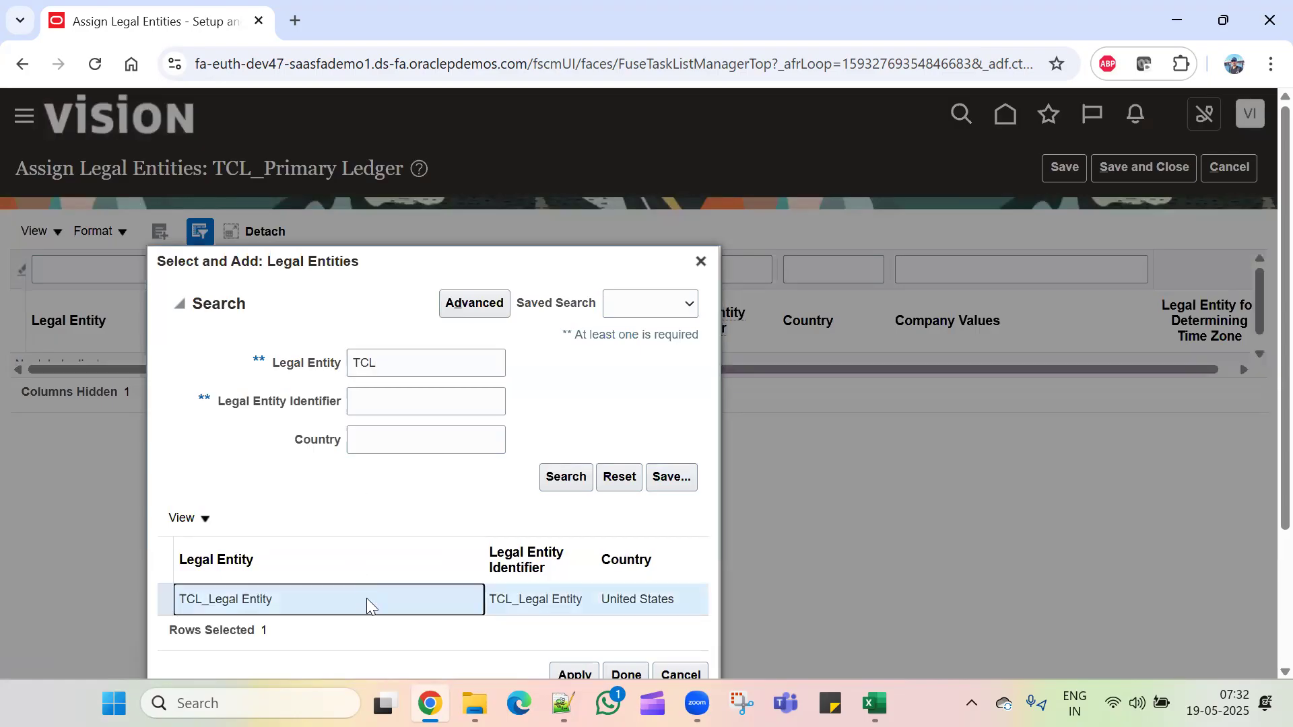
pyautogui.scroll(-3, 581, 464)
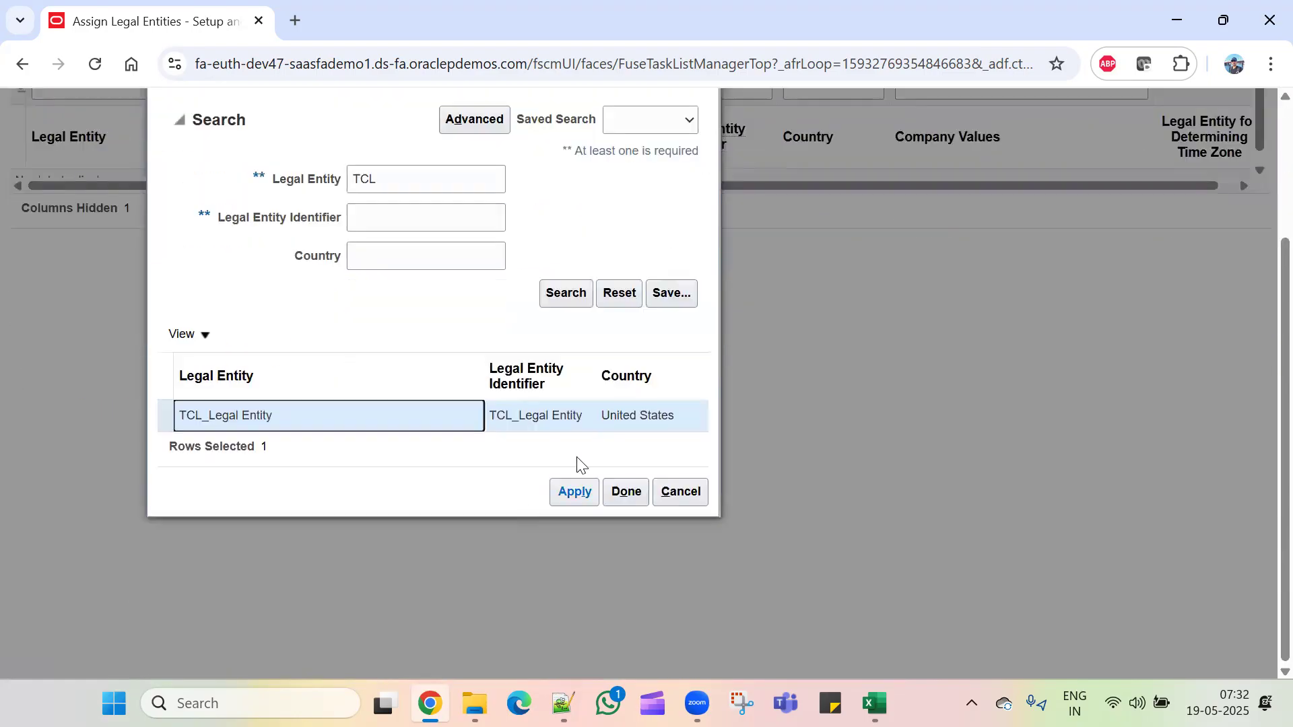
pyautogui.click(574, 493)
pyautogui.click(626, 493)
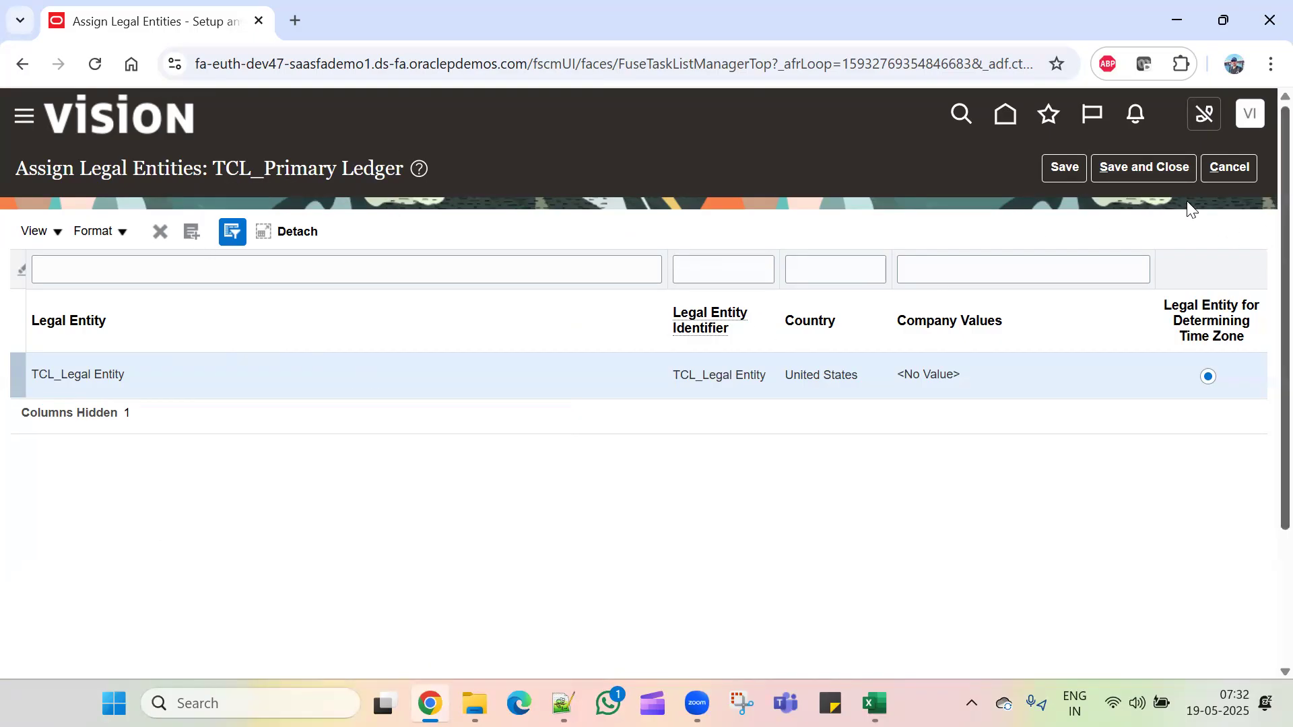
pyautogui.click(1155, 161)
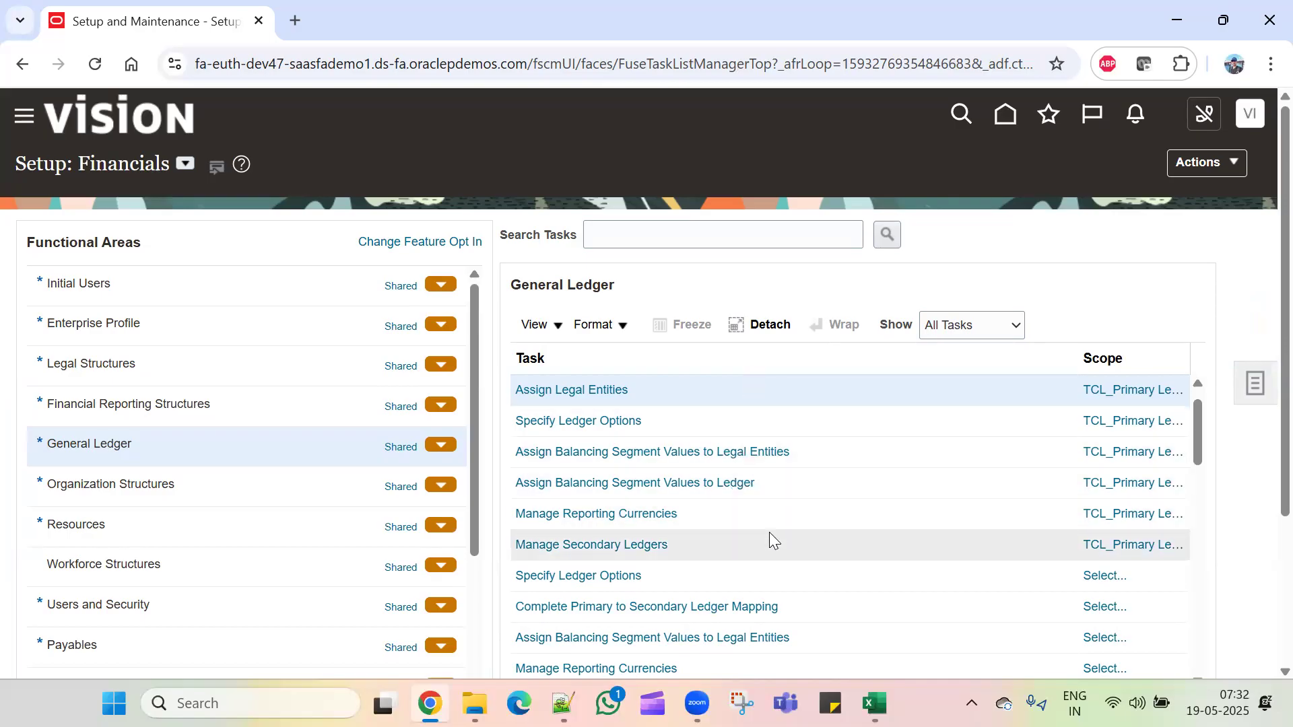
pyautogui.hotkey('alt', 'Tab')
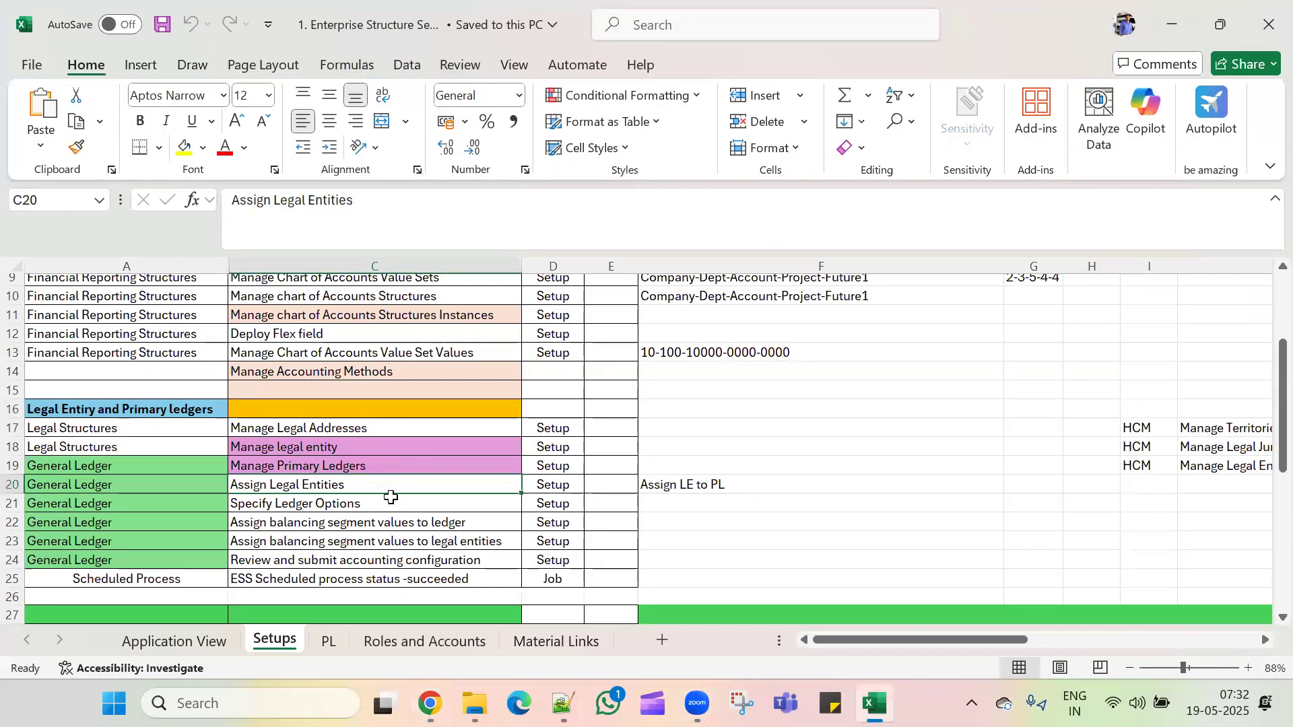
# Step: Check the Specify Ledger Options row in the Excel checklist, then return to Oracle
pyautogui.scroll(-1, 414, 522)
pyautogui.click(420, 453)
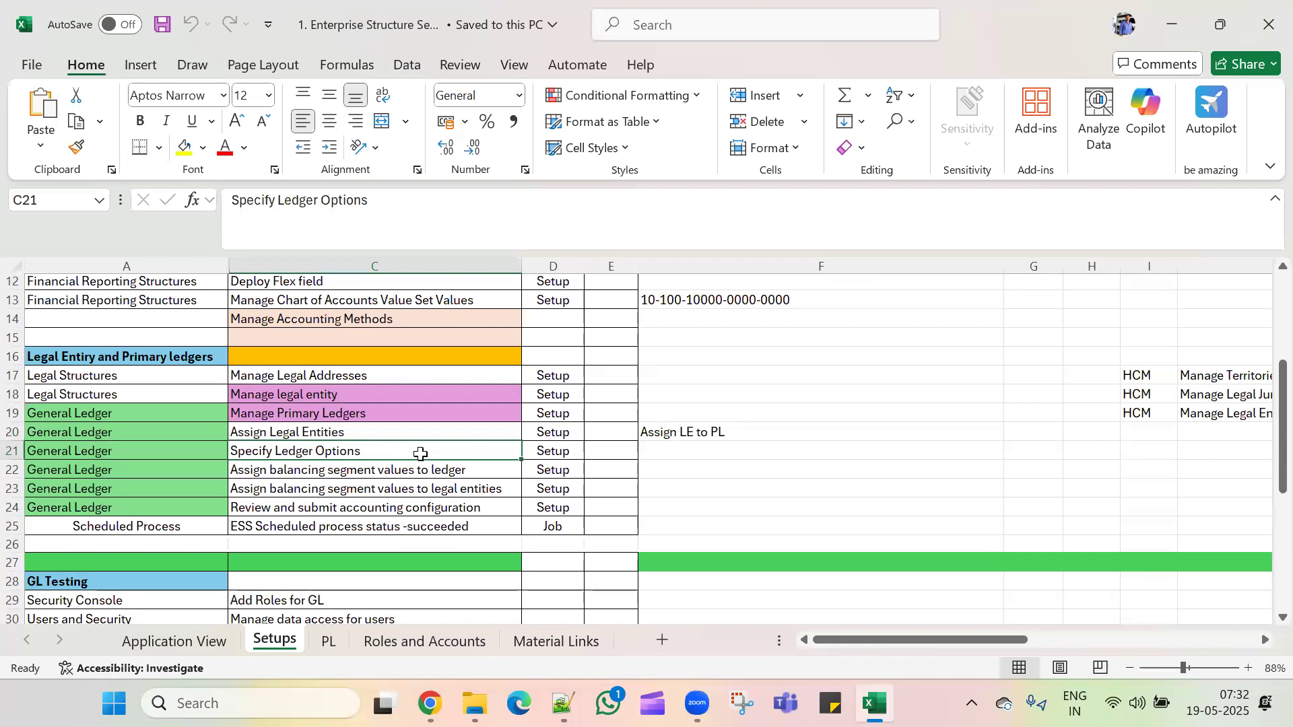
pyautogui.hotkey('alt', 'Tab')
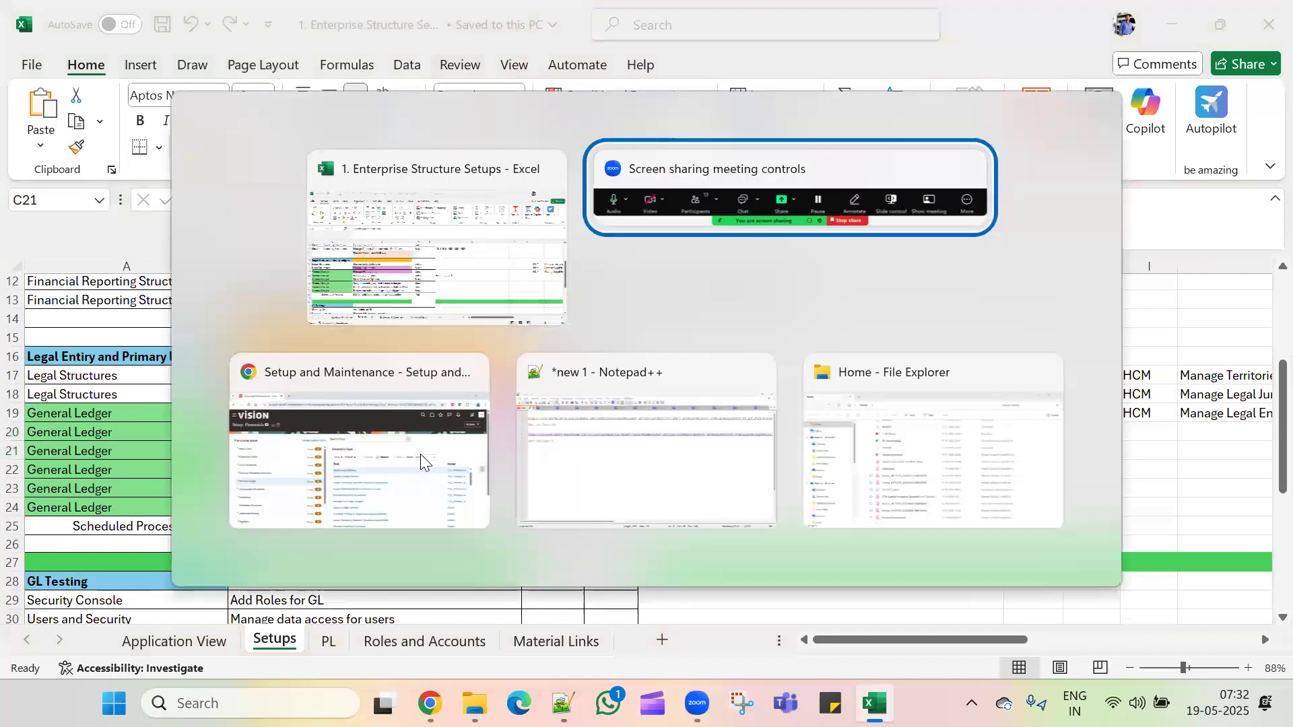
pyautogui.hotkey('alt', 'Tab')
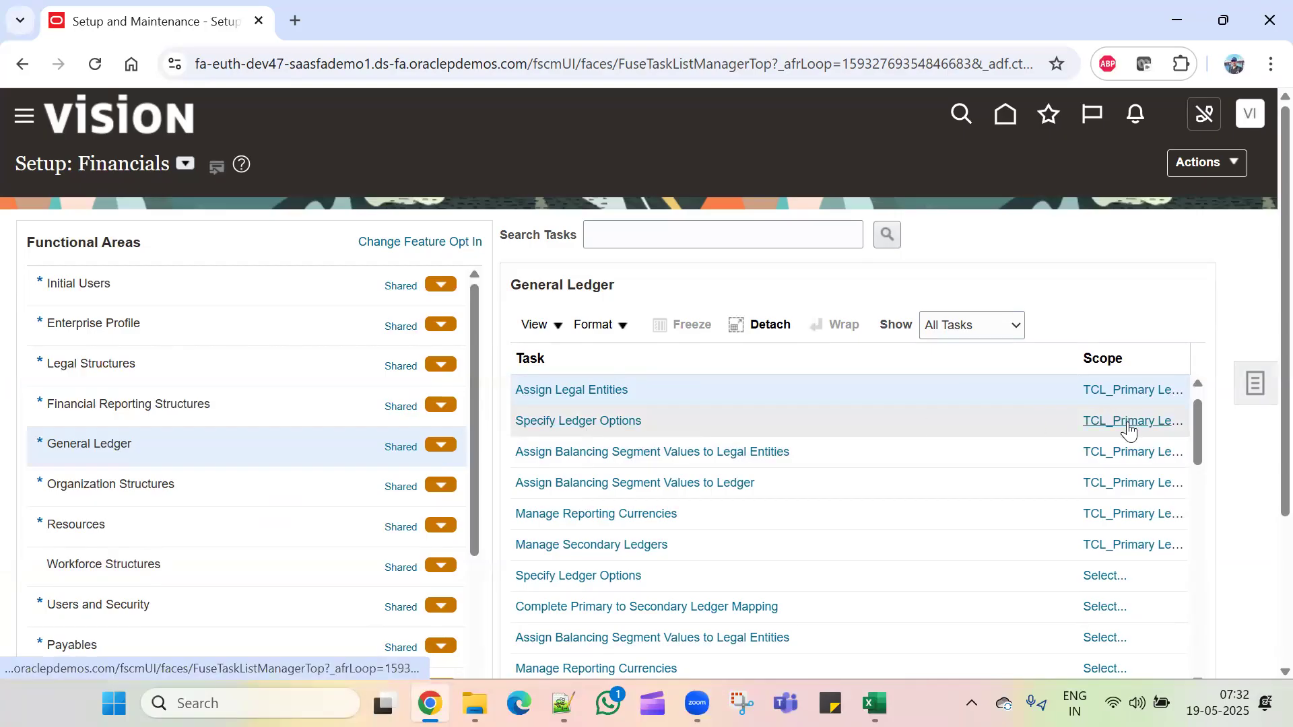
pyautogui.moveTo(1129, 430)
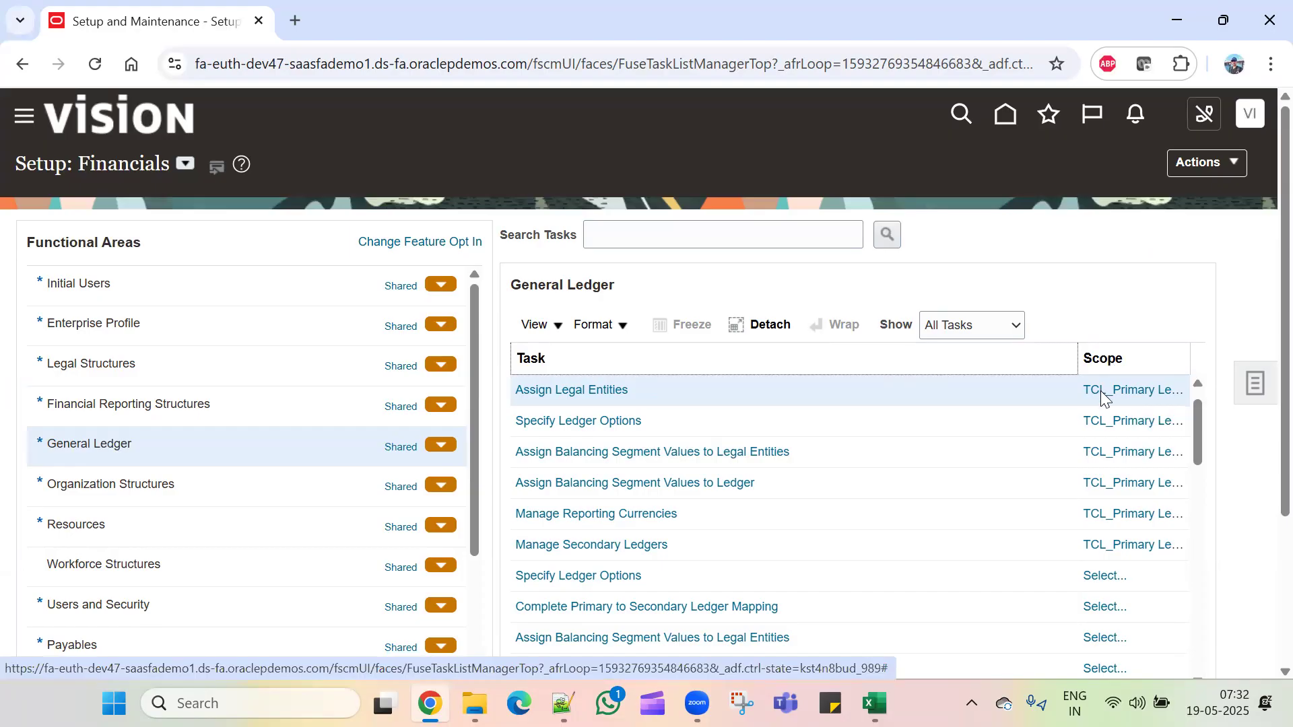
pyautogui.click(592, 420)
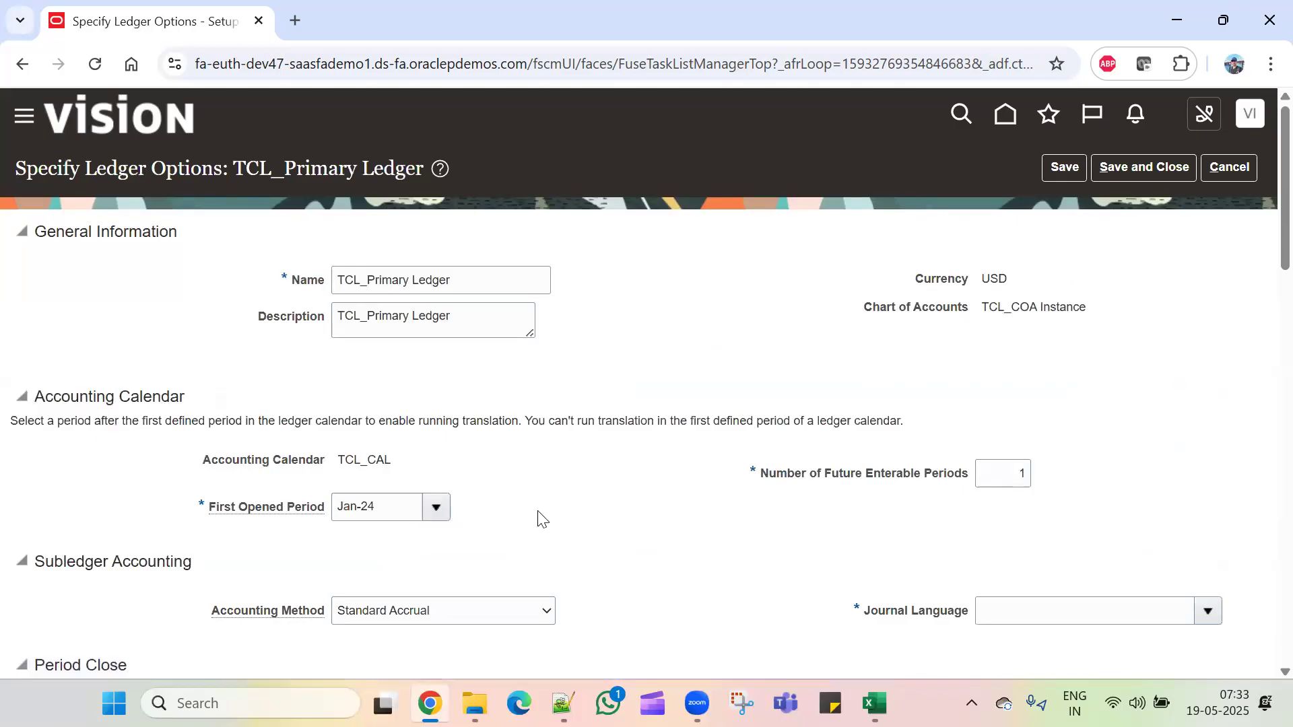
pyautogui.scroll(-4, 539, 516)
pyautogui.click(424, 411)
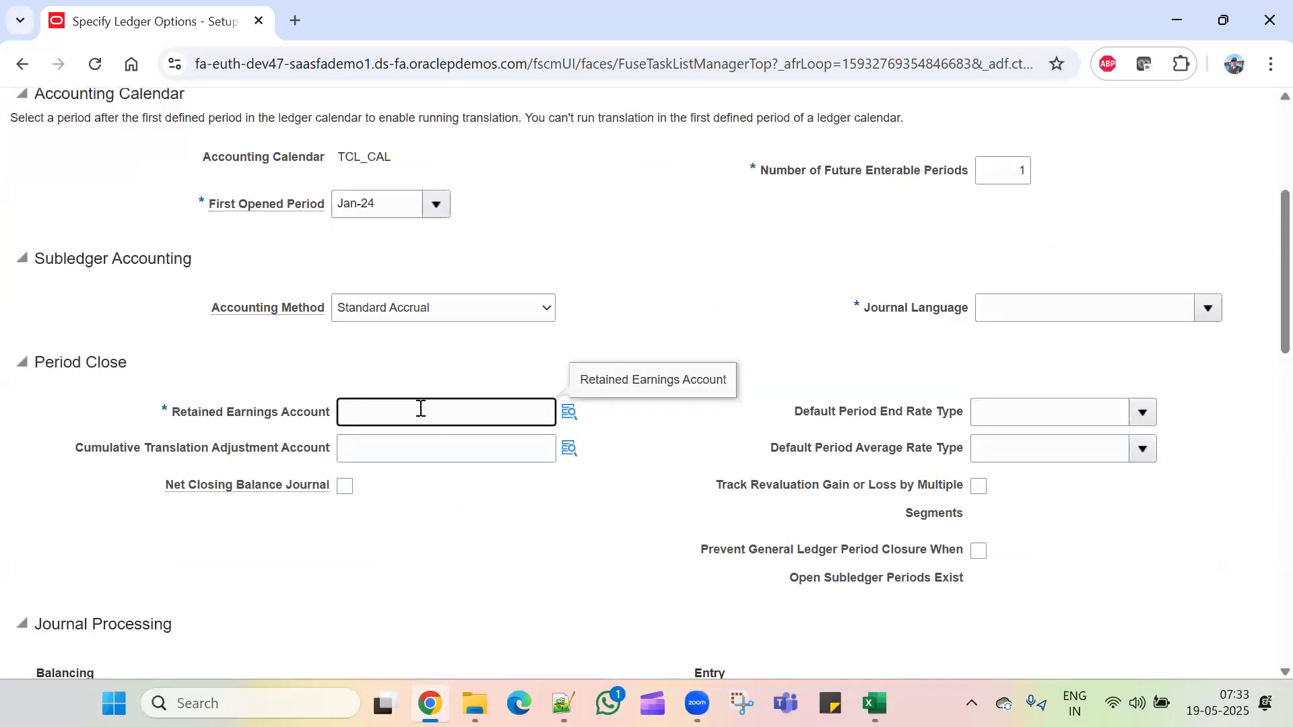
pyautogui.click(570, 415)
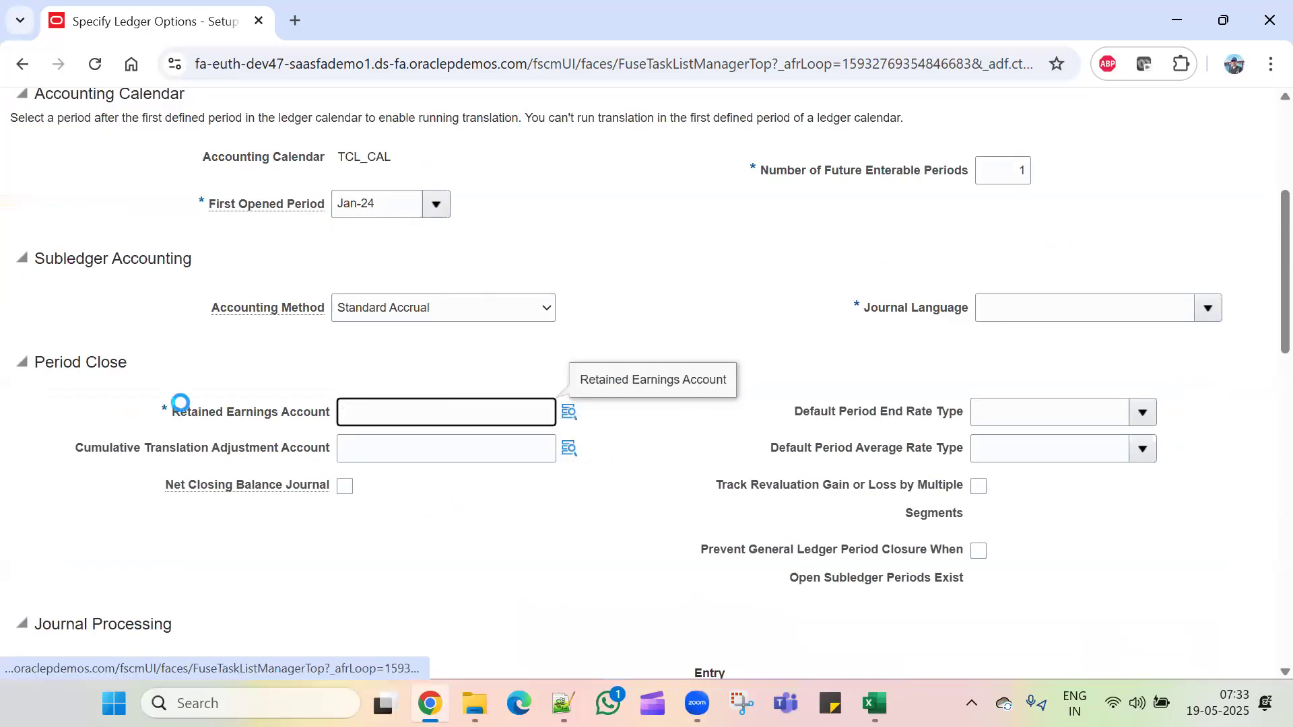
pyautogui.moveTo(146, 414); pyautogui.dragTo(334, 424)
pyautogui.click(641, 442)
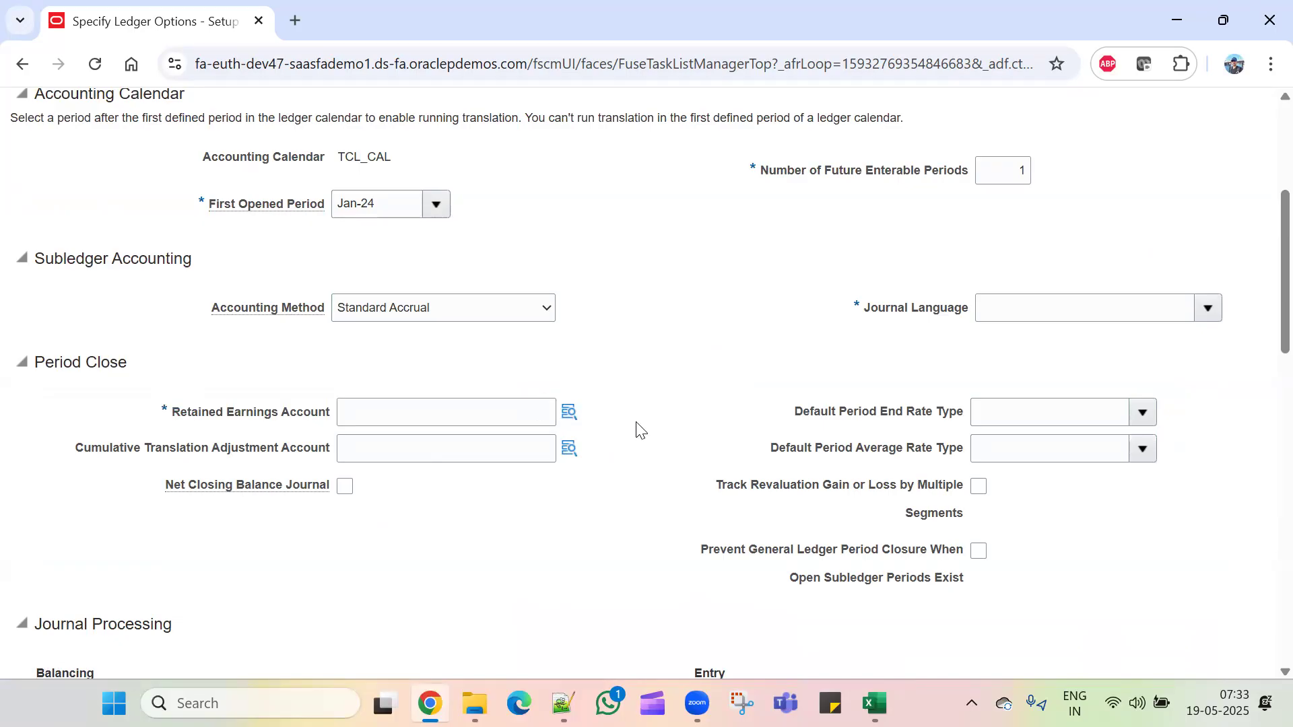
pyautogui.scroll(5, 646, 442)
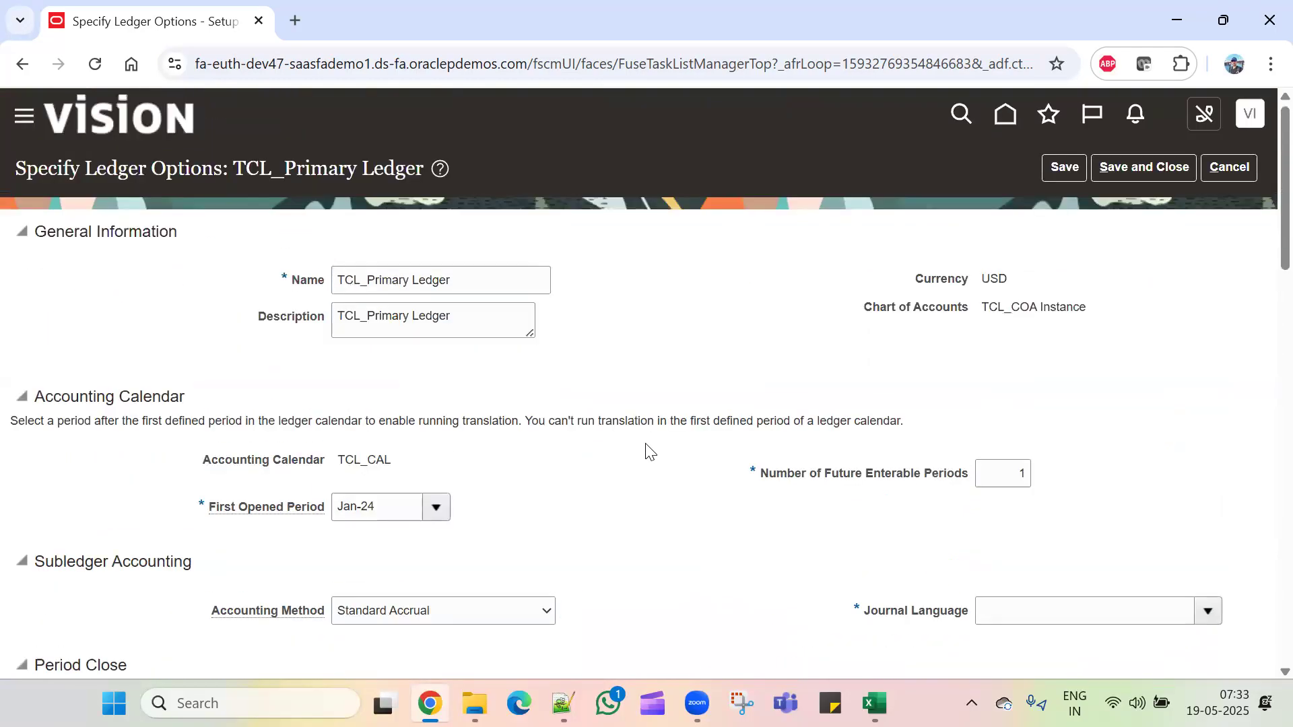
pyautogui.click(1232, 169)
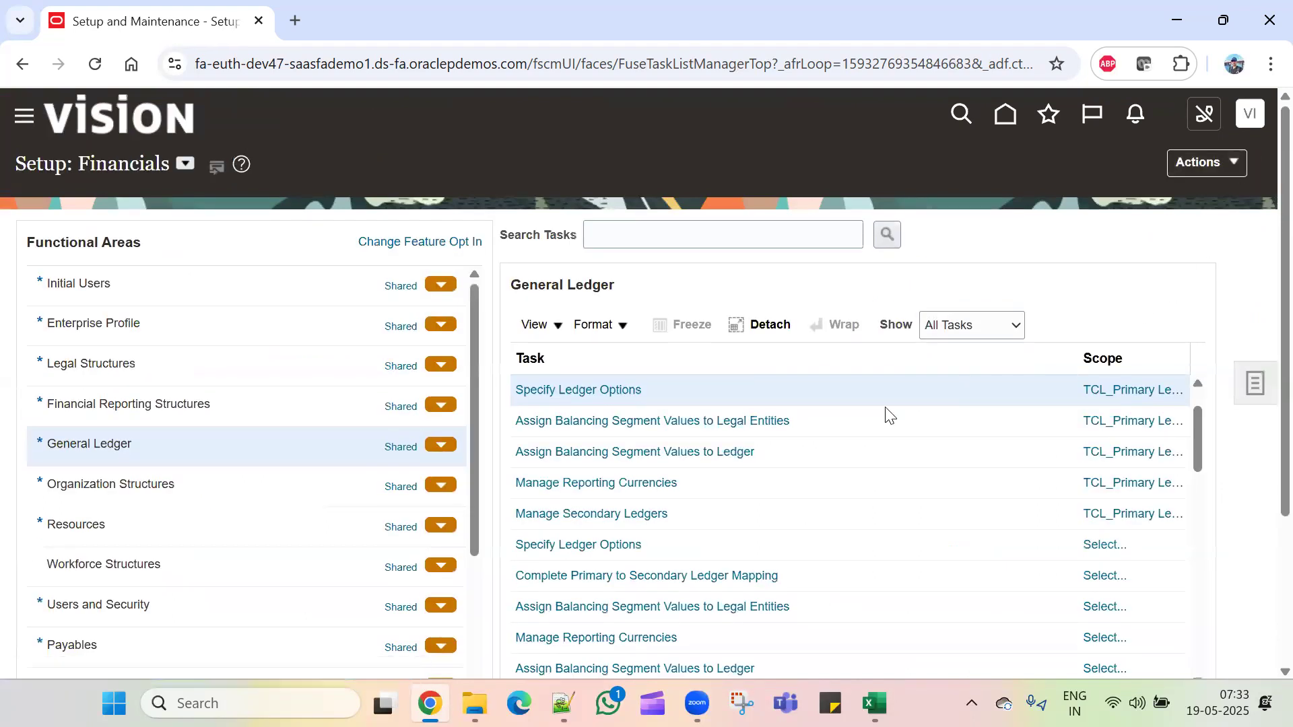
# Step: In Manage Chart of Accounts Value Set Values, search for TCL and open TCL_Company ValueSet's values
pyautogui.click(169, 403)
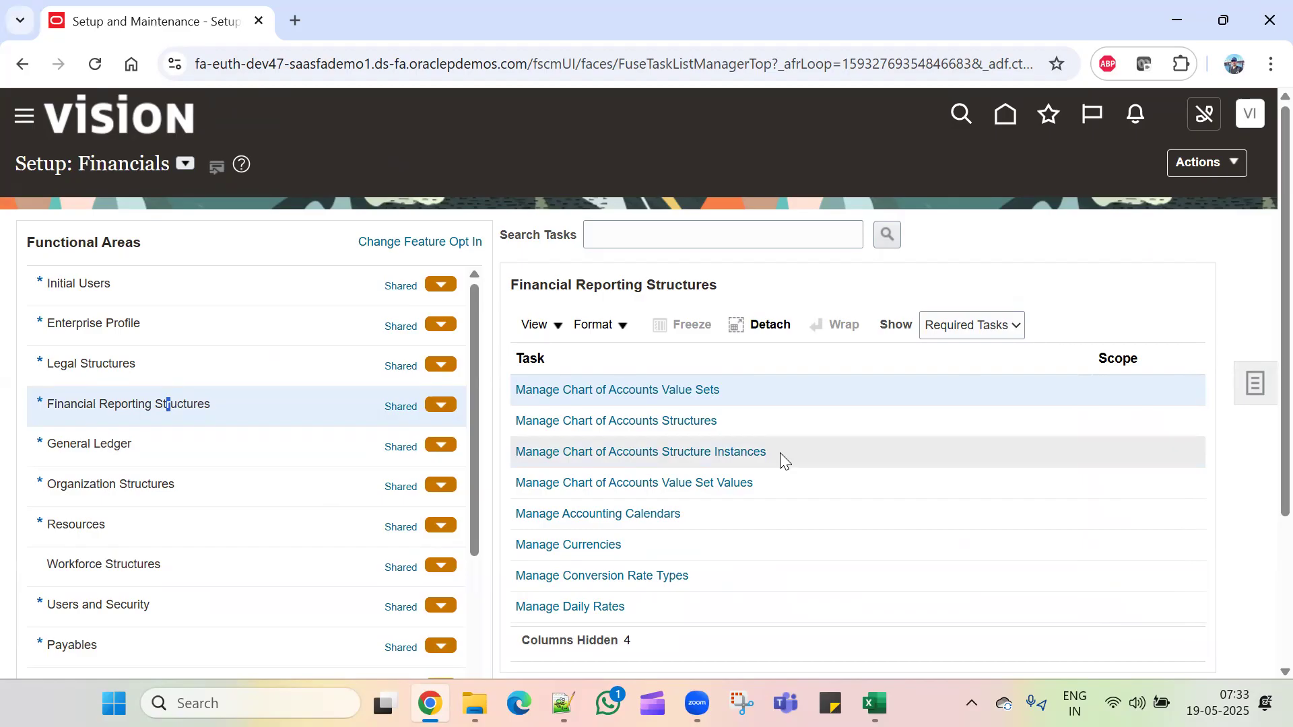
pyautogui.click(662, 484)
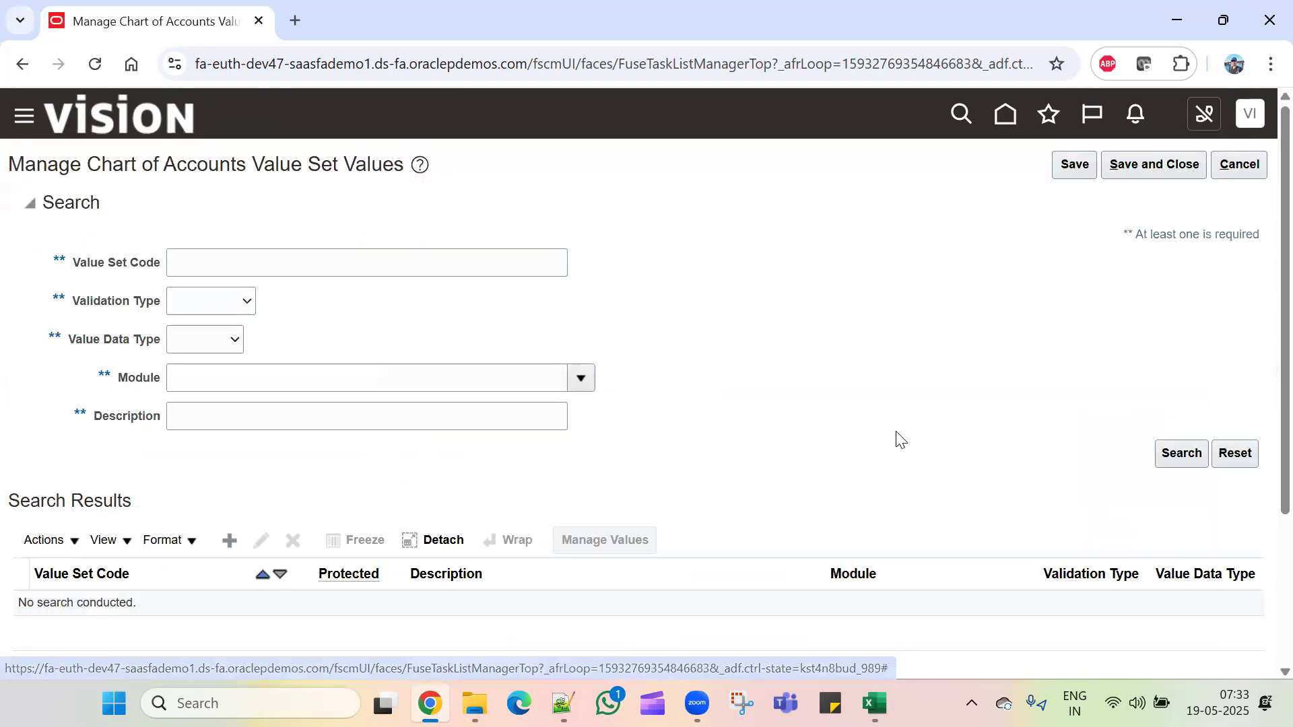
pyautogui.click(339, 253)
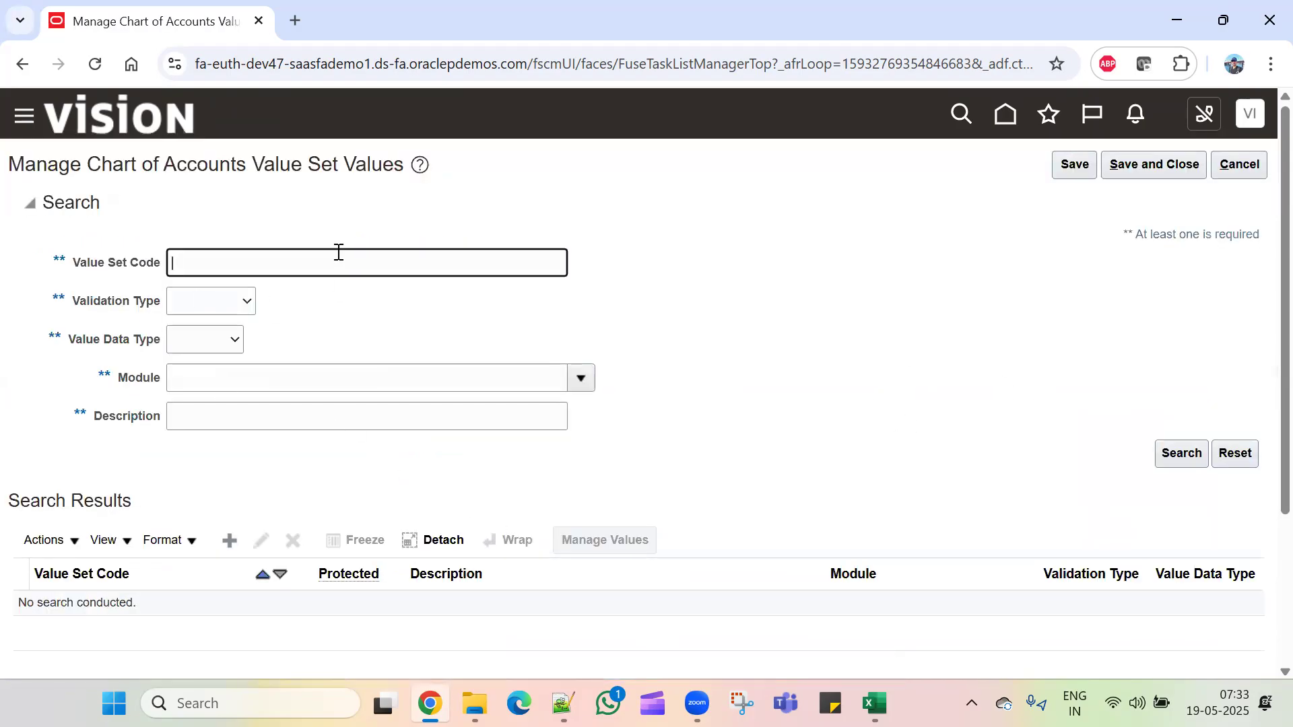
pyautogui.write('TCL')
pyautogui.press('Return')
pyautogui.scroll(-3, 368, 544)
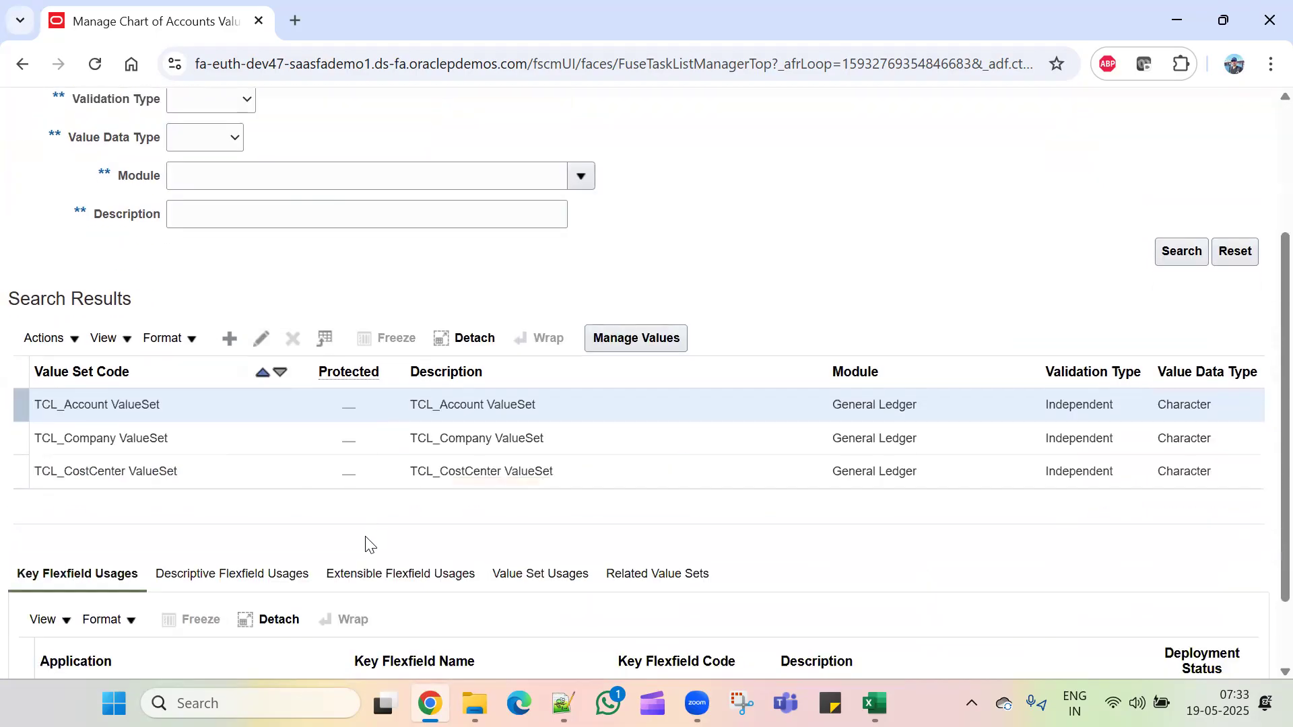
pyautogui.click(326, 435)
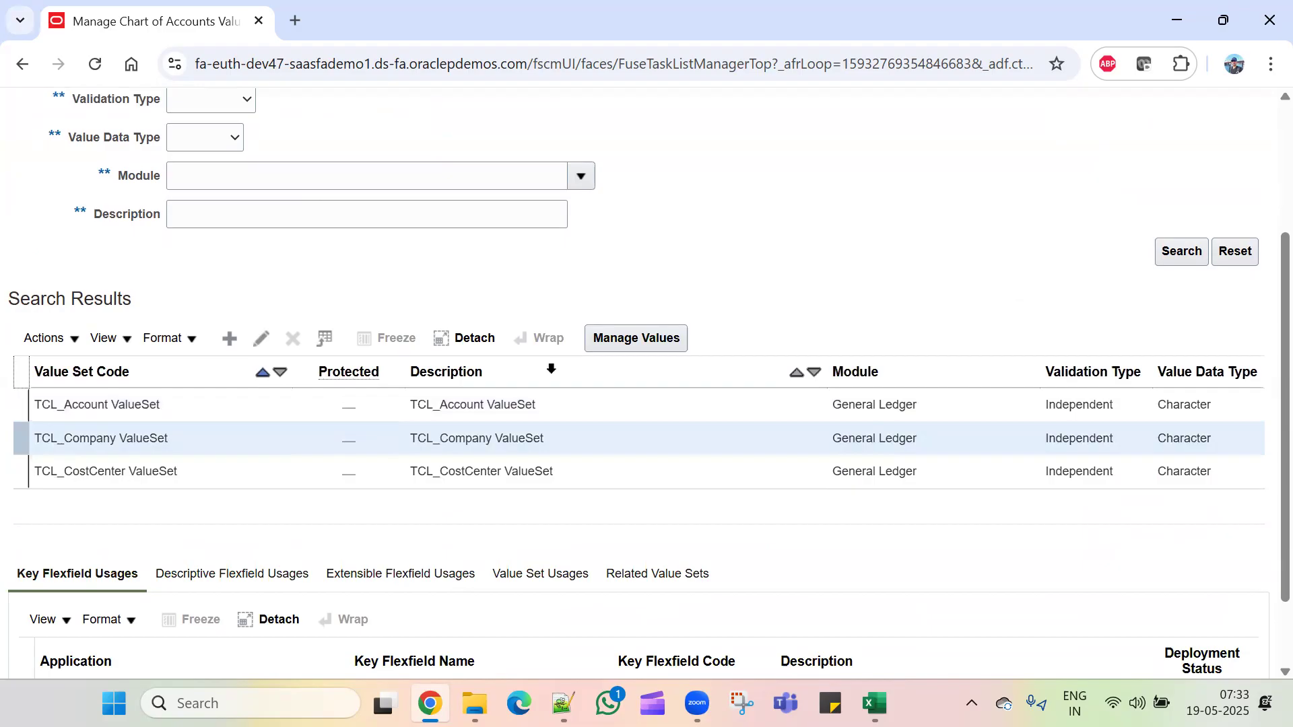
pyautogui.click(633, 336)
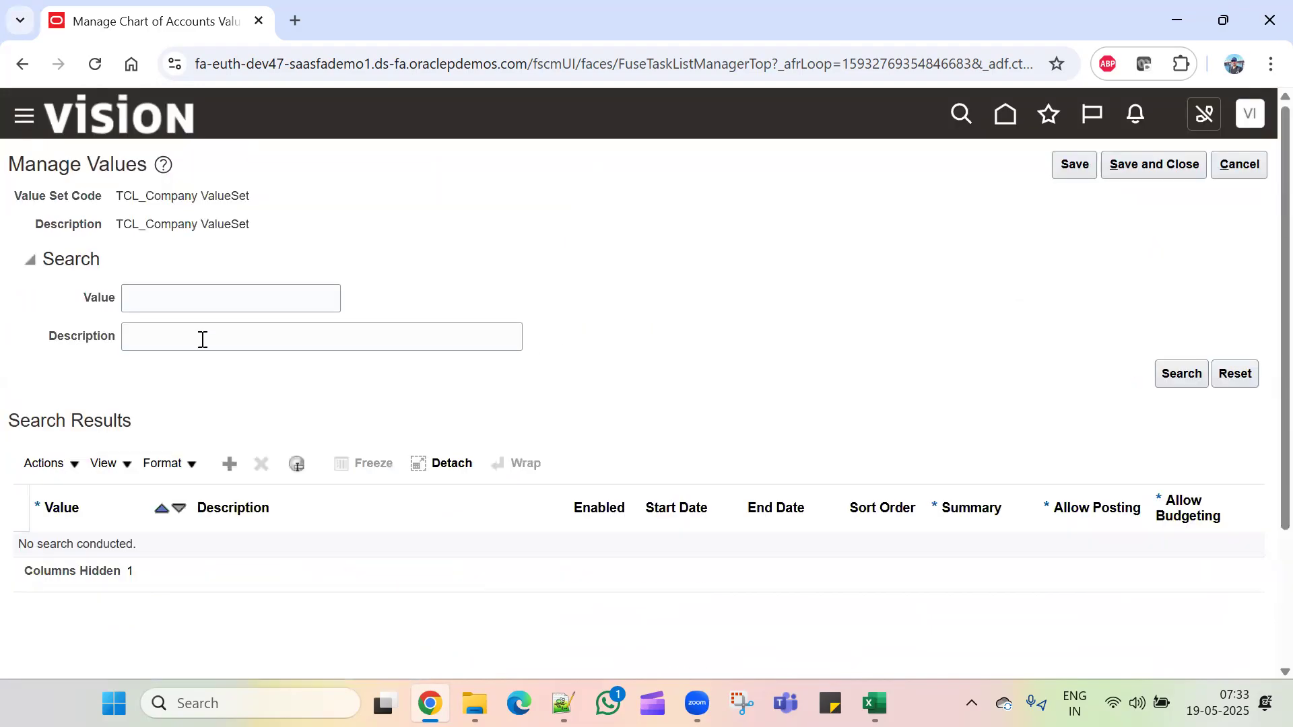
# Step: Add company value 11 with the description TCL Branch1
pyautogui.click(230, 463)
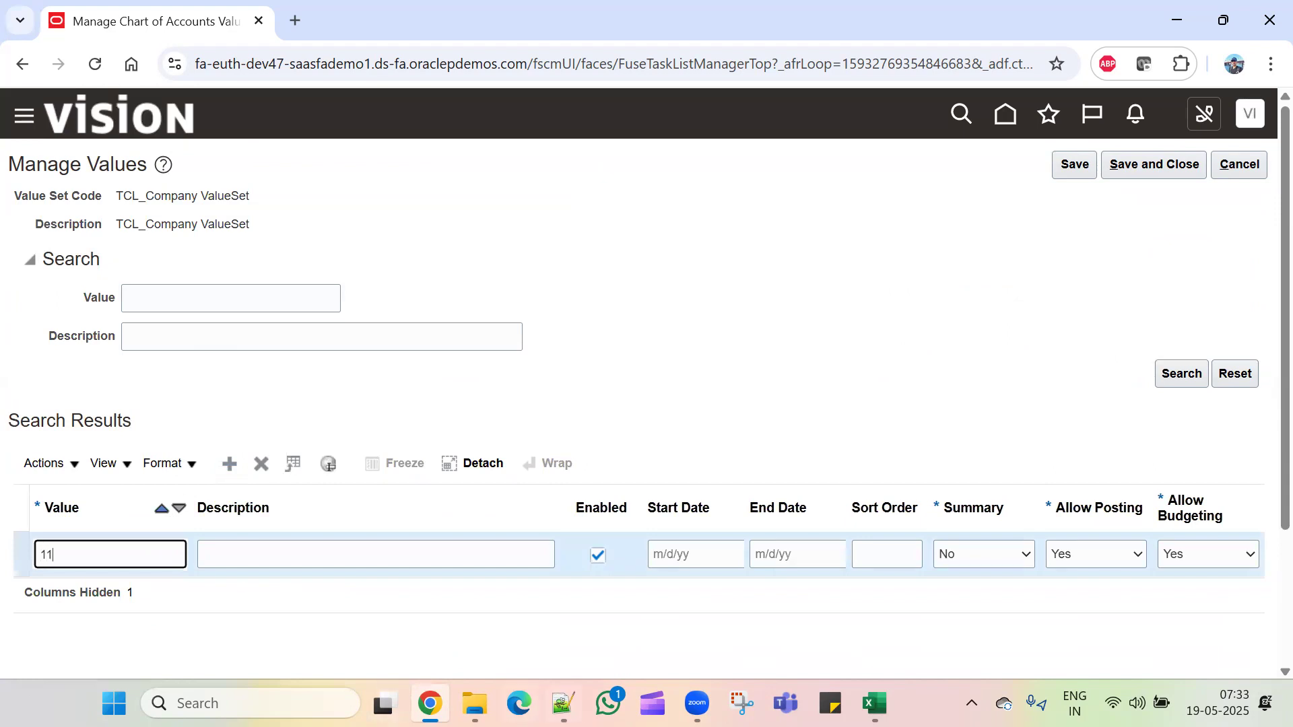
pyautogui.press('Tab')
pyautogui.moveTo(572, 704)
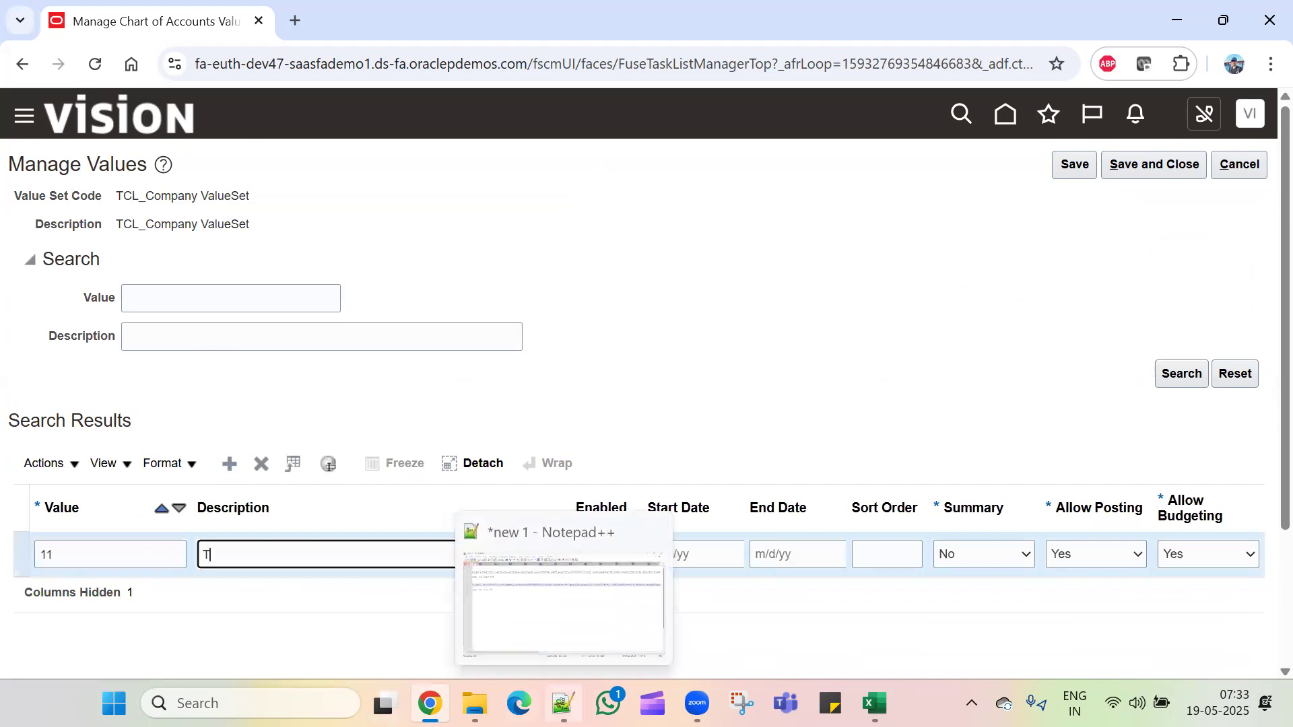
pyautogui.write('TCL Com')
pyautogui.write('ach')
pyautogui.write('nch1')
# Step: Add company value 22 described as TCL branch2, then save and close the value set
pyautogui.click(230, 463)
pyautogui.click(125, 564)
pyautogui.write('22')
pyautogui.press('Tab')
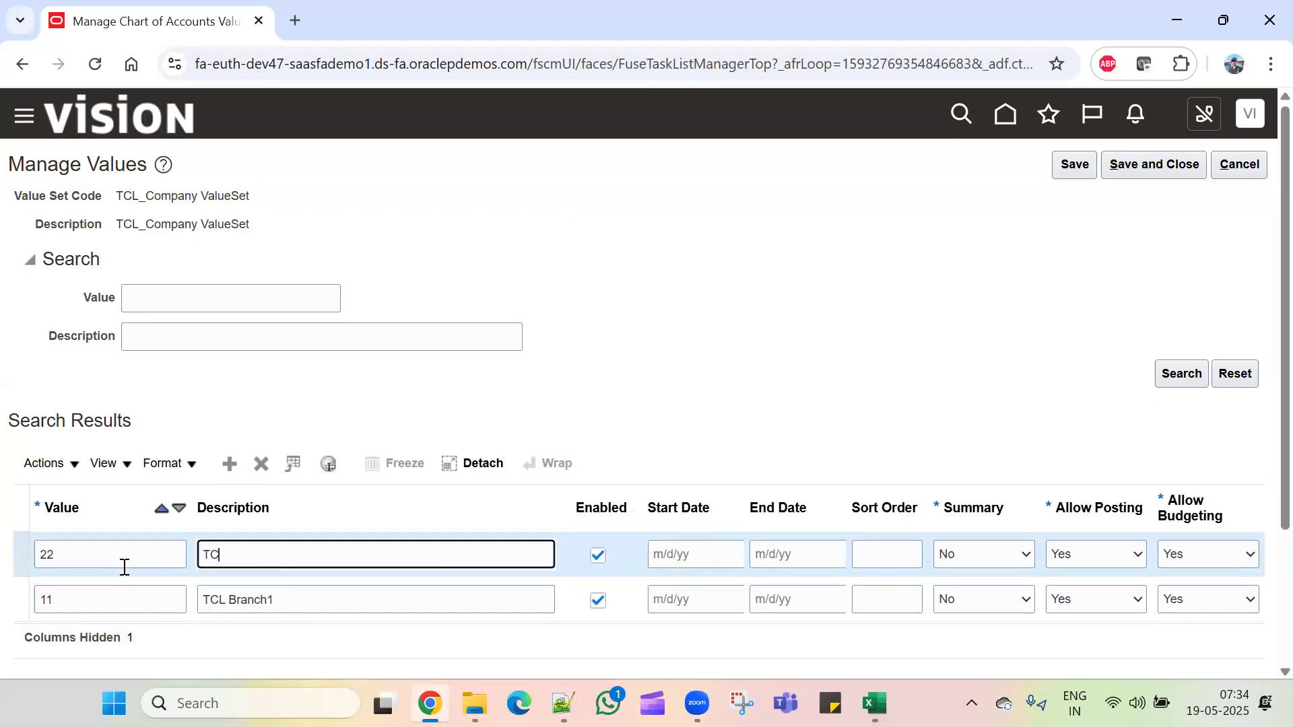
pyautogui.write('TCL bar')
pyautogui.write('ch')
pyautogui.press('BackSpace')
pyautogui.press('BackSpace')
pyautogui.press('BackSpace')
pyautogui.press('BackSpace')
pyautogui.write('ranch2')
pyautogui.click(1079, 172)
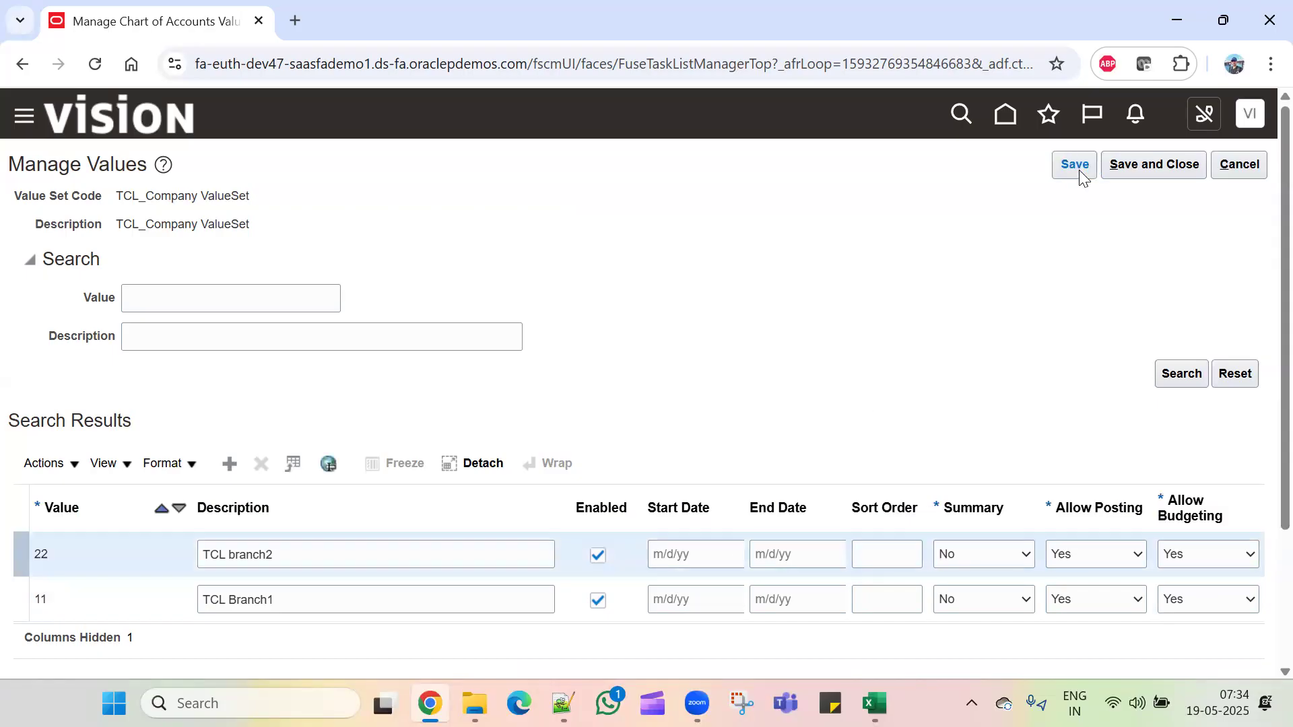
pyautogui.click(1164, 165)
# Step: Open TCL_CostCenter ValueSet's values and add value 100 described as Finance
pyautogui.scroll(-3, 317, 437)
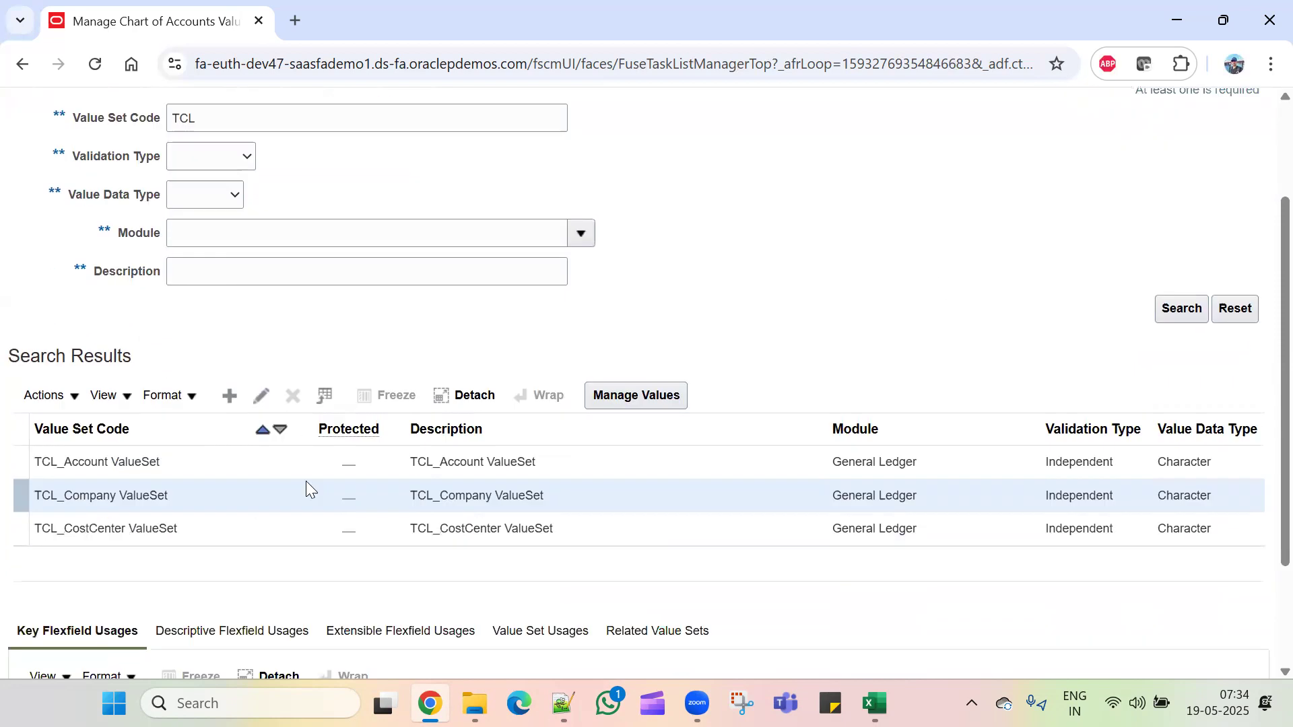
pyautogui.click(217, 481)
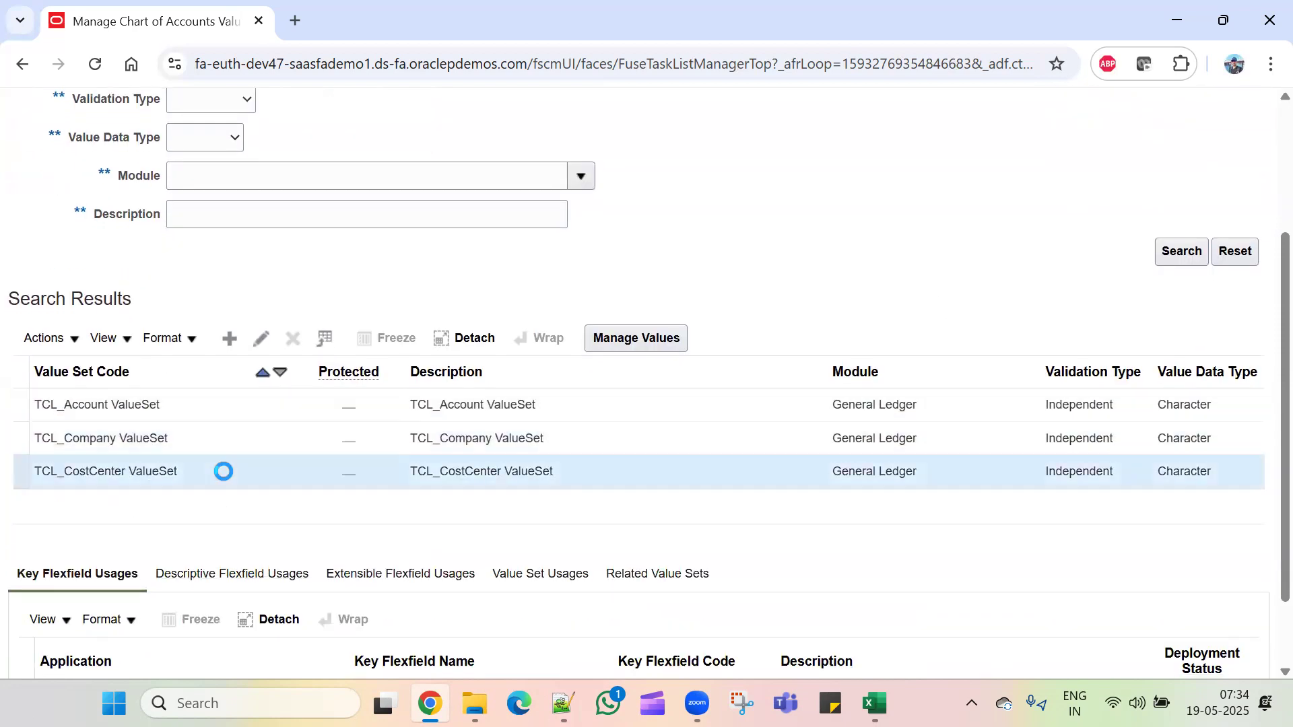
pyautogui.click(629, 339)
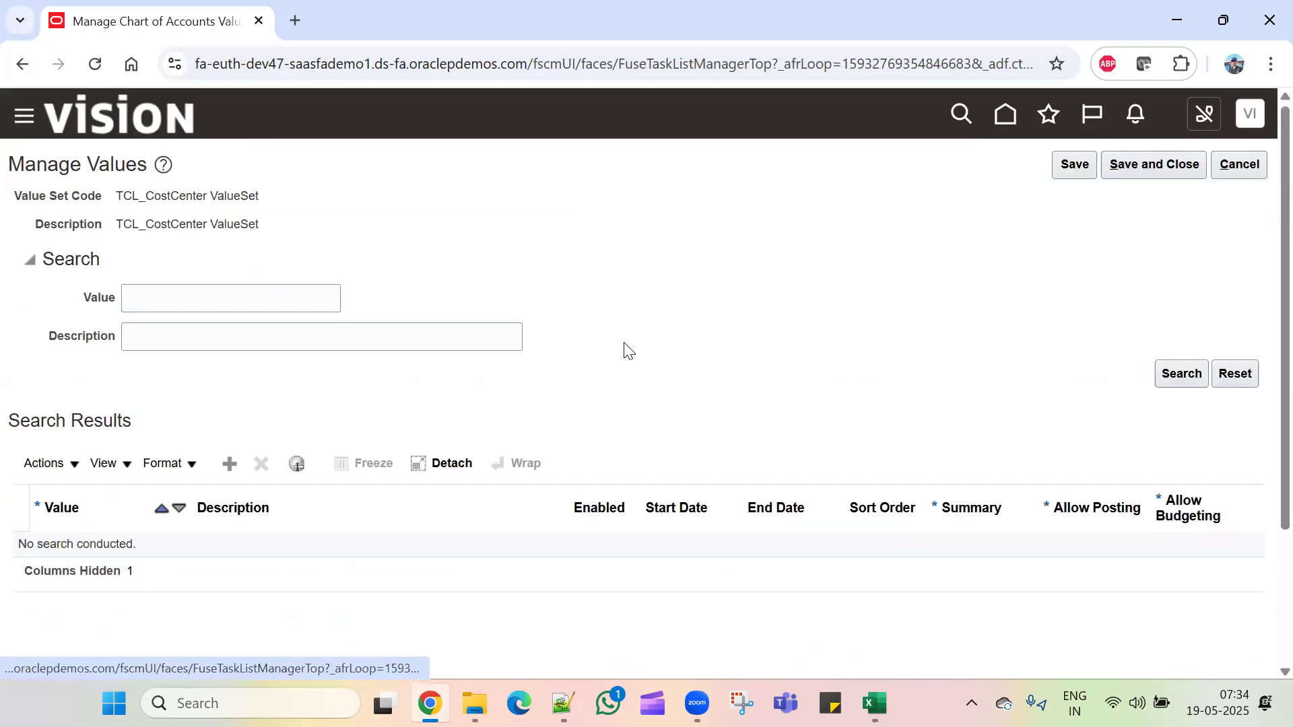
pyautogui.click(230, 462)
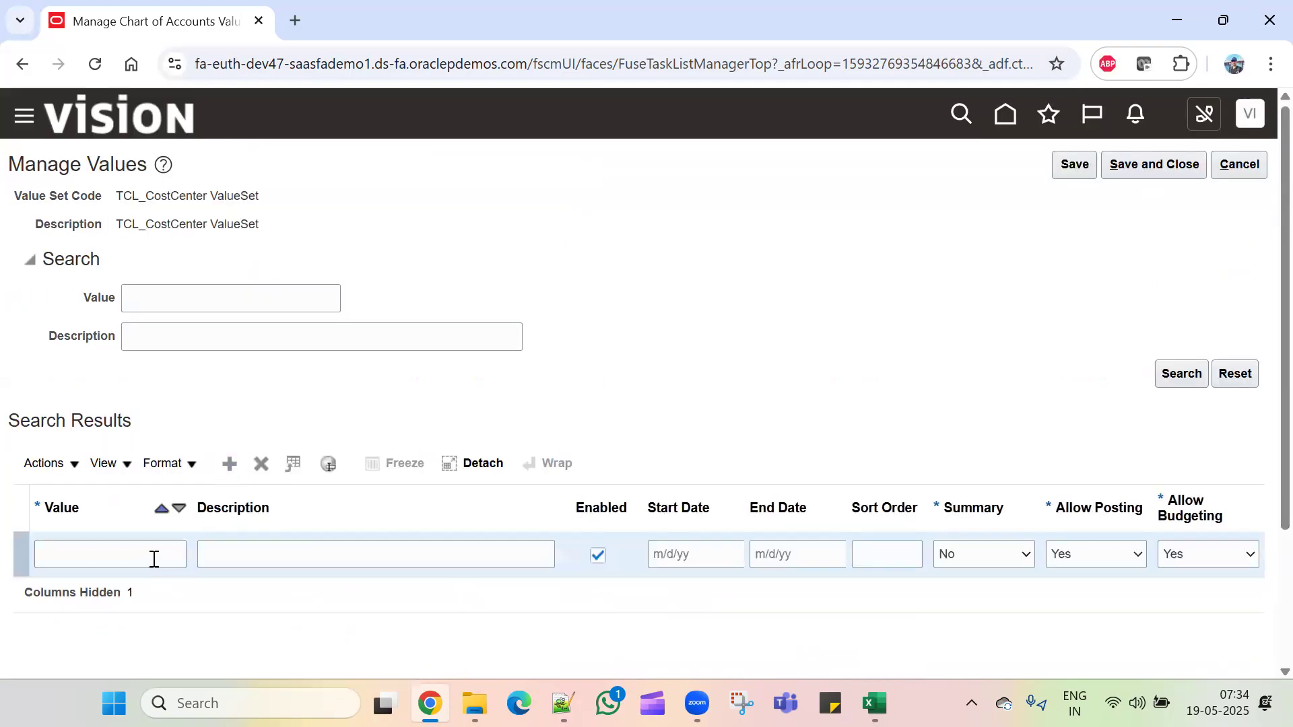
pyautogui.click(161, 558)
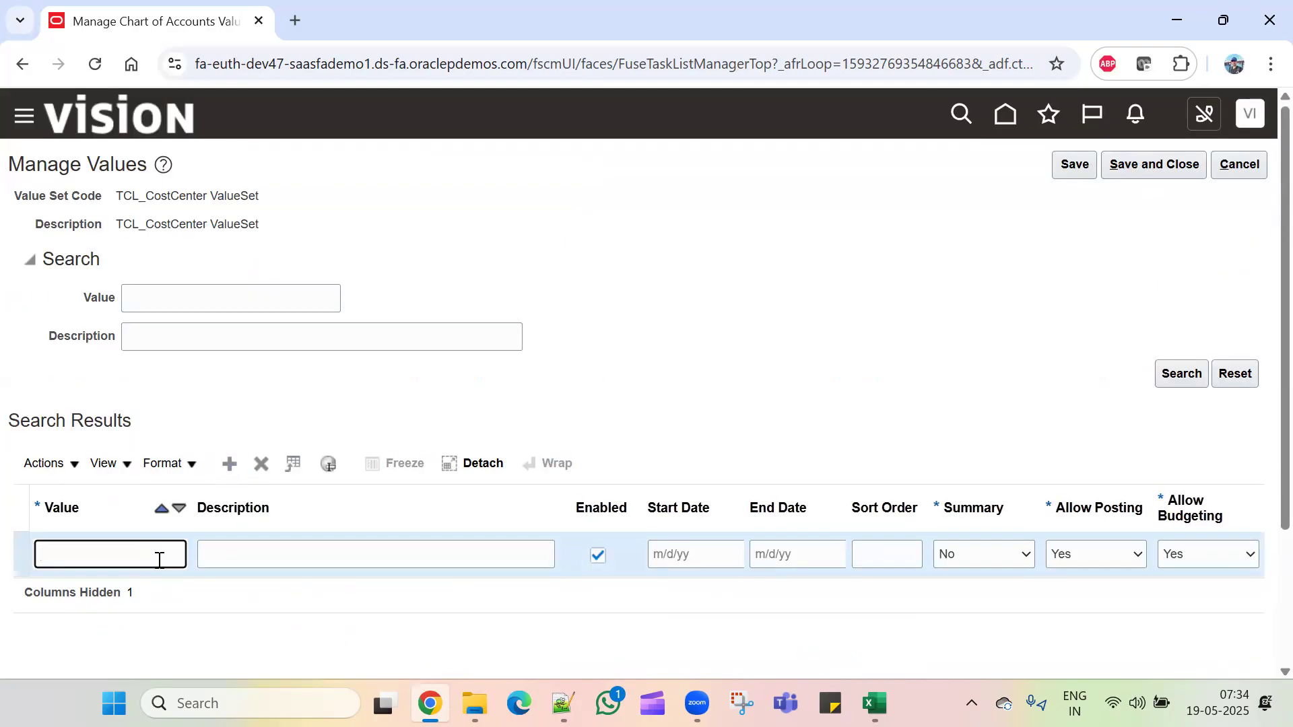
pyautogui.write('100')
pyautogui.press('Tab')
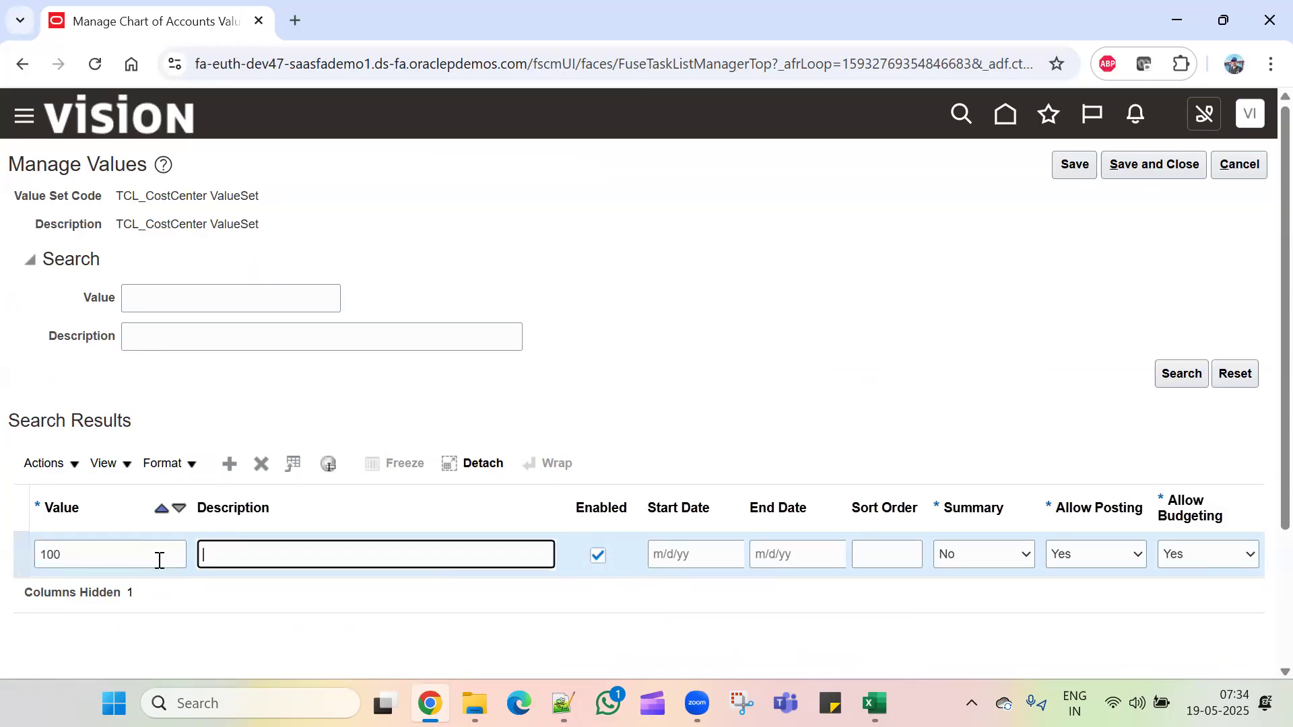
pyautogui.write('Finance')
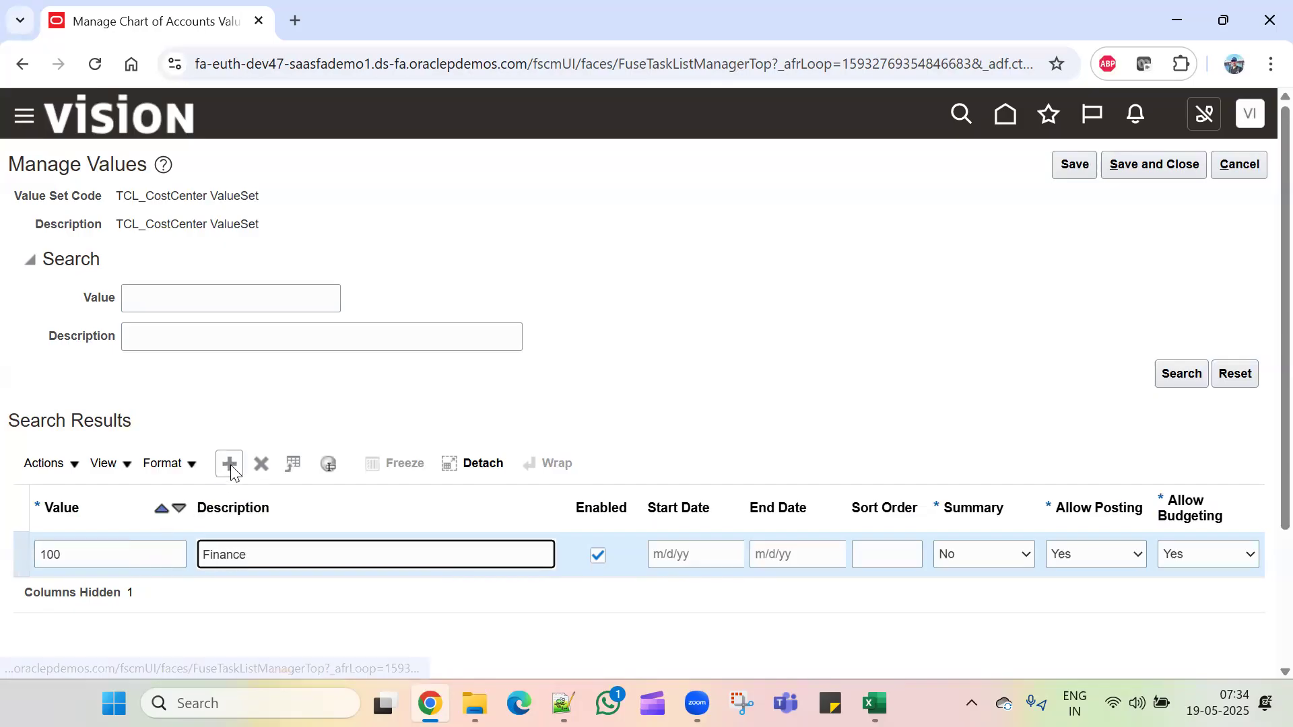
# Step: Add cost-center values 200 HR and 300 SALES, then save and close the value set
pyautogui.click(230, 465)
pyautogui.click(142, 555)
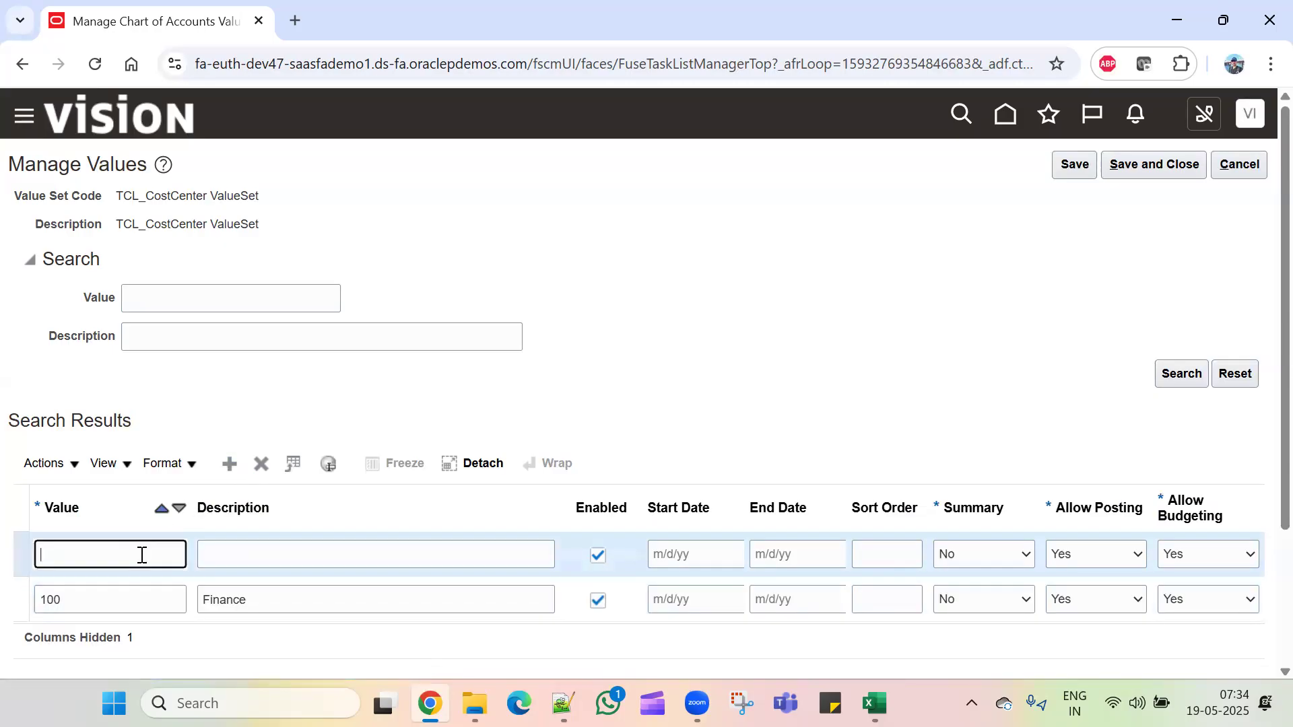
pyautogui.click(266, 556)
pyautogui.write('HR')
pyautogui.click(230, 463)
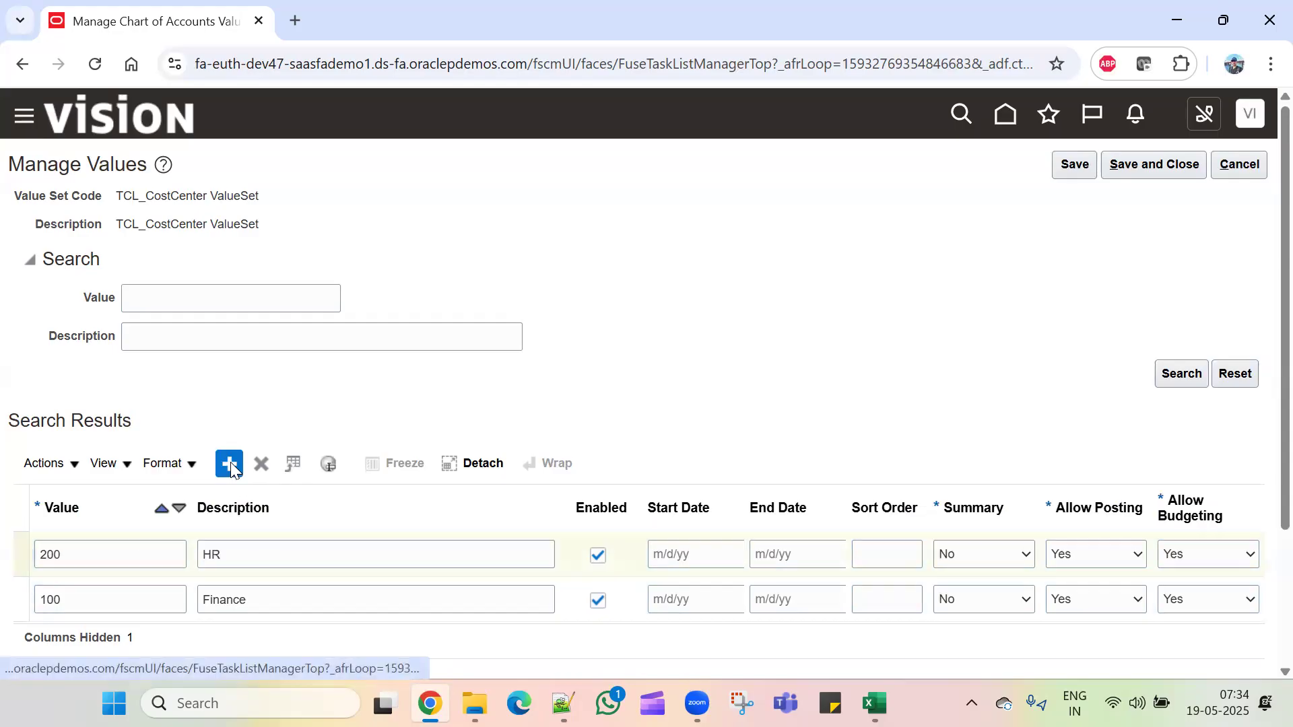
pyautogui.click(134, 540)
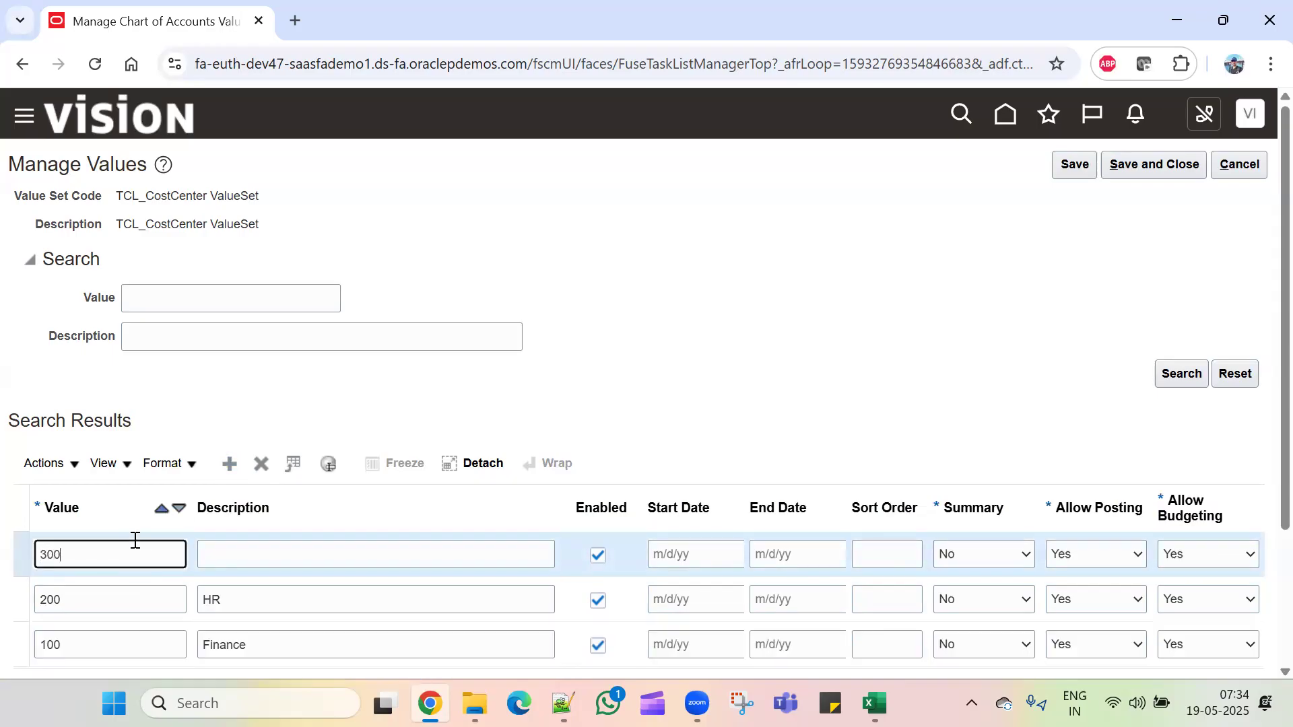
pyautogui.click(229, 561)
pyautogui.write('SALES')
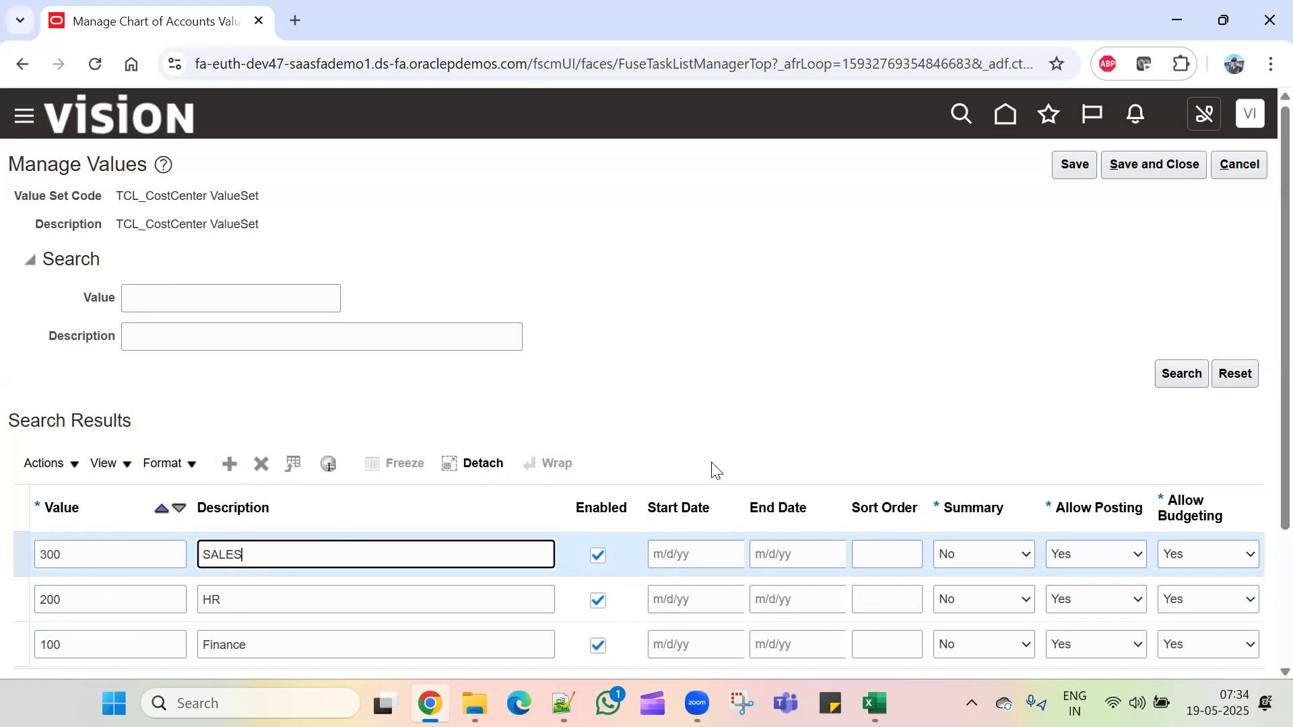
pyautogui.click(1072, 167)
pyautogui.click(1146, 167)
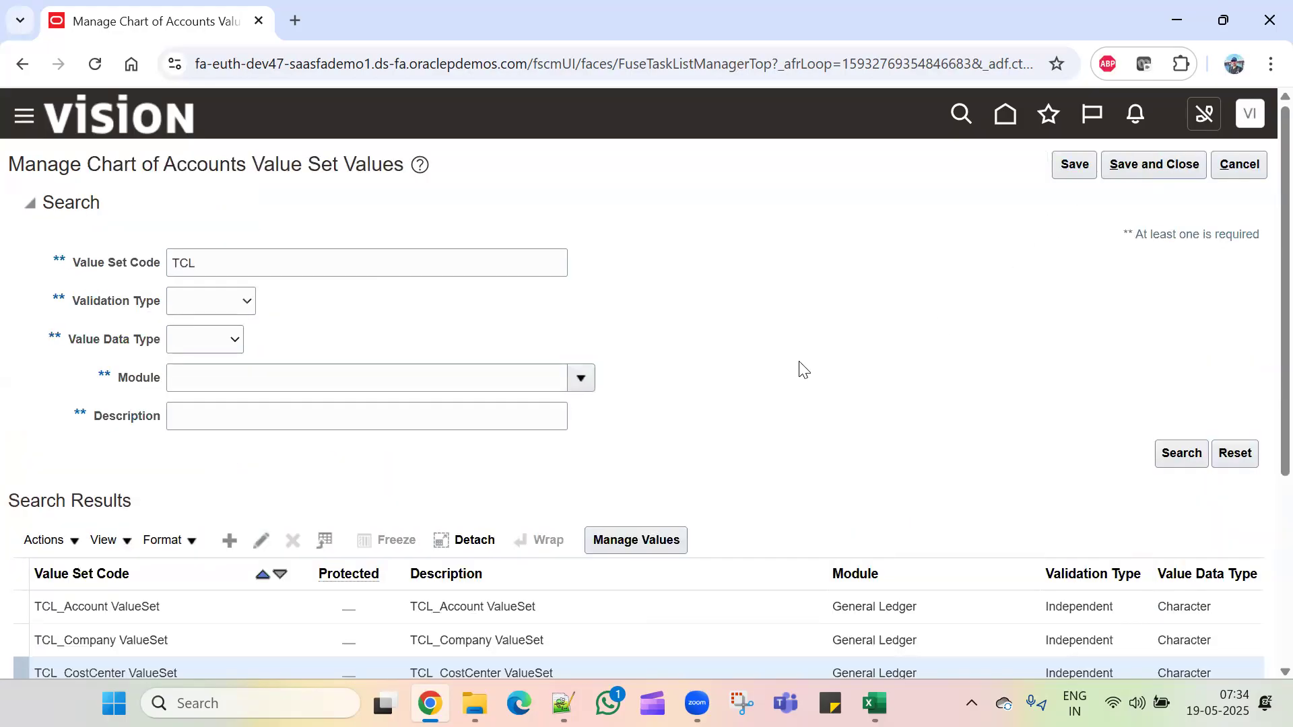
pyautogui.scroll(-3, 340, 579)
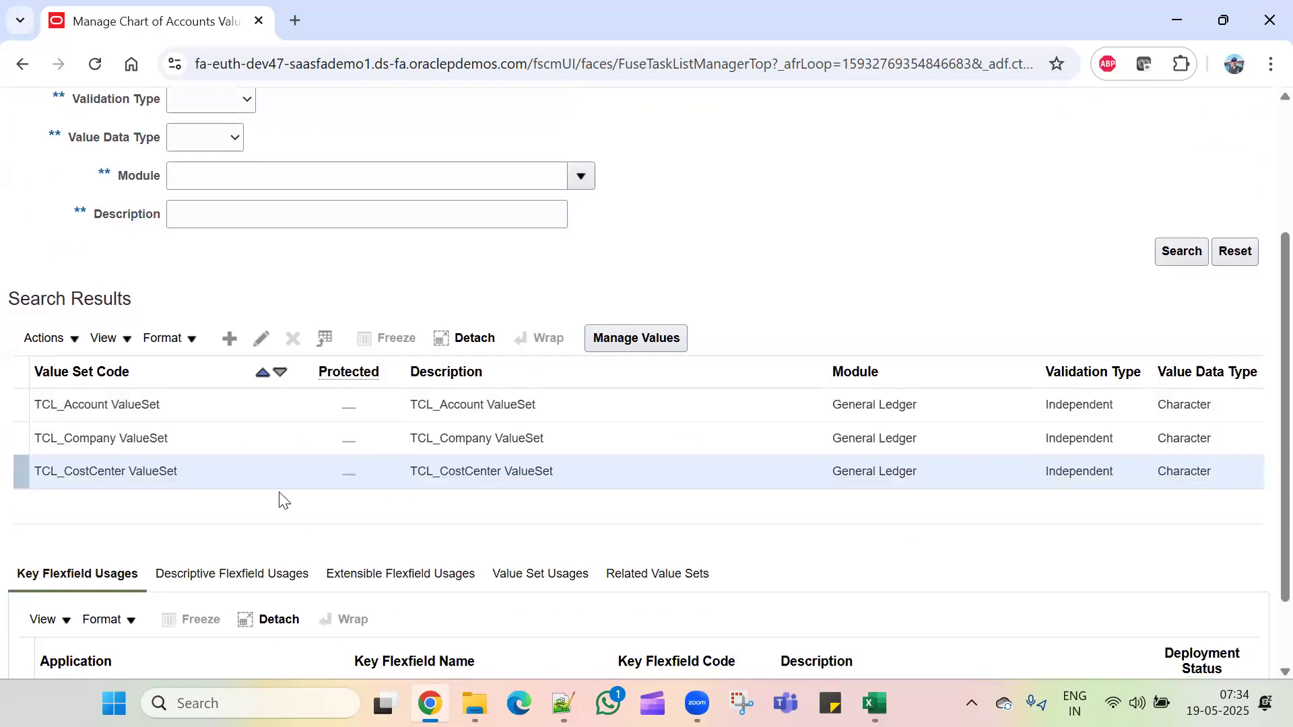
pyautogui.click(203, 404)
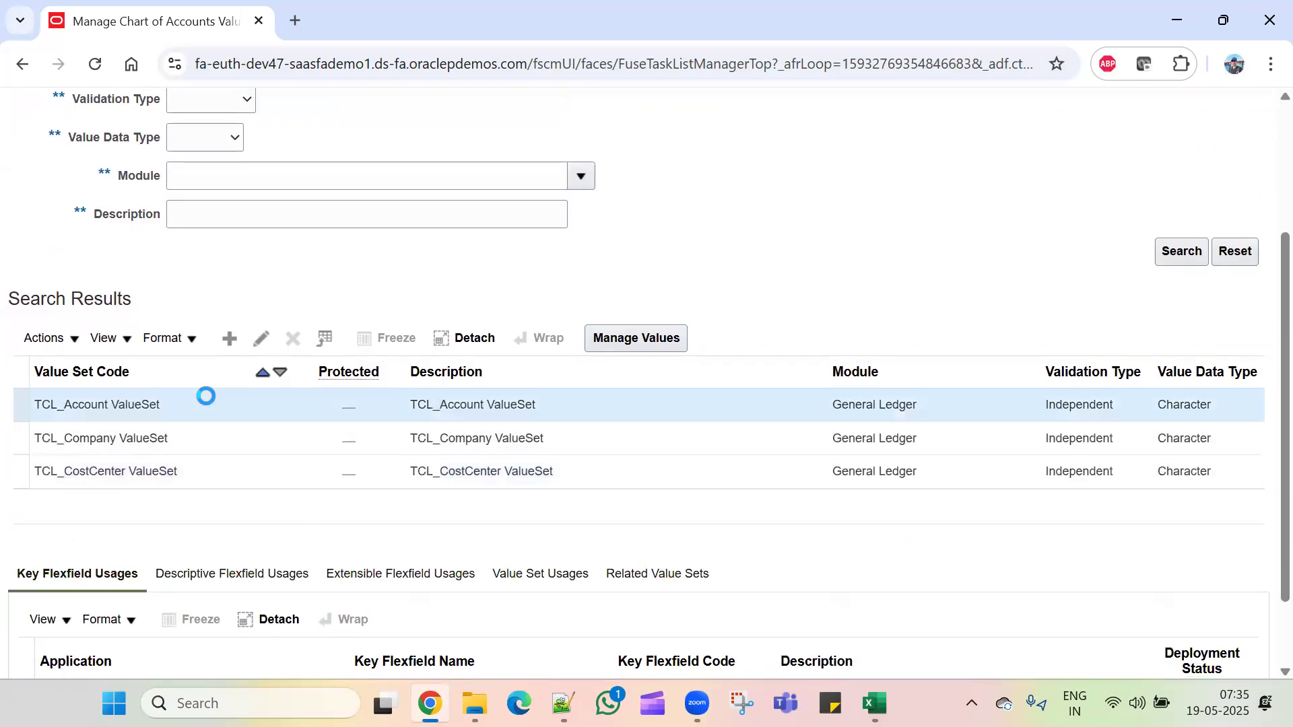
# Step: Add account value 10000, 'Cash/Bank Acc', with account type Asset to TCL_Account
pyautogui.click(657, 342)
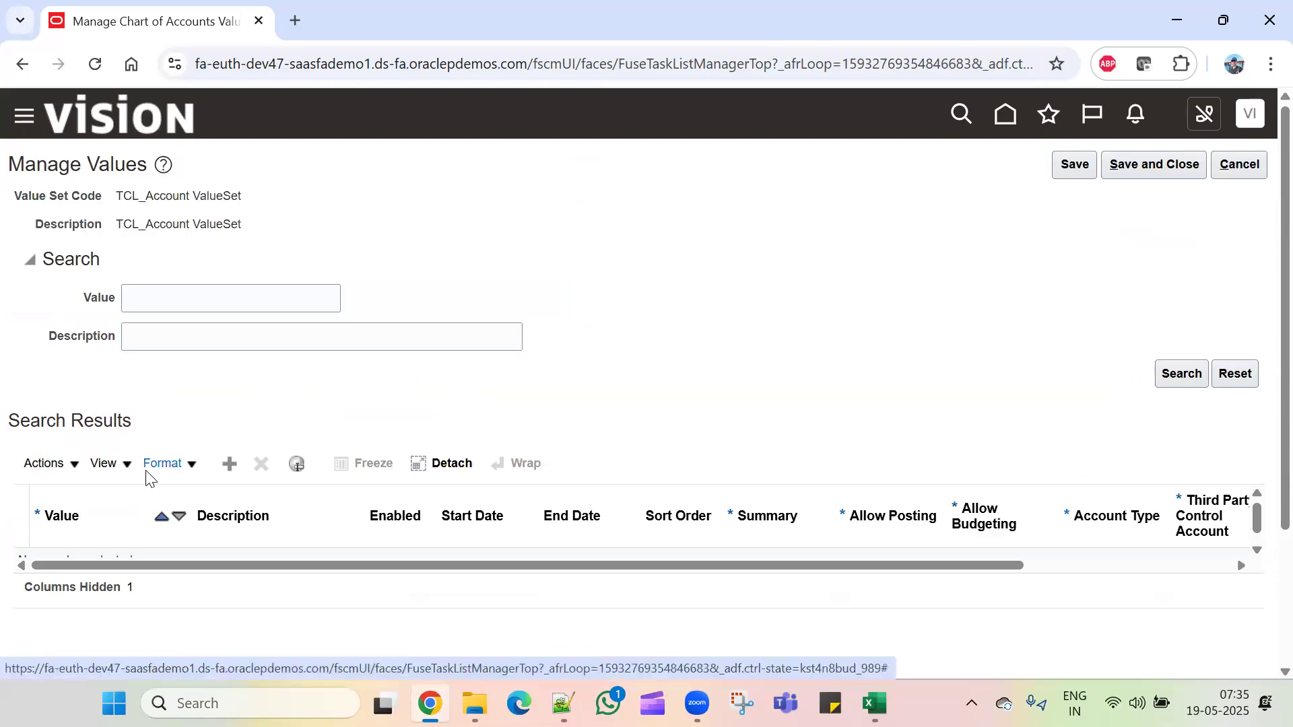
pyautogui.click(228, 468)
pyautogui.scroll(-3, 182, 437)
pyautogui.click(141, 390)
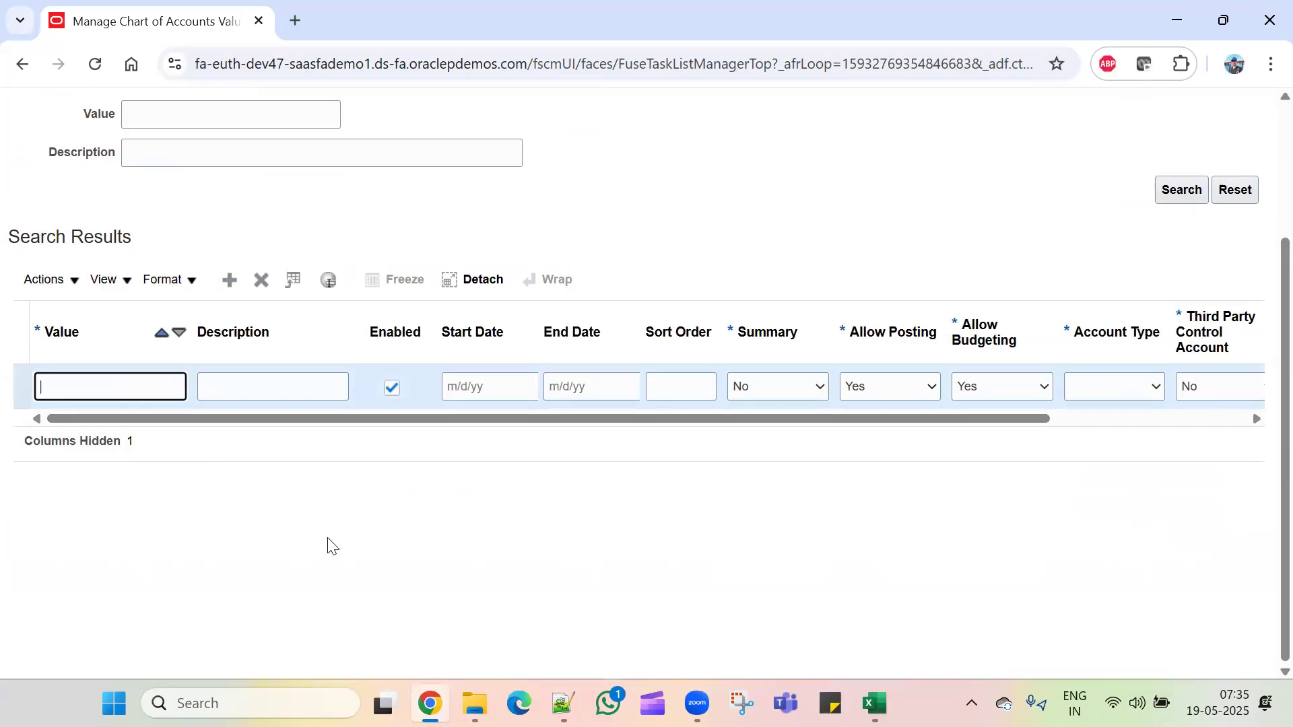
pyautogui.scroll(3, 328, 538)
pyautogui.scroll(-3, 324, 540)
pyautogui.write('1000')
pyautogui.click(281, 386)
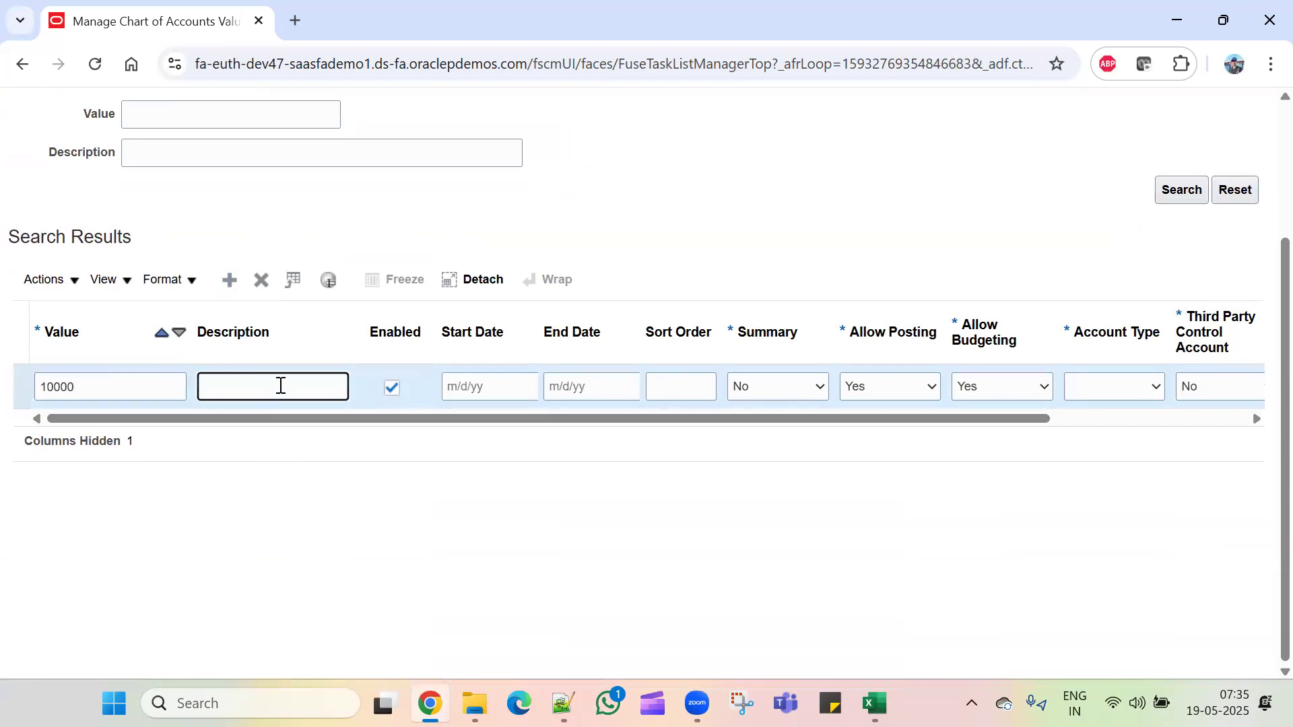
pyautogui.write('Cash/Bank Acc')
pyautogui.click(1108, 386)
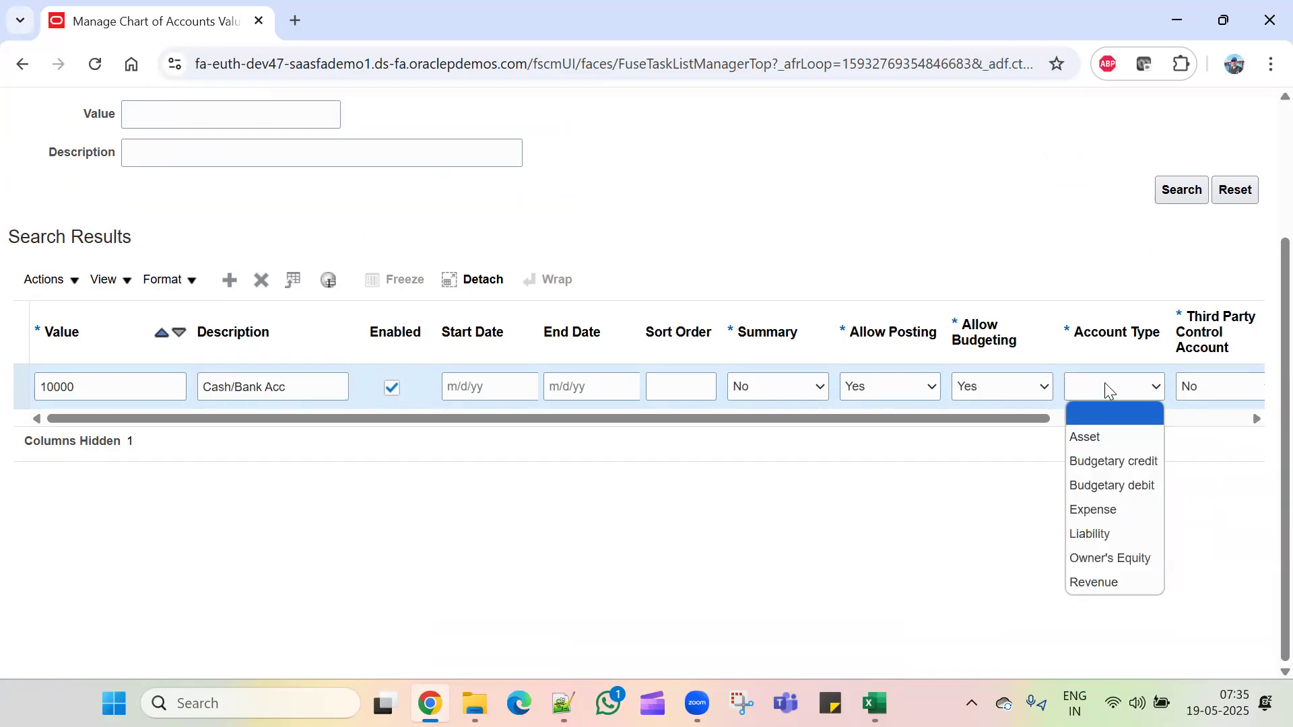
pyautogui.click(1100, 434)
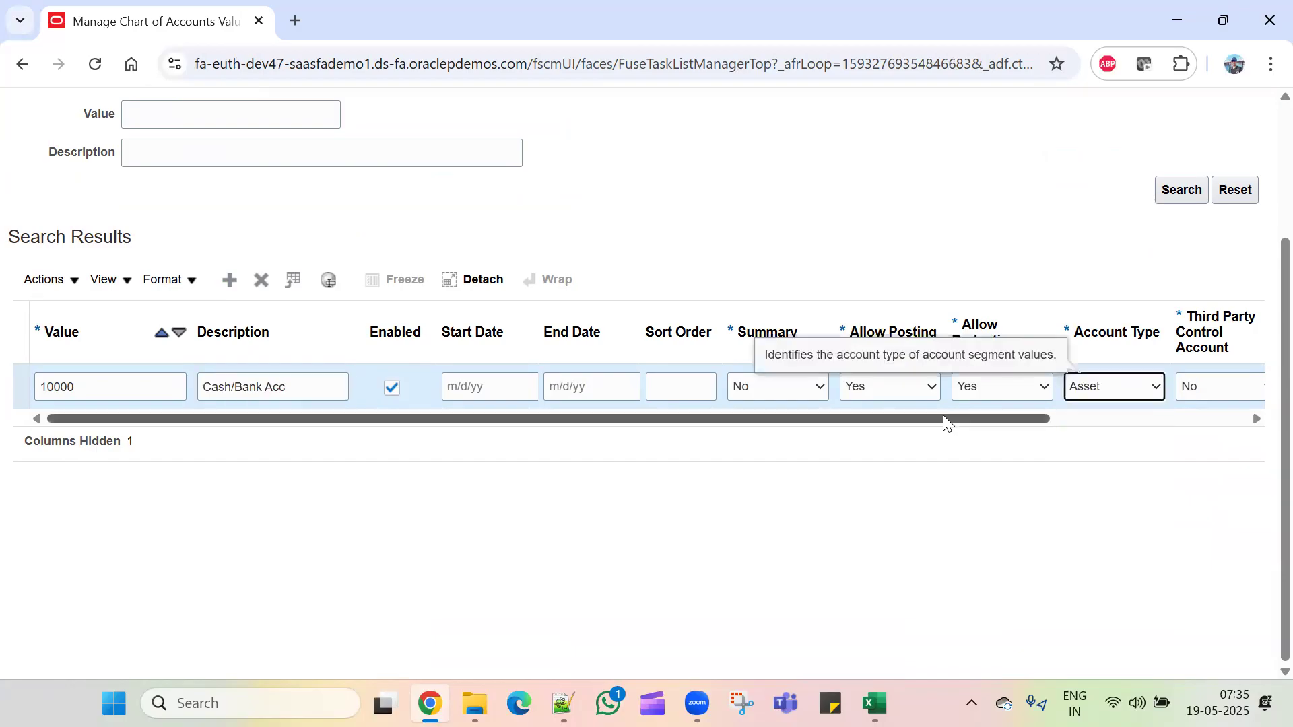
pyautogui.moveTo(943, 415); pyautogui.dragTo(1094, 436)
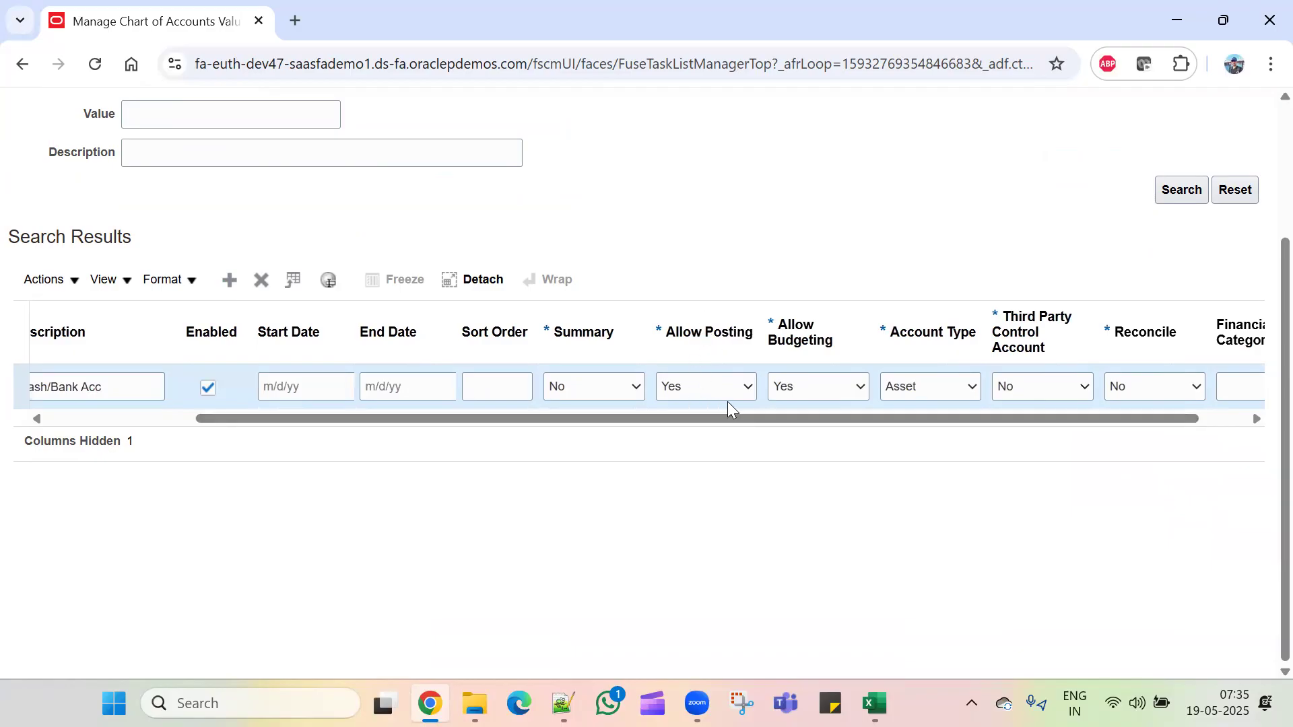
pyautogui.moveTo(1073, 427); pyautogui.dragTo(774, 447)
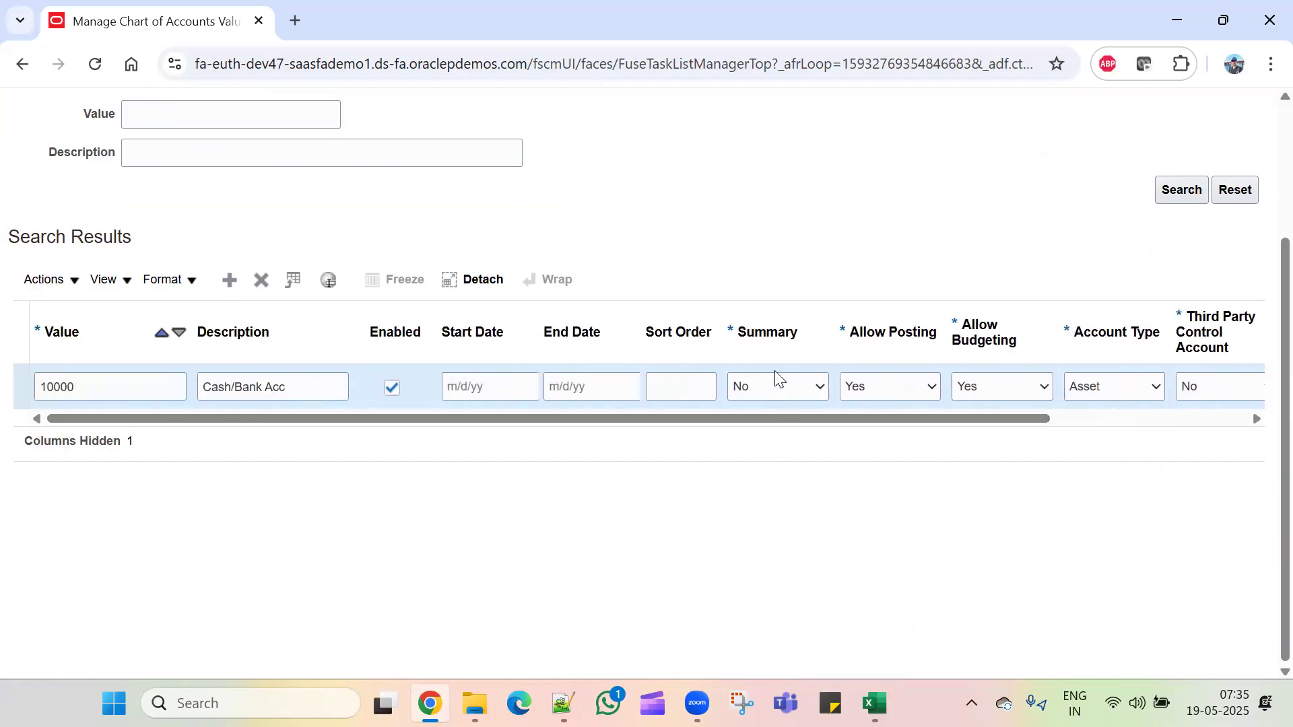
# Step: Add another value row and look up the Retained Earnings code 30000 in the Excel account list
pyautogui.click(239, 283)
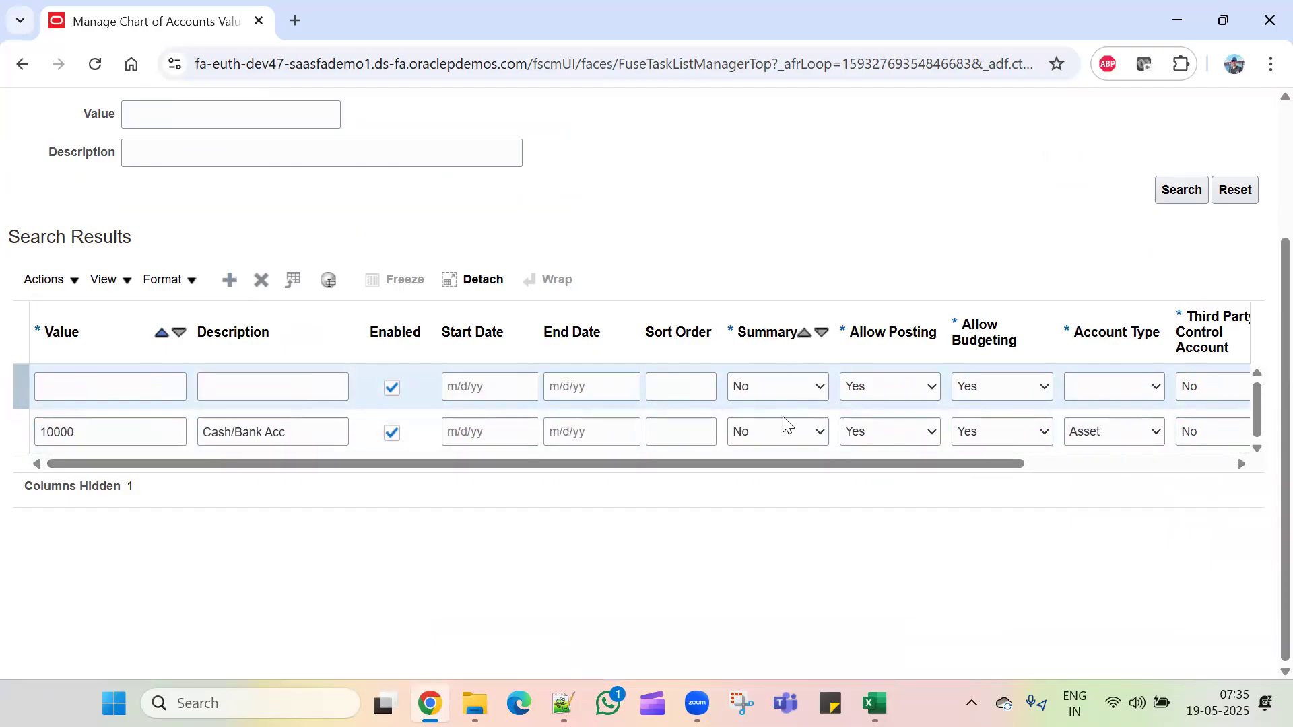
pyautogui.click(159, 387)
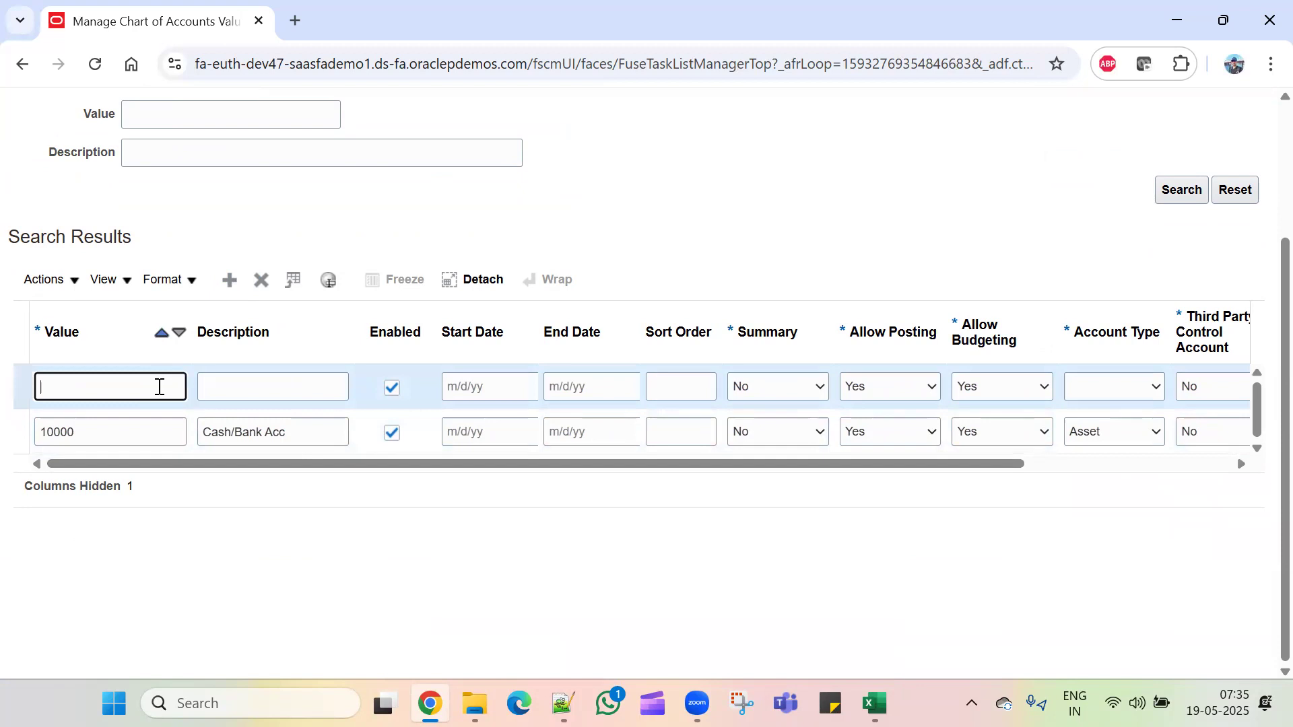
pyautogui.hotkey('alt', 'Tab')
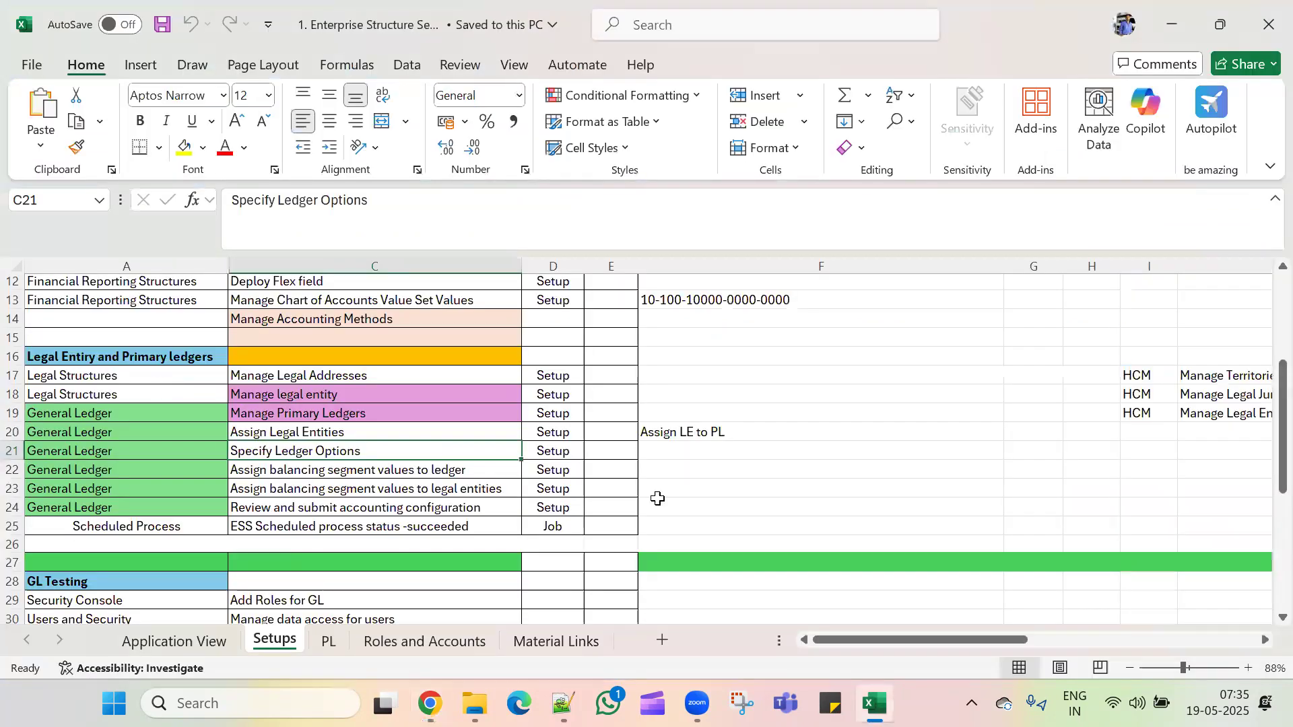
pyautogui.click(396, 639)
pyautogui.scroll(-2, 522, 453)
pyautogui.scroll(2, 522, 452)
pyautogui.click(730, 306)
pyautogui.click(740, 346)
pyautogui.click(745, 391)
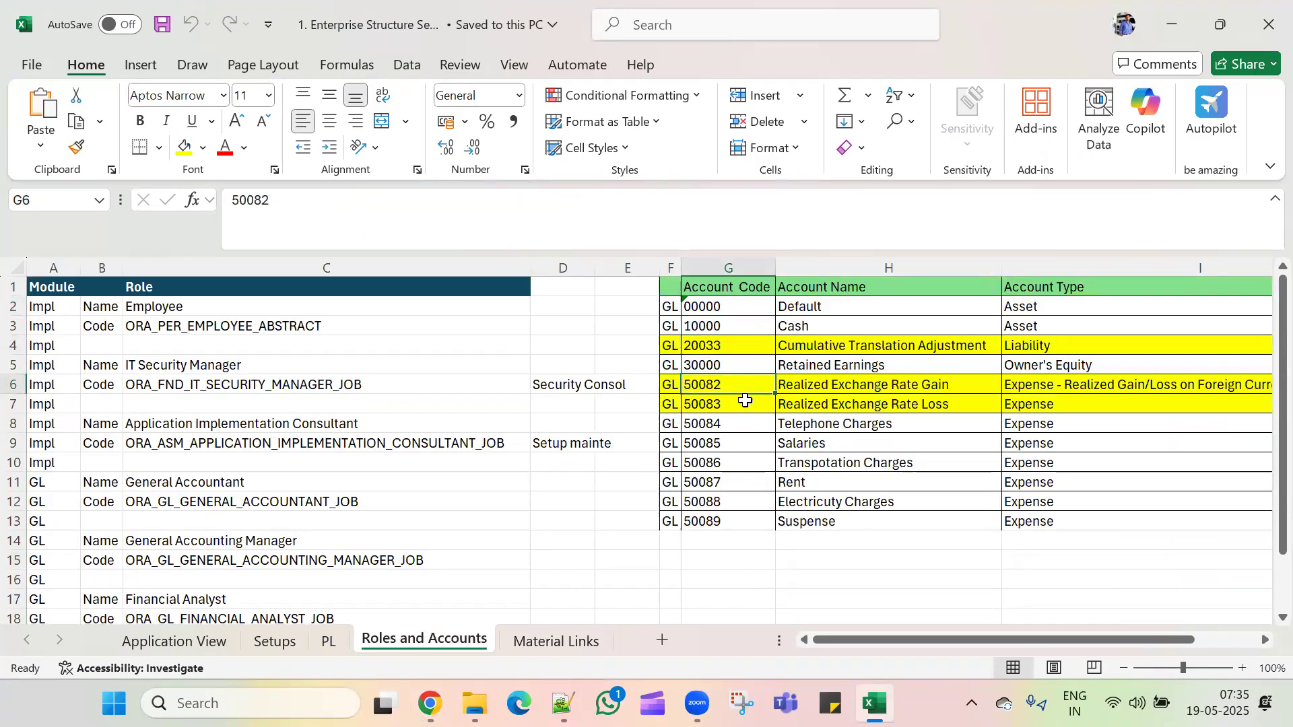
pyautogui.click(744, 365)
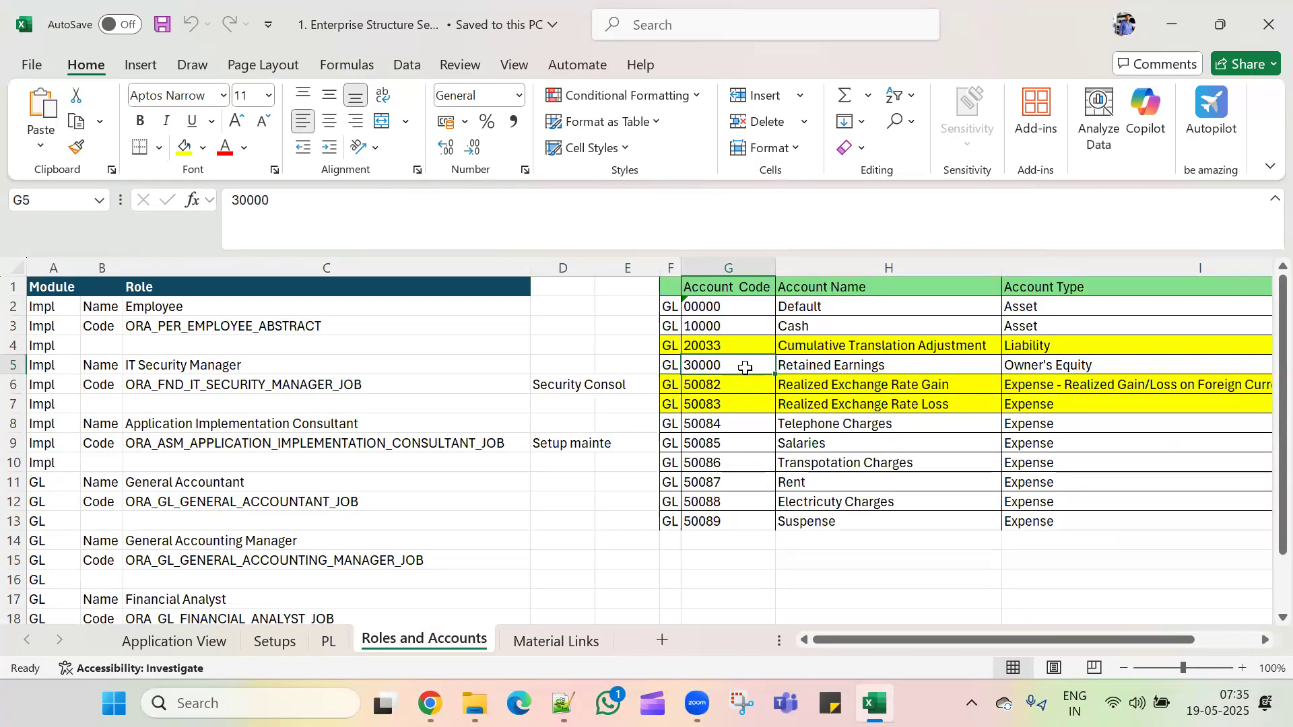
pyautogui.hotkey('alt', 'Tab')
# Step: Enter account 30000, 'Retained Earning', with account type Owner's Equity
pyautogui.write('3000')
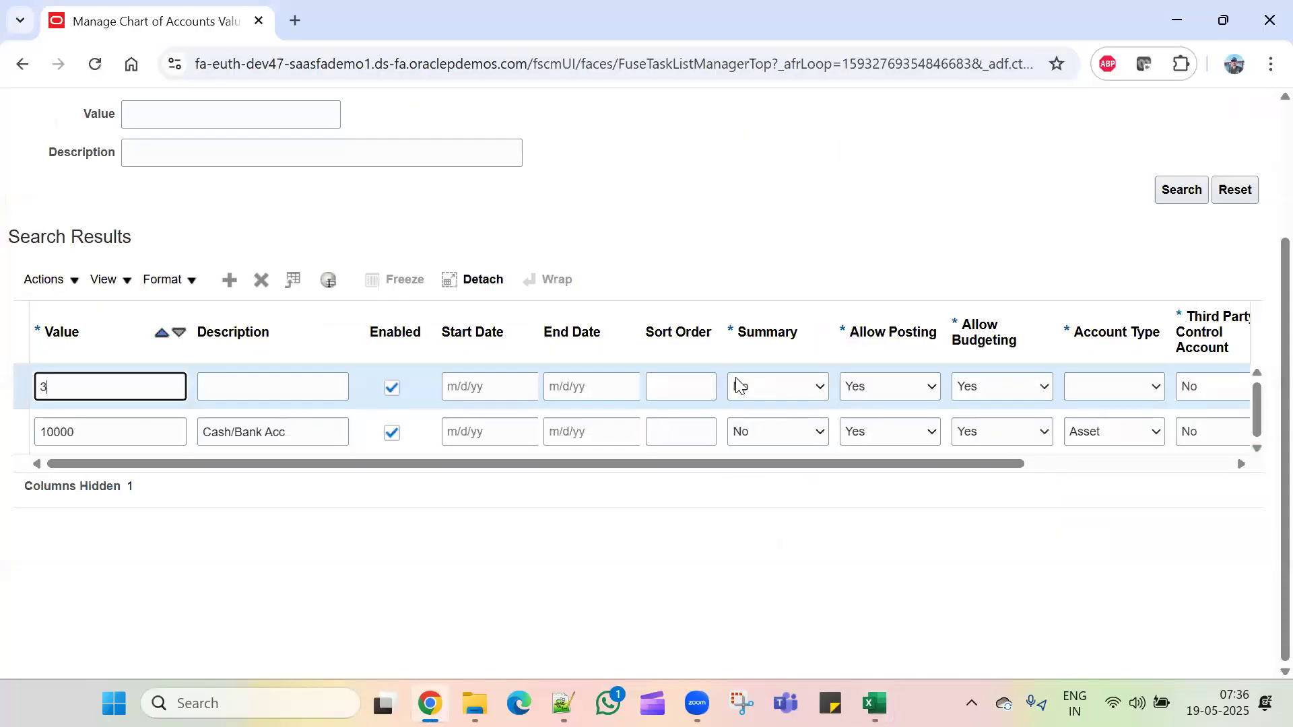
pyautogui.press('Tab')
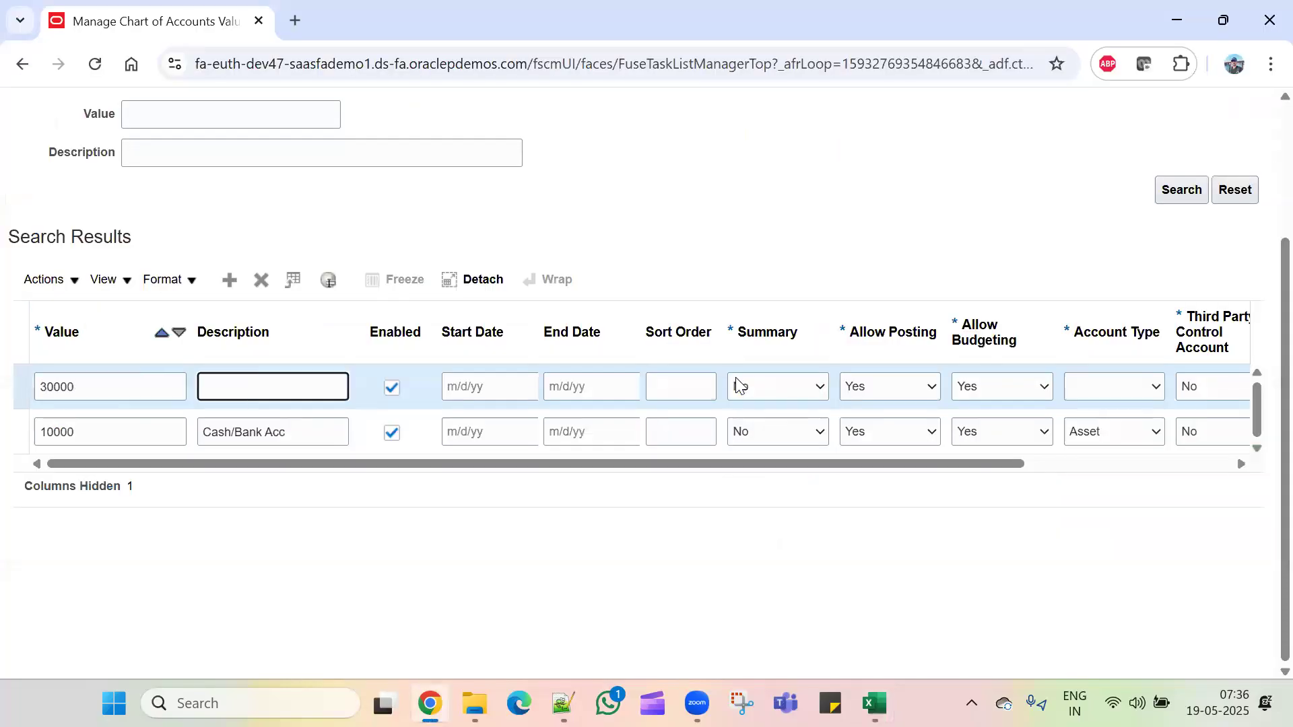
pyautogui.write('Retained Earning')
pyautogui.click(1151, 389)
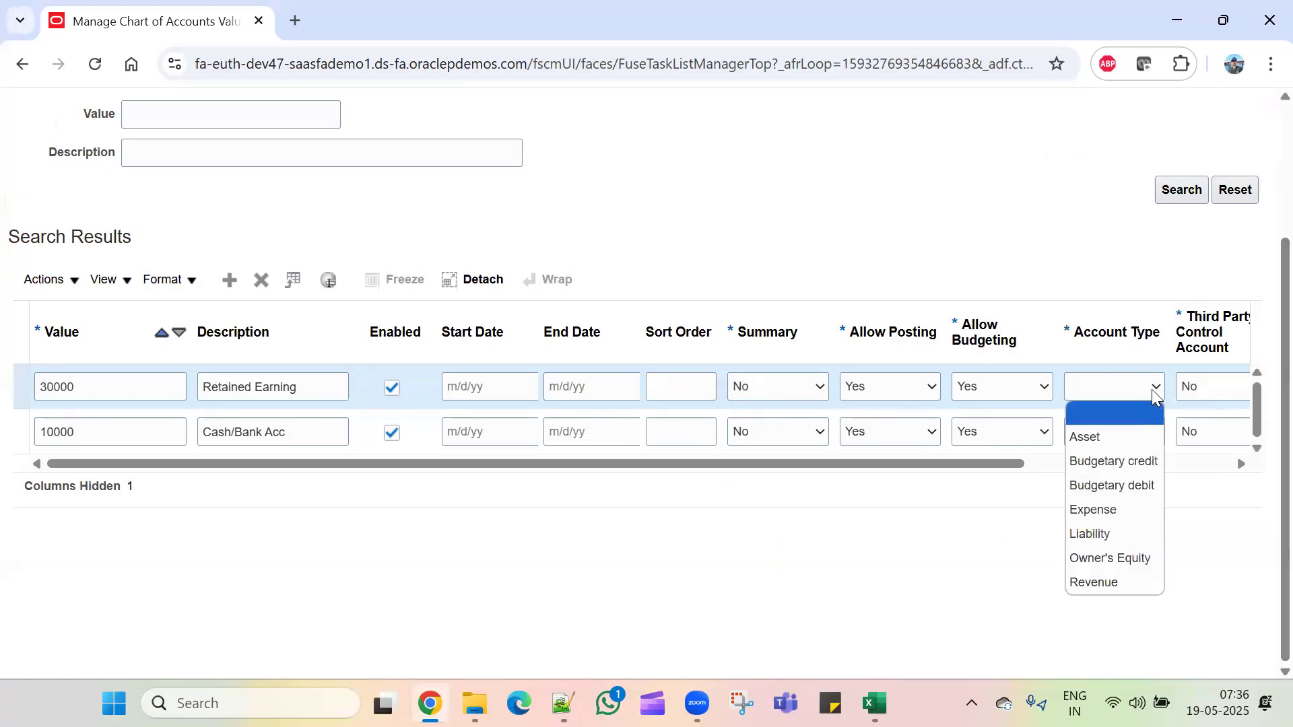
pyautogui.click(1138, 446)
pyautogui.click(1143, 388)
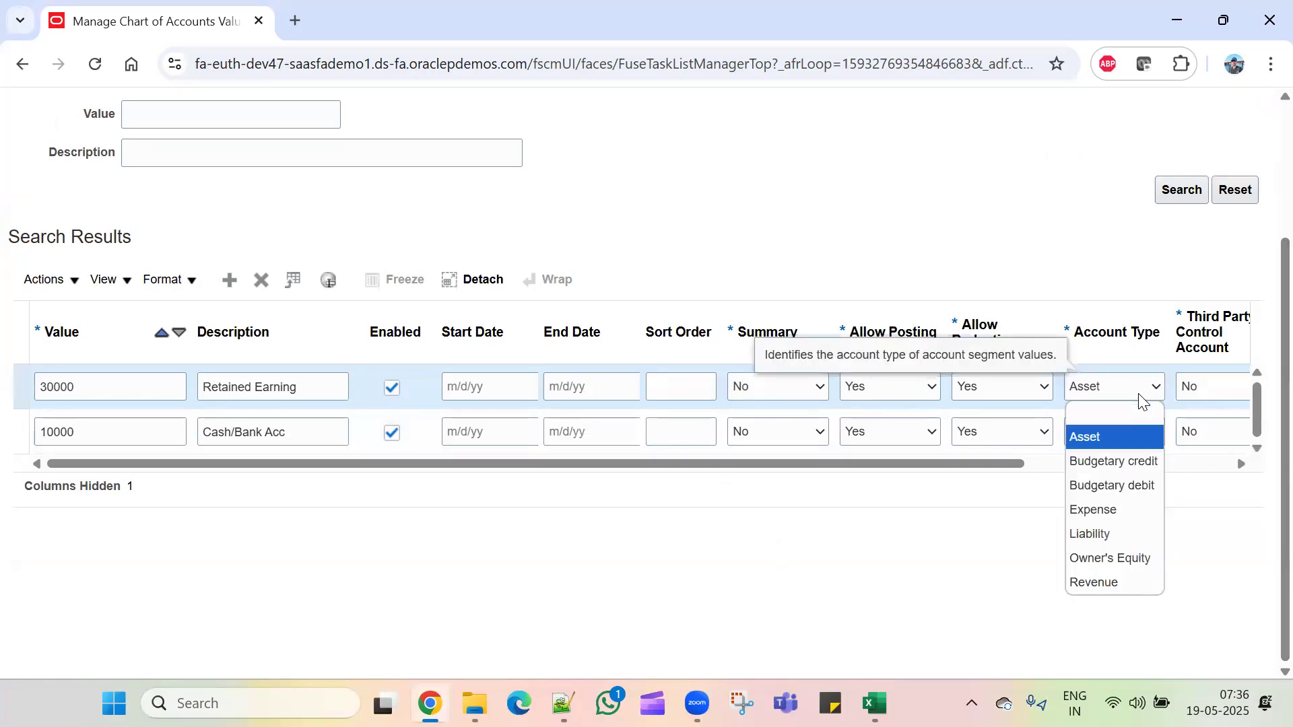
pyautogui.click(1131, 560)
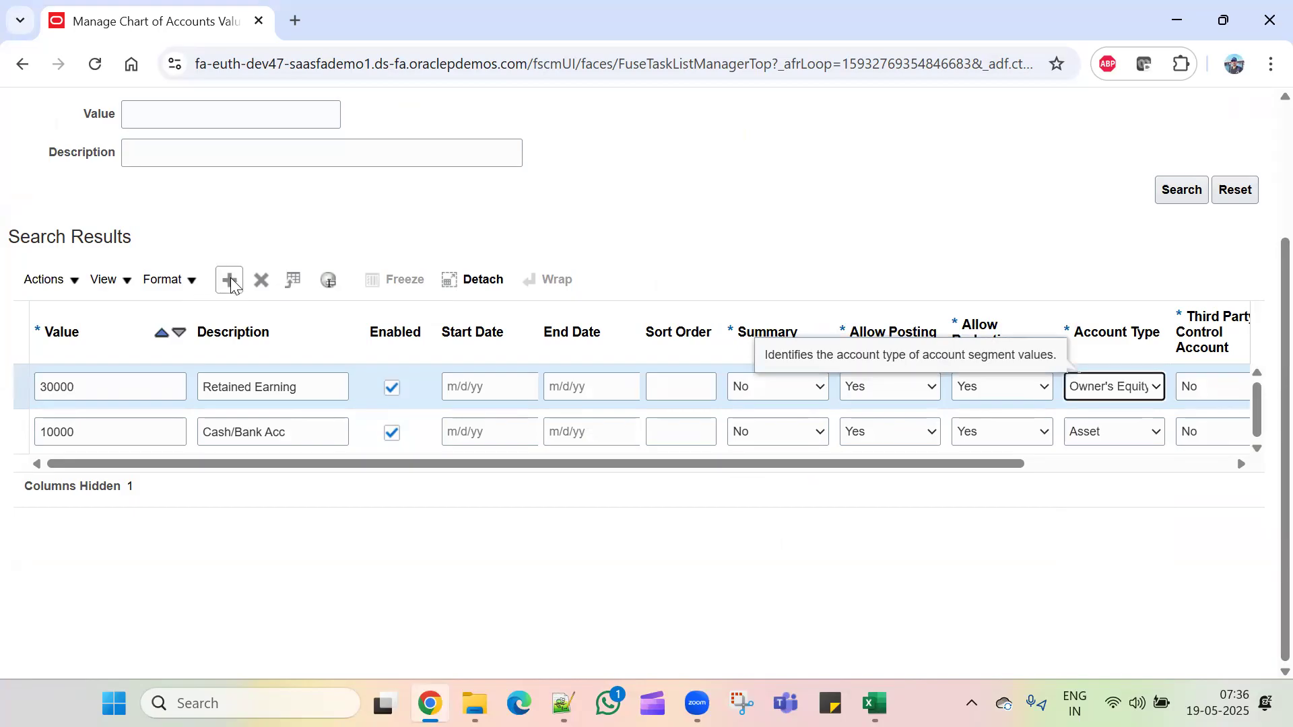
# Step: Copy account code 50088 from the workbook into the new row's value
pyautogui.hotkey('alt', 'Tab')
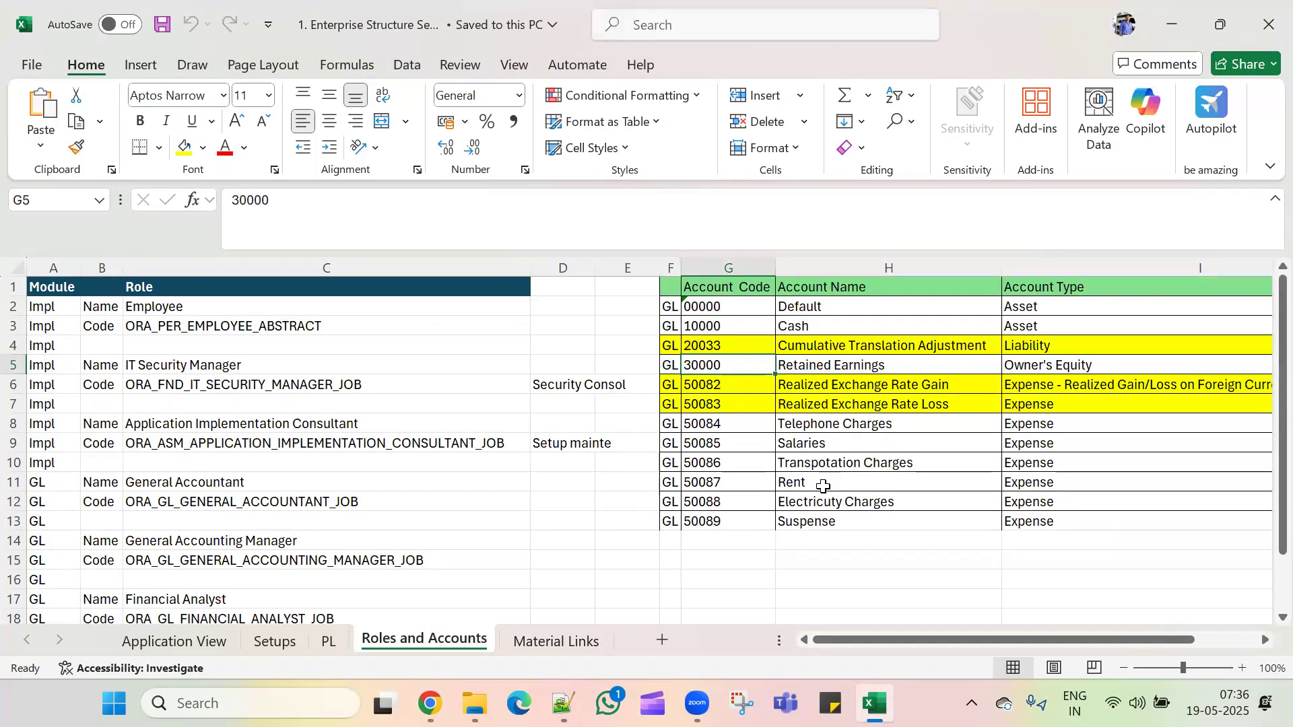
pyautogui.click(828, 505)
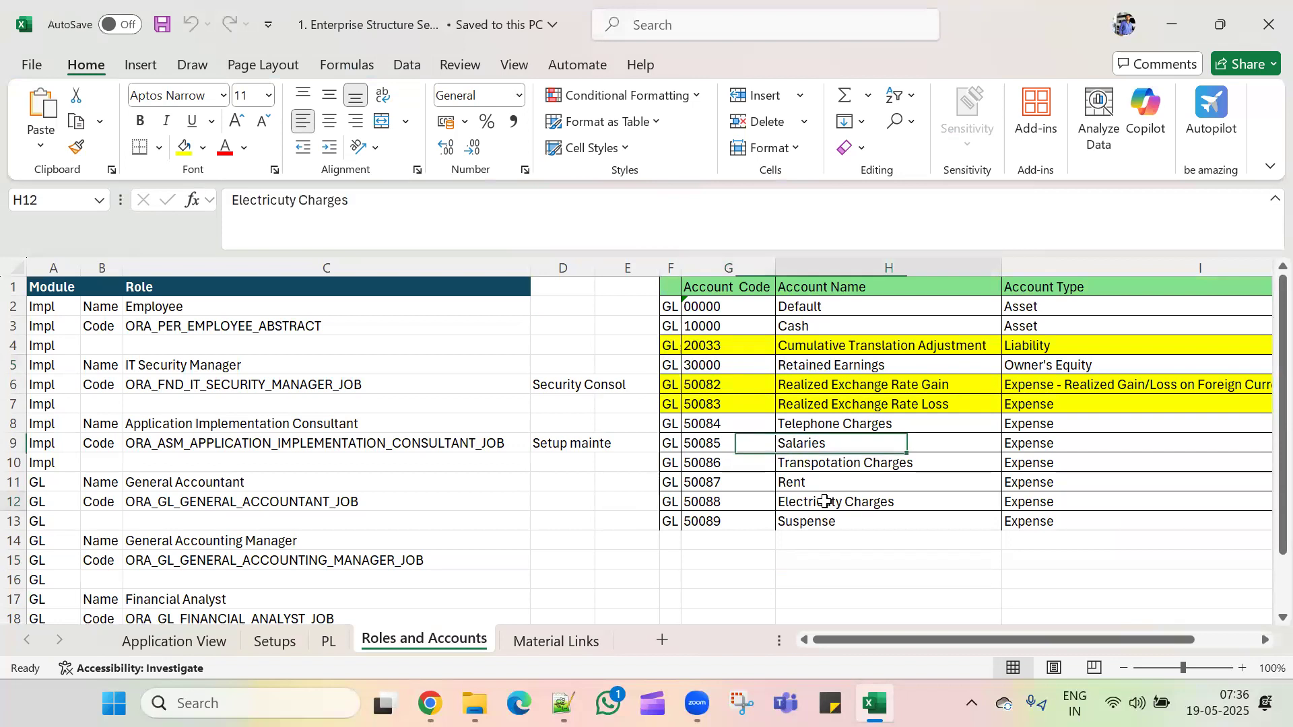
pyautogui.click(711, 499)
pyautogui.hotkey('ctrl', 'c')
pyautogui.hotkey('alt', 'Tab')
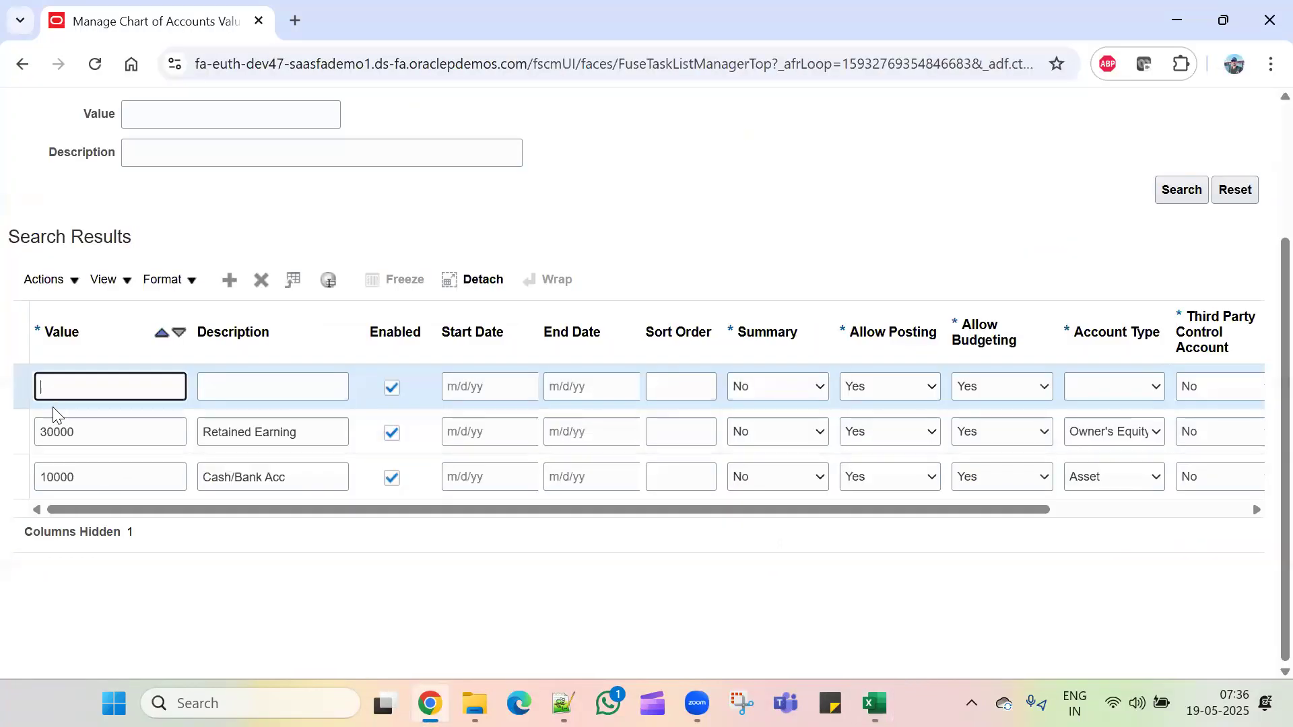
pyautogui.hotkey('ctrl', 'v')
pyautogui.click(240, 377)
# Step: Paste 'Electricuty Charges' as the description, set type Expense, and save the values
pyautogui.hotkey('alt', 'Tab')
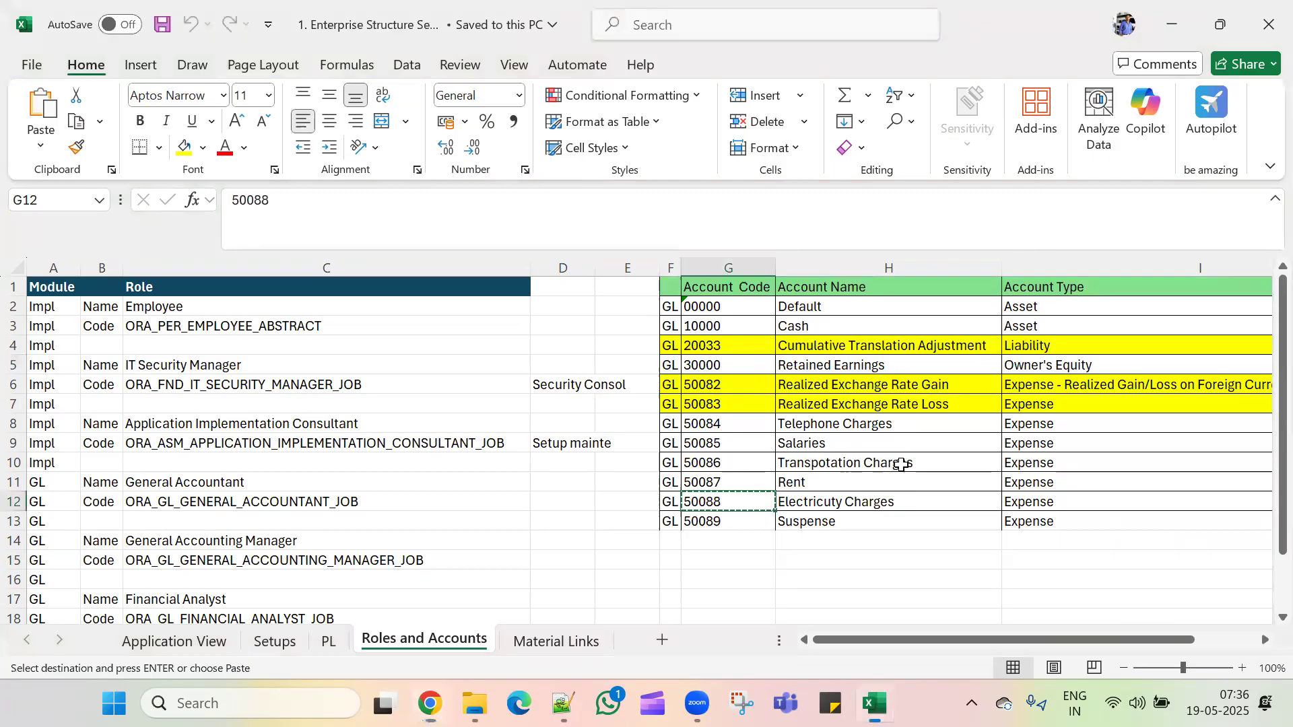
pyautogui.click(907, 487)
pyautogui.click(903, 499)
pyautogui.hotkey('ctrl', 'c')
pyautogui.hotkey('alt', 'Tab')
pyautogui.hotkey('ctrl', 'v')
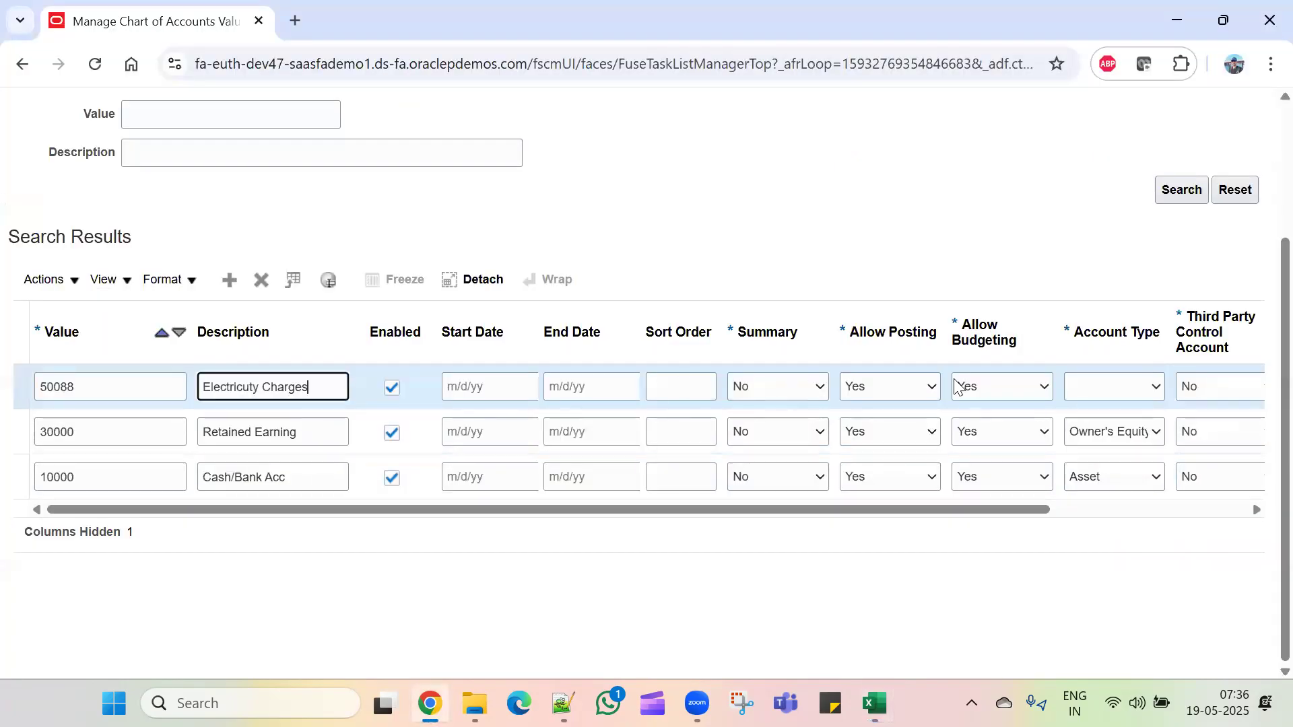
pyautogui.click(1094, 395)
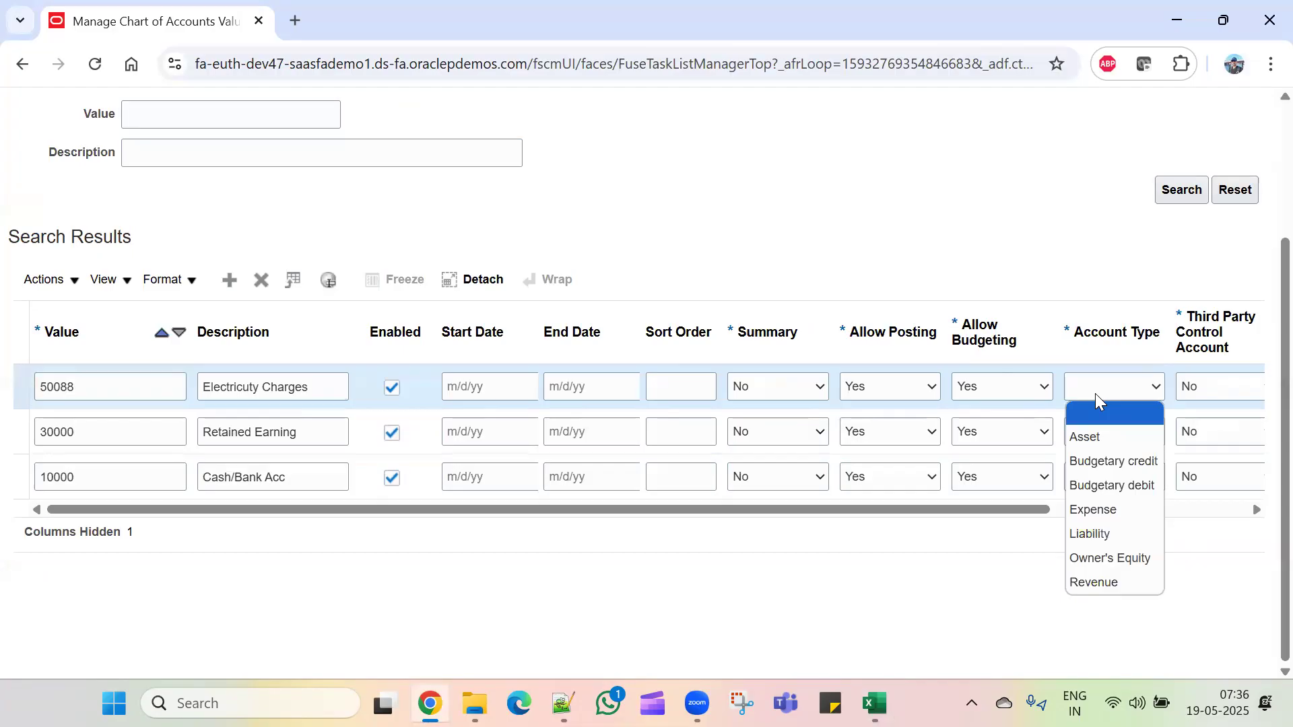
pyautogui.click(1095, 510)
pyautogui.click(827, 561)
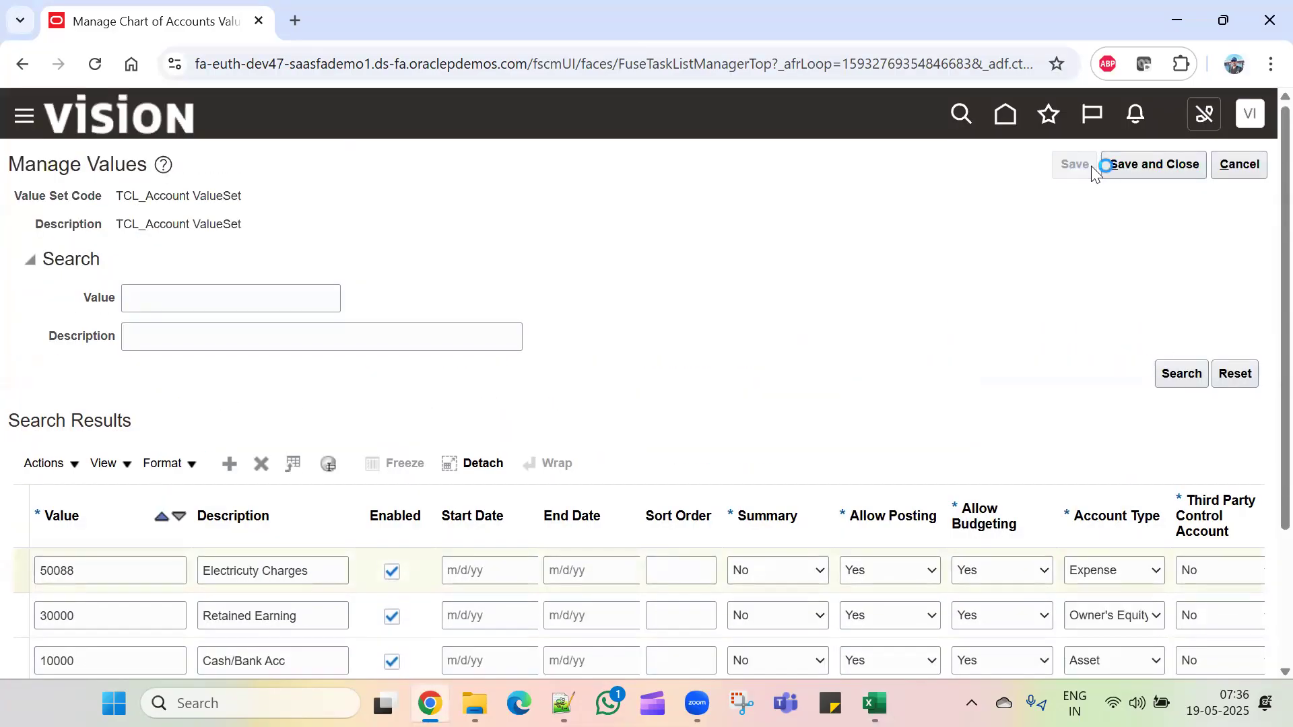
# Step: Save and close the TCL_Account value set, then open Specify Ledger Options for TCL_Primary Ledger under General Ledger
pyautogui.click(1121, 165)
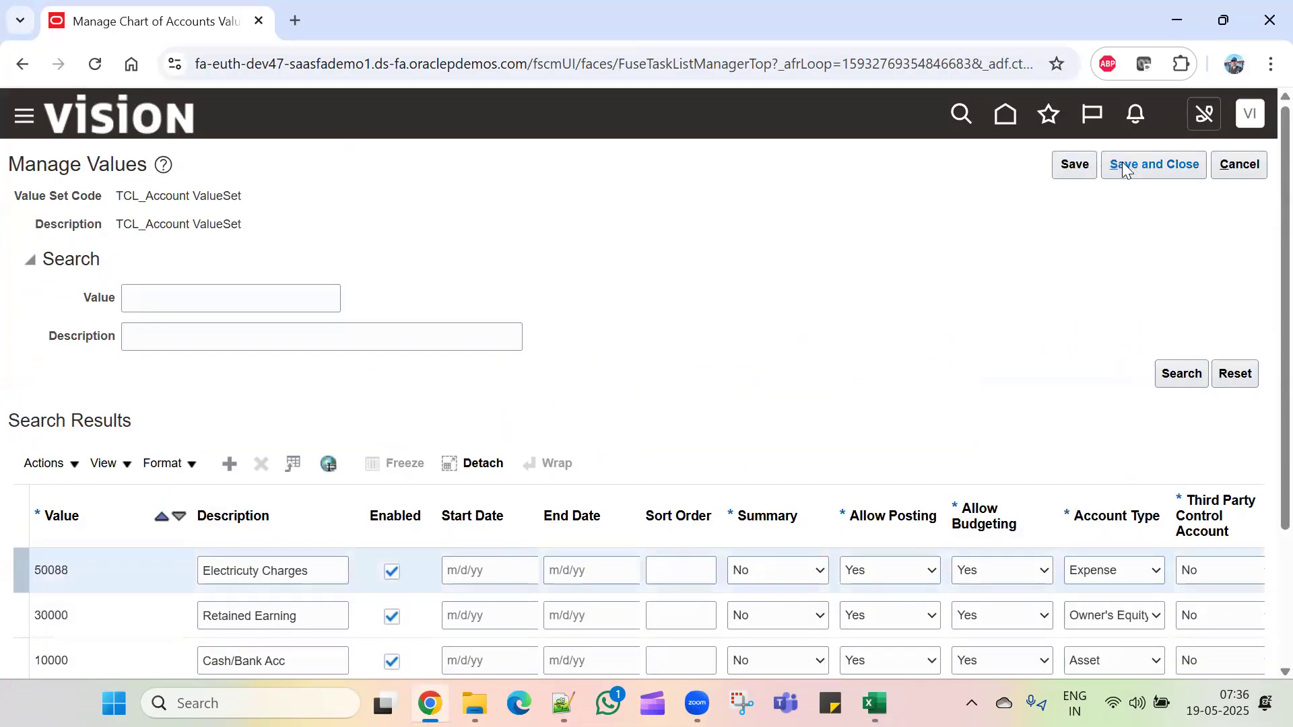
pyautogui.scroll(-4, 600, 400)
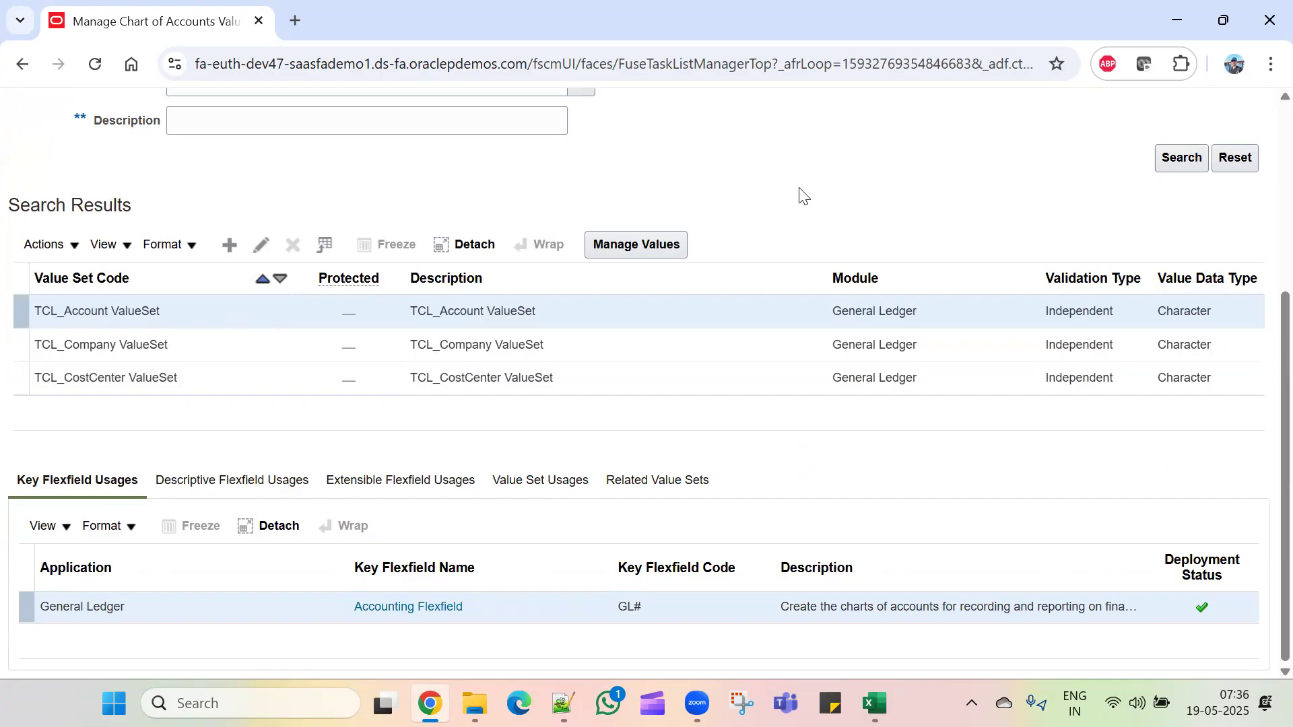
pyautogui.scroll(4, 1210, 239)
pyautogui.click(1172, 176)
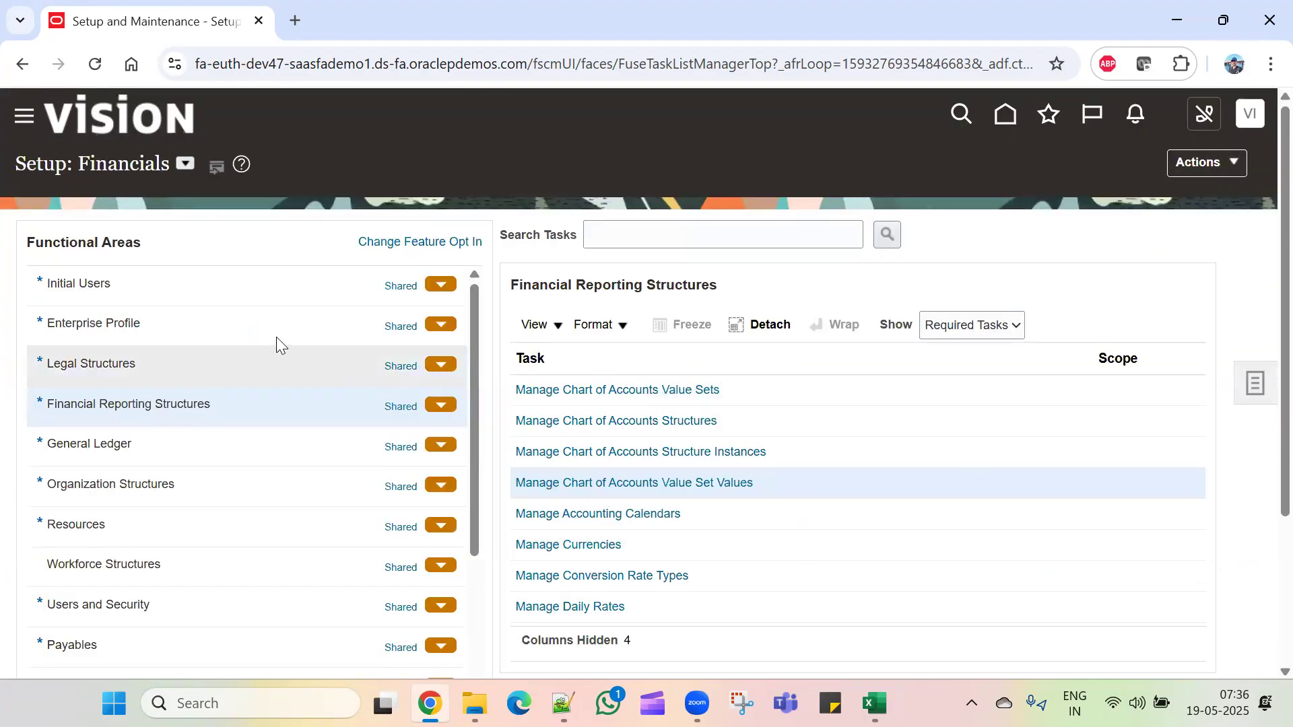
pyautogui.click(151, 442)
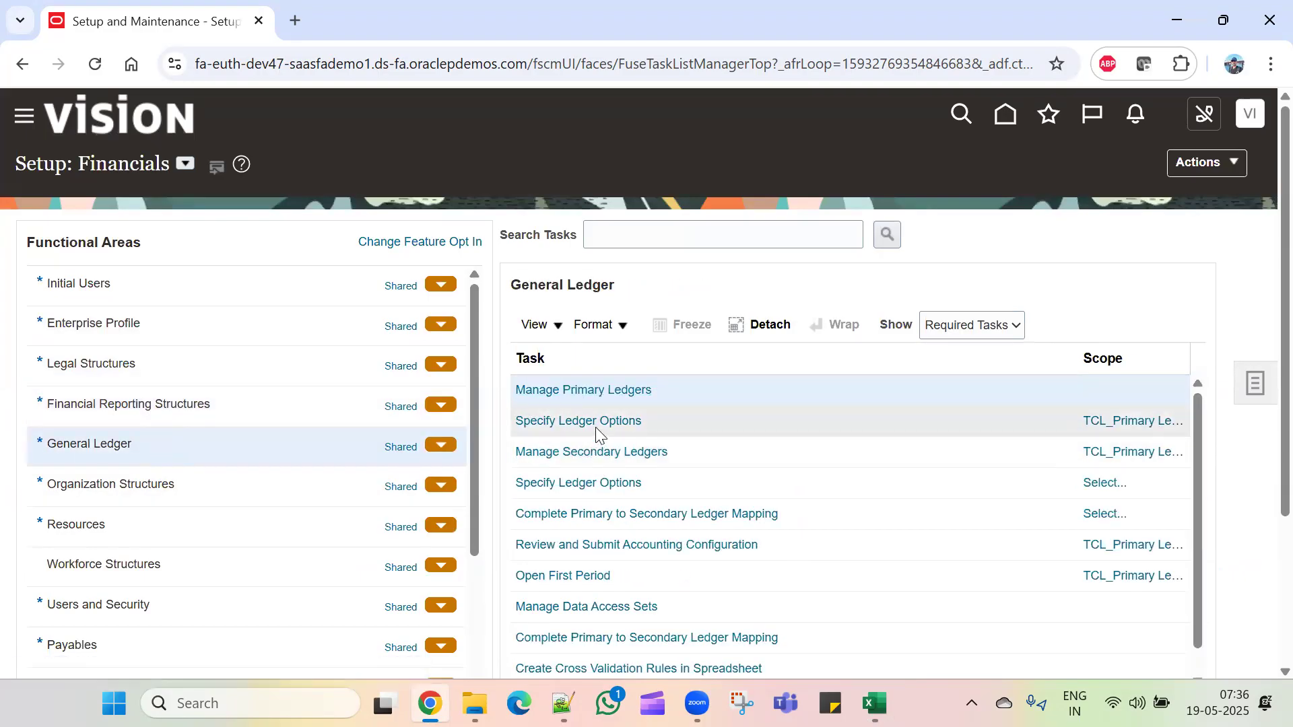
pyautogui.click(594, 422)
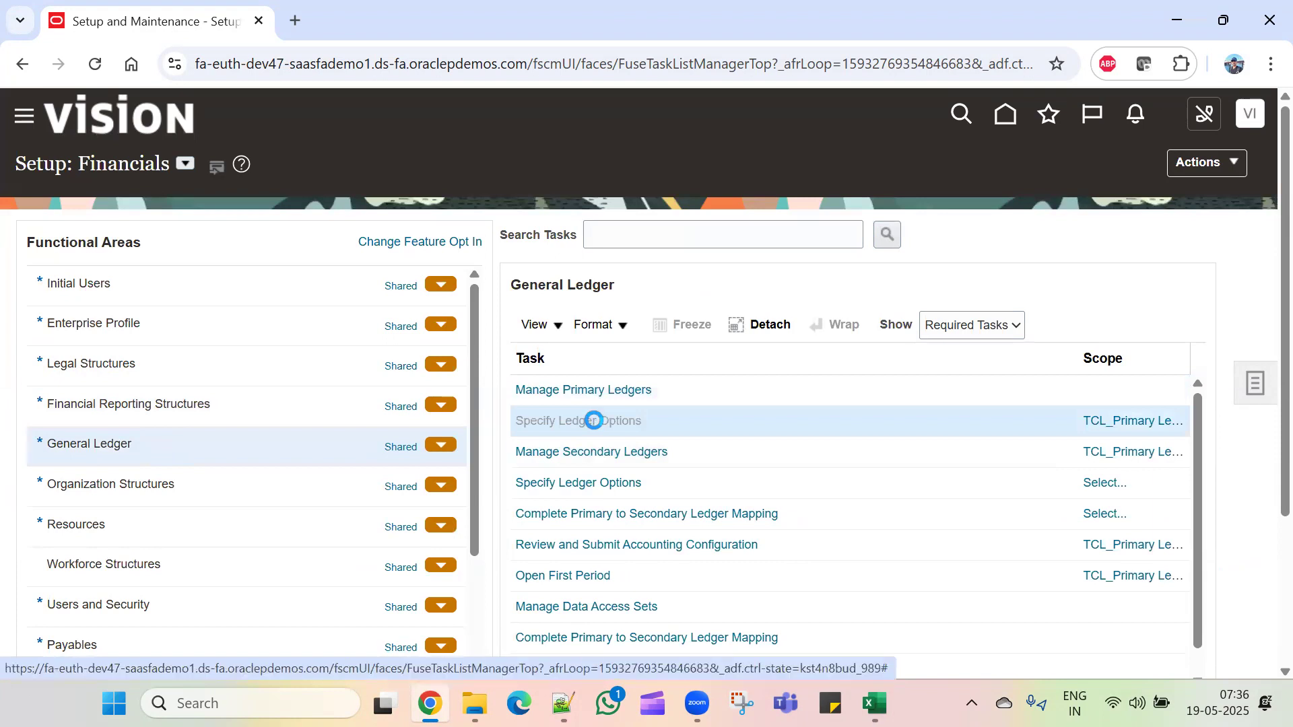
pyautogui.scroll(-5, 404, 502)
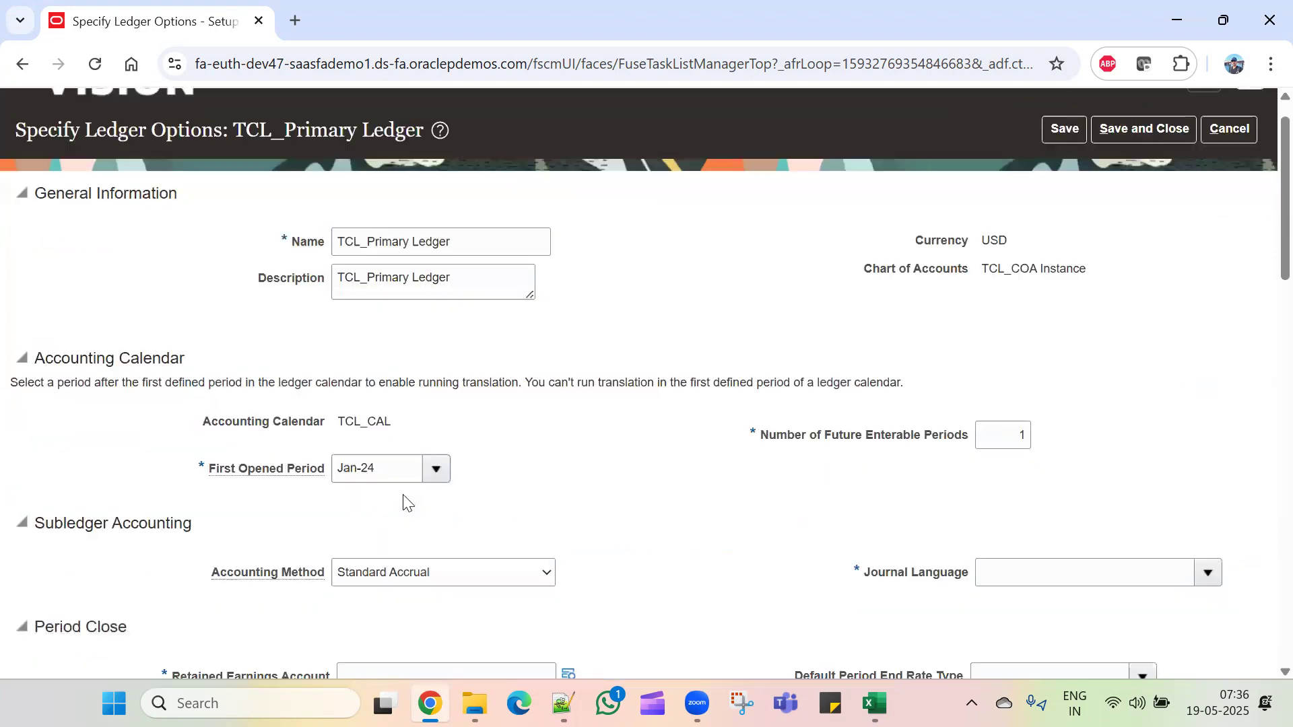
# Step: Pick company 11 TCL Branch1, cost center 100 Finance and account 30000 Retained Earning for the Retained Earnings Account
pyautogui.click(411, 410)
pyautogui.click(569, 411)
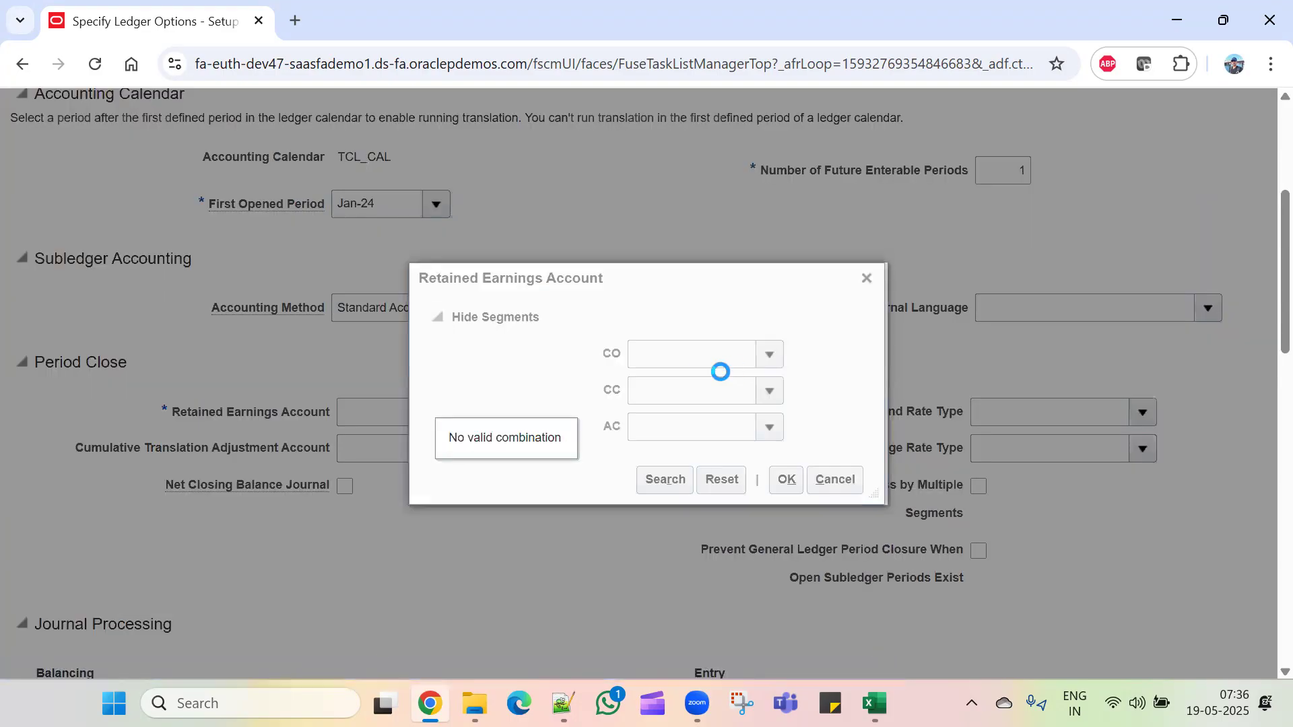
pyautogui.click(767, 355)
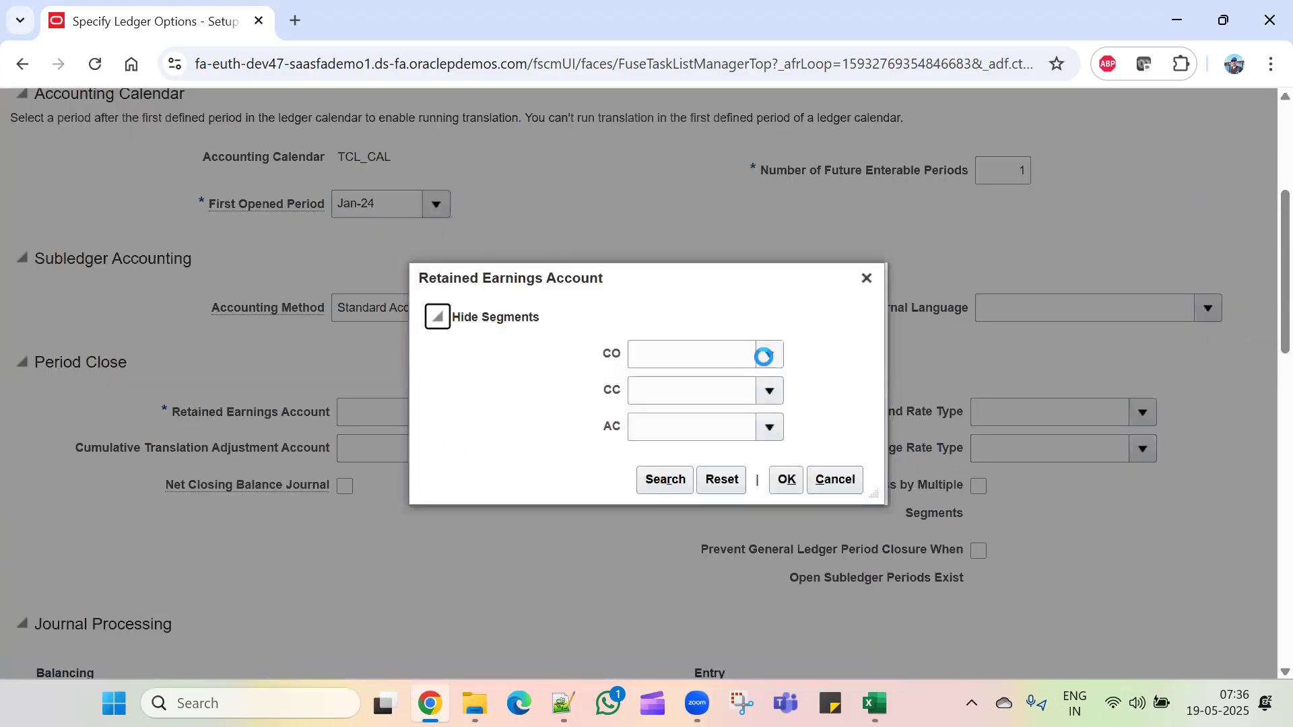
pyautogui.click(744, 389)
pyautogui.click(768, 391)
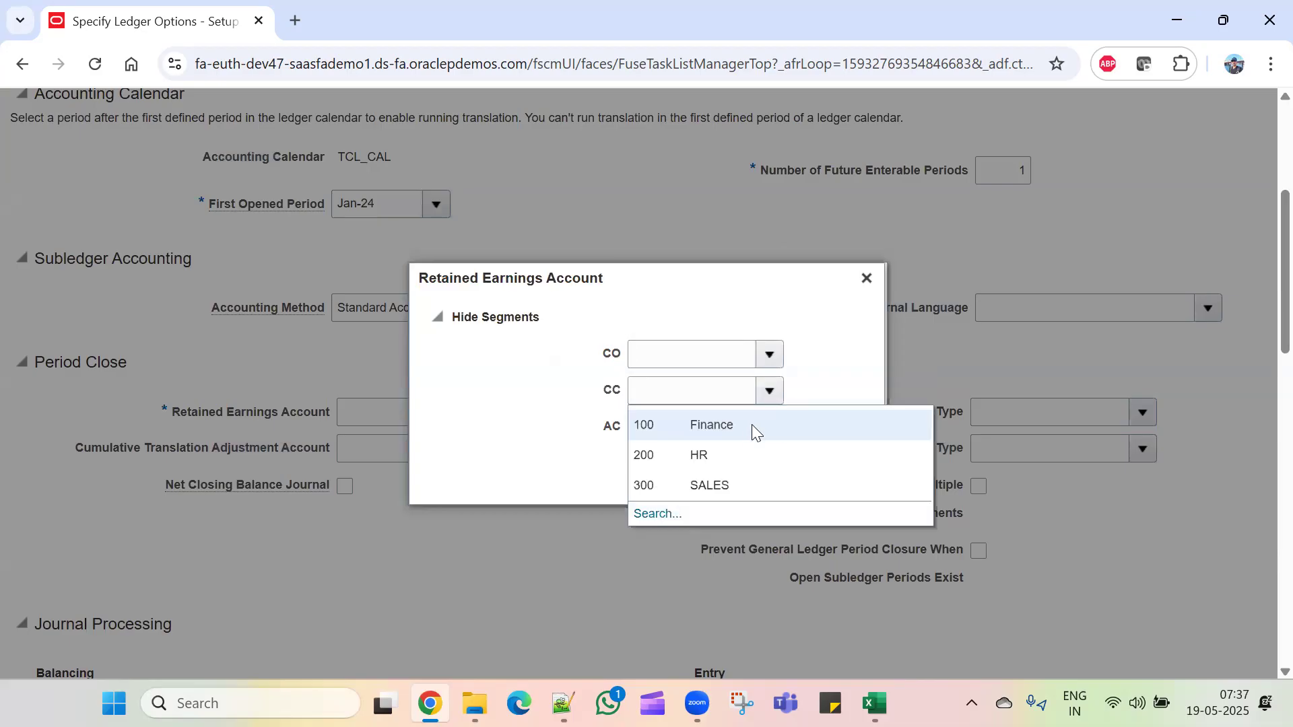
pyautogui.click(746, 430)
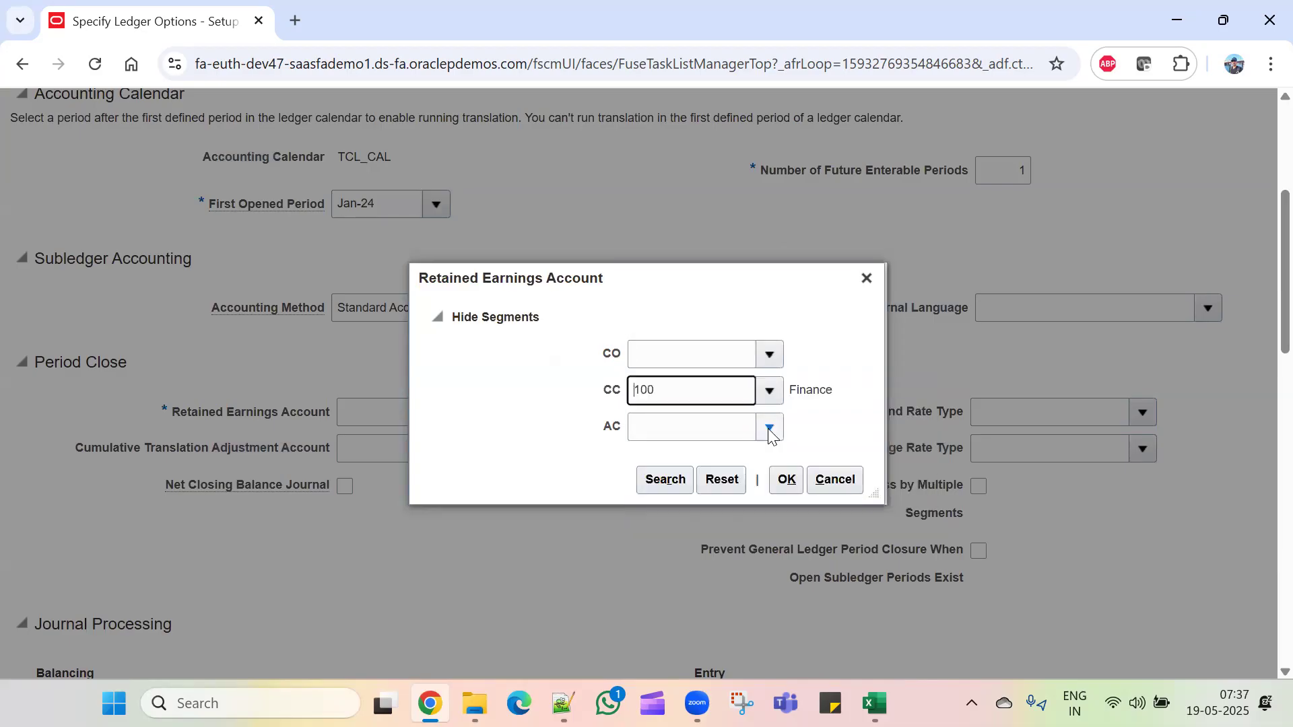
pyautogui.click(759, 429)
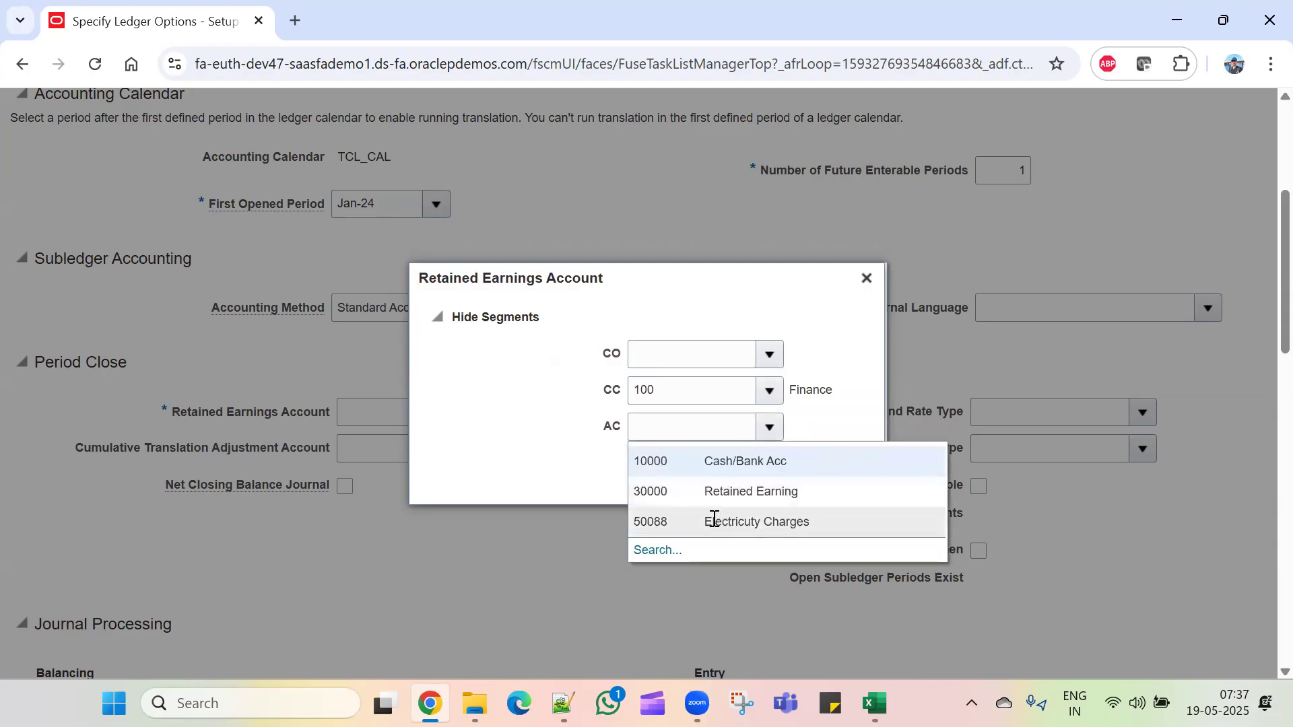
pyautogui.click(679, 492)
pyautogui.click(768, 355)
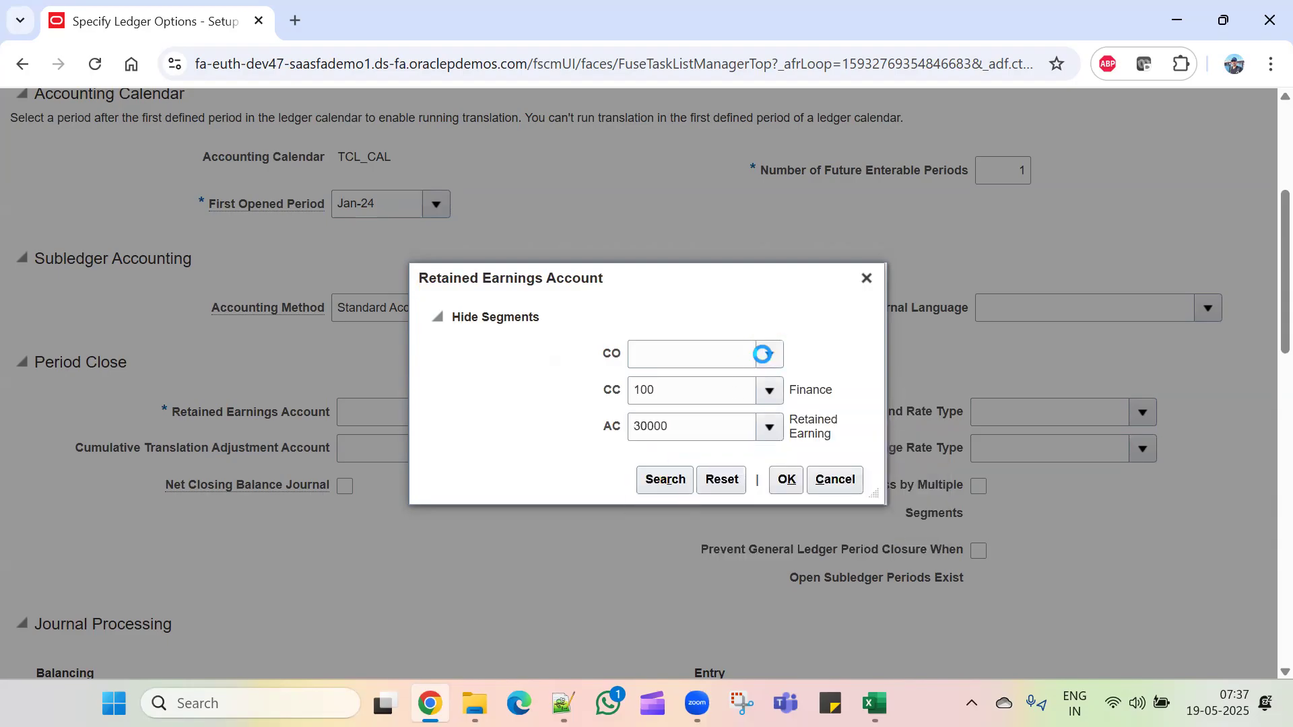
pyautogui.click(717, 390)
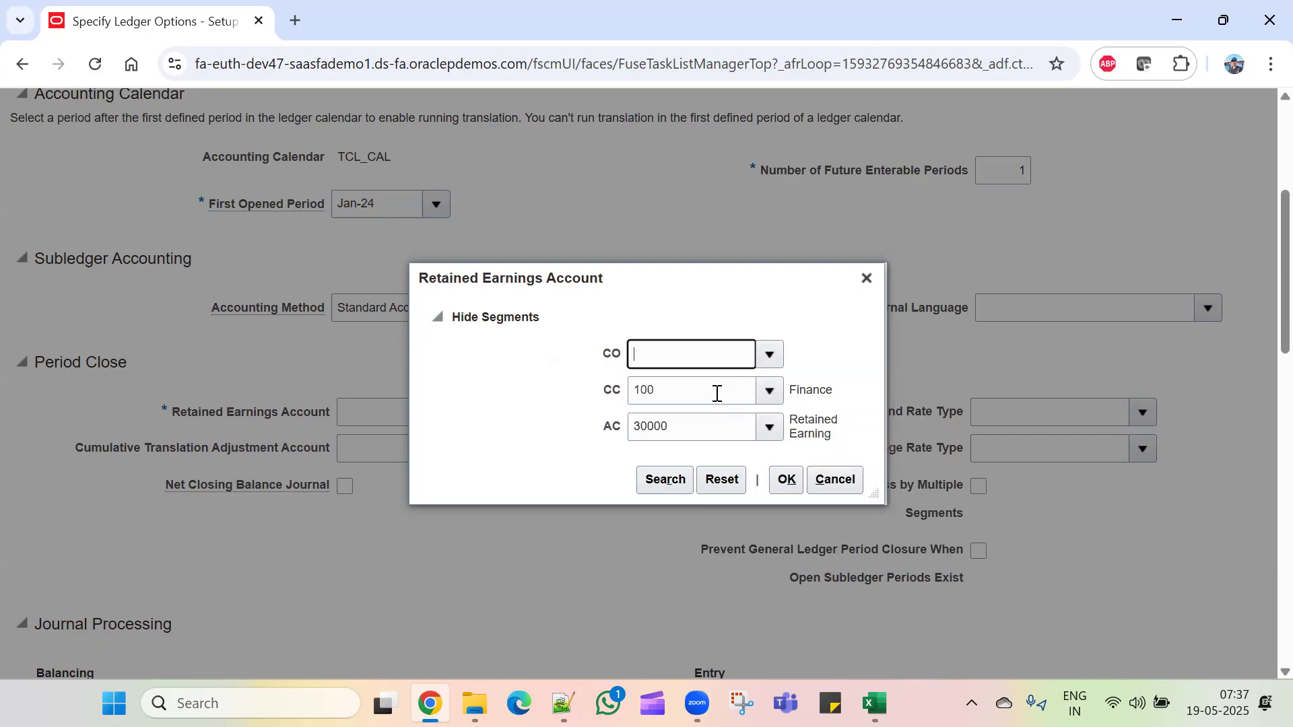
pyautogui.click(788, 482)
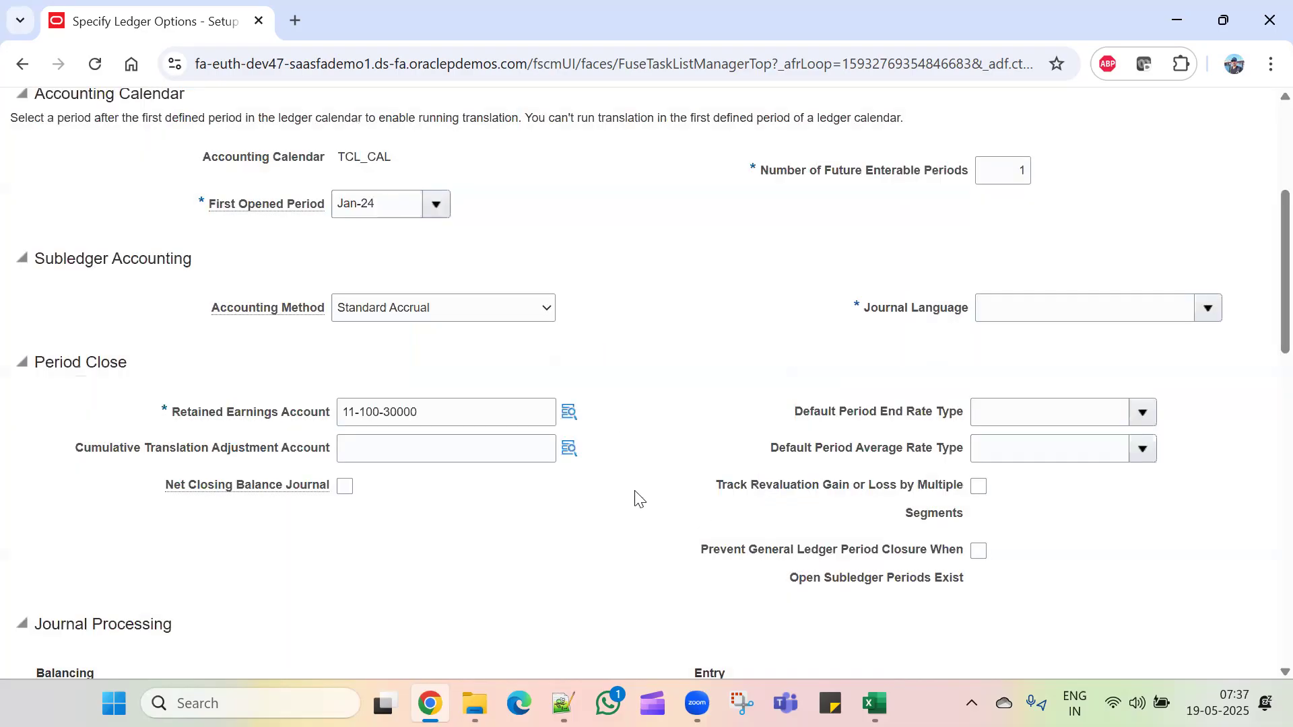
# Step: Try saving the ledger options and dismiss the missing journal language error
pyautogui.scroll(-7, 636, 496)
pyautogui.scroll(8, 636, 496)
pyautogui.scroll(-7, 640, 486)
pyautogui.scroll(-3, 645, 479)
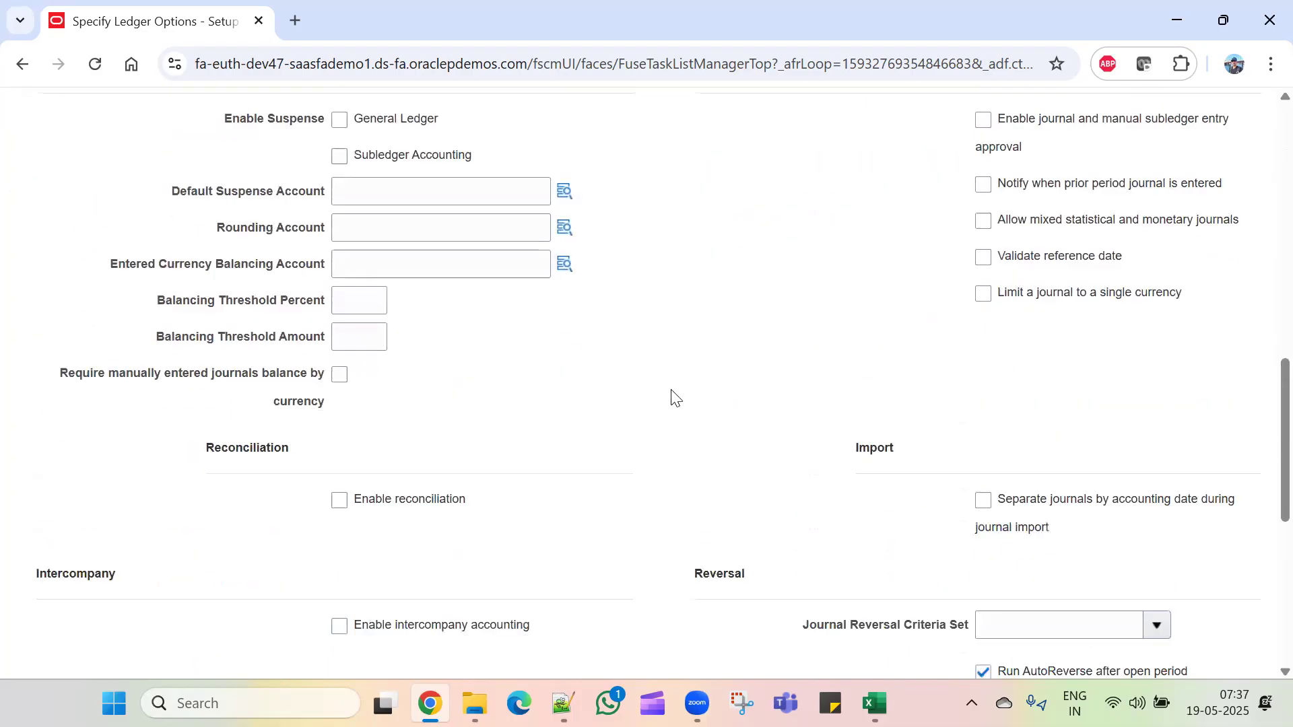
pyautogui.scroll(3, 667, 394)
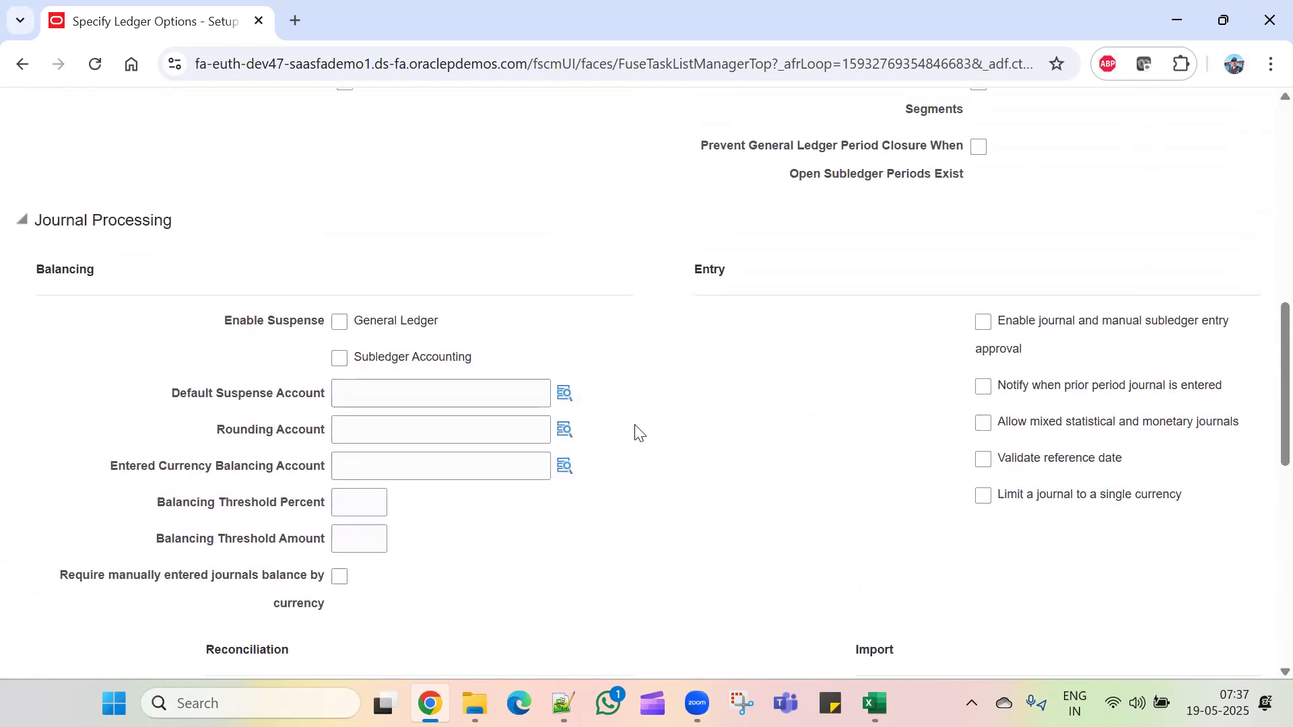
pyautogui.scroll(-6, 674, 498)
pyautogui.scroll(15, 736, 571)
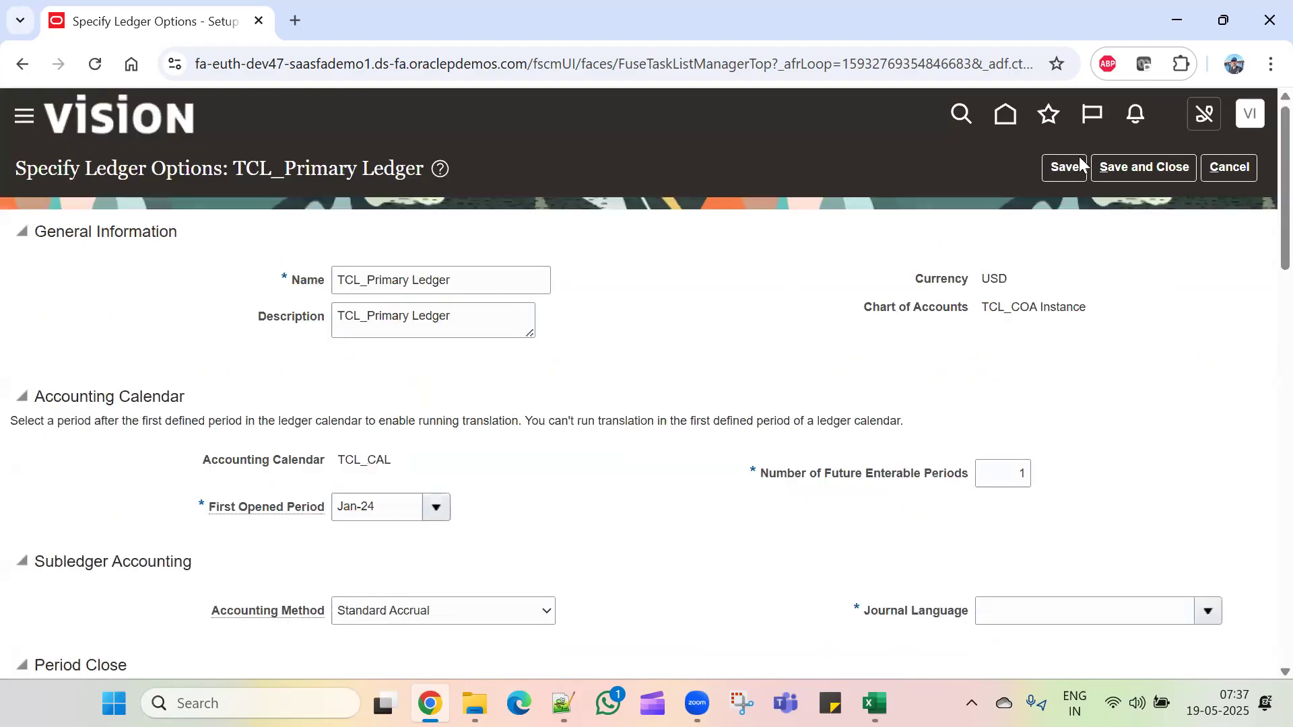
pyautogui.click(1077, 166)
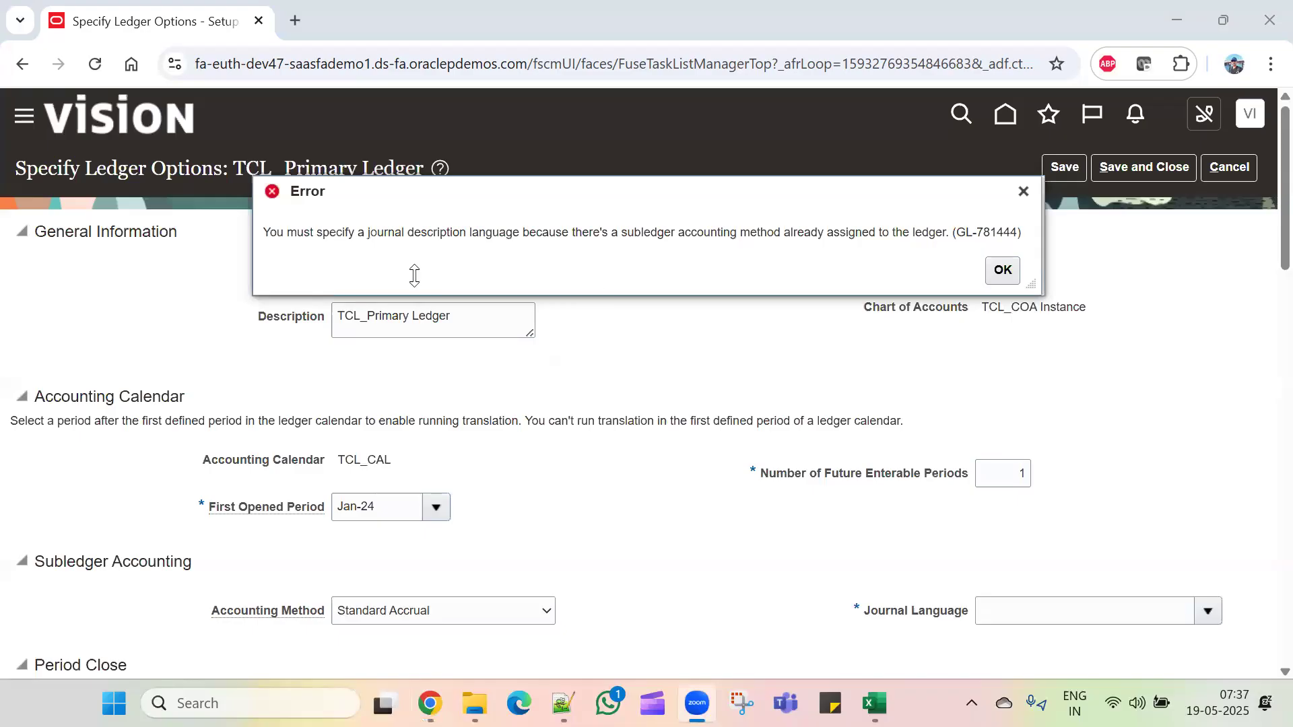
pyautogui.click(1003, 270)
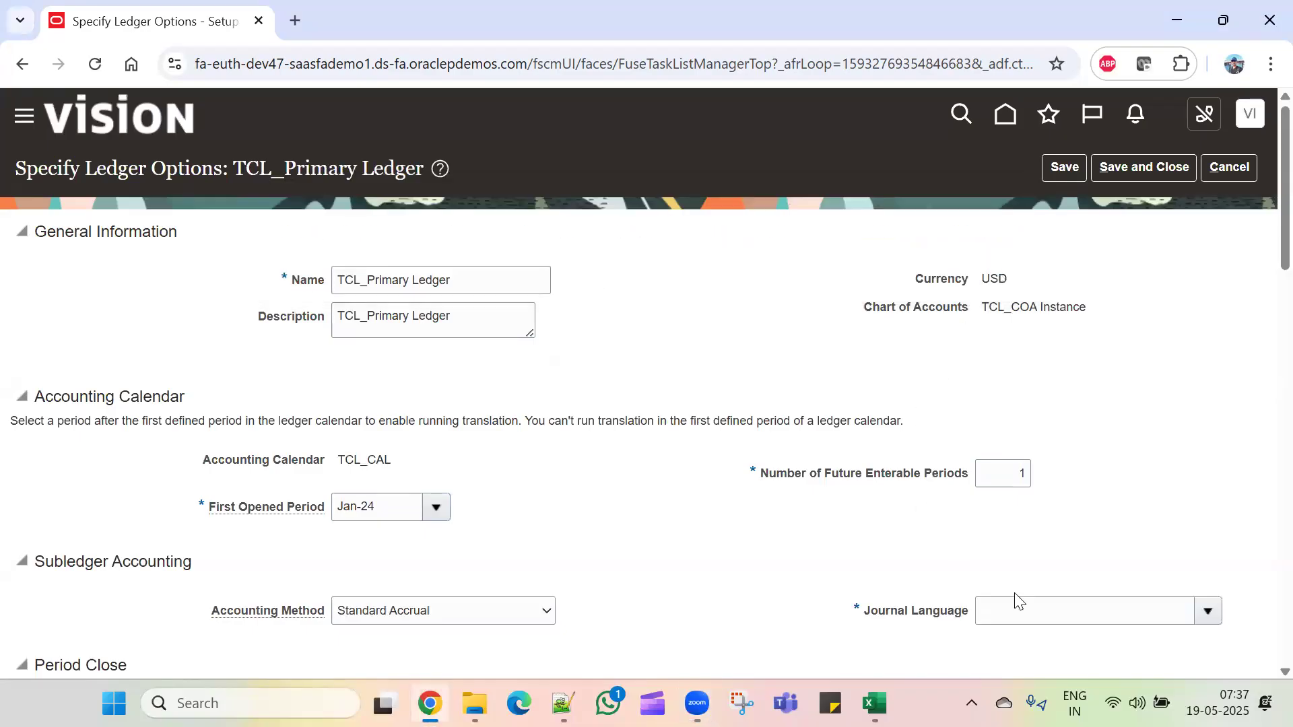
# Step: Set Journal Language to American English, then save and close the ledger options
pyautogui.scroll(-3, 790, 514)
pyautogui.click(1037, 413)
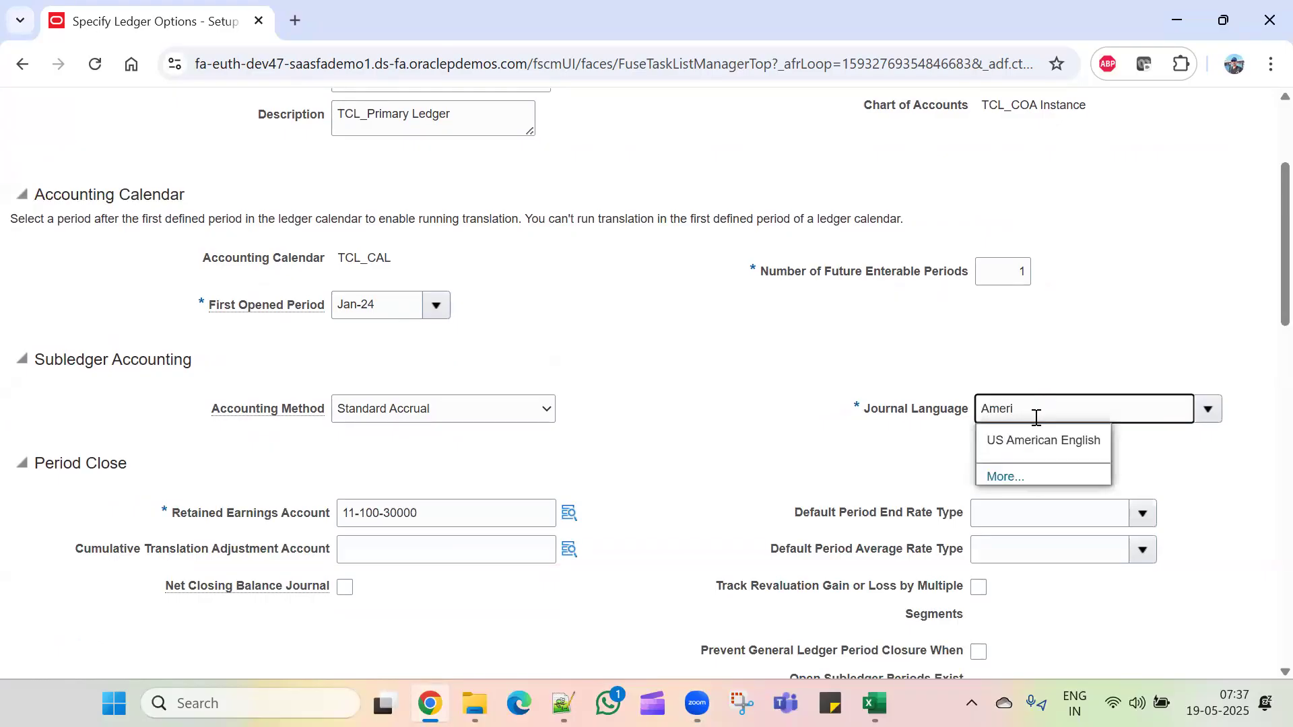
pyautogui.click(1034, 441)
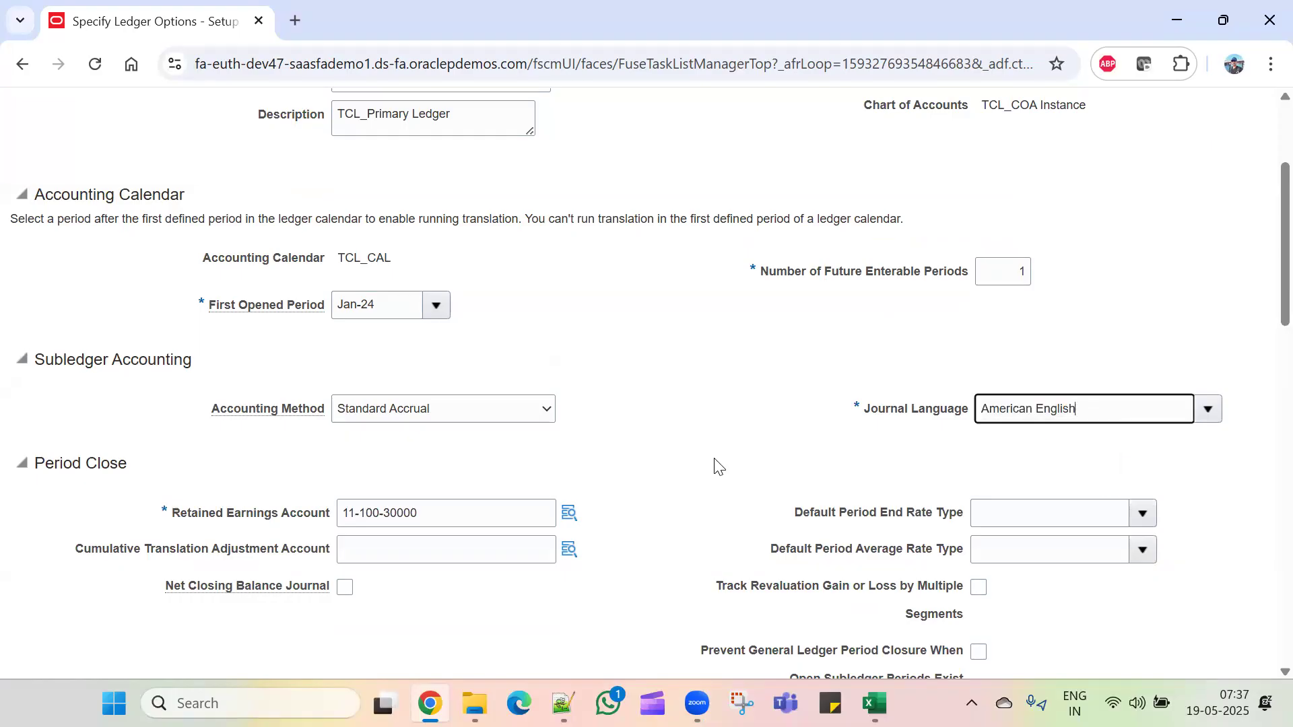
pyautogui.scroll(-6, 710, 462)
pyautogui.scroll(10, 711, 462)
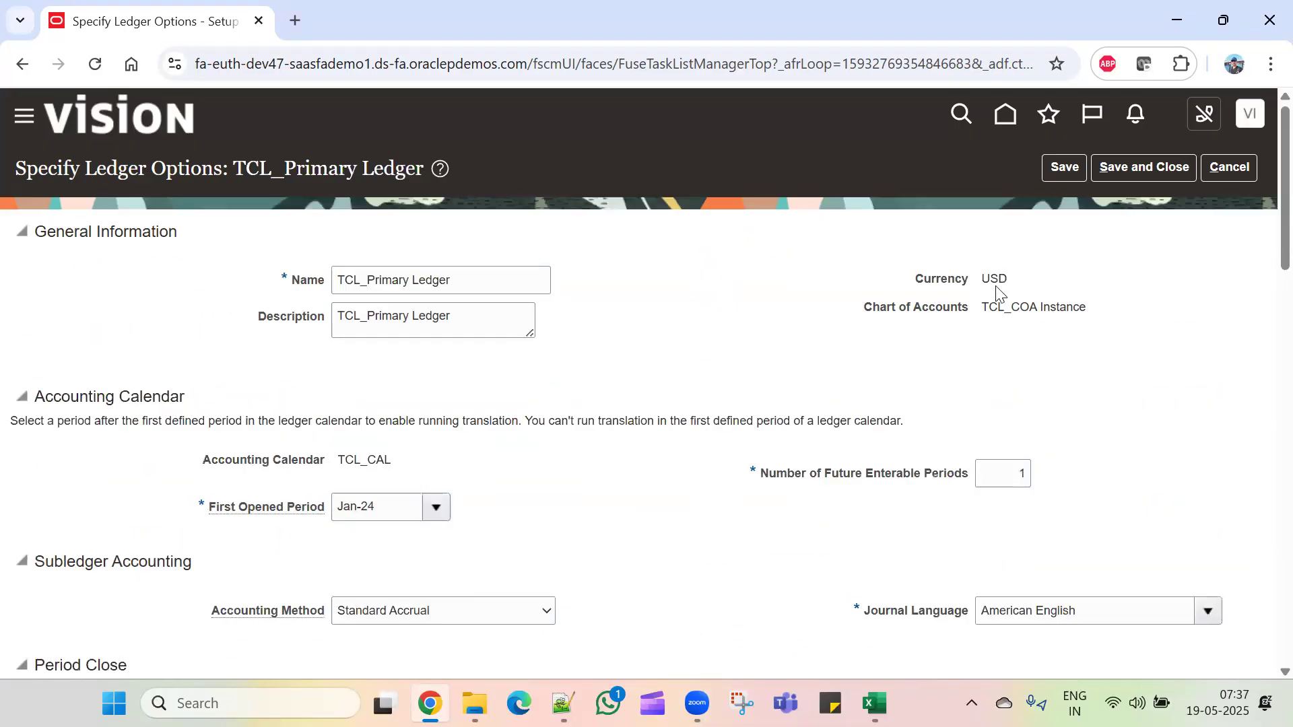
pyautogui.click(1070, 167)
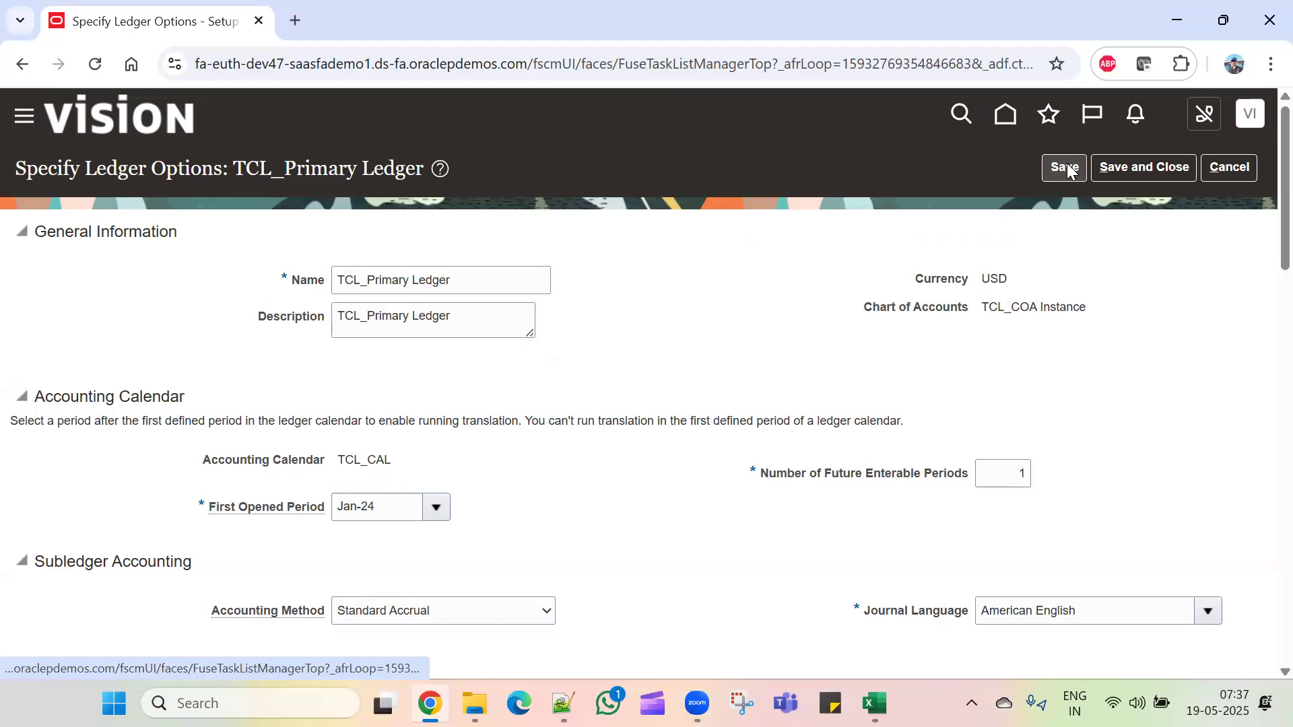
pyautogui.click(1138, 169)
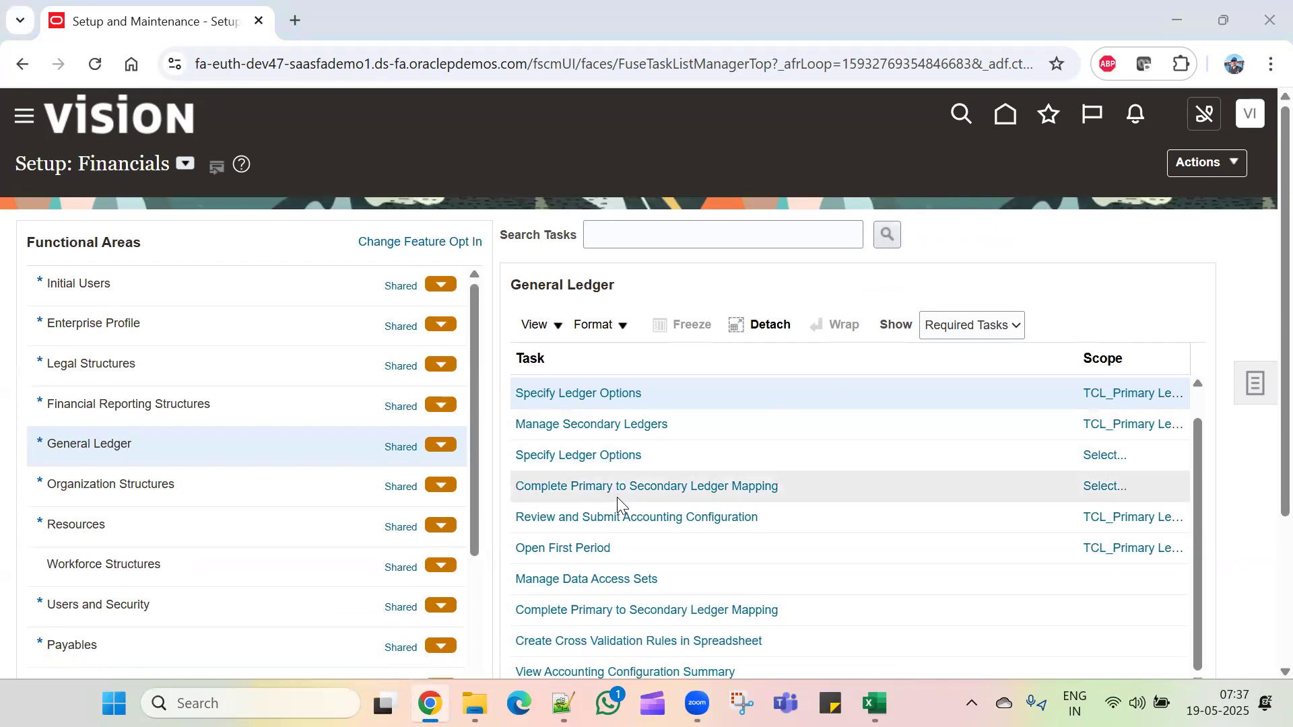
pyautogui.hotkey('alt', 'Tab')
pyautogui.hotkey('alt', 'Tab')
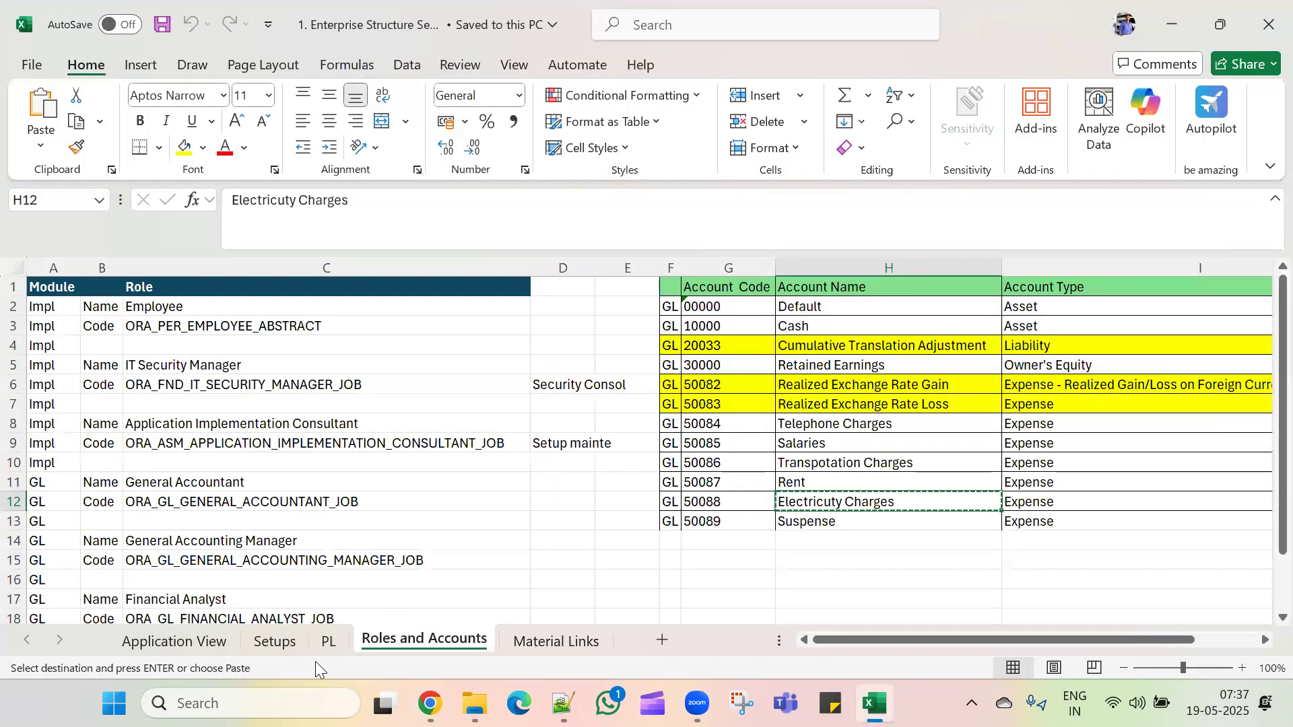
# Step: Check the Setups sheet for the tasks following Specify Ledger Options, then return to Oracle
pyautogui.click(271, 640)
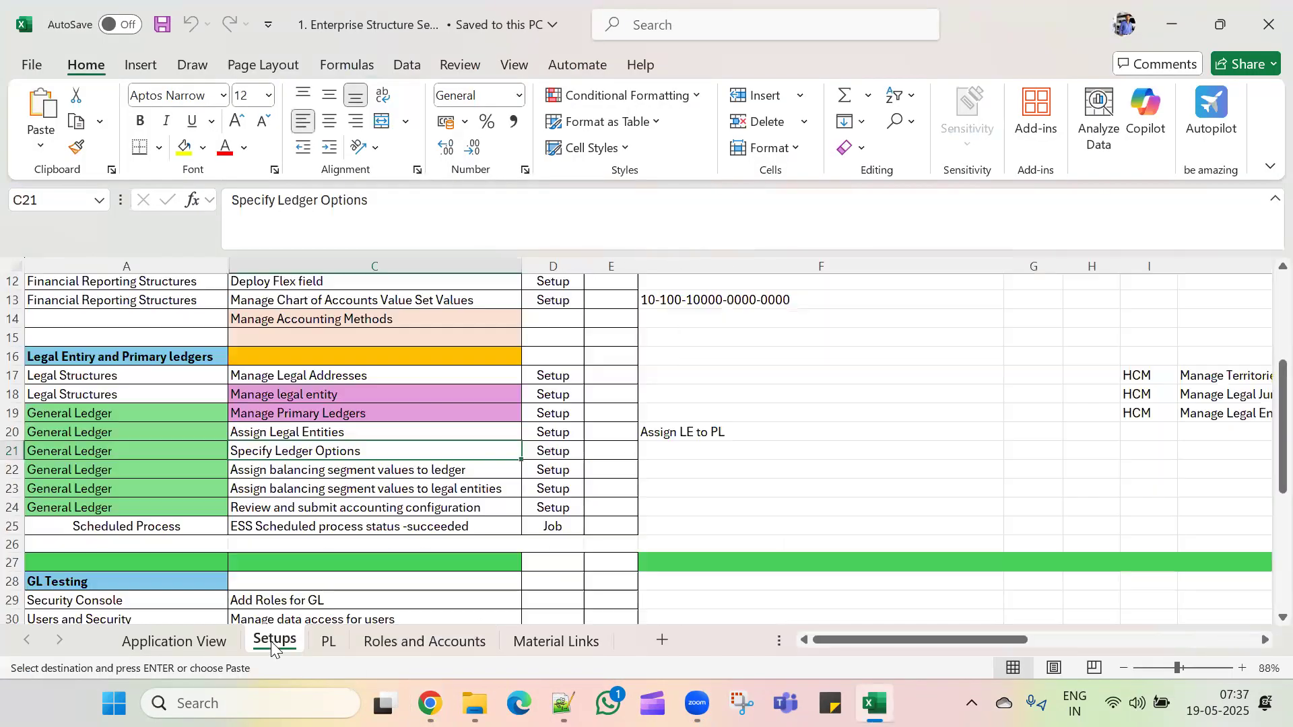
pyautogui.click(370, 470)
pyautogui.click(382, 489)
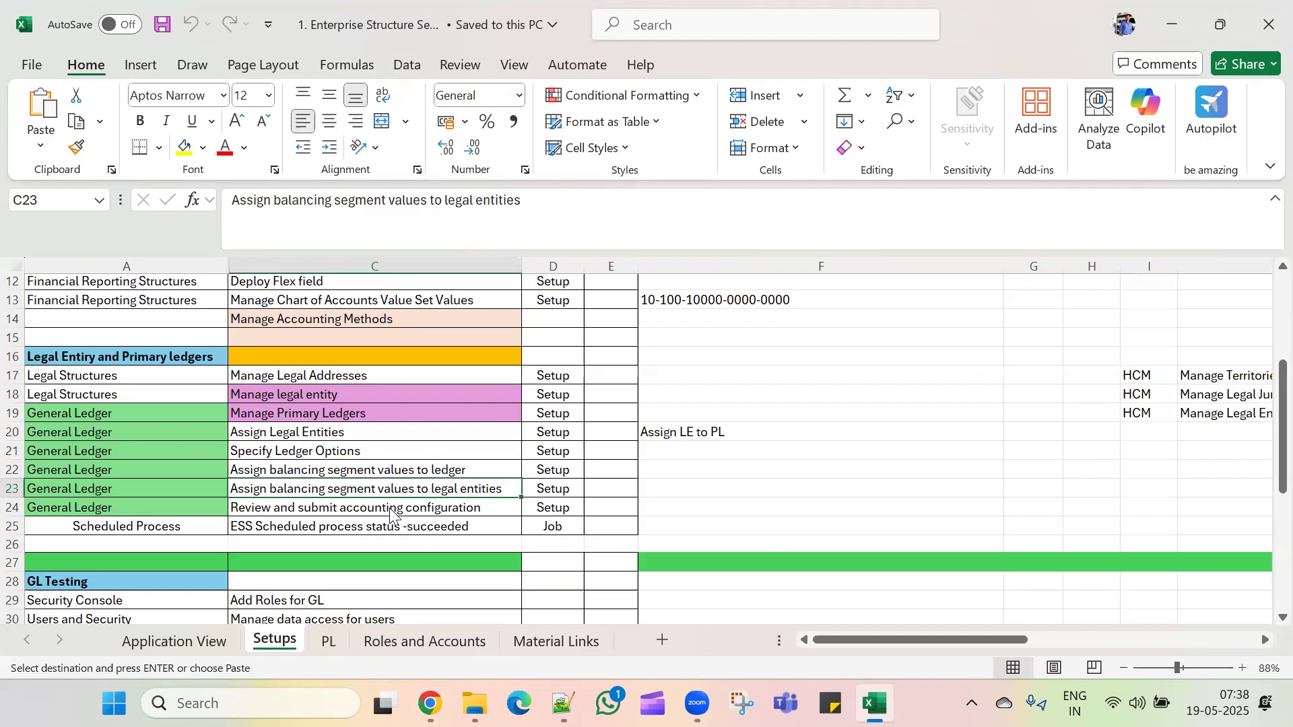
pyautogui.hotkey('alt', 'Tab')
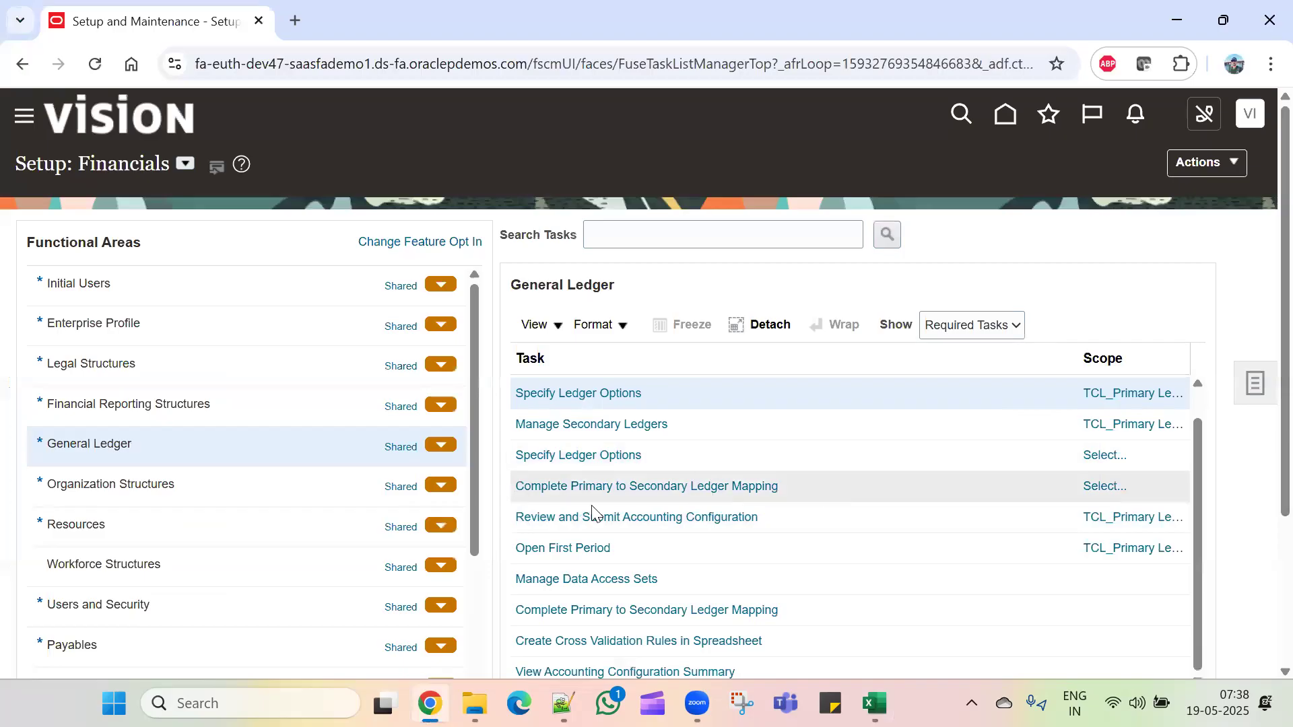
# Step: Show All Tasks, open Assign Balancing Segment Values to Legal Entities, and start adding a company value
pyautogui.scroll(-2, 854, 576)
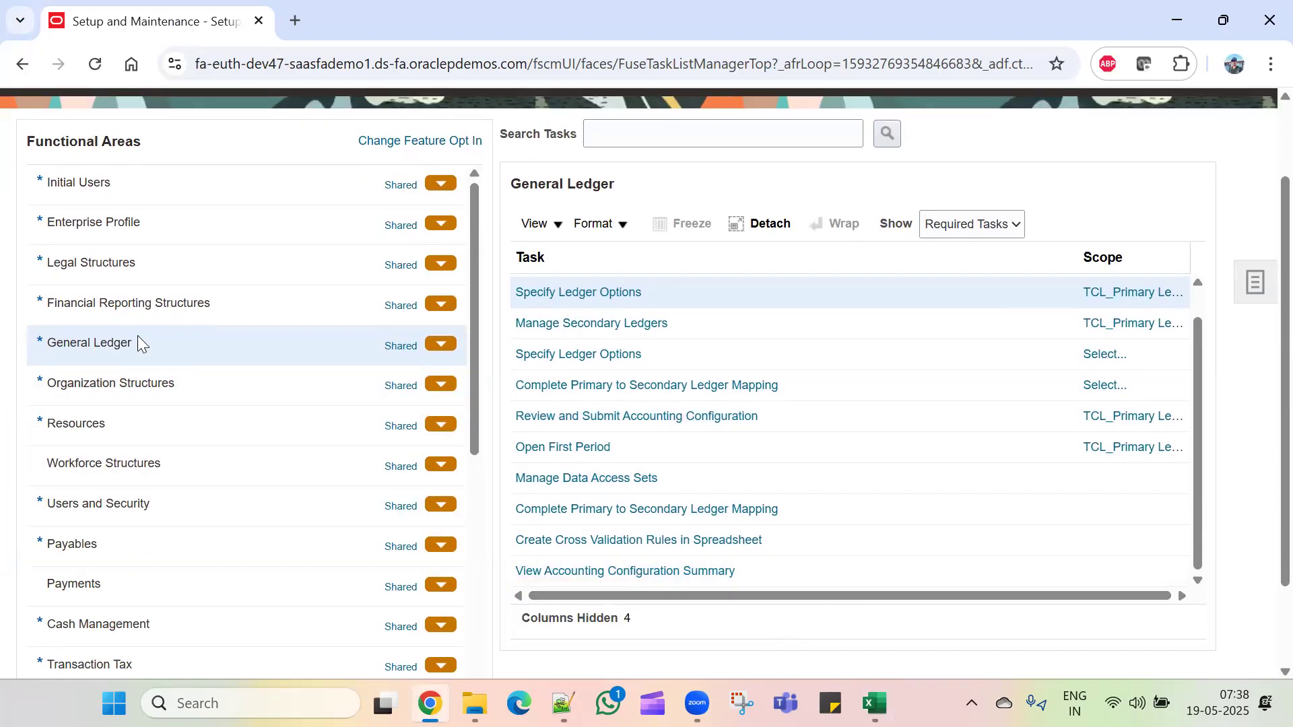
pyautogui.scroll(-2, 669, 508)
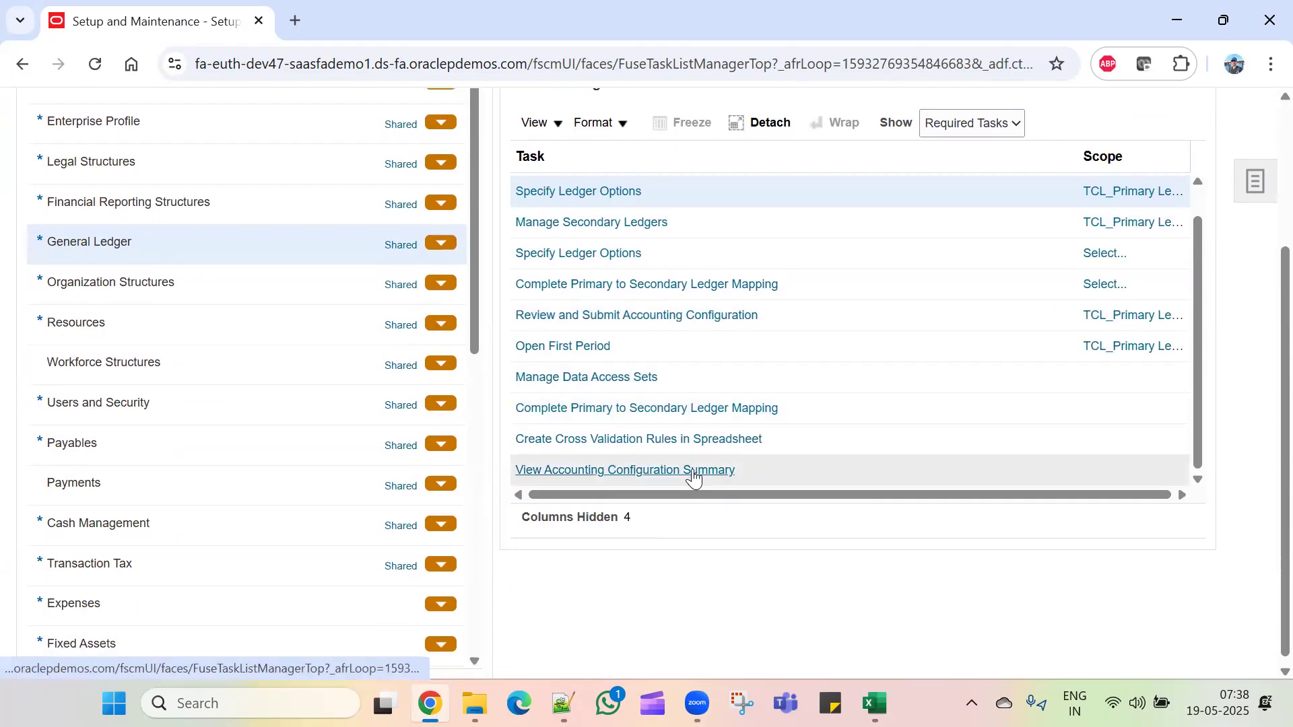
pyautogui.scroll(4, 972, 306)
pyautogui.click(972, 325)
pyautogui.click(978, 353)
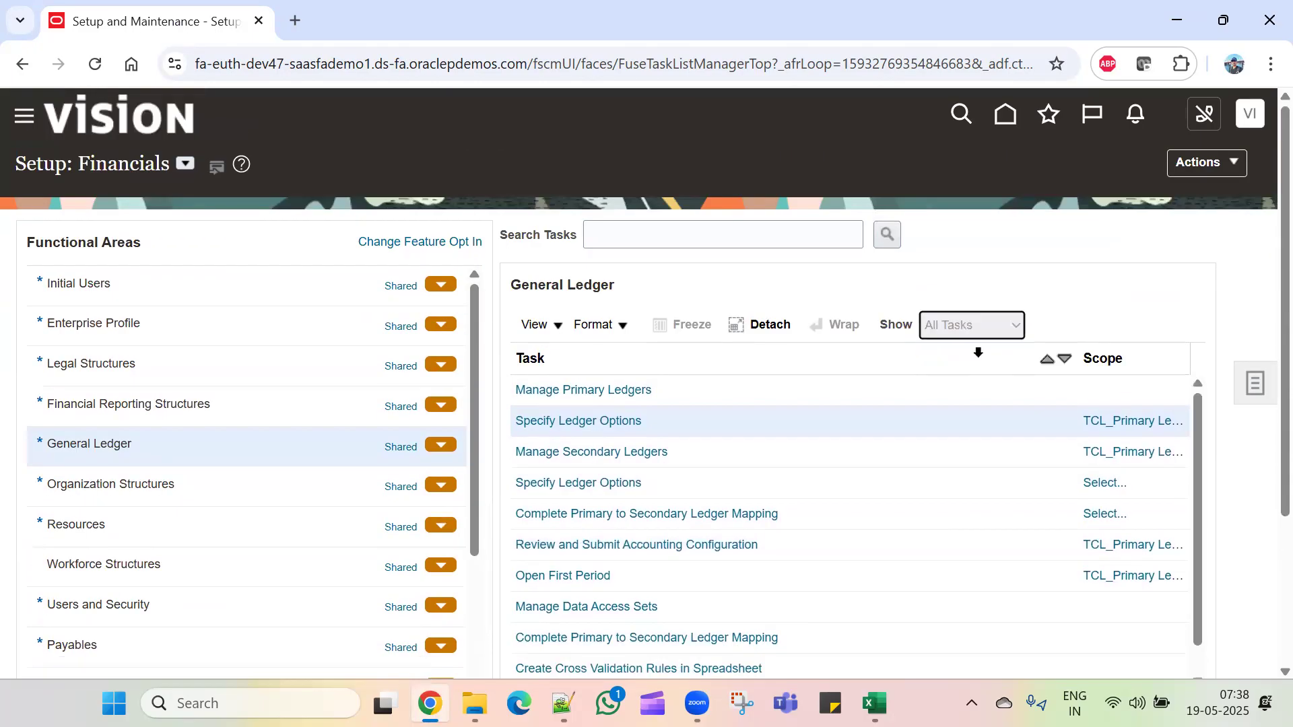
pyautogui.scroll(-2, 857, 444)
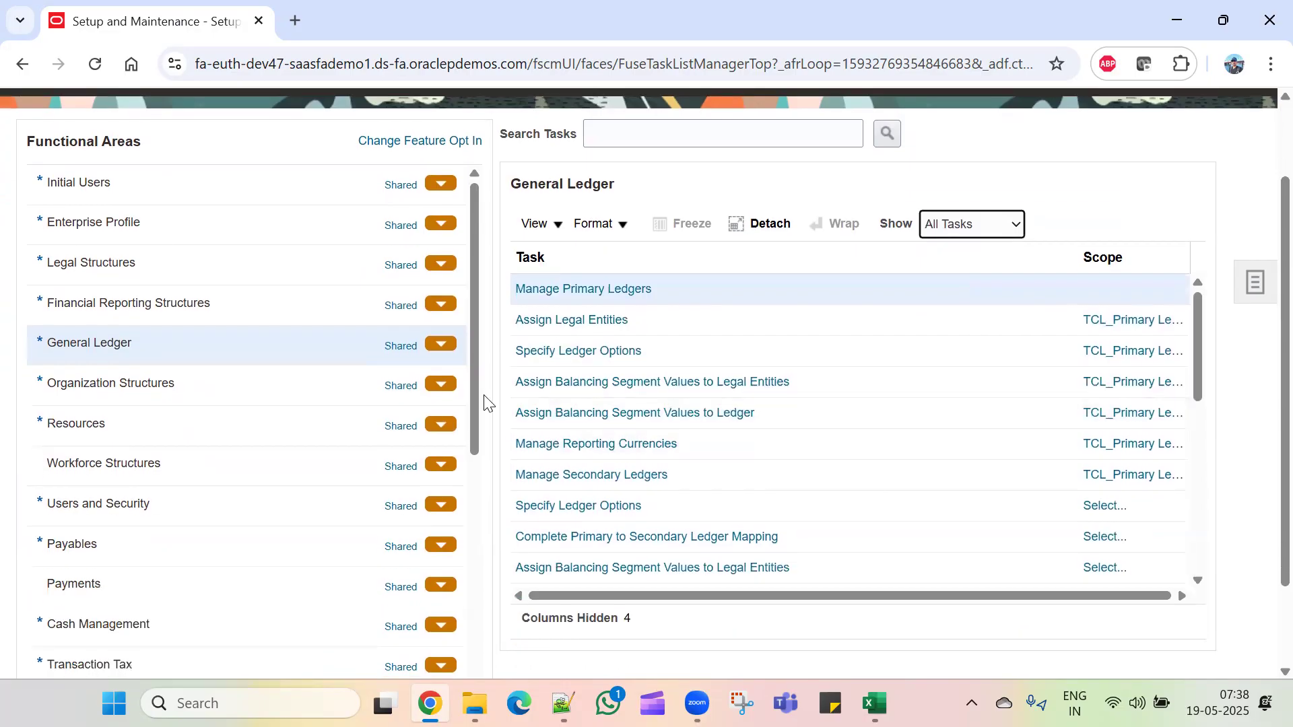
pyautogui.click(747, 383)
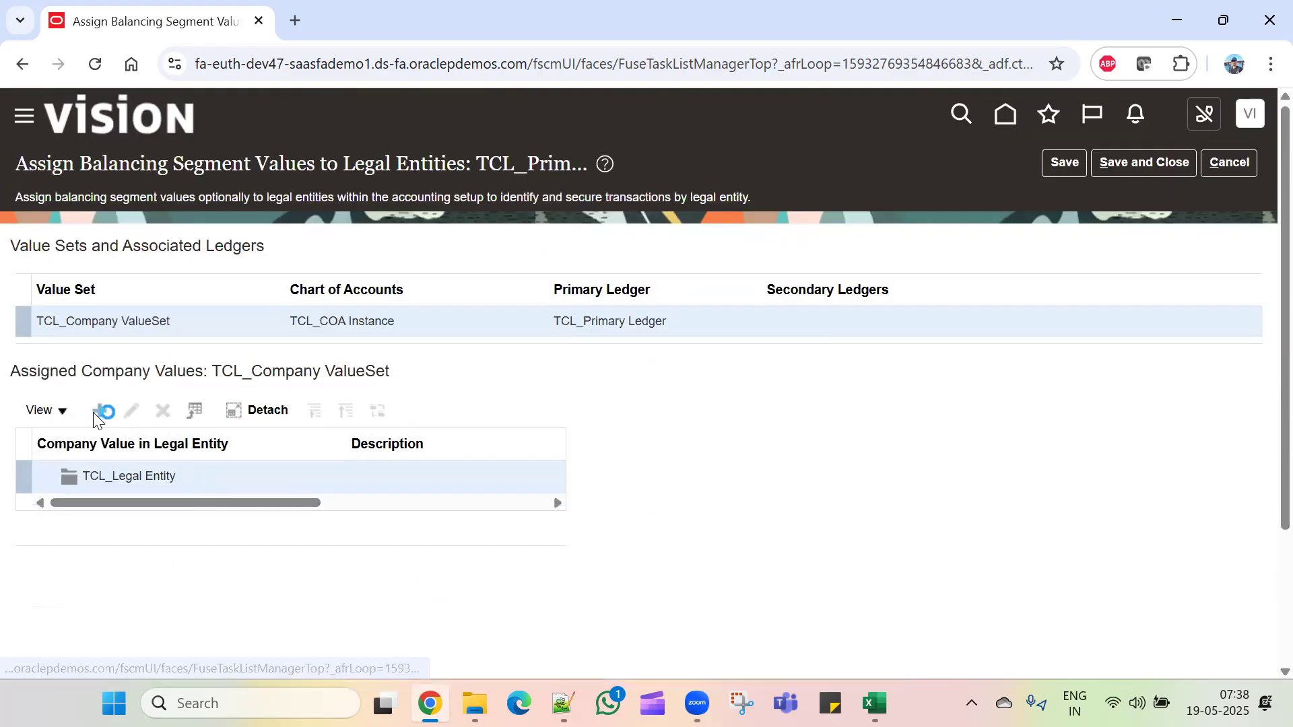
pyautogui.click(102, 410)
# Step: Assign company value 11 to TCL_Legal Entity and save and close the balancing segment assignments
pyautogui.click(675, 343)
pyautogui.click(785, 344)
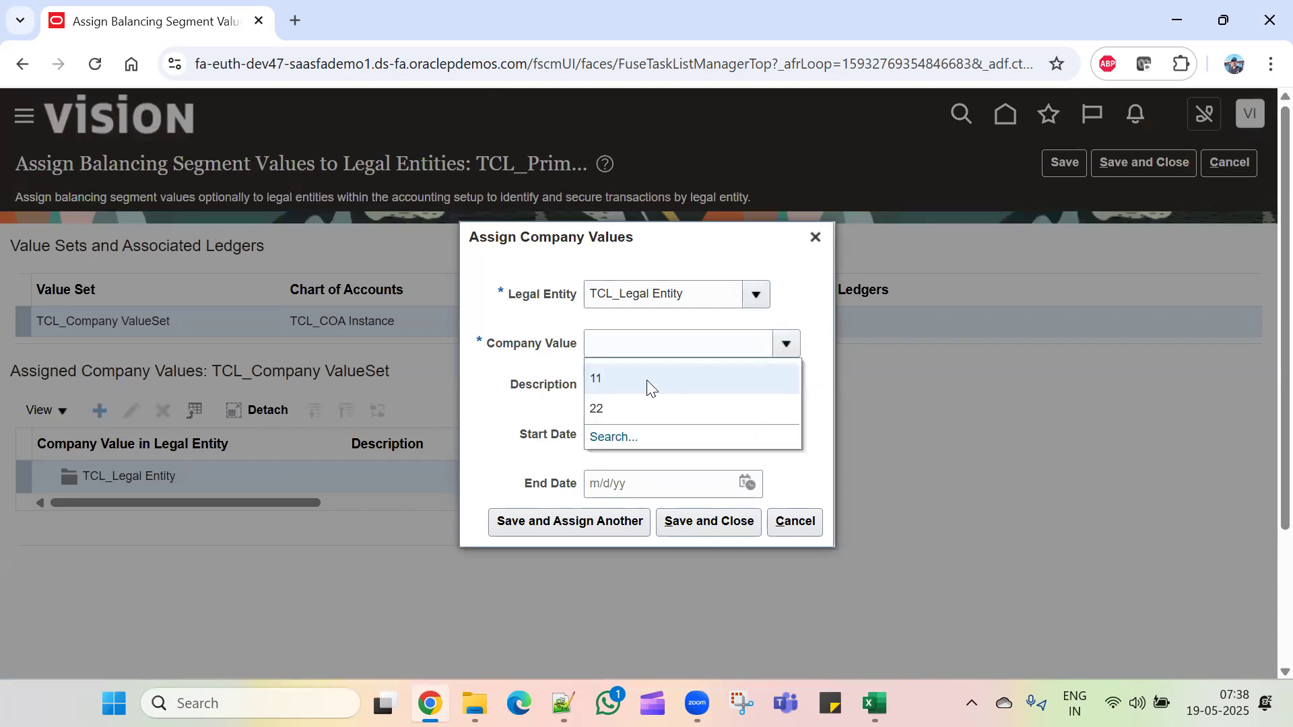
pyautogui.click(647, 380)
pyautogui.click(687, 519)
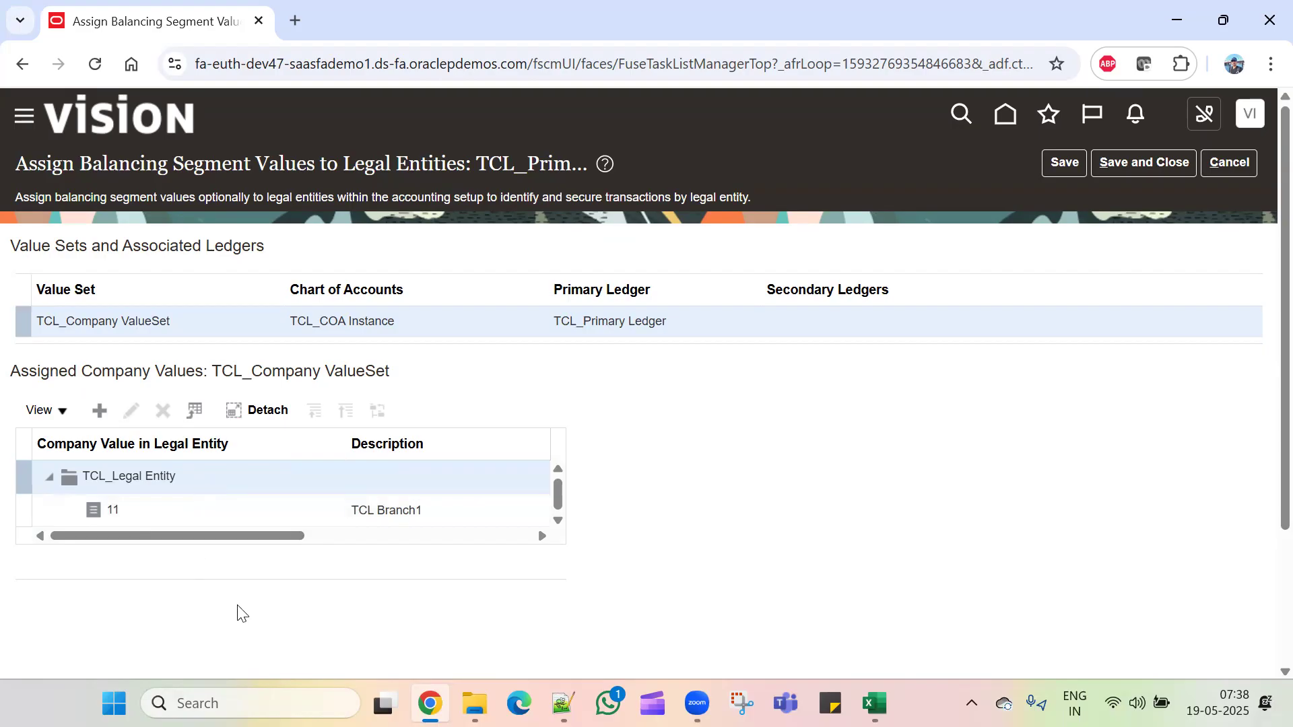
pyautogui.click(1063, 163)
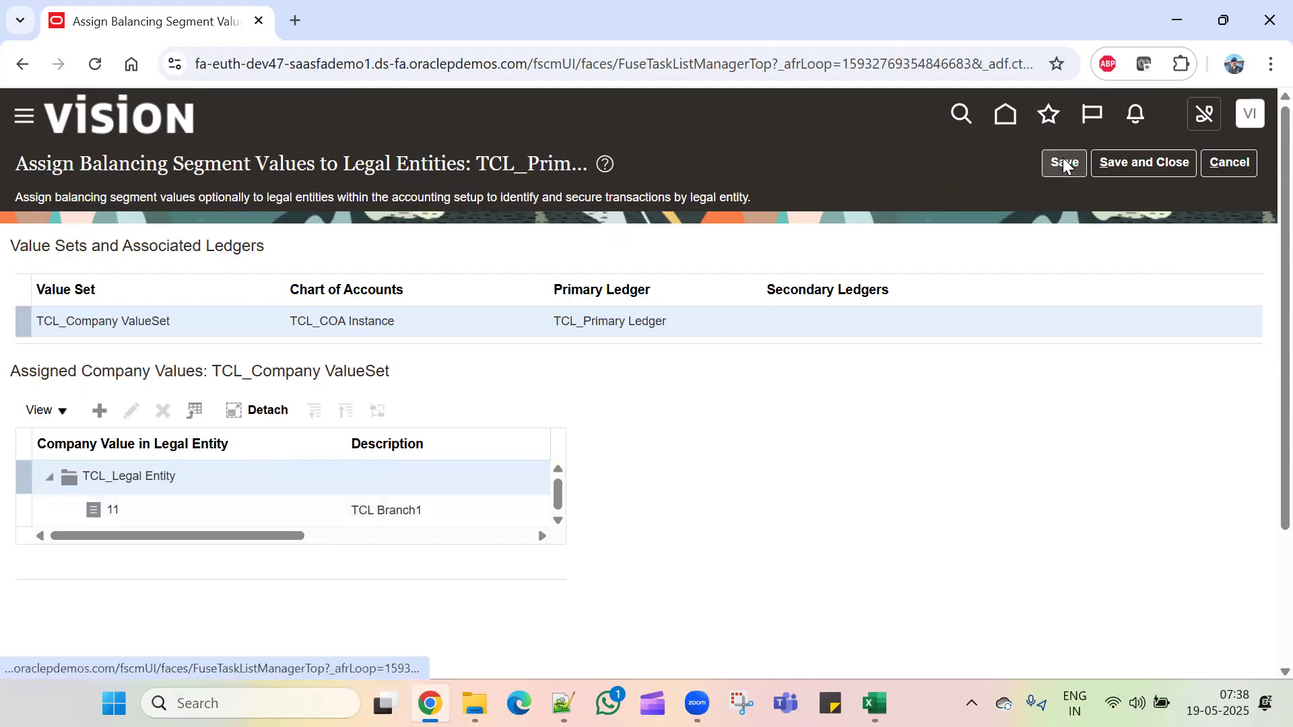
pyautogui.click(1147, 162)
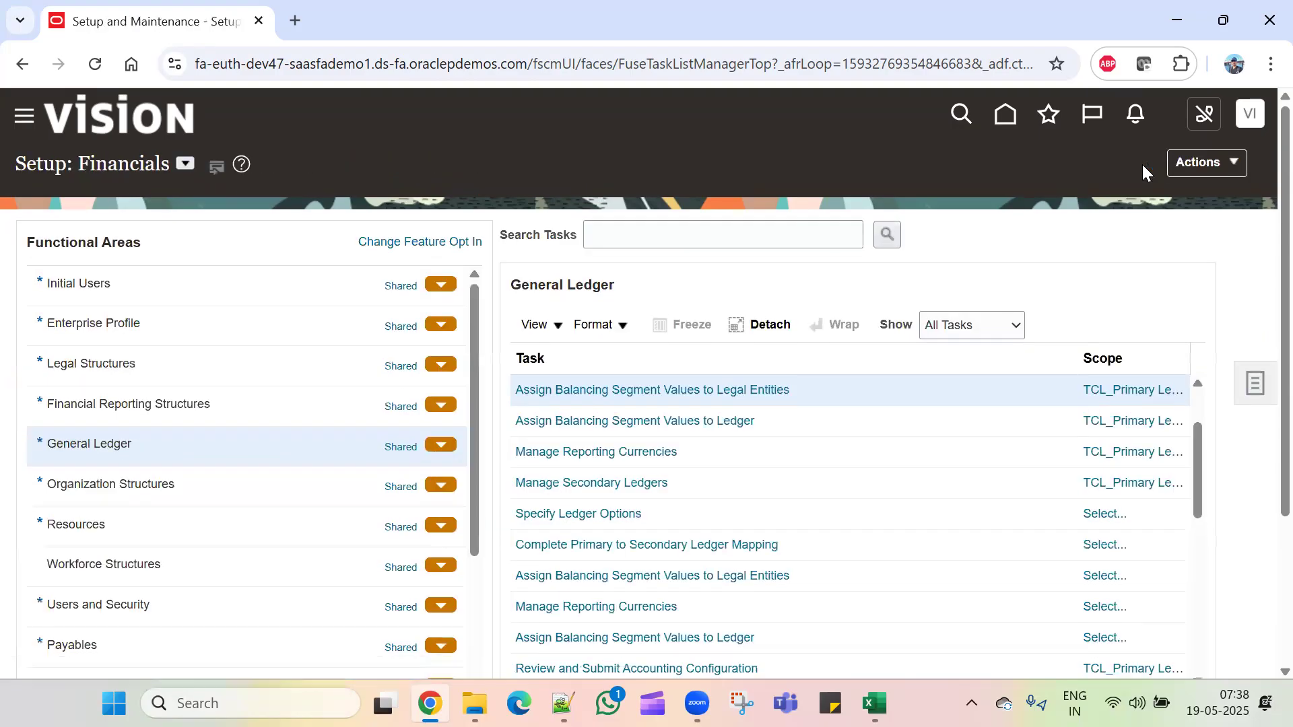
# Step: Find 'Review and submit accounting configuration' at C24 in the Setups checklist, then return to Oracle
pyautogui.hotkey('alt', 'Tab')
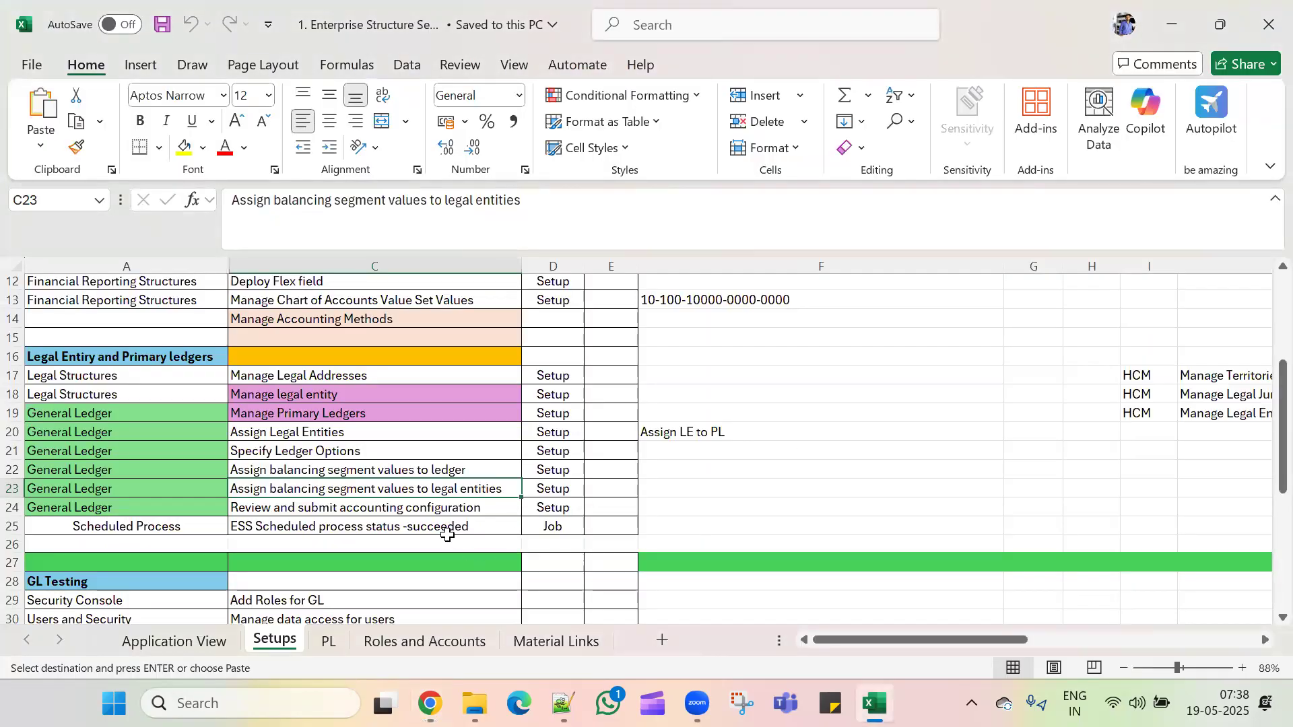
pyautogui.moveTo(445, 525); pyautogui.dragTo(444, 514)
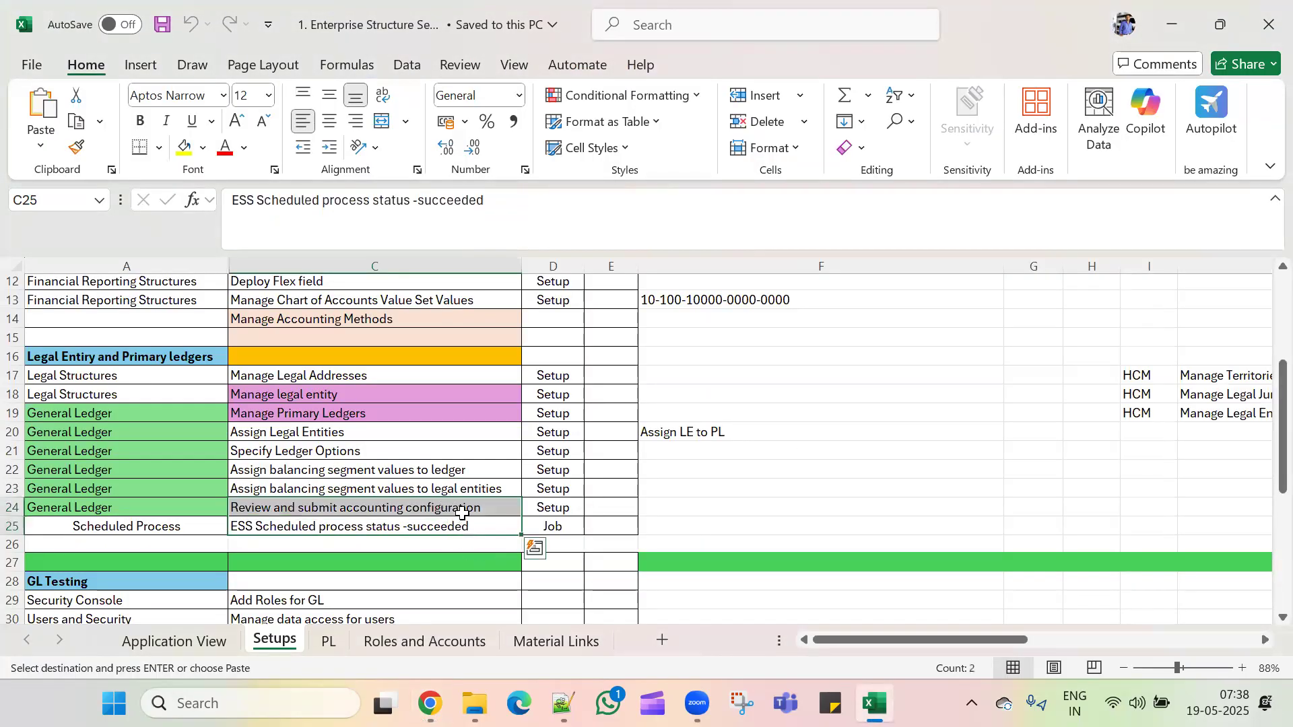
pyautogui.click(462, 513)
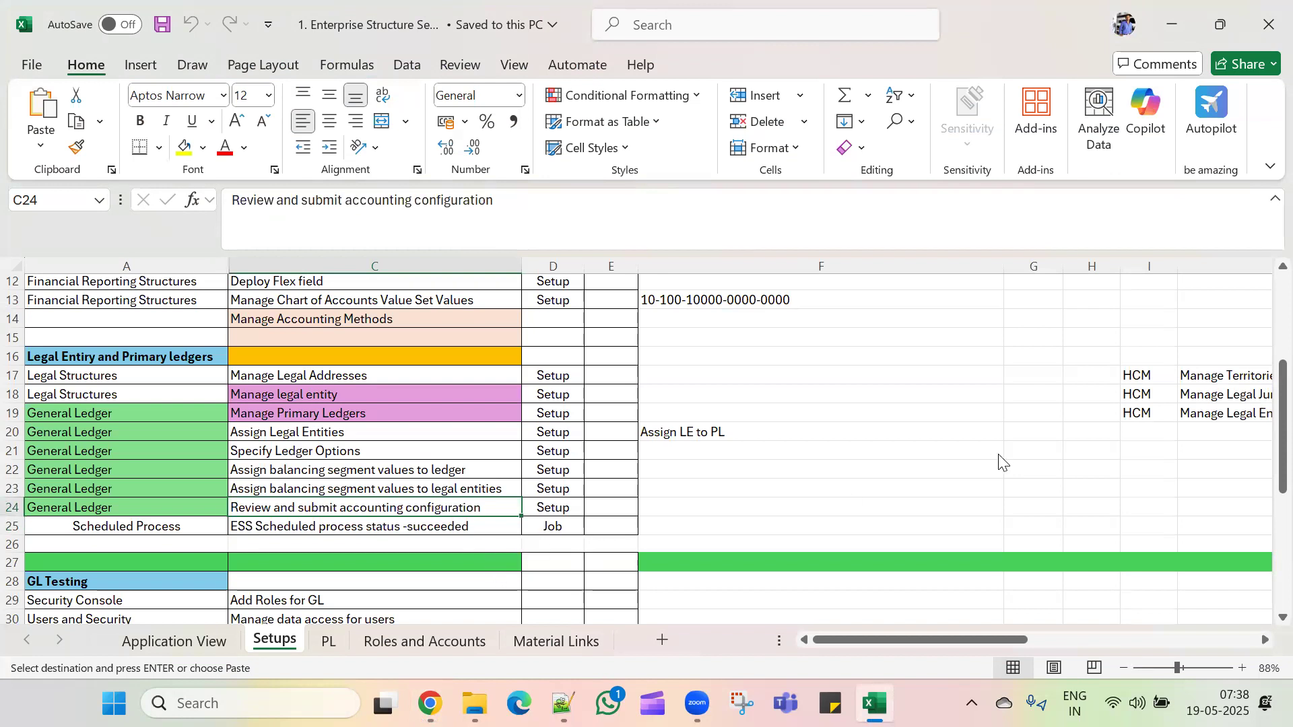
pyautogui.hotkey('alt', 'Tab')
# Step: Submit the accounting configuration for TCL_Primary Ledger and acknowledge the confirmation
pyautogui.scroll(-3, 868, 579)
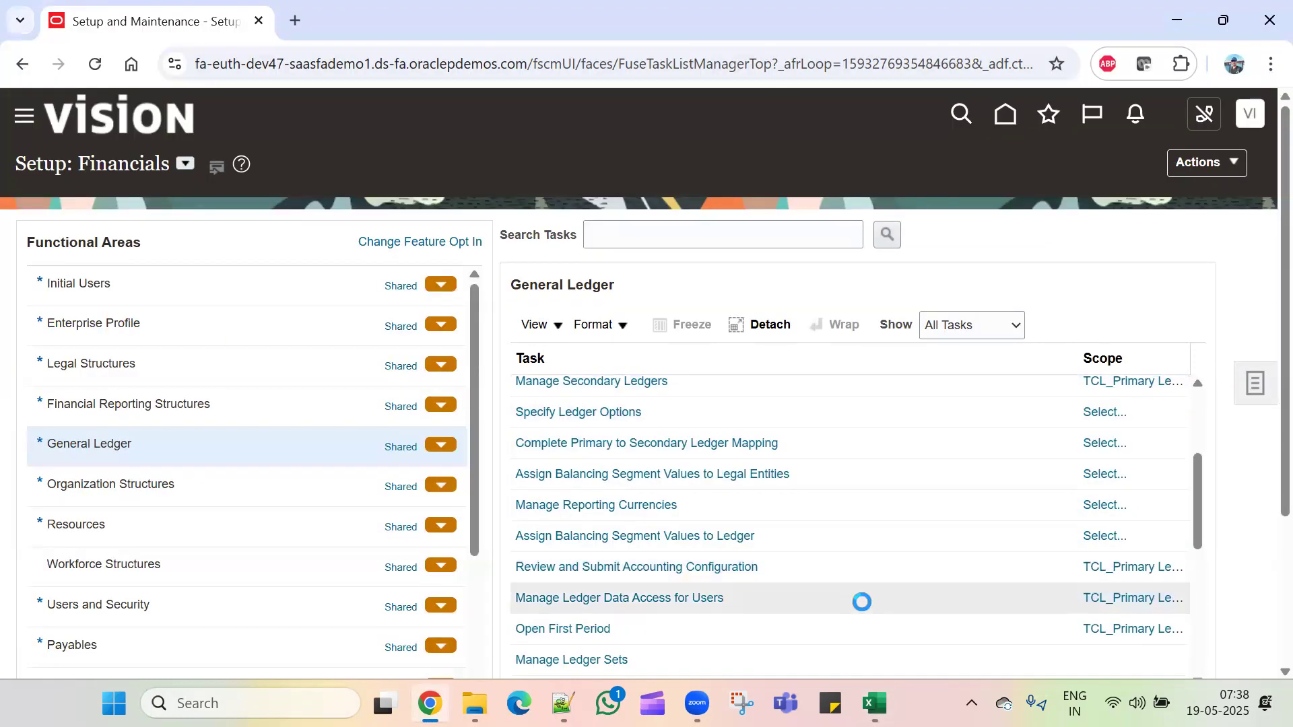
pyautogui.click(799, 567)
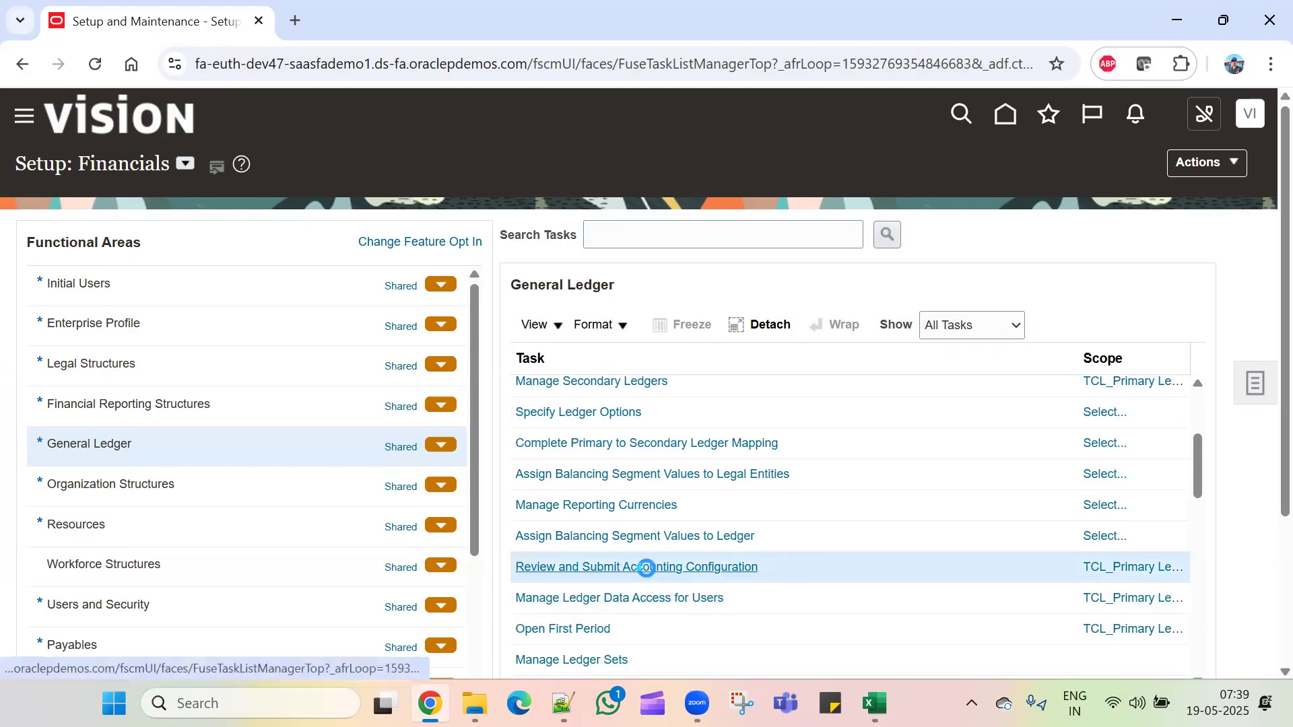
pyautogui.click(647, 568)
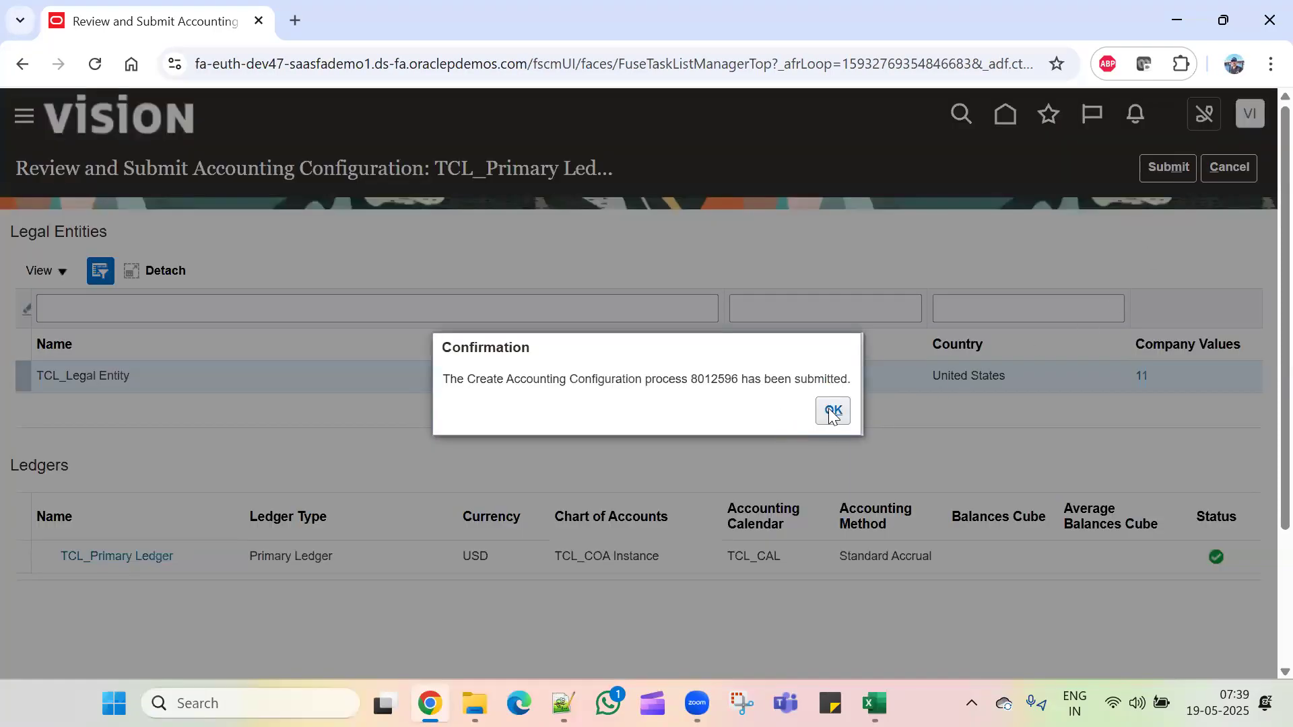
pyautogui.click(833, 412)
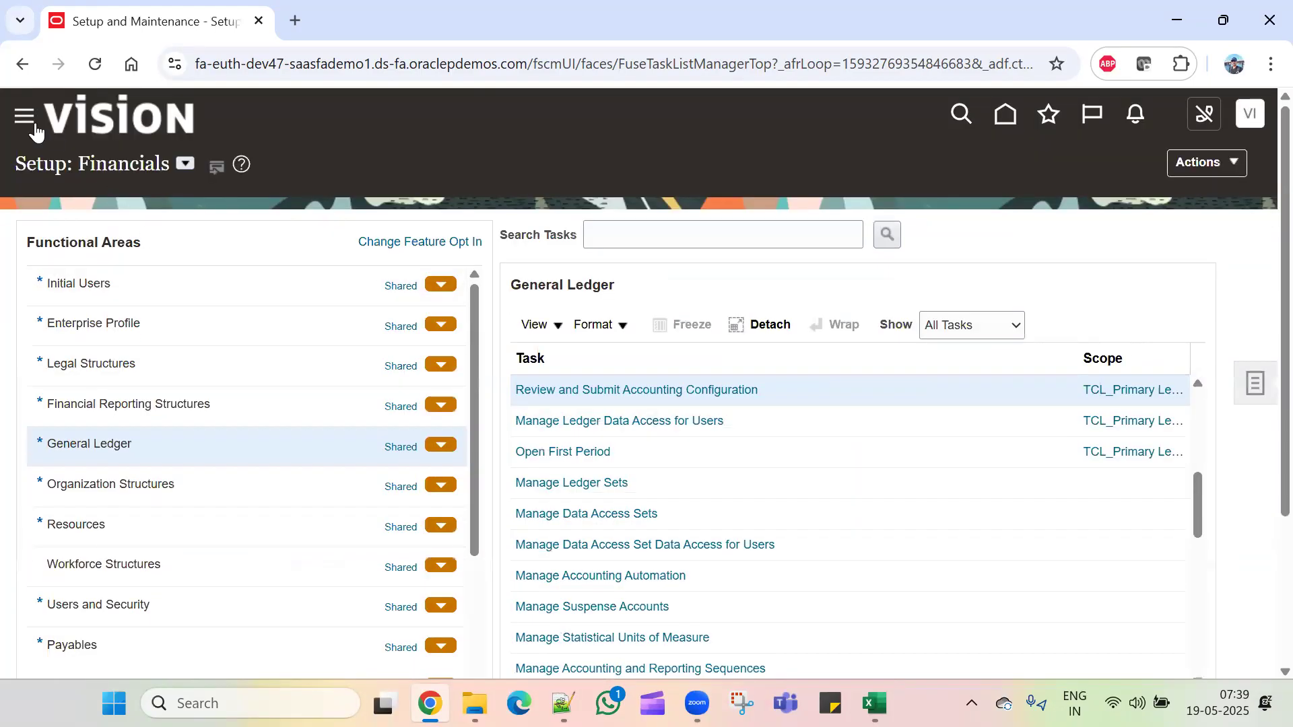
# Step: Open Scheduled Processes from the Navigator's Tools section
pyautogui.click(27, 125)
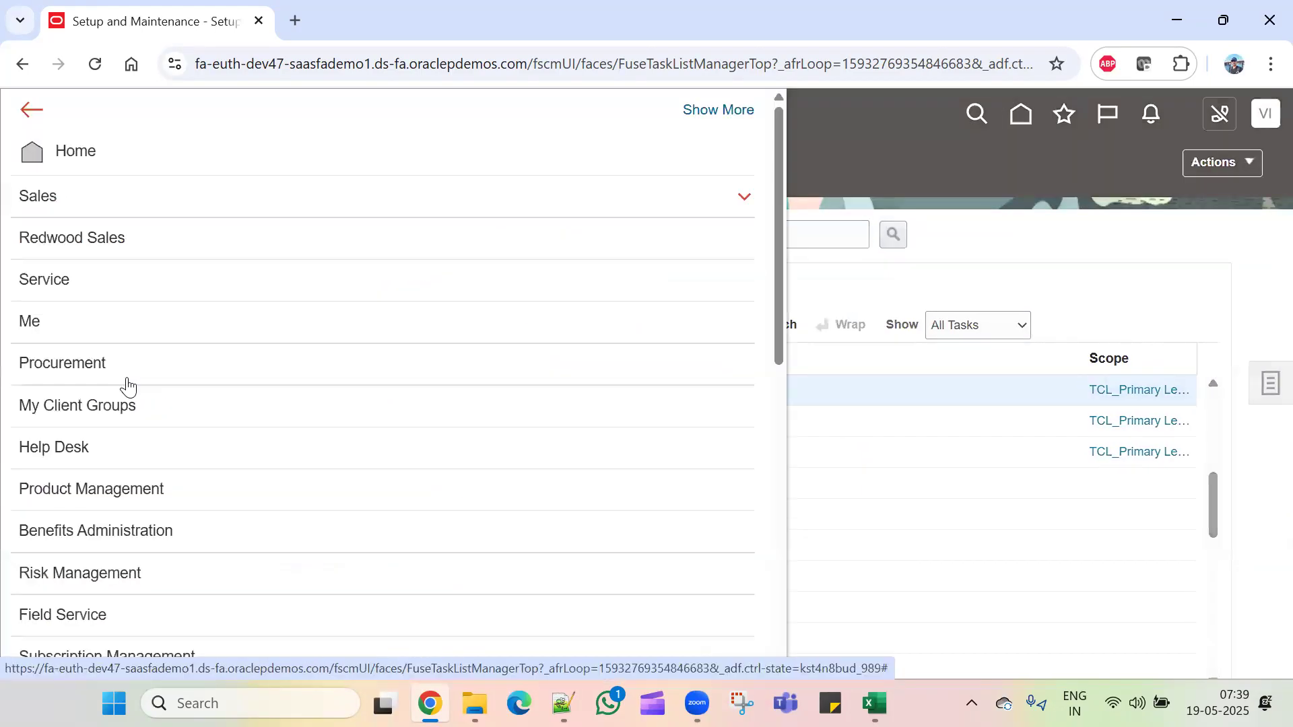
pyautogui.scroll(-6, 168, 453)
pyautogui.click(159, 536)
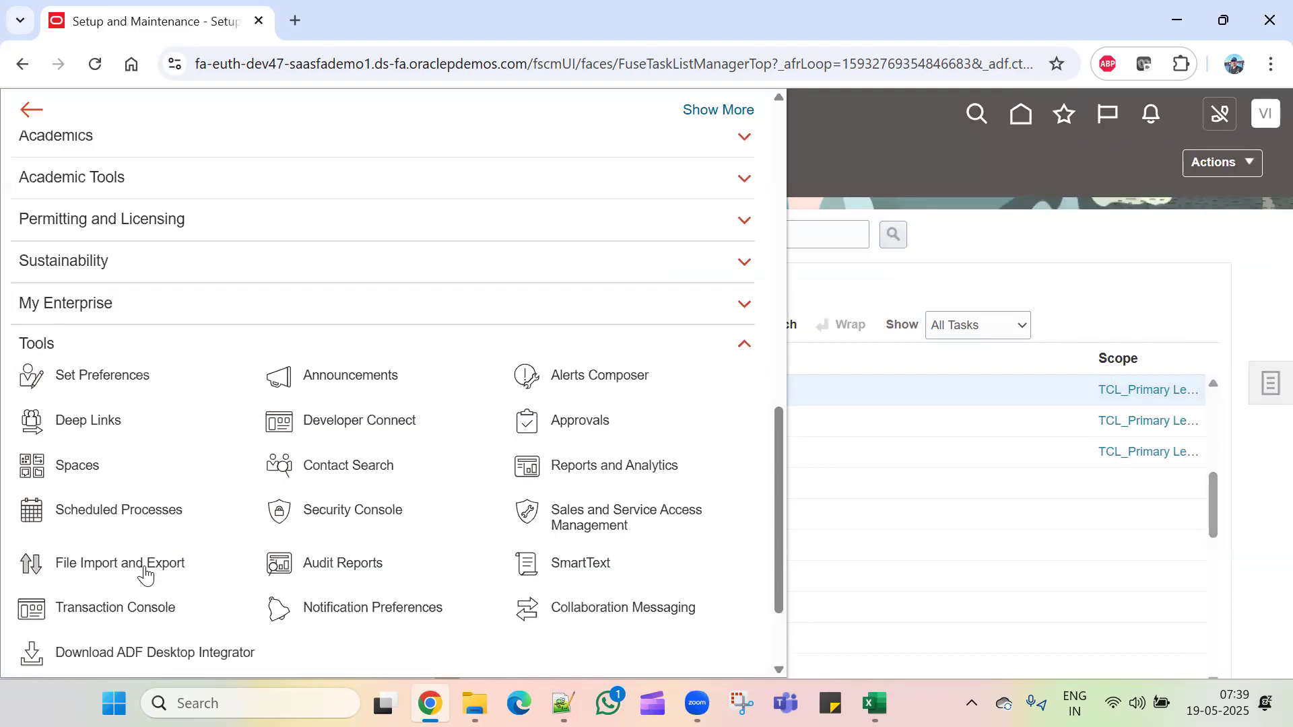
pyautogui.click(141, 509)
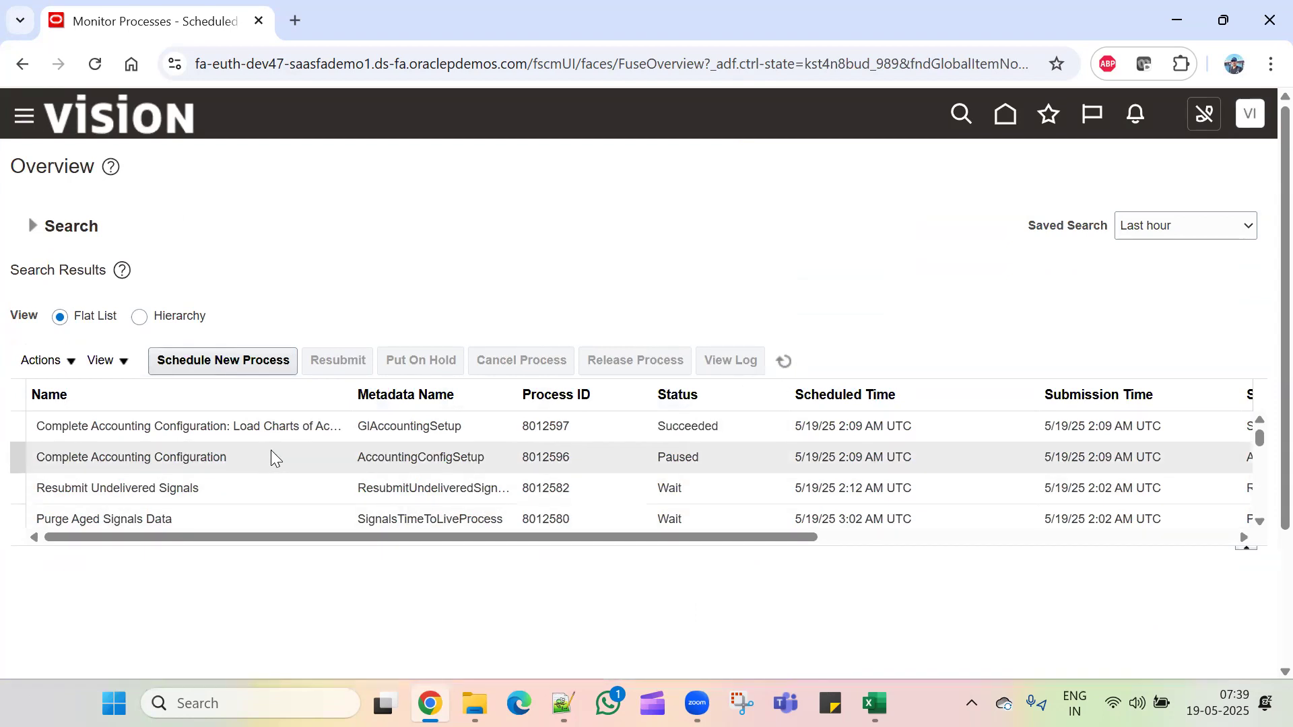
# Step: Refresh until all Complete Accounting Configuration processes show Succeeded, then return to the home page
pyautogui.click(783, 362)
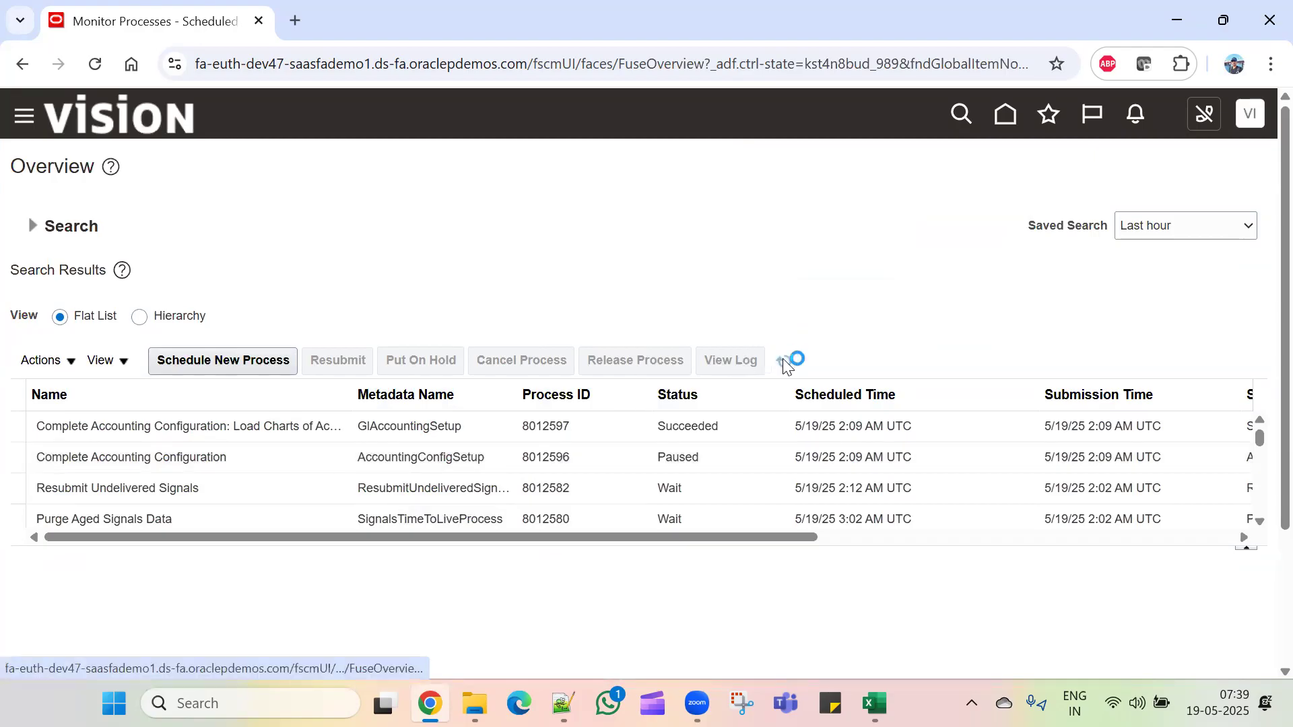
pyautogui.click(783, 361)
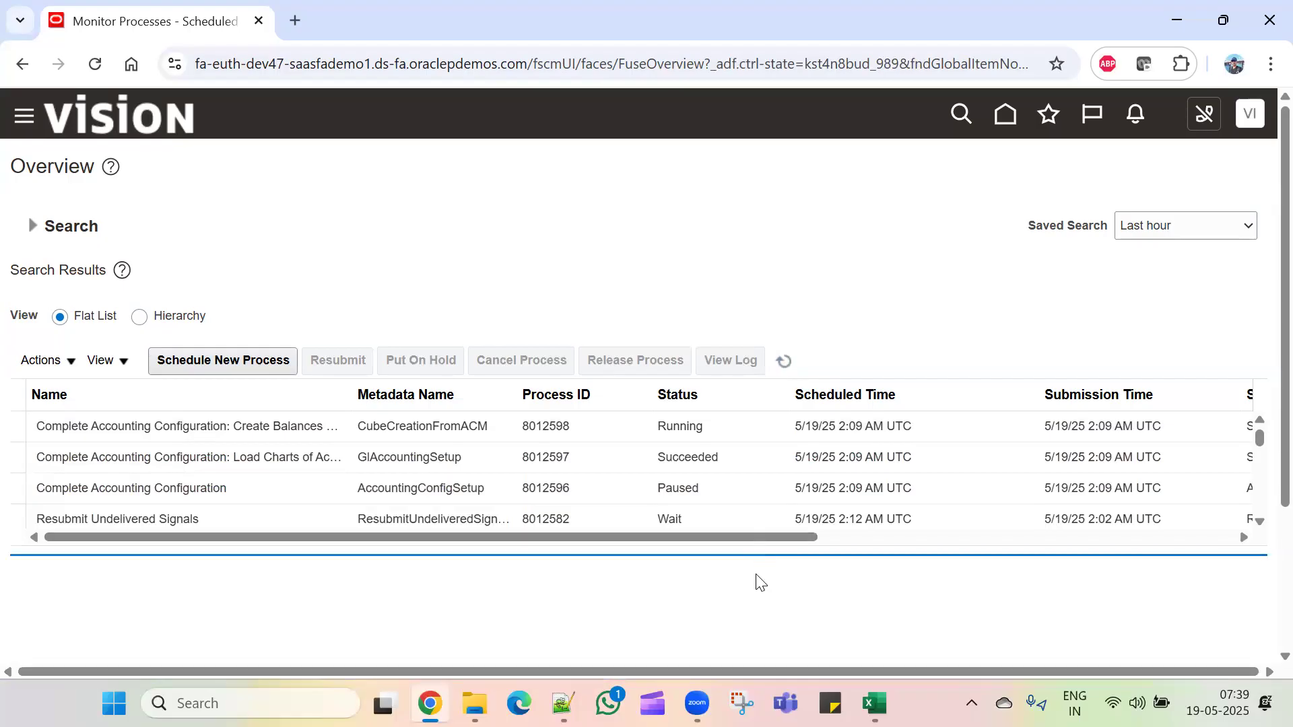
pyautogui.click(784, 361)
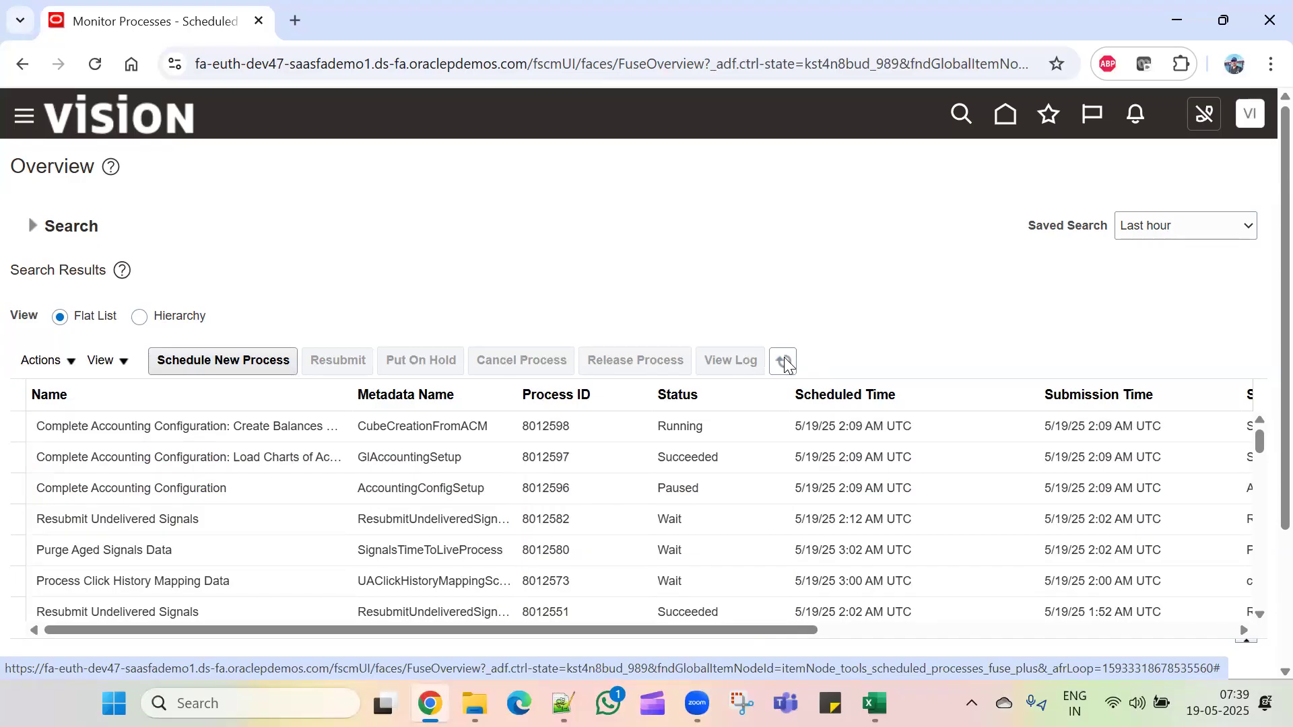
pyautogui.click(784, 362)
pyautogui.click(784, 361)
pyautogui.click(784, 361)
pyautogui.click(784, 359)
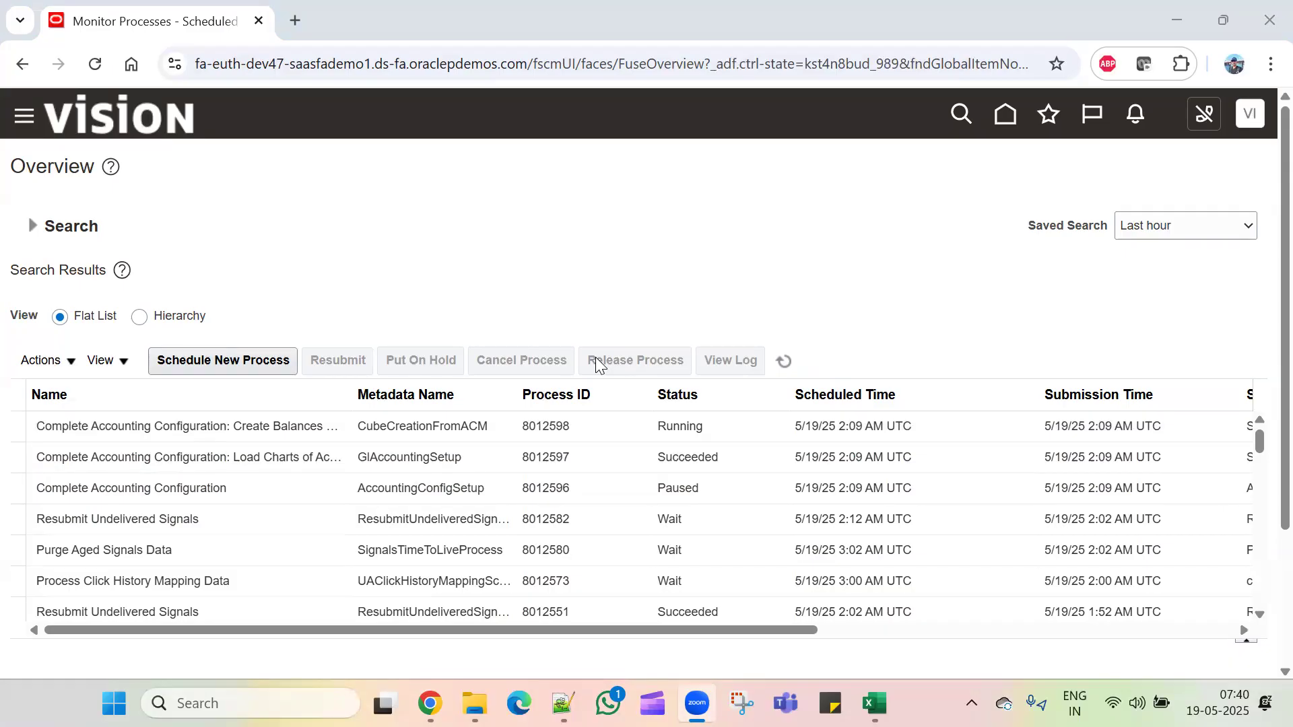
pyautogui.click(784, 361)
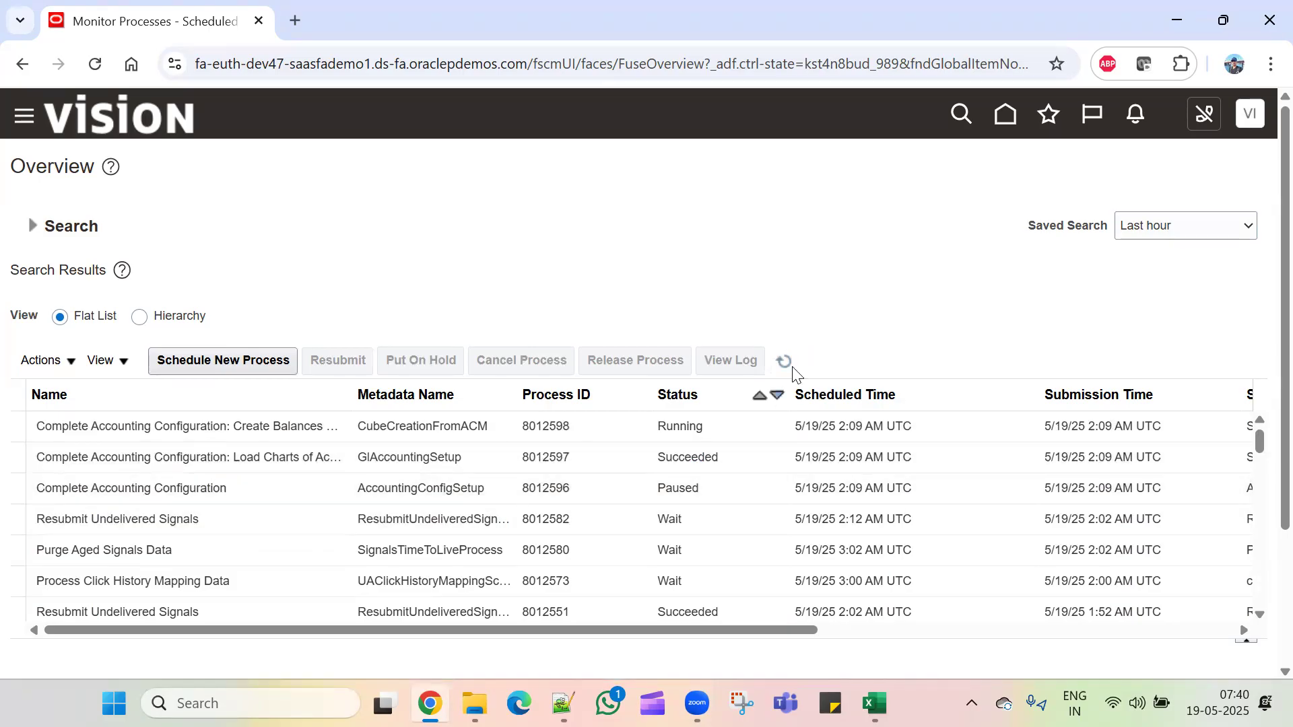
pyautogui.click(785, 364)
pyautogui.click(783, 362)
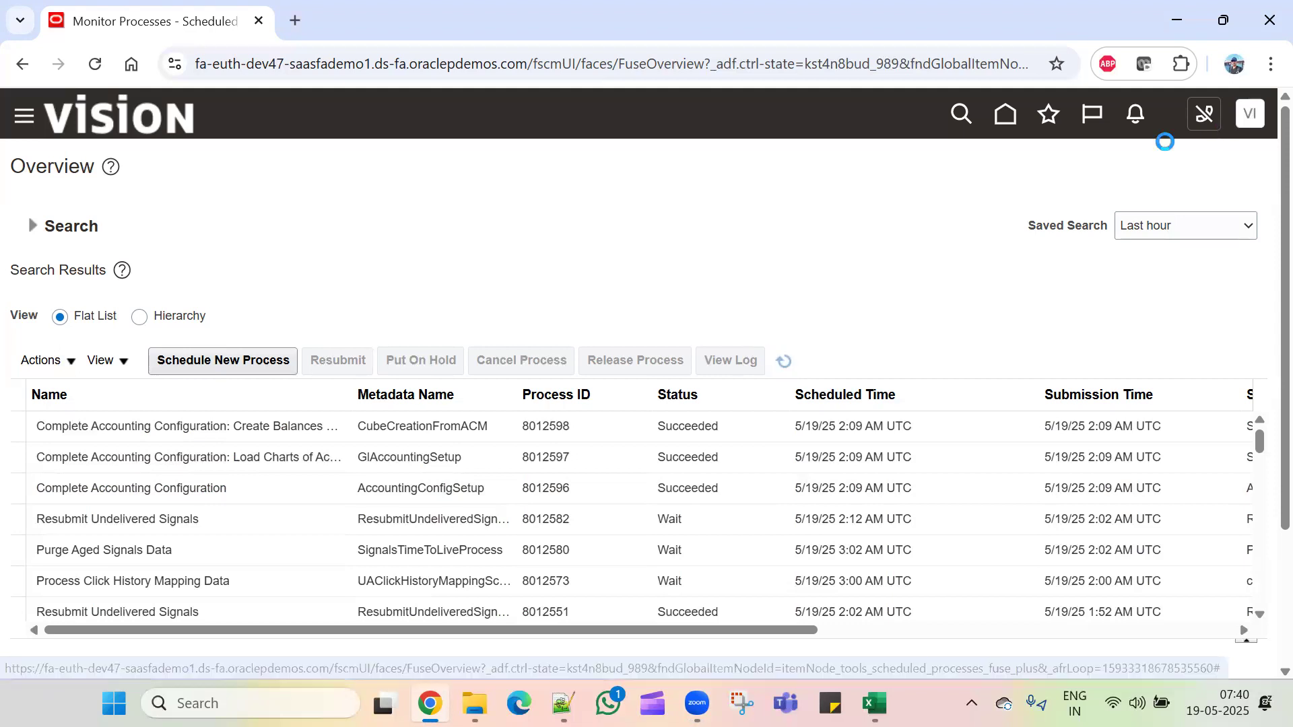
pyautogui.click(1013, 123)
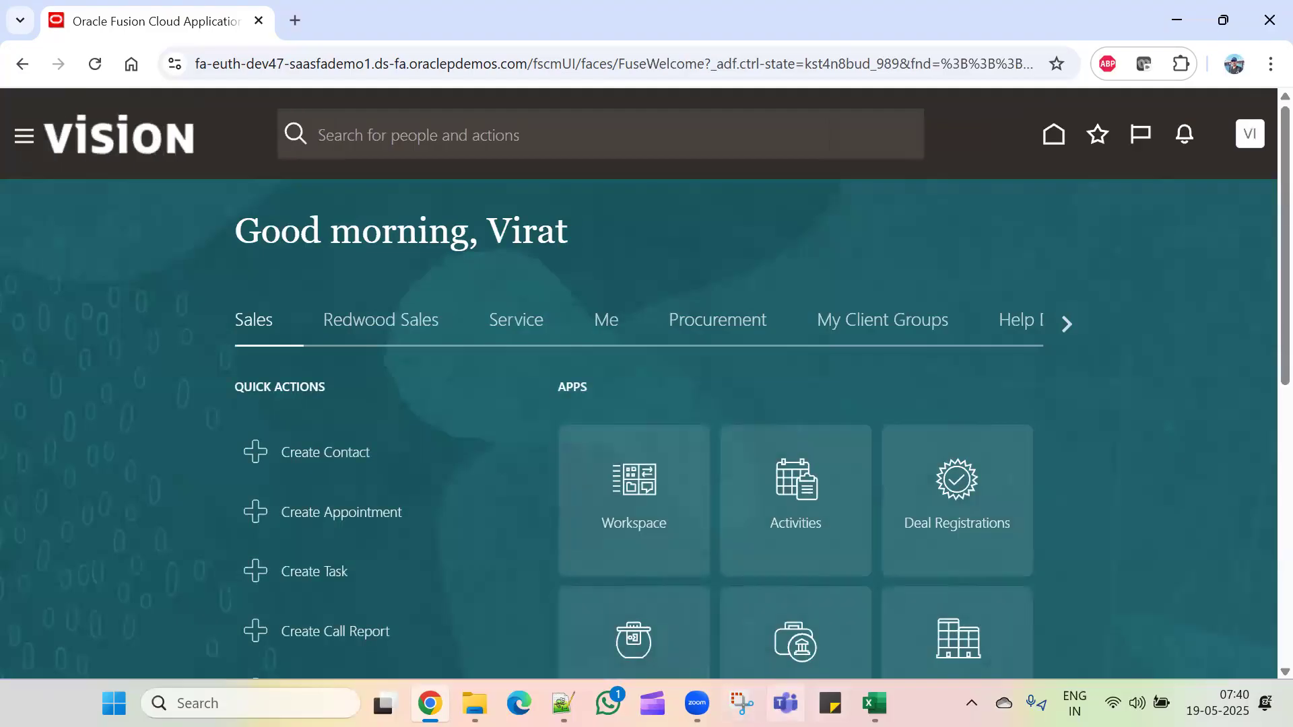
# Step: Find the 'Add Roles for GL' step on the Excel Setups sheet, then return to Oracle
pyautogui.click(874, 703)
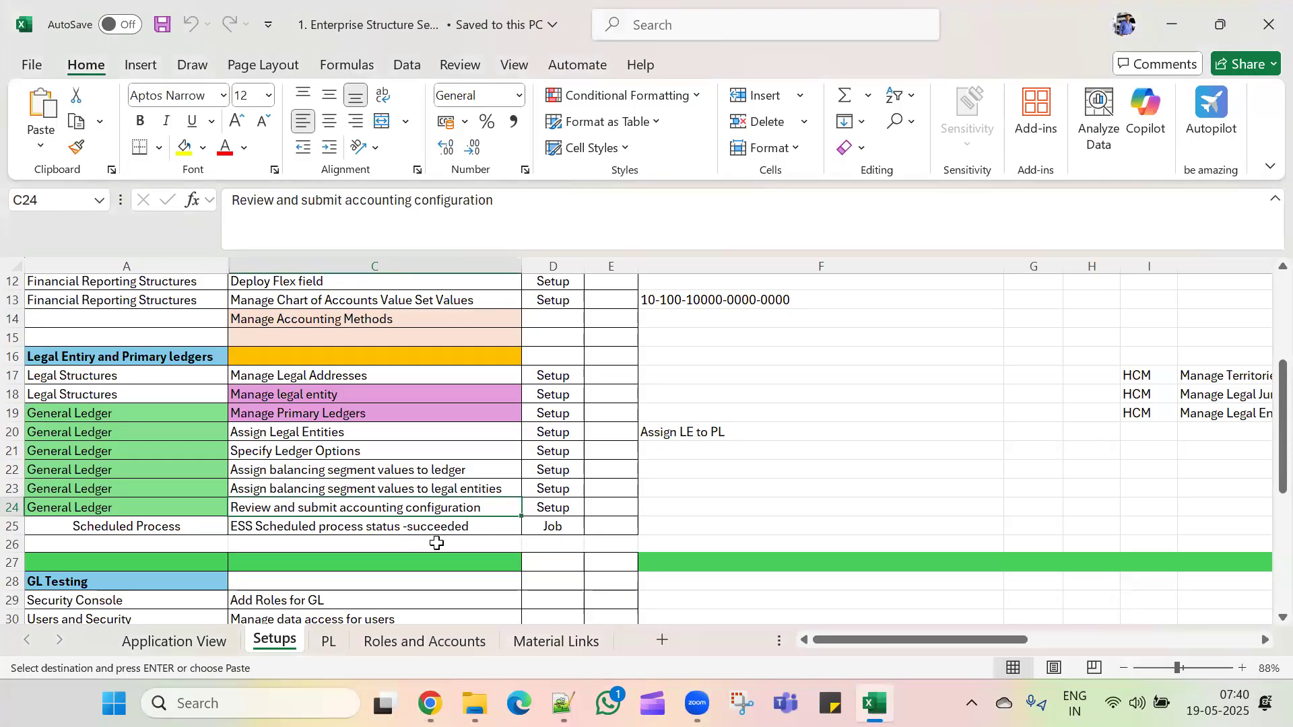
pyautogui.scroll(-1, 443, 536)
pyautogui.scroll(-2, 443, 535)
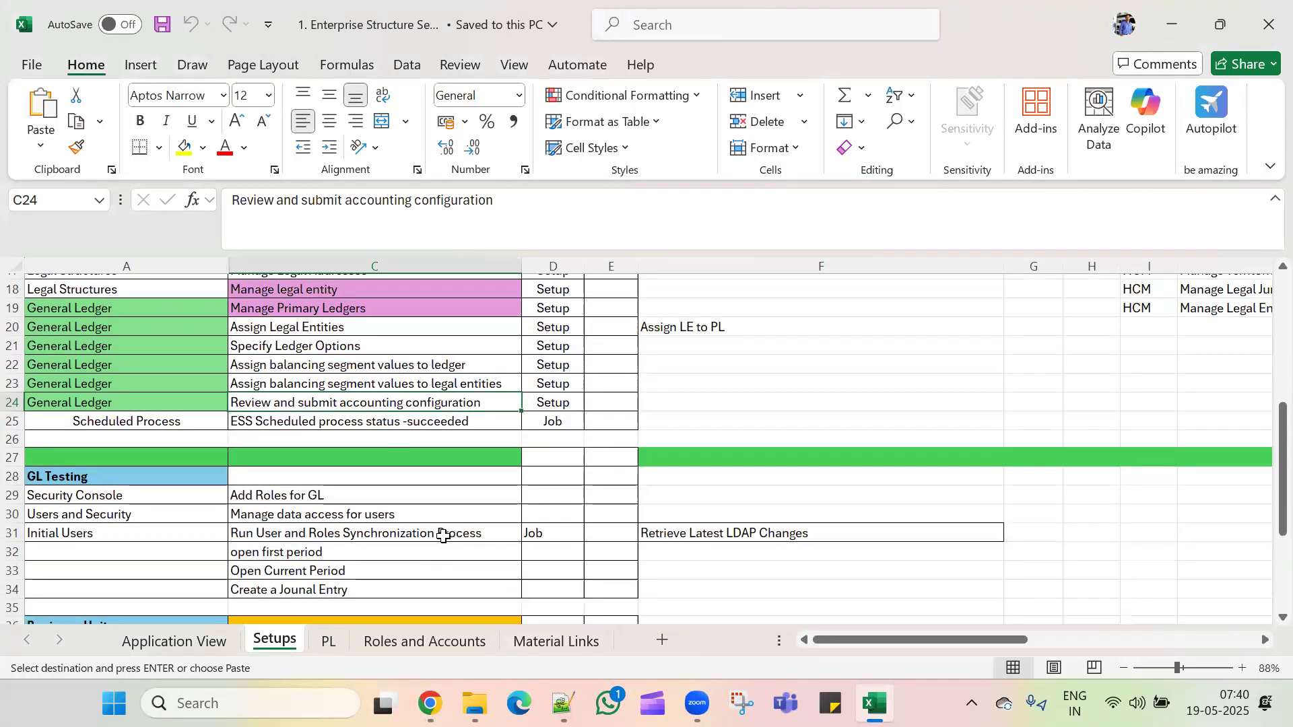
pyautogui.click(451, 498)
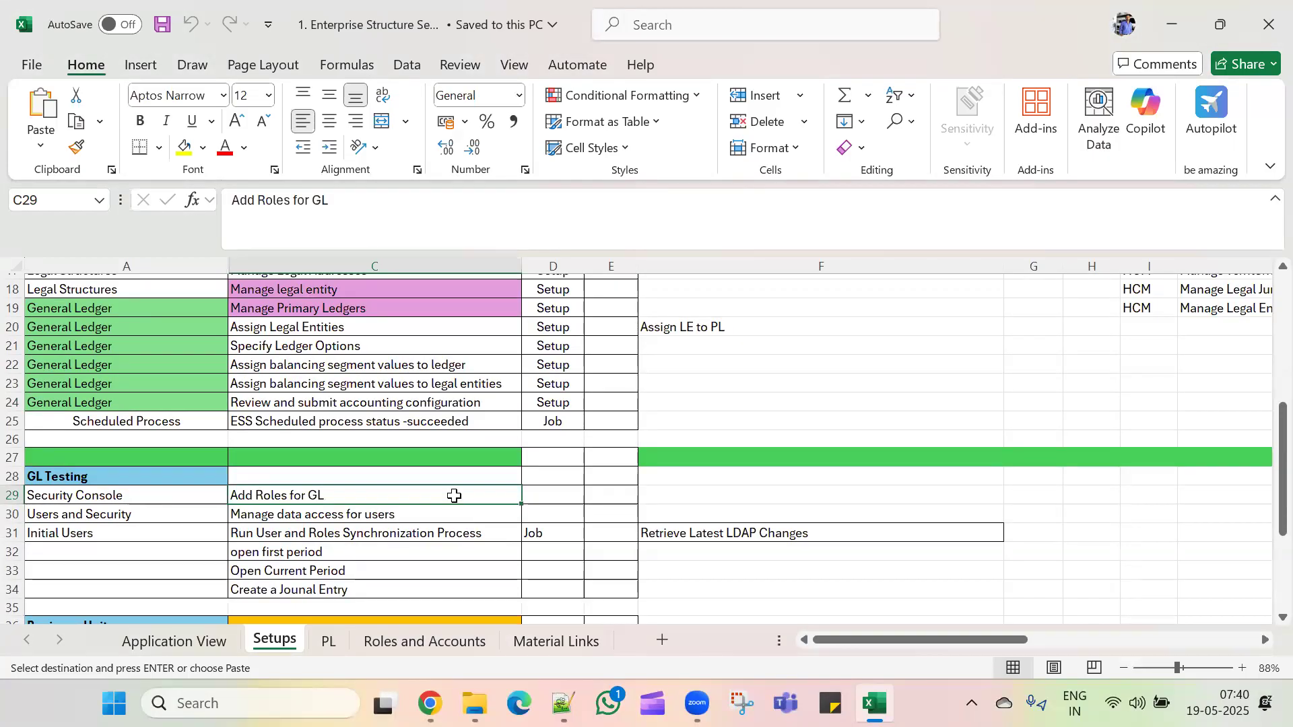
pyautogui.hotkey('alt', 'Tab')
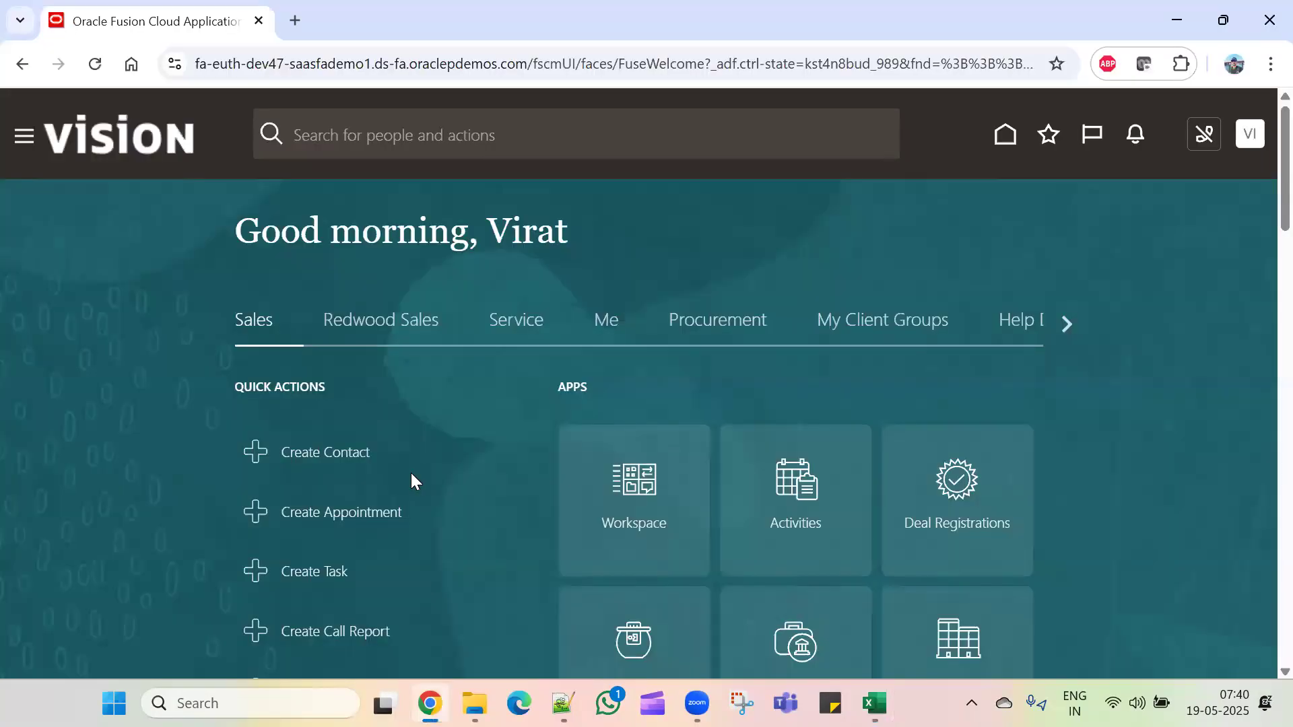
# Step: Find the new user's account in Security Console Users and open it for editing
pyautogui.click(25, 137)
pyautogui.scroll(-10, 115, 476)
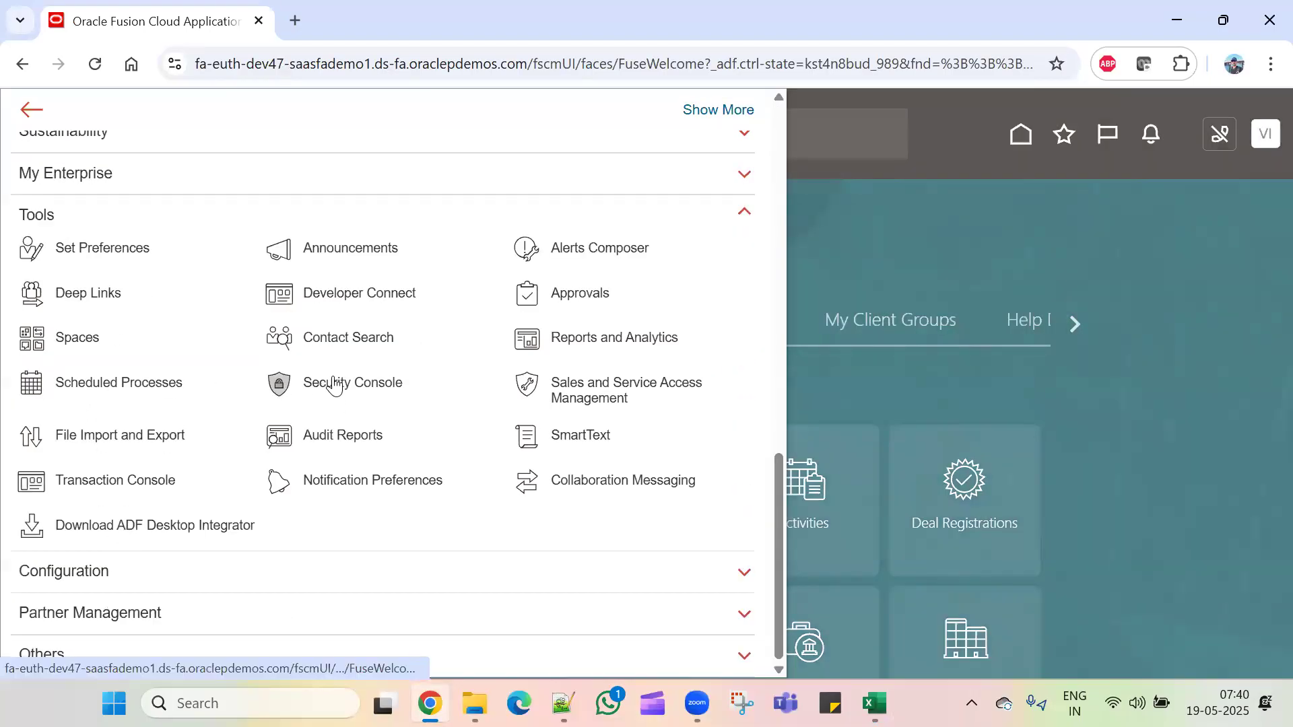
pyautogui.click(337, 383)
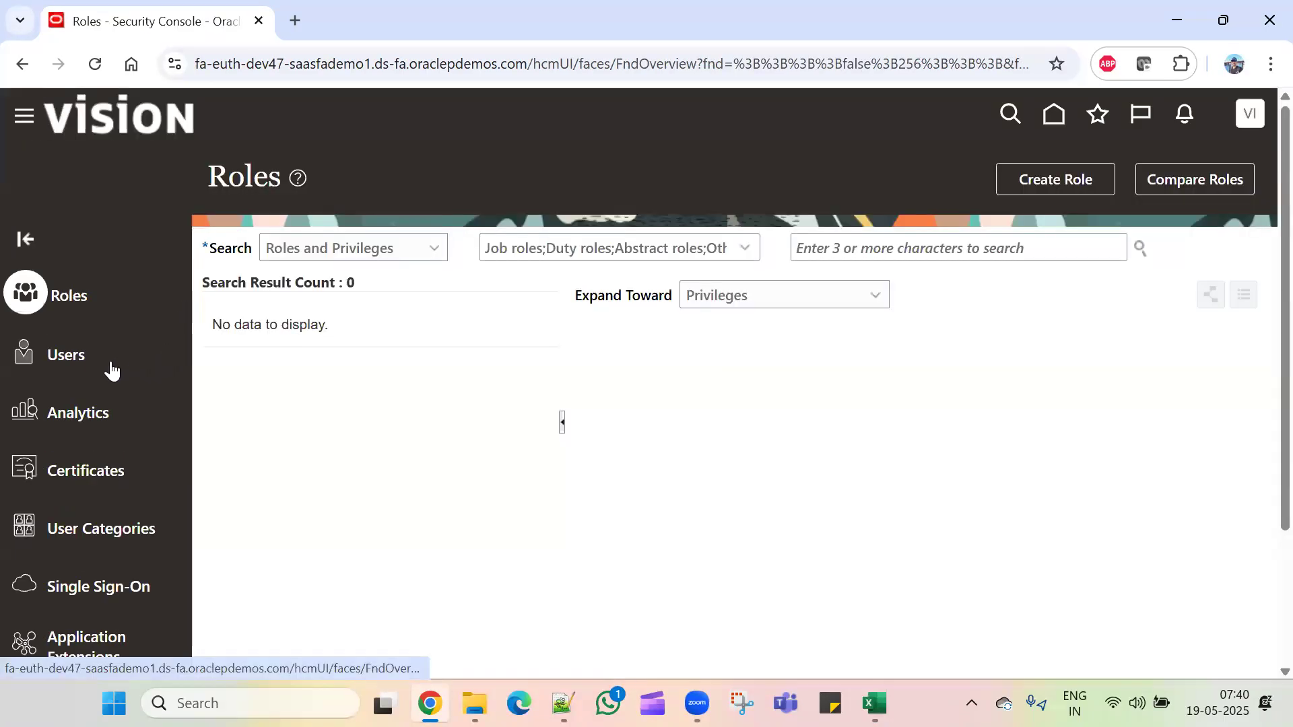
pyautogui.click(78, 353)
pyautogui.click(738, 253)
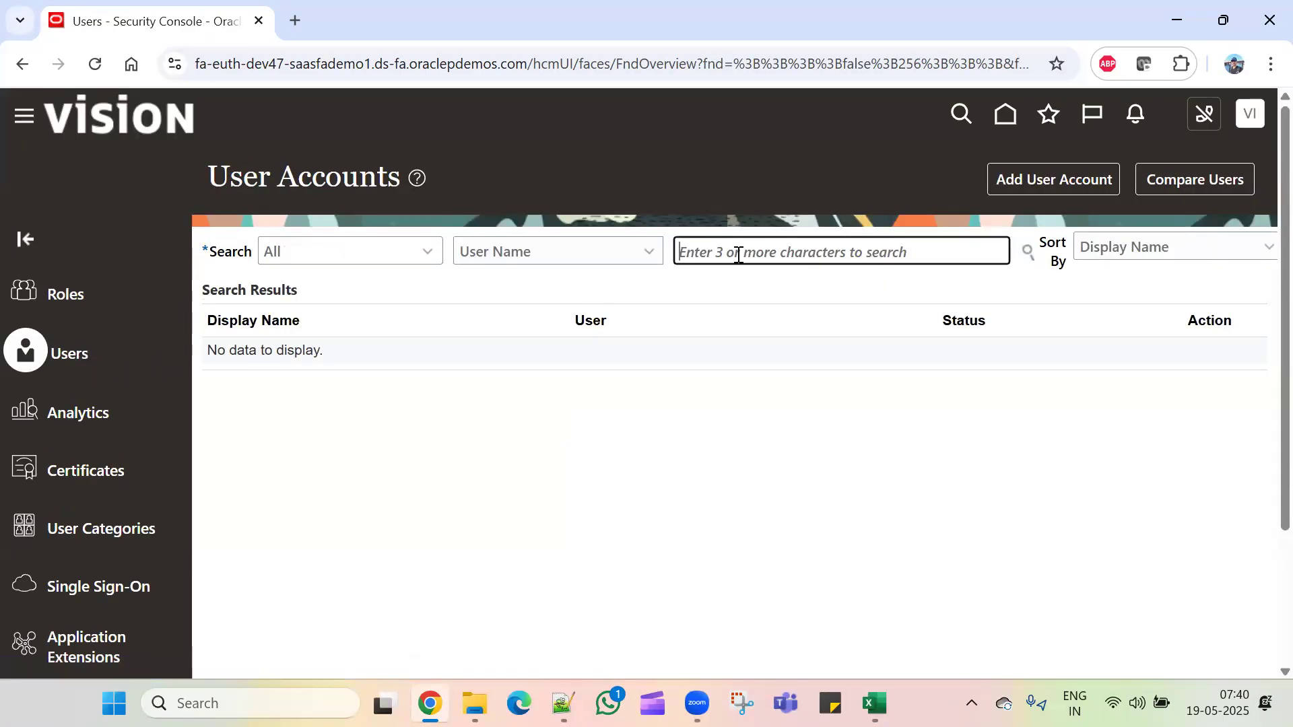
pyautogui.write('Virat')
pyautogui.press('Tab')
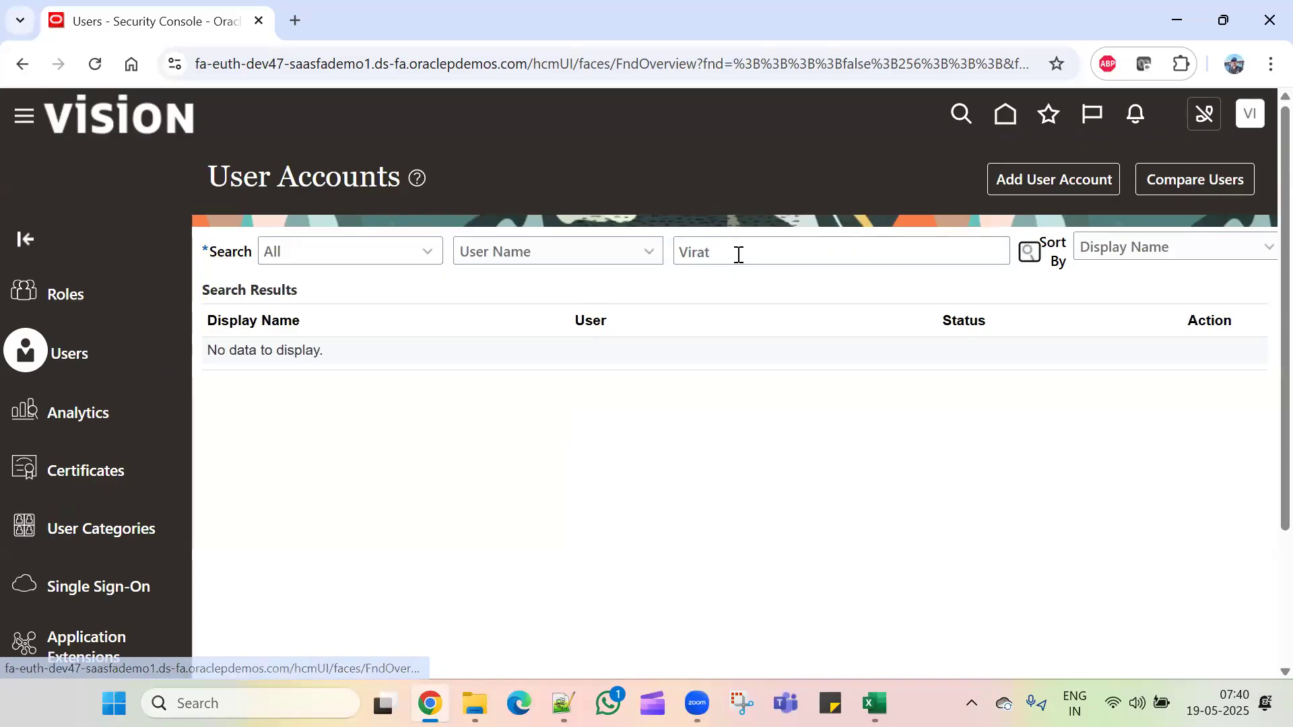
pyautogui.press('Return')
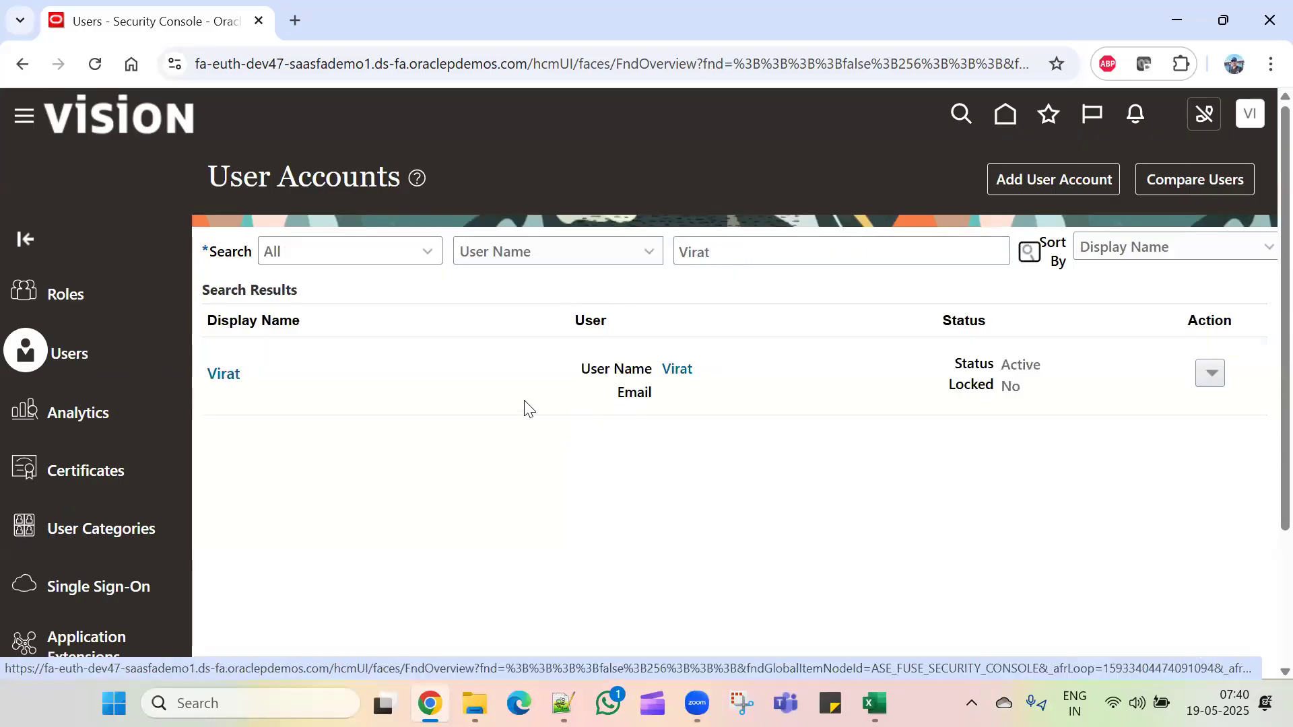
pyautogui.click(680, 371)
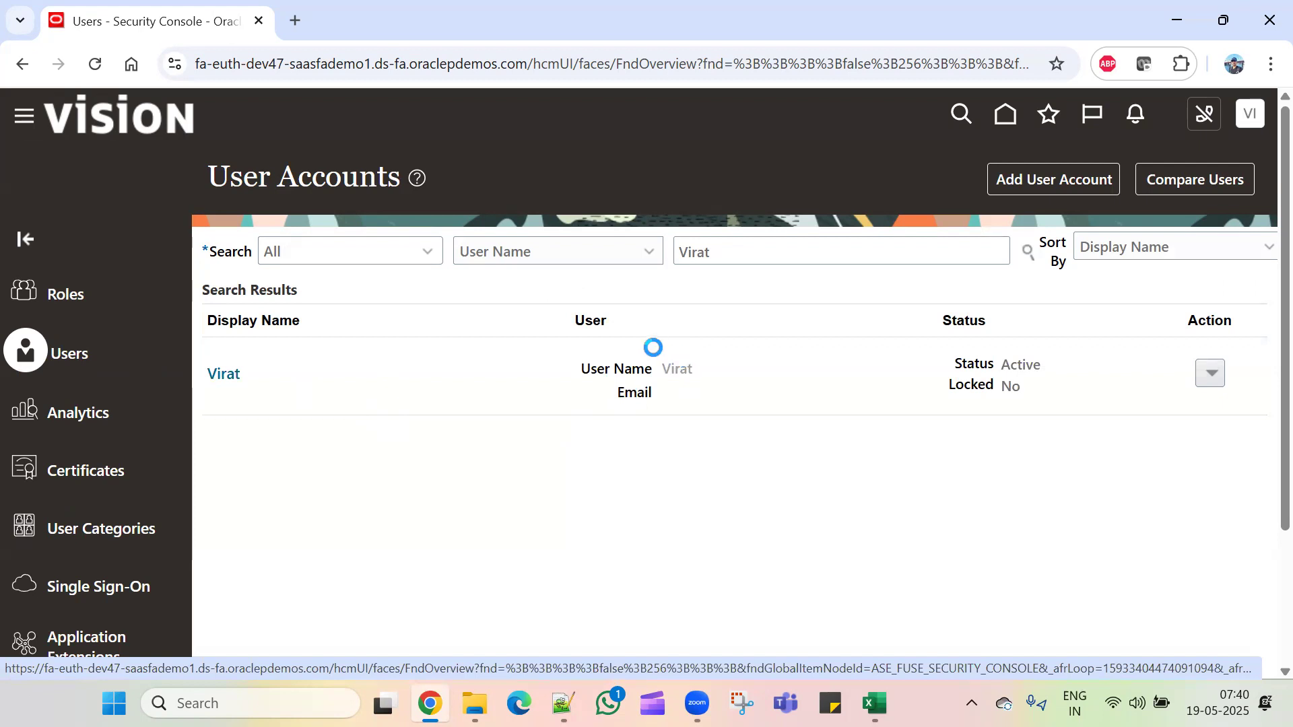
pyautogui.click(1048, 190)
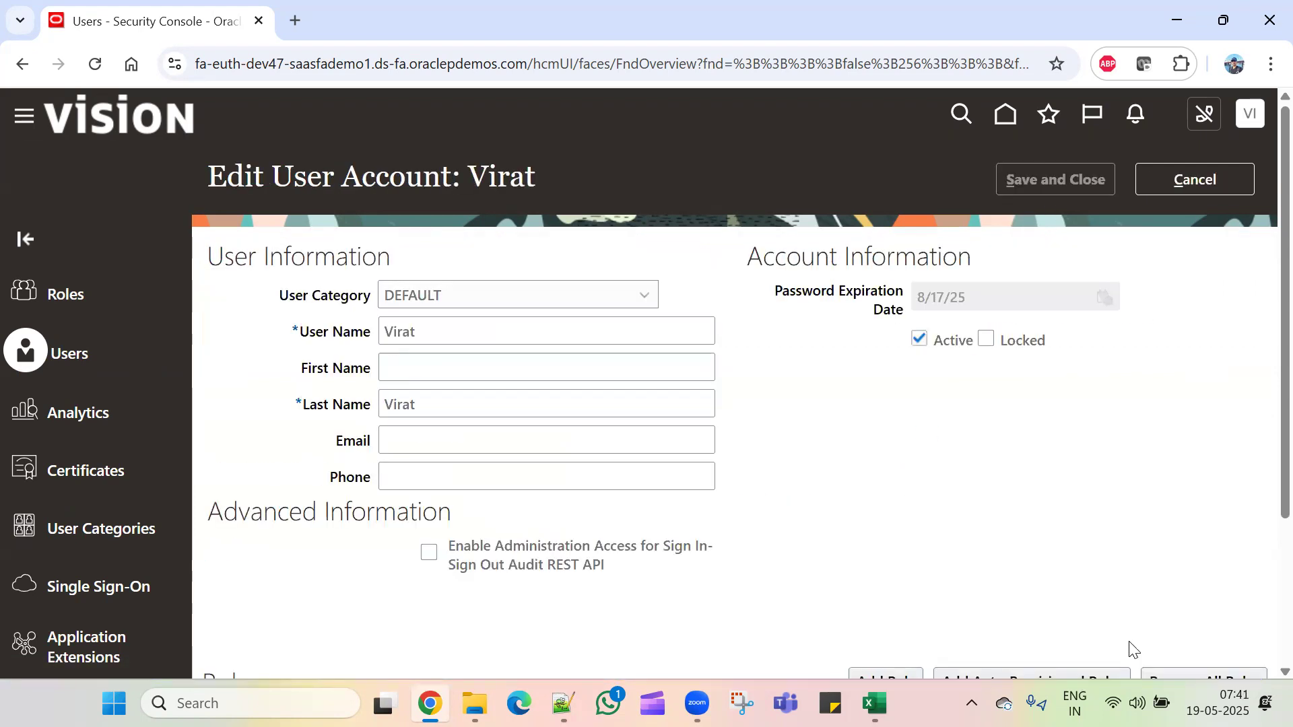
# Step: Add the General Accountant and General Accounting Manager roles to the user
pyautogui.scroll(-3, 1131, 648)
pyautogui.click(894, 479)
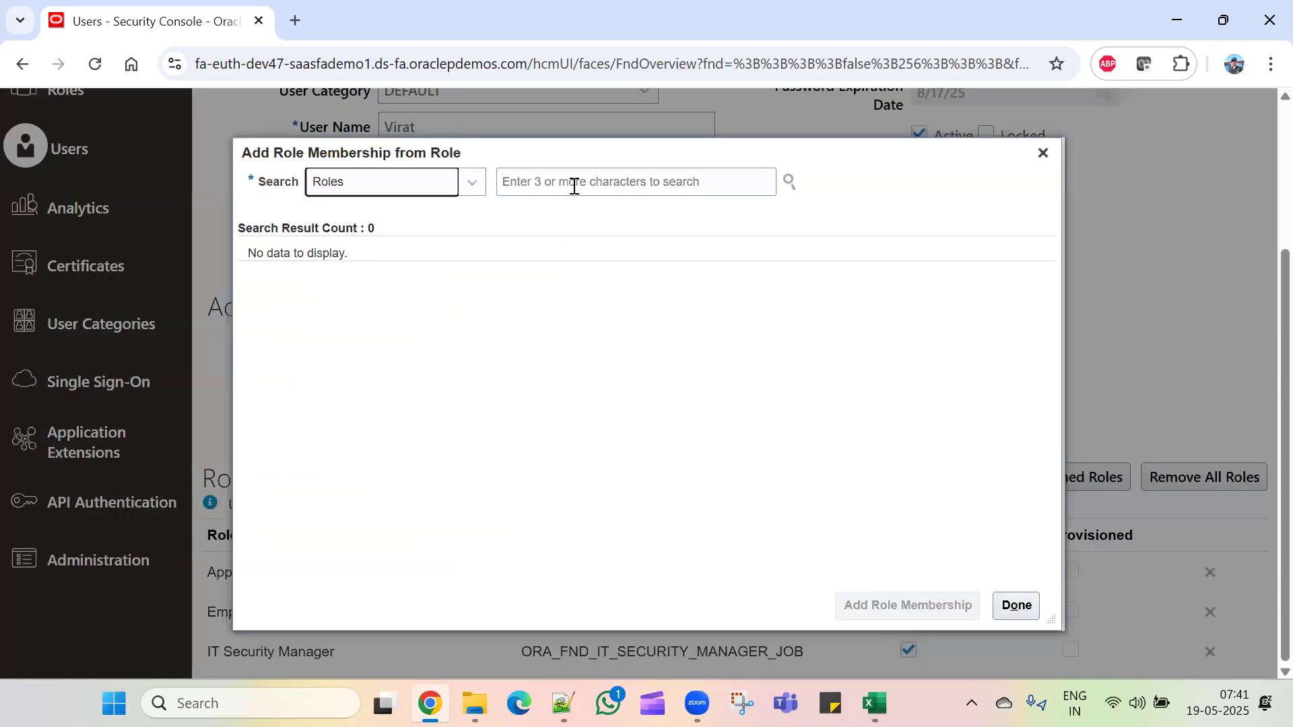
pyautogui.click(574, 186)
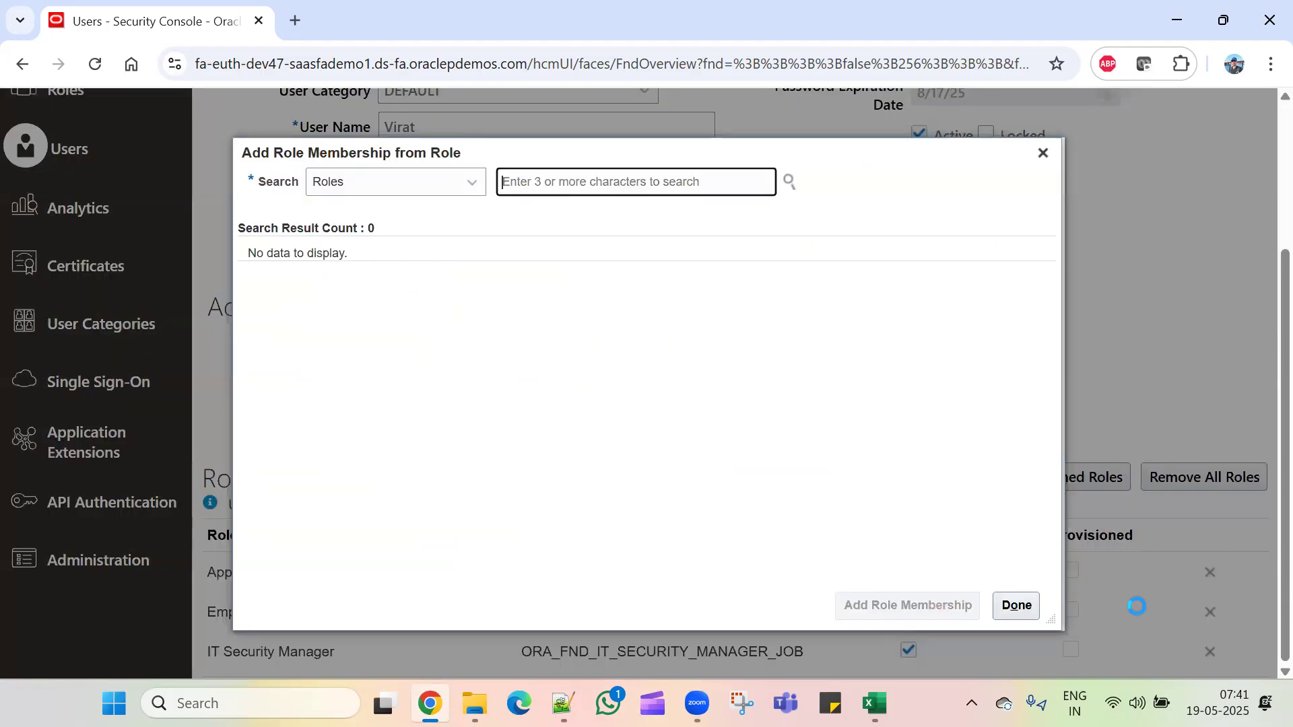
pyautogui.write('Fen')
pyautogui.press('BackSpace')
pyautogui.press('BackSpace')
pyautogui.press('BackSpace')
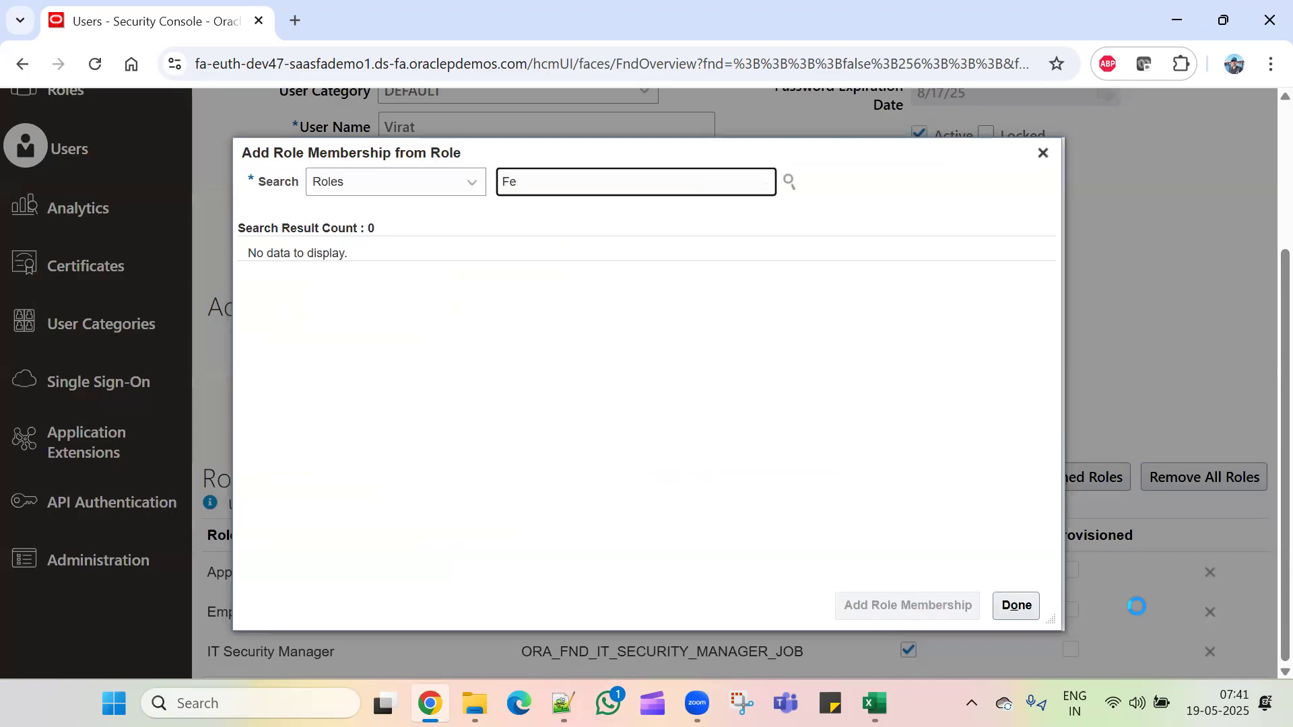
pyautogui.write('Genera')
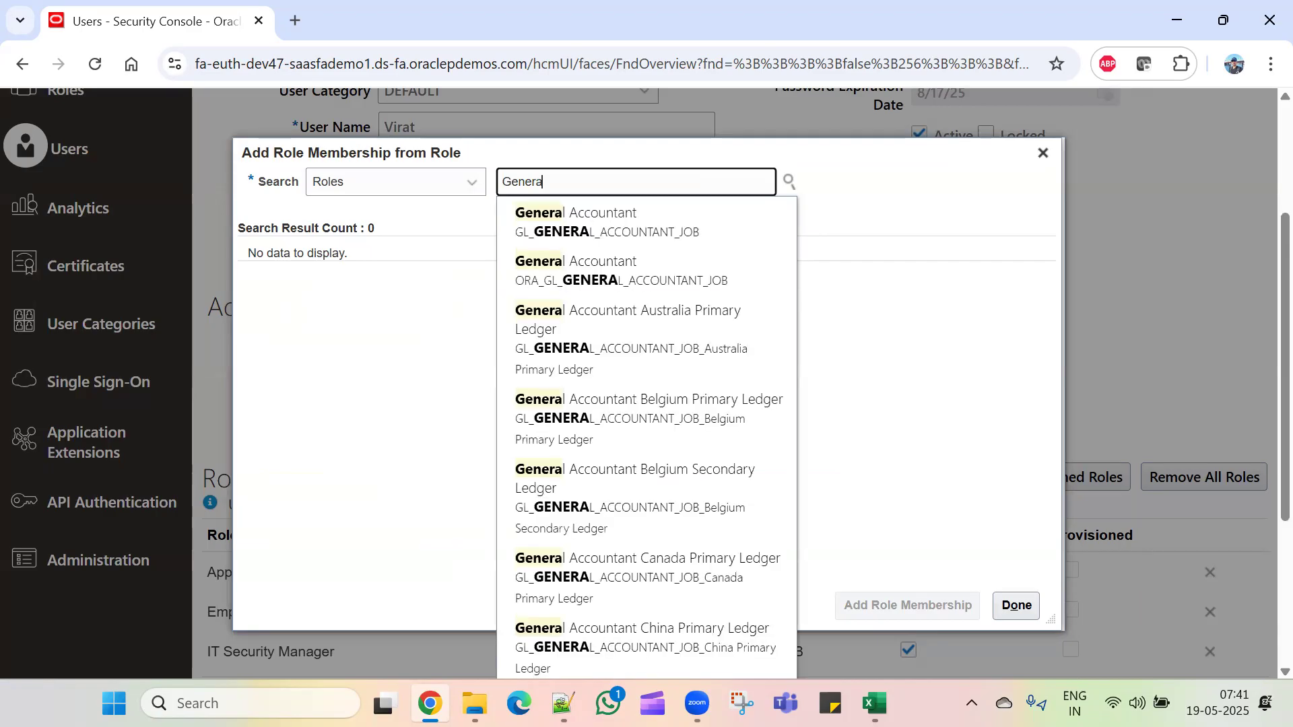
pyautogui.click(587, 282)
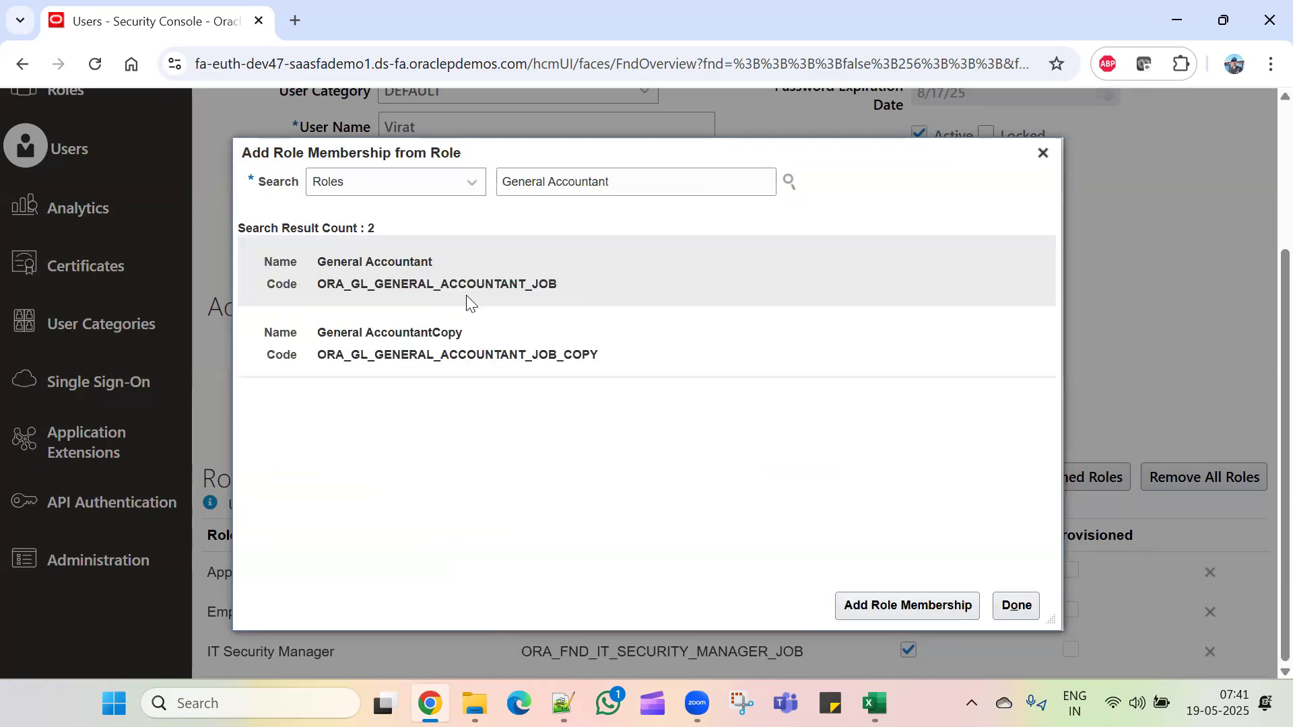
pyautogui.click(899, 608)
pyautogui.click(640, 183)
pyautogui.press('BackSpace')
pyautogui.press('BackSpace')
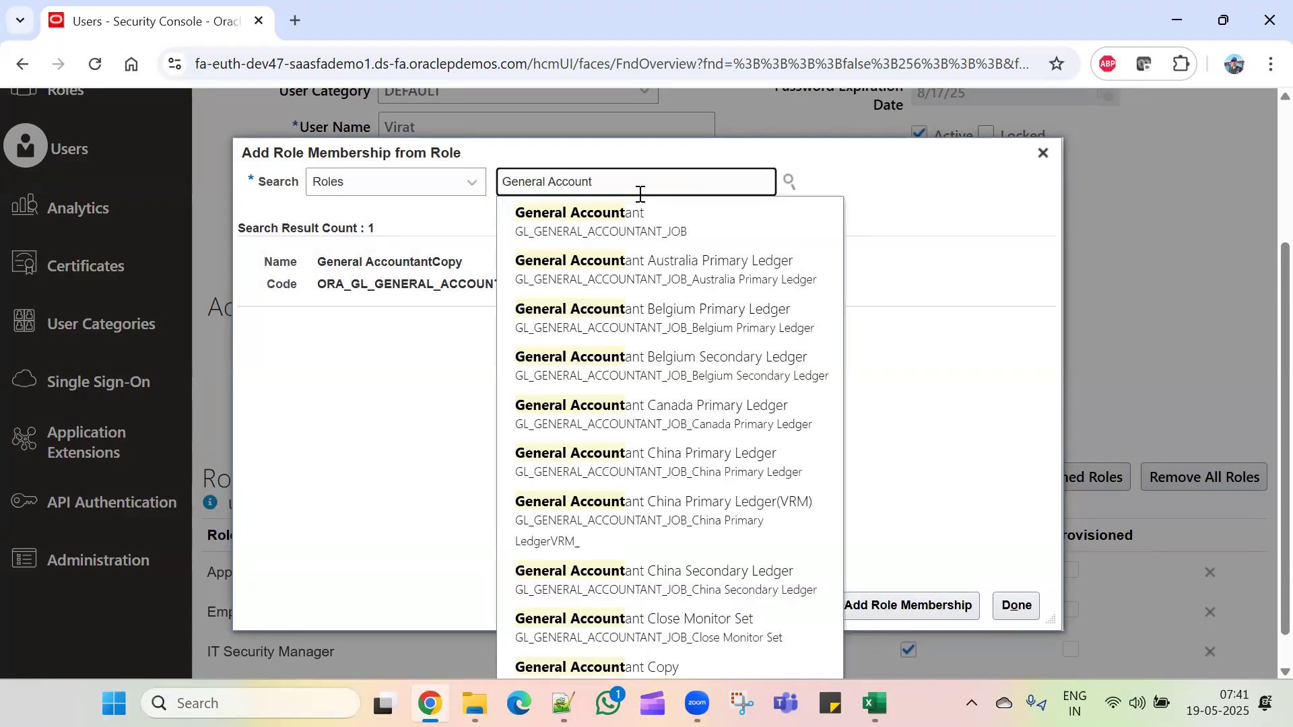
pyautogui.write('ing')
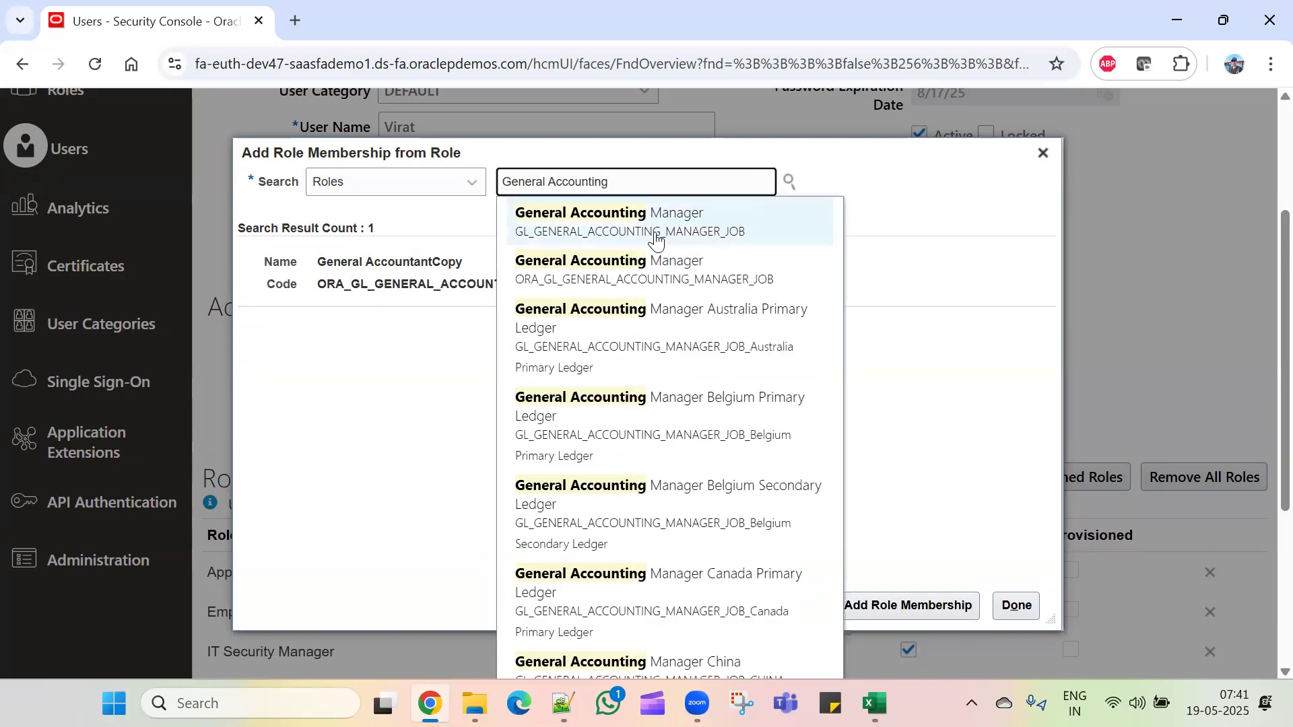
pyautogui.click(602, 271)
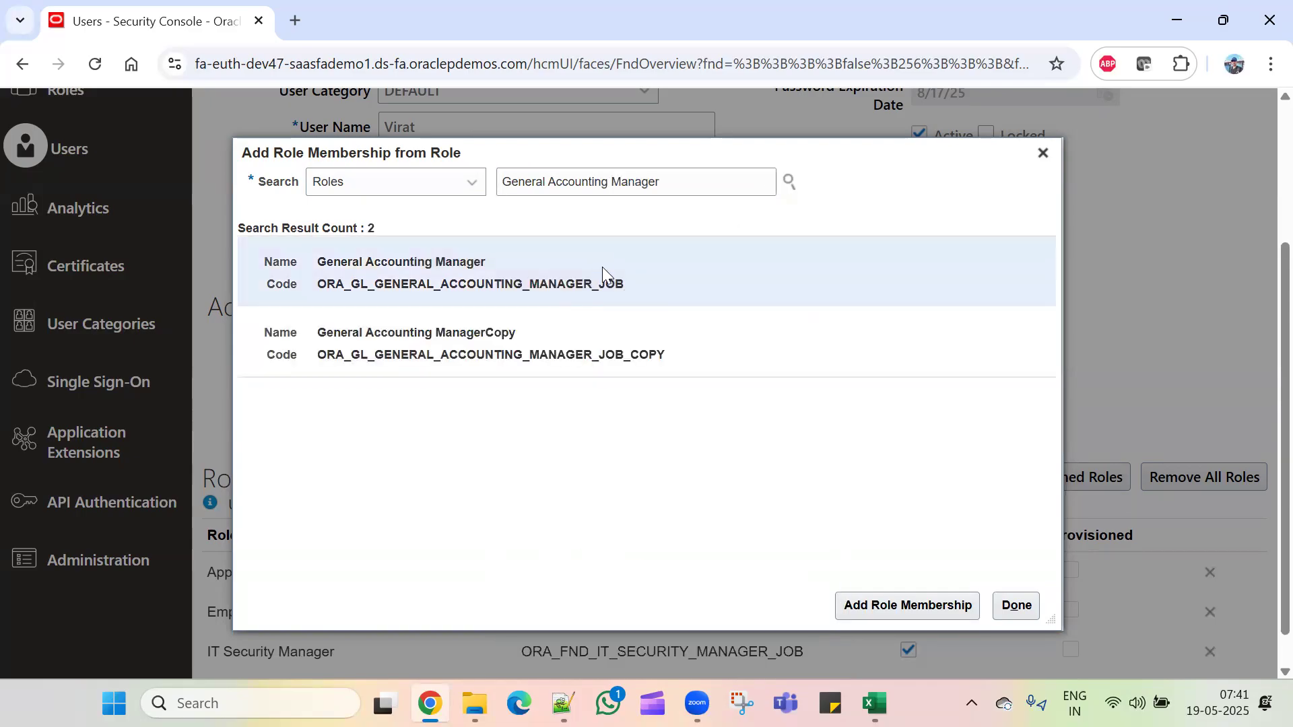
pyautogui.click(854, 603)
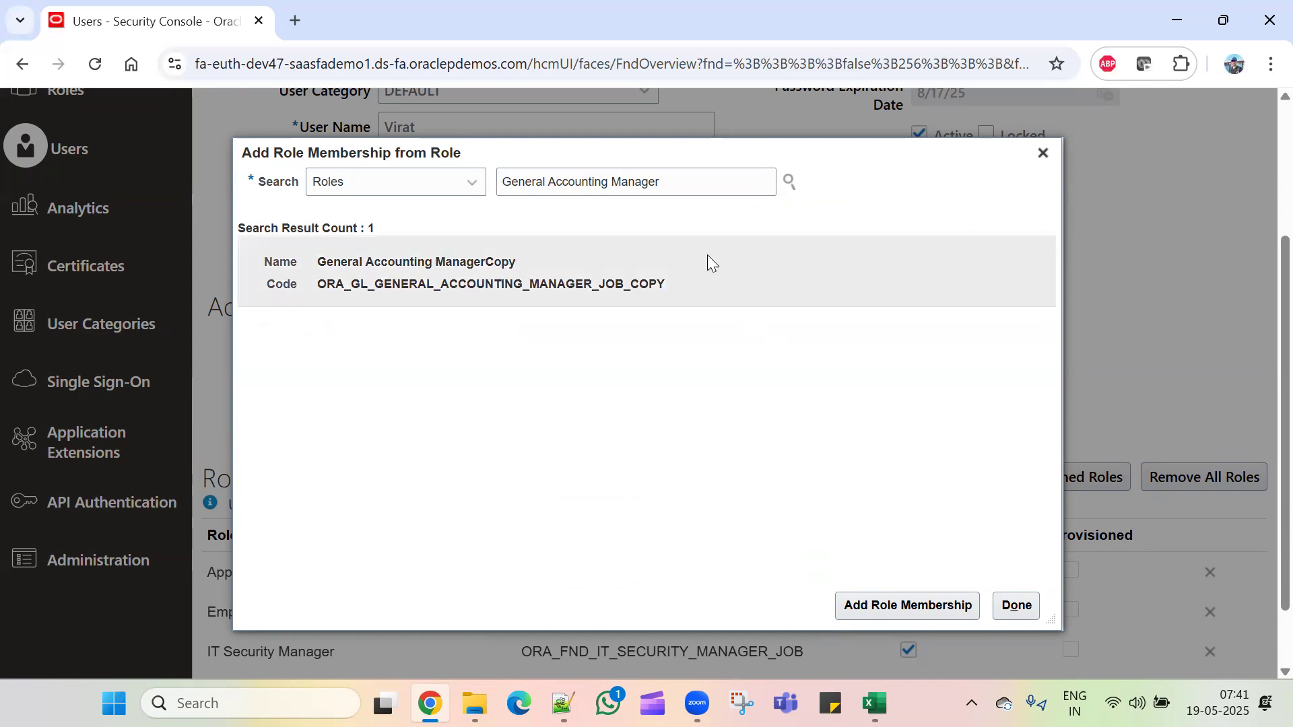
pyautogui.click(1015, 604)
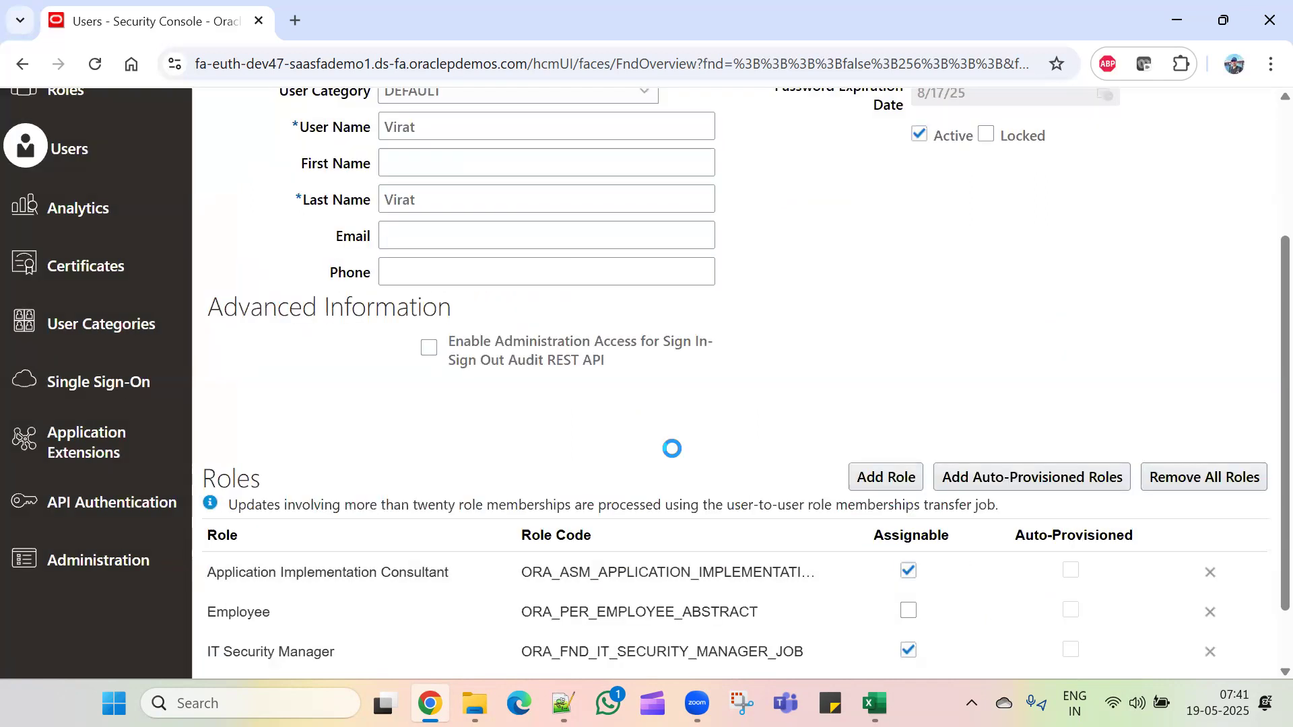
# Step: Add the Financial Analyst role to the user's account
pyautogui.scroll(-2, 657, 536)
pyautogui.scroll(5, 802, 467)
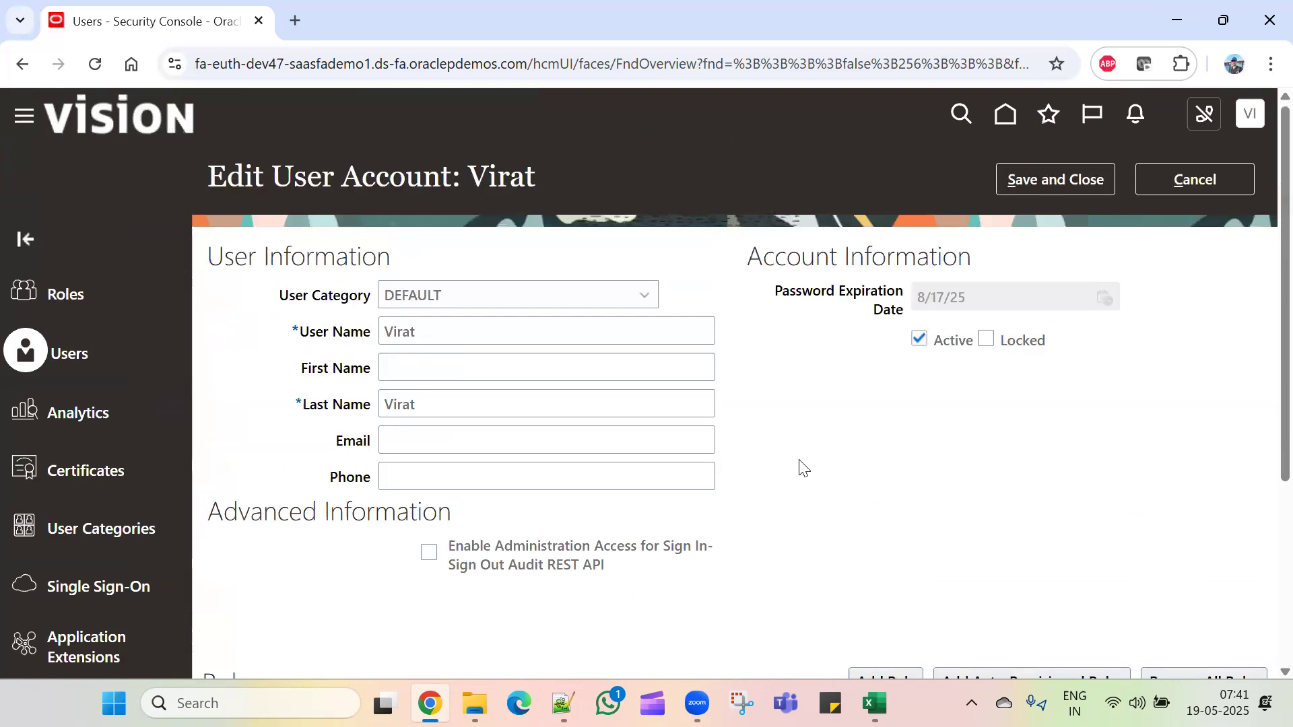
pyautogui.scroll(-5, 632, 583)
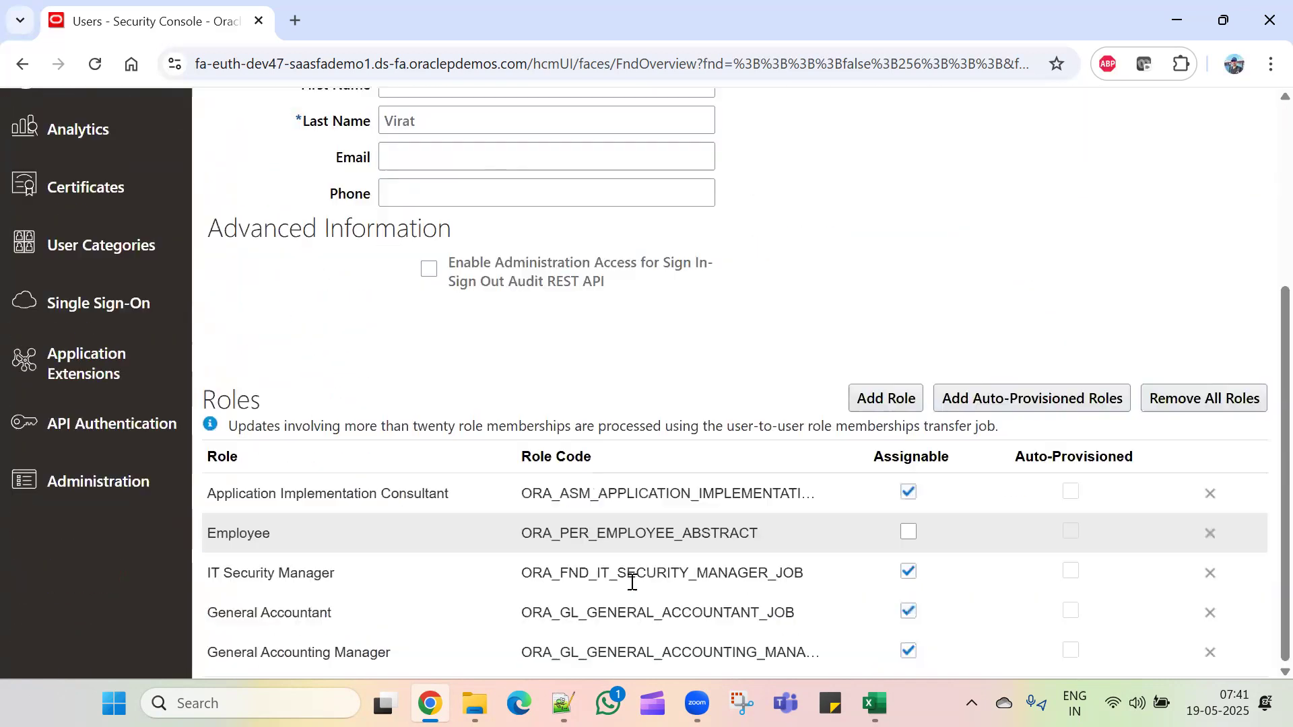
pyautogui.click(885, 398)
pyautogui.click(549, 183)
pyautogui.write('fina')
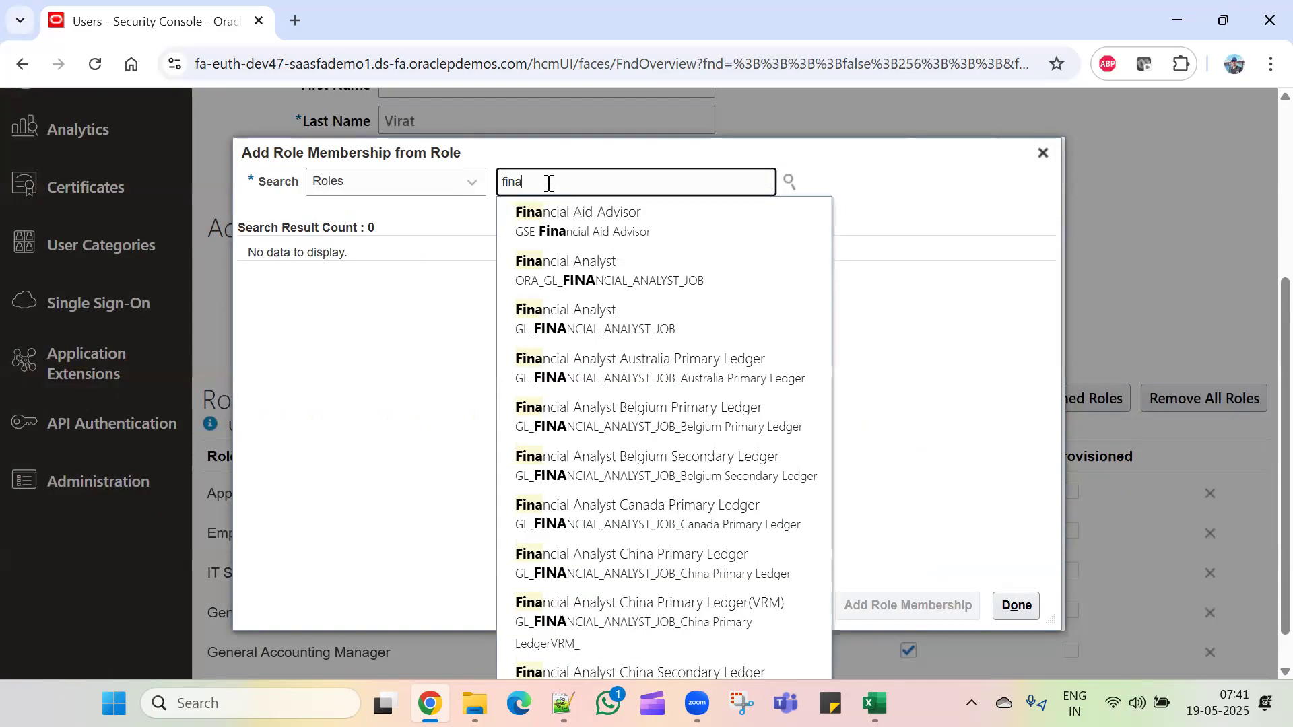
pyautogui.click(646, 269)
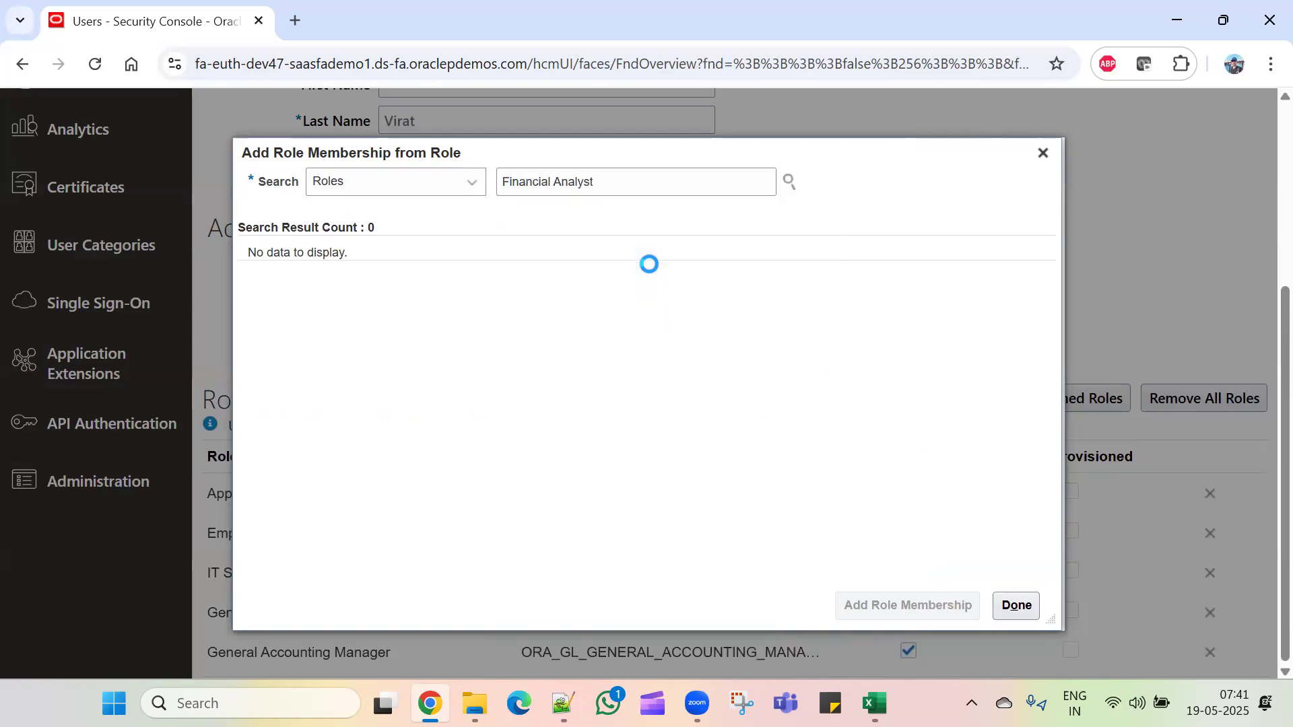
pyautogui.click(895, 604)
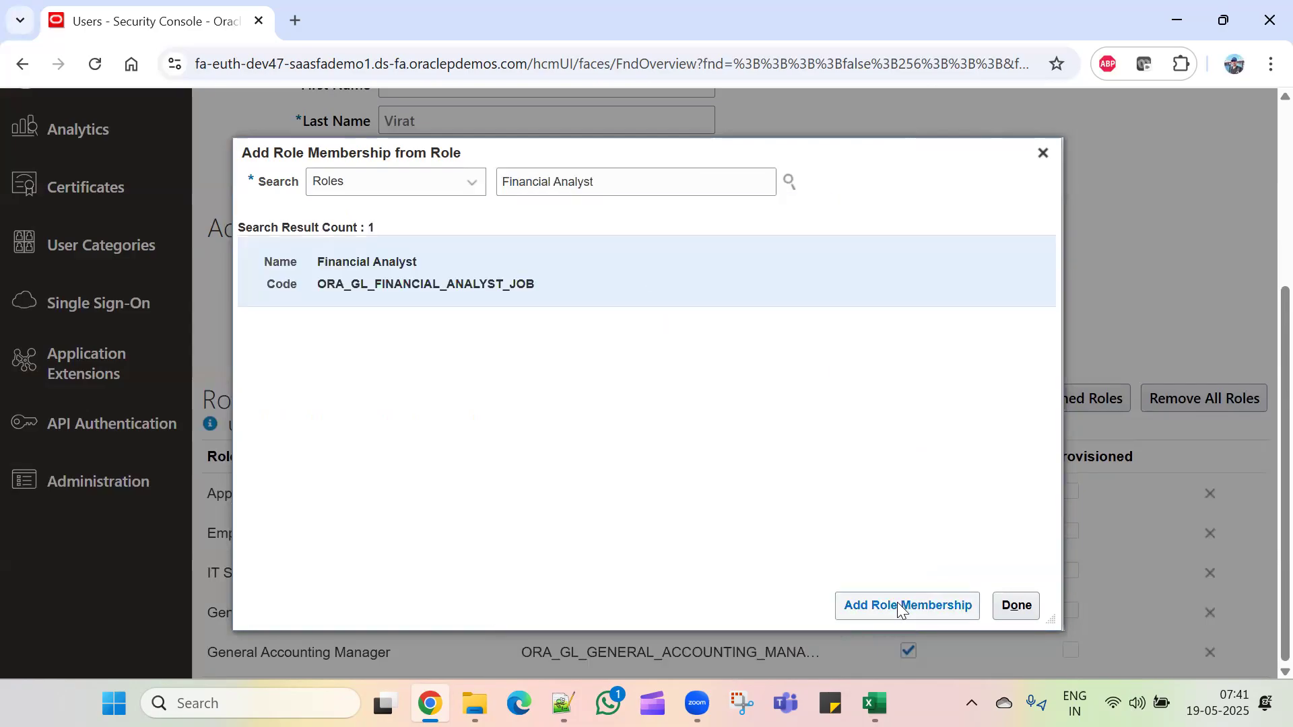
pyautogui.click(1018, 605)
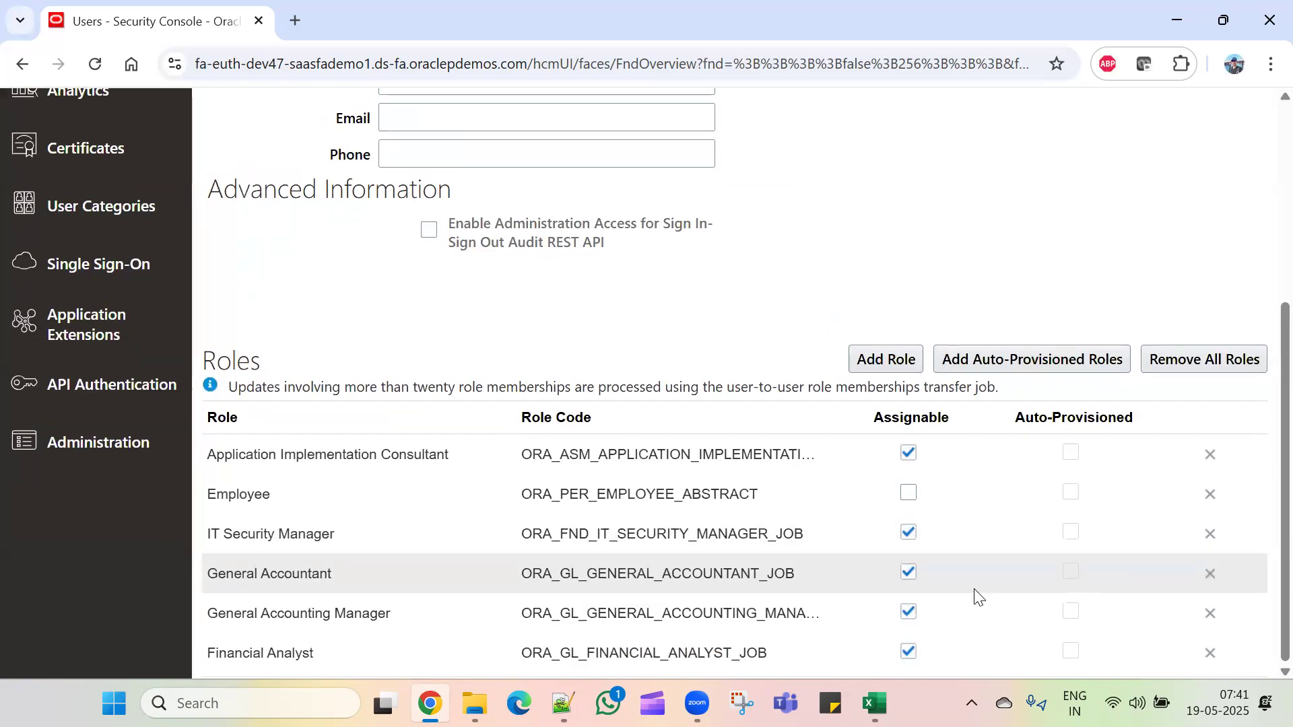
pyautogui.scroll(8, 1085, 278)
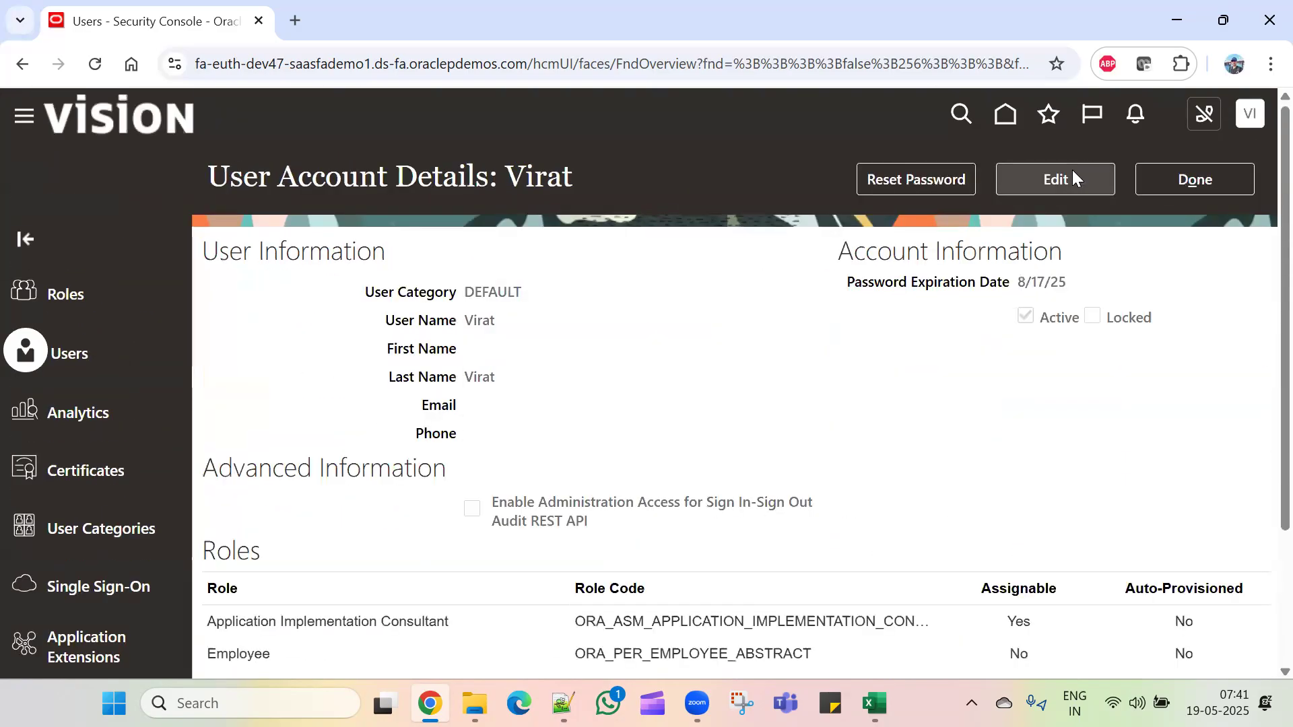
# Step: In Setup and Maintenance, show all Users and Security tasks and open Manage Data Access for Users
pyautogui.click(1169, 178)
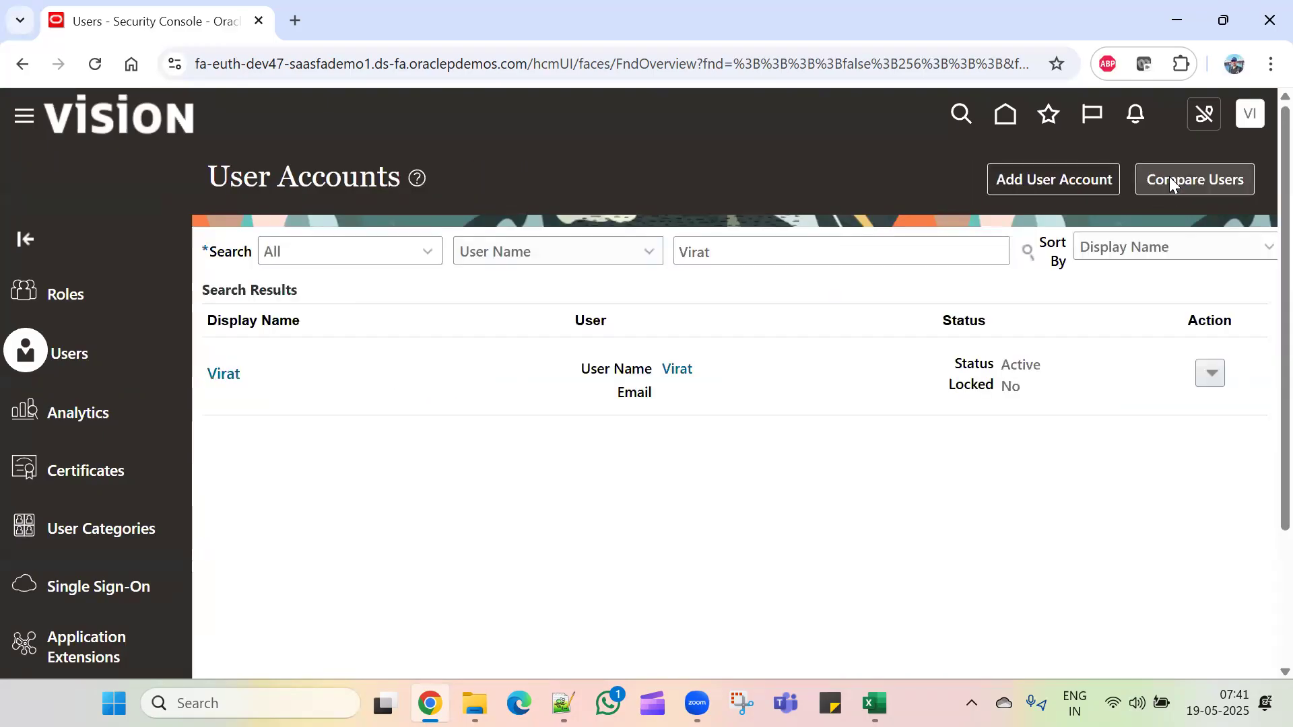
pyautogui.click(1248, 123)
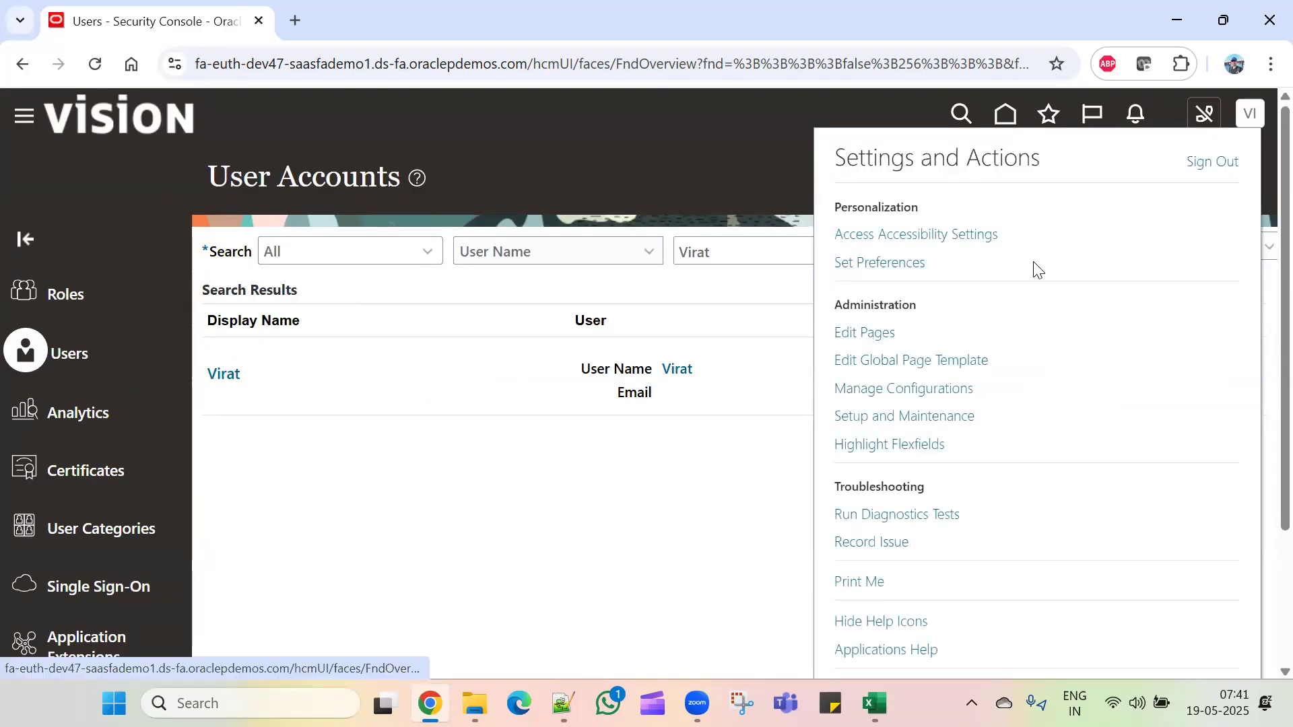
pyautogui.click(950, 417)
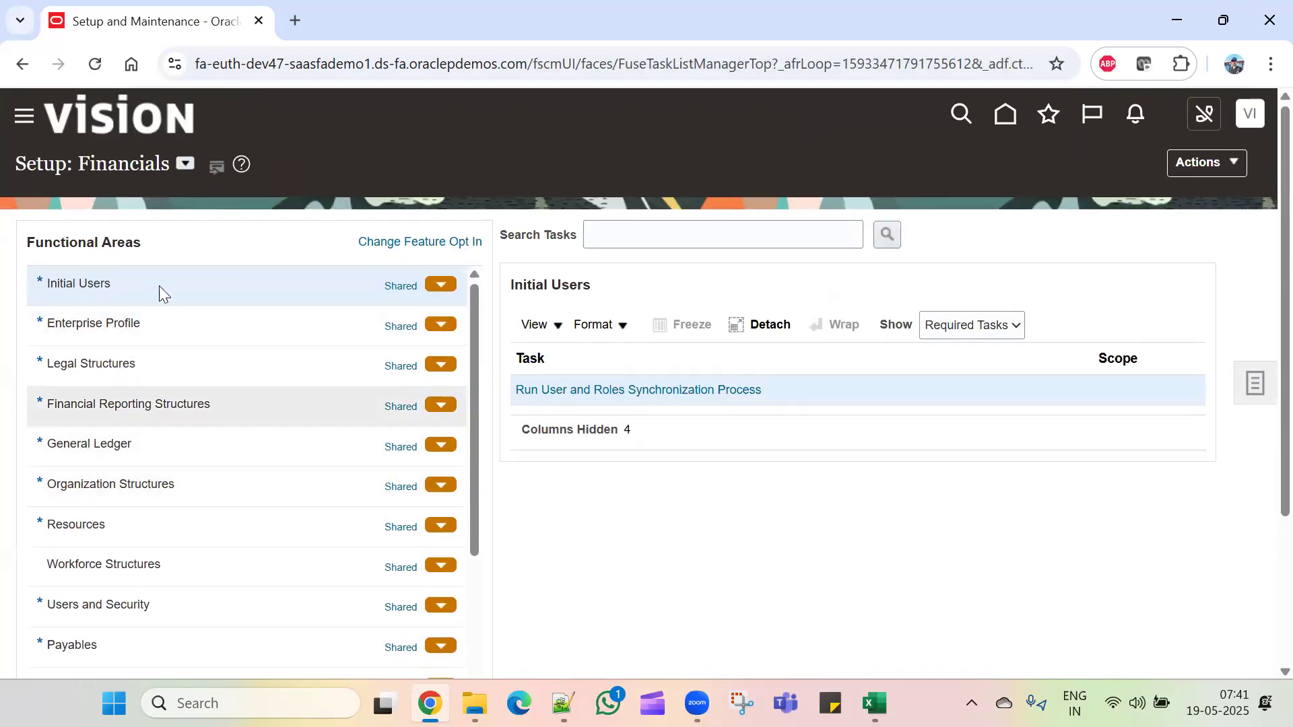
pyautogui.click(176, 603)
pyautogui.scroll(-3, 905, 525)
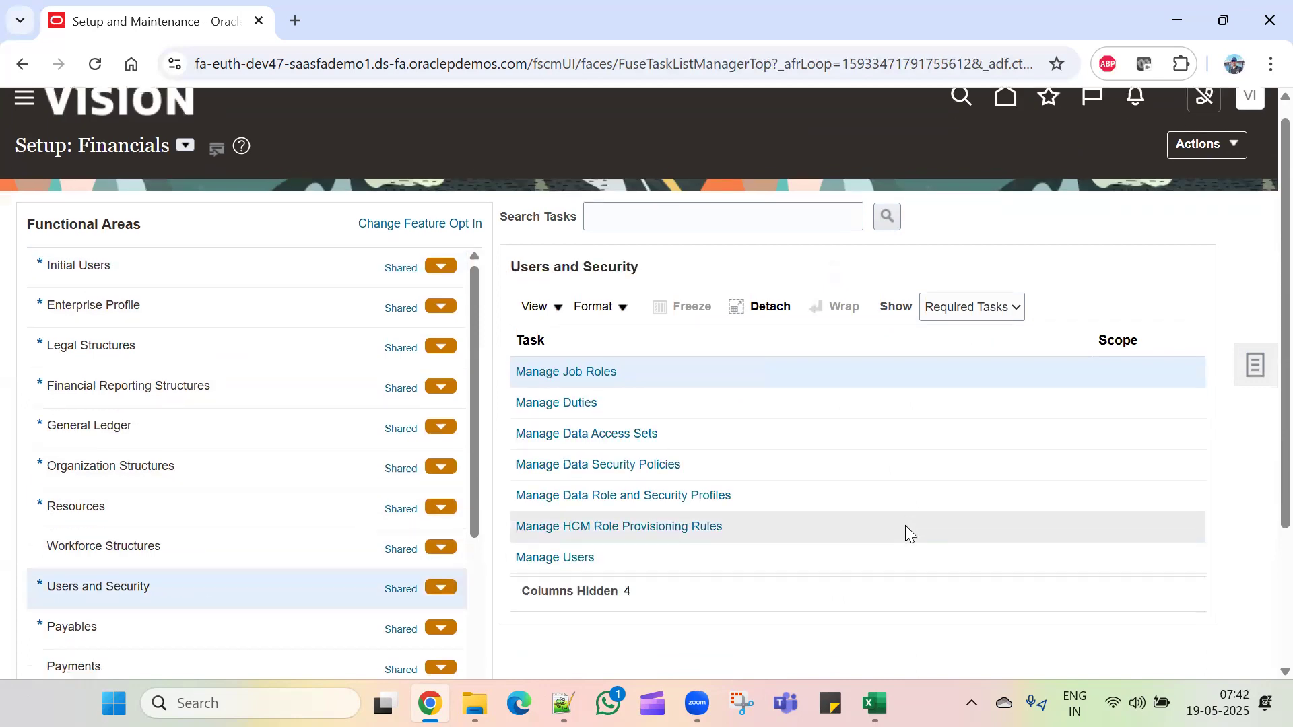
pyautogui.click(1002, 121)
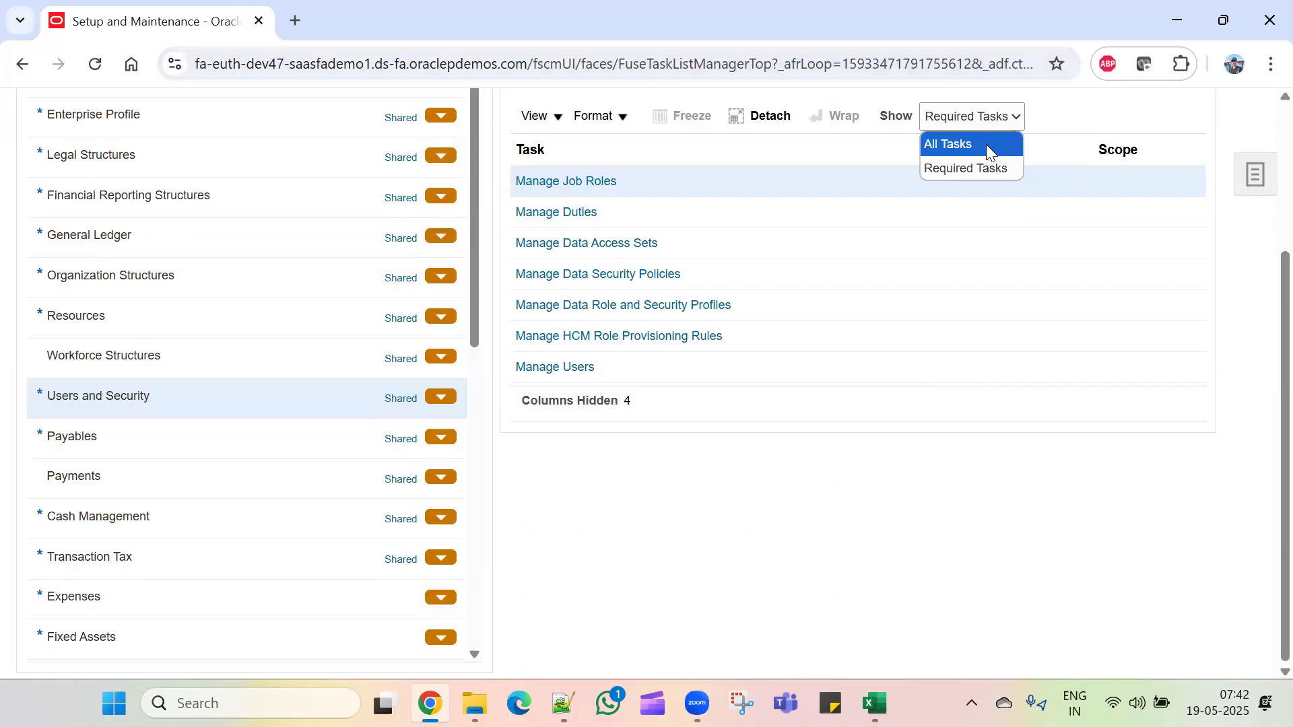
pyautogui.click(986, 144)
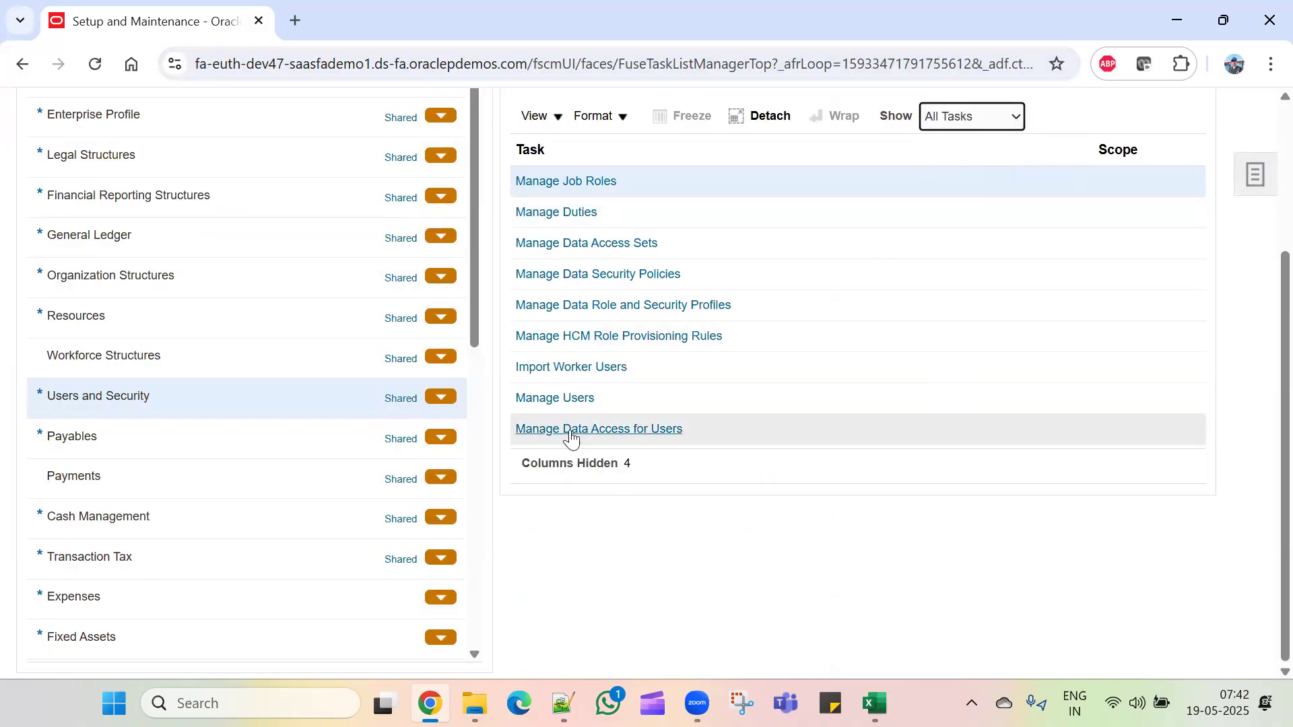
pyautogui.click(600, 431)
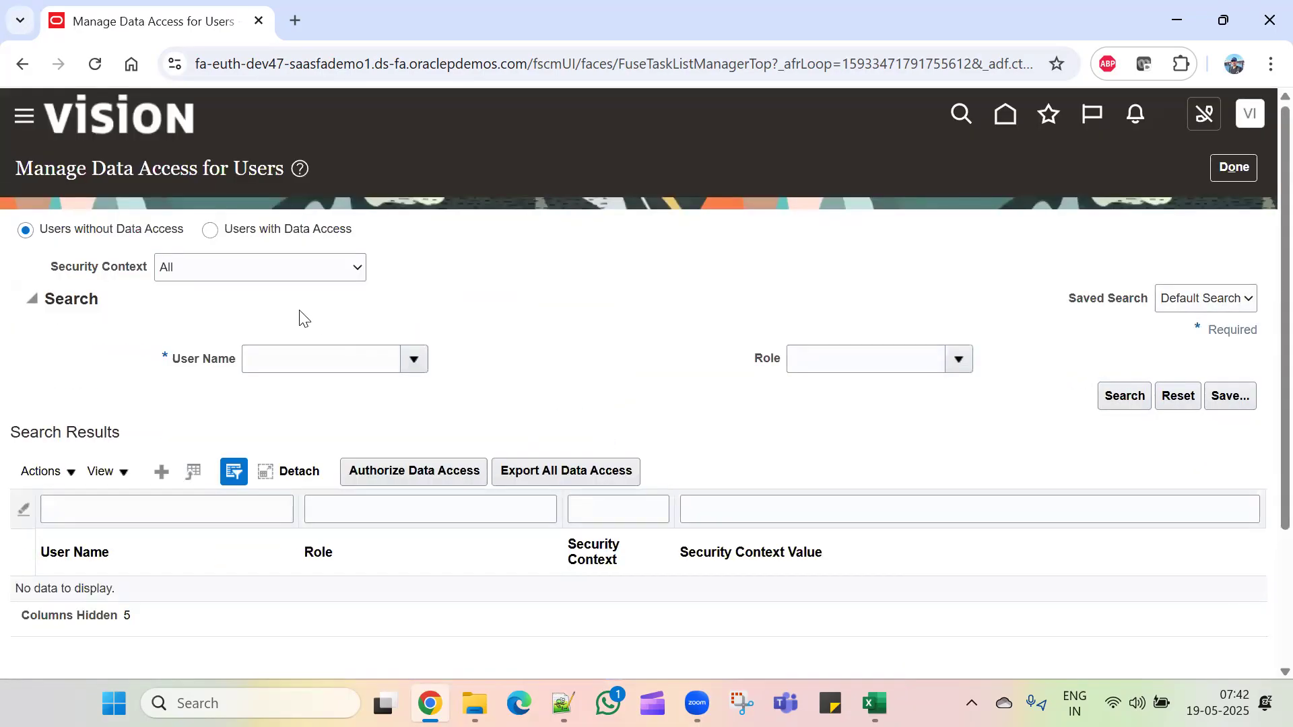
# Step: Grant the user General Accountant access via Data access set TCL_Primary Ledger
pyautogui.click(160, 472)
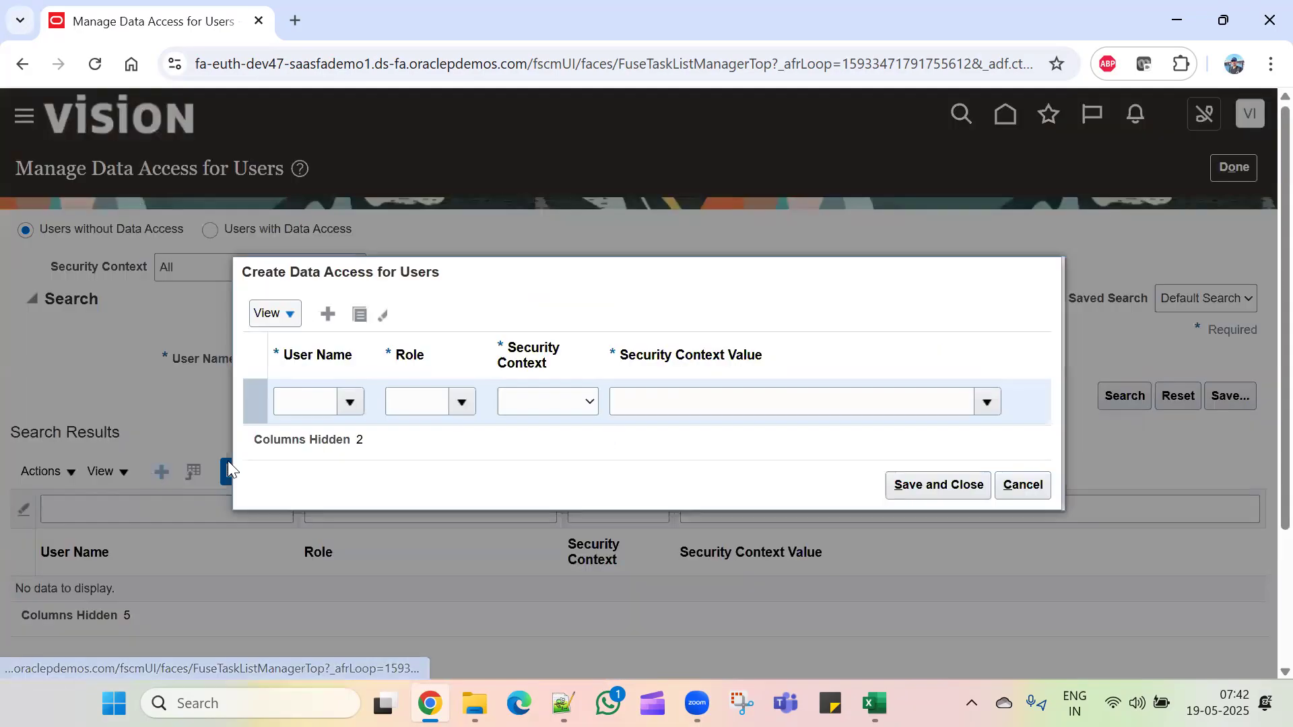
pyautogui.click(318, 398)
pyautogui.write('VIrat')
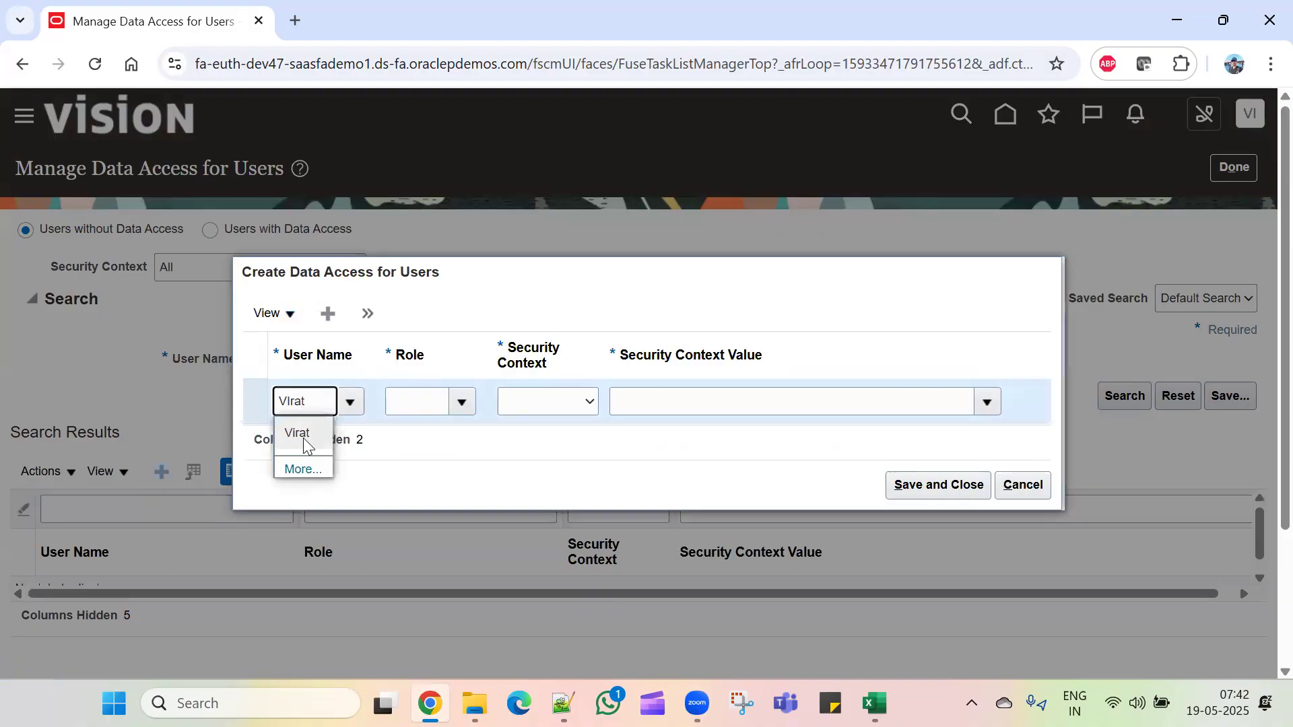
pyautogui.click(304, 436)
pyautogui.click(430, 394)
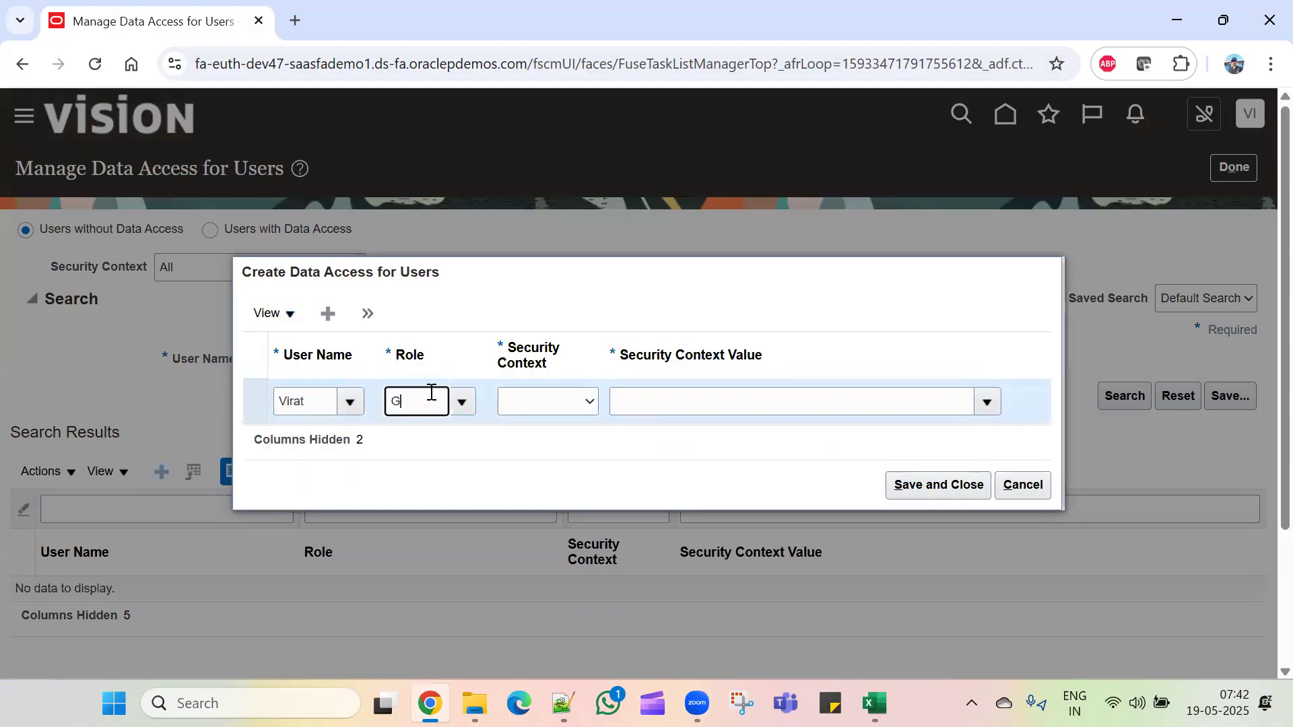
pyautogui.click(444, 437)
pyautogui.click(590, 402)
pyautogui.click(583, 454)
pyautogui.click(658, 407)
pyautogui.write('TCL')
pyautogui.click(636, 433)
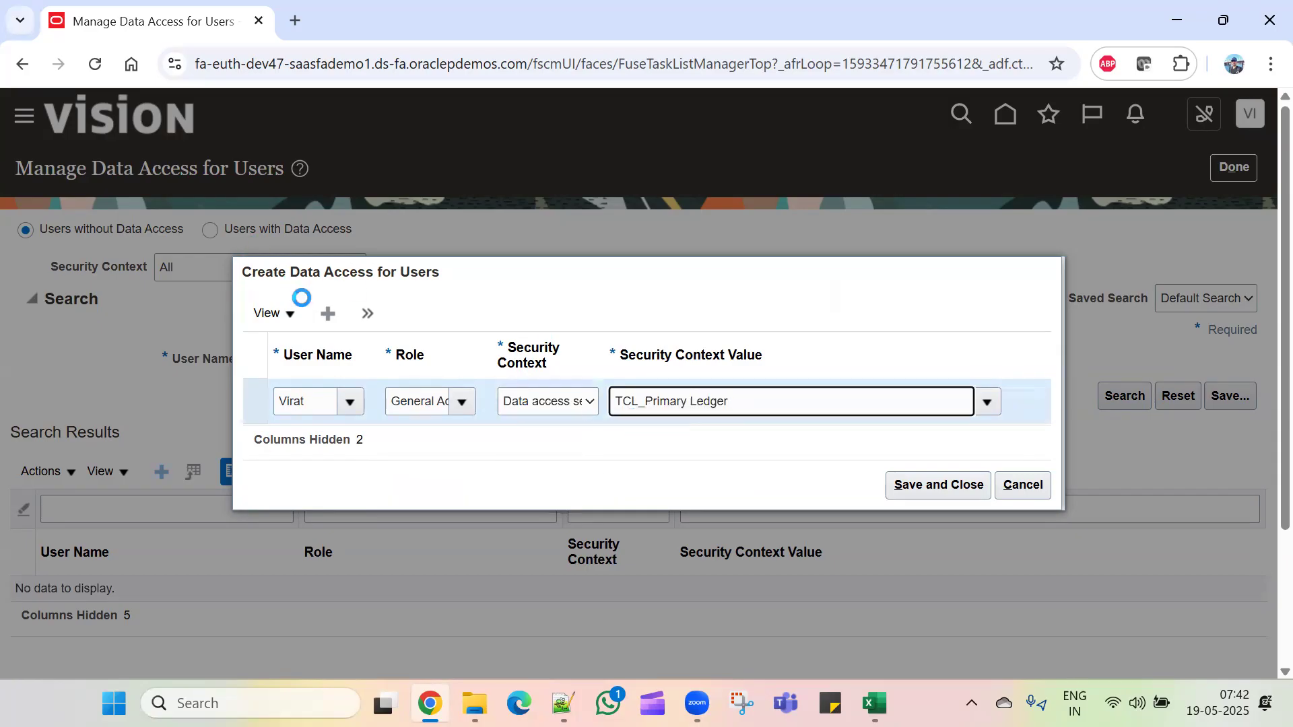
# Step: Duplicate the row for General Accounting Manager on TCL_Primary Ledger and save both grants
pyautogui.click(366, 314)
pyautogui.click(355, 348)
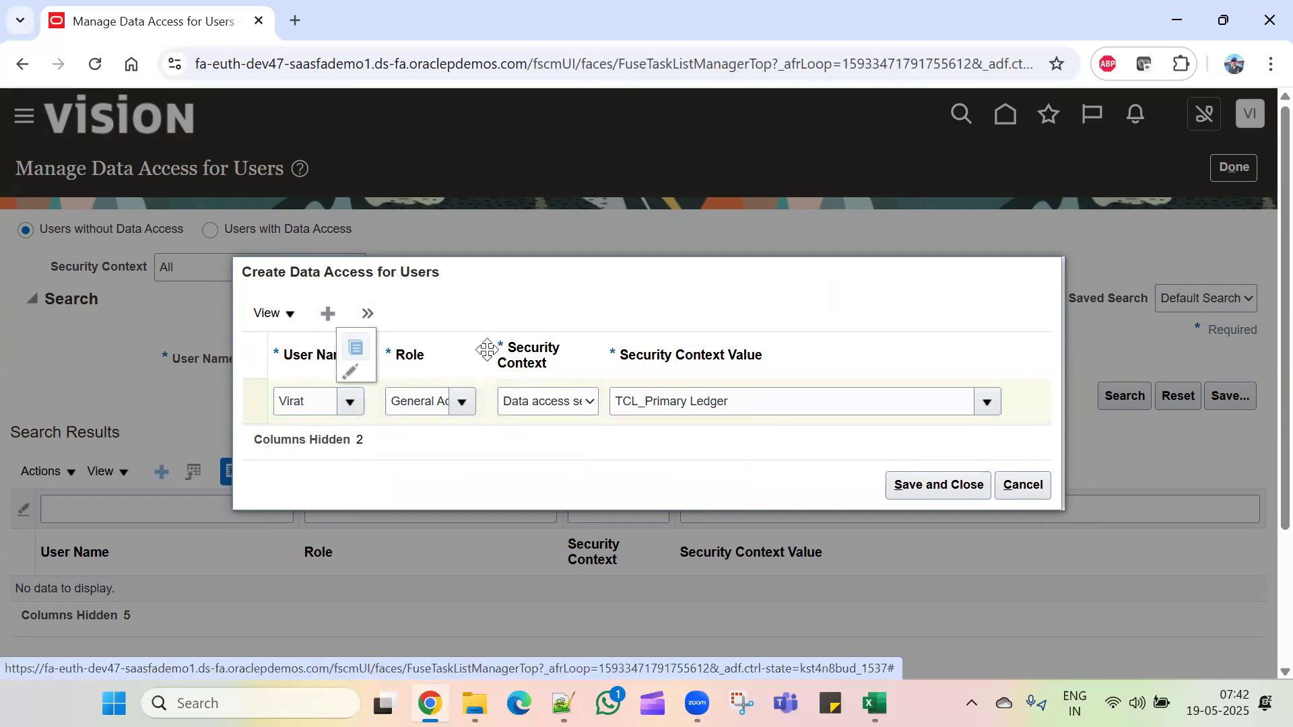
pyautogui.click(455, 380)
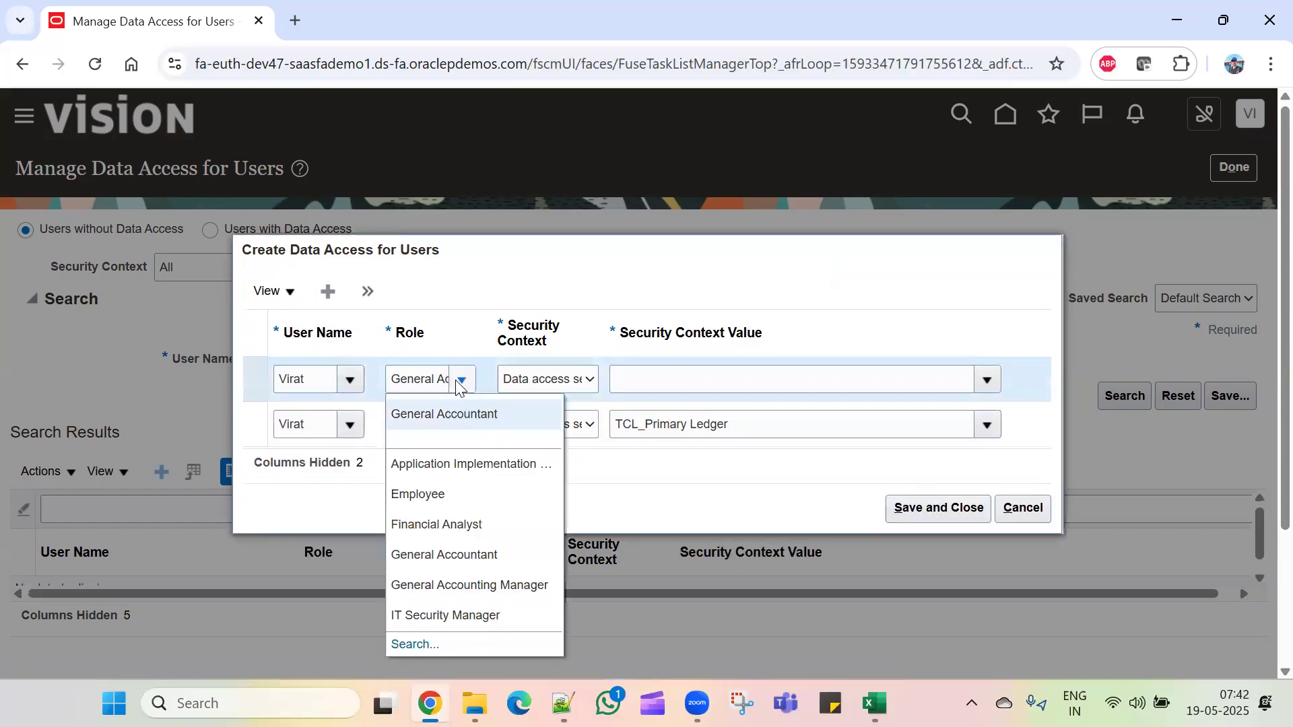
pyautogui.click(504, 583)
pyautogui.click(570, 384)
pyautogui.click(571, 431)
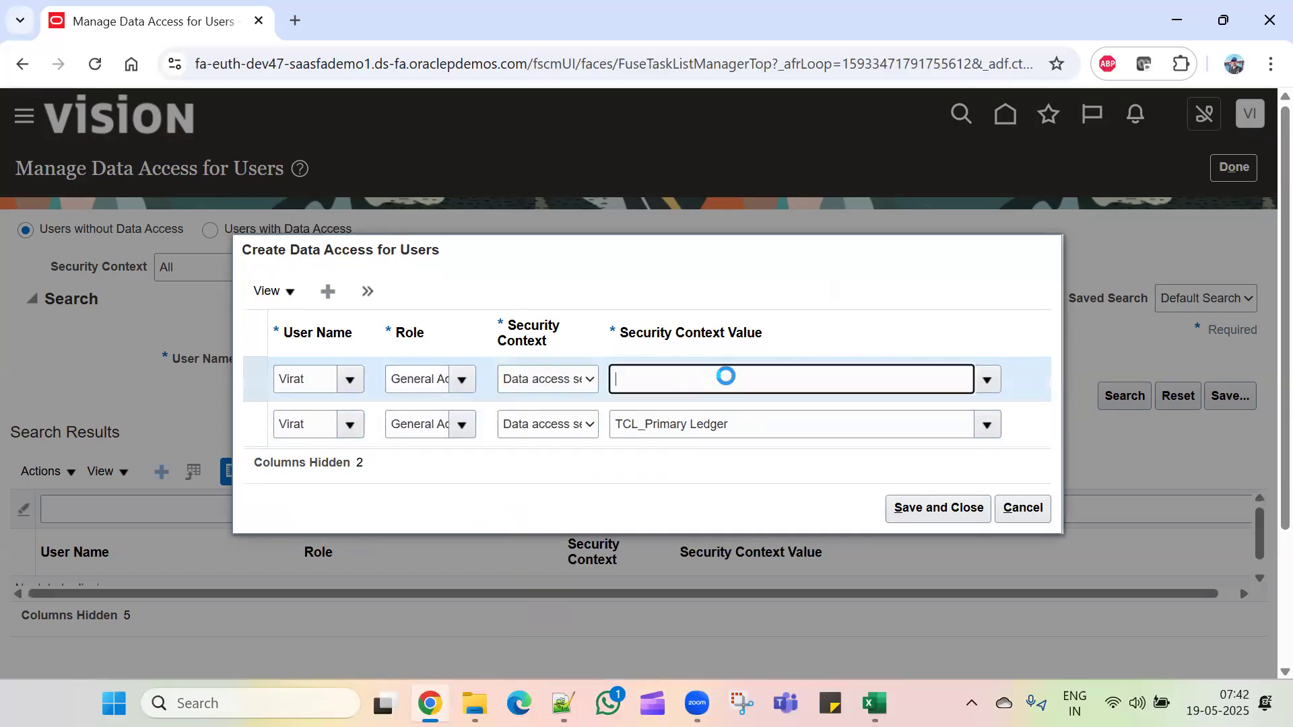
pyautogui.click(986, 379)
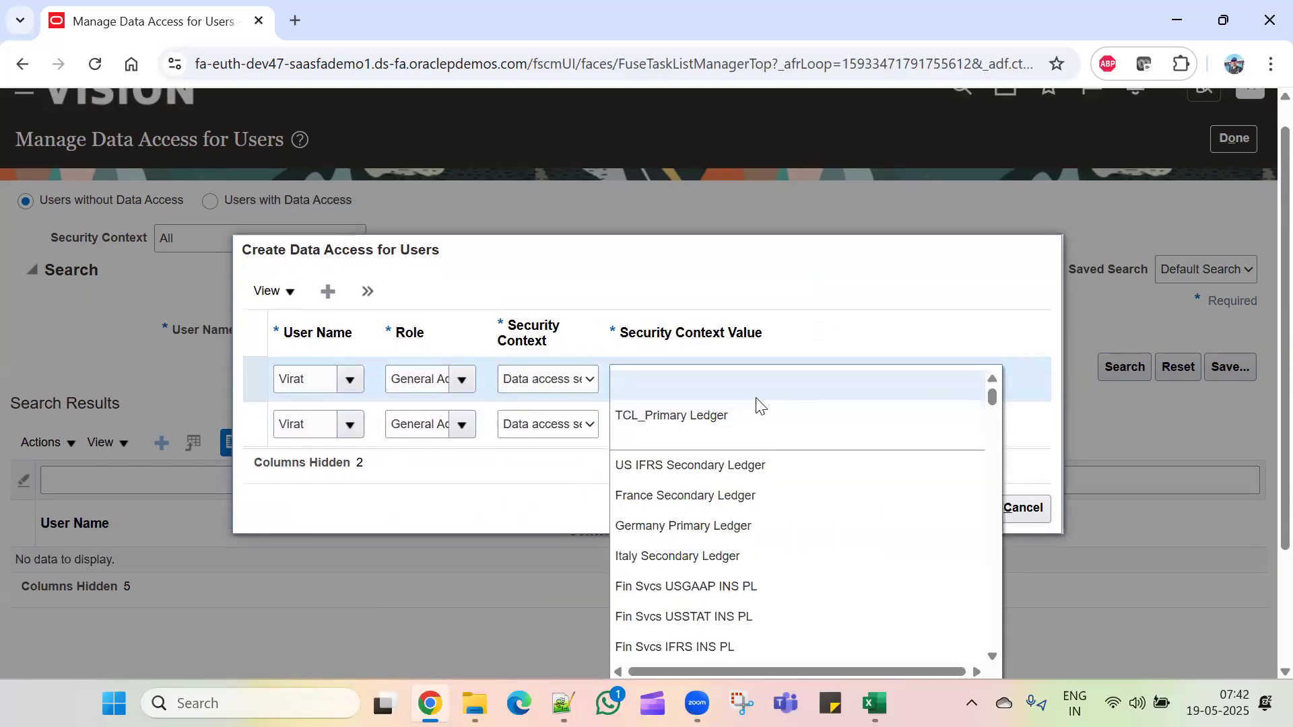
pyautogui.click(741, 414)
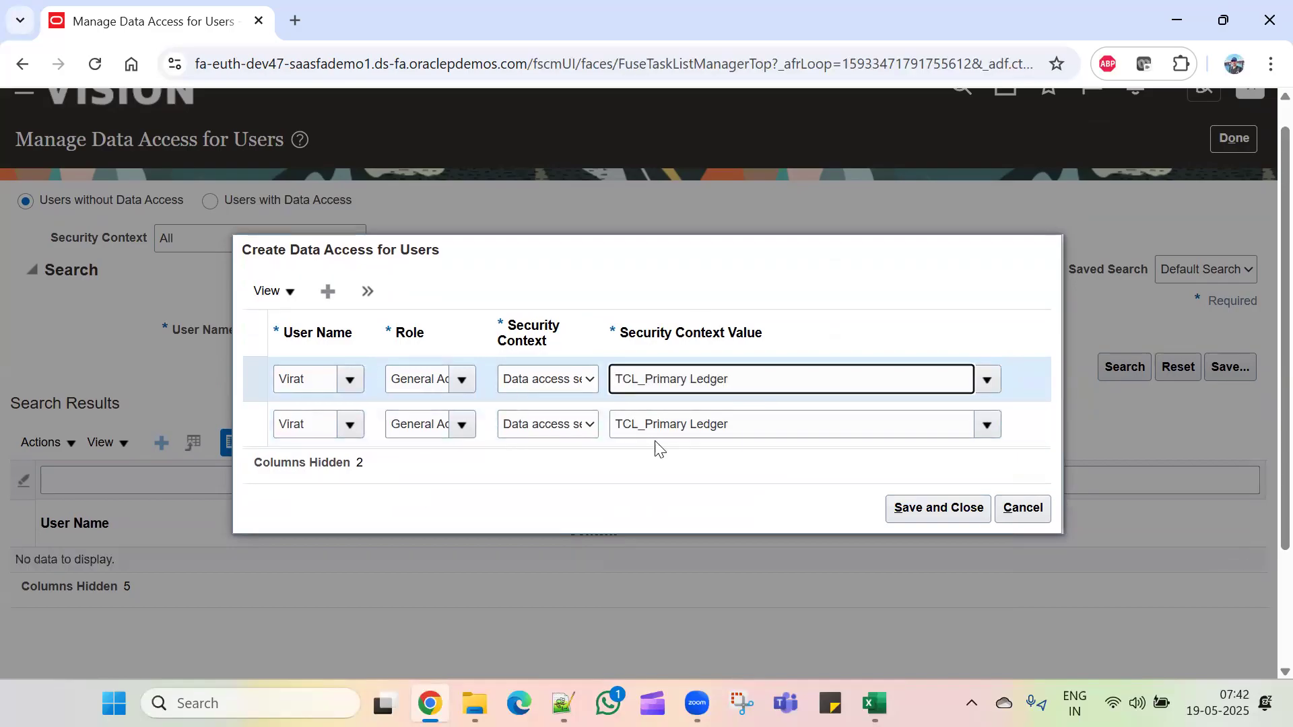
pyautogui.click(954, 513)
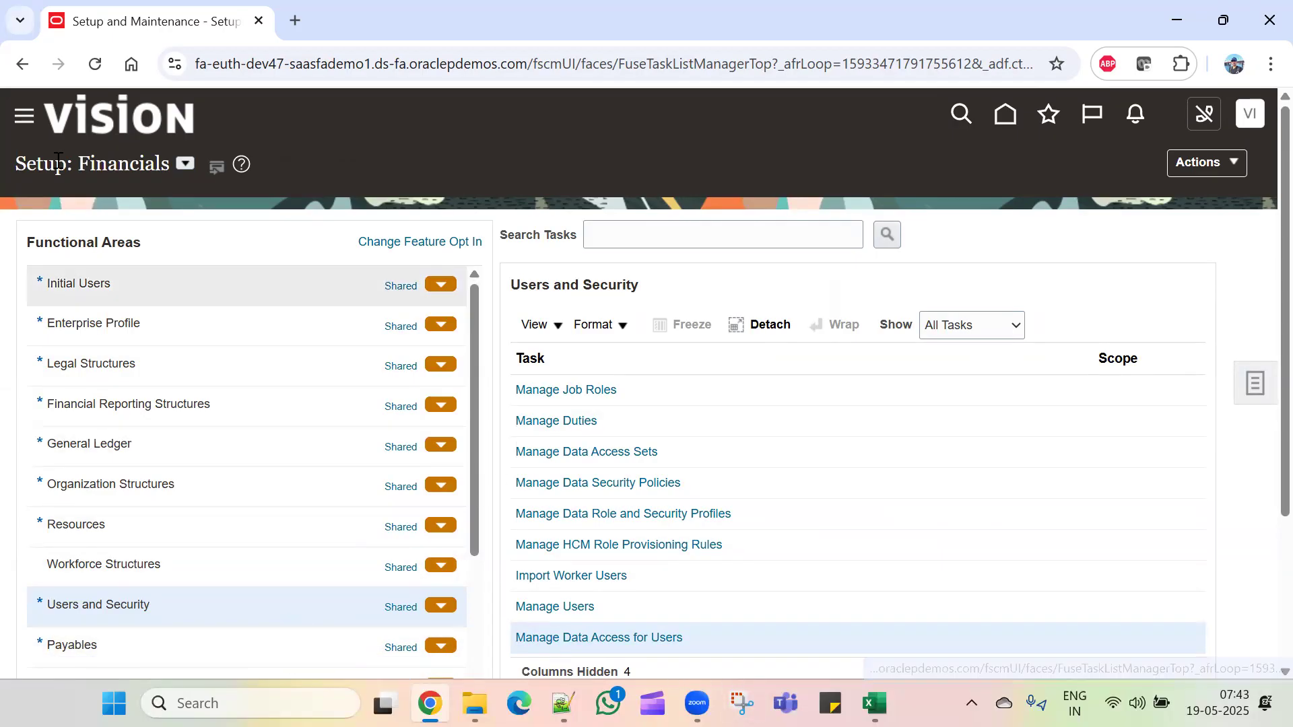
# Step: Submit Run User and Roles Synchronization Process from Initial Users, then go home
pyautogui.click(120, 290)
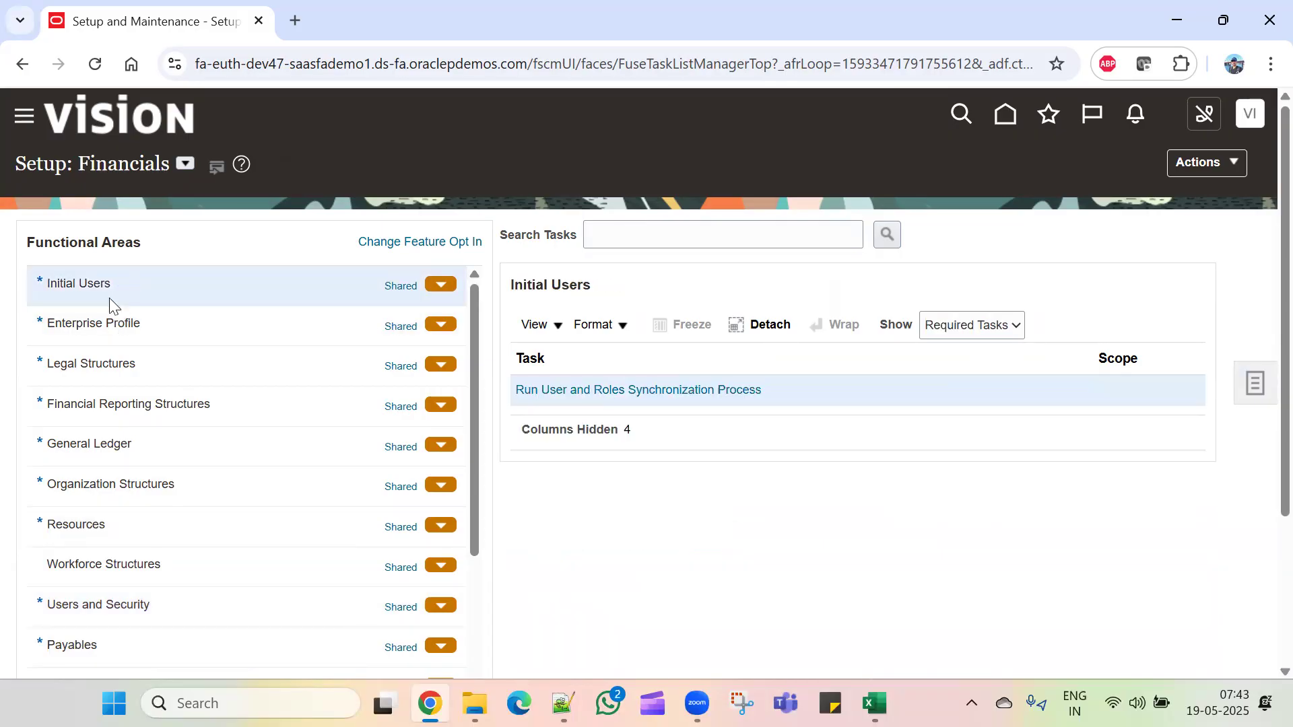
pyautogui.click(637, 392)
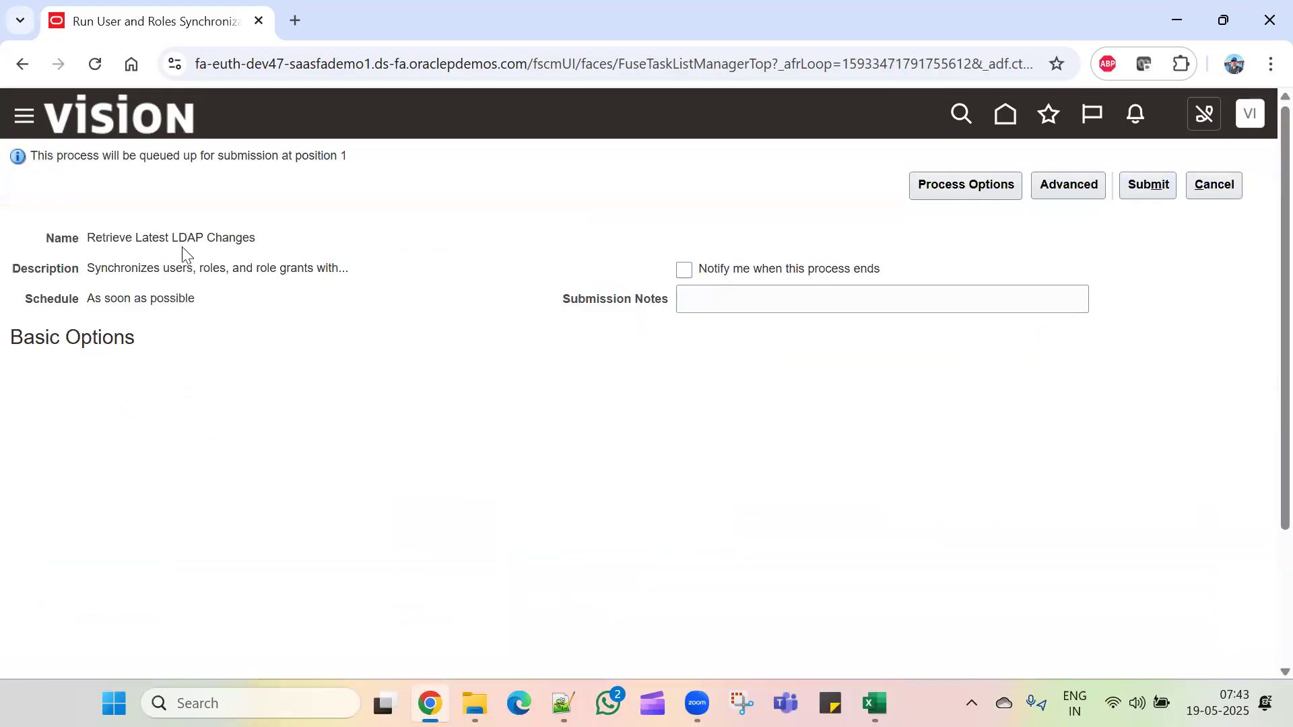
pyautogui.click(1144, 186)
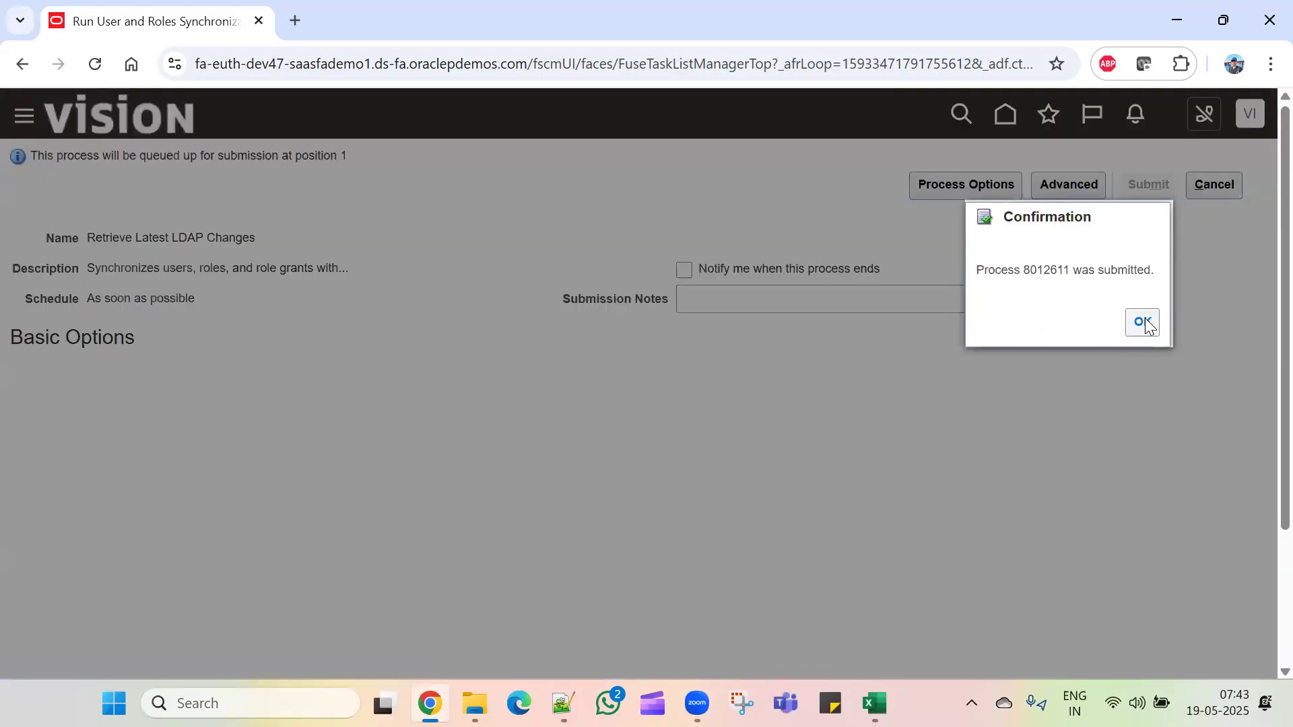
pyautogui.click(1143, 323)
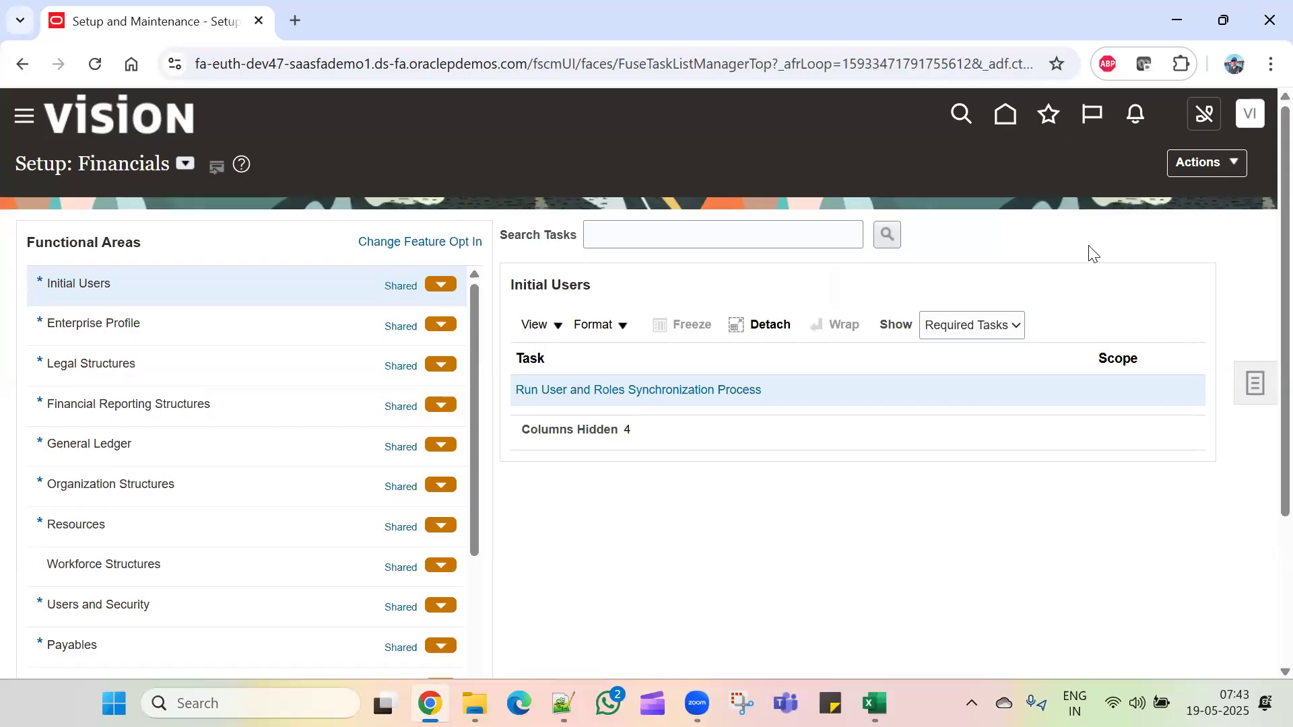
pyautogui.click(1003, 111)
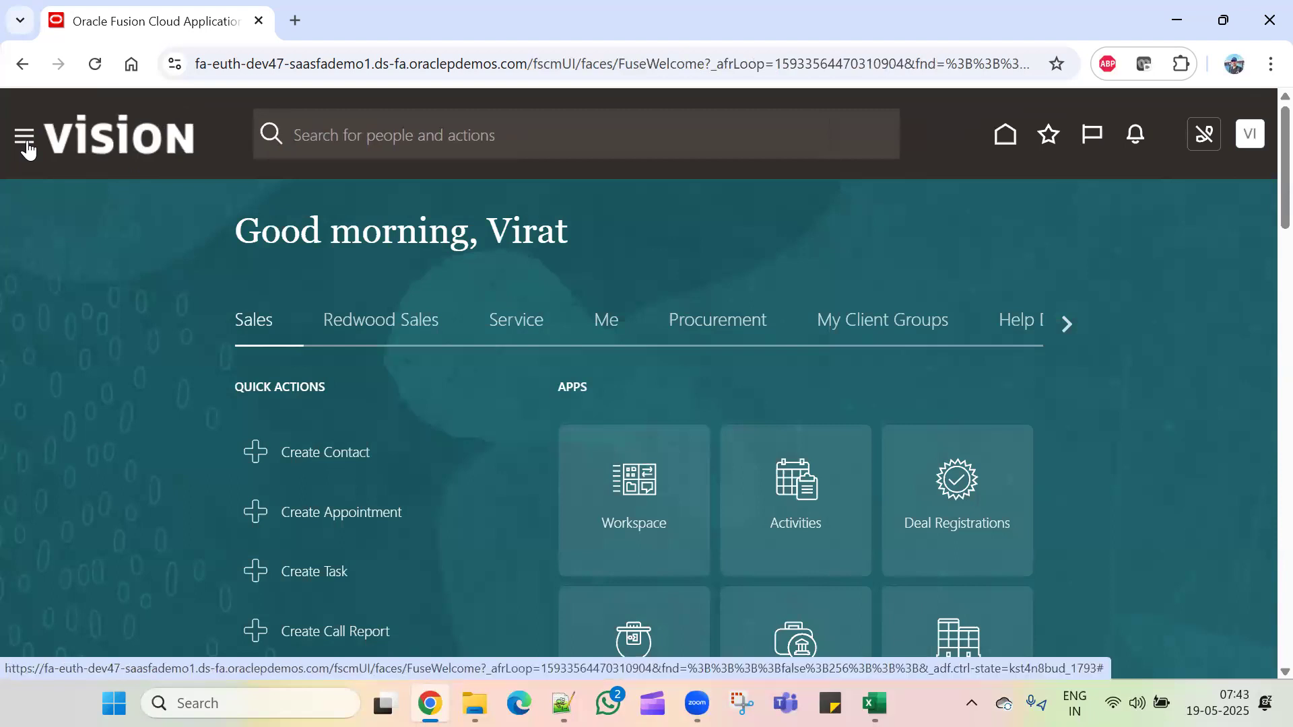
# Step: Open Tools > Scheduled Processes and refresh to see Retrieve Latest LDAP Changes running
pyautogui.click(27, 149)
pyautogui.scroll(-10, 128, 535)
pyautogui.scroll(-4, 128, 545)
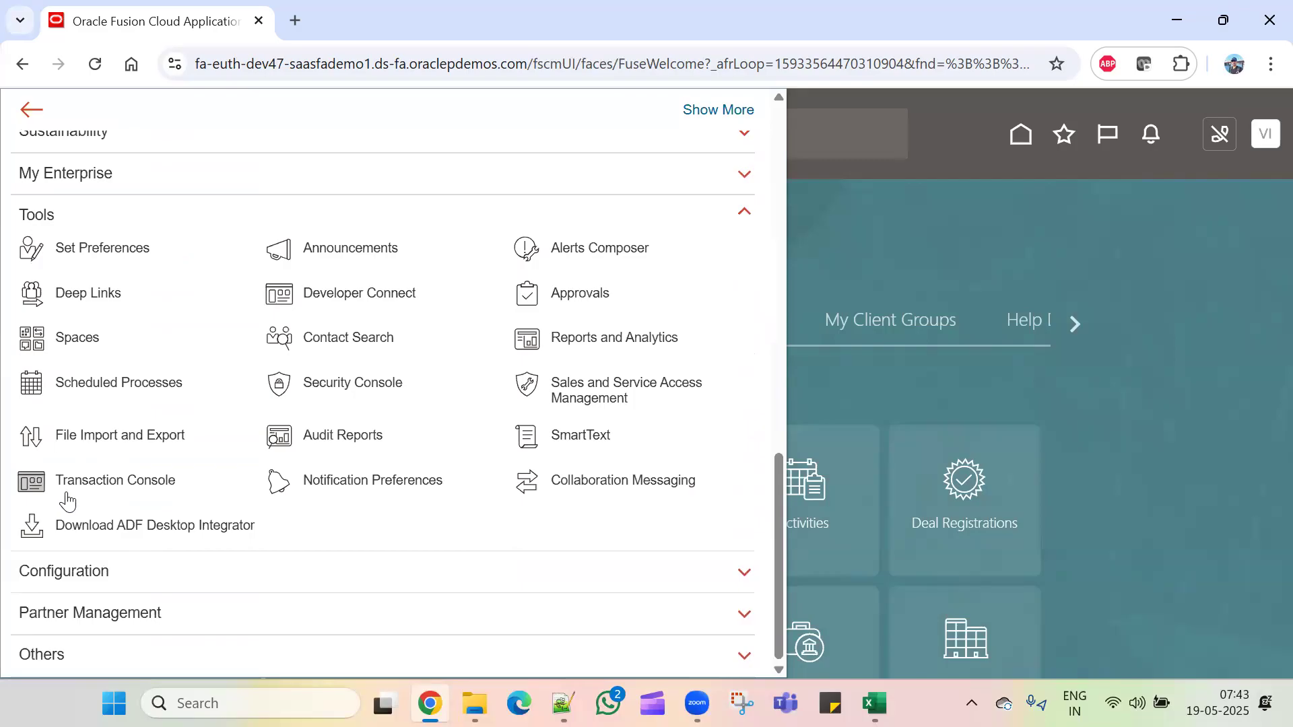
pyautogui.click(84, 385)
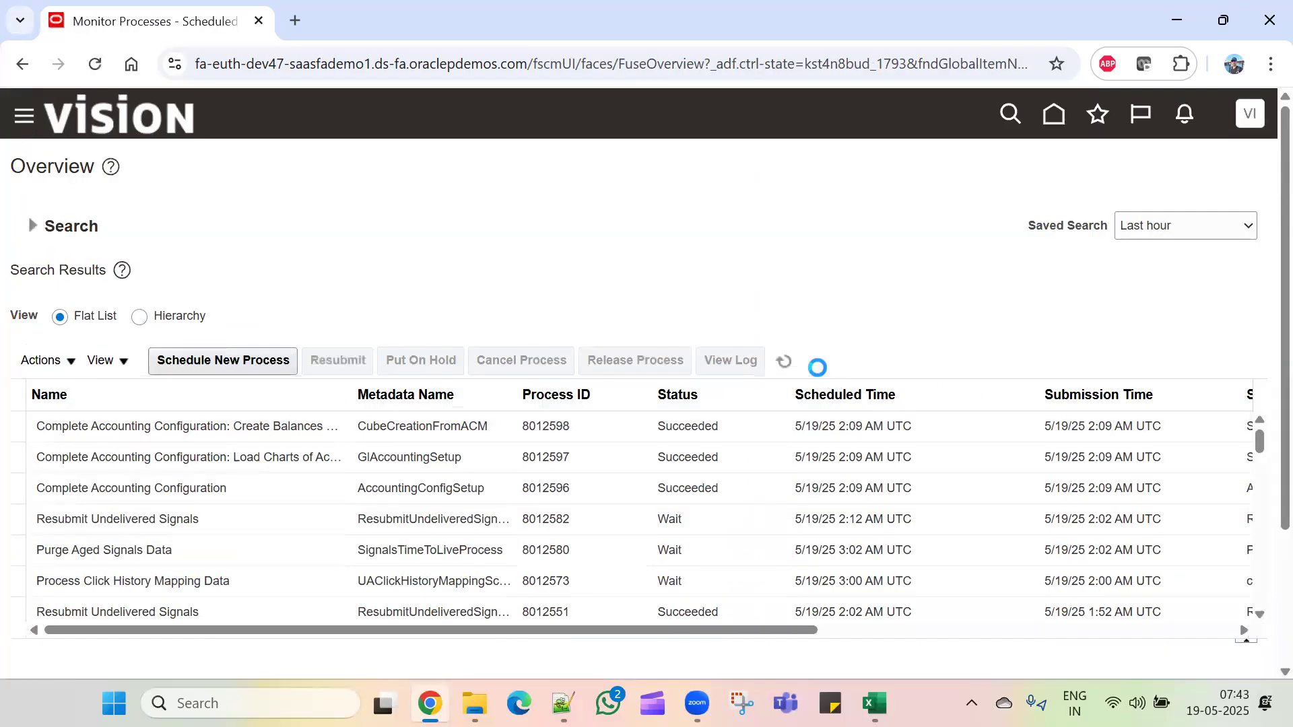
pyautogui.click(787, 365)
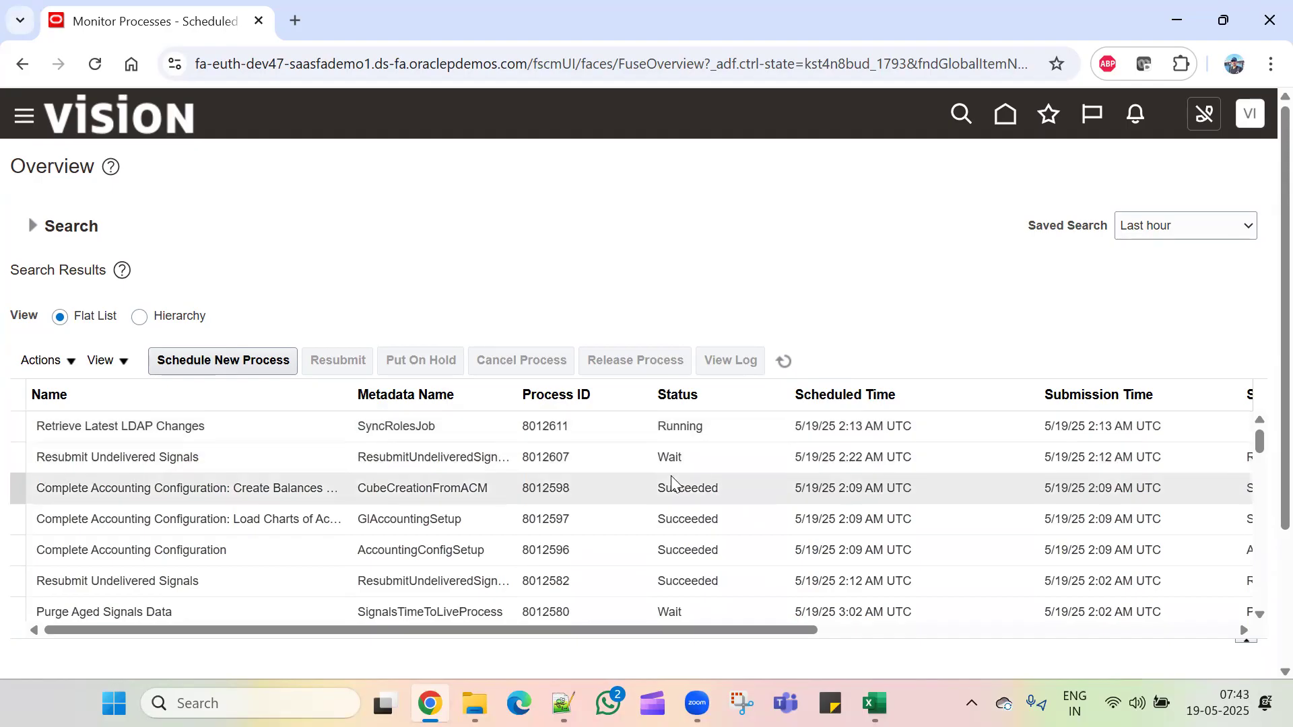
pyautogui.click(783, 361)
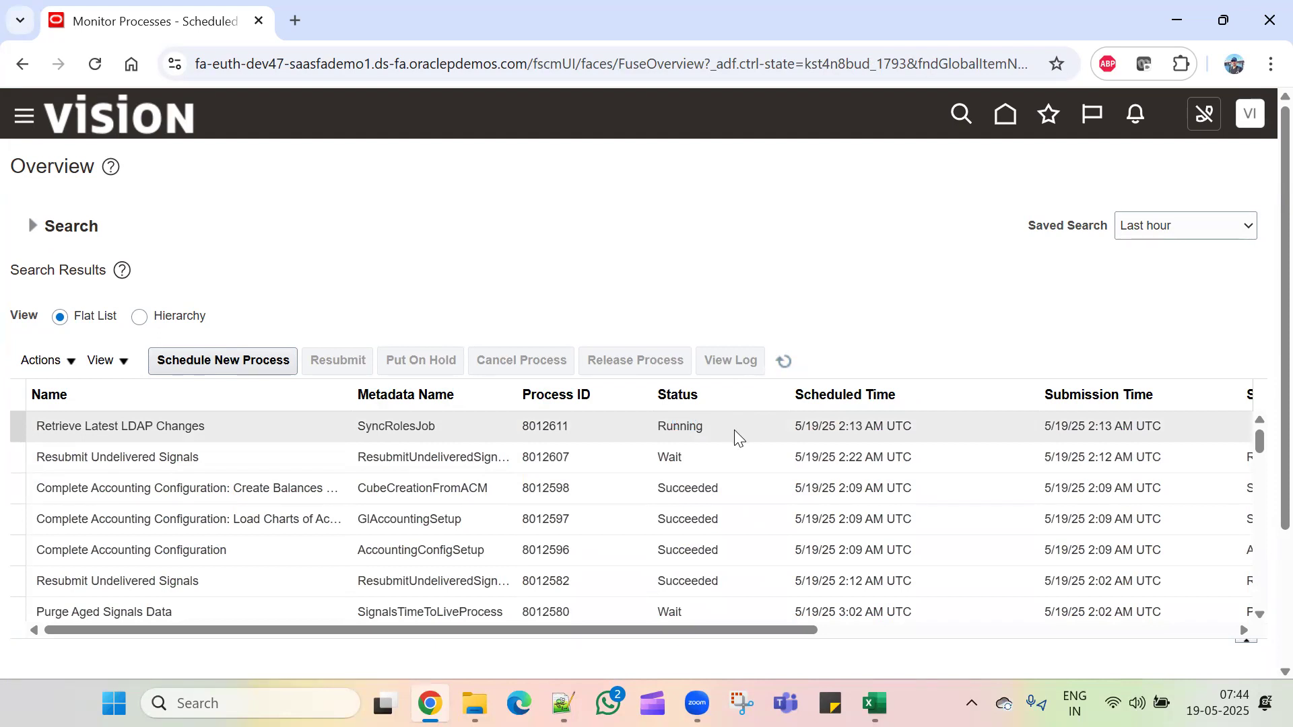
pyautogui.click(780, 361)
# Step: Sign out of Oracle Fusion and confirm
pyautogui.click(1256, 118)
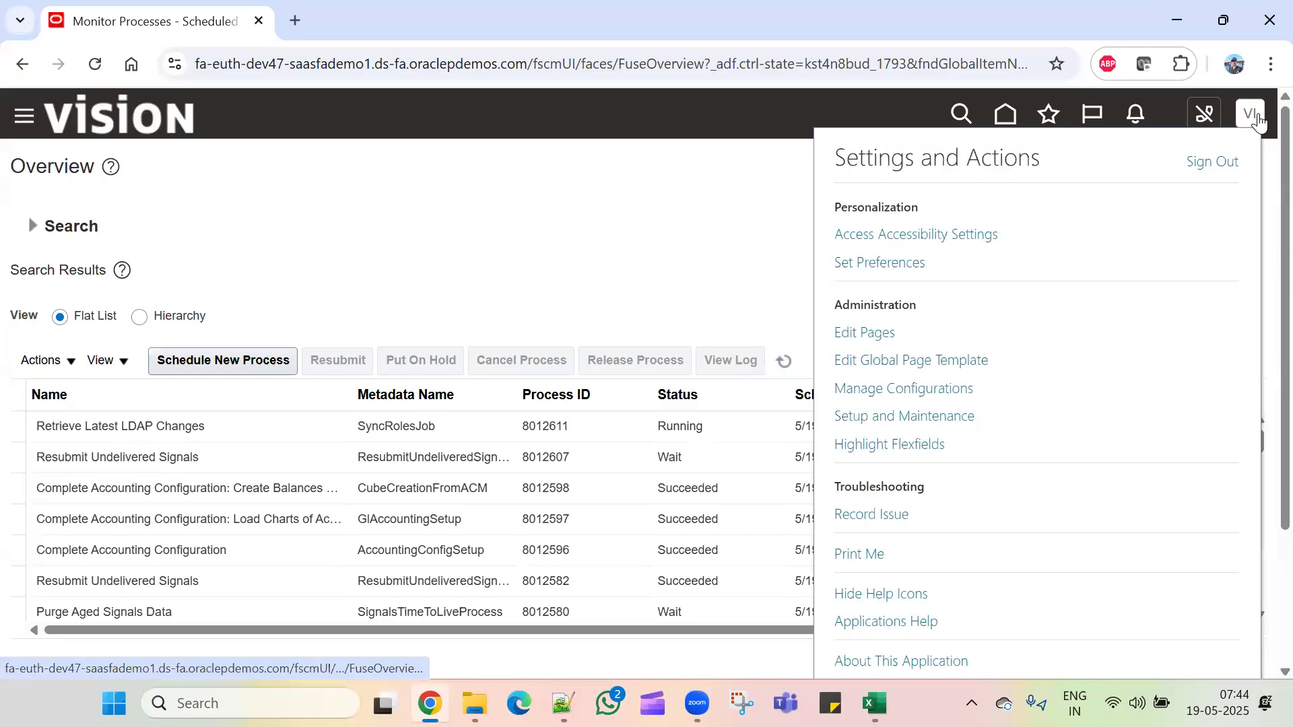
pyautogui.click(1220, 162)
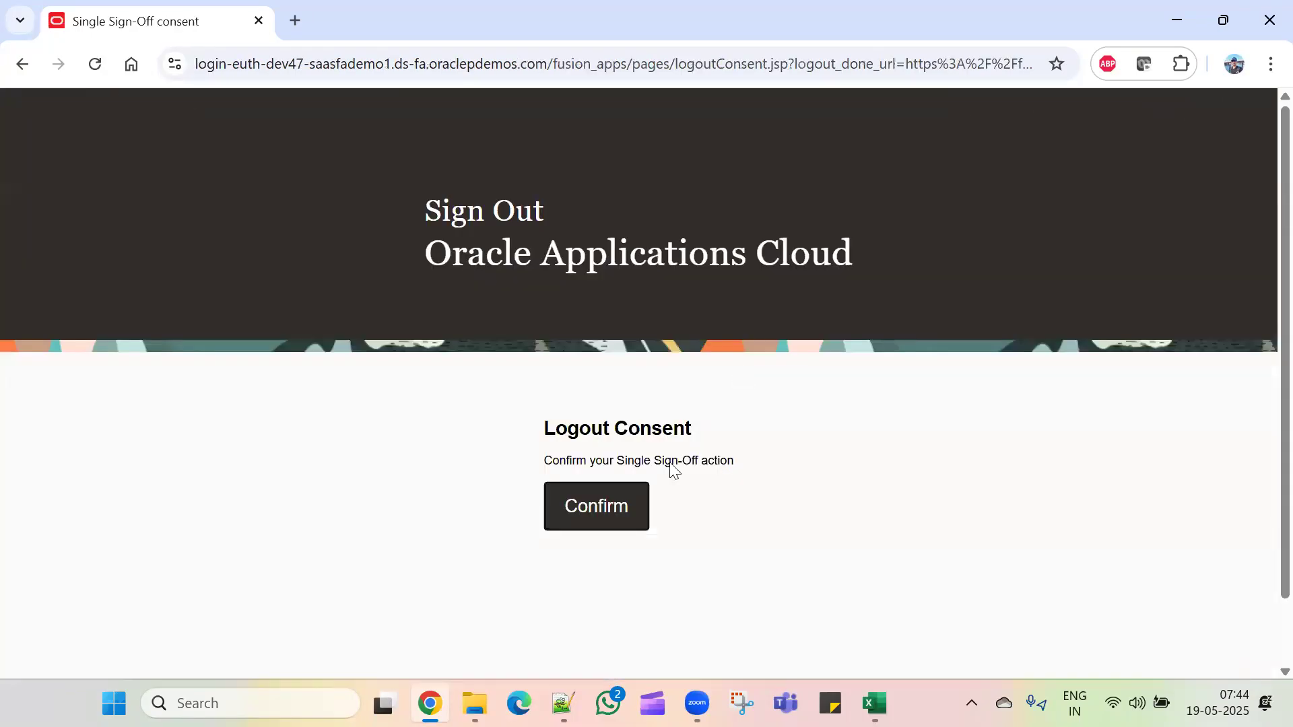
pyautogui.click(580, 508)
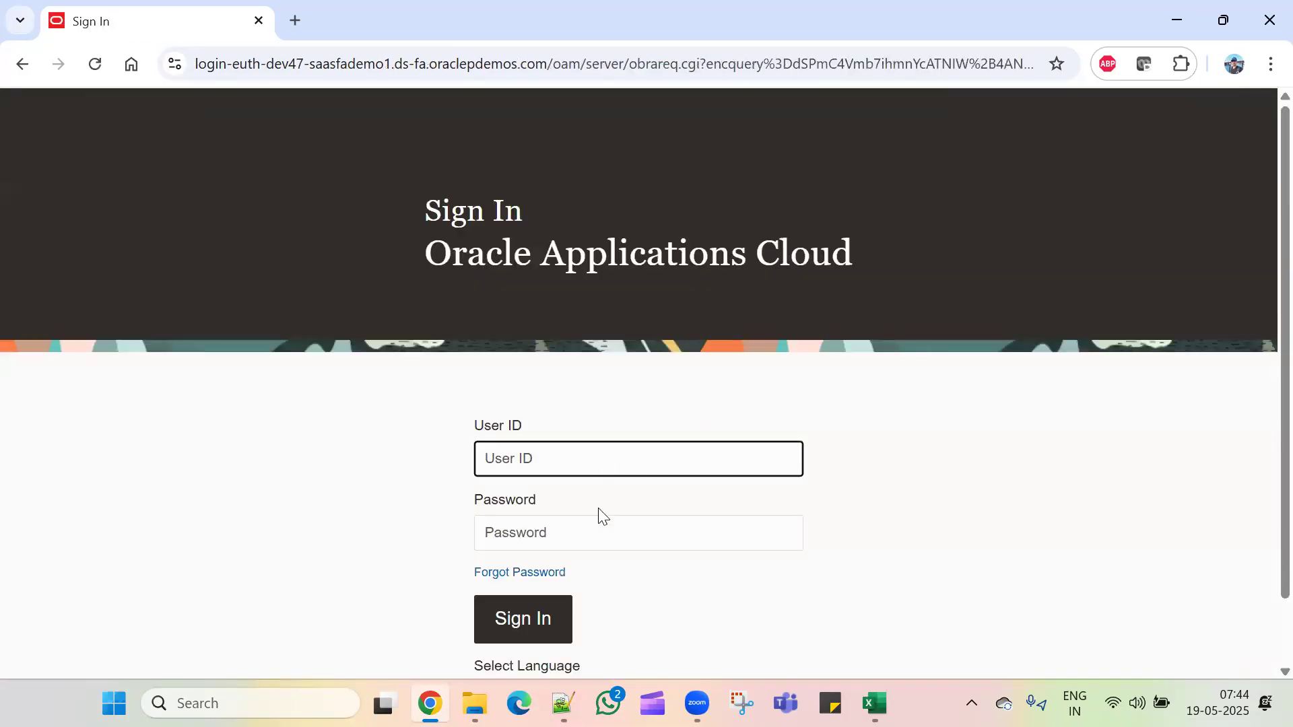
# Step: Sign back in with the new user's ID and password
pyautogui.write('Virat')
pyautogui.press('Tab')
pyautogui.write('*')
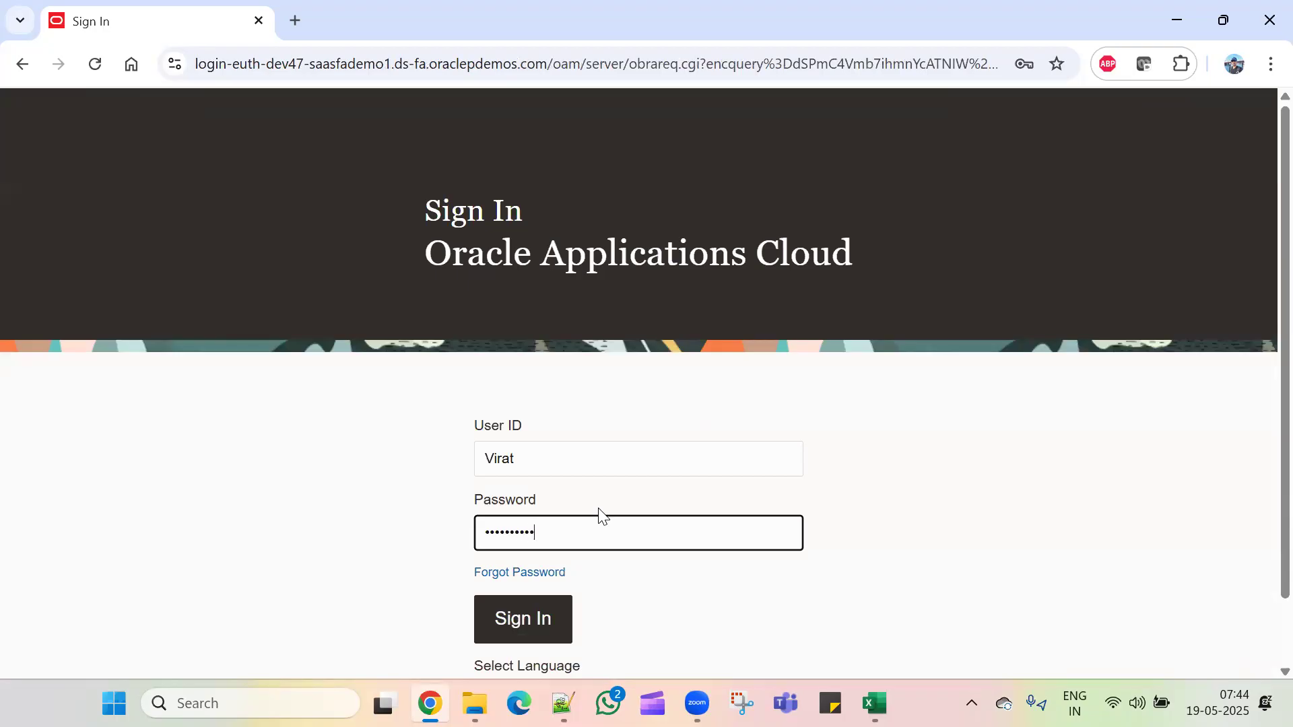
pyautogui.press('Return')
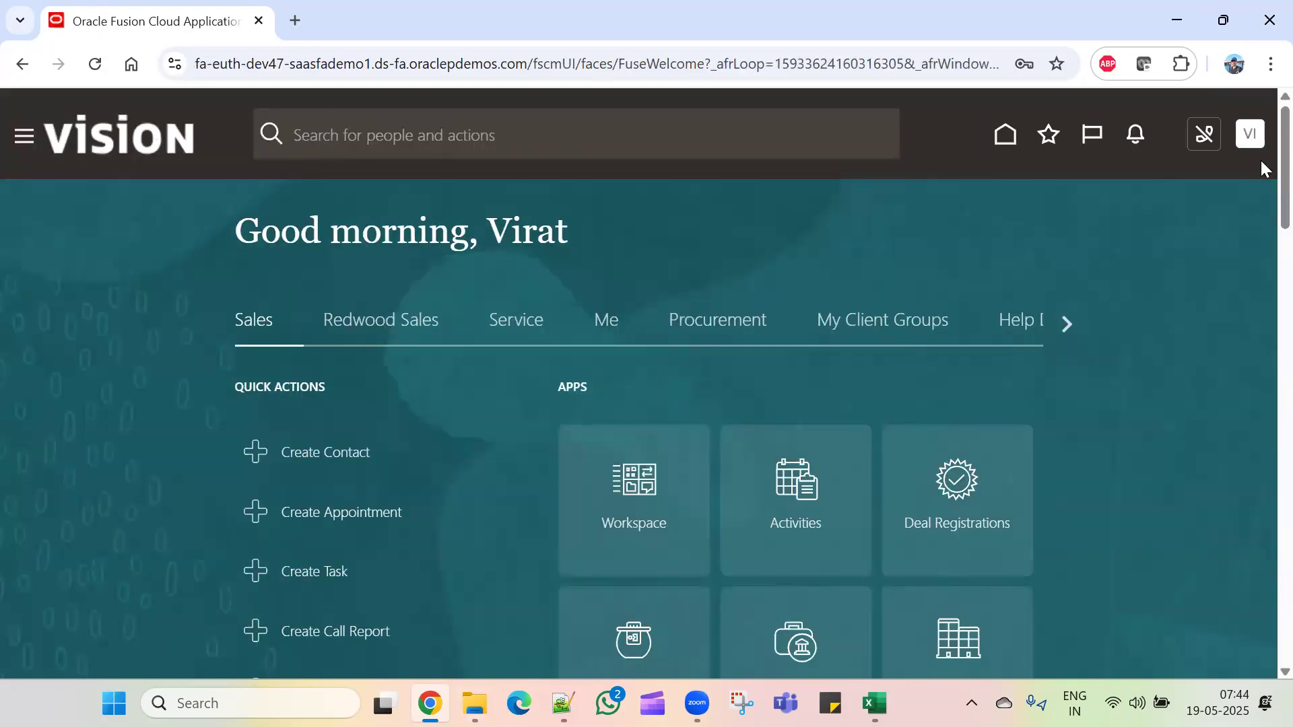
# Step: Switch the home page to the General Accounting section and open Period Close
pyautogui.click(1068, 326)
pyautogui.click(1068, 326)
pyautogui.click(1066, 324)
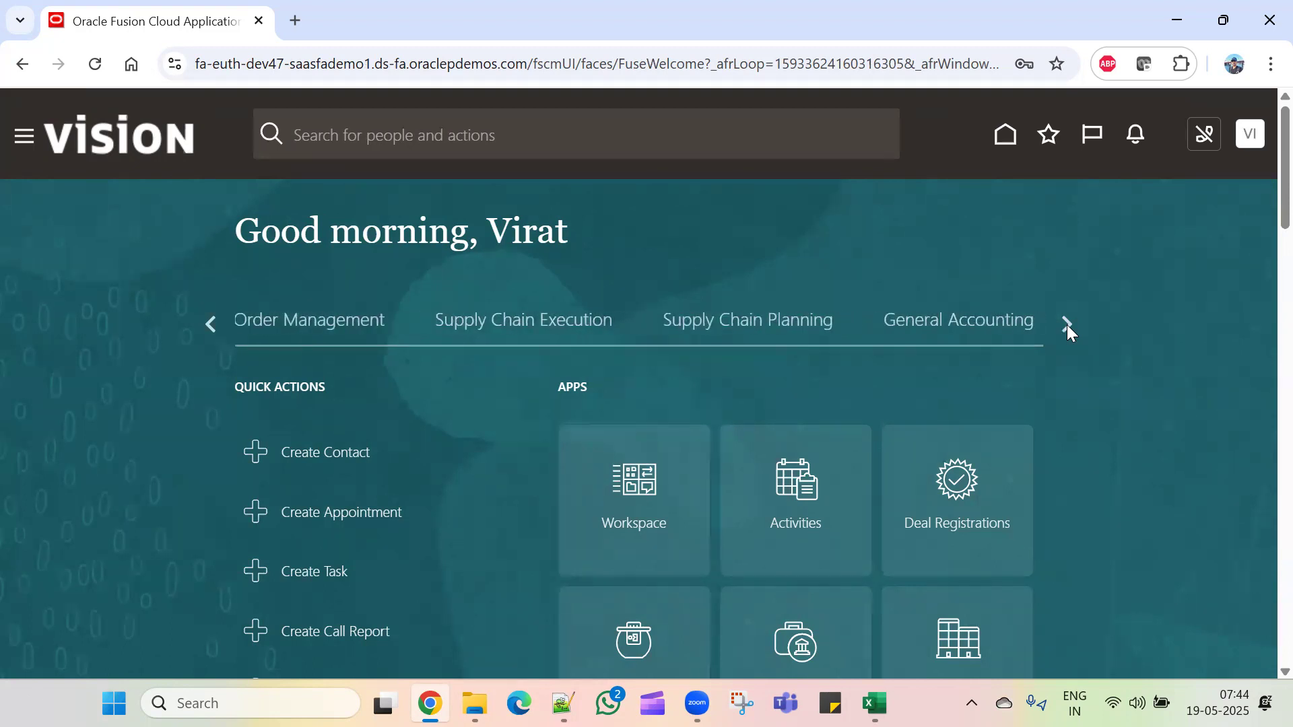
pyautogui.click(972, 330)
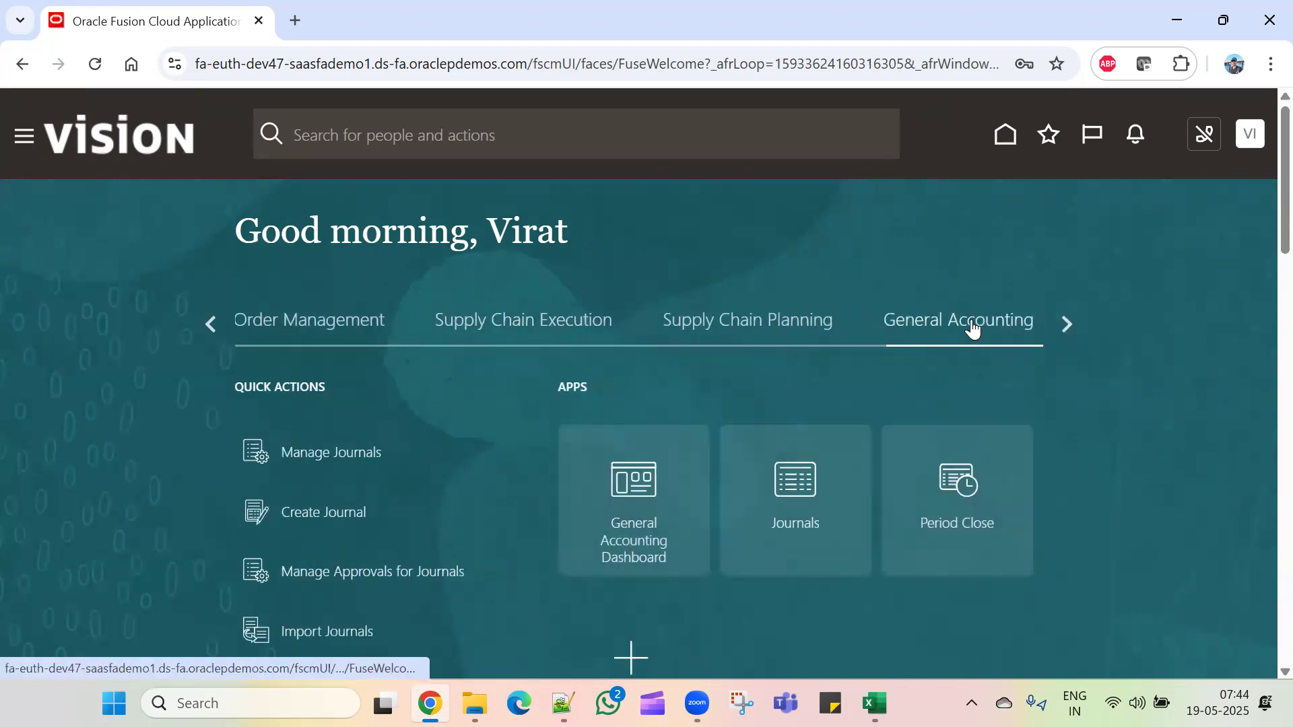
pyautogui.click(950, 484)
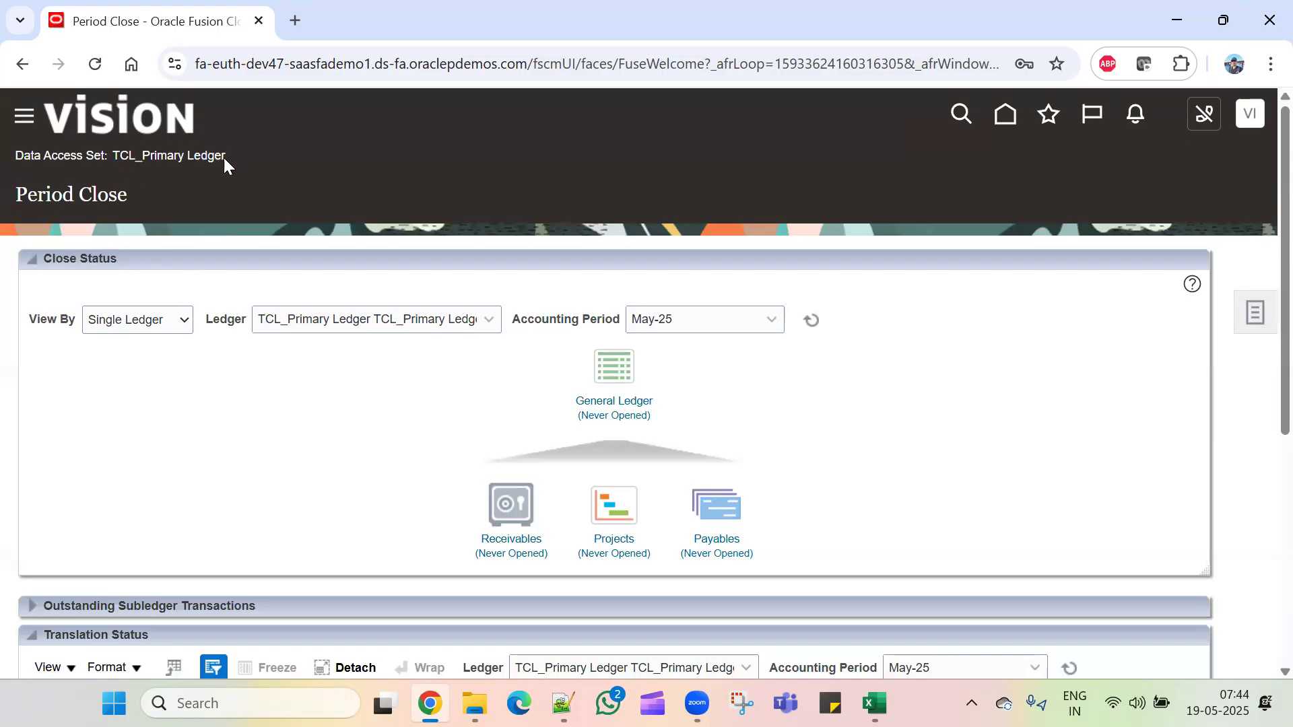
# Step: Open Jan-24 as the first General Ledger period, confirm the warning, and refresh
pyautogui.moveTo(204, 156); pyautogui.dragTo(117, 151)
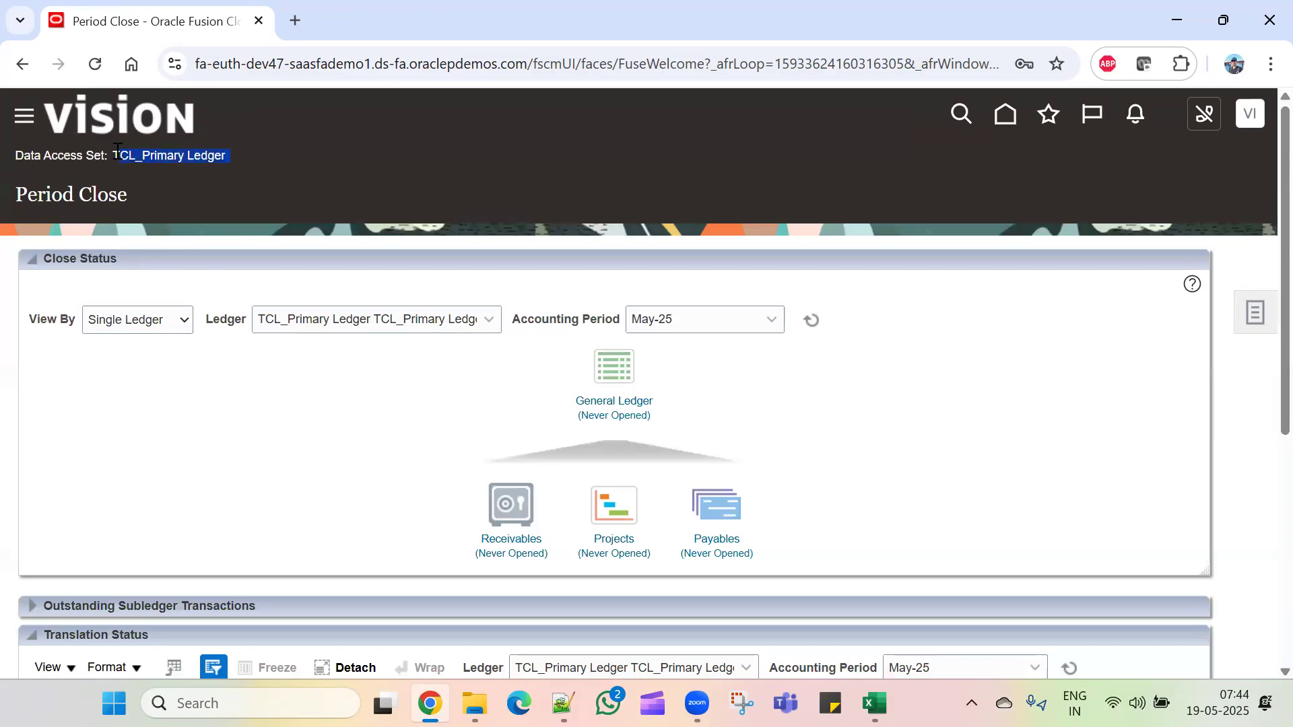
pyautogui.click(605, 402)
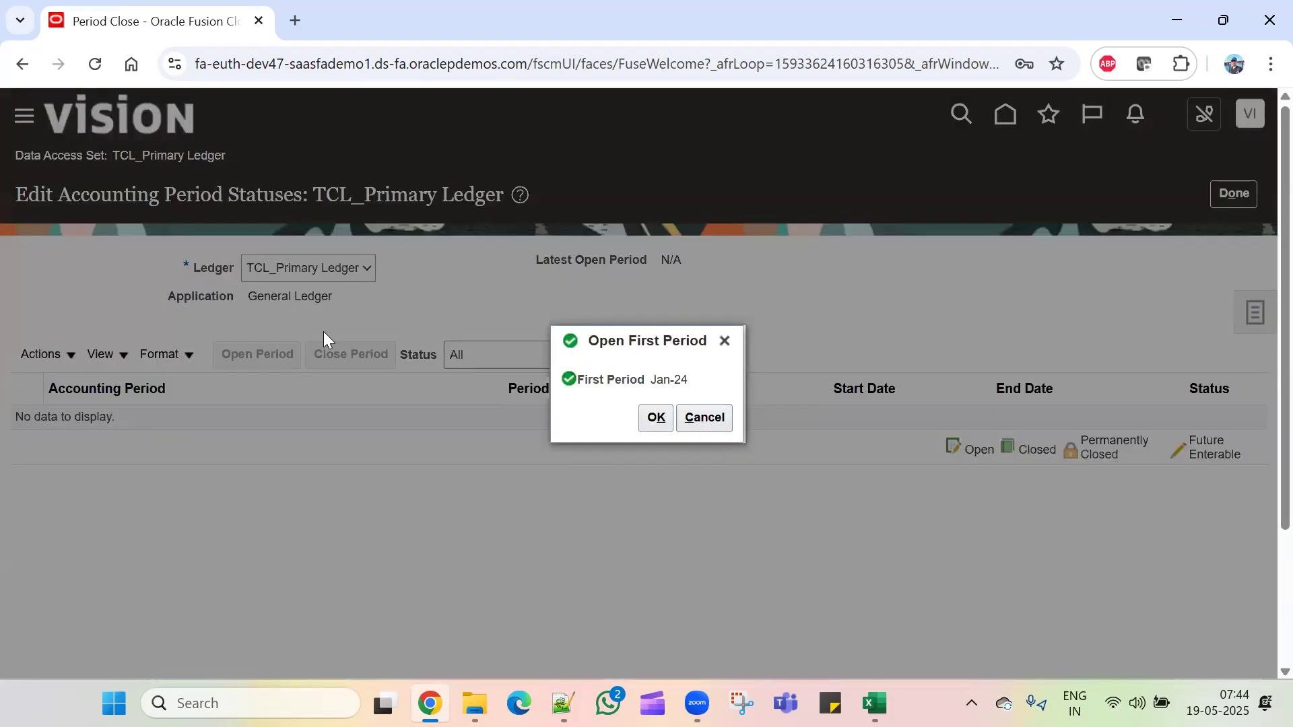
pyautogui.click(657, 418)
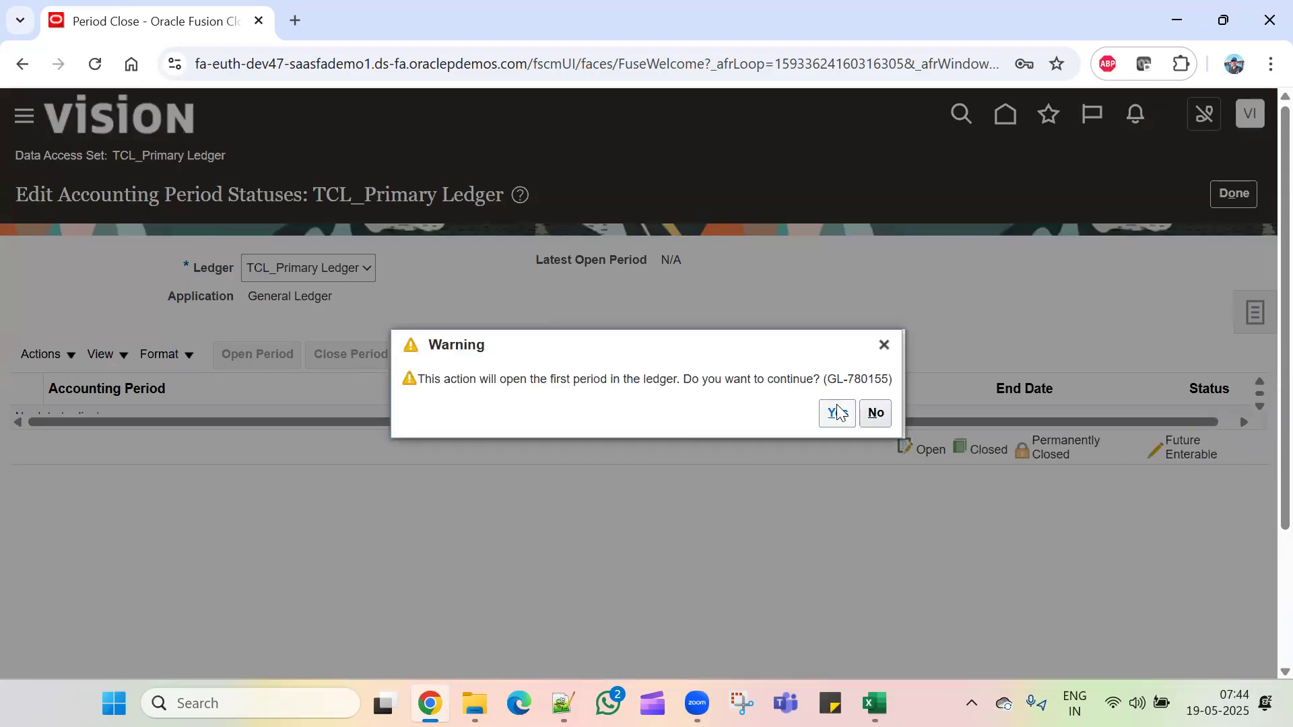
pyautogui.click(837, 412)
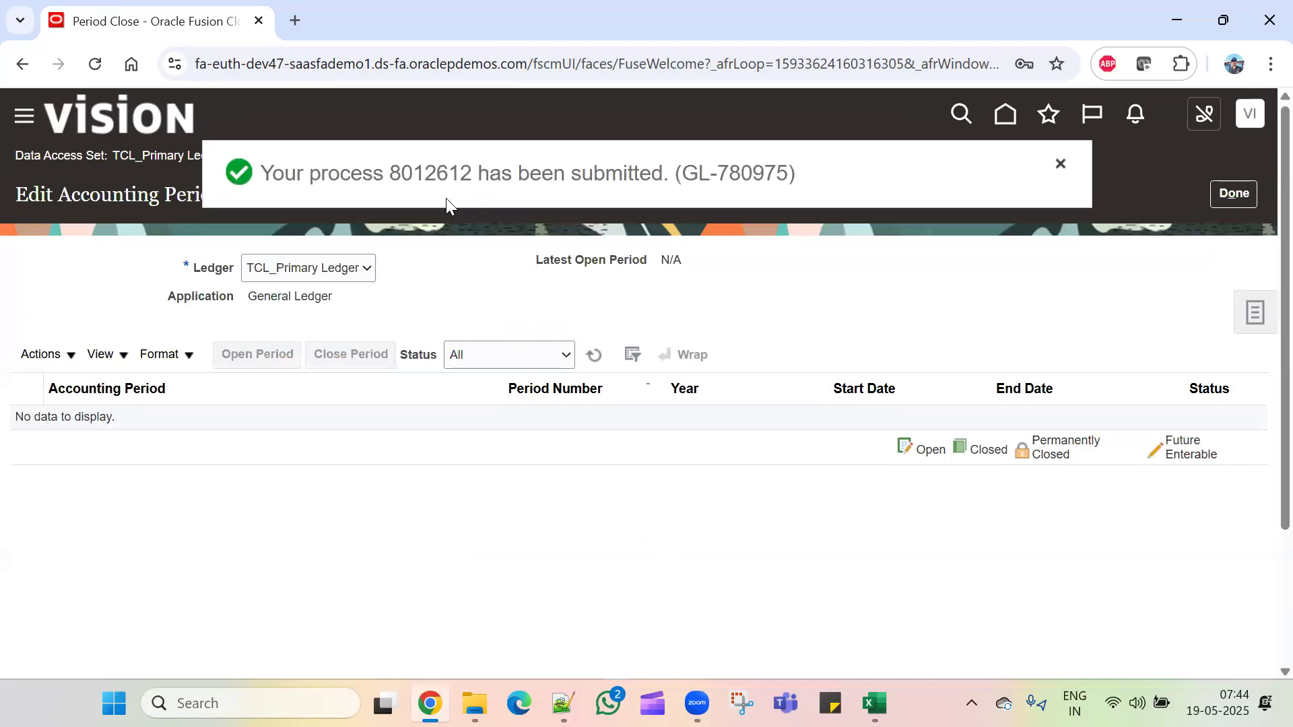
pyautogui.click(593, 356)
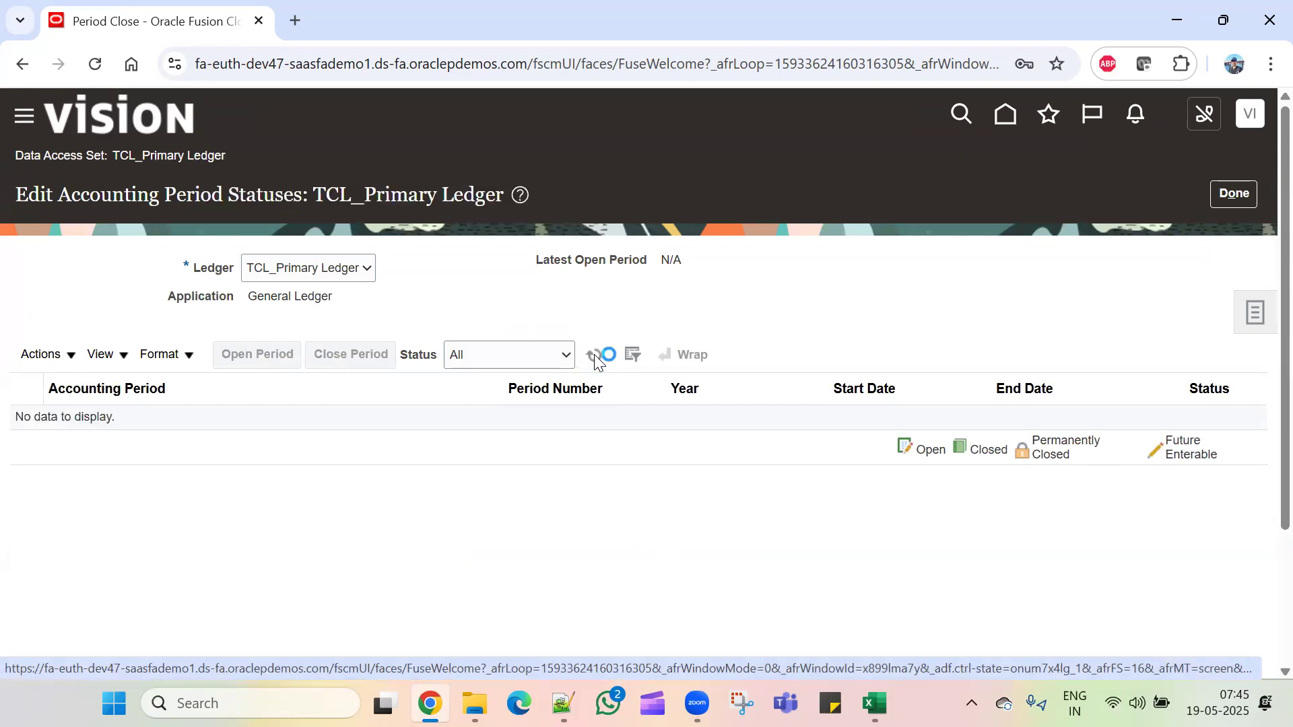
# Step: Open all GL periods up to target period May-25, refresh, then return home
pyautogui.click(66, 363)
pyautogui.click(78, 445)
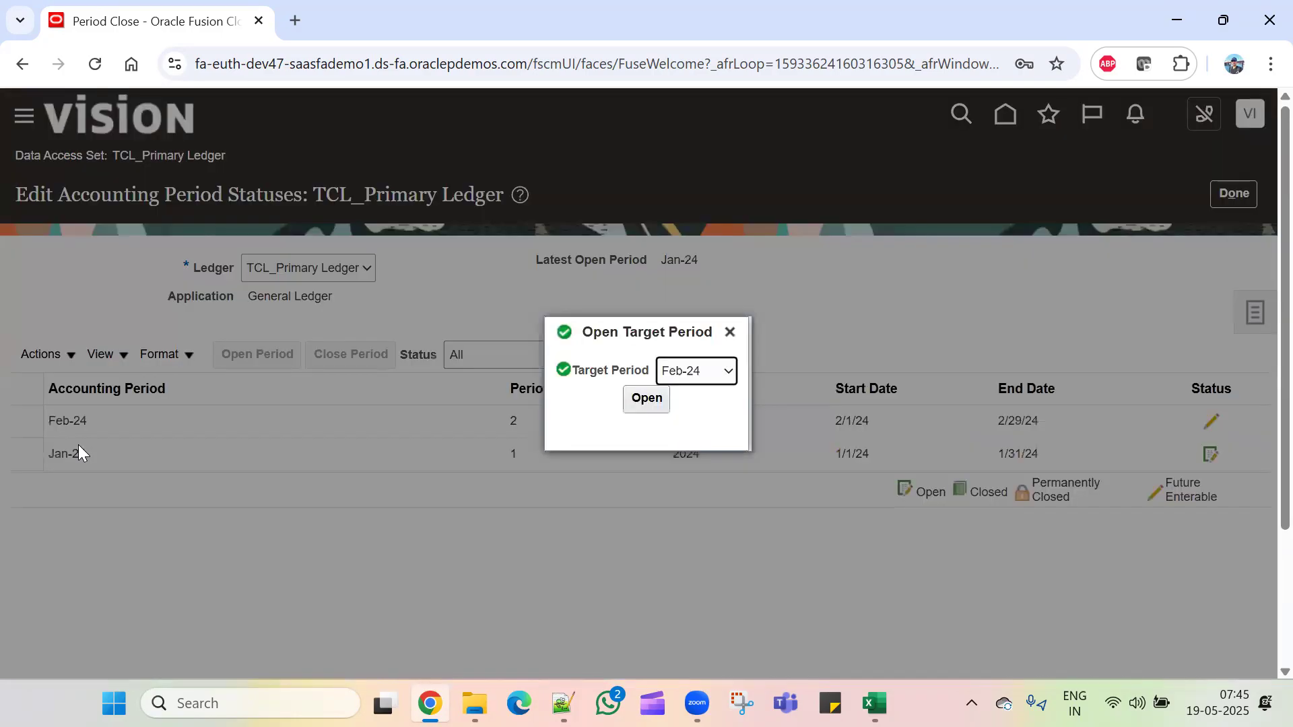
pyautogui.click(725, 381)
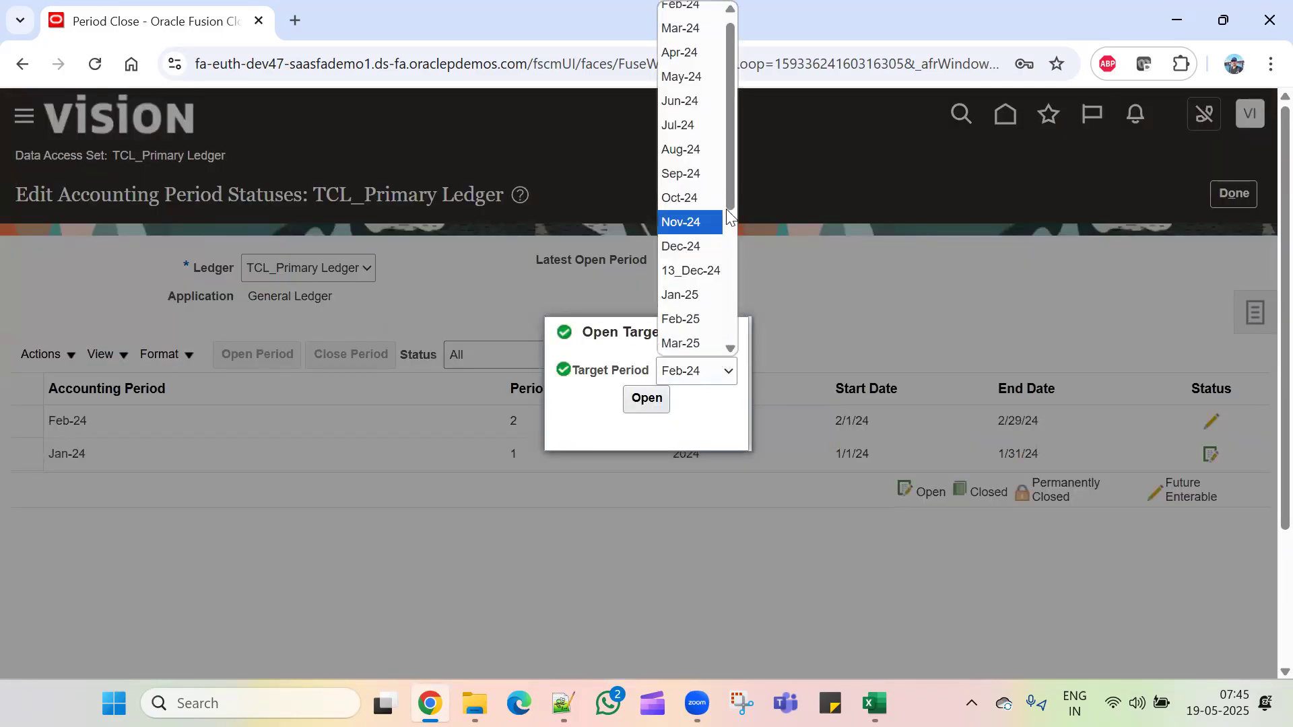
pyautogui.scroll(-3, 684, 222)
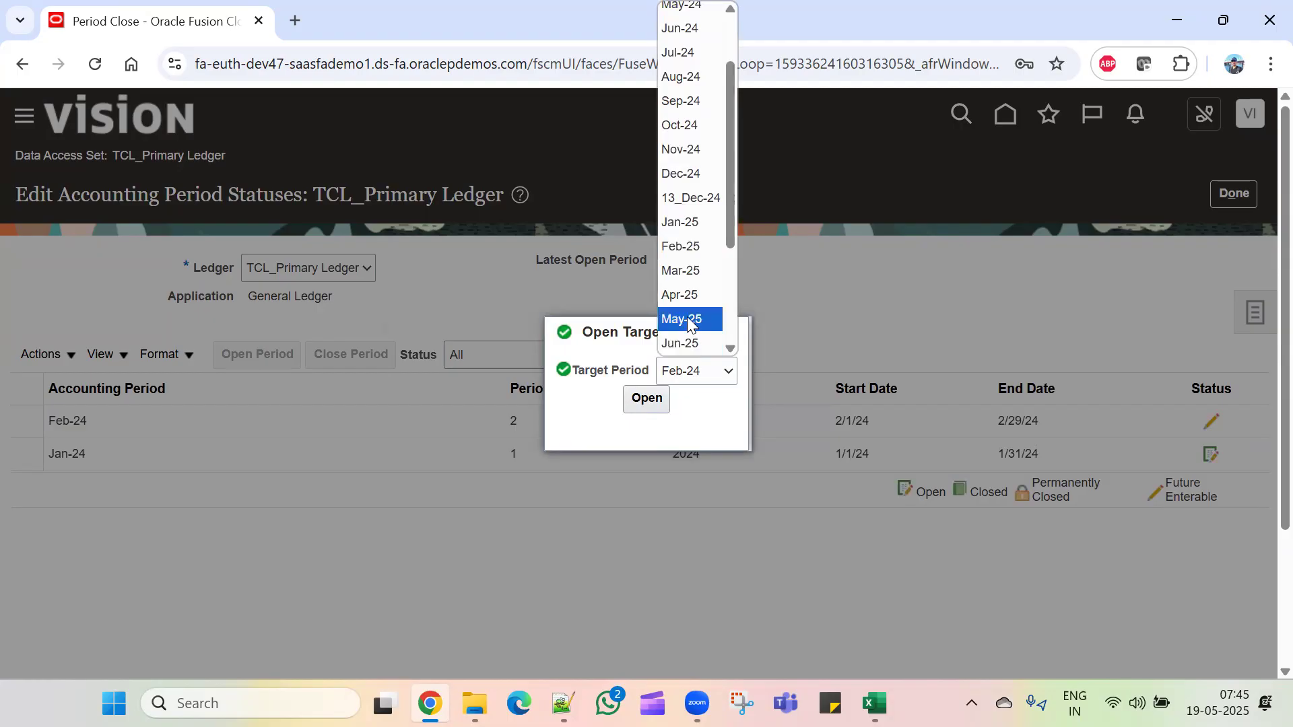
pyautogui.click(688, 322)
pyautogui.click(648, 398)
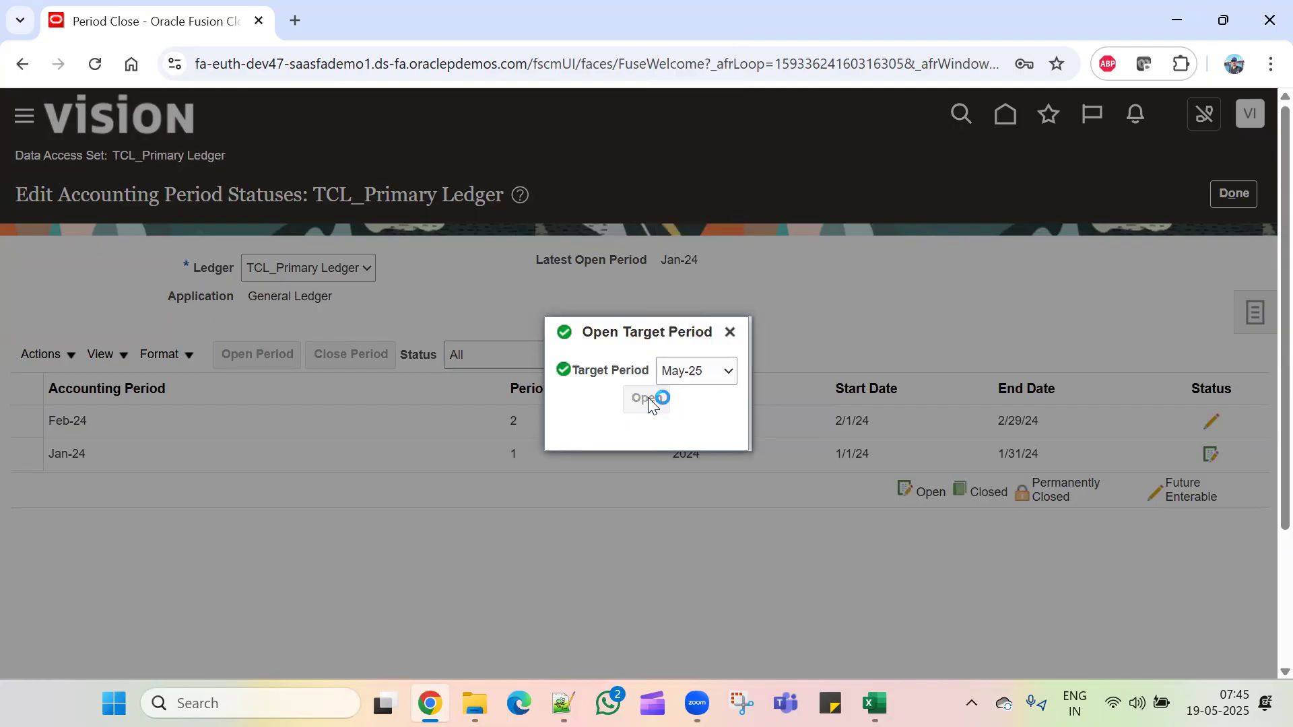
pyautogui.click(1013, 413)
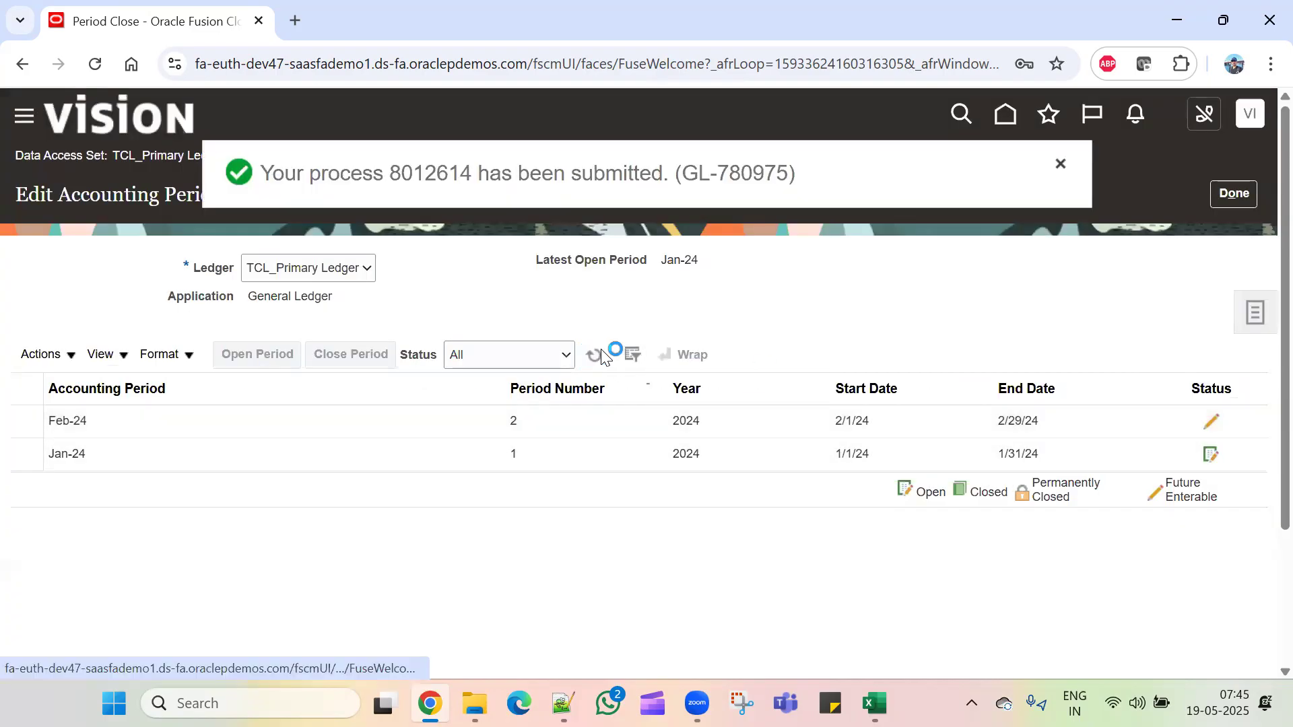
pyautogui.click(601, 357)
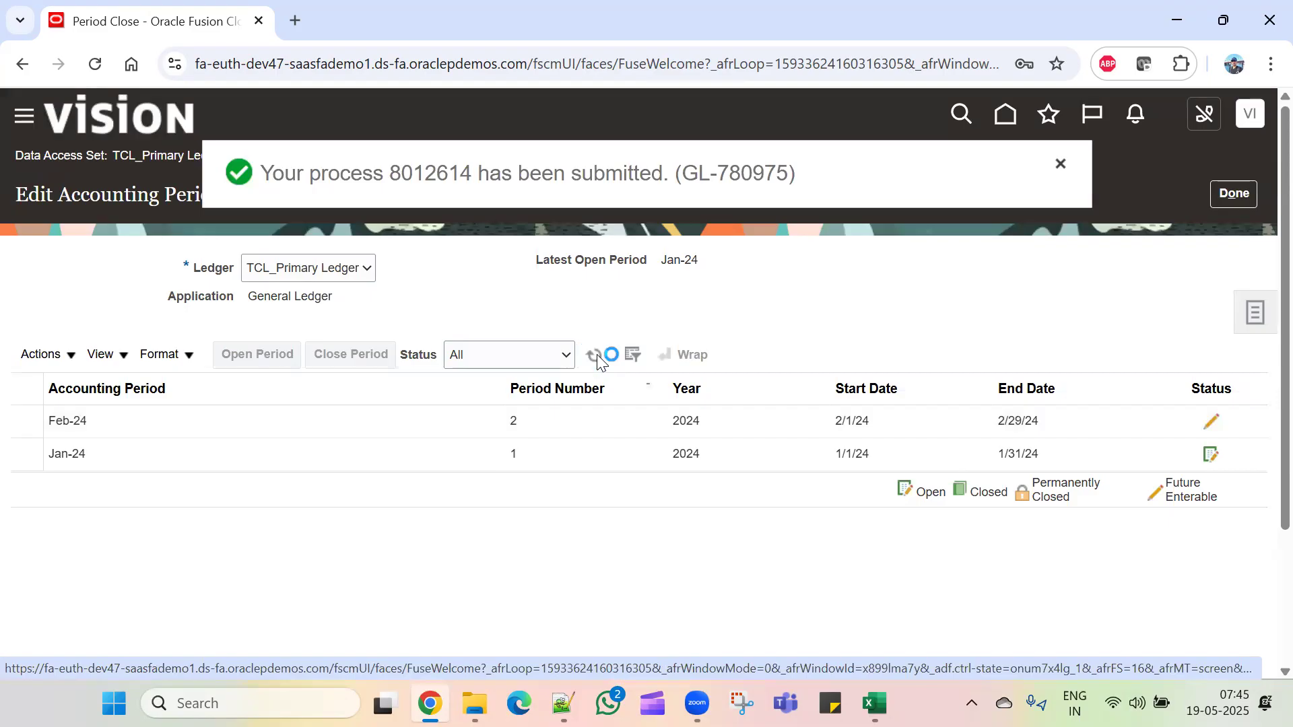
pyautogui.click(595, 356)
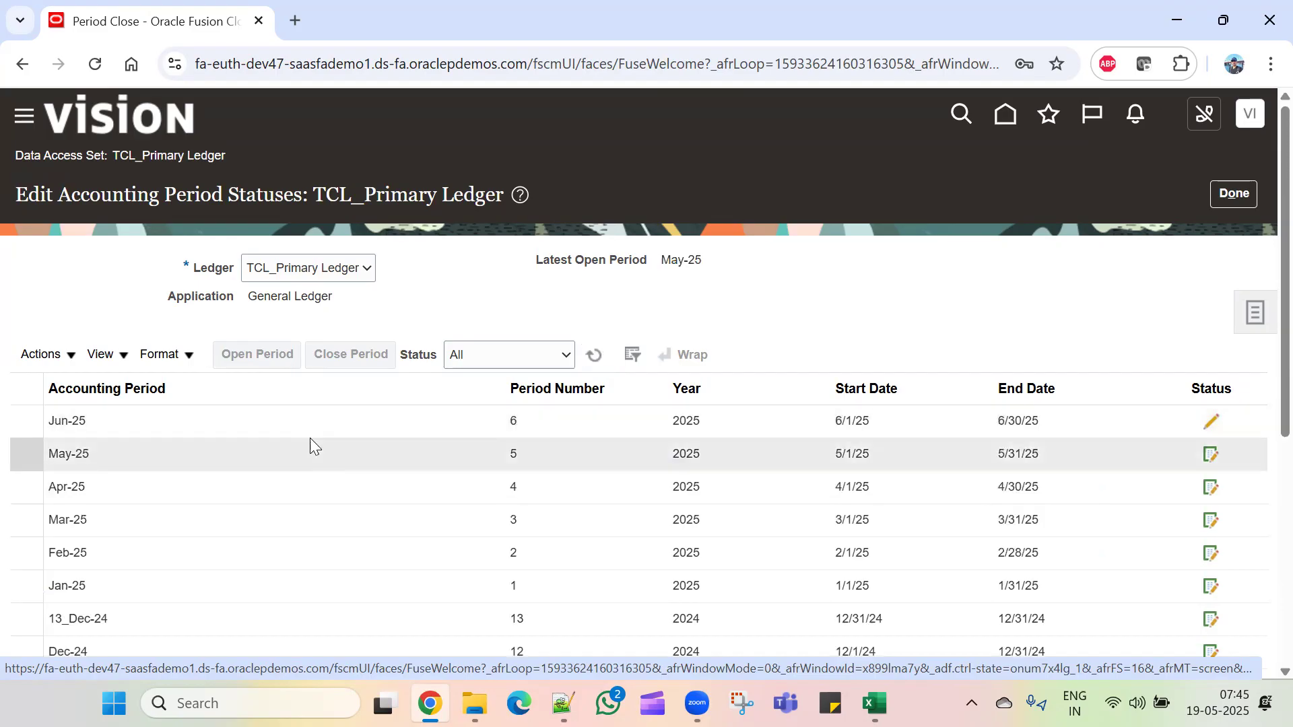
pyautogui.click(1236, 195)
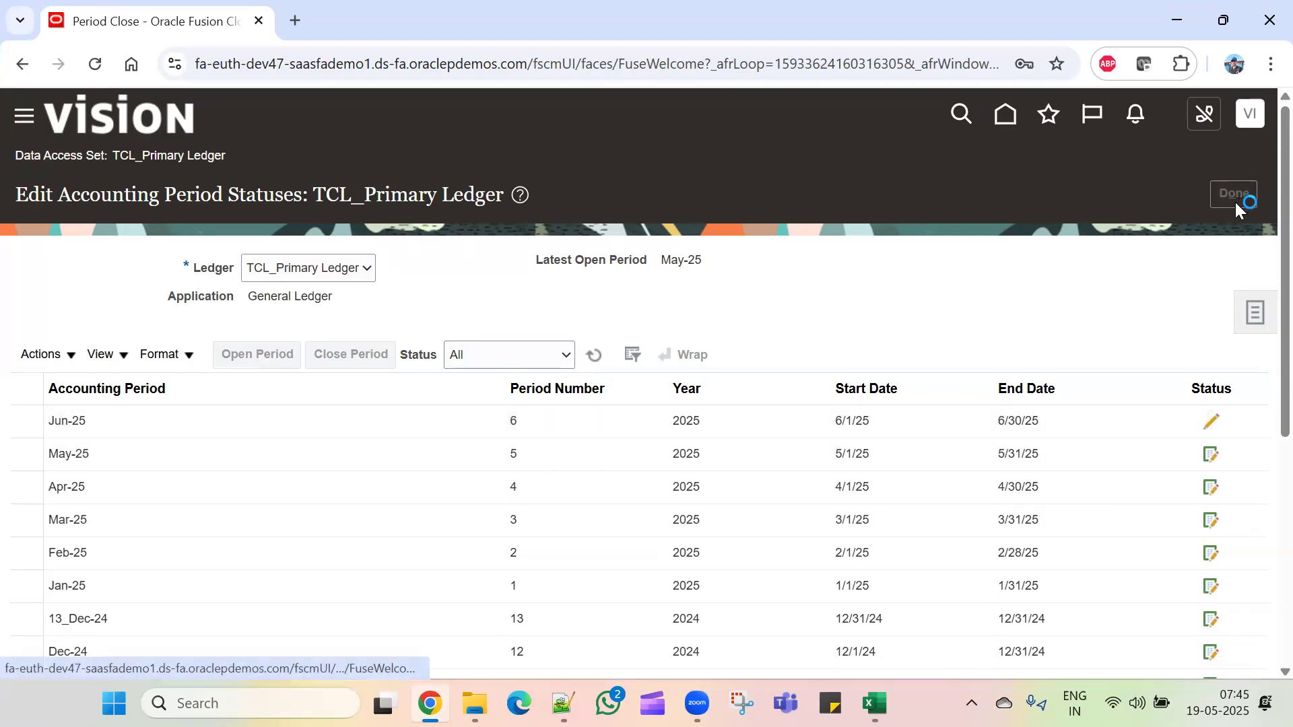
pyautogui.click(1003, 114)
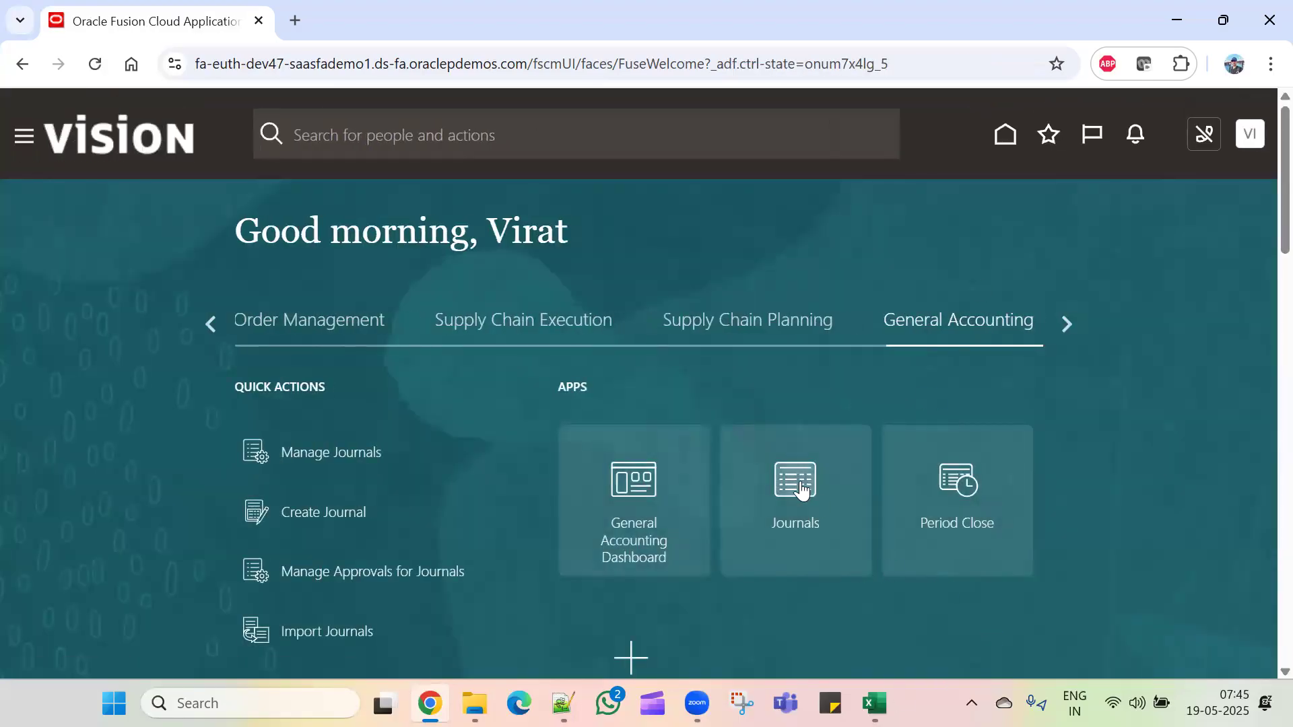
# Step: Start a new journal from the Journals work area's Create Journal task
pyautogui.click(800, 489)
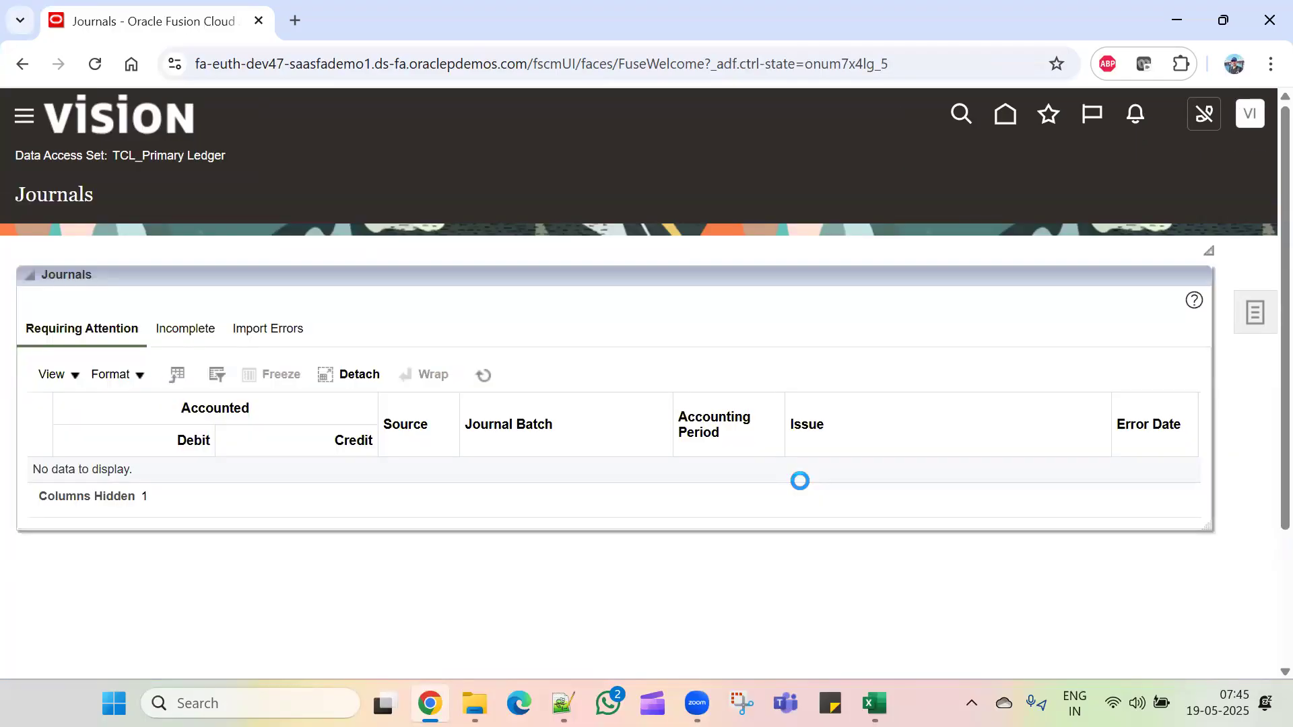
pyautogui.click(1256, 310)
pyautogui.click(1144, 205)
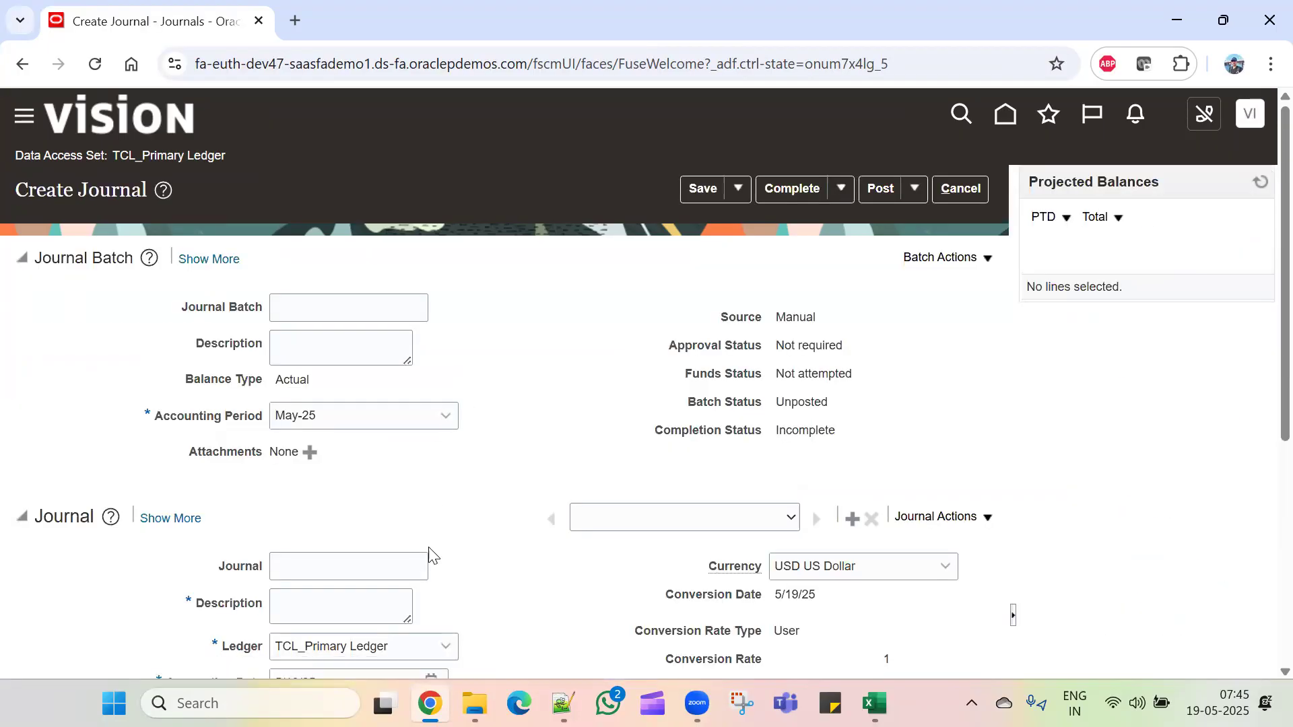
# Step: Set the journal category to Accrual and widen the lines' Account column
pyautogui.scroll(-5, 390, 518)
pyautogui.click(477, 418)
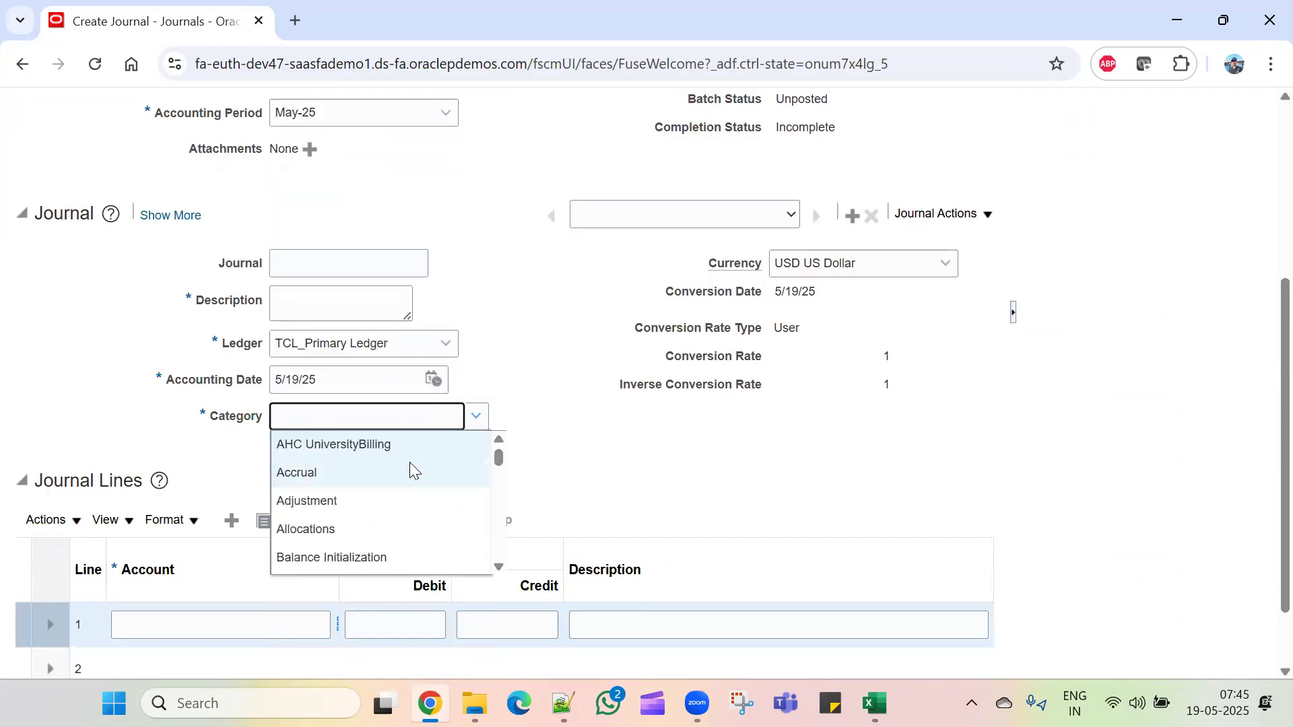
pyautogui.click(391, 471)
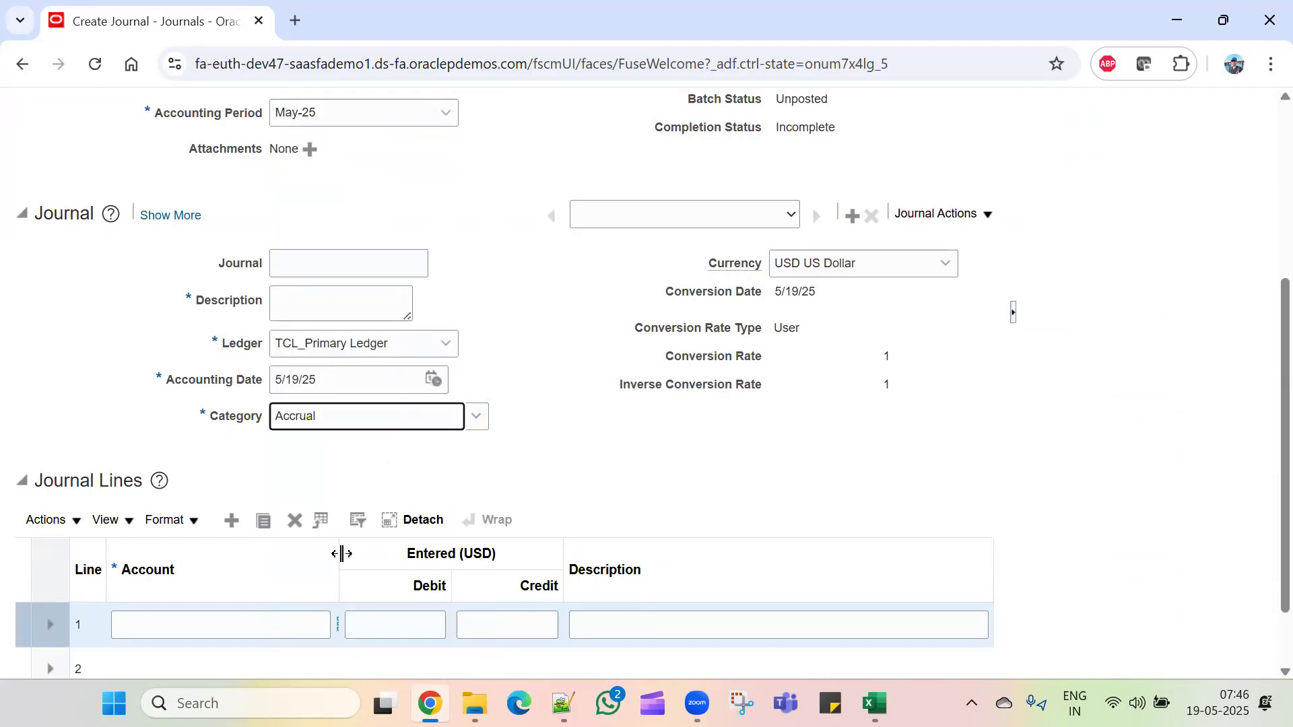
pyautogui.moveTo(342, 553); pyautogui.dragTo(384, 553)
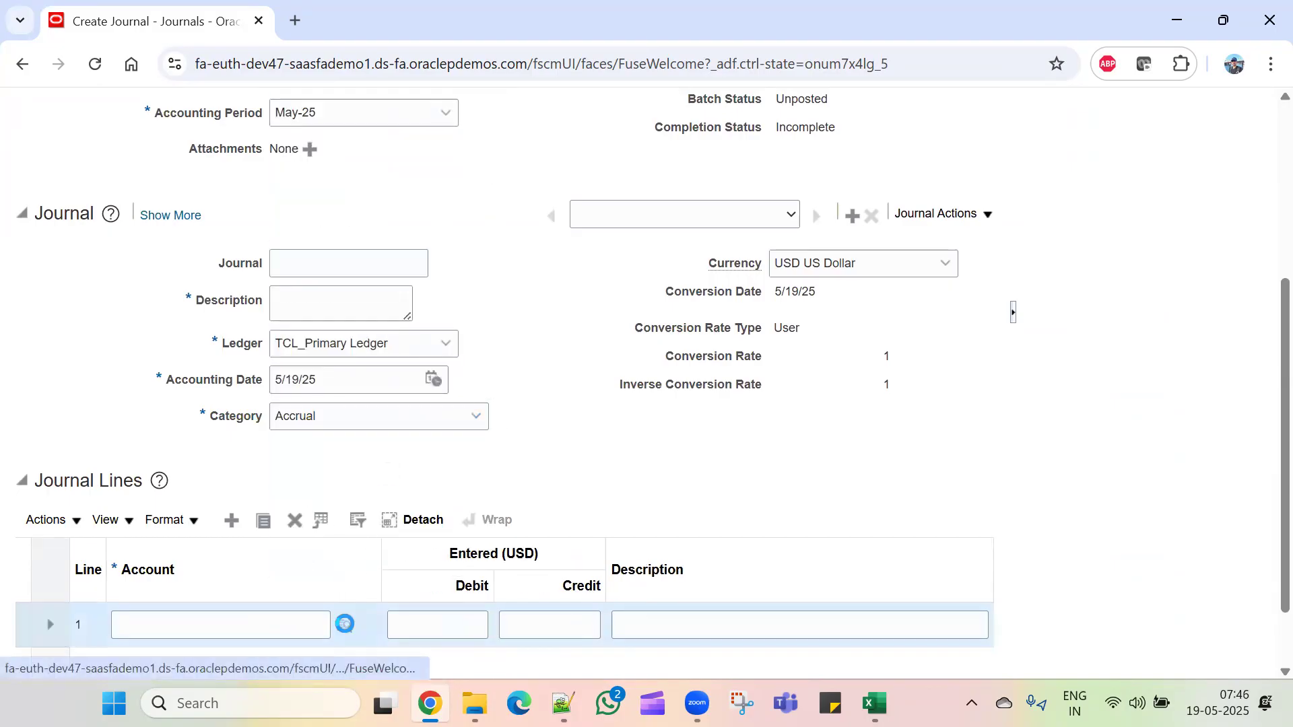
pyautogui.click(344, 624)
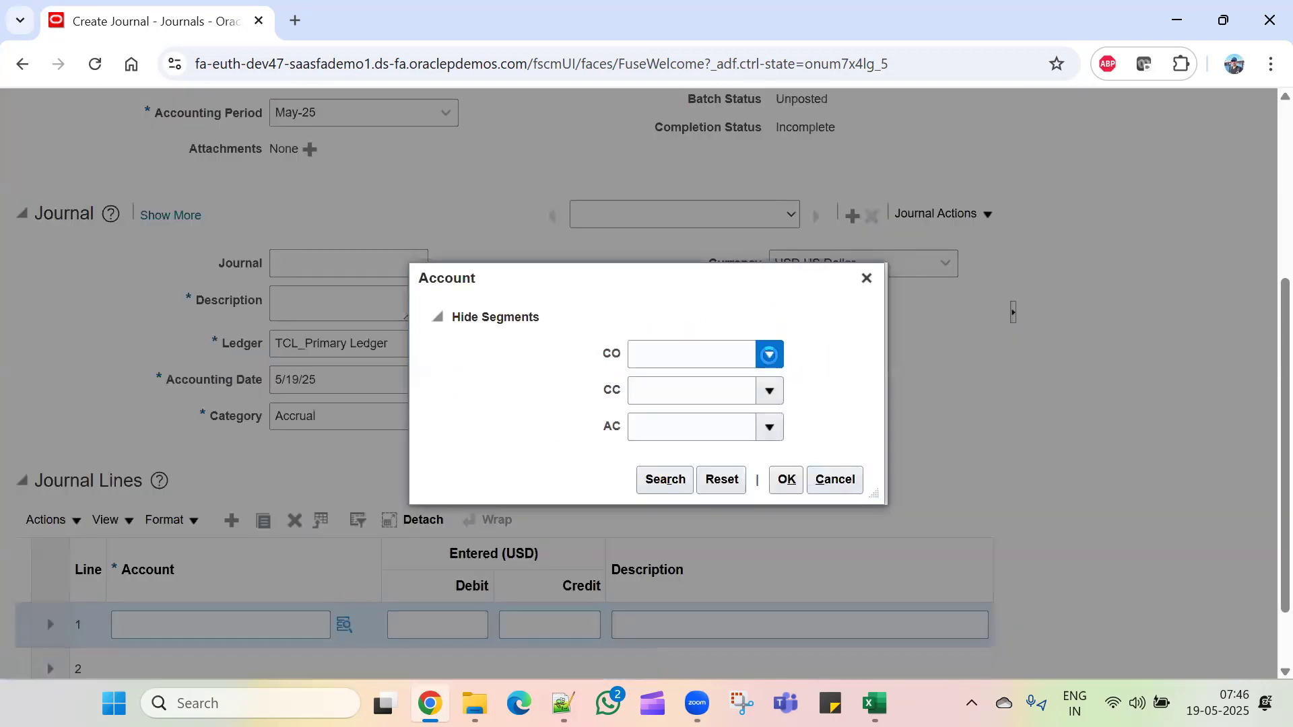
pyautogui.click(768, 355)
pyautogui.click(721, 387)
pyautogui.click(769, 394)
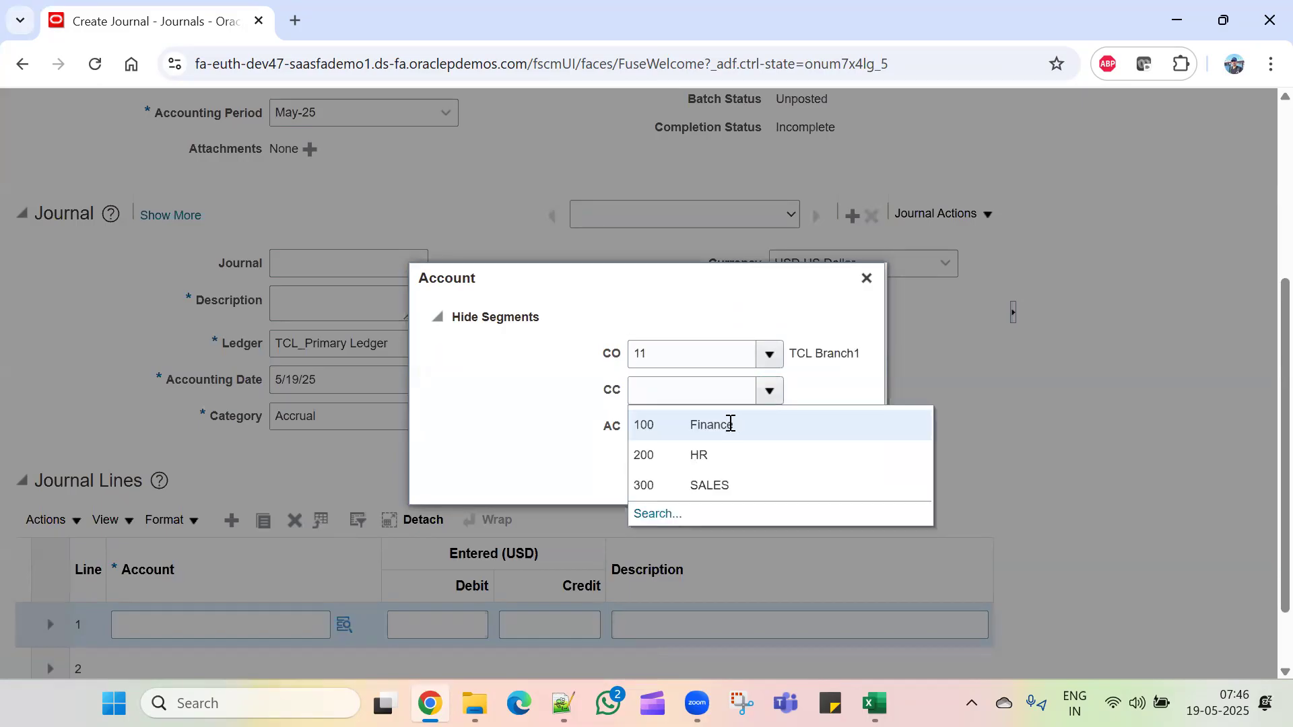
pyautogui.click(730, 432)
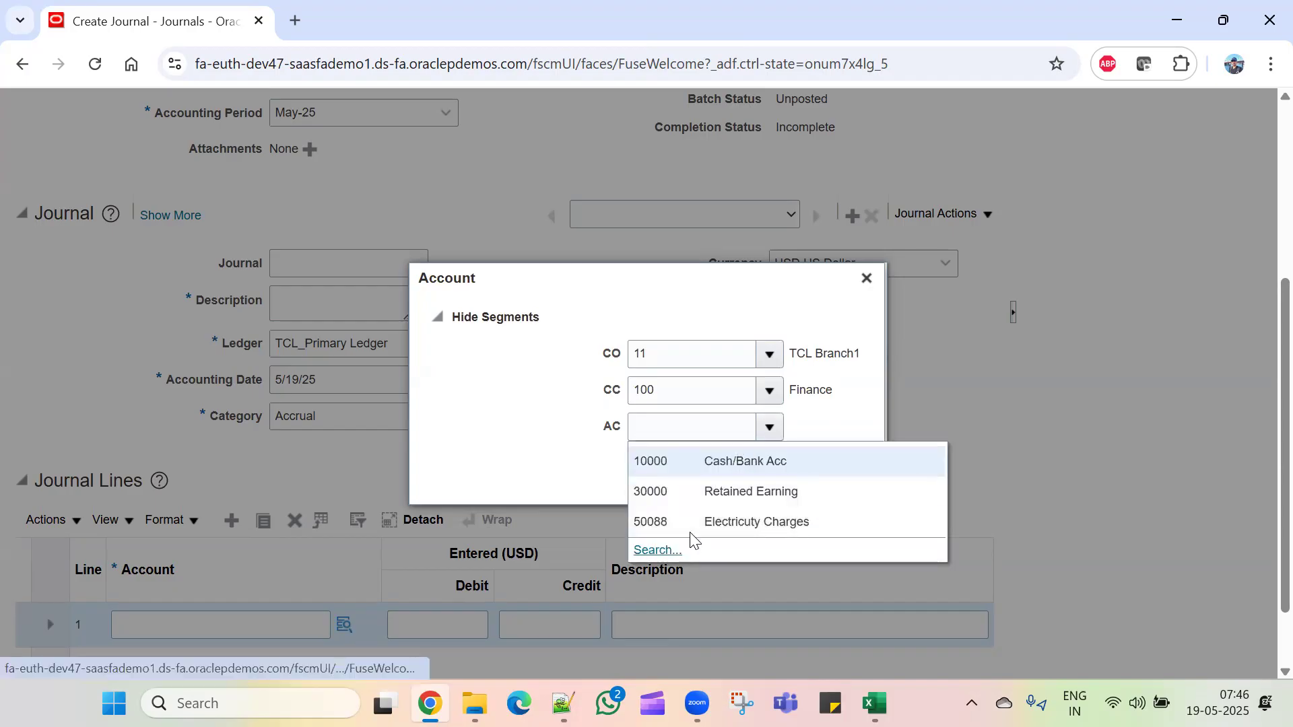
pyautogui.click(692, 540)
pyautogui.write('50088')
pyautogui.click(785, 480)
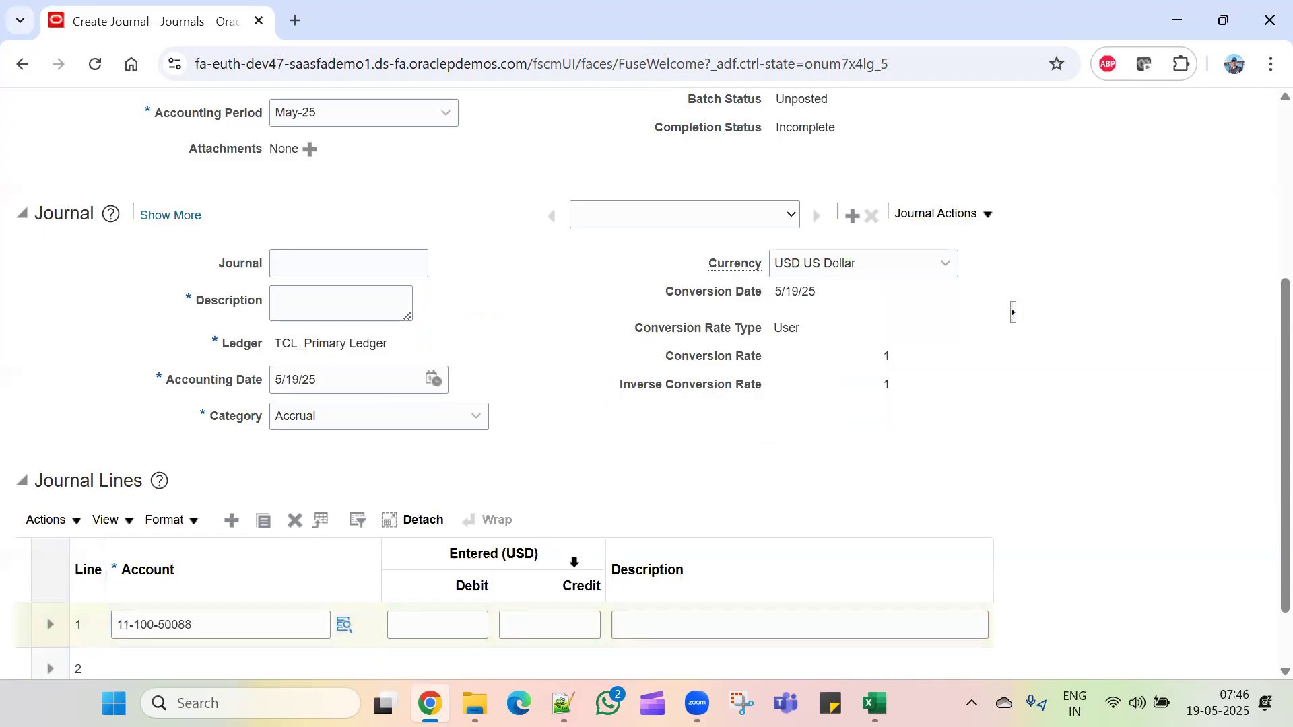
# Step: Enter a 1,000.00 debit on journal line 1
pyautogui.click(463, 625)
pyautogui.write('10000')
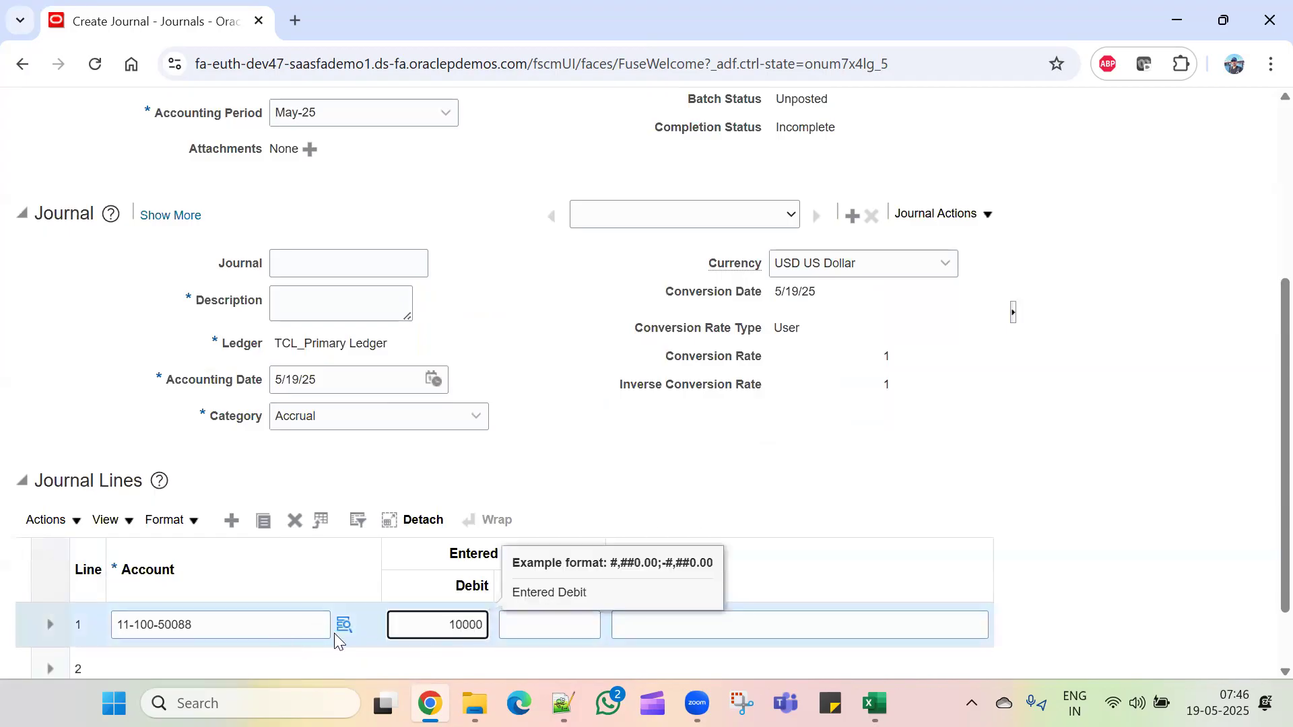
pyautogui.press('BackSpace')
pyautogui.click(243, 667)
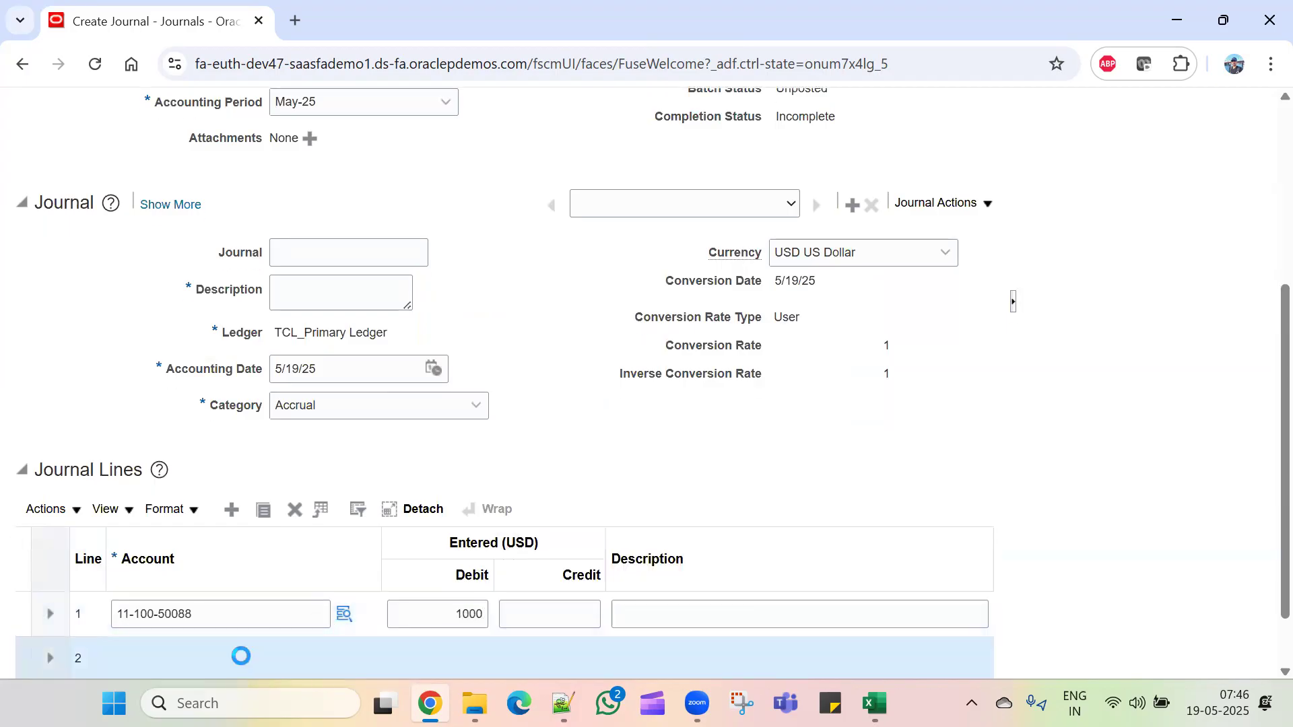
pyautogui.click(346, 623)
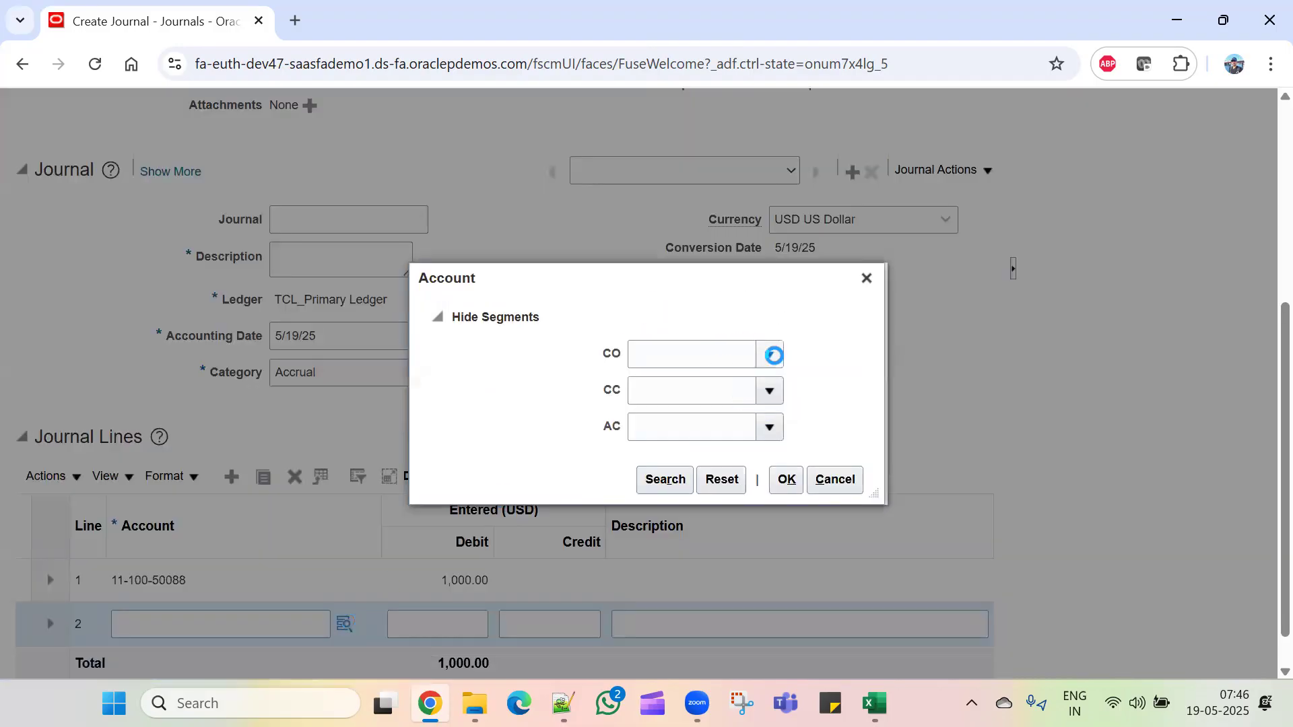
pyautogui.click(769, 355)
pyautogui.click(765, 384)
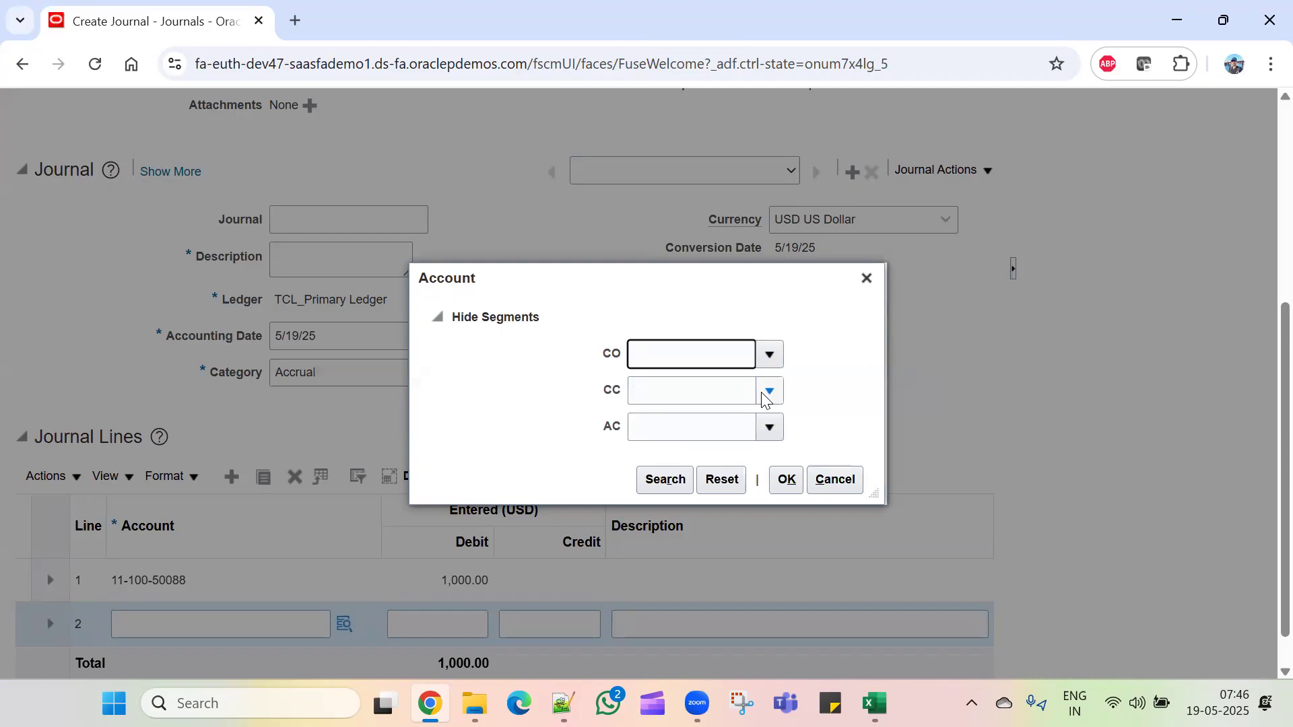
pyautogui.click(769, 392)
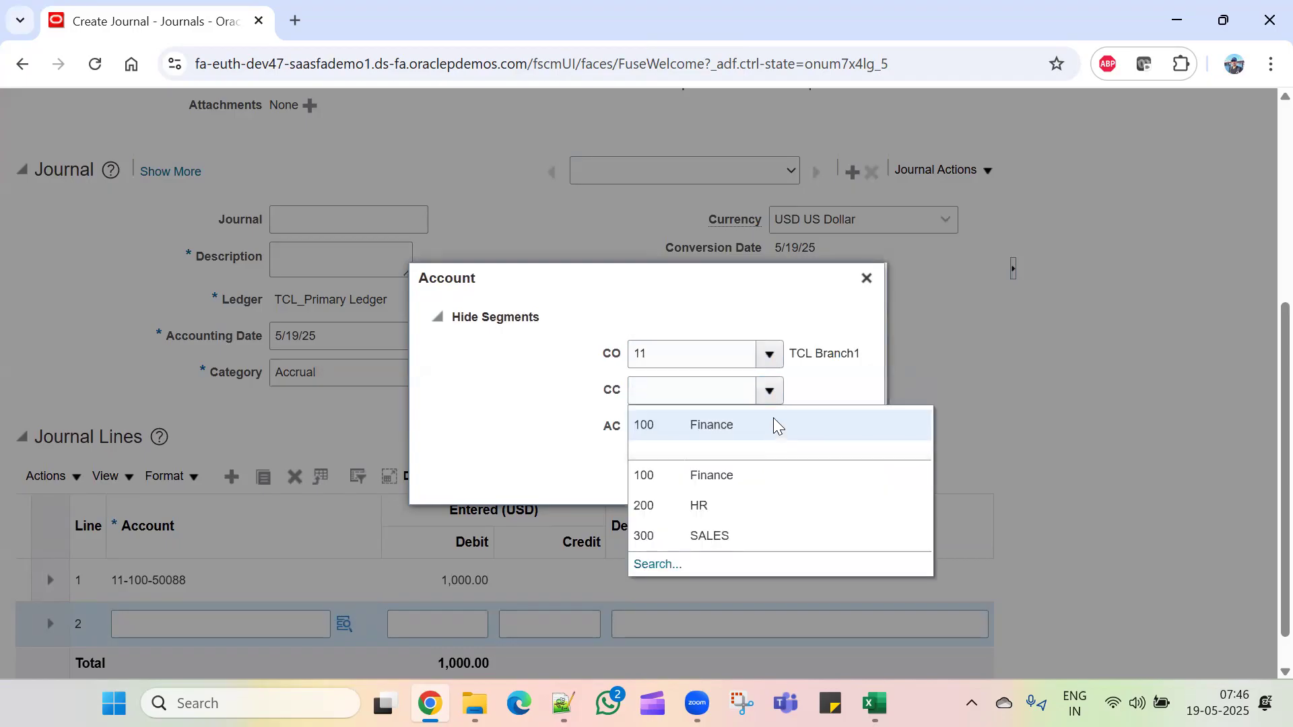
pyautogui.click(774, 424)
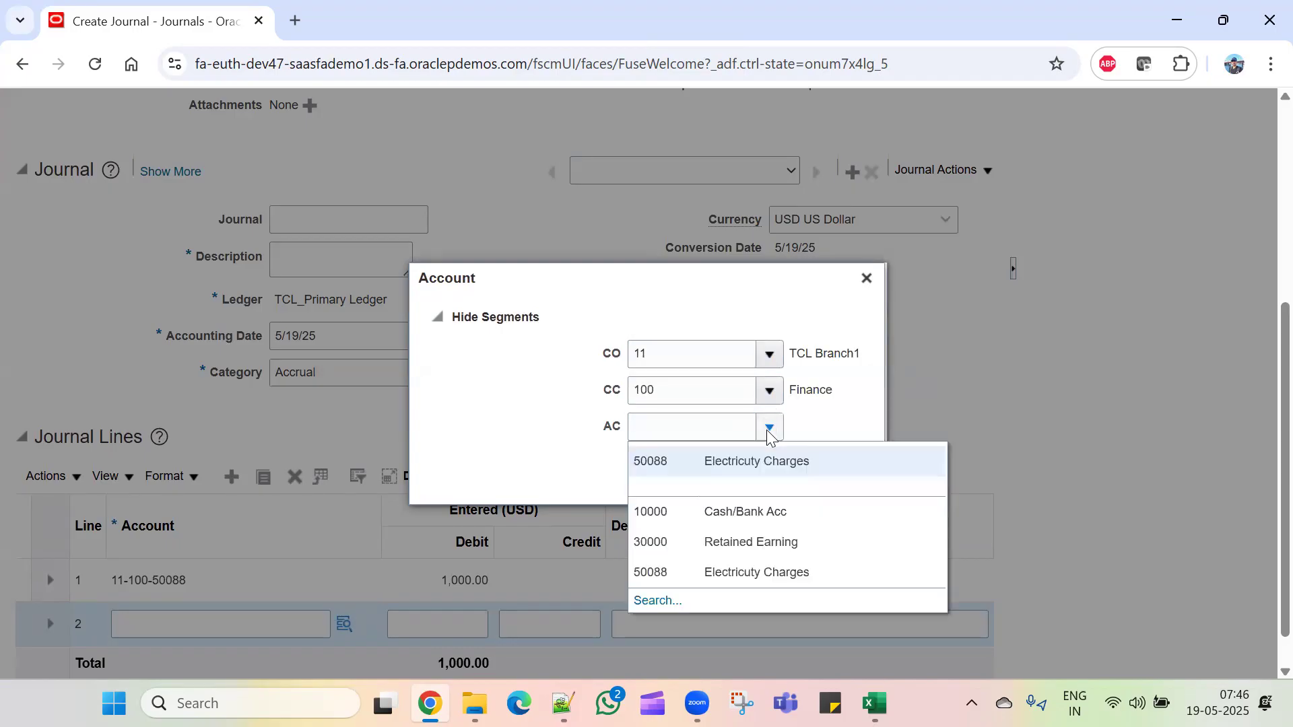
pyautogui.click(719, 574)
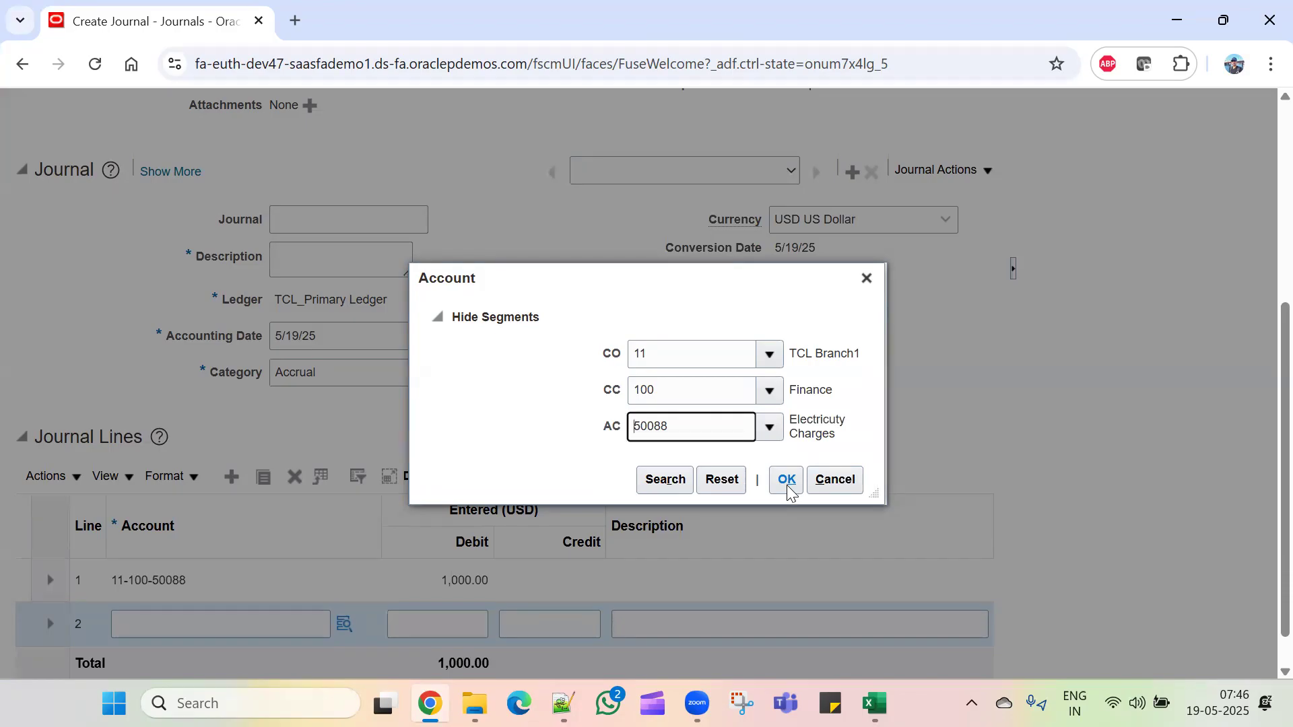
pyautogui.click(787, 481)
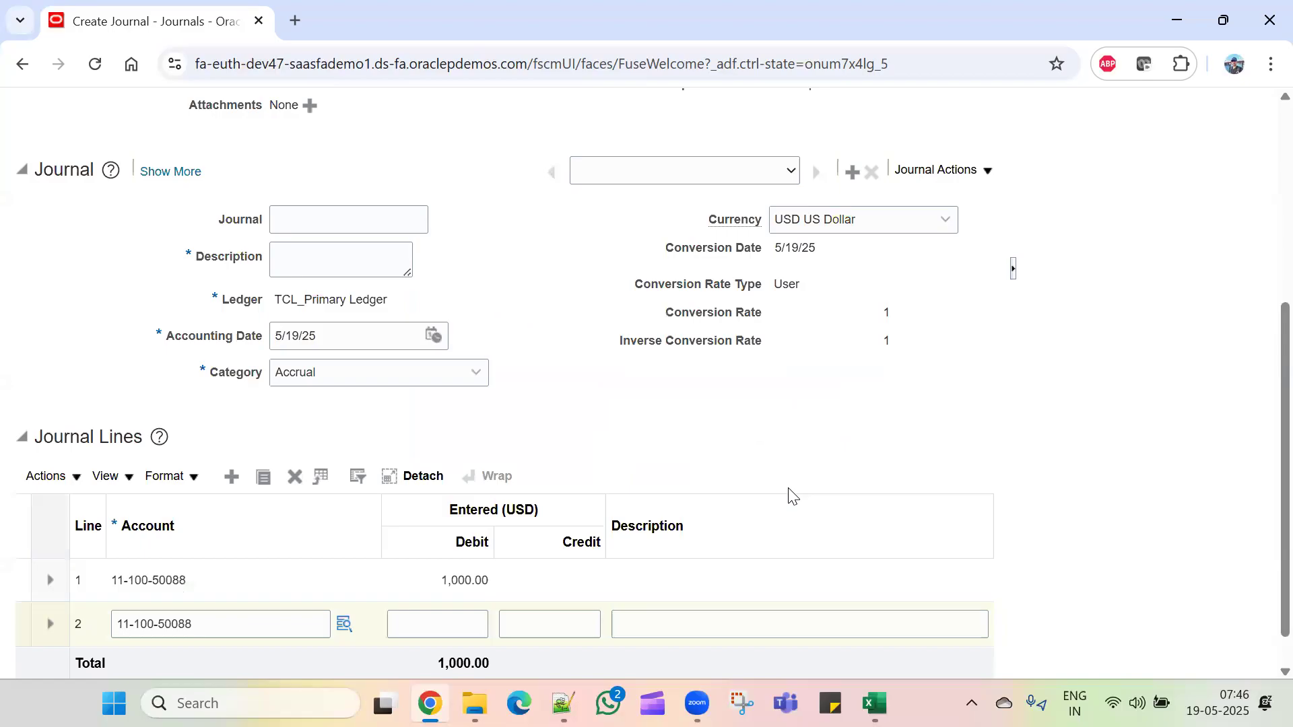
pyautogui.click(562, 622)
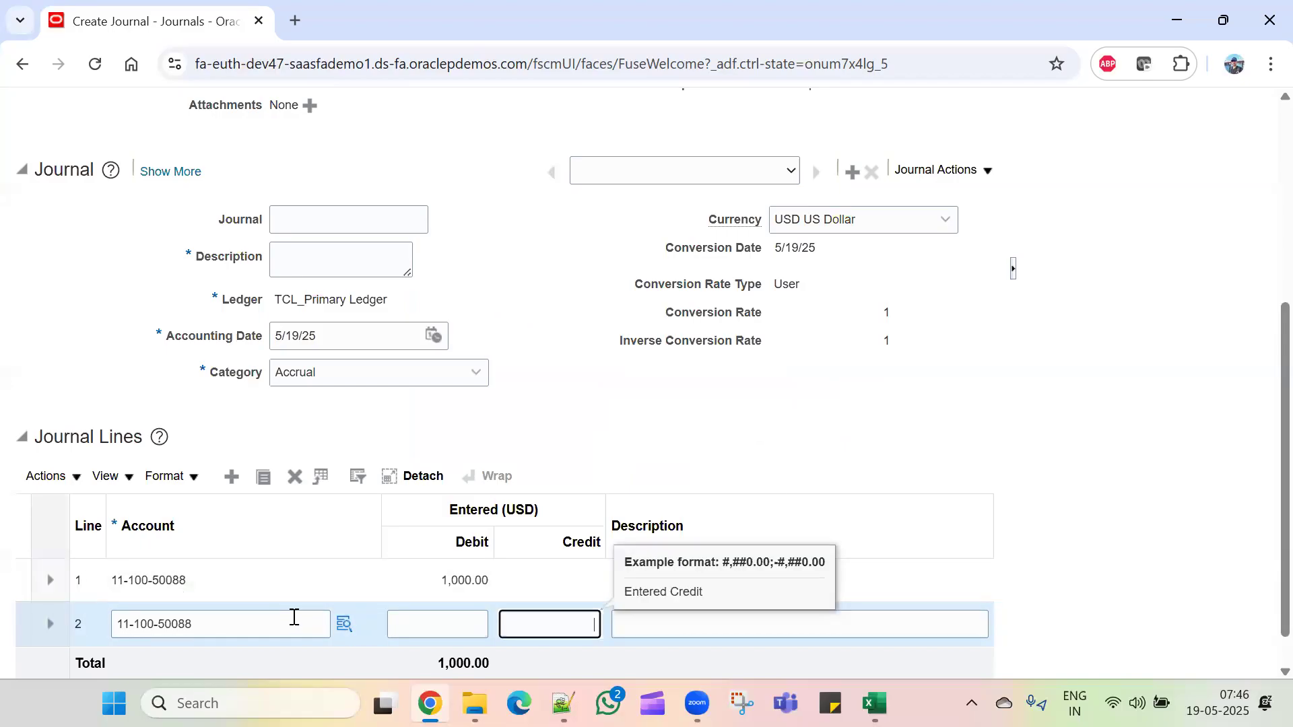
pyautogui.write('1,000')
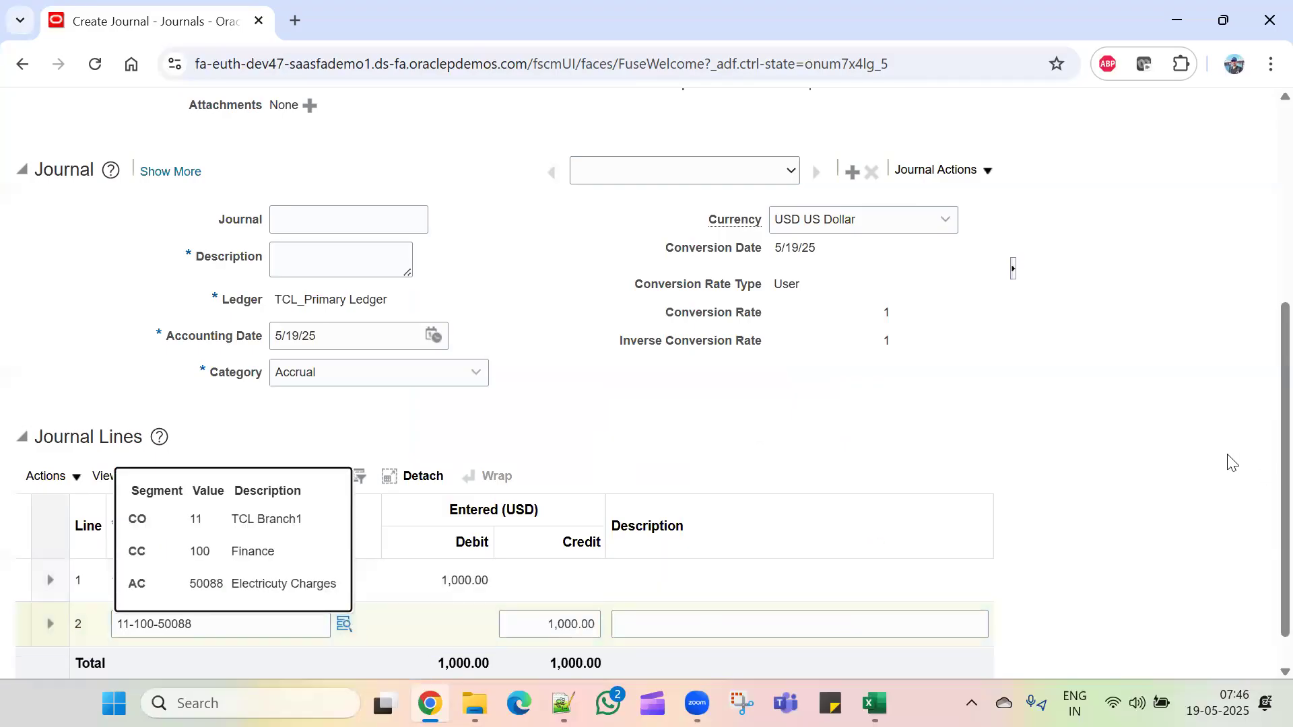
# Step: Save the journal, which is rejected because Description is blank
pyautogui.scroll(-2, 1118, 554)
pyautogui.scroll(6, 1117, 555)
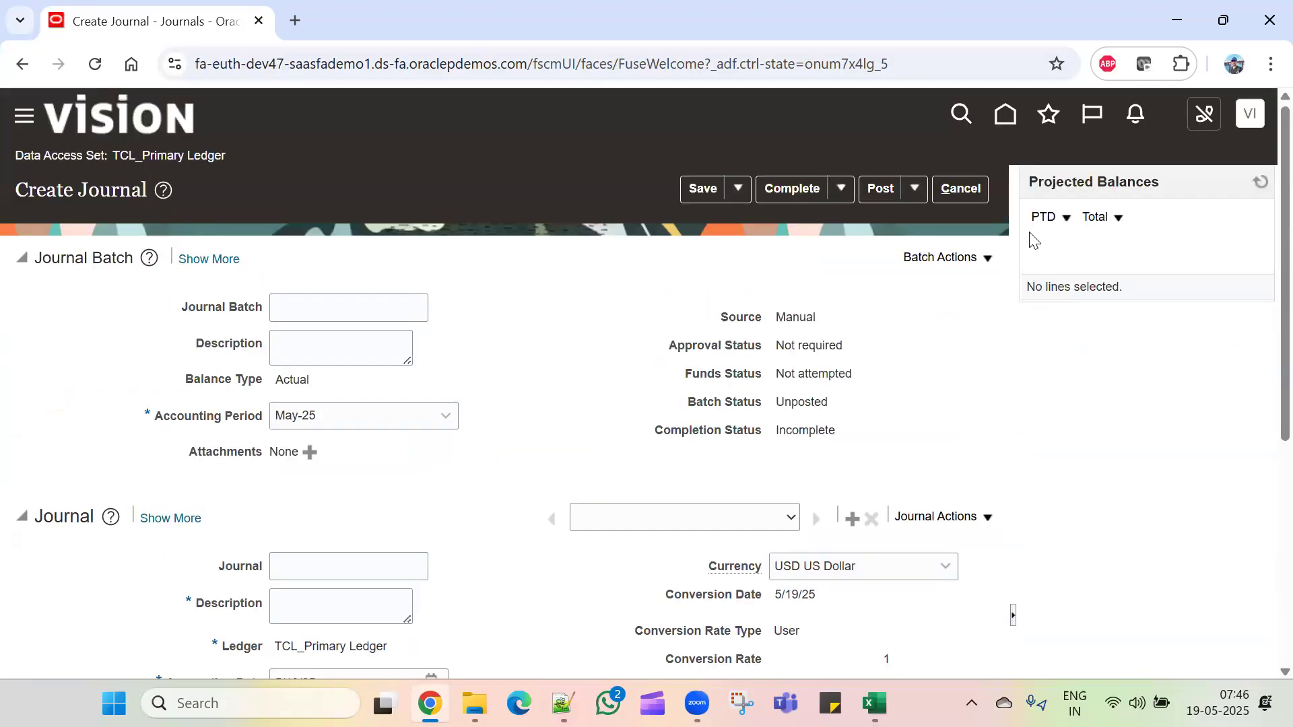
pyautogui.click(693, 187)
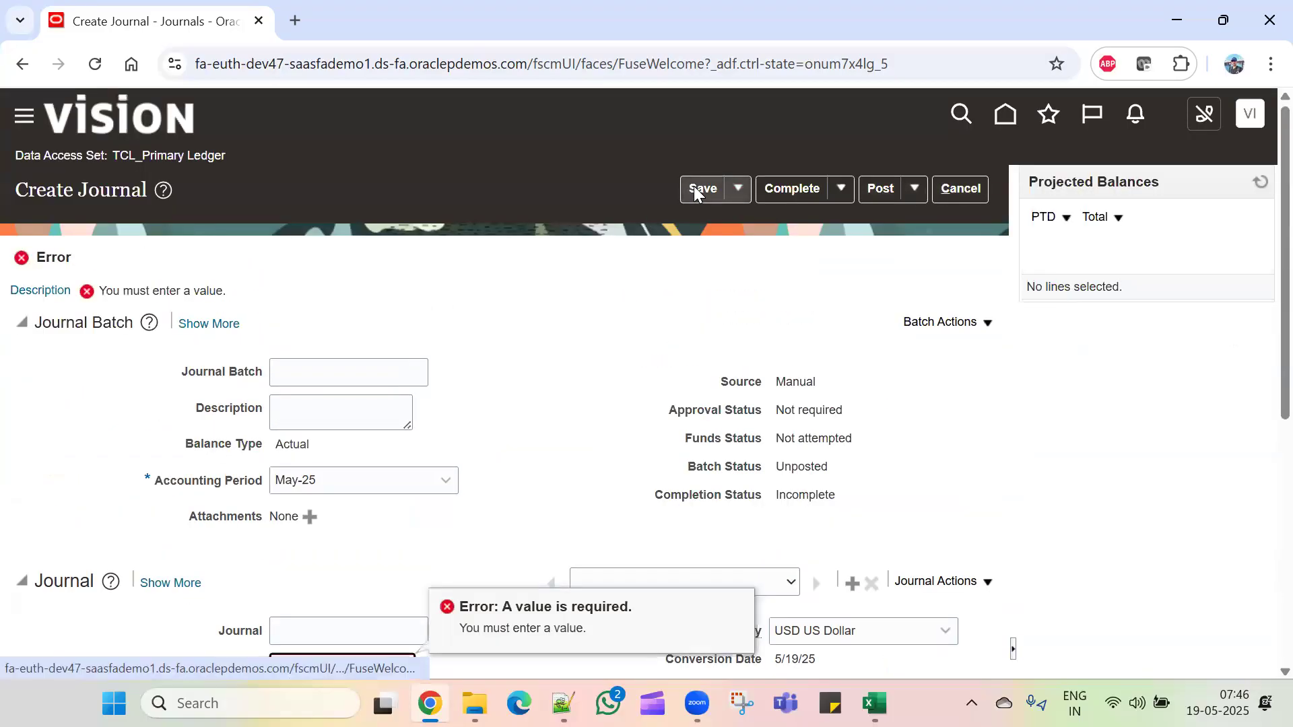
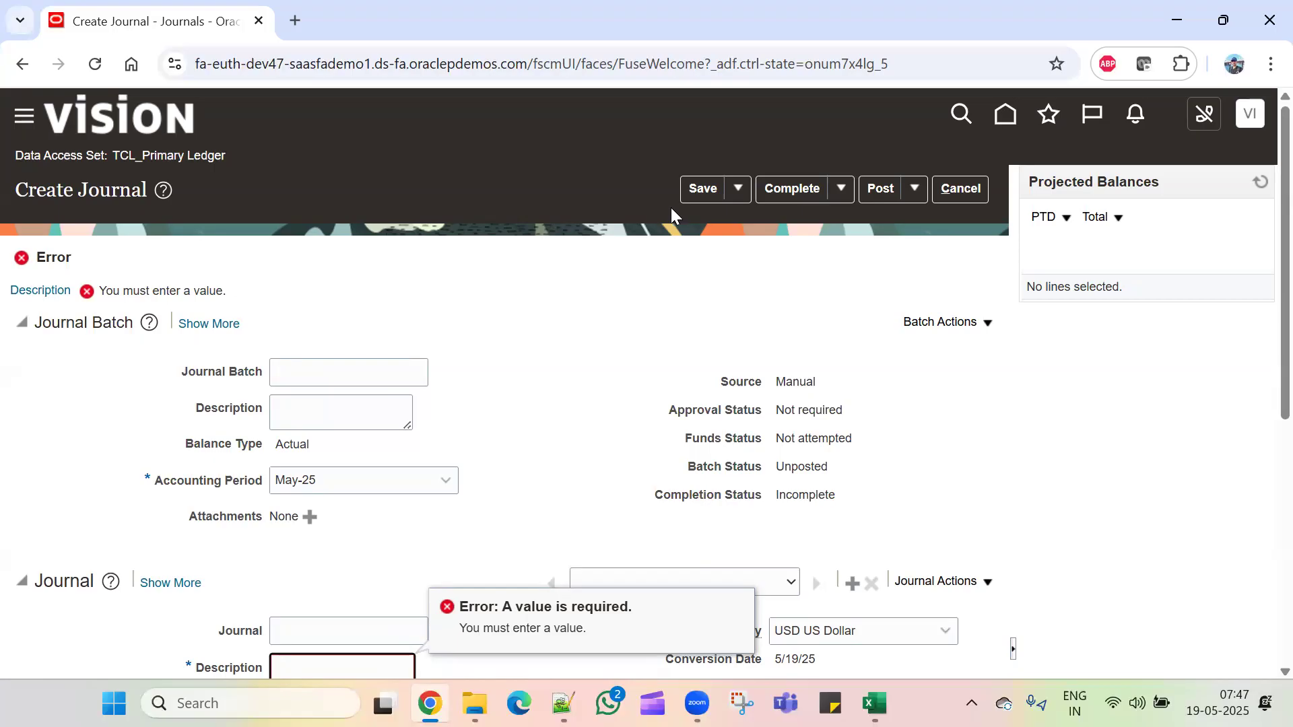
# Step: Enter TEST as the journal description and save the journal
pyautogui.scroll(-3, 620, 161)
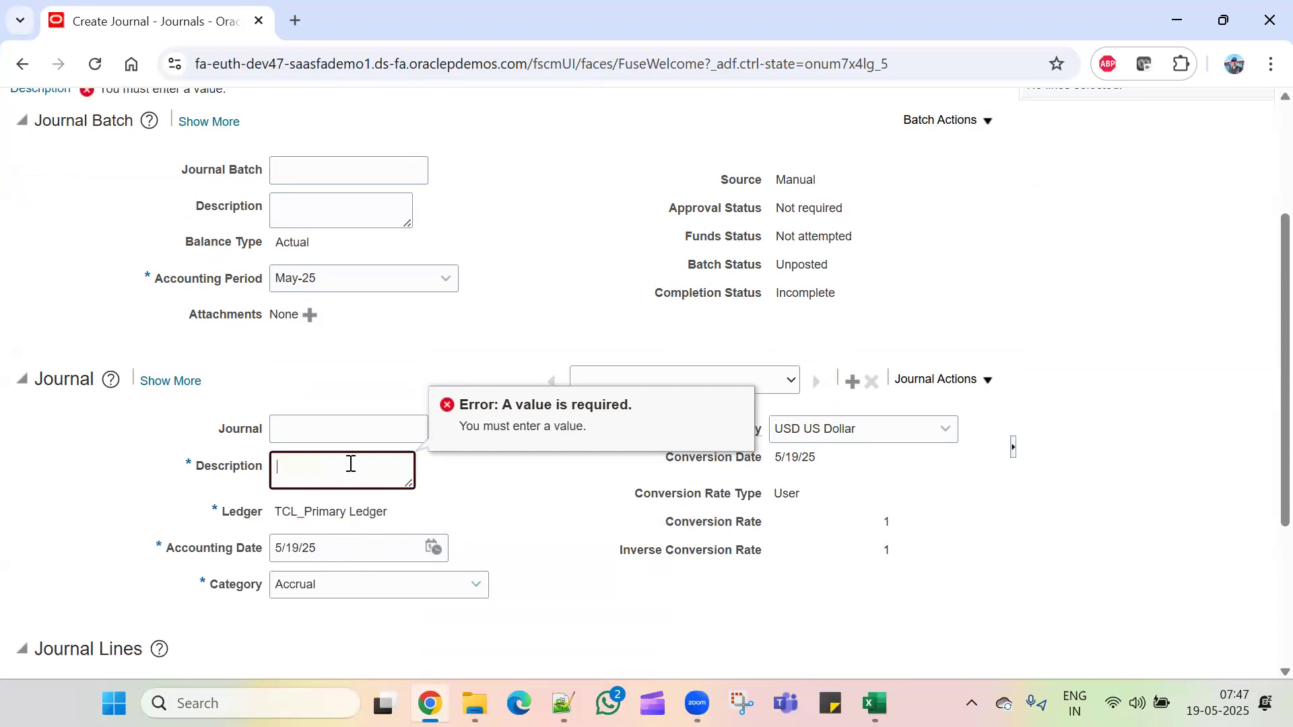
pyautogui.write('TEST')
pyautogui.click(74, 485)
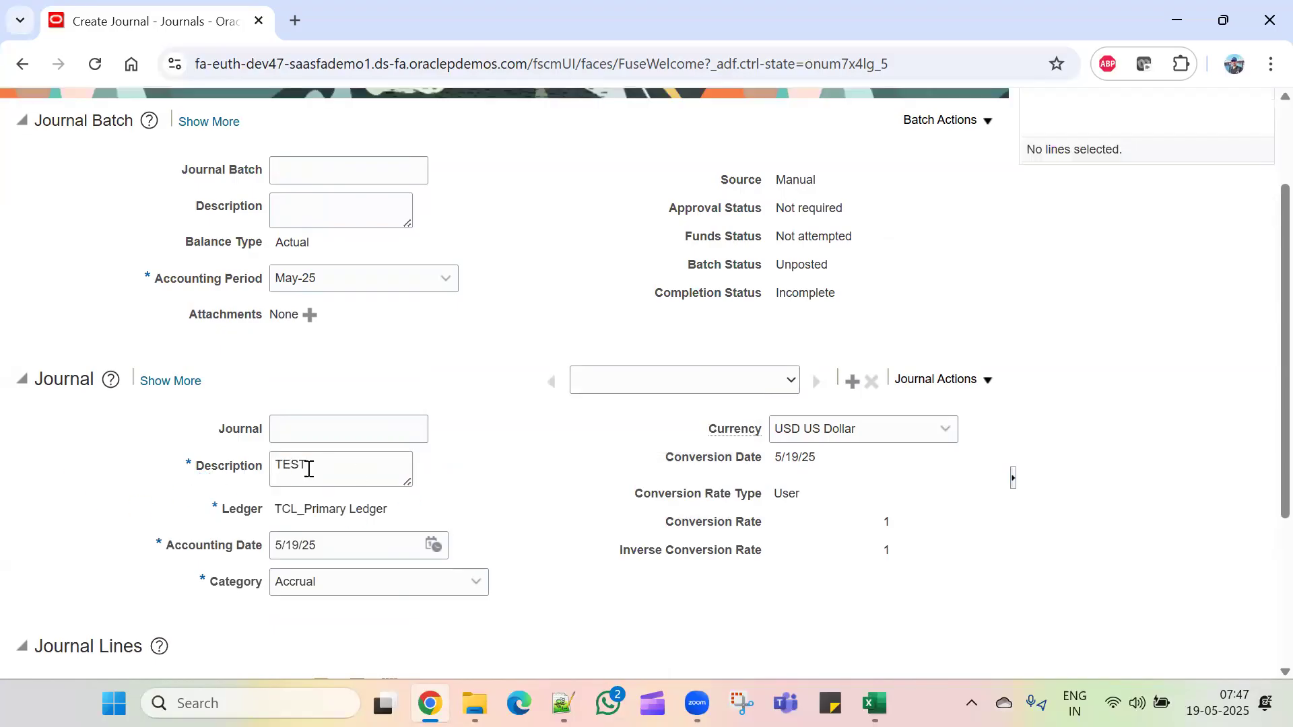
pyautogui.scroll(-3, 850, 485)
pyautogui.scroll(5, 850, 485)
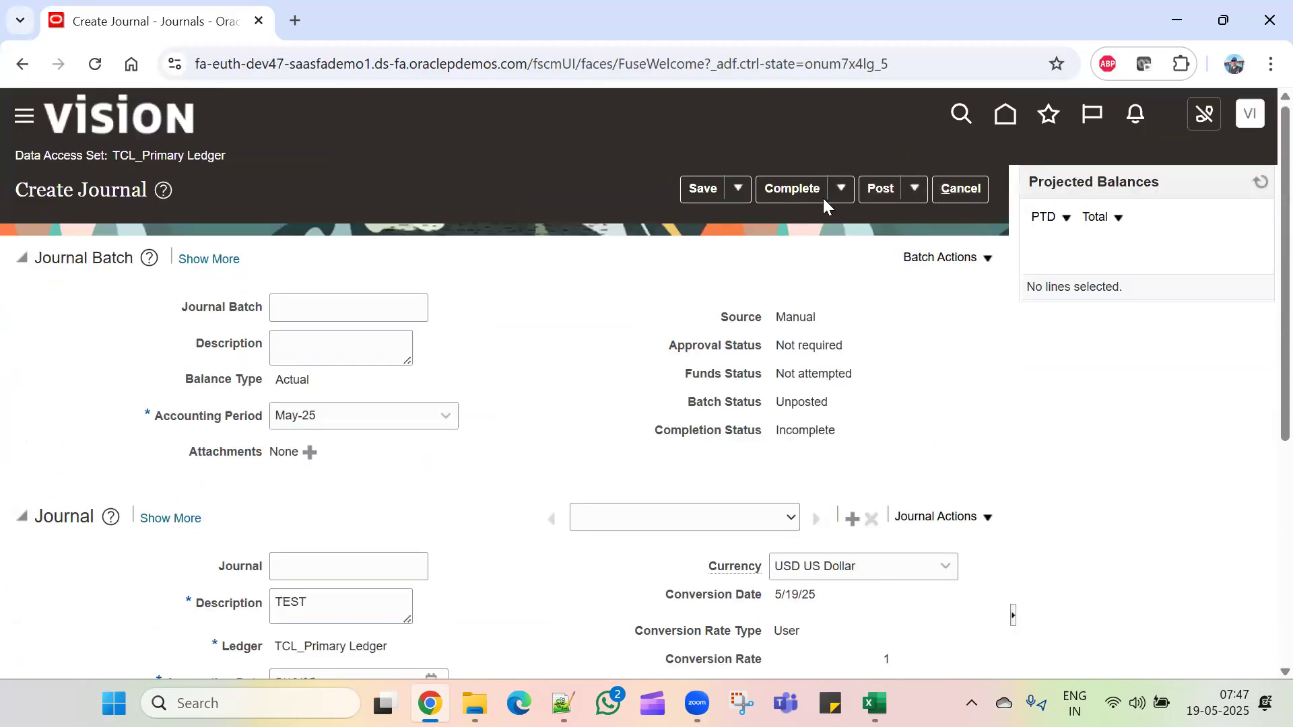
pyautogui.click(693, 188)
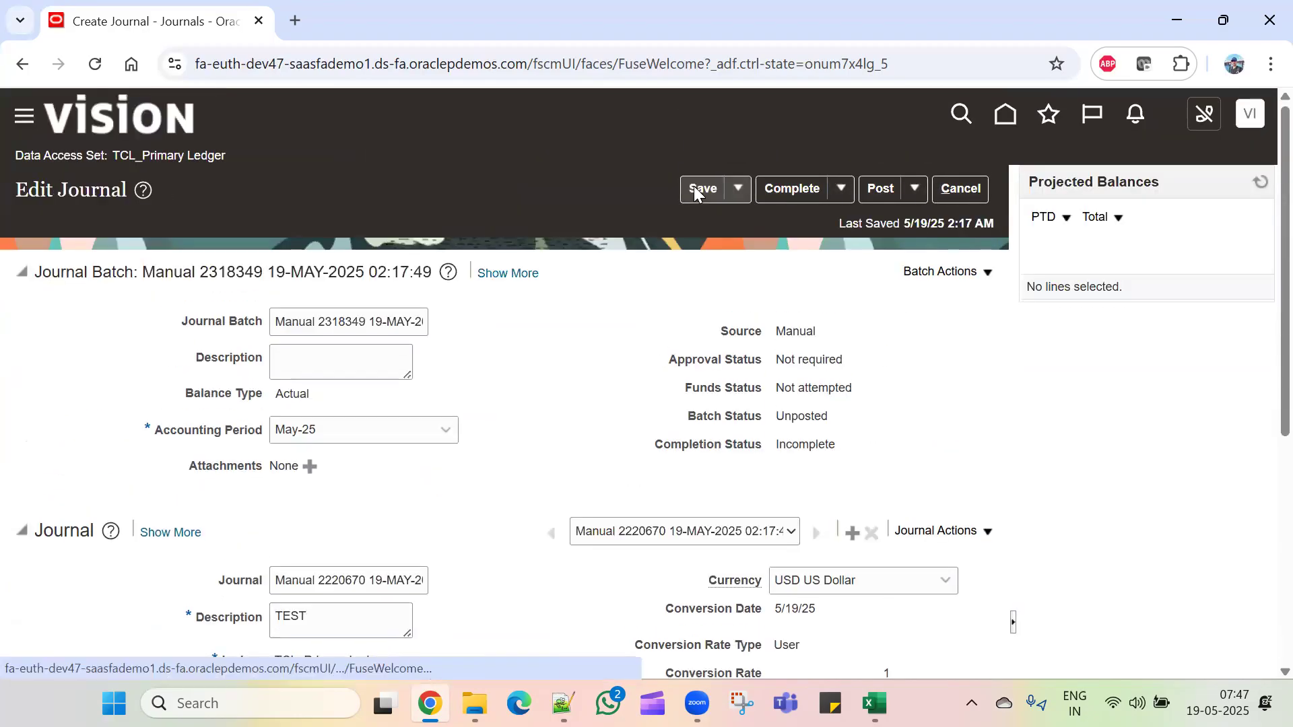
# Step: Complete and post the journal, acknowledge the submission, and leave Edit Journal
pyautogui.click(794, 185)
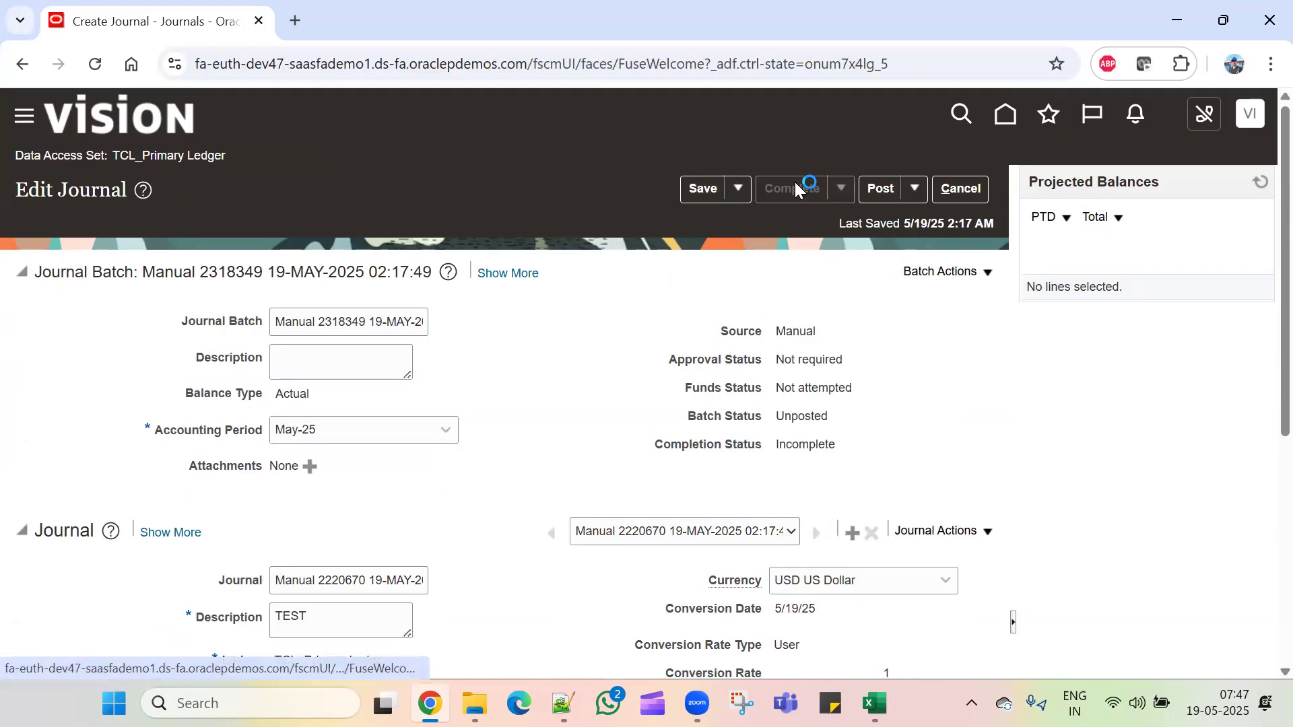
pyautogui.click(885, 188)
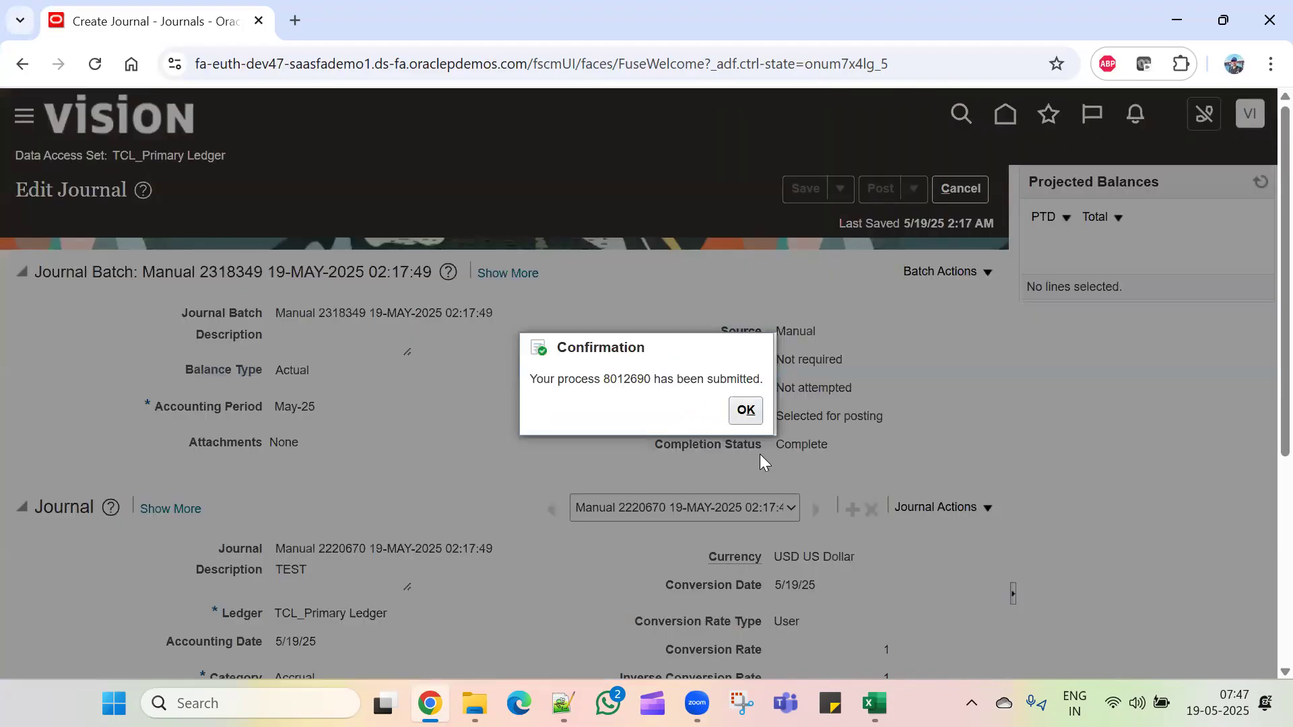
pyautogui.click(746, 412)
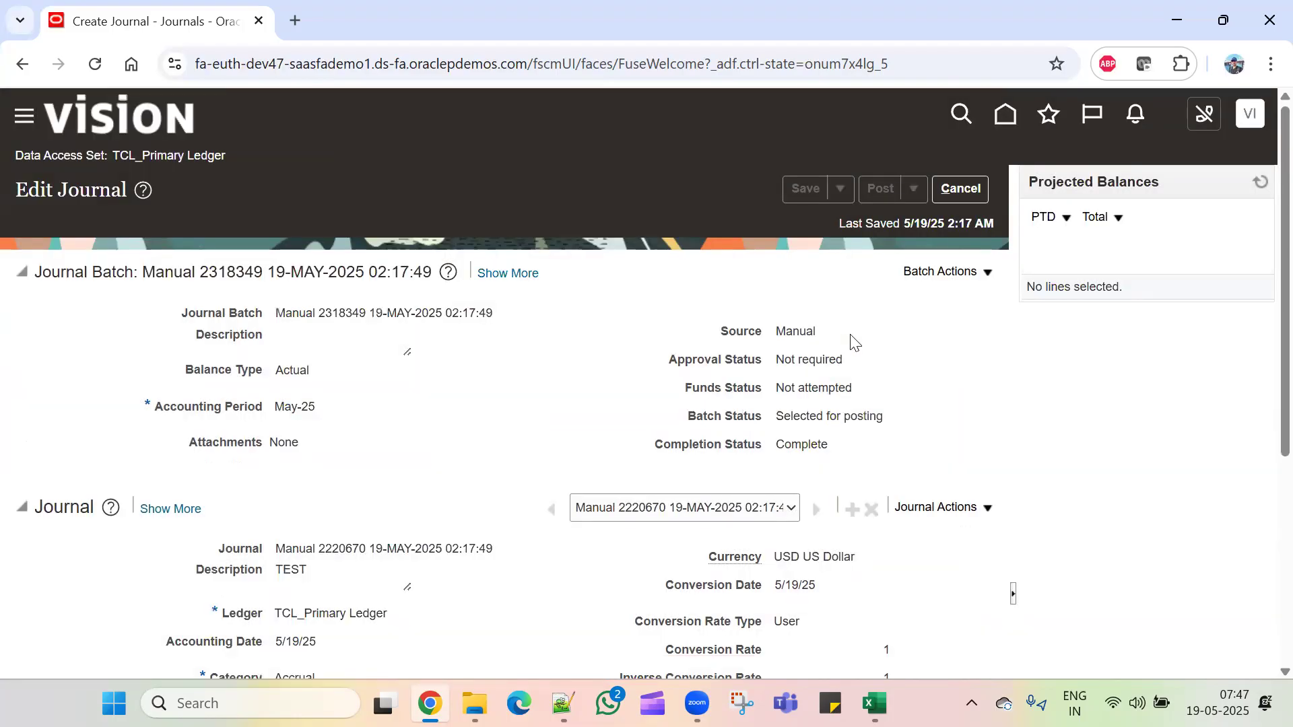
pyautogui.click(963, 187)
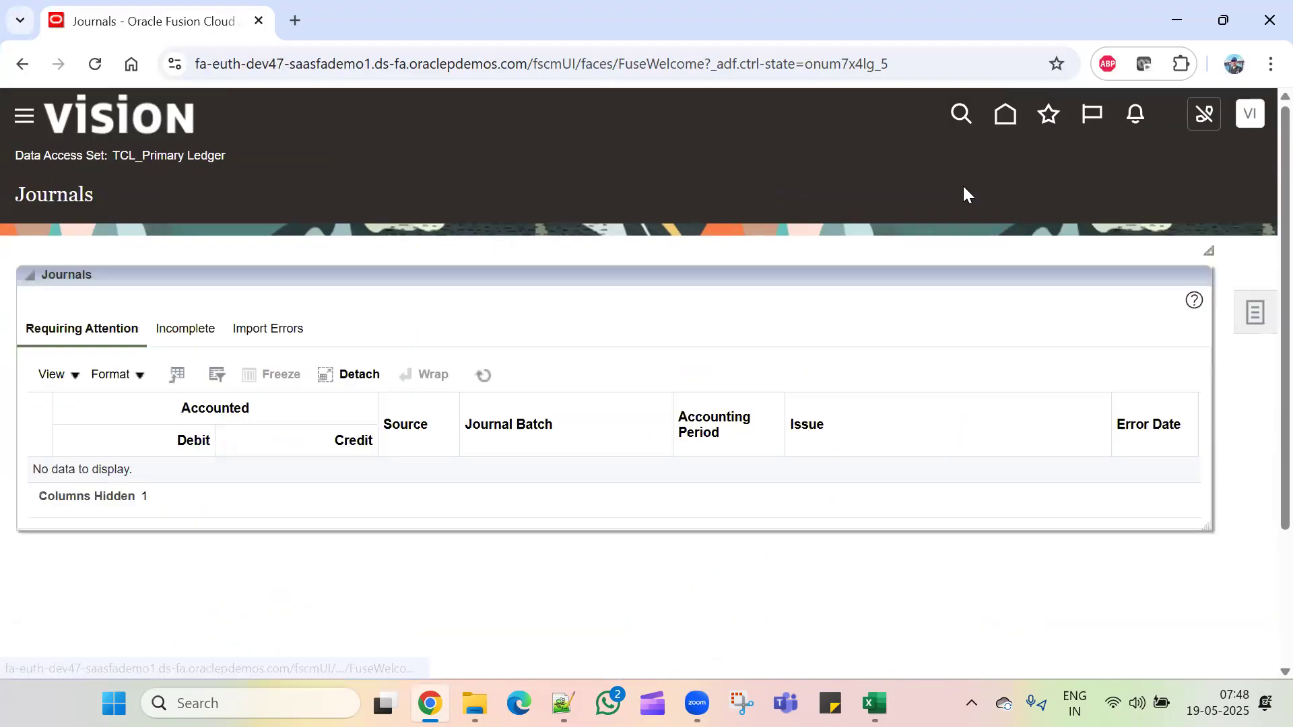
# Step: Search Manage Journals for the newly posted journal batch
pyautogui.click(1263, 312)
pyautogui.click(1147, 182)
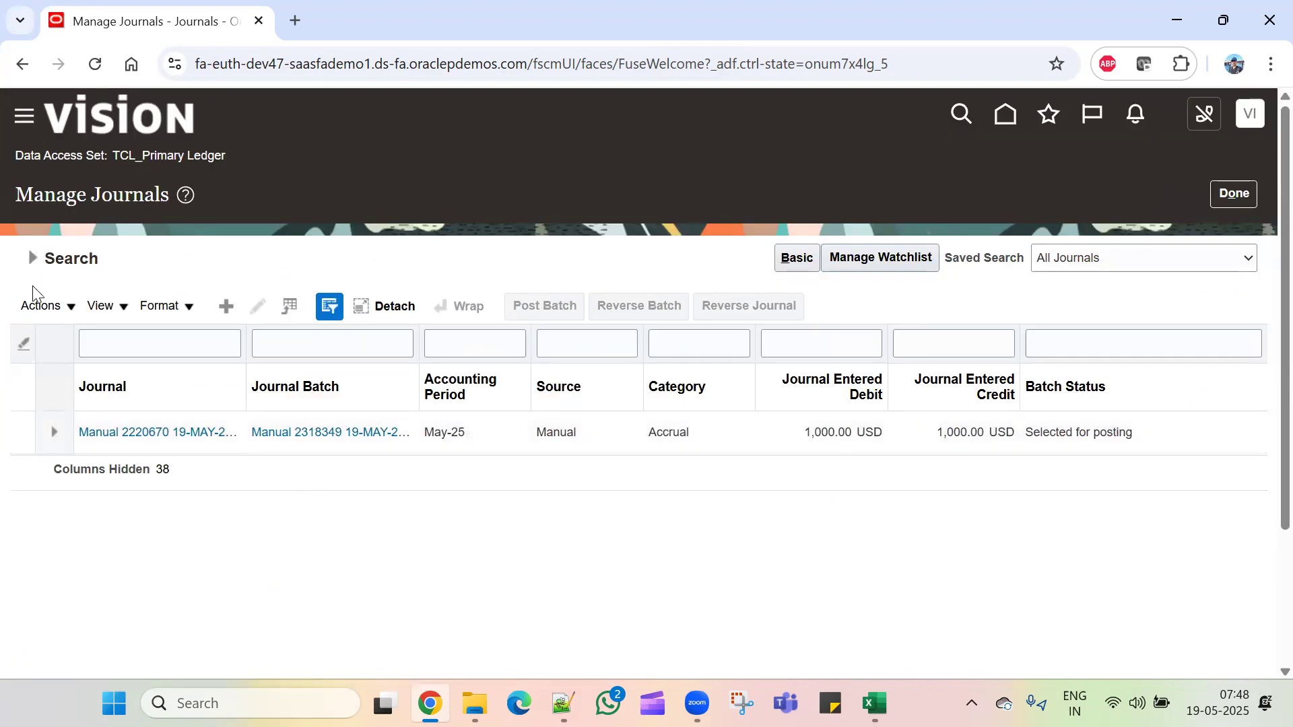
pyautogui.click(34, 259)
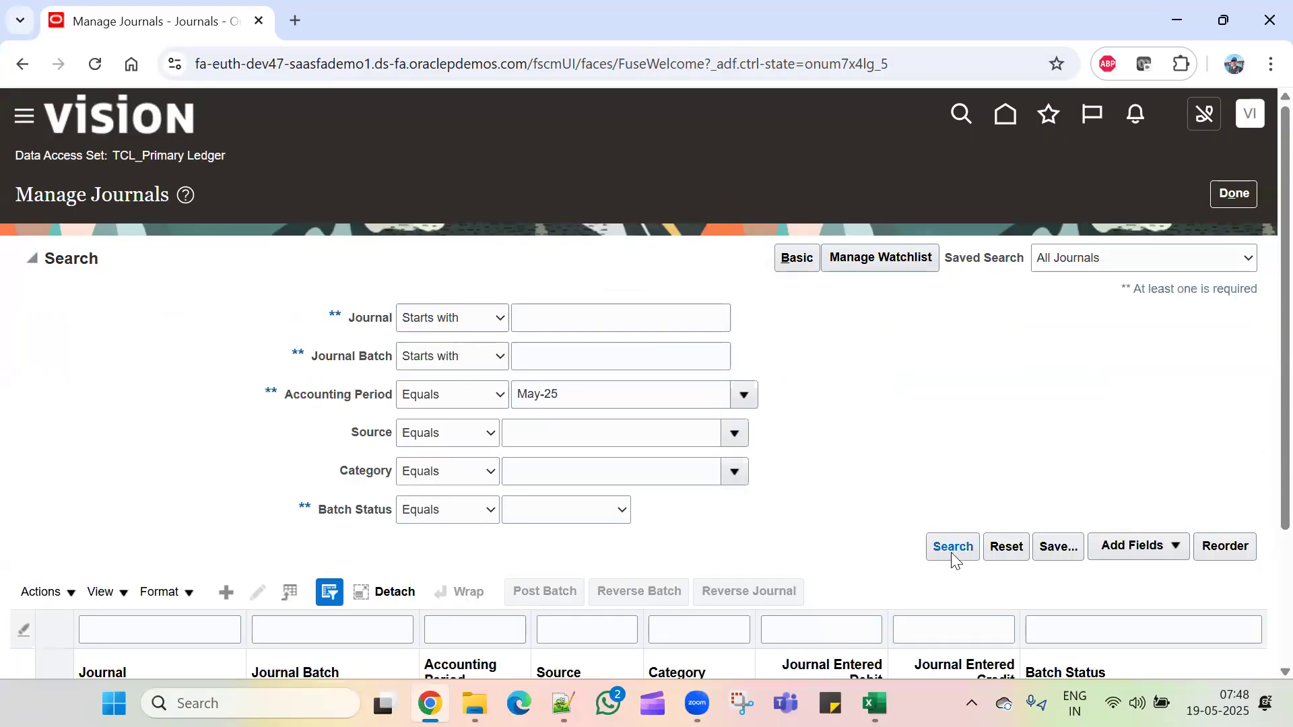
pyautogui.scroll(-1, 956, 559)
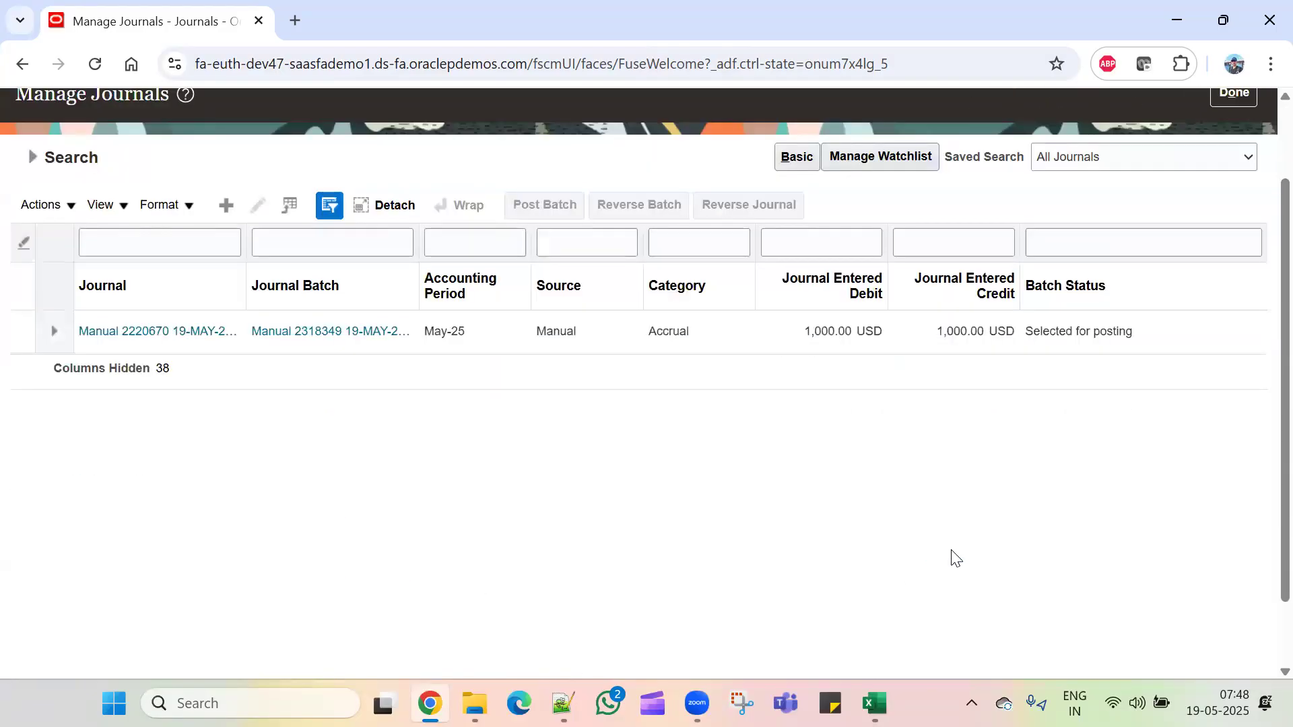
pyautogui.scroll(1, 956, 558)
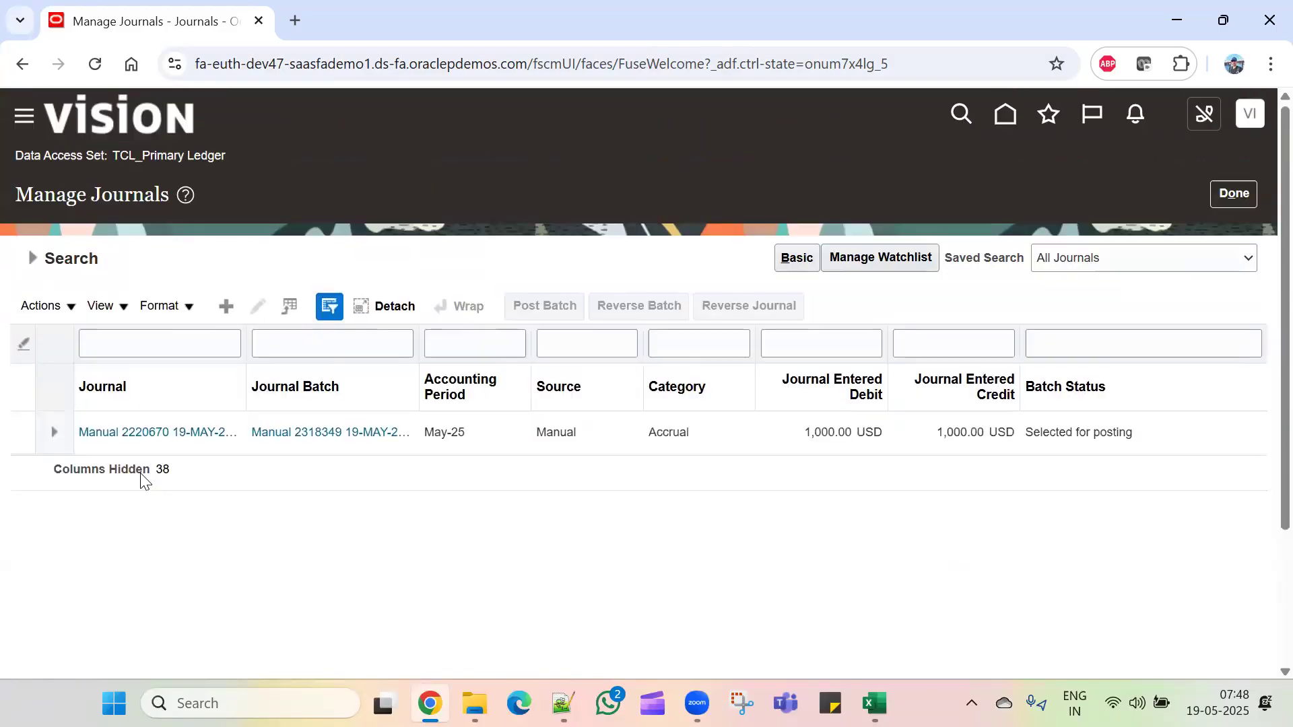
pyautogui.click(34, 259)
pyautogui.click(960, 538)
pyautogui.click(39, 258)
pyautogui.click(954, 550)
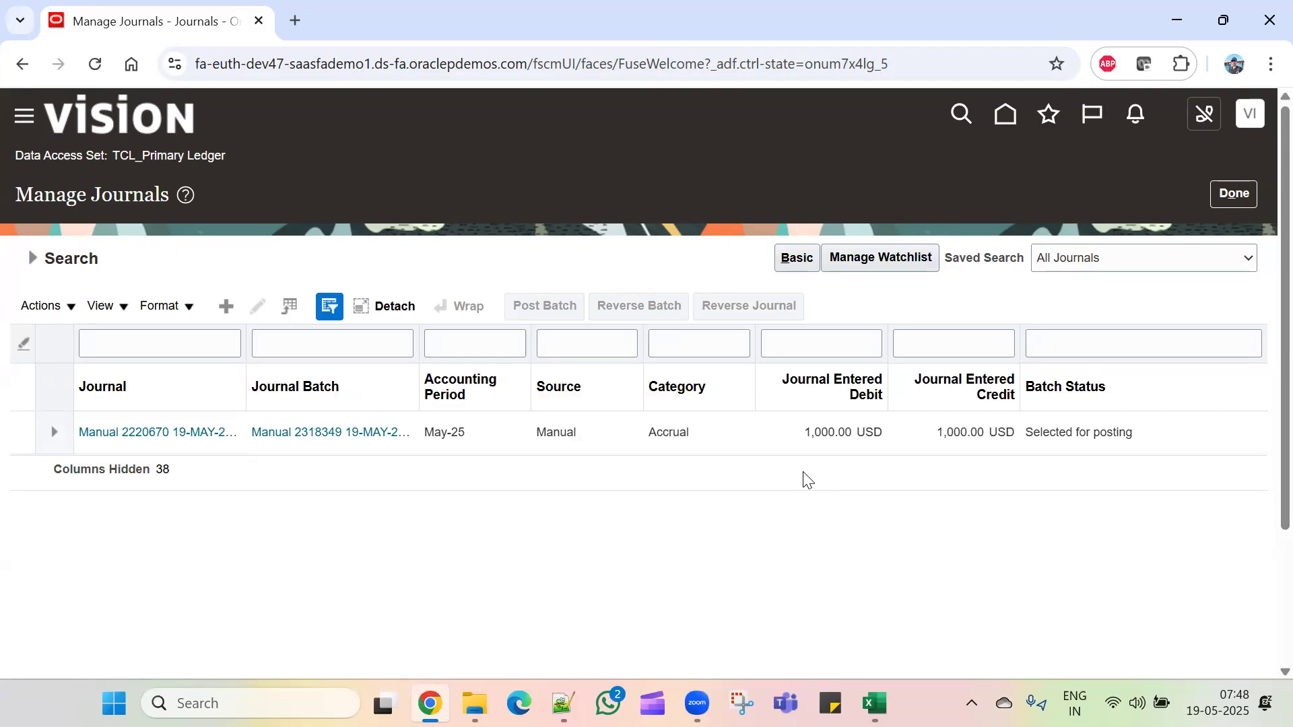
pyautogui.click(31, 259)
pyautogui.click(943, 546)
# Step: Review the journal's balanced 1,000 USD lines, then close it and return home
pyautogui.click(183, 433)
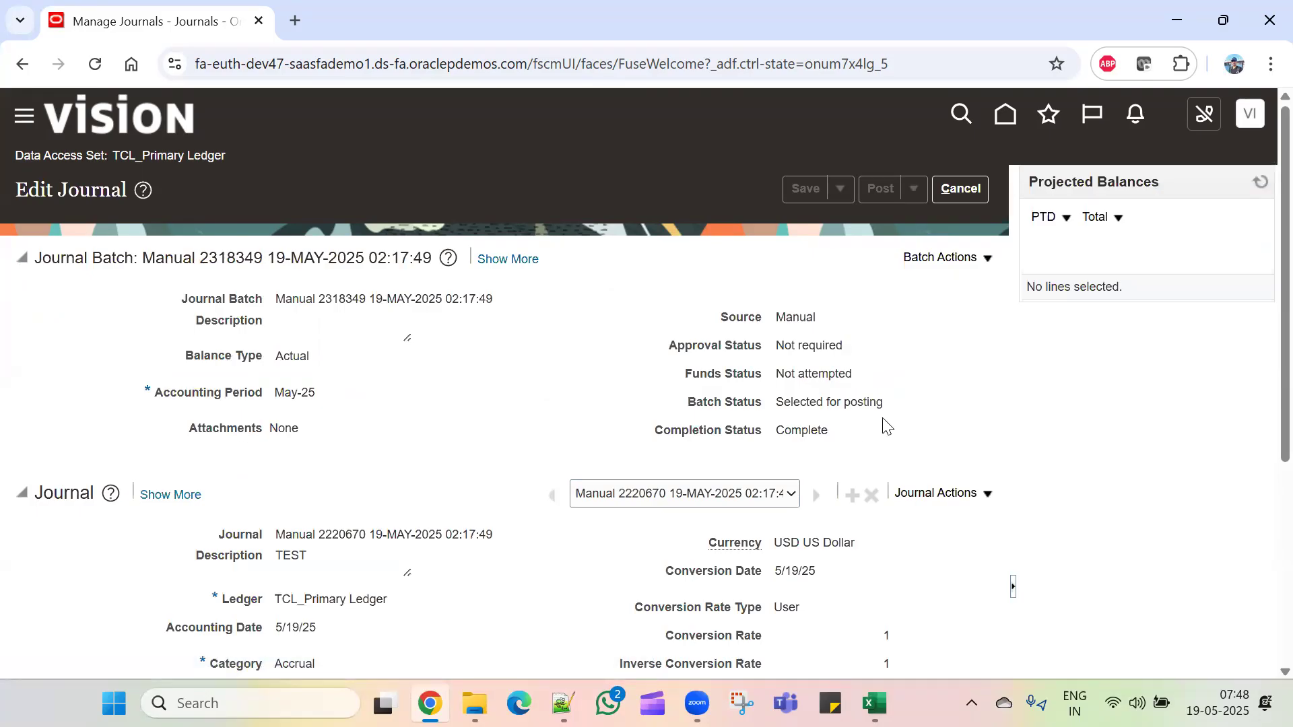
pyautogui.scroll(-5, 880, 516)
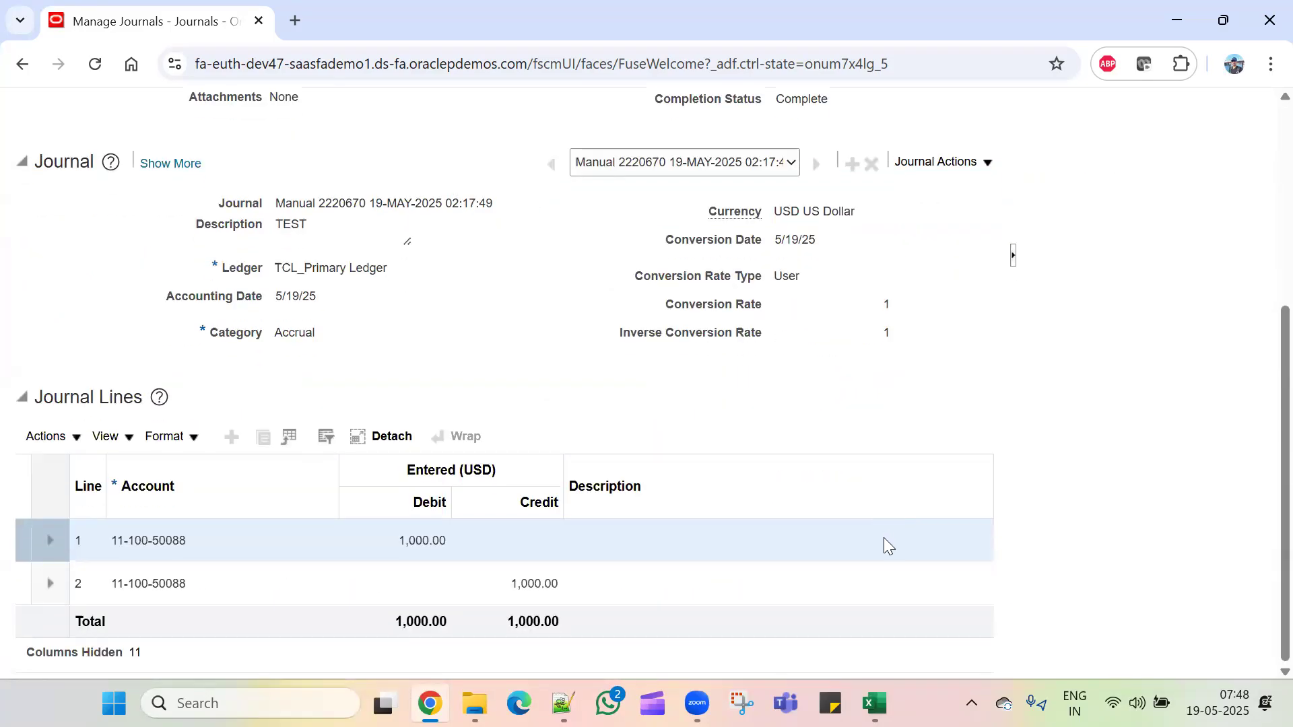
pyautogui.scroll(5, 886, 558)
pyautogui.click(956, 192)
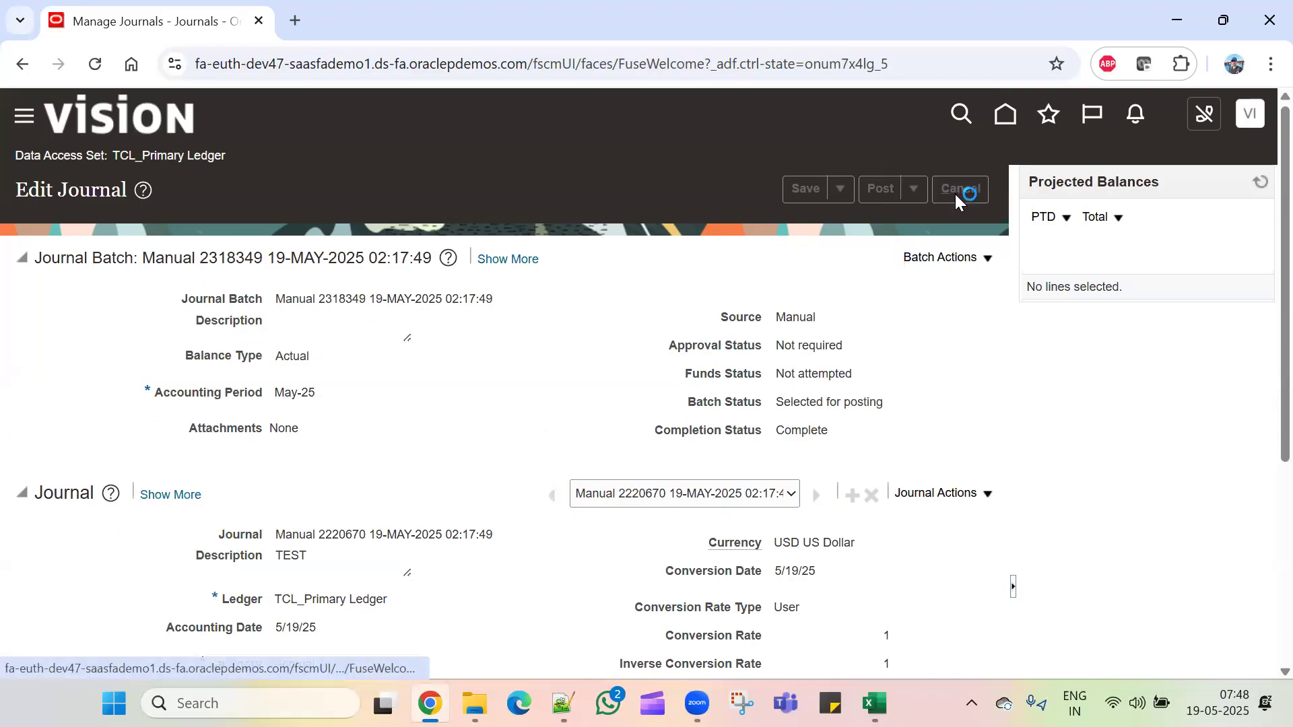
pyautogui.click(1226, 194)
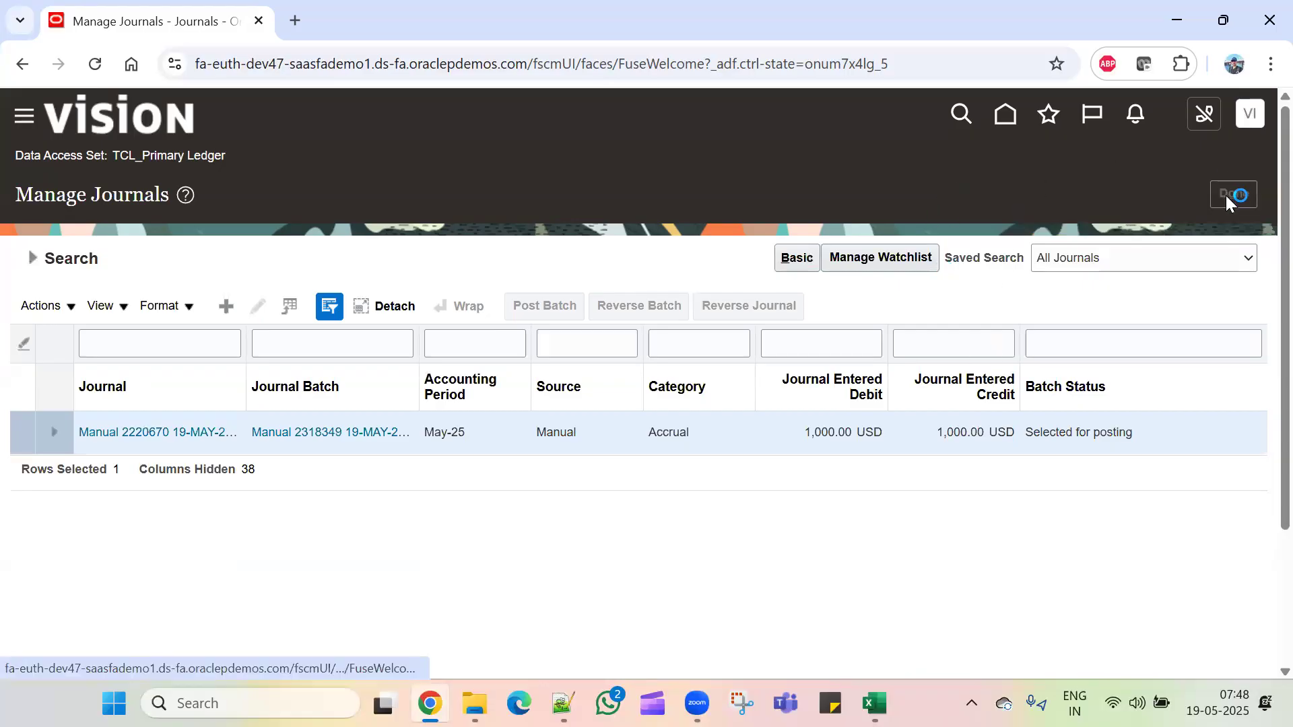
pyautogui.click(1003, 118)
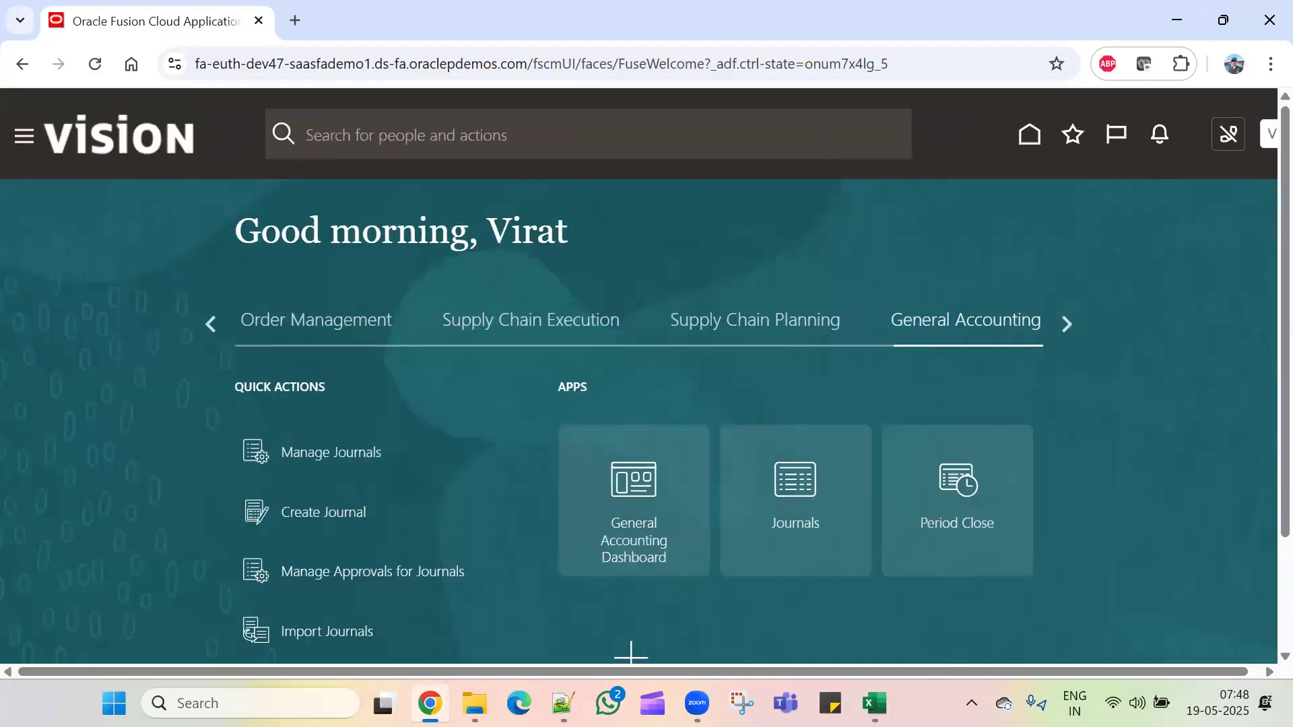
pyautogui.click(874, 703)
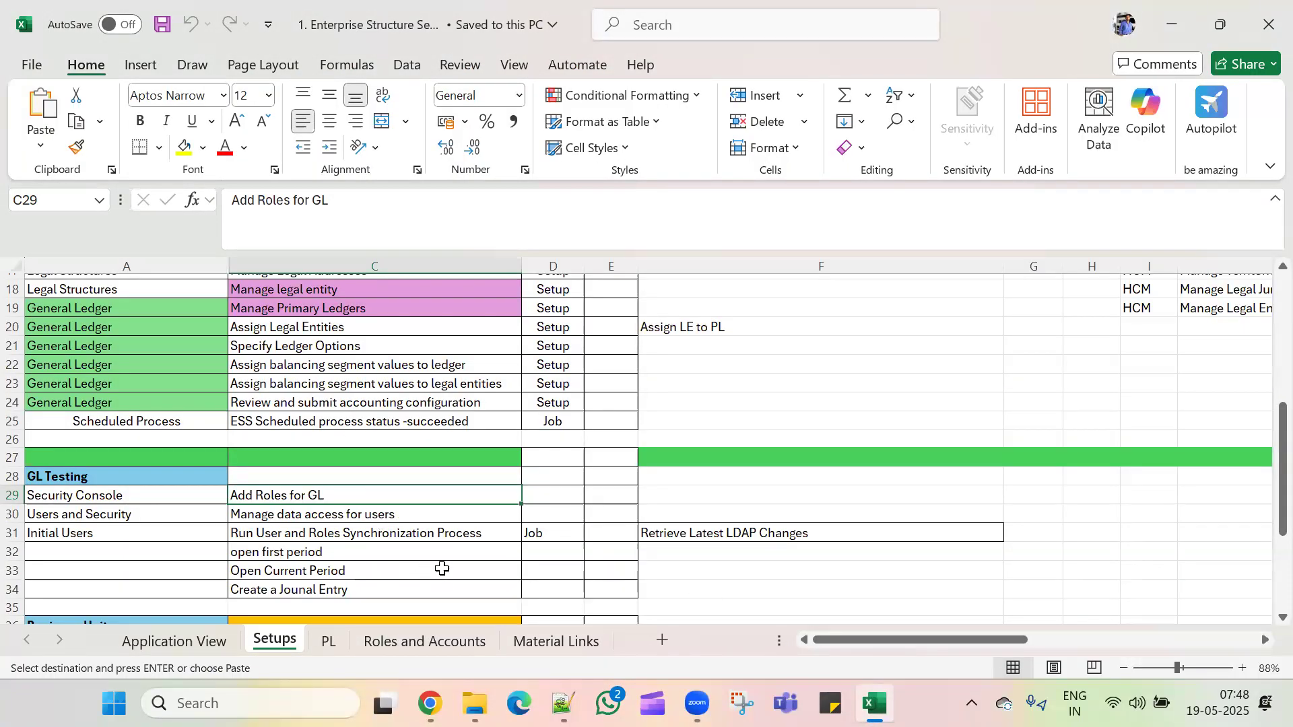
pyautogui.scroll(-2, 441, 569)
pyautogui.click(404, 570)
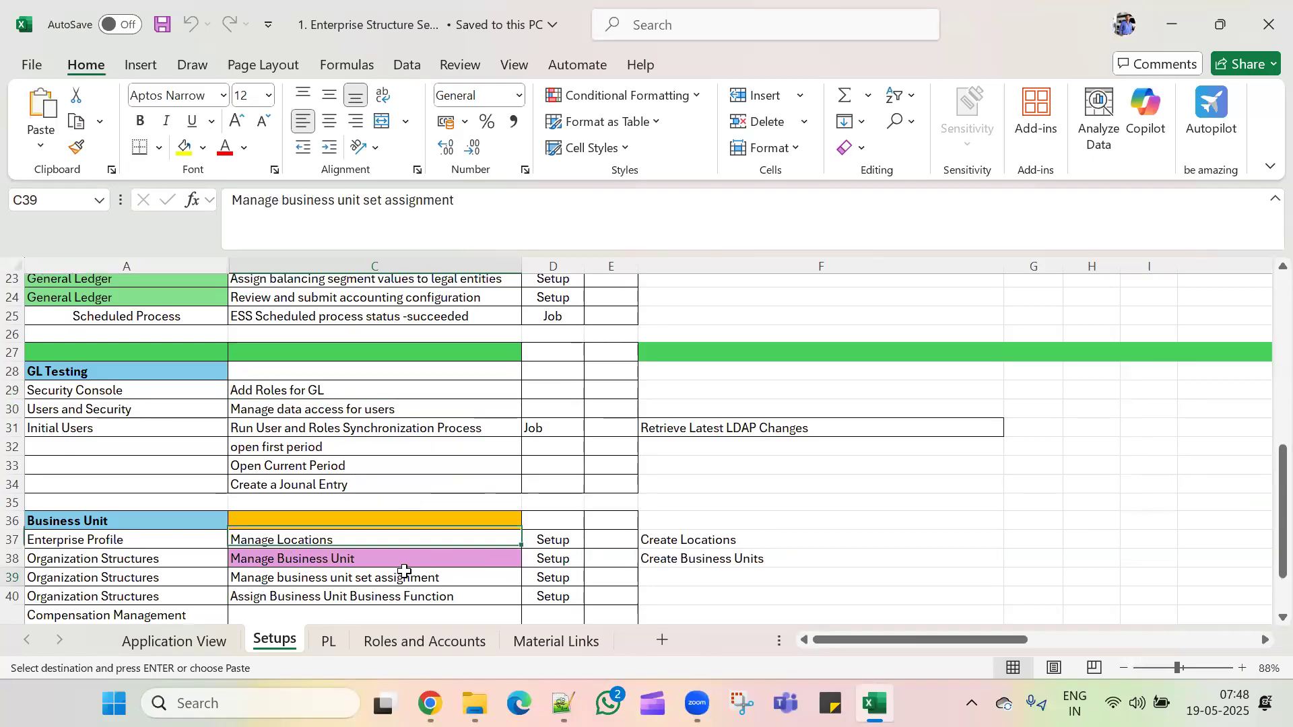
pyautogui.scroll(-2, 404, 571)
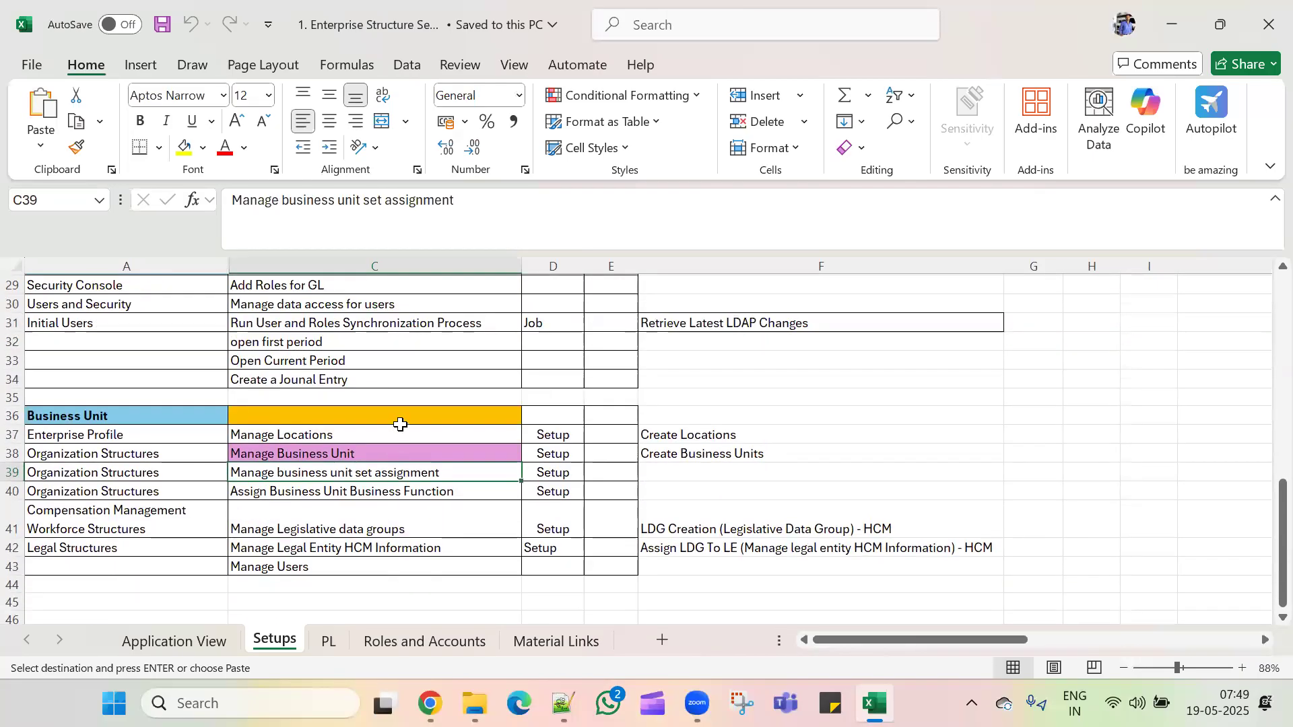
pyautogui.click(399, 435)
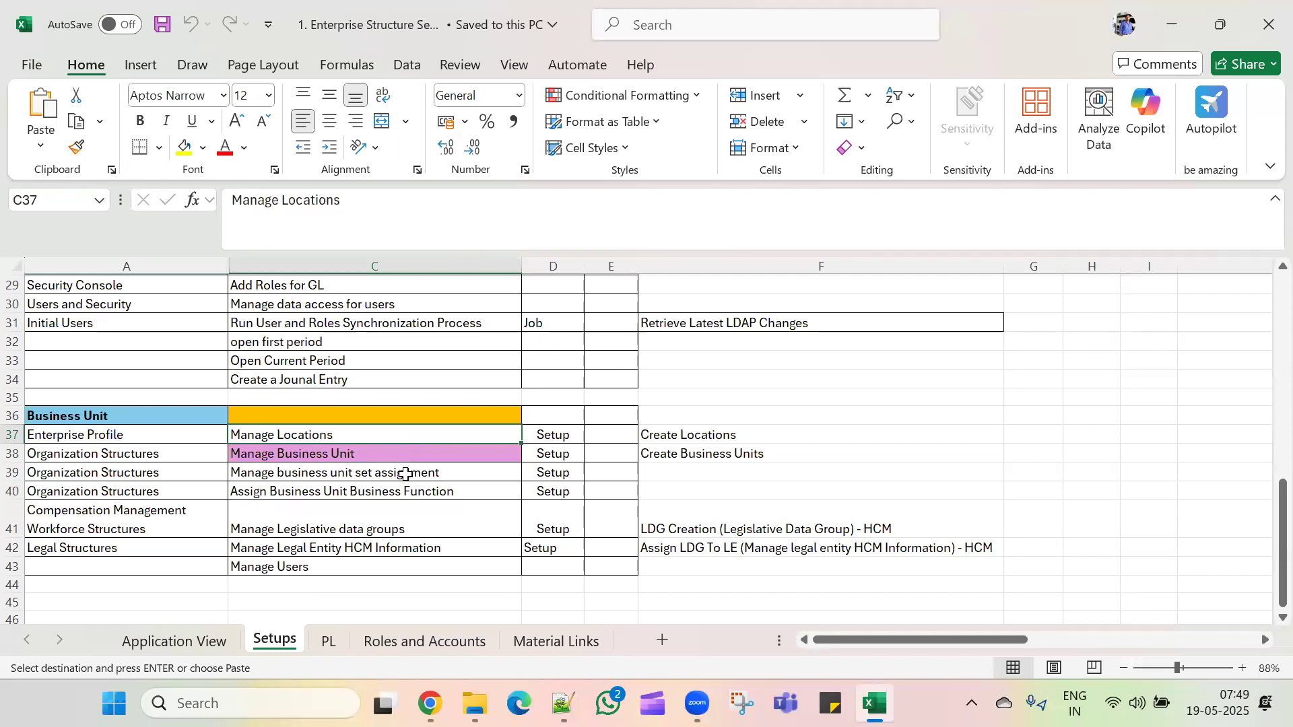
pyautogui.hotkey('alt', 'Tab')
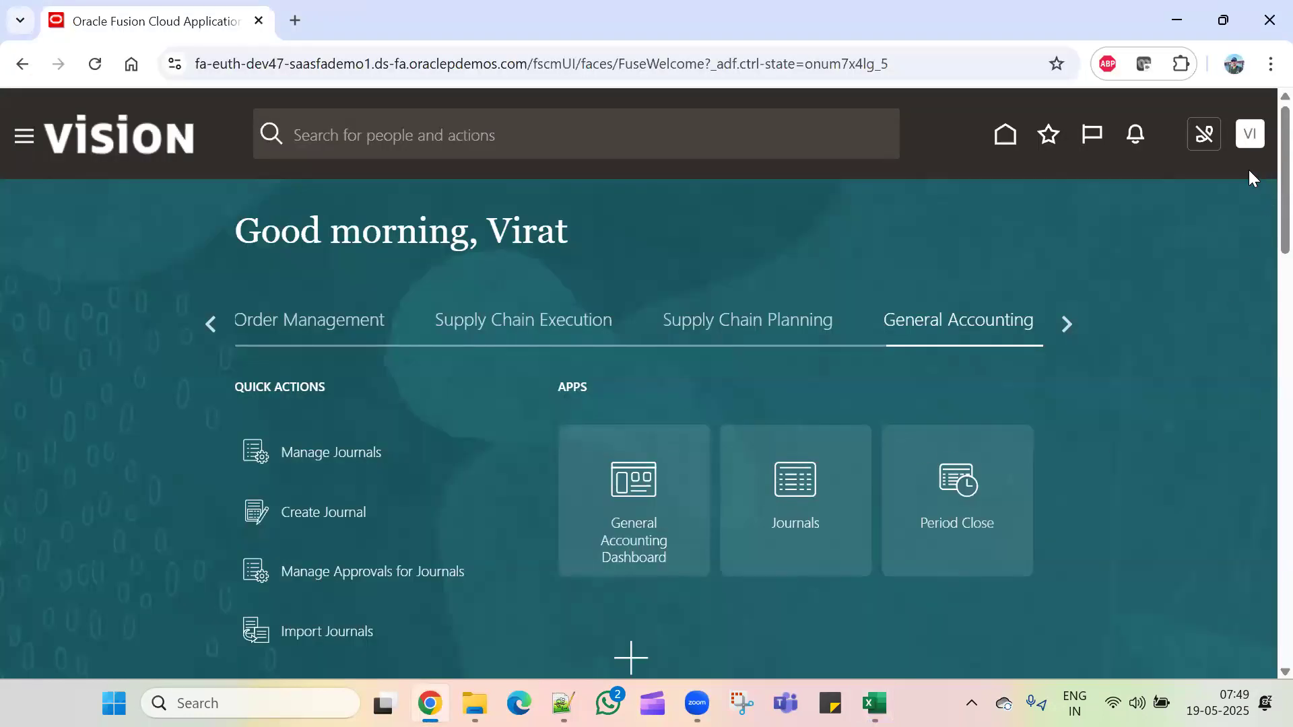
pyautogui.click(1249, 134)
pyautogui.click(936, 435)
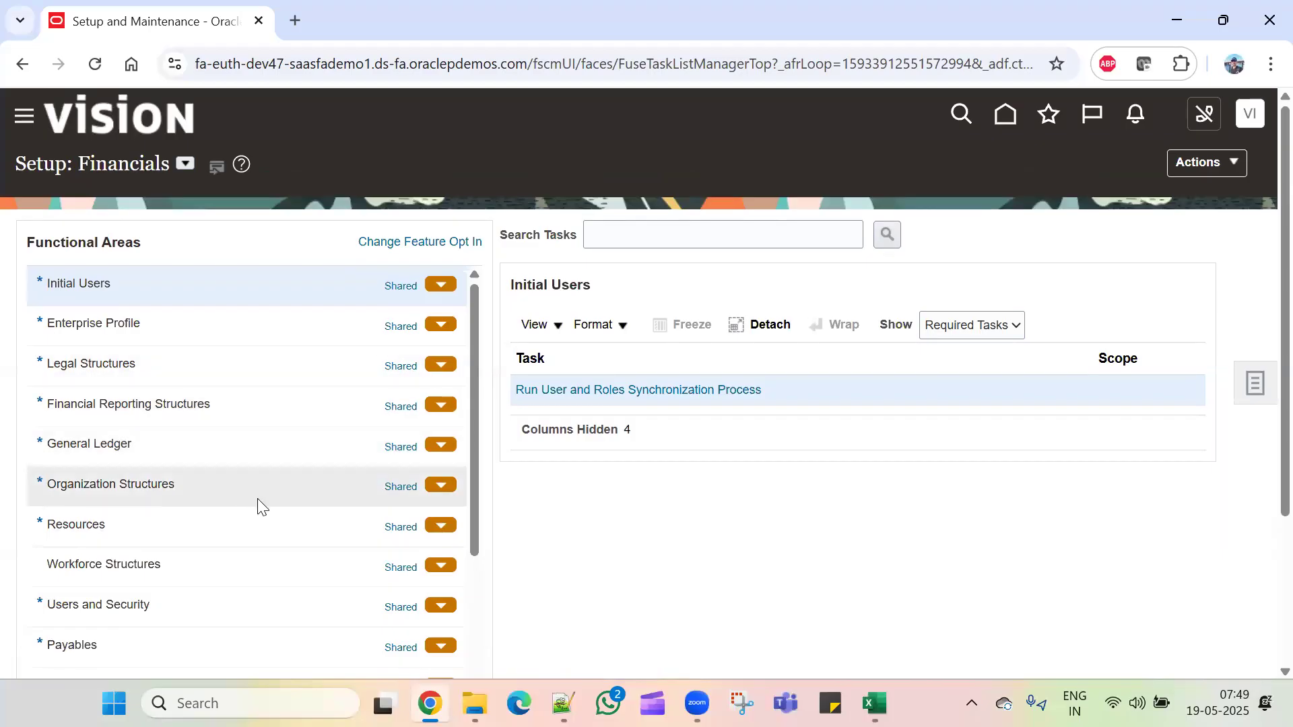
pyautogui.scroll(-3, 290, 599)
pyautogui.scroll(-4, 290, 601)
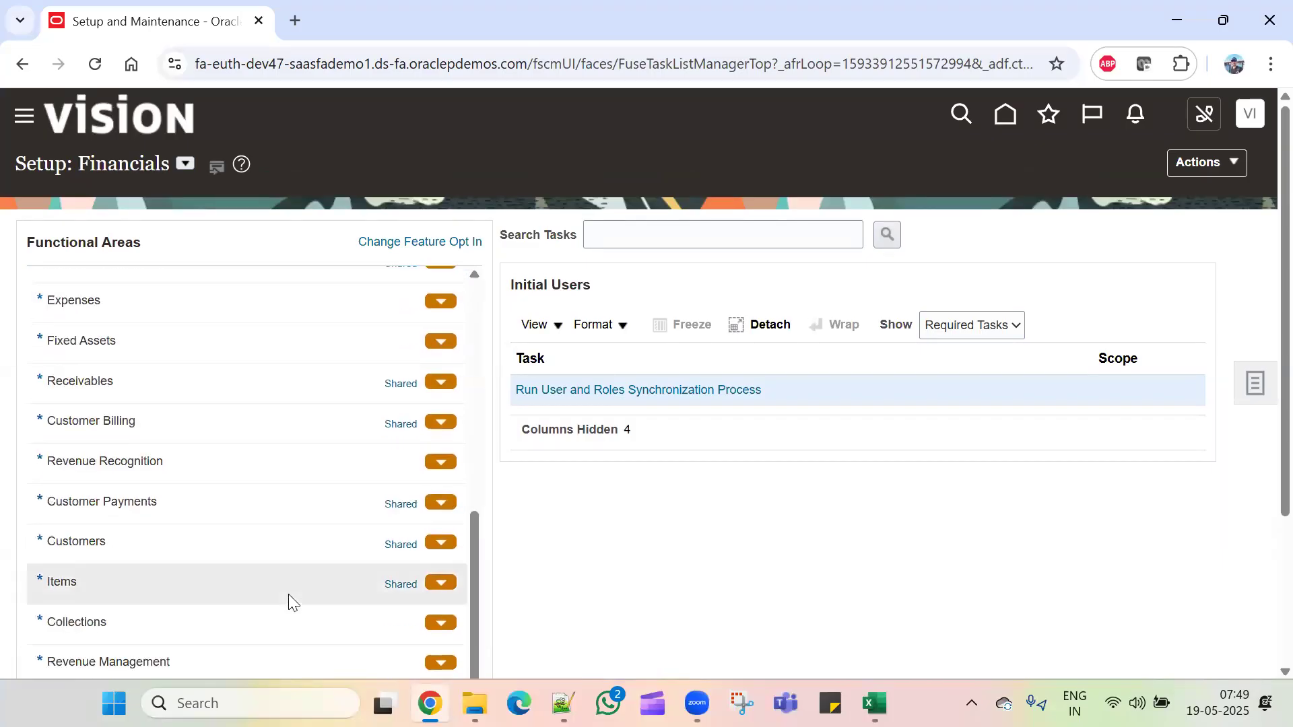
pyautogui.scroll(-2, 288, 597)
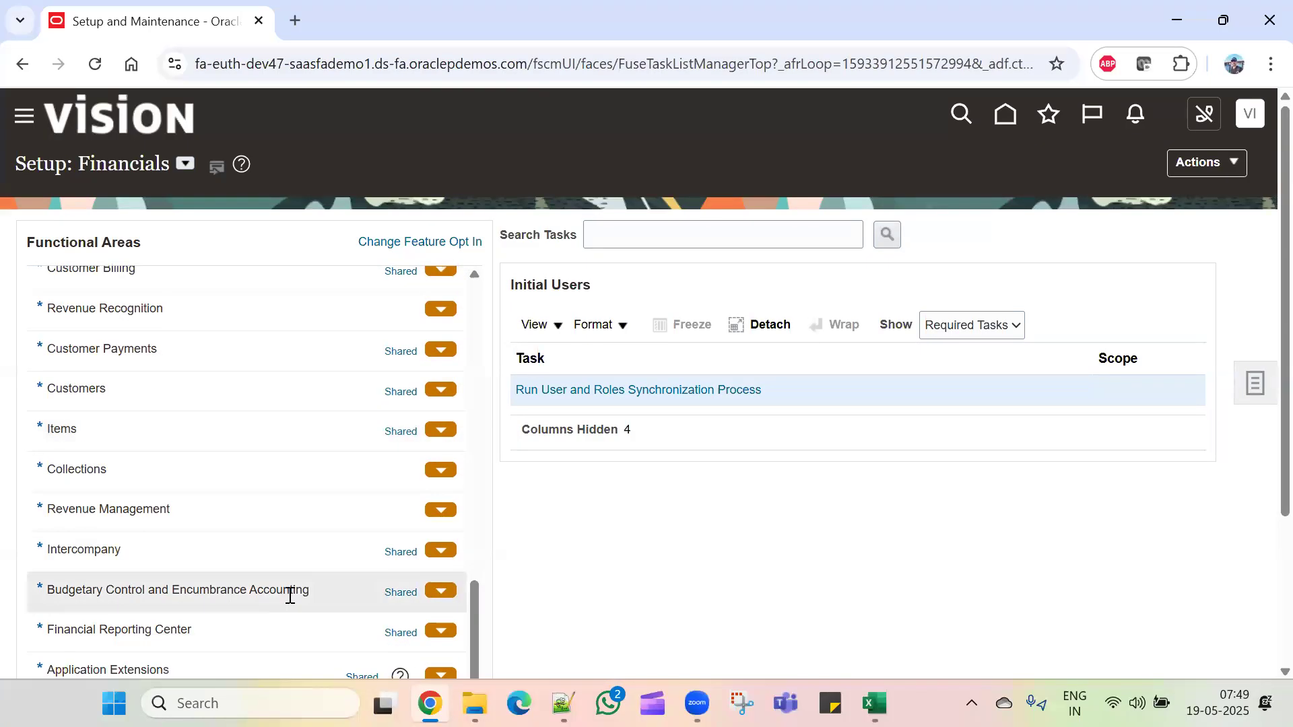
pyautogui.scroll(6, 288, 597)
pyautogui.click(1007, 115)
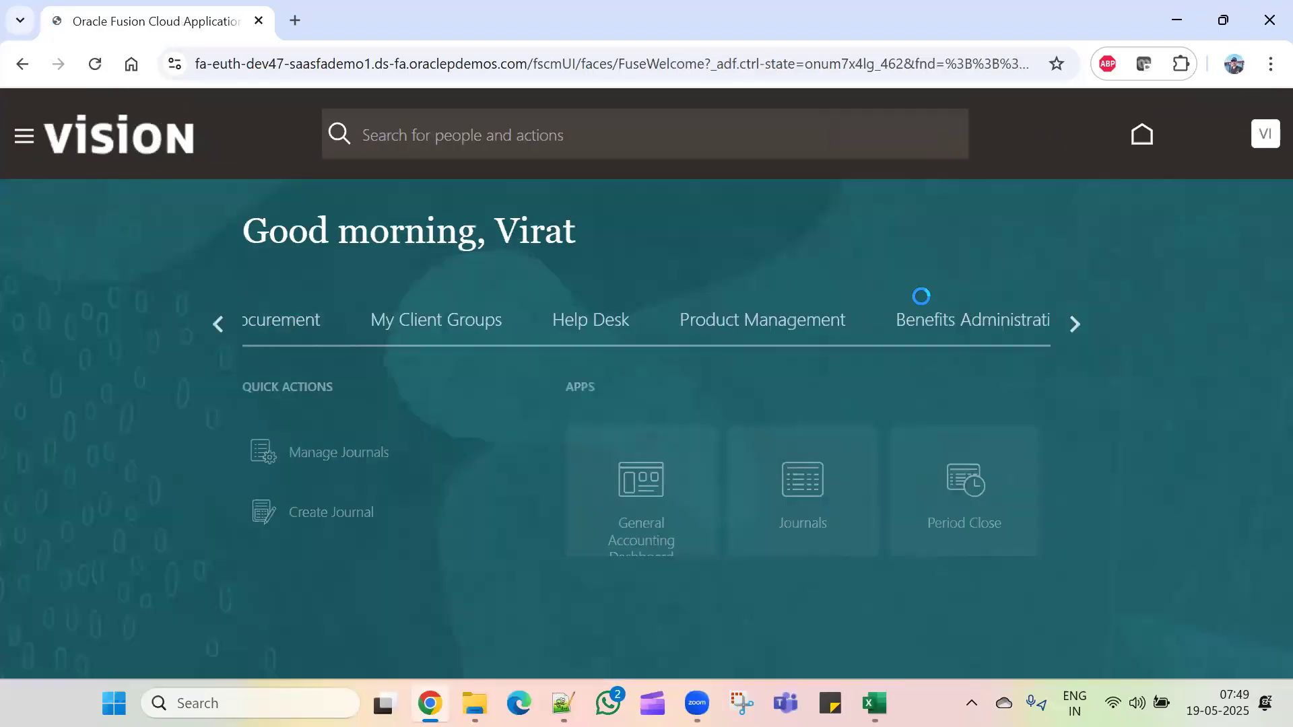
# Step: Search Manage Journals and select the May-25 manual journal awaiting posting
pyautogui.click(785, 485)
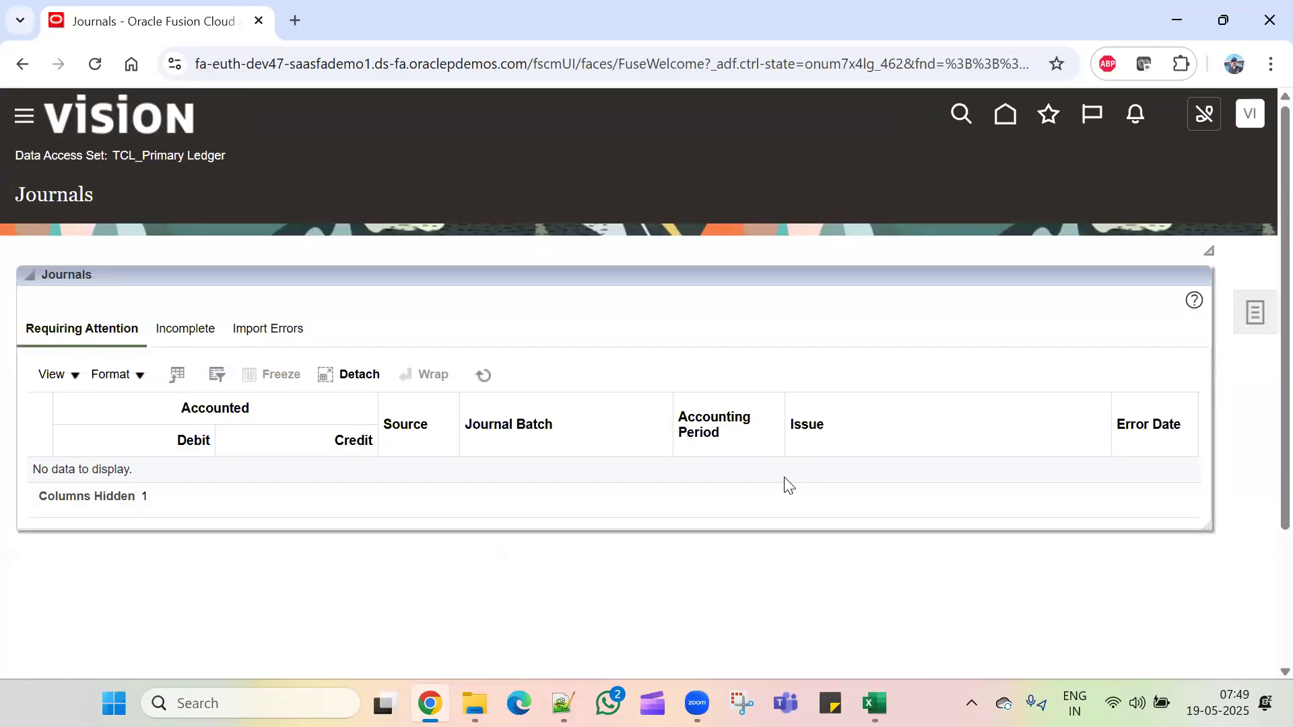
pyautogui.click(1266, 321)
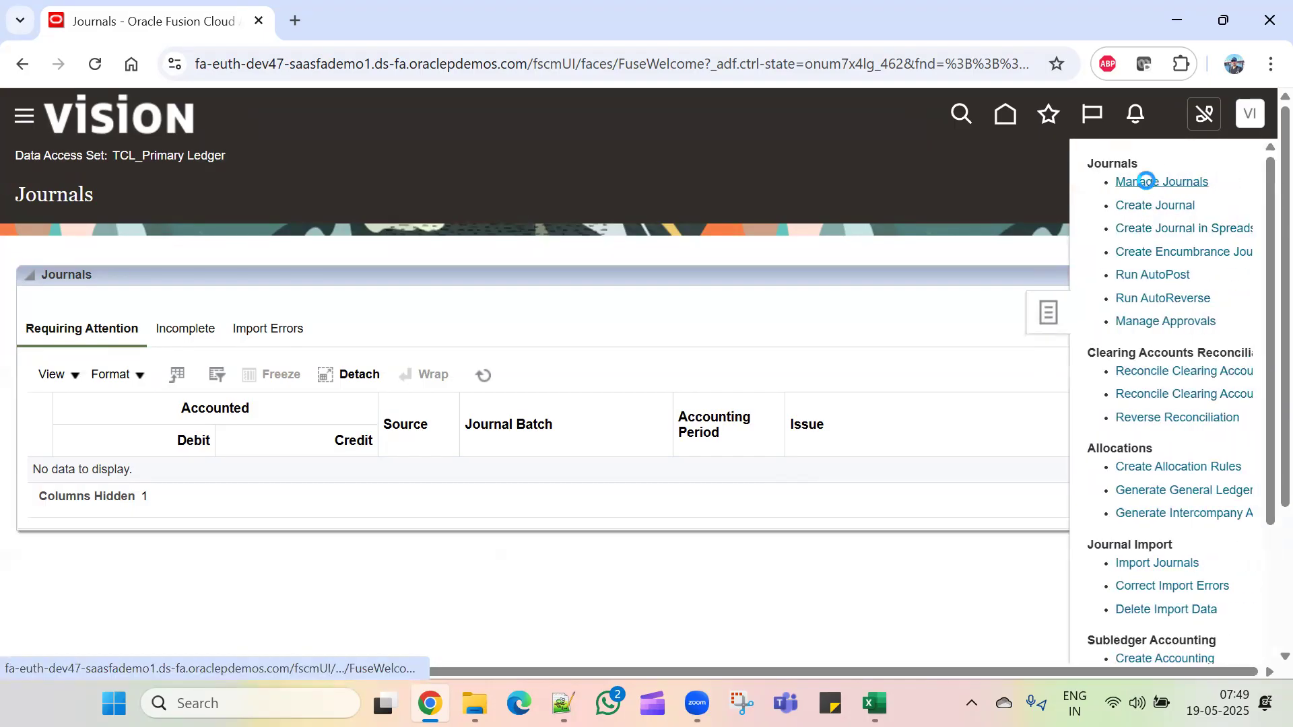
pyautogui.click(1146, 181)
pyautogui.click(966, 546)
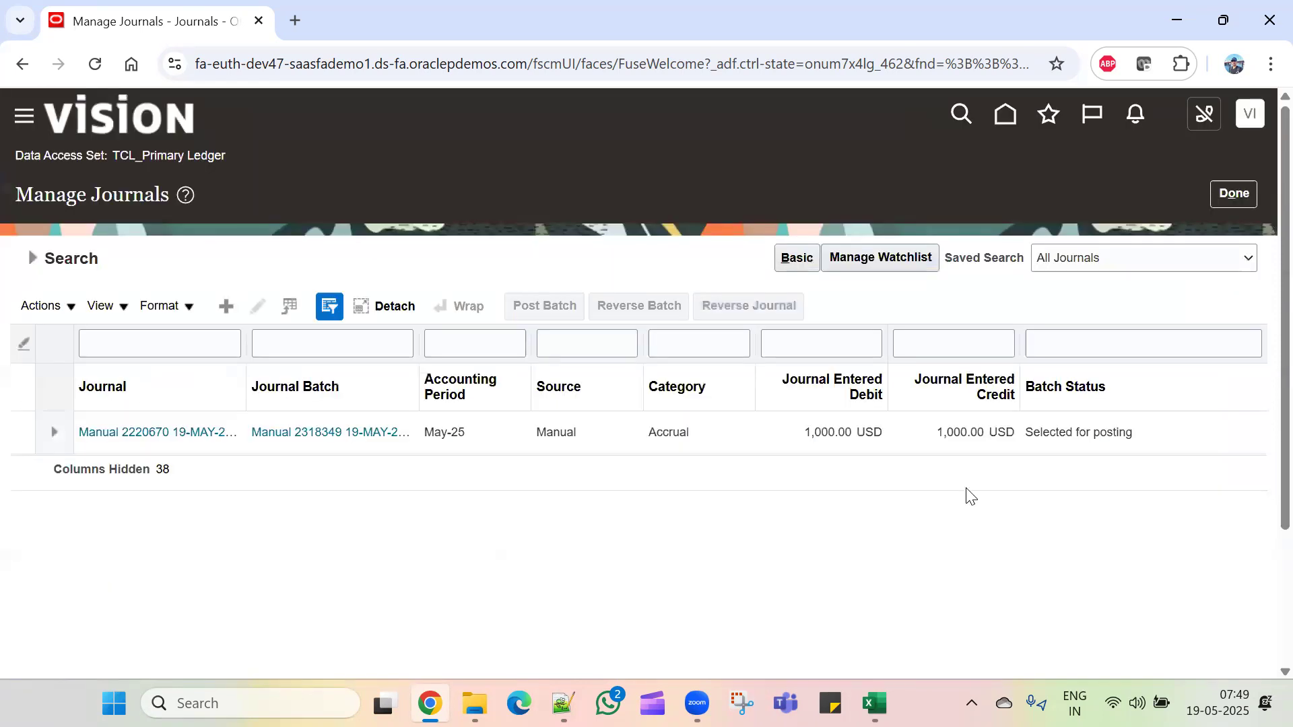
pyautogui.click(32, 259)
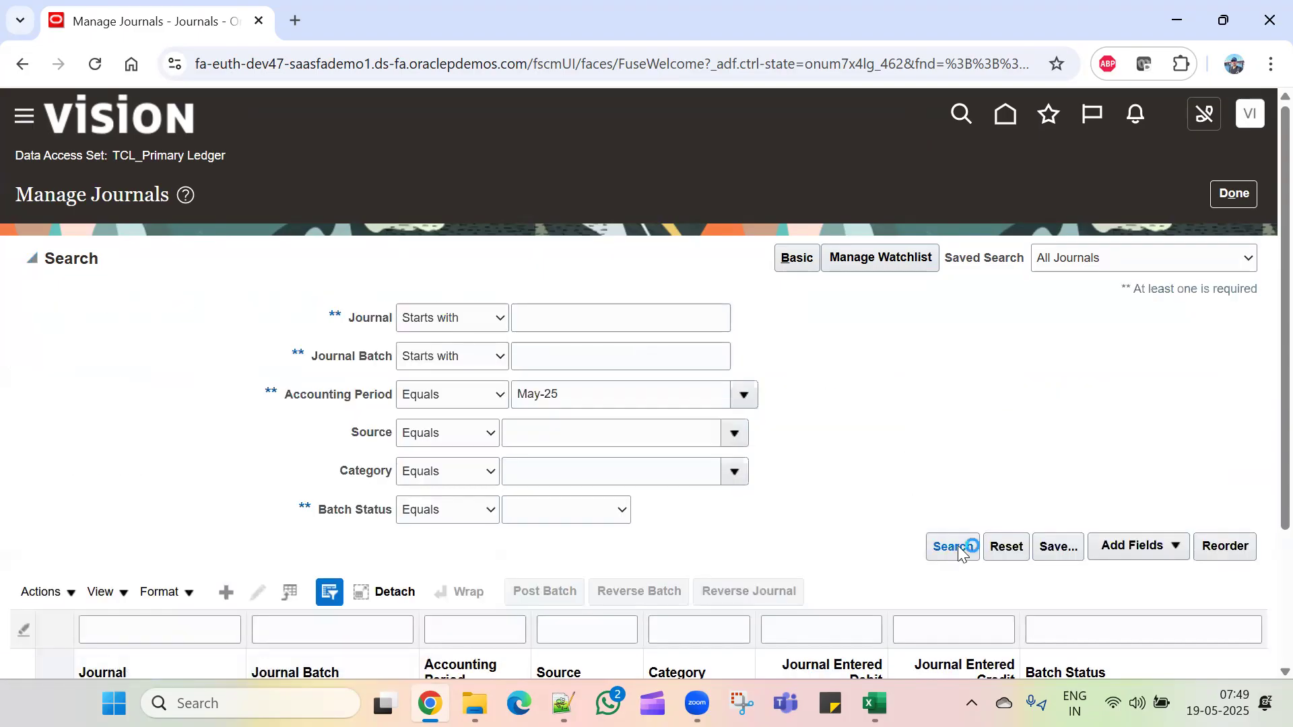
pyautogui.click(967, 544)
pyautogui.click(1150, 441)
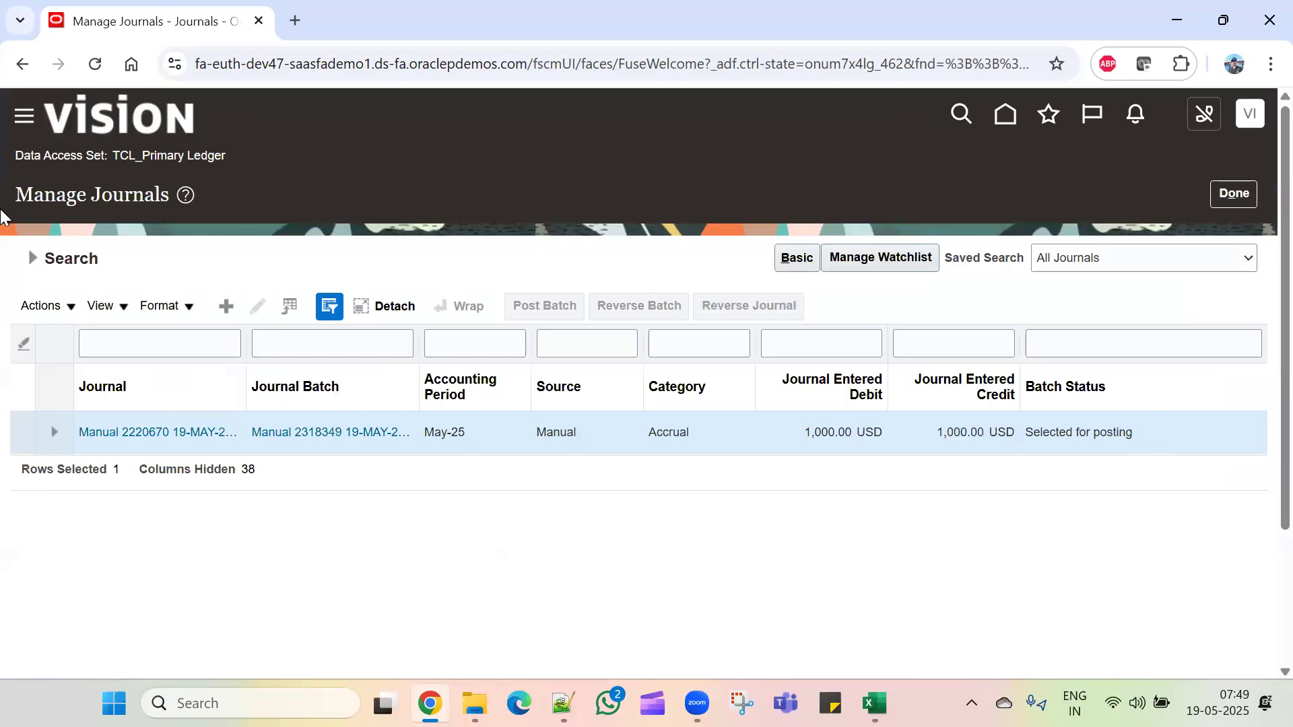
# Step: Close Manage Journals and go back to the home page
pyautogui.click(34, 257)
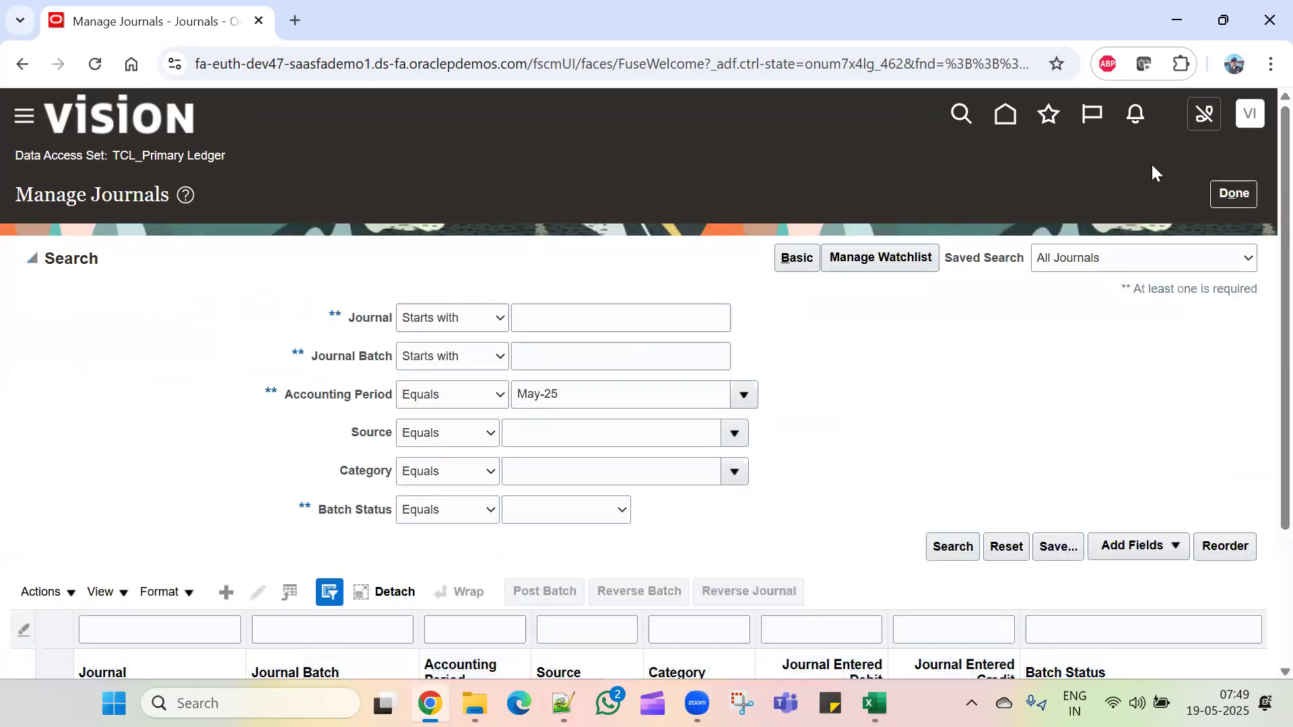
pyautogui.click(1233, 195)
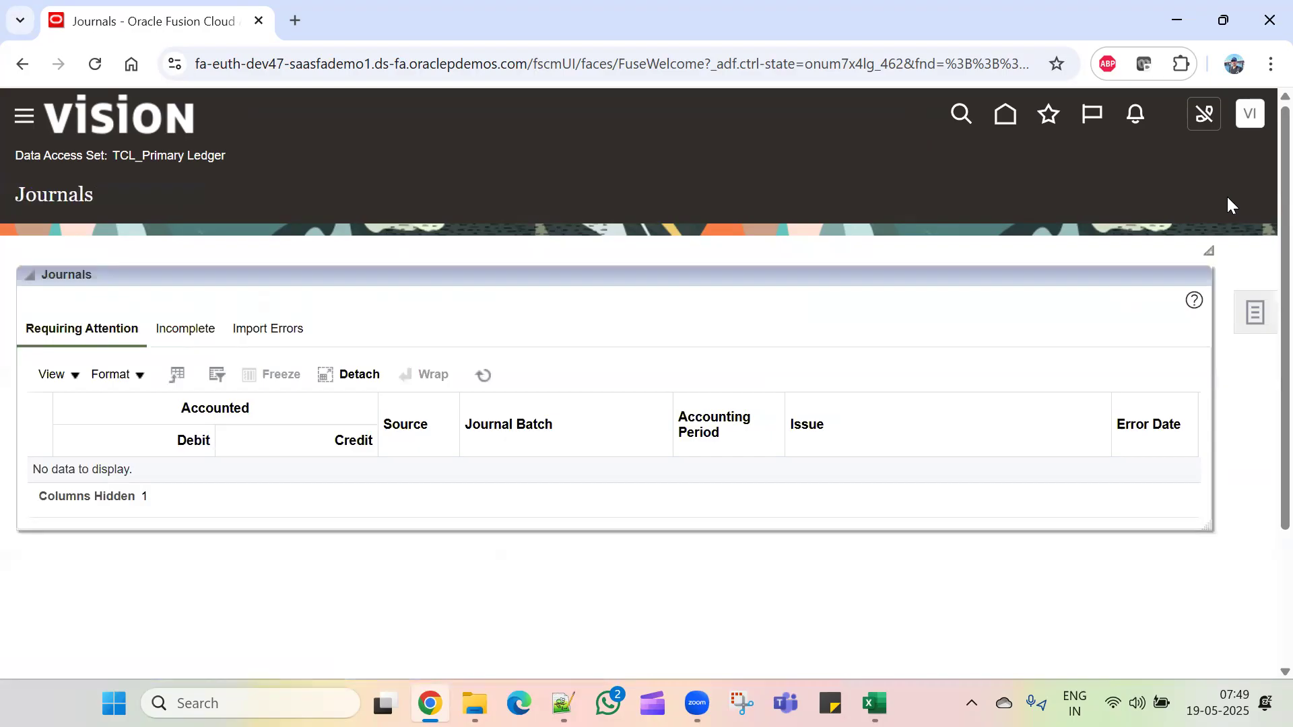
pyautogui.click(1003, 115)
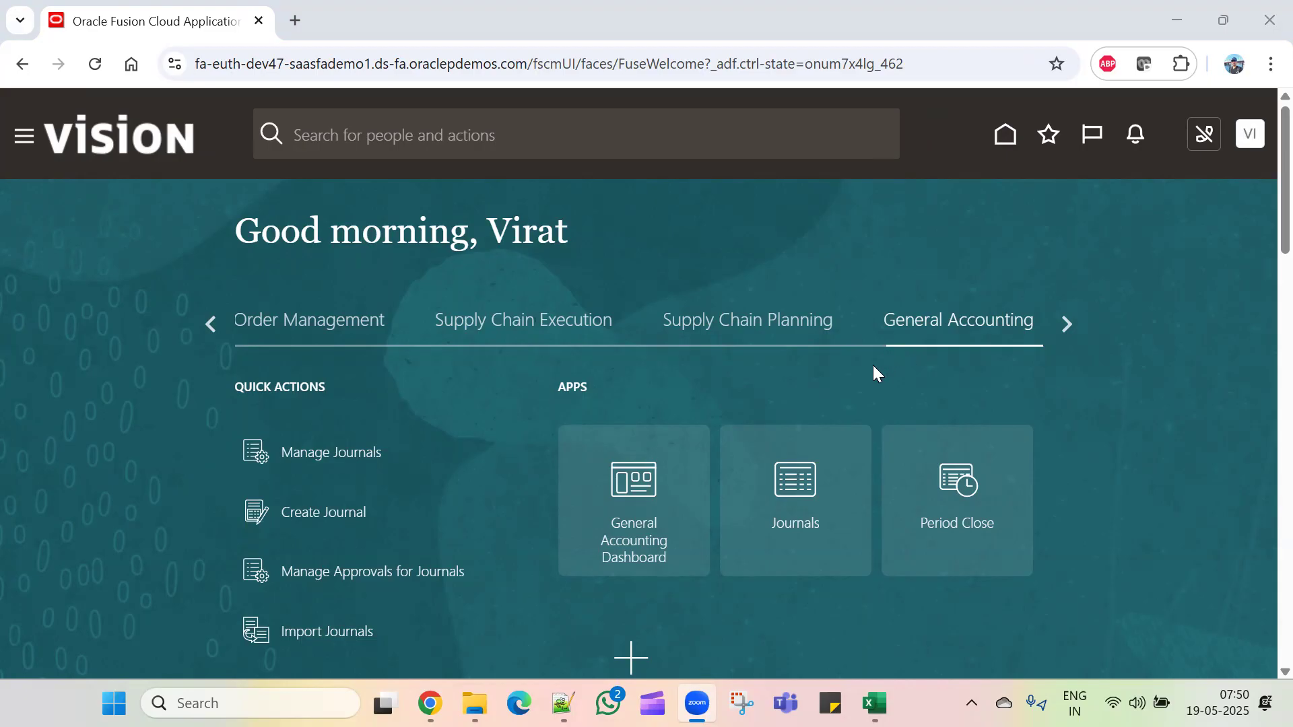
# Step: Go to Setup and Maintenance and open Manage Primary Ledgers under General Ledger
pyautogui.click(1248, 137)
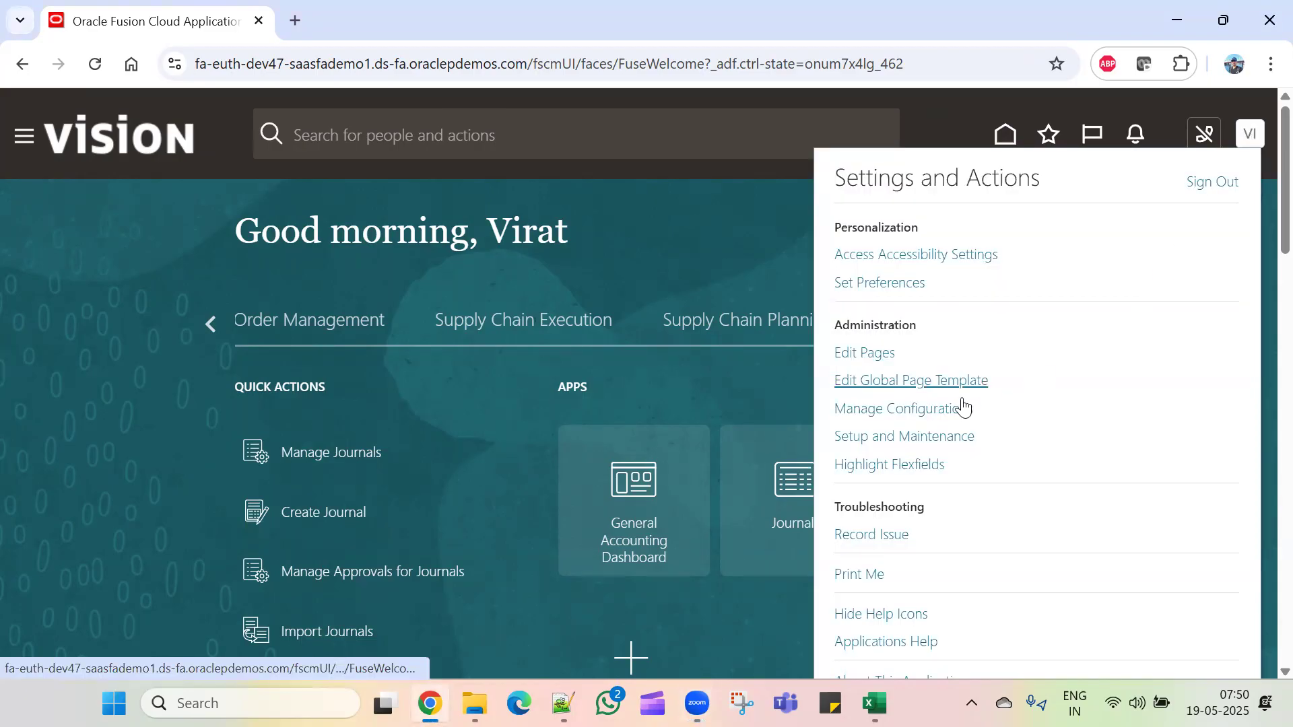
pyautogui.click(939, 438)
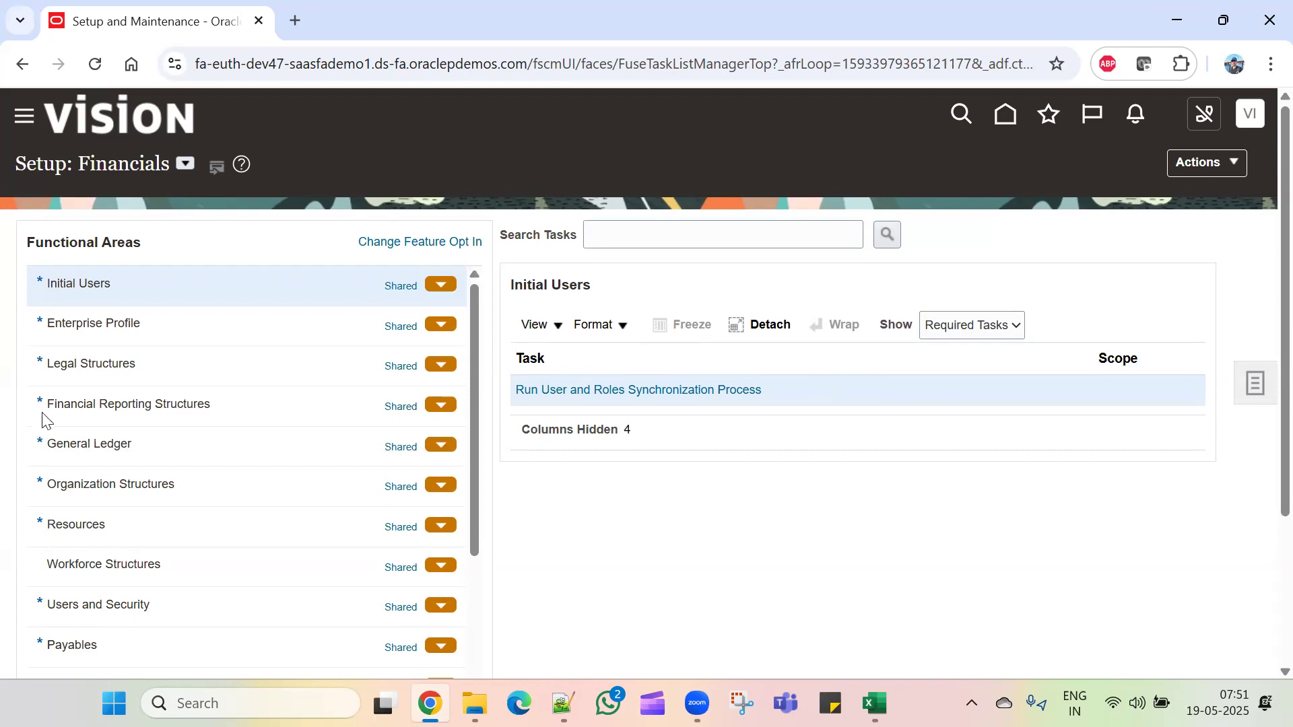
pyautogui.click(186, 455)
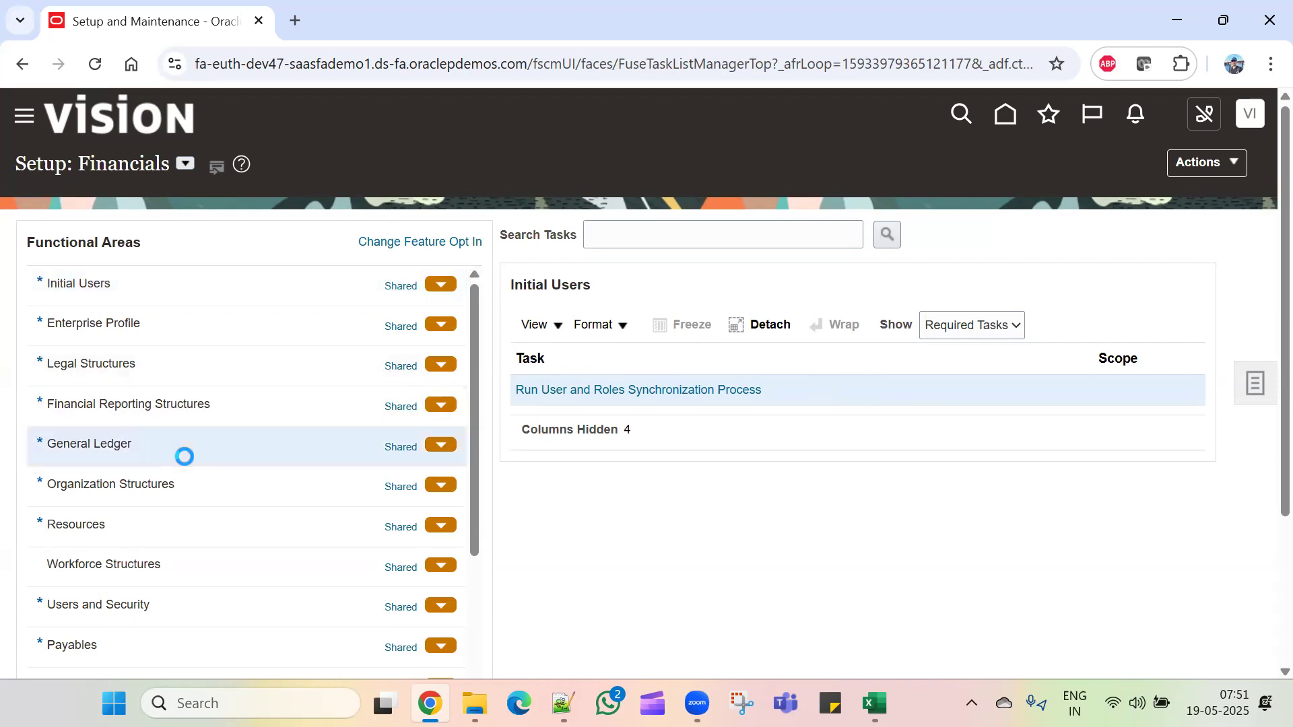
pyautogui.click(620, 390)
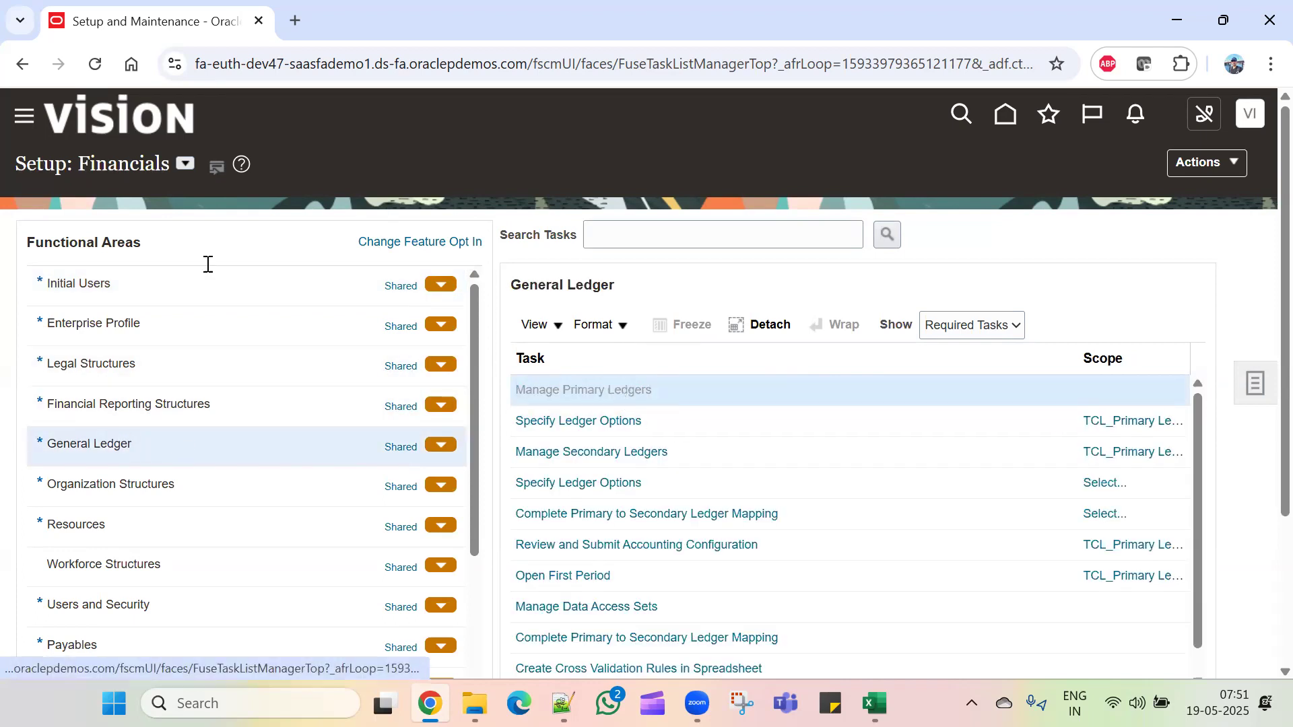
# Step: Filter primary ledgers by TCL, check TCL_Primary Ledger's status, and close the list
pyautogui.click(139, 276)
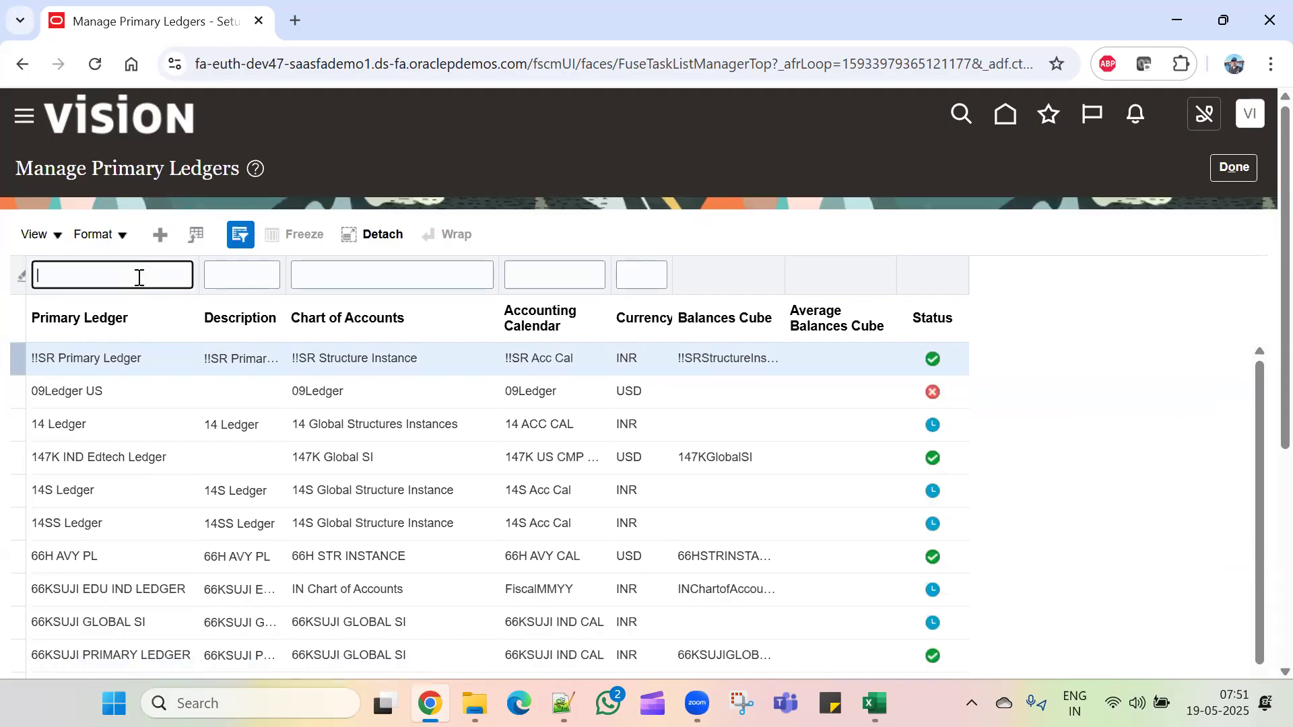
pyautogui.write('TCL')
pyautogui.press('Return')
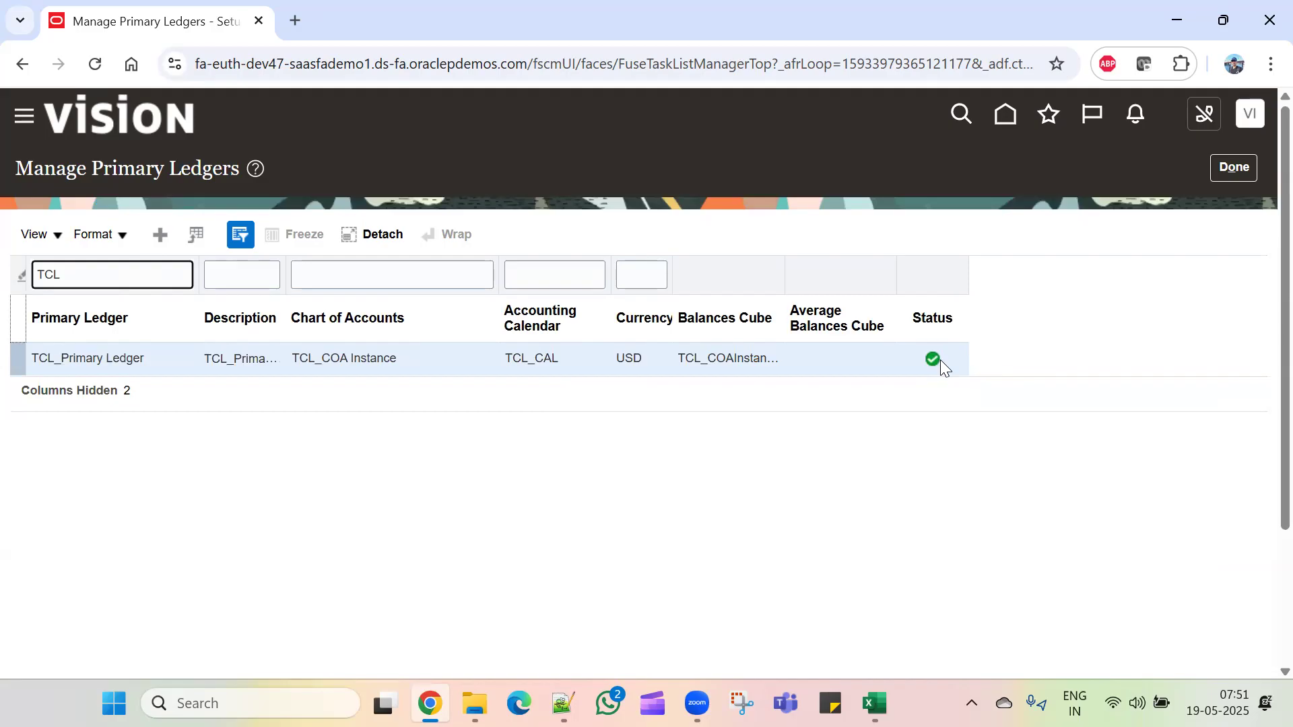
pyautogui.moveTo(940, 357)
pyautogui.click(1226, 159)
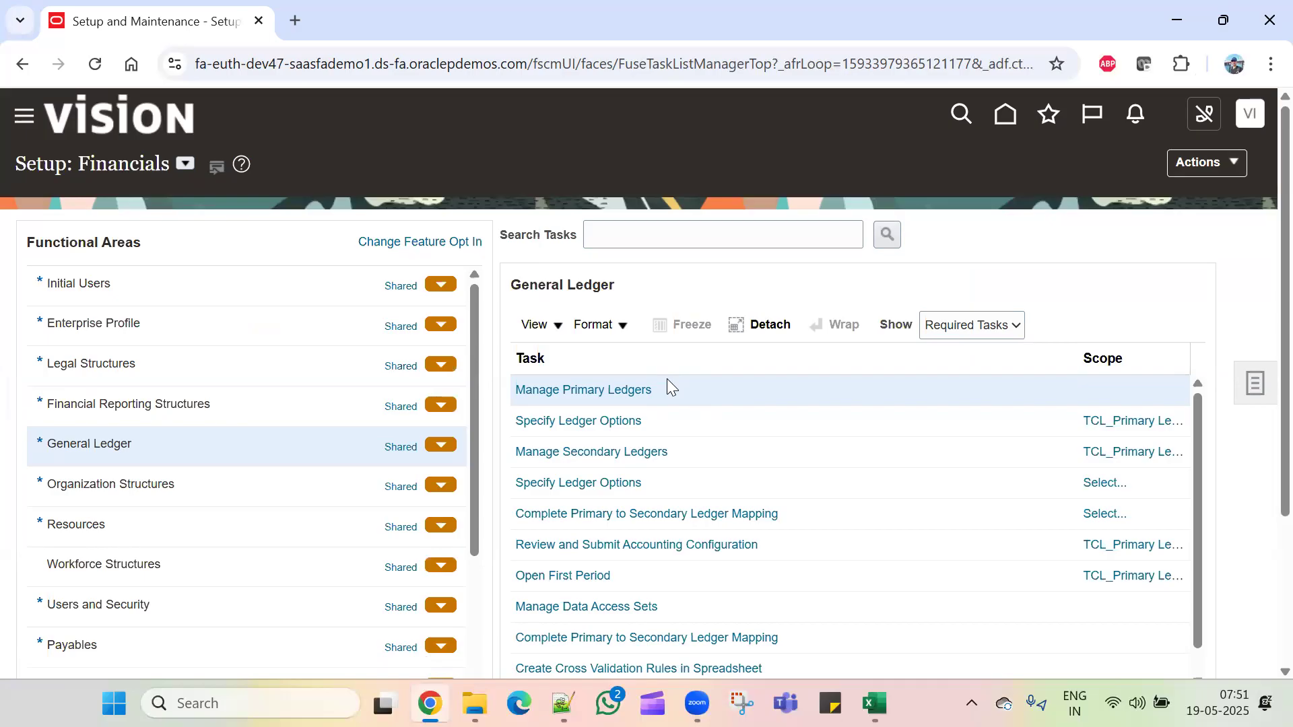
# Step: Start a new business unit named TCL_Business Unit under Organization Structures
pyautogui.click(191, 484)
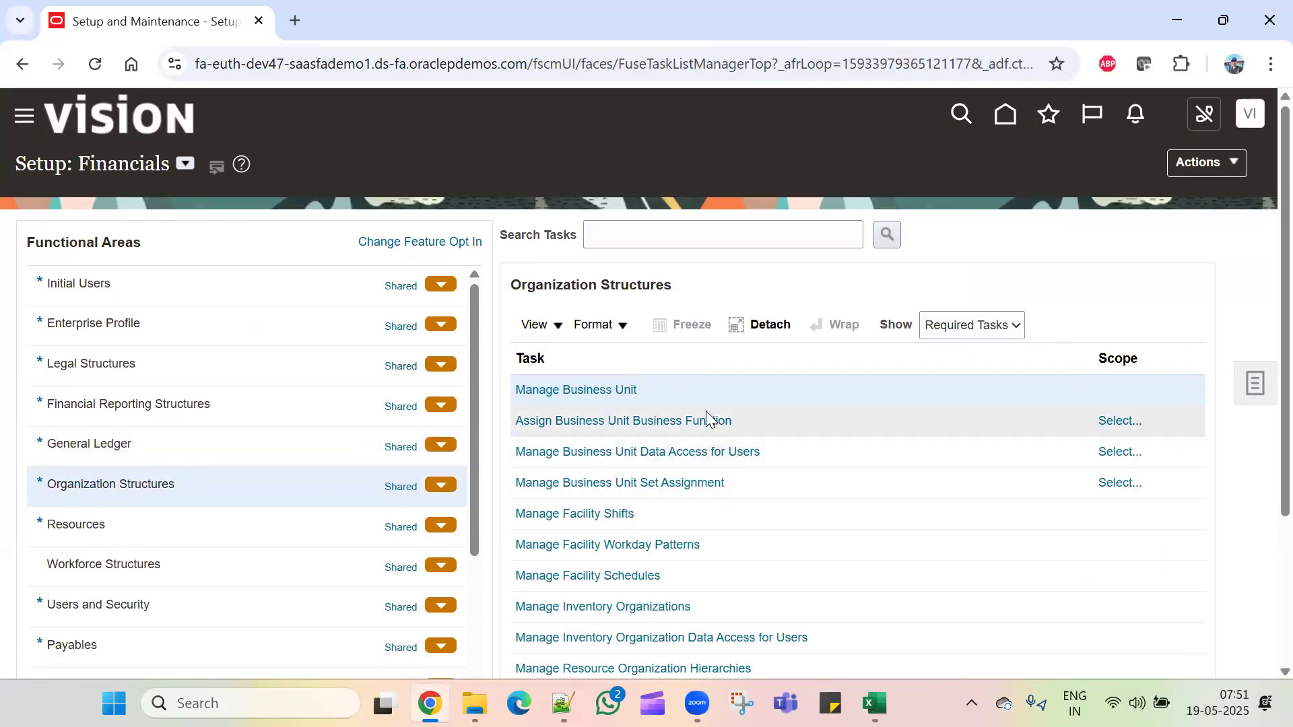
pyautogui.click(582, 391)
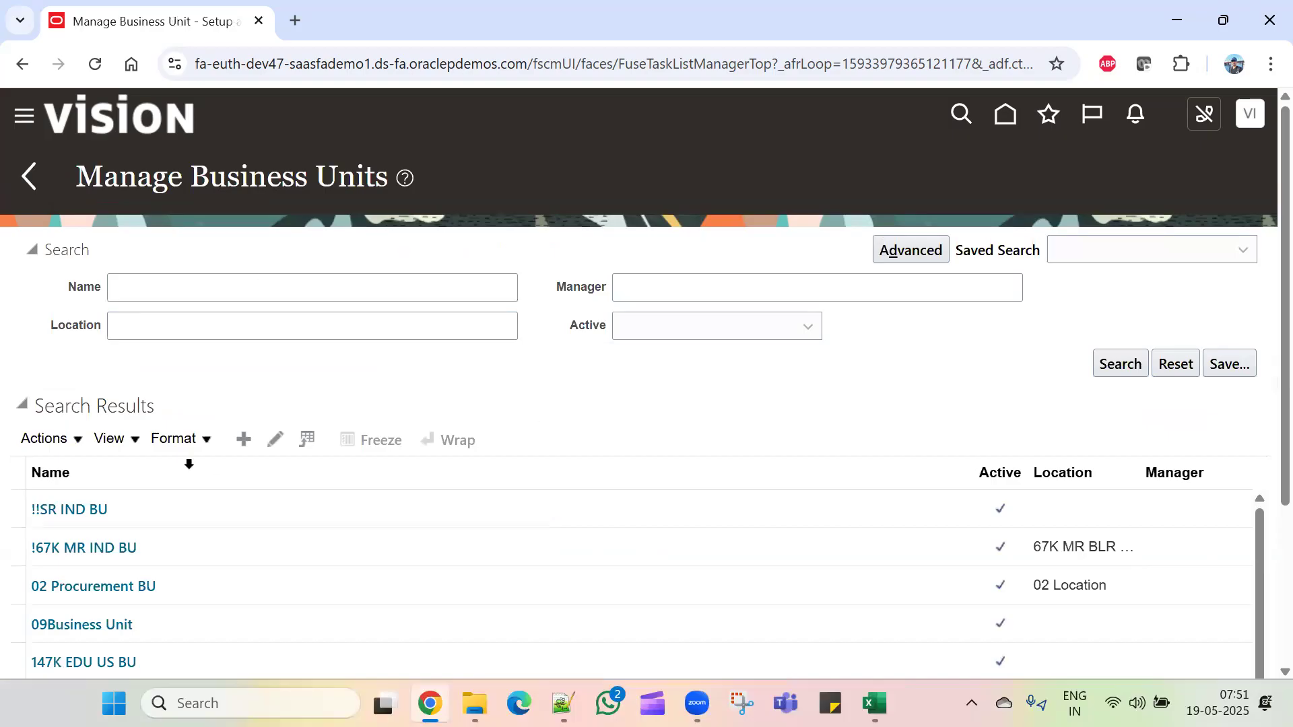
pyautogui.click(243, 450)
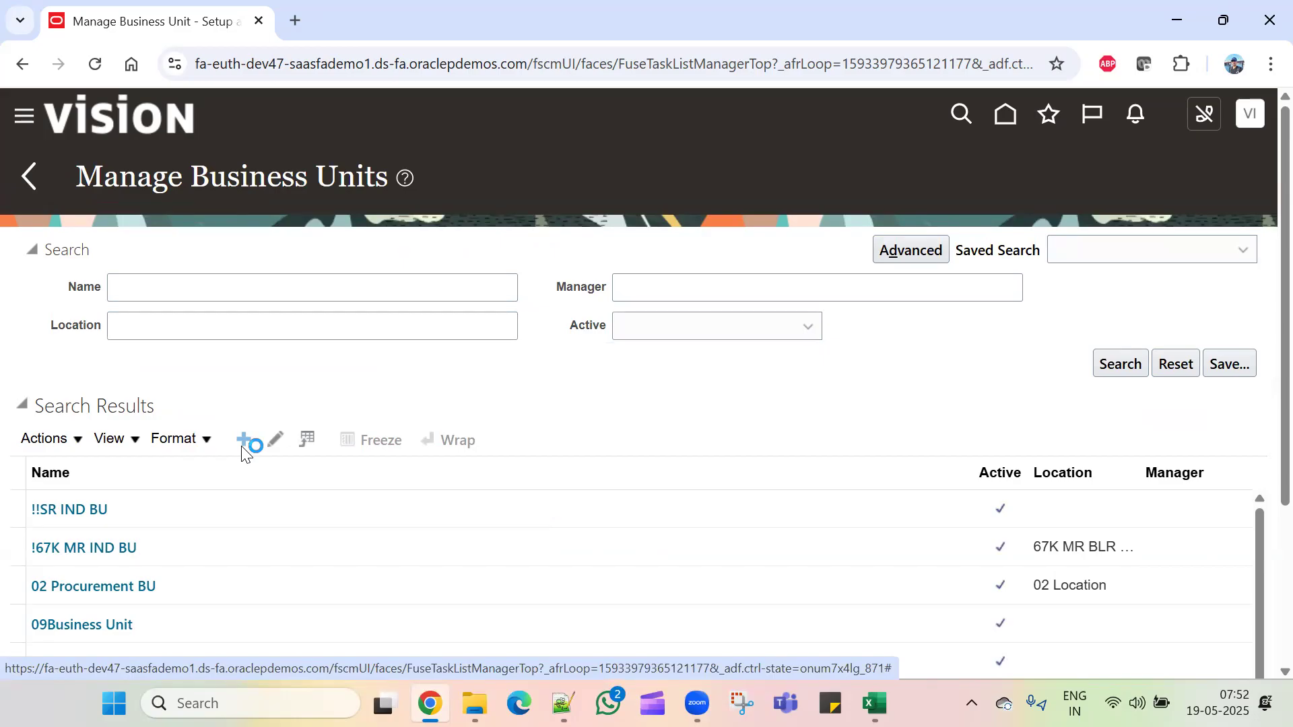
pyautogui.click(266, 263)
pyautogui.write('TCL_')
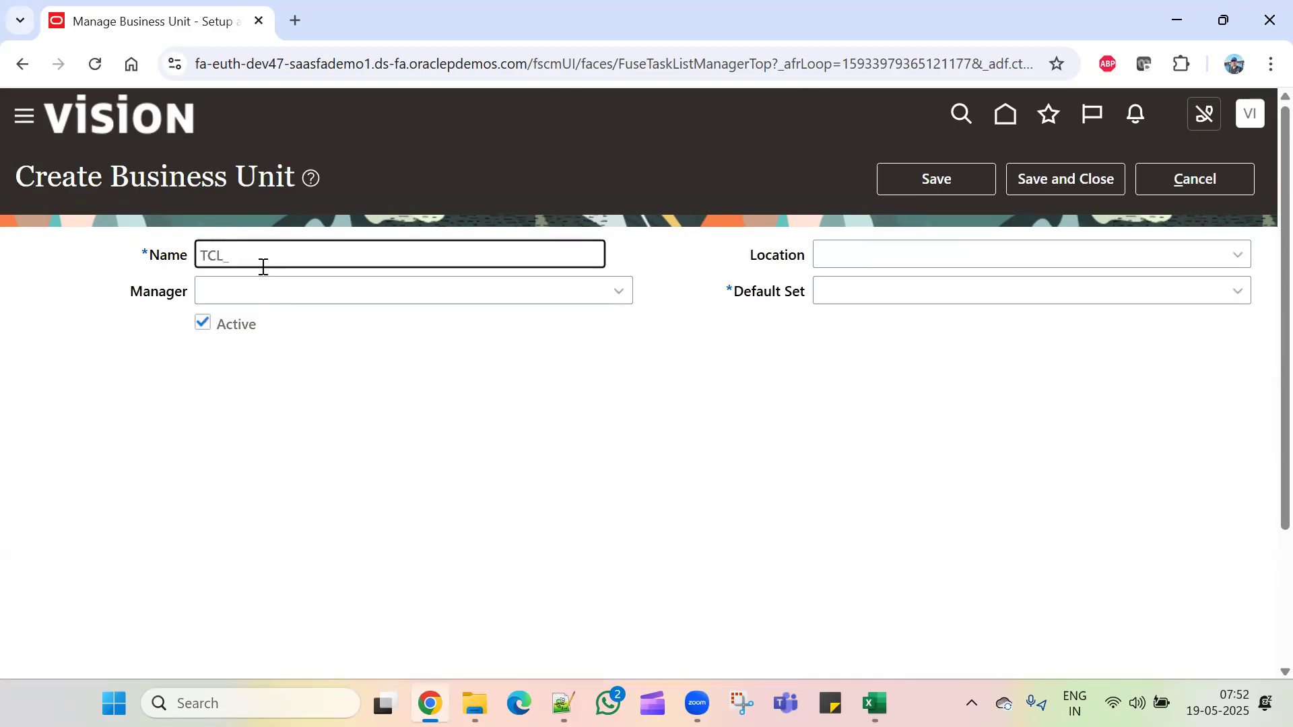
pyautogui.write('Business Unit')
# Step: Set the business unit's location to New York
pyautogui.click(1117, 251)
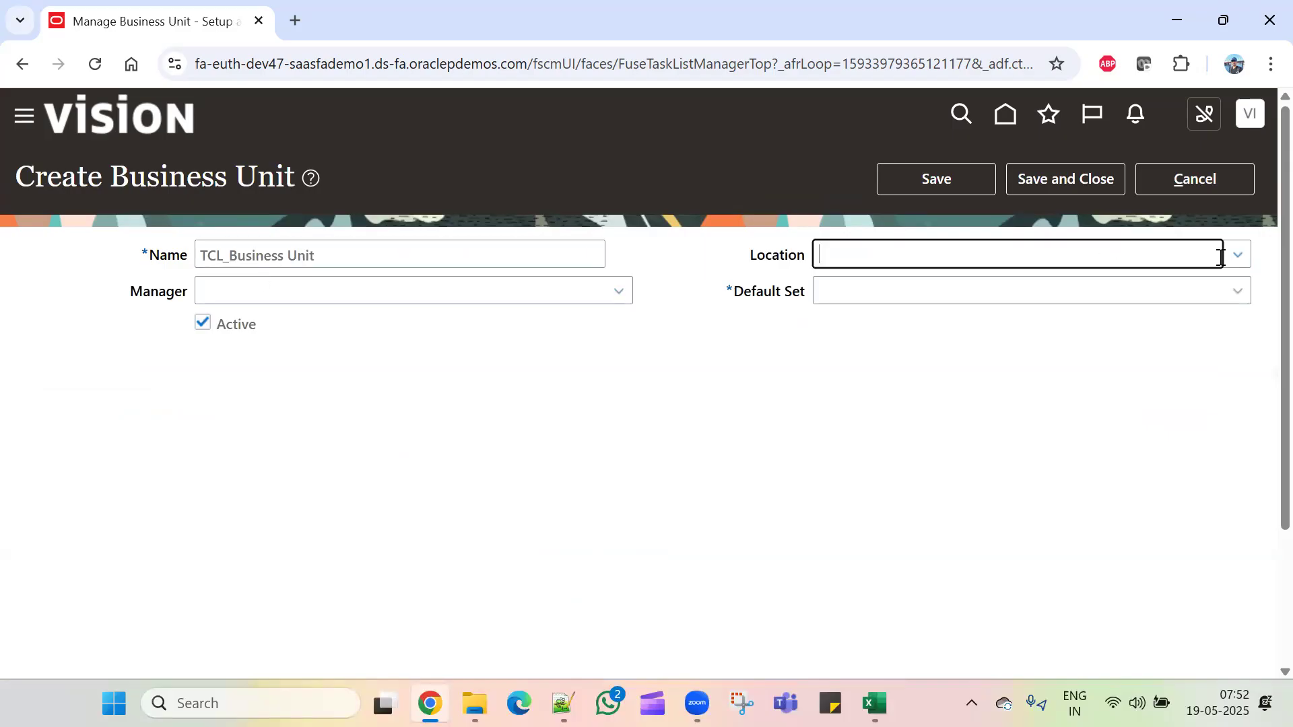
pyautogui.write('New')
pyautogui.click(1236, 256)
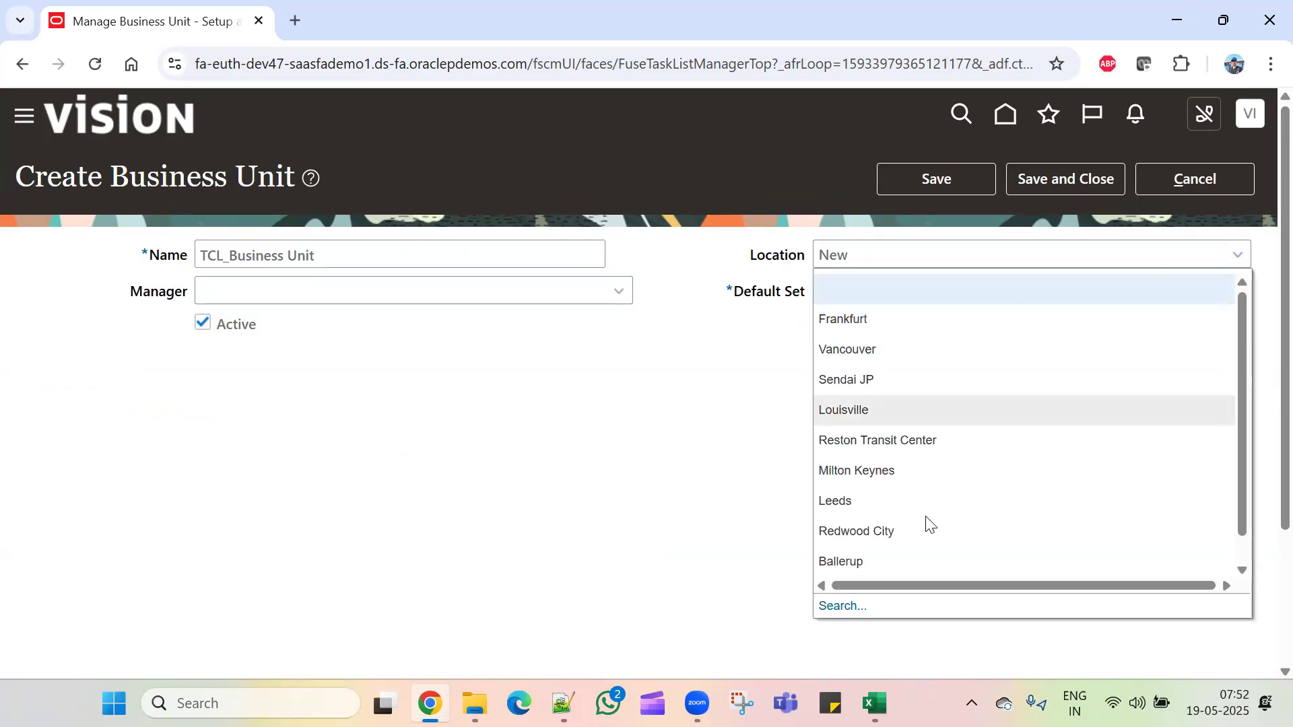
pyautogui.click(834, 607)
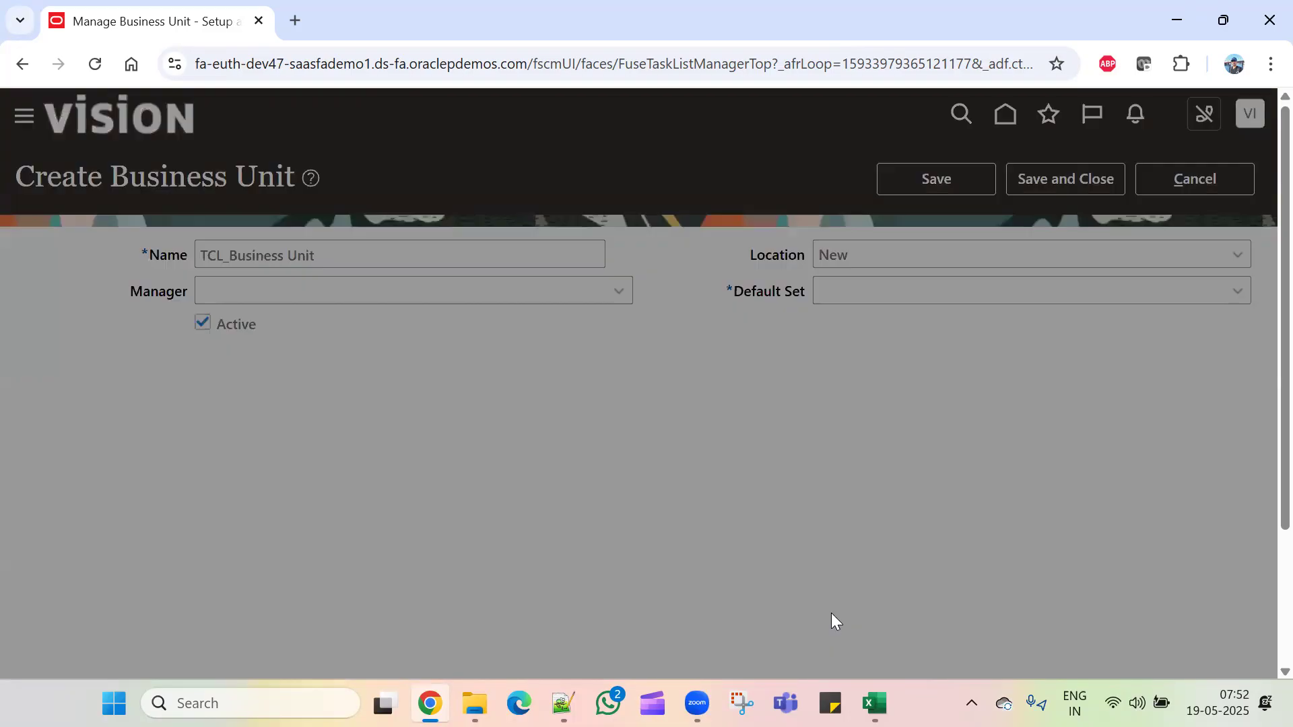
pyautogui.click(718, 432)
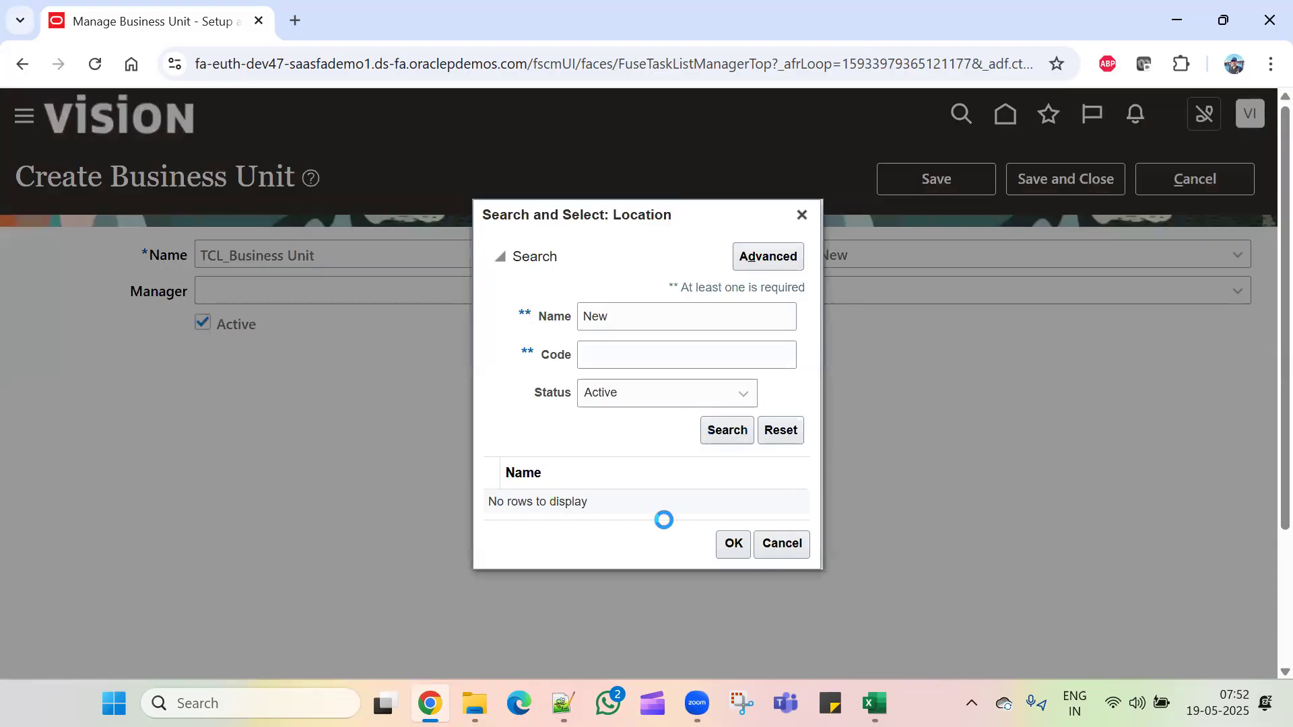
pyautogui.click(623, 599)
pyautogui.scroll(-3, 981, 577)
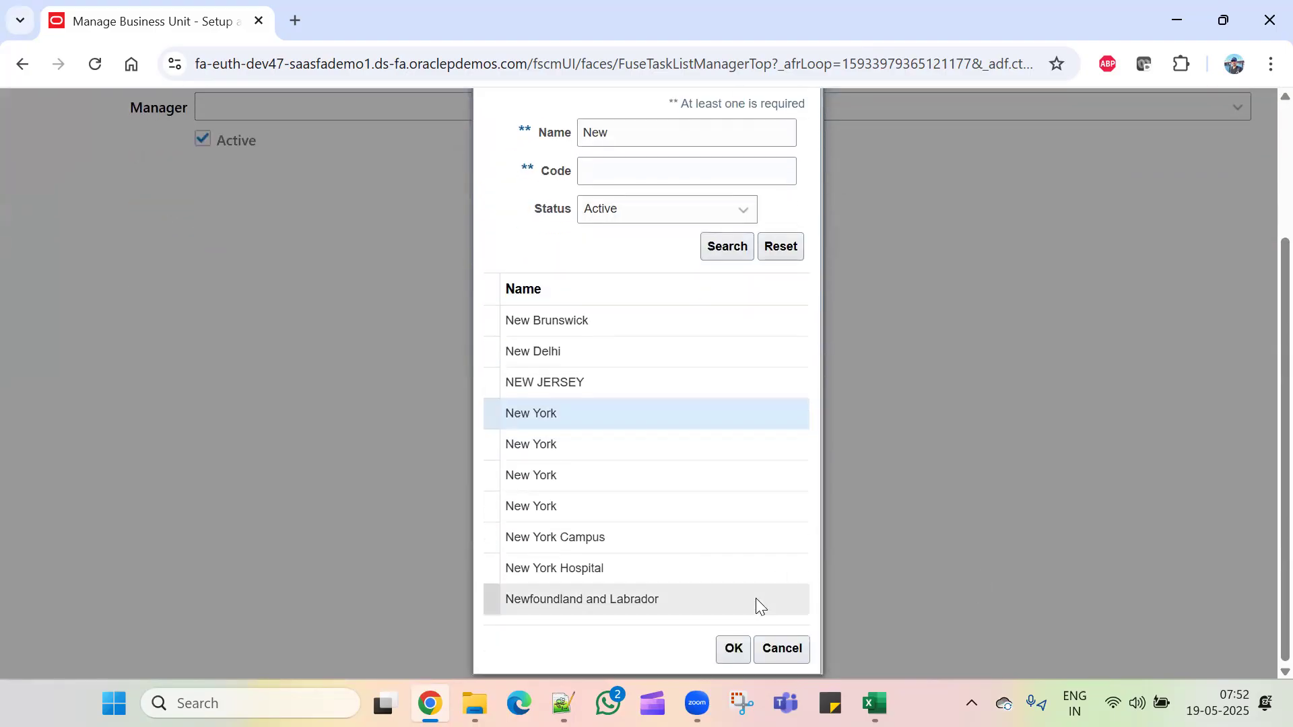
pyautogui.click(733, 649)
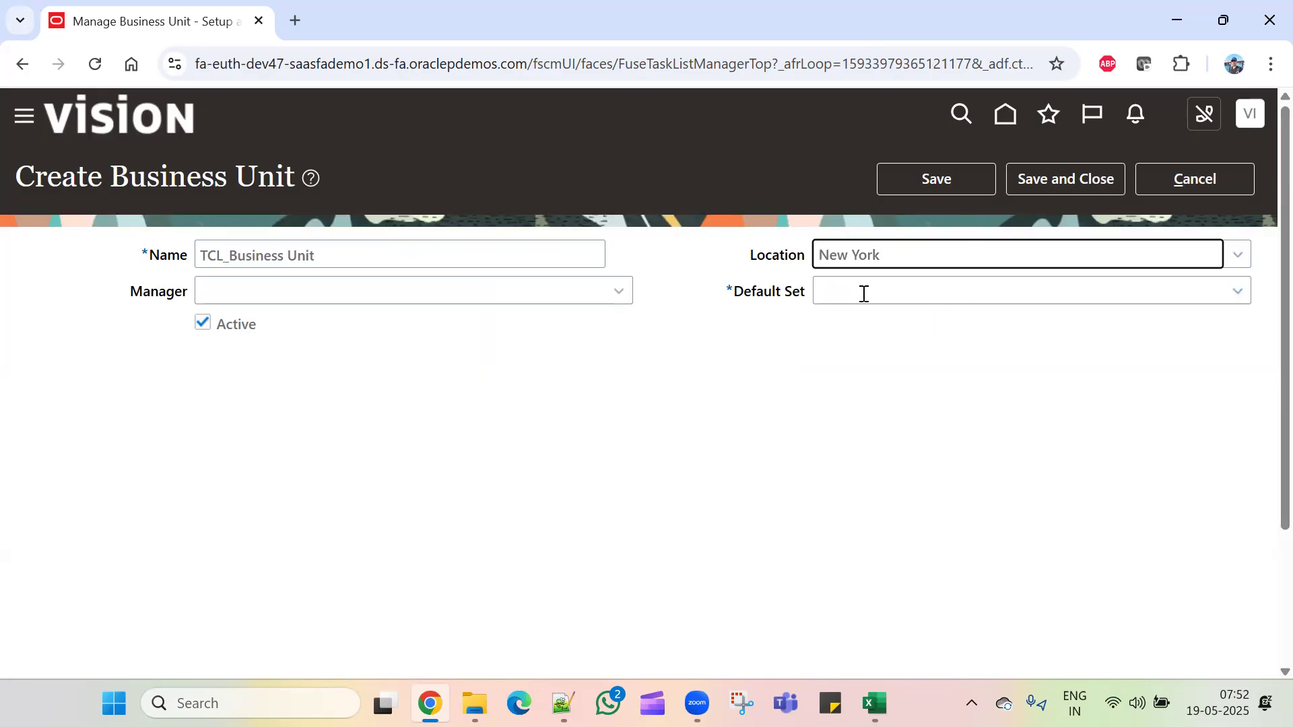
# Step: Set the default reference data set to COMMON and save the business unit
pyautogui.click(943, 291)
pyautogui.write('Co')
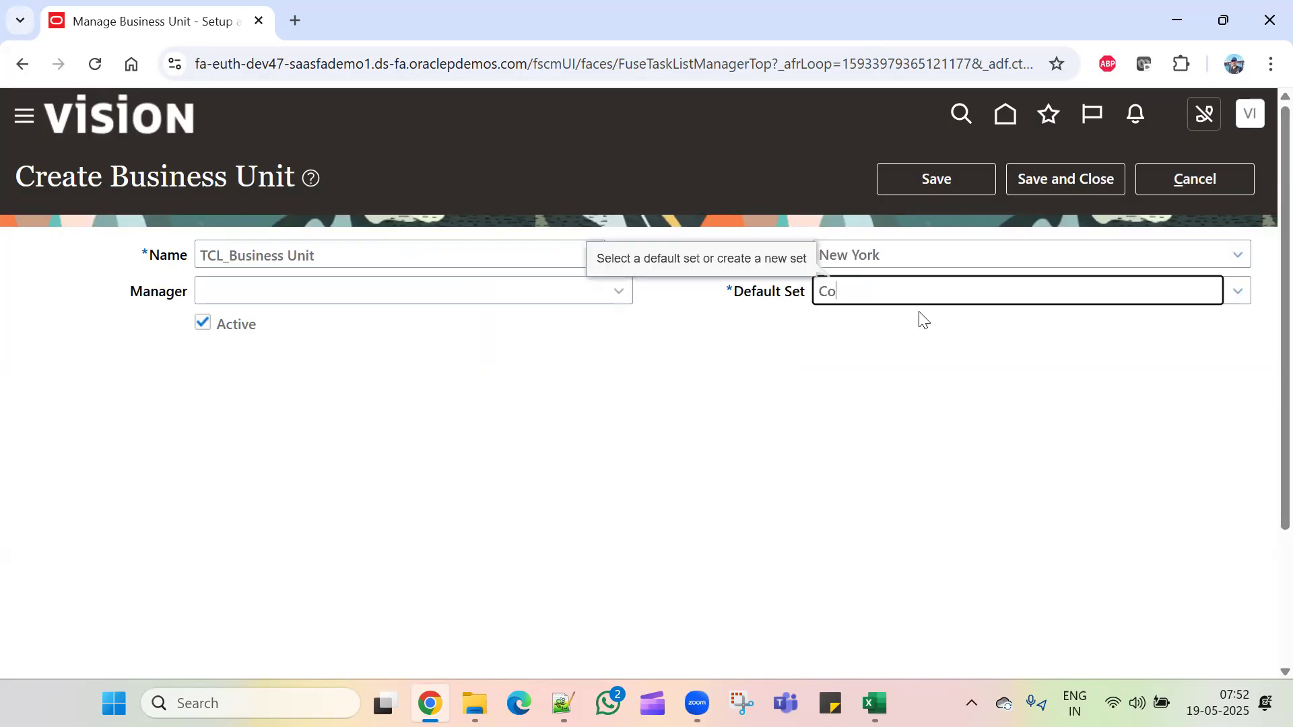
pyautogui.write('mmon')
pyautogui.click(1237, 292)
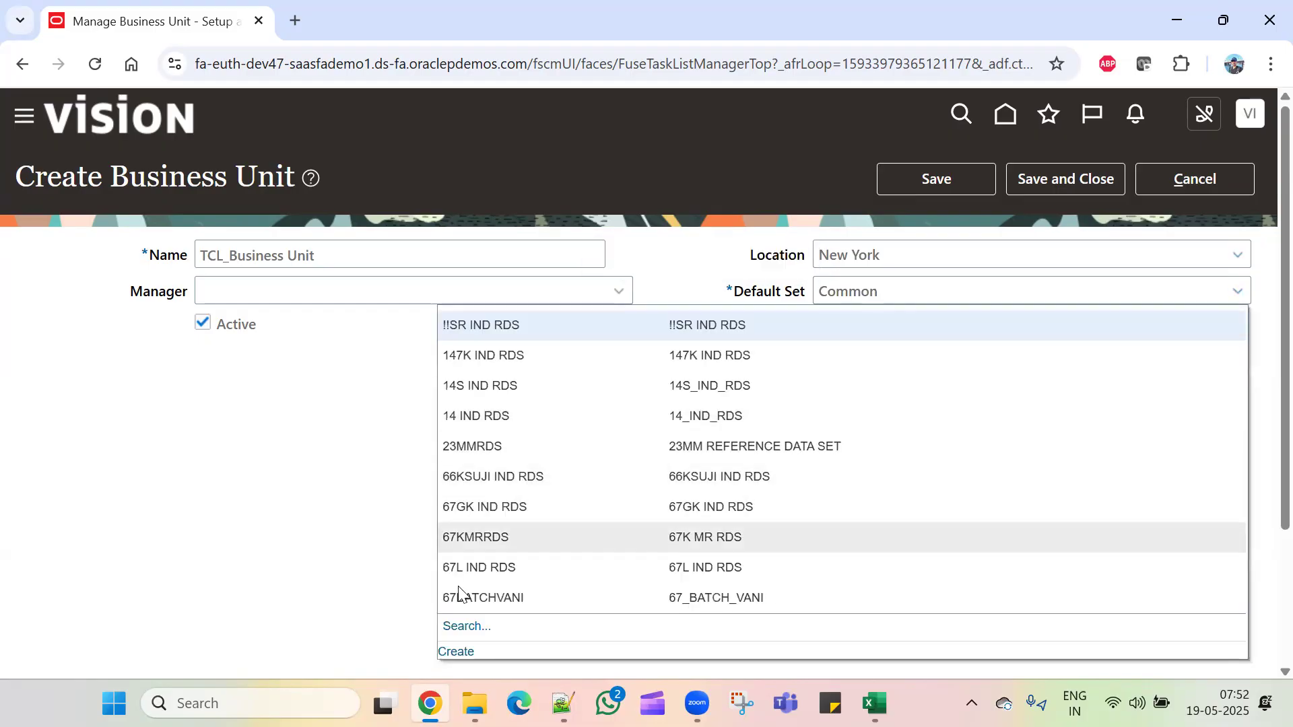
pyautogui.click(458, 625)
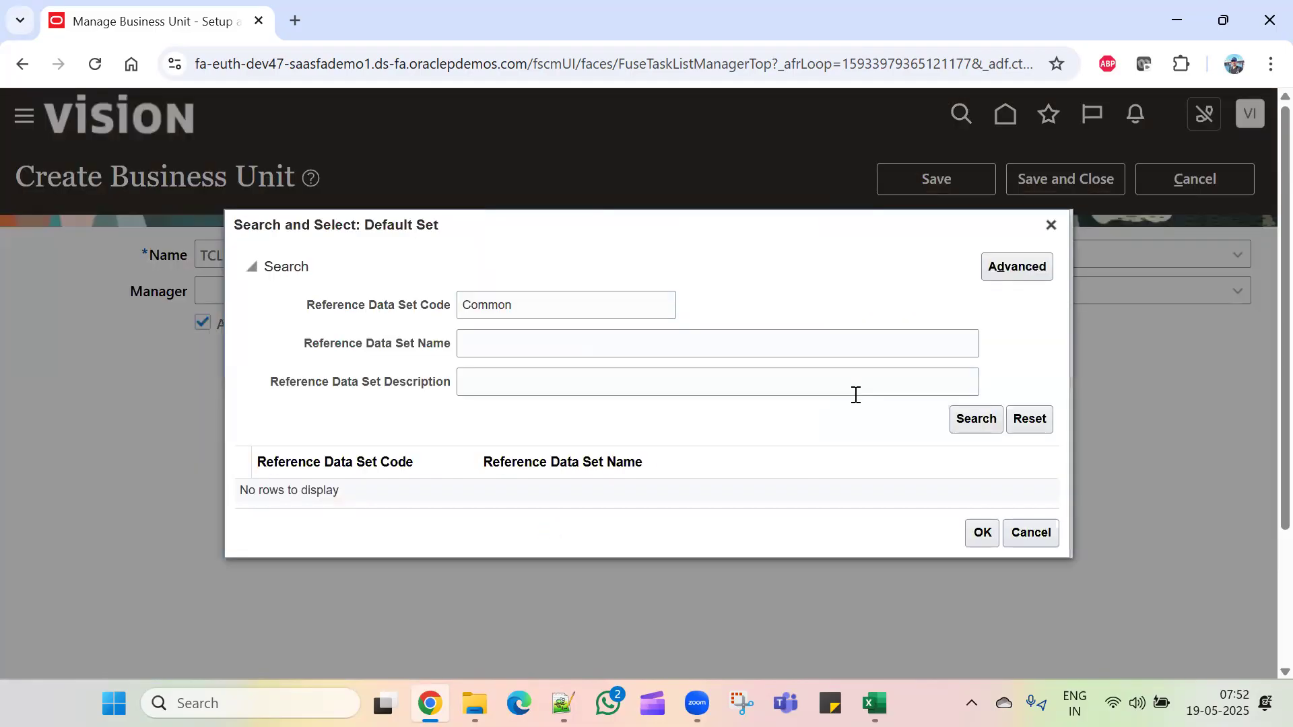
pyautogui.click(967, 429)
pyautogui.click(568, 502)
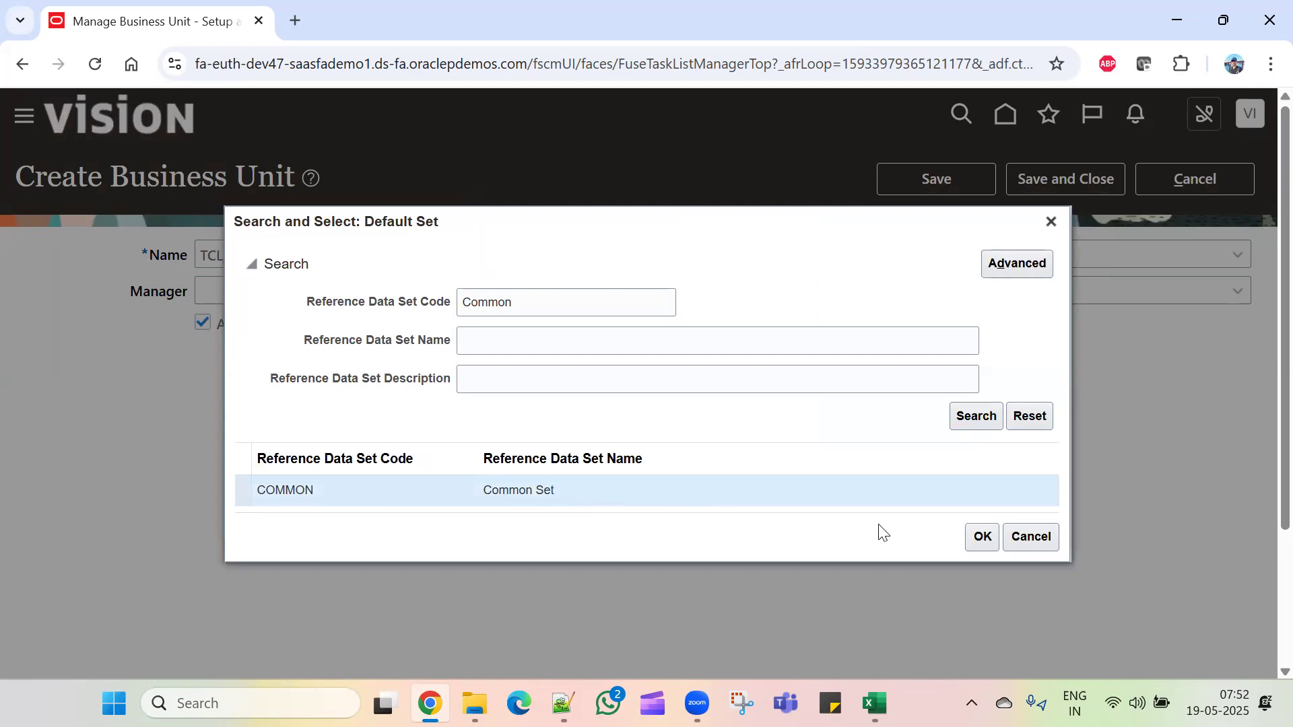
pyautogui.click(978, 537)
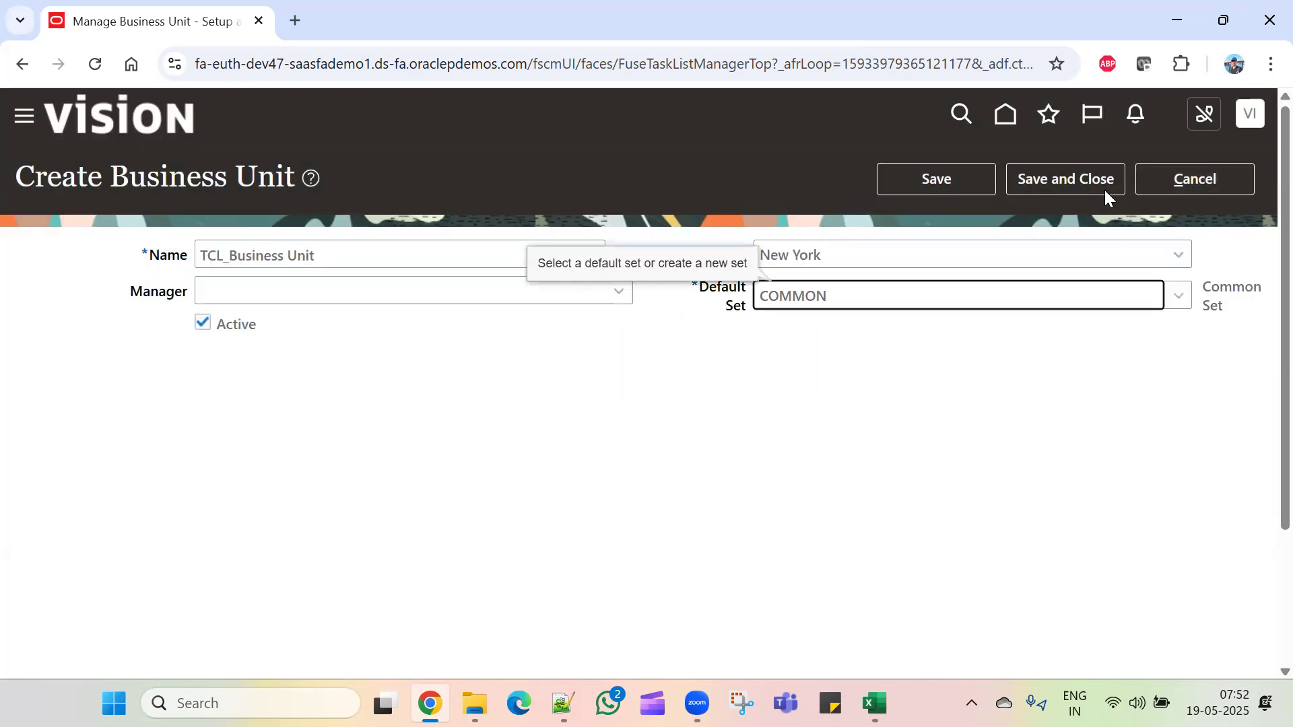
pyautogui.click(1070, 180)
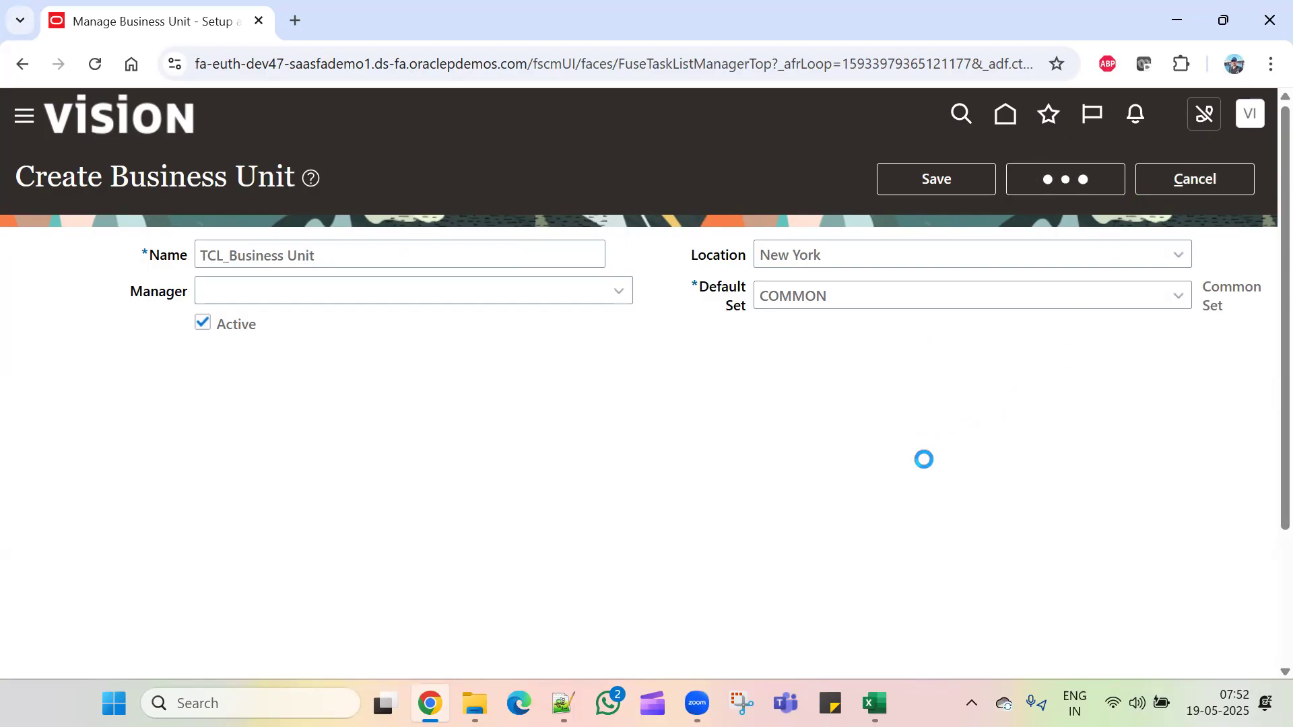
pyautogui.hotkey('alt', 'Tab')
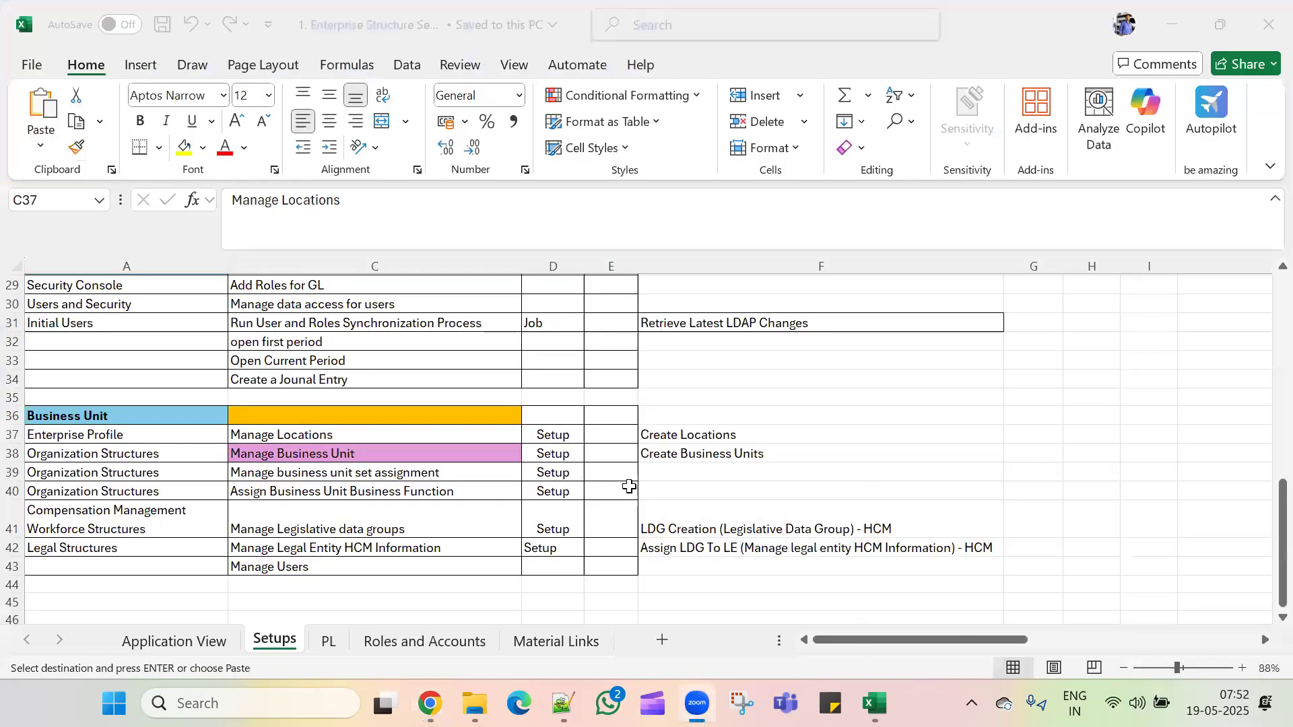
# Step: Copy the 'Manage business unit set assignment' task name from cell C39
pyautogui.click(461, 496)
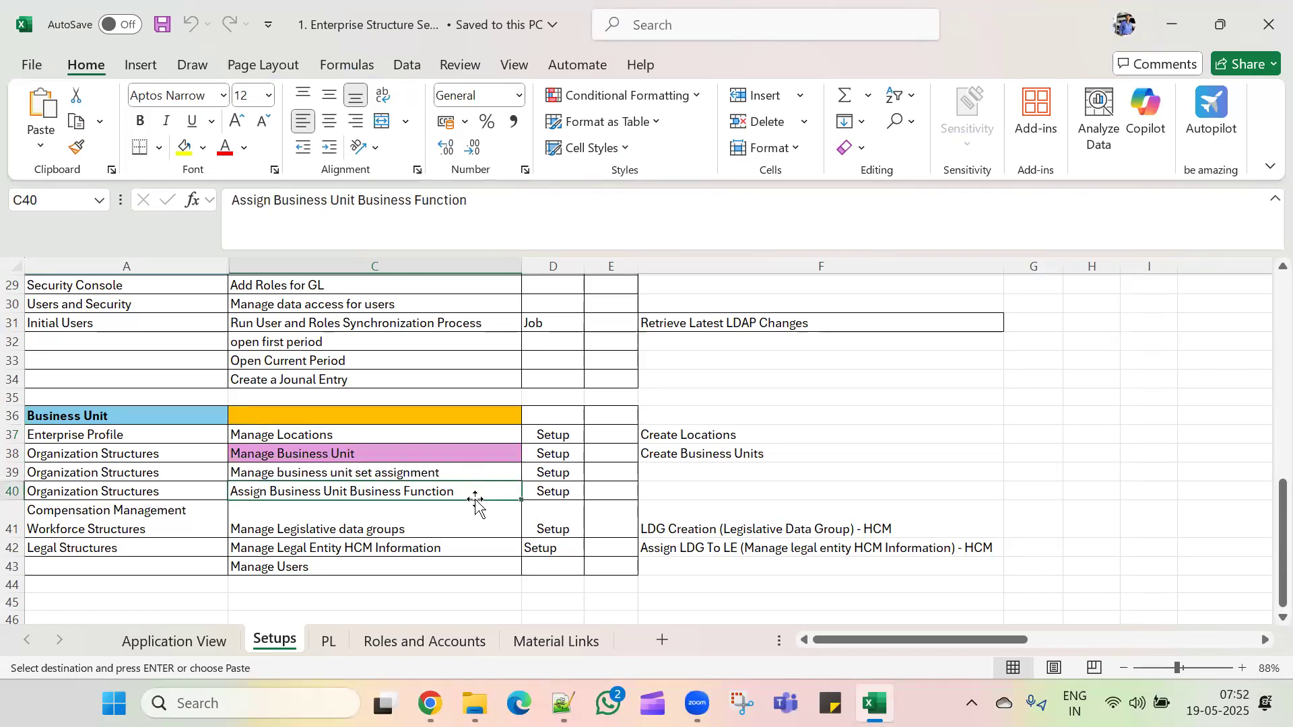
pyautogui.click(476, 476)
pyautogui.hotkey('ctrl', 'c')
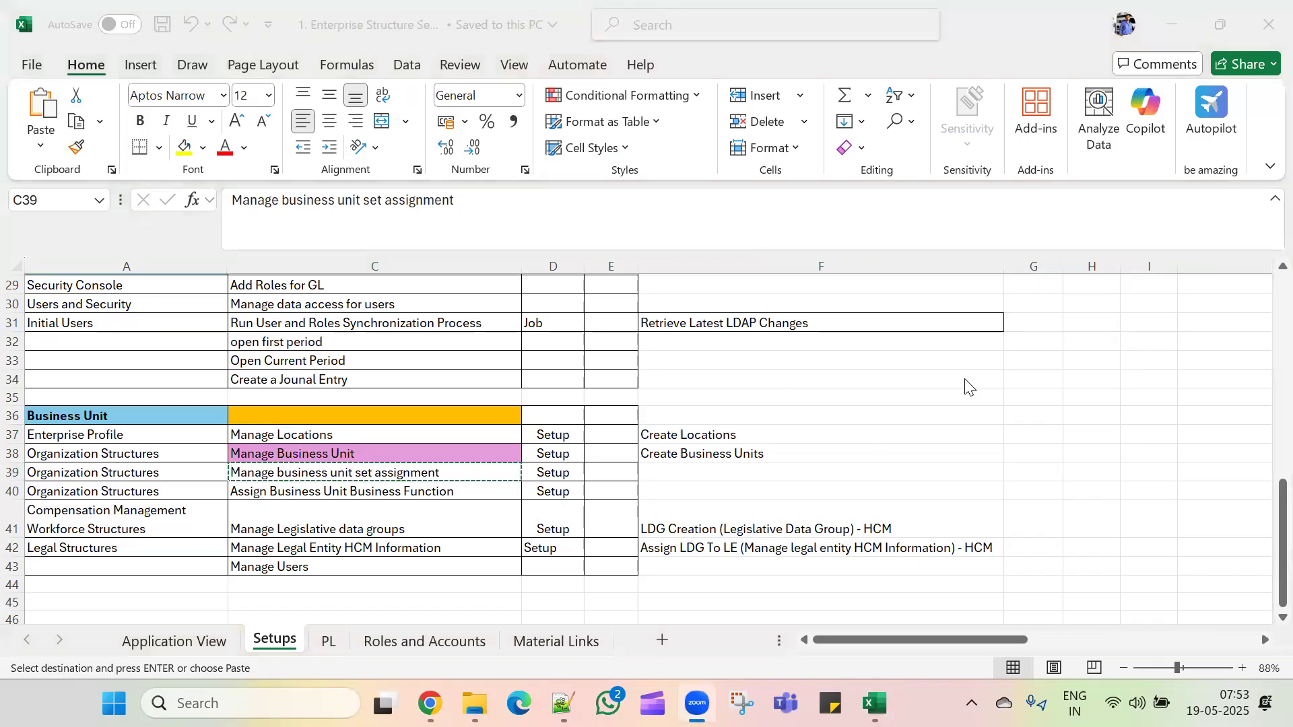
pyautogui.hotkey('alt', 'Tab')
pyautogui.hotkey('alt', 'Tab')
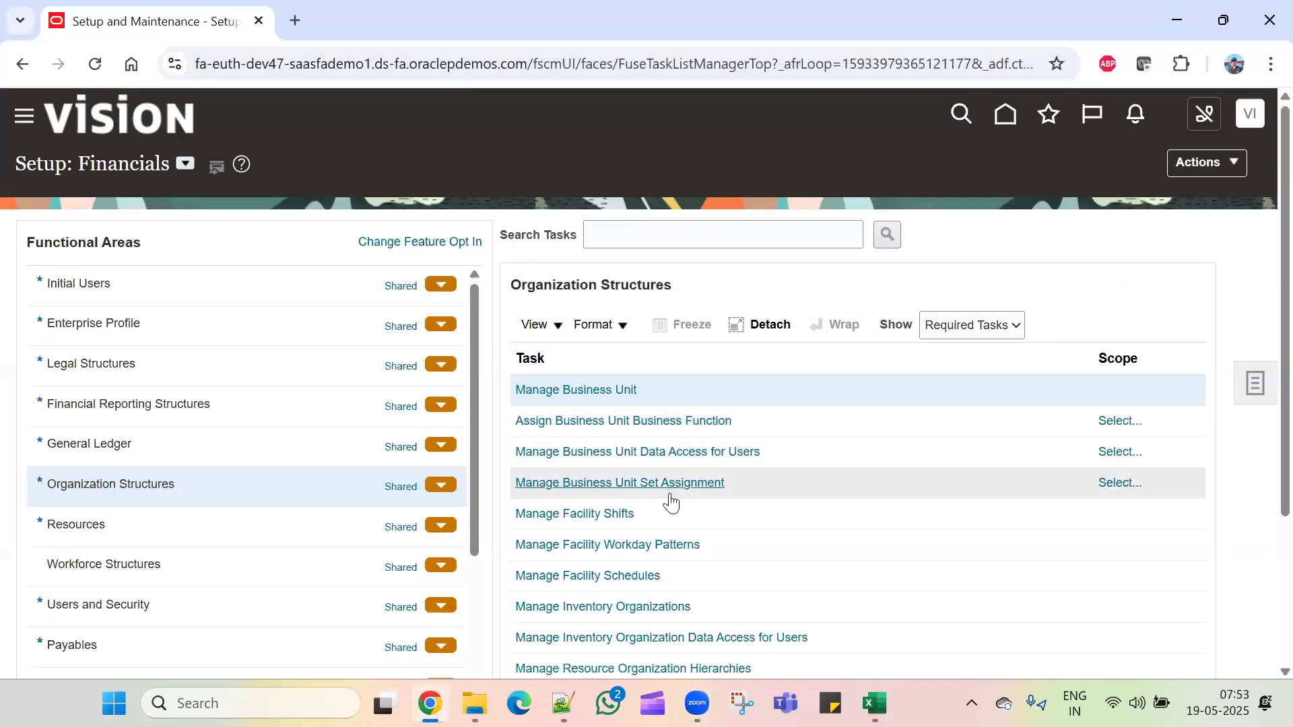
# Step: Scope Manage Business Unit Set Assignment to TCL_Business Unit and save its COMMON assignments
pyautogui.click(803, 484)
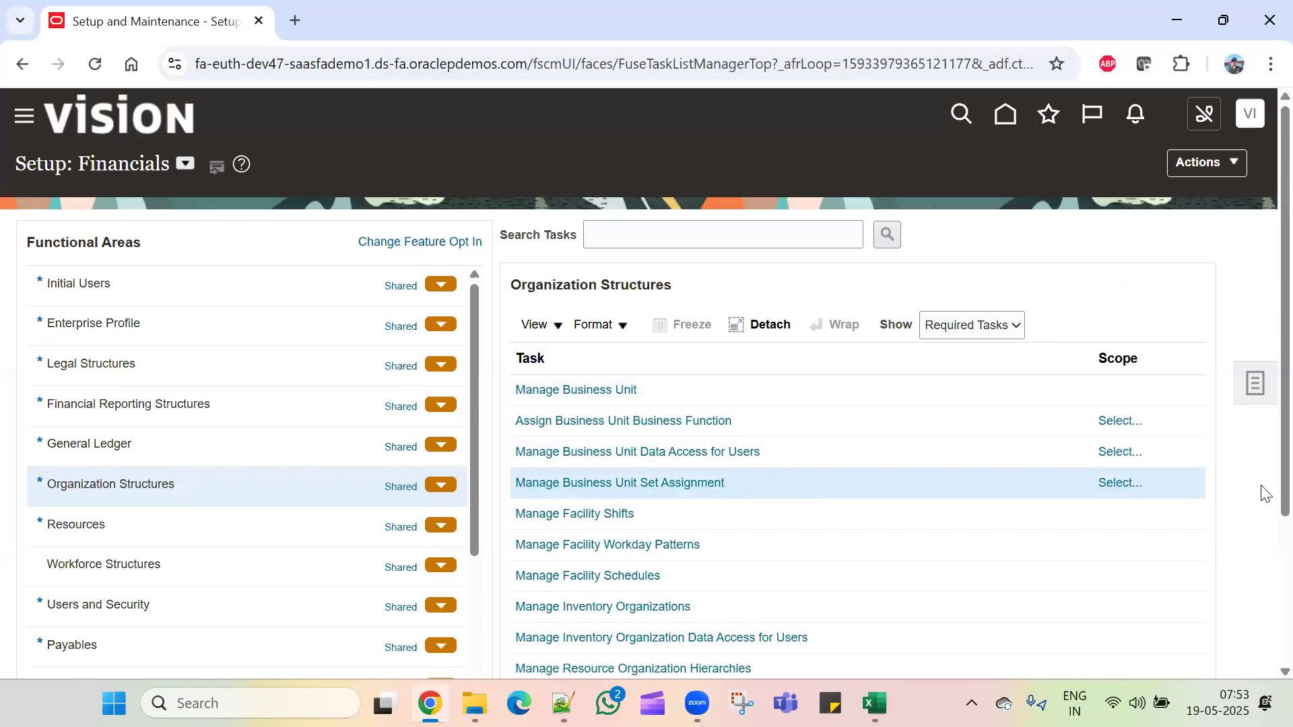
pyautogui.click(1131, 490)
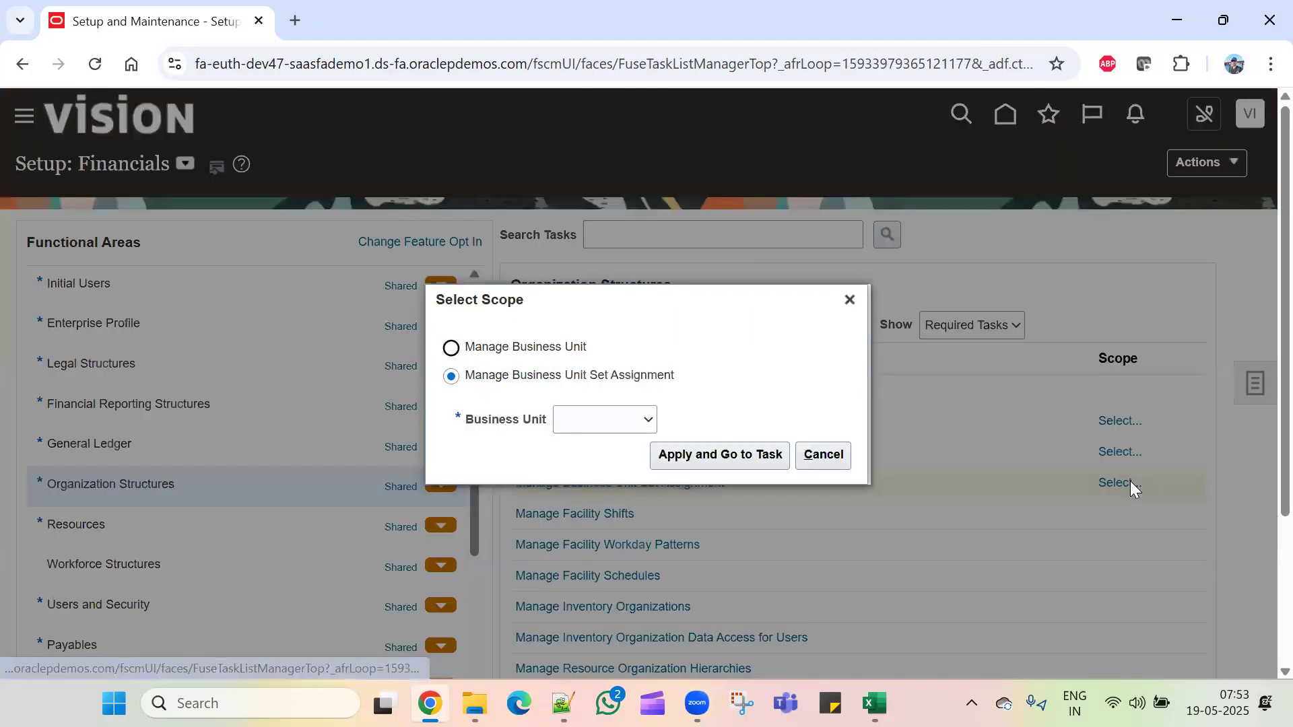
pyautogui.click(623, 420)
pyautogui.click(615, 494)
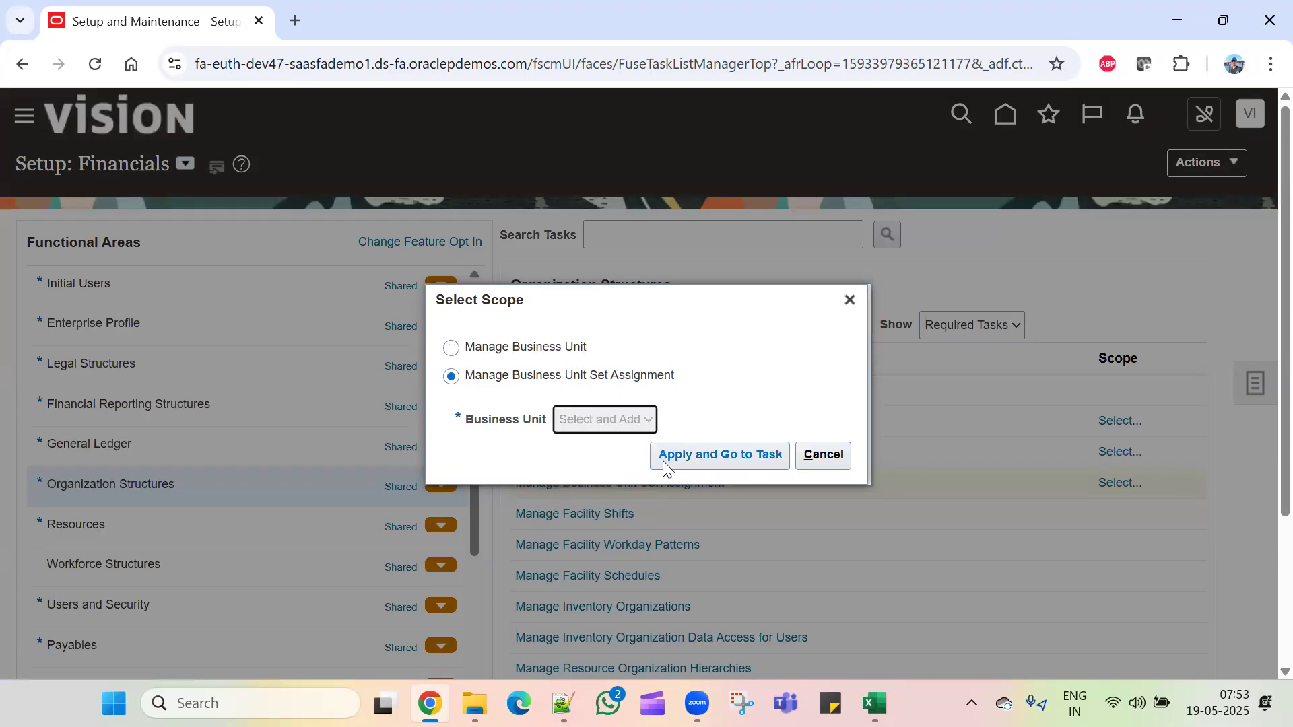
pyautogui.click(696, 452)
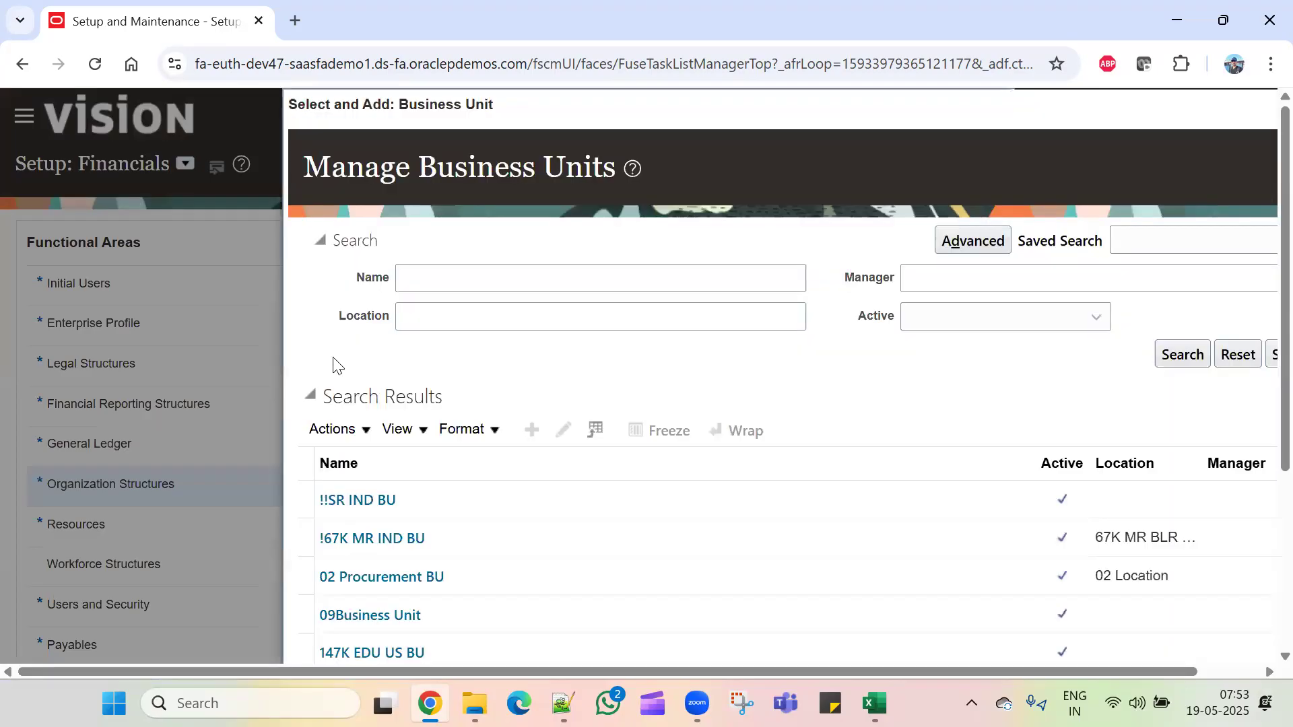
pyautogui.click(474, 286)
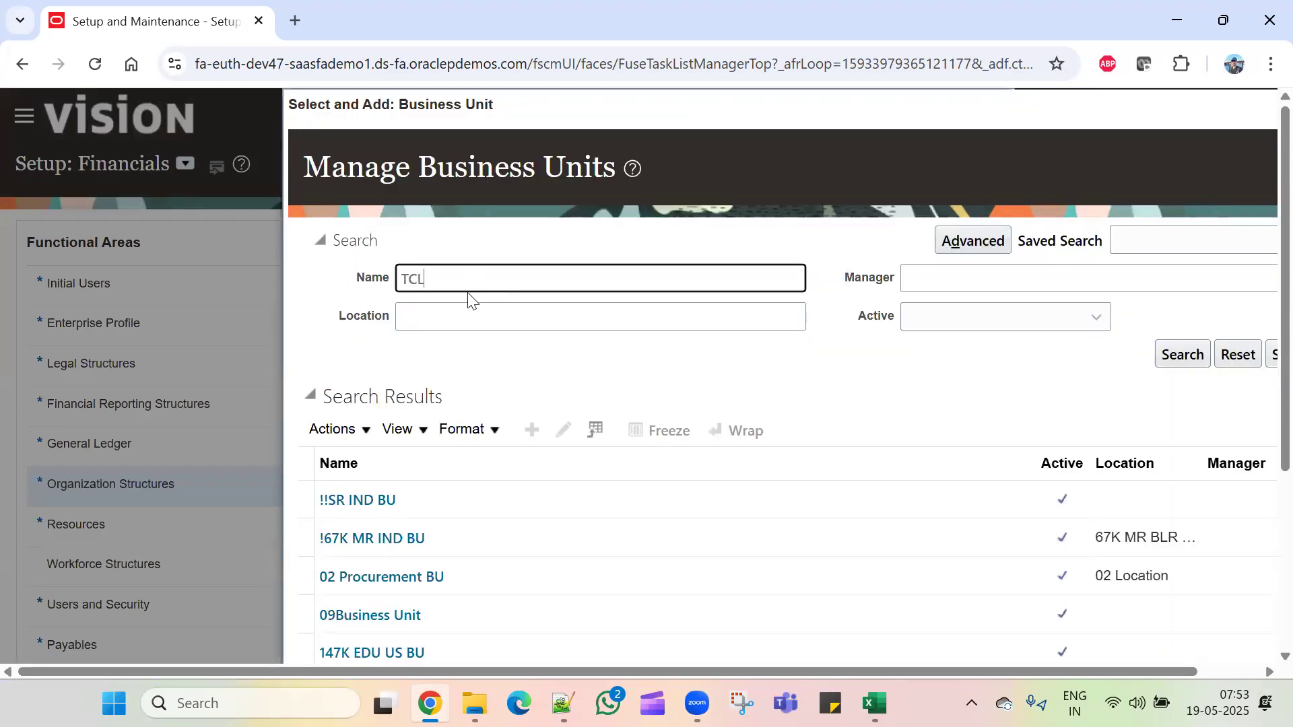
pyautogui.press('Return')
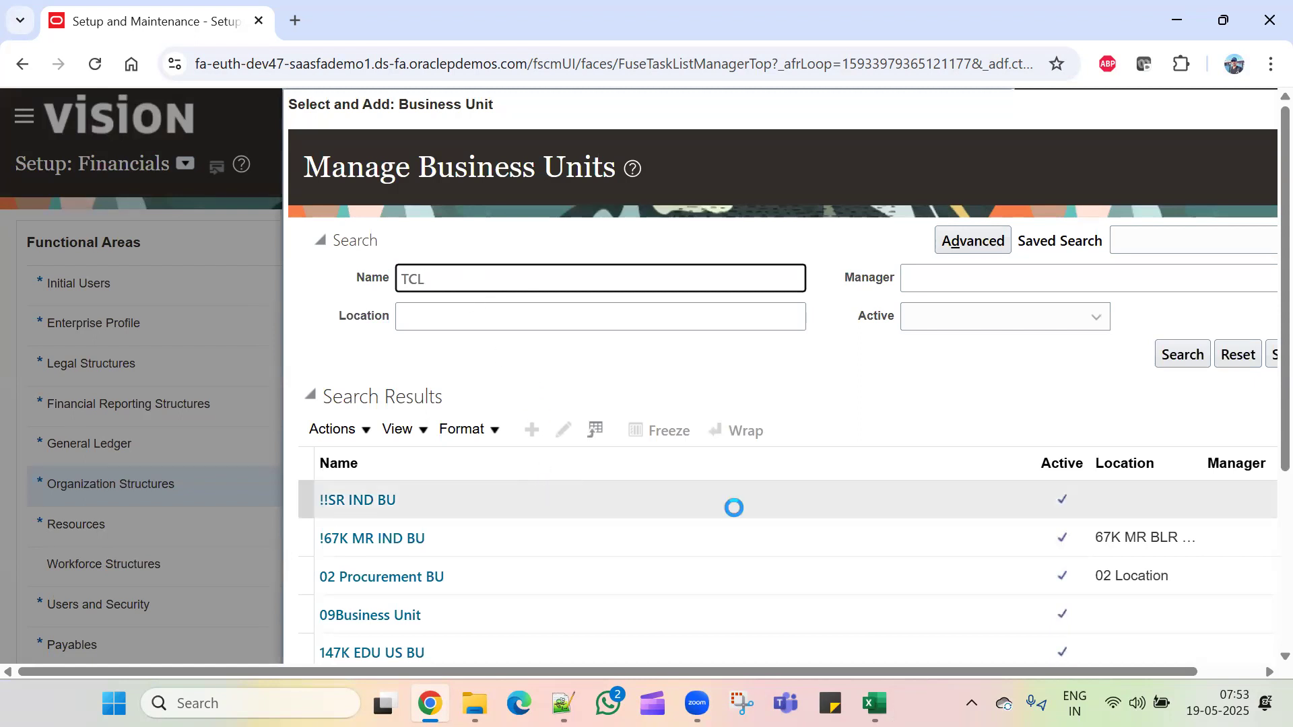
pyautogui.scroll(-3, 733, 505)
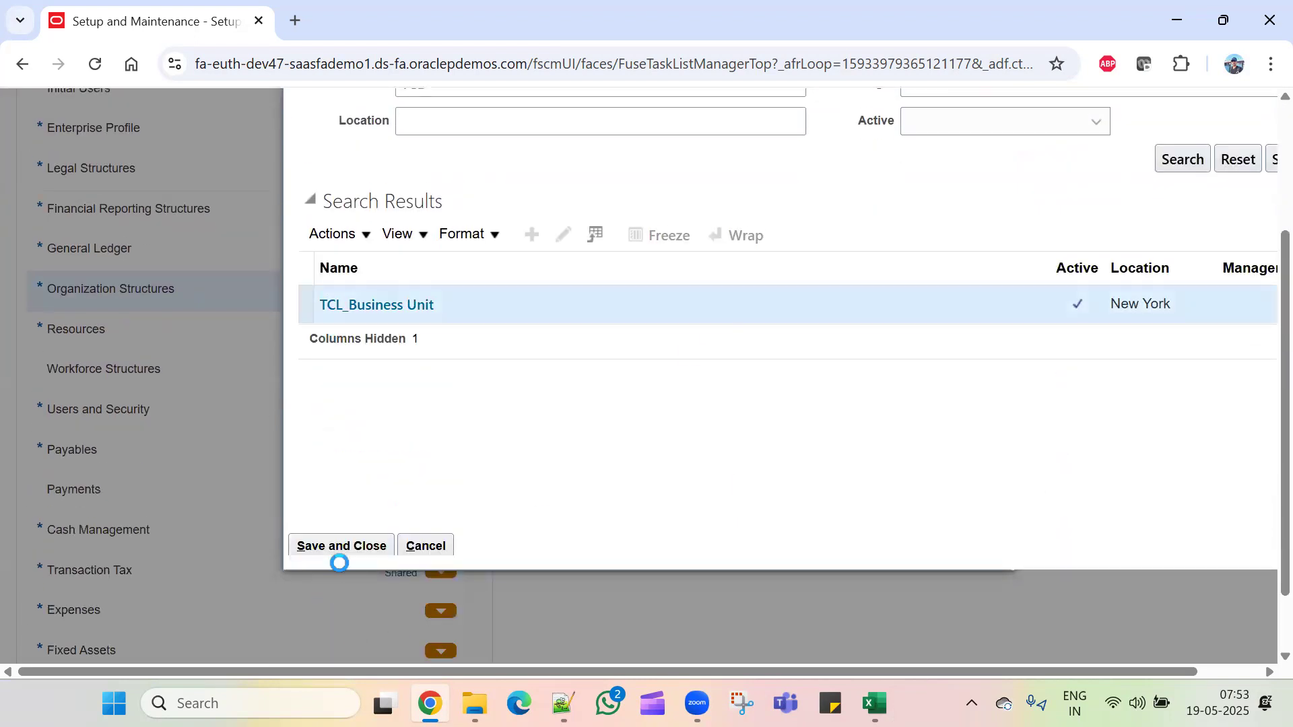
pyautogui.scroll(-4, 307, 436)
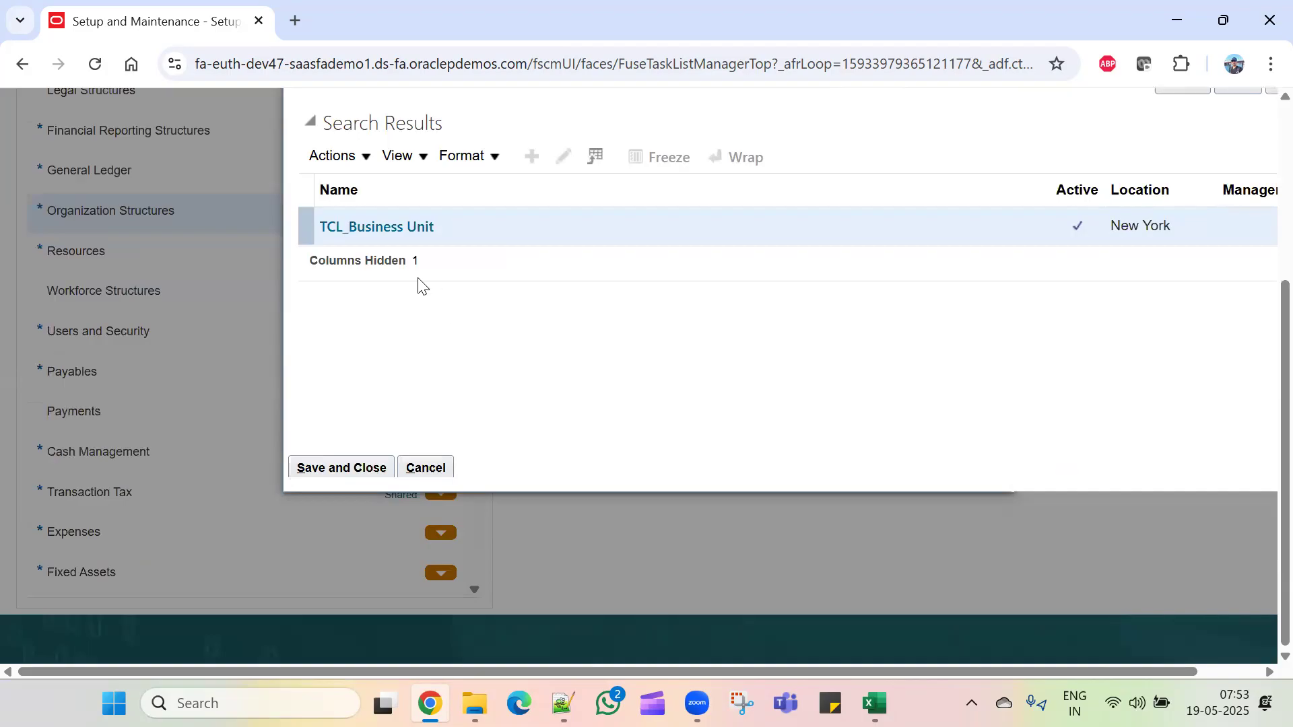
pyautogui.click(348, 463)
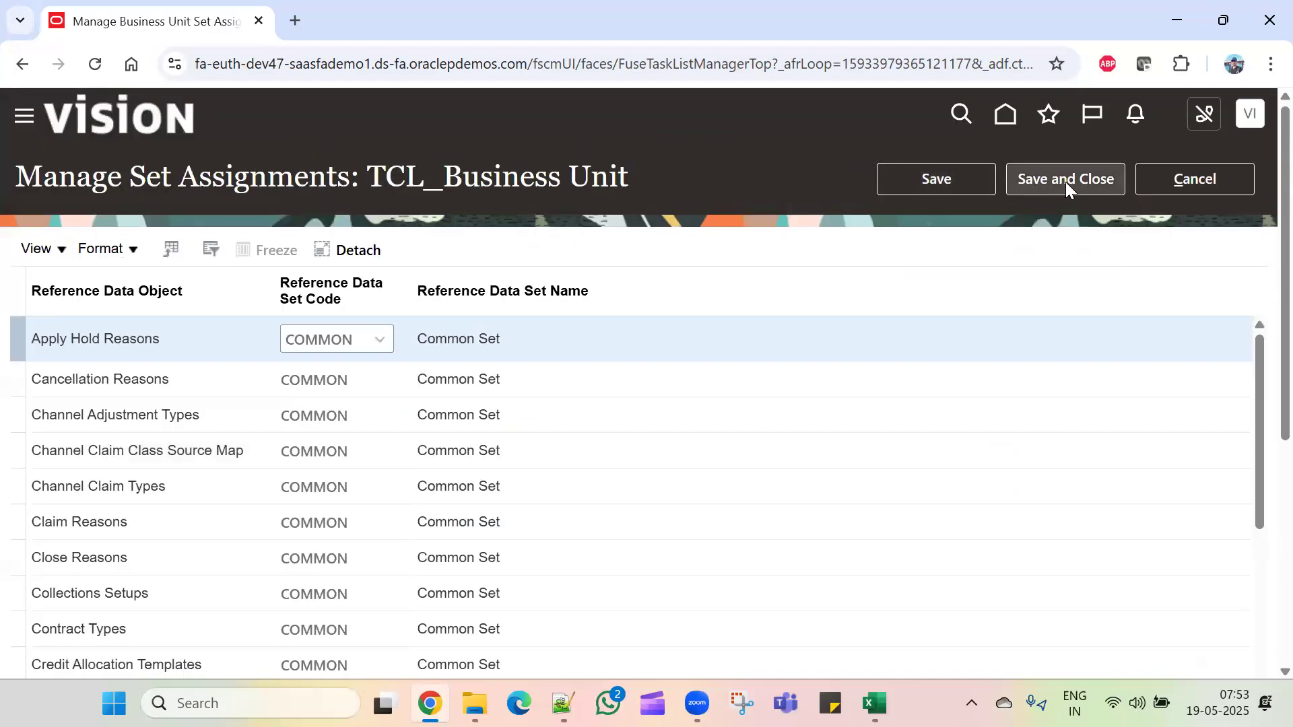
pyautogui.click(1067, 181)
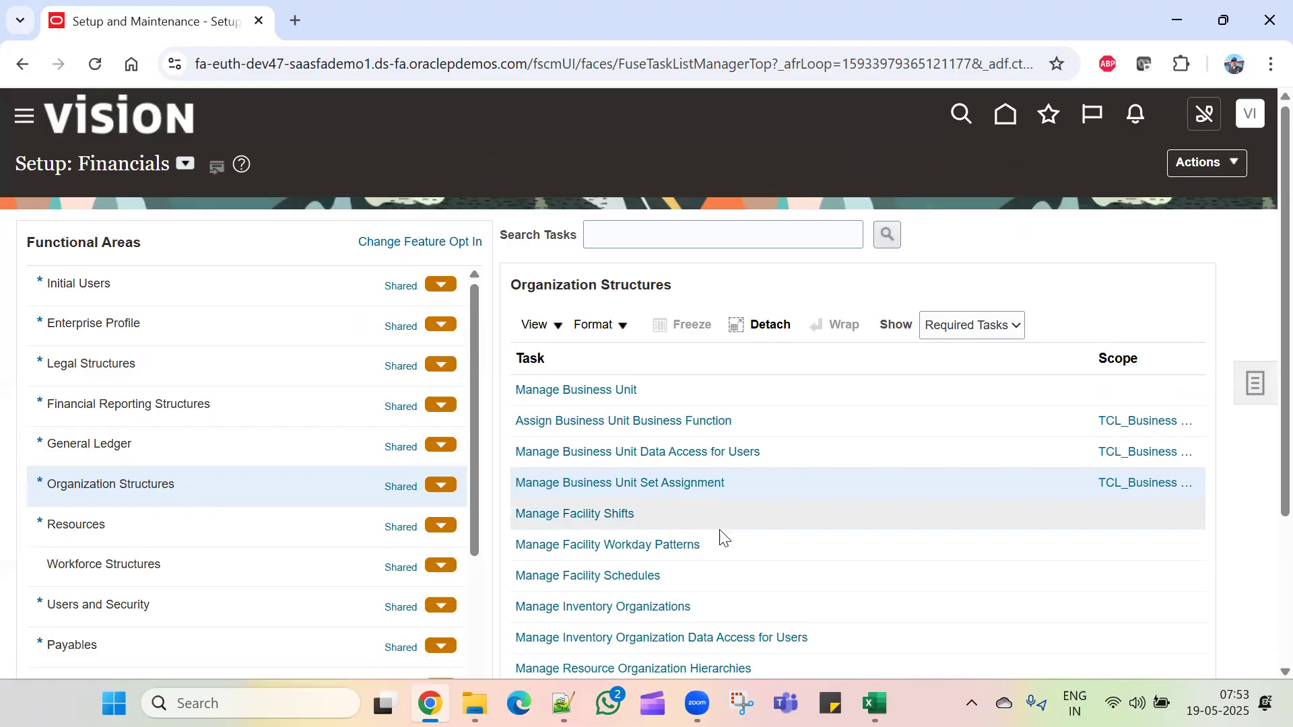
# Step: Enable every business function, Billing and Revenue Management through Service Request Management, for TCL_Business Unit
pyautogui.click(832, 419)
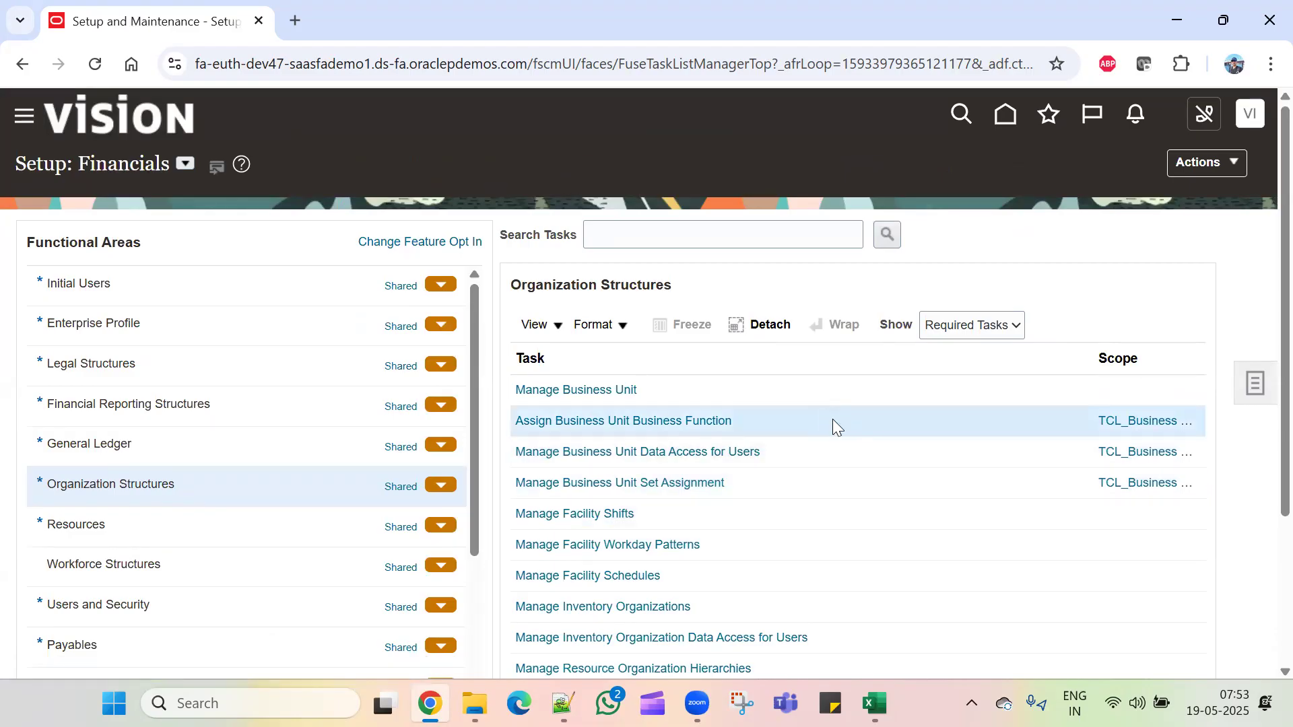
pyautogui.click(656, 421)
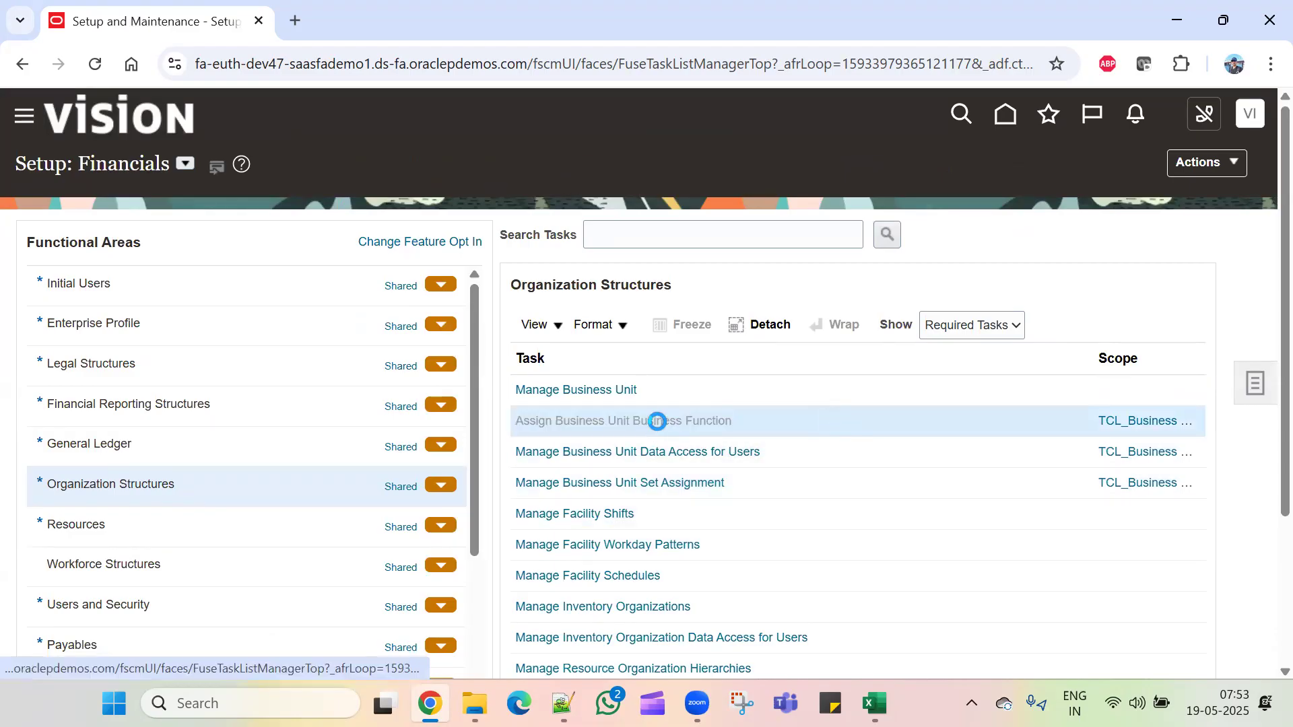
pyautogui.click(573, 381)
pyautogui.click(573, 419)
pyautogui.click(573, 458)
pyautogui.click(573, 497)
pyautogui.click(573, 536)
pyautogui.scroll(-3, 572, 532)
pyautogui.click(573, 373)
pyautogui.click(573, 412)
pyautogui.click(573, 452)
pyautogui.click(573, 496)
pyautogui.click(573, 529)
pyautogui.click(573, 568)
pyautogui.scroll(-1, 574, 583)
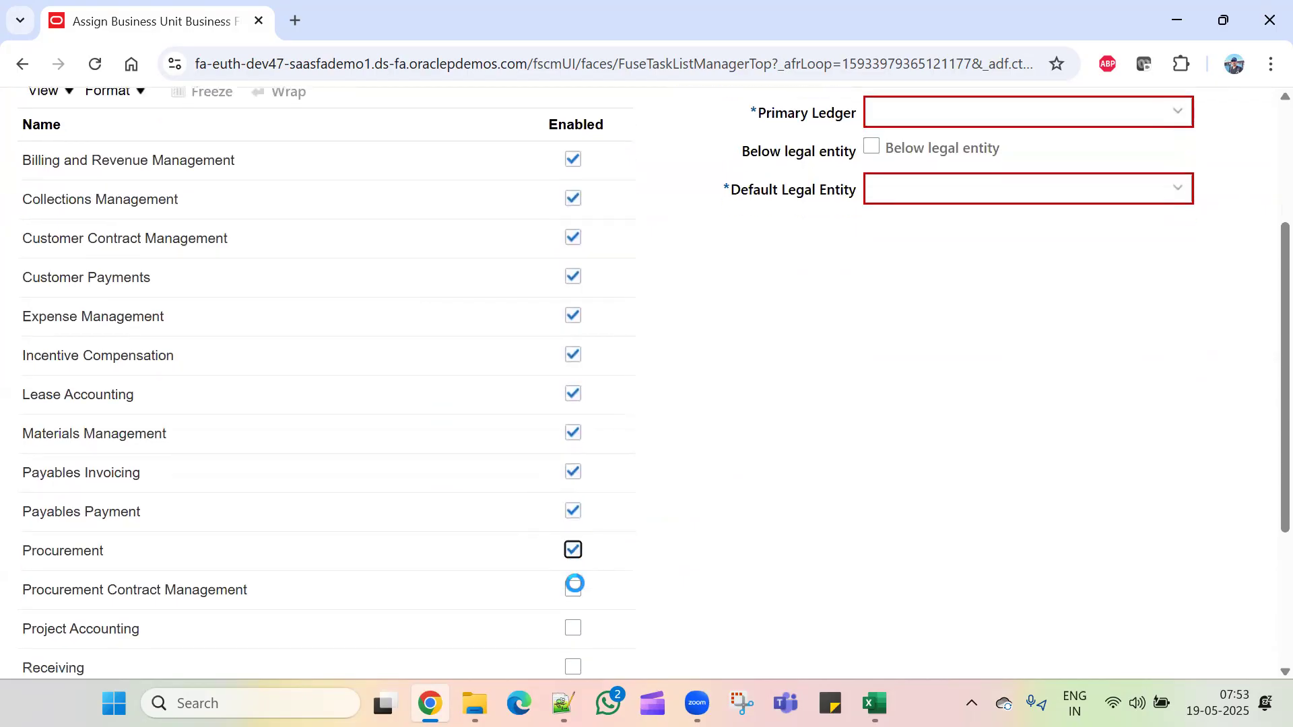
pyautogui.scroll(-3, 574, 583)
pyautogui.click(573, 406)
pyautogui.click(573, 444)
pyautogui.click(573, 484)
pyautogui.click(573, 524)
pyautogui.click(573, 563)
pyautogui.click(573, 601)
pyautogui.click(573, 640)
pyautogui.scroll(-1, 620, 543)
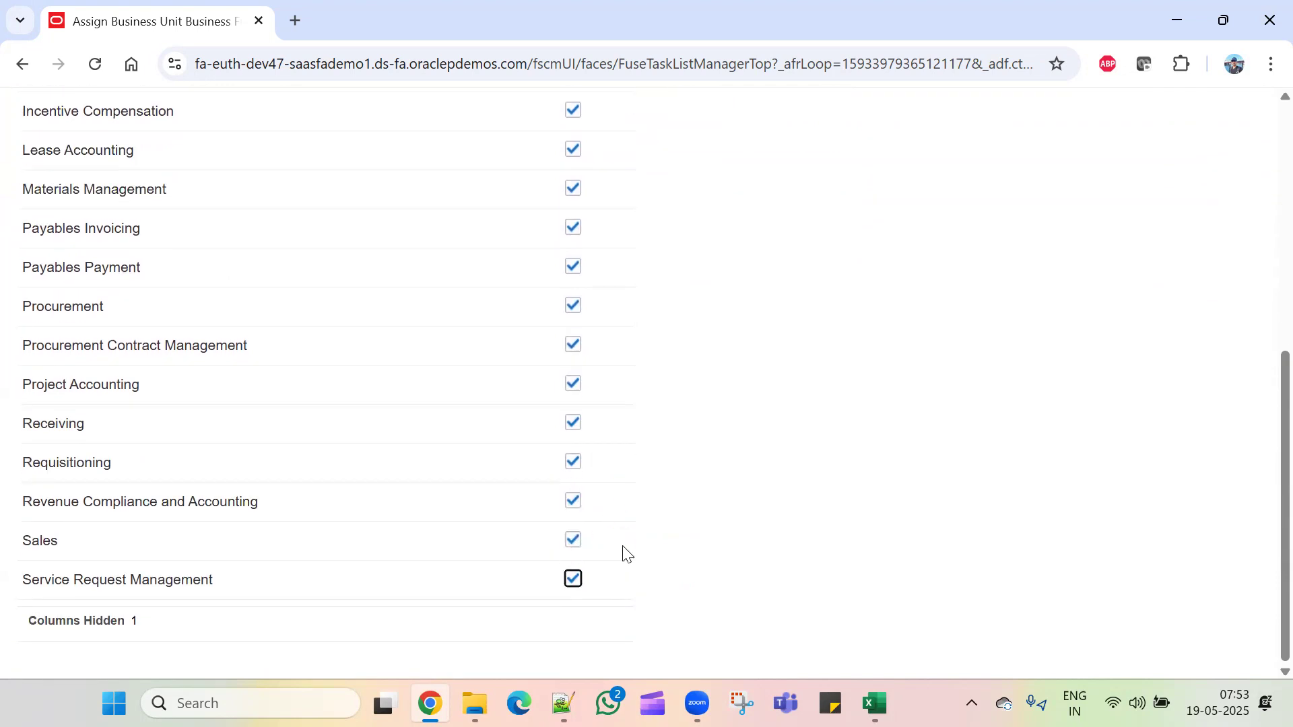
pyautogui.scroll(8, 626, 551)
# Step: Assign TCL_Primary Ledger with TCL_Legal Entity to the business functions and save
pyautogui.click(1177, 330)
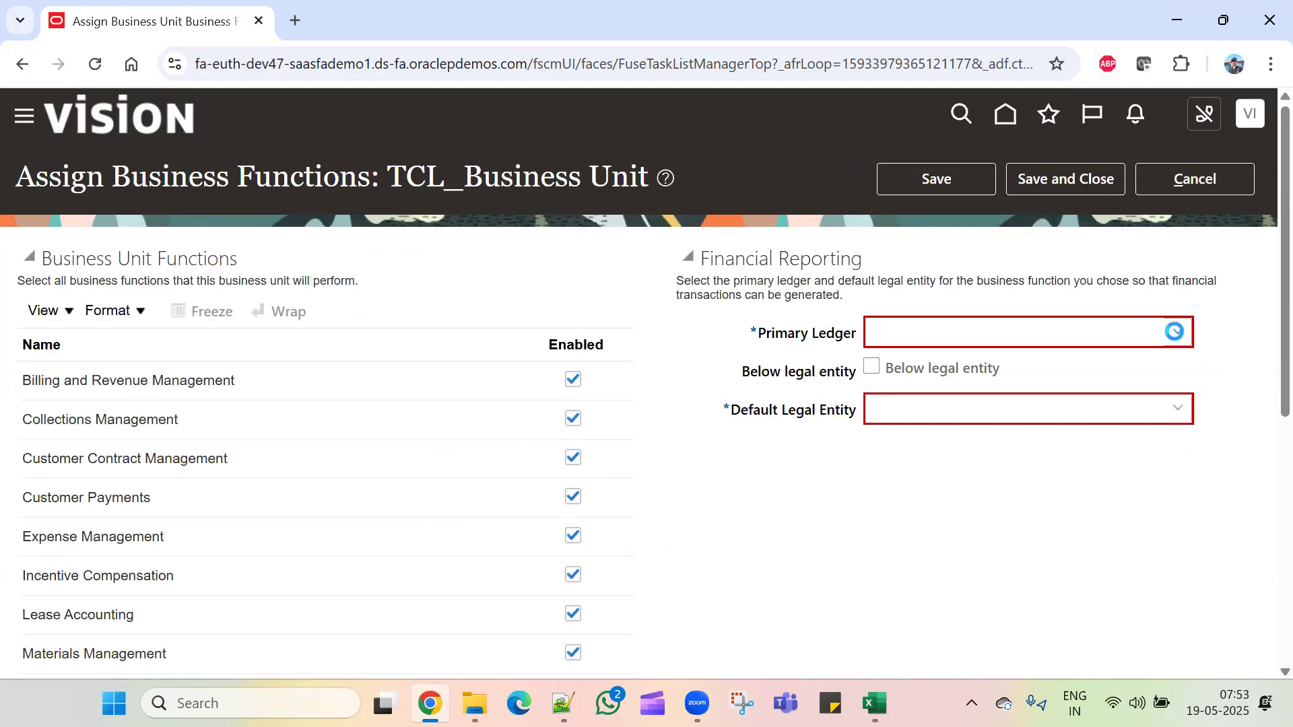
pyautogui.scroll(-3, 741, 593)
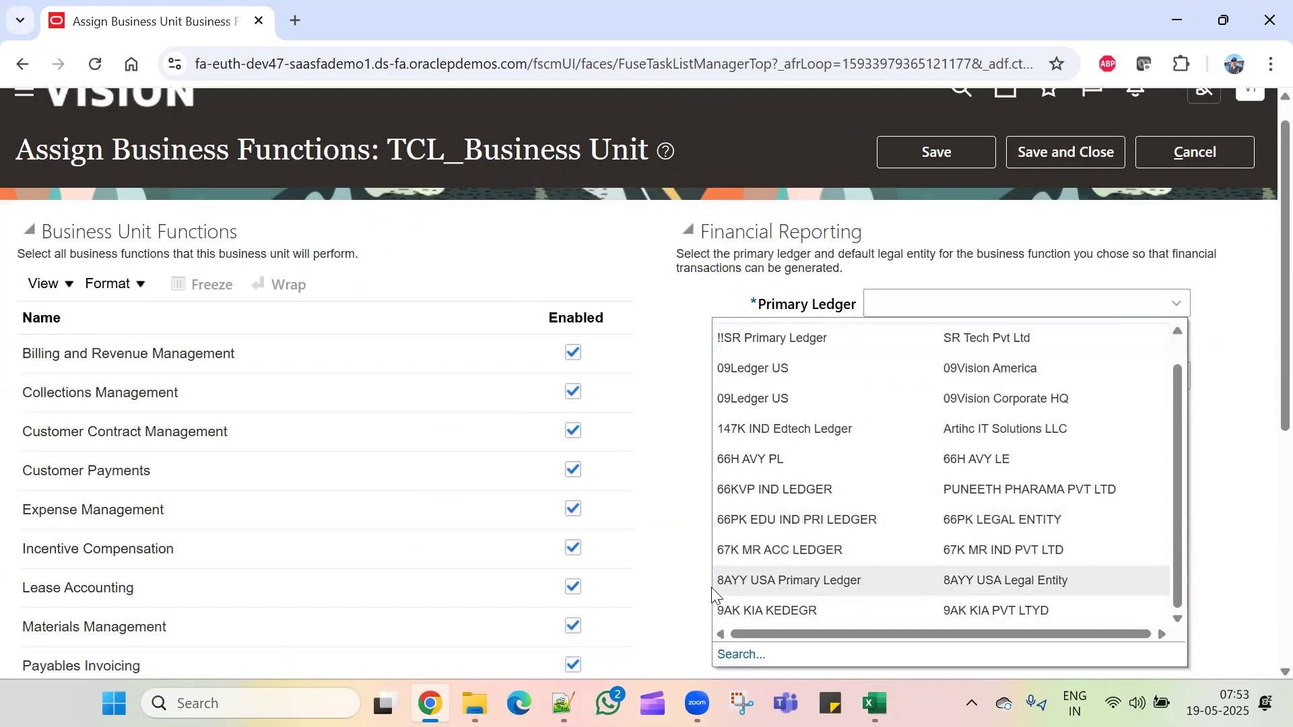
pyautogui.click(736, 481)
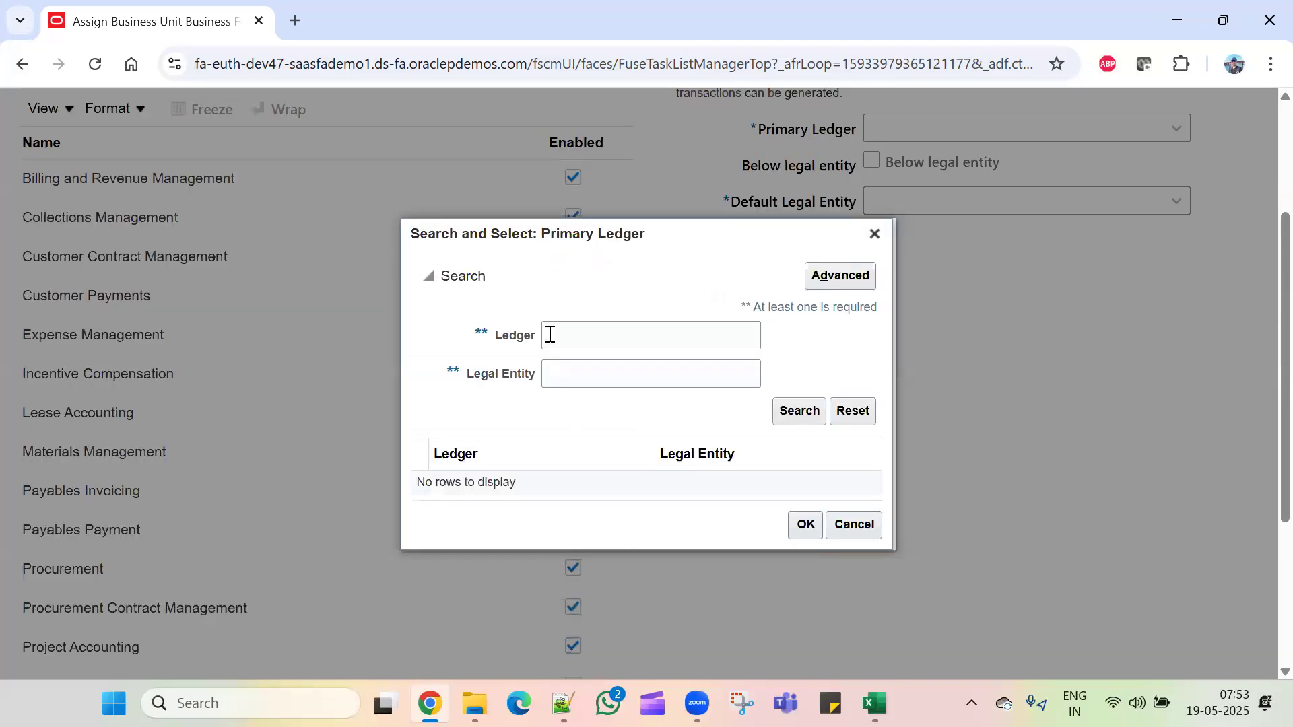
pyautogui.write('TCL')
pyautogui.press('Return')
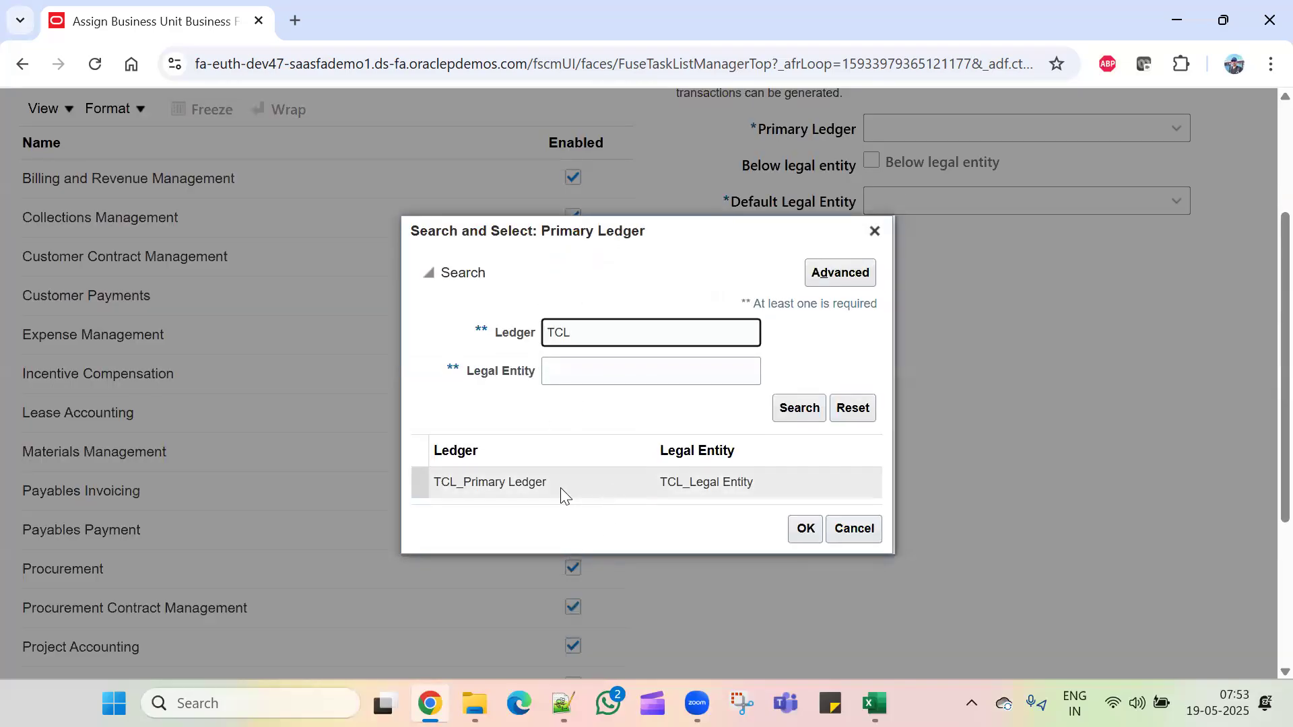
pyautogui.click(634, 480)
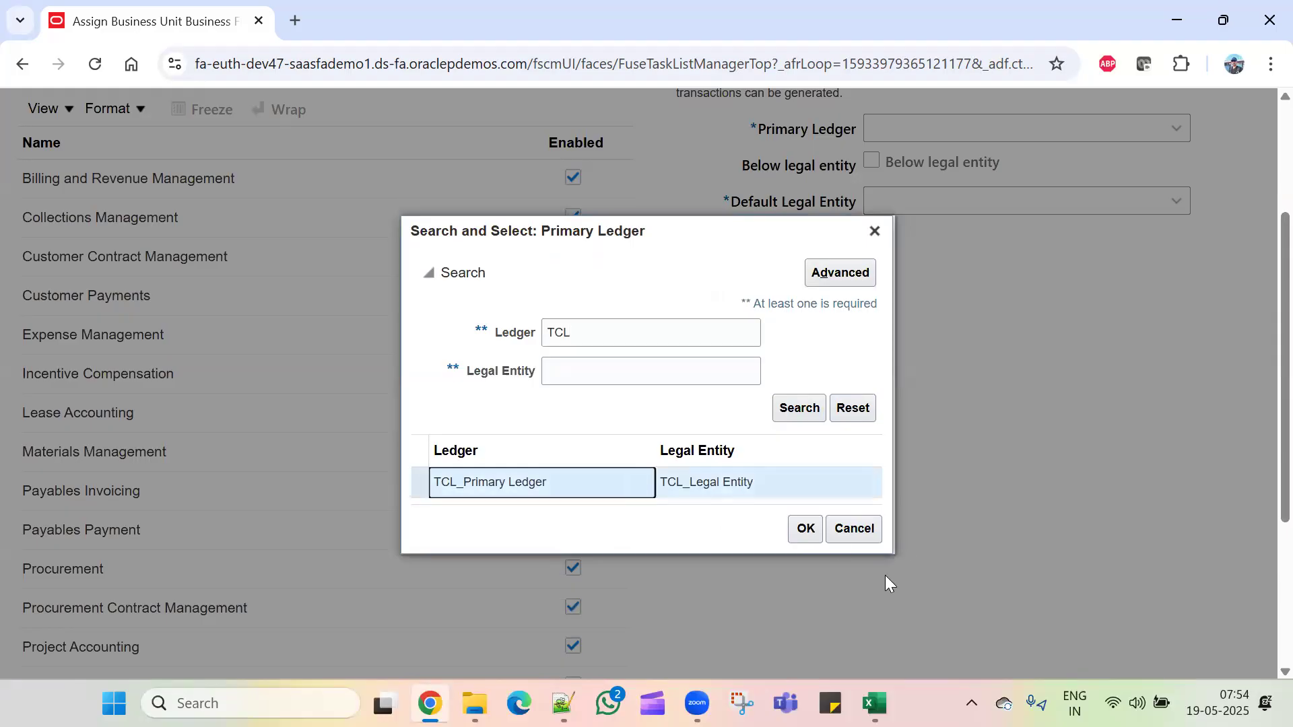
pyautogui.click(811, 530)
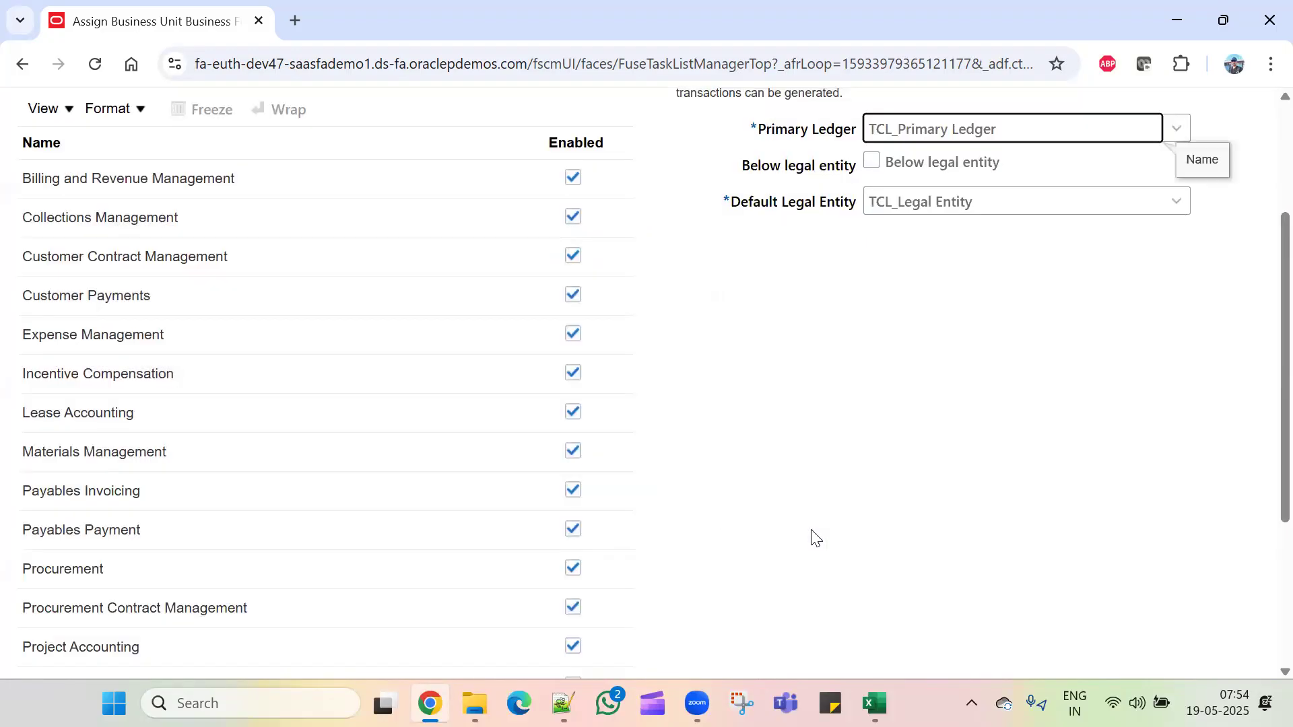
pyautogui.scroll(3, 892, 508)
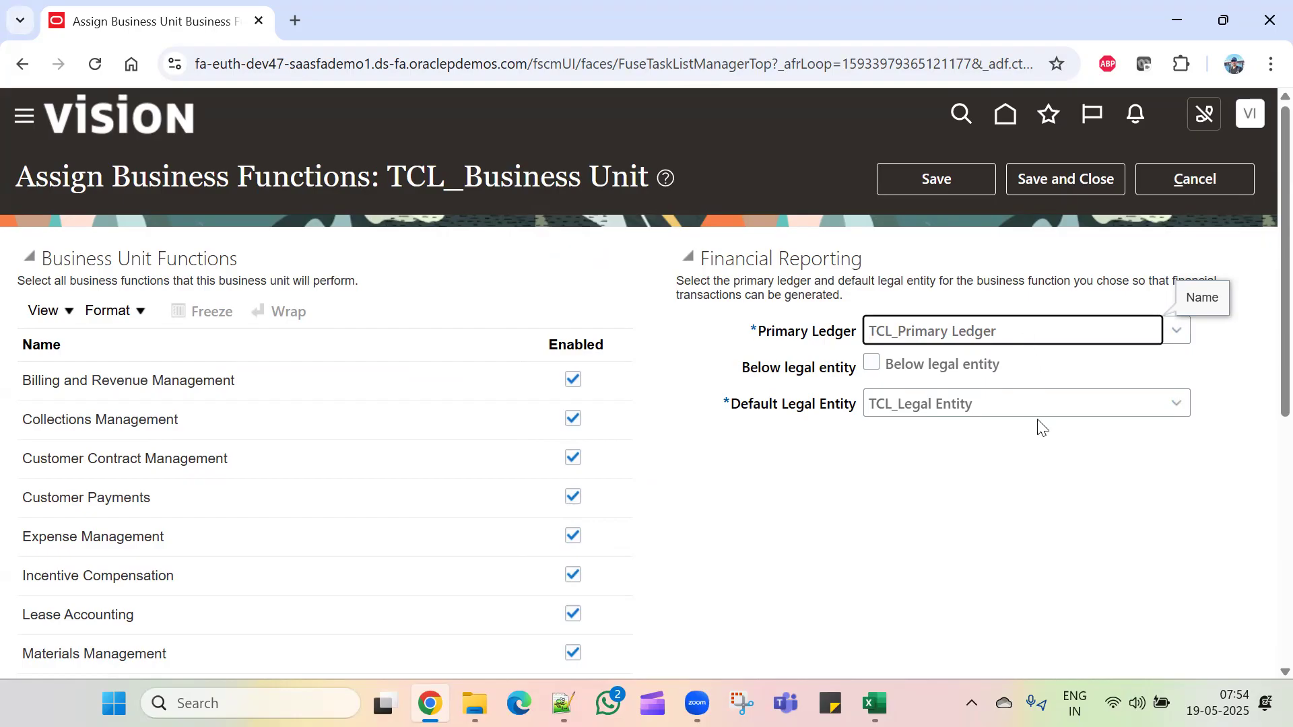
pyautogui.click(1069, 179)
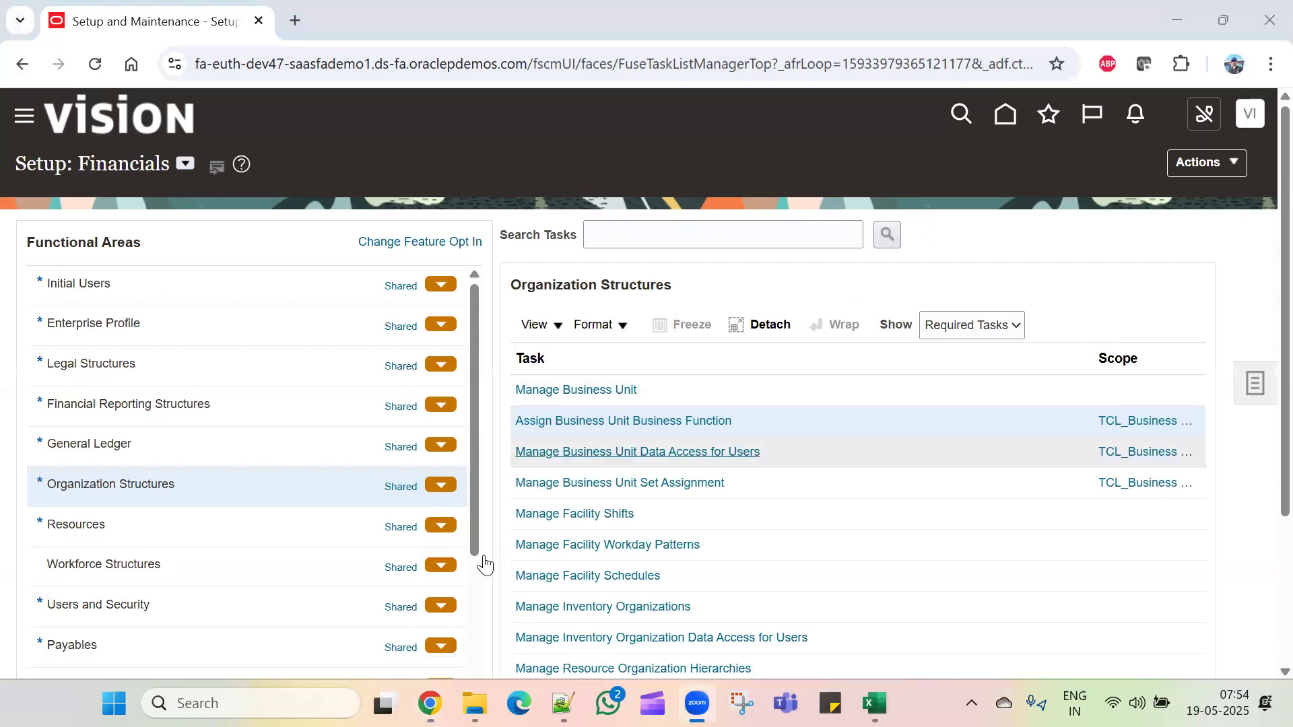
# Step: Copy the 'Manage Legislative data groups' task name and show Oracle's setup offerings list
pyautogui.hotkey('alt', 'Tab')
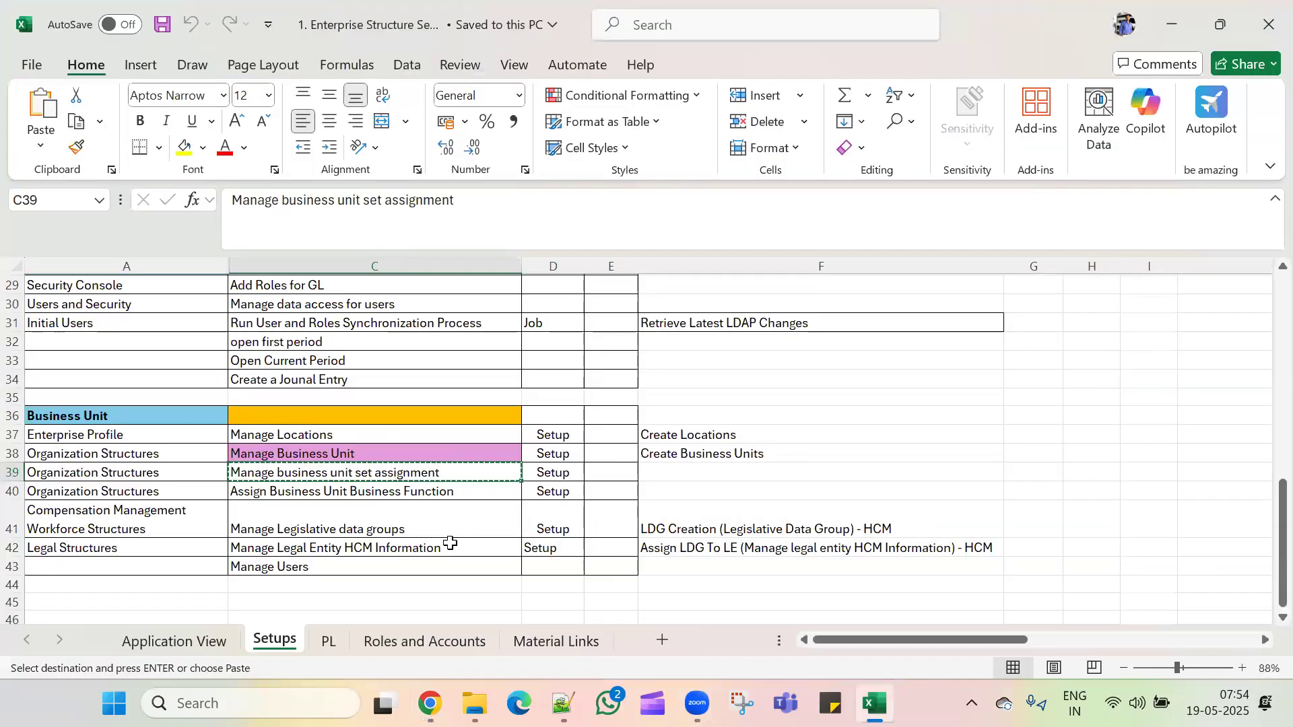
pyautogui.scroll(-1, 451, 511)
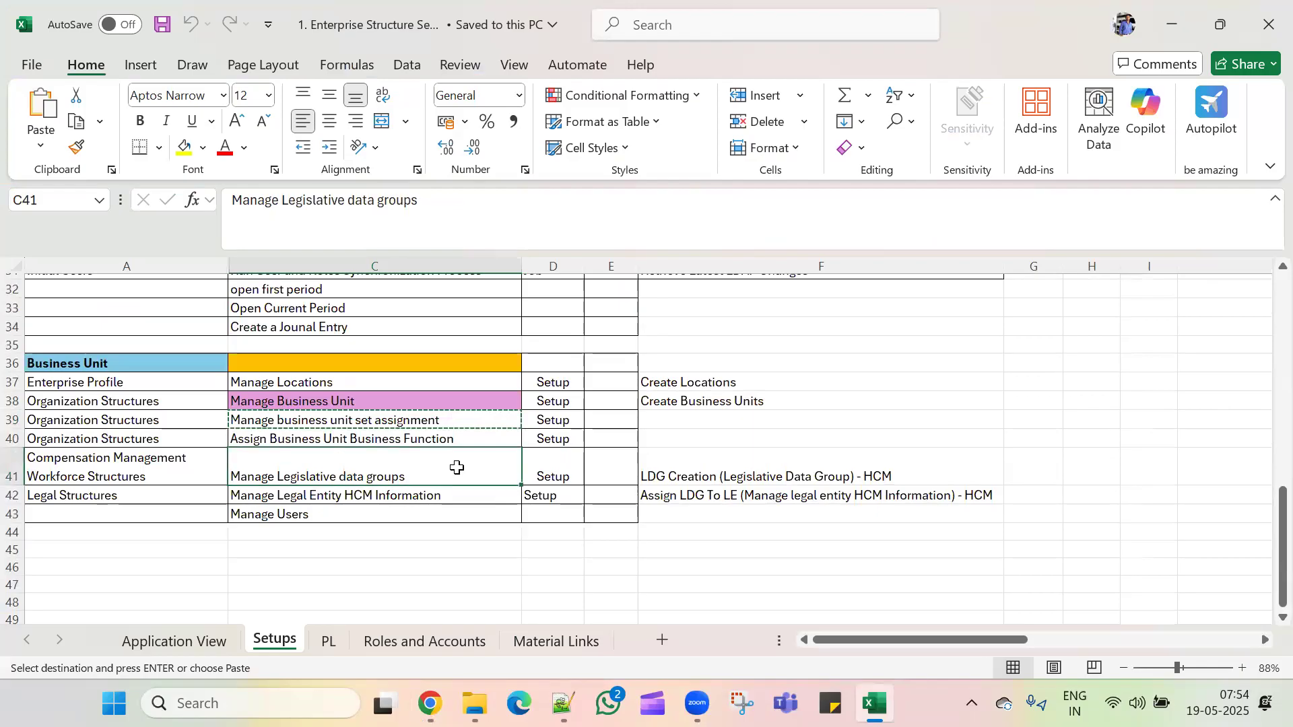
pyautogui.hotkey('ctrl', 'c')
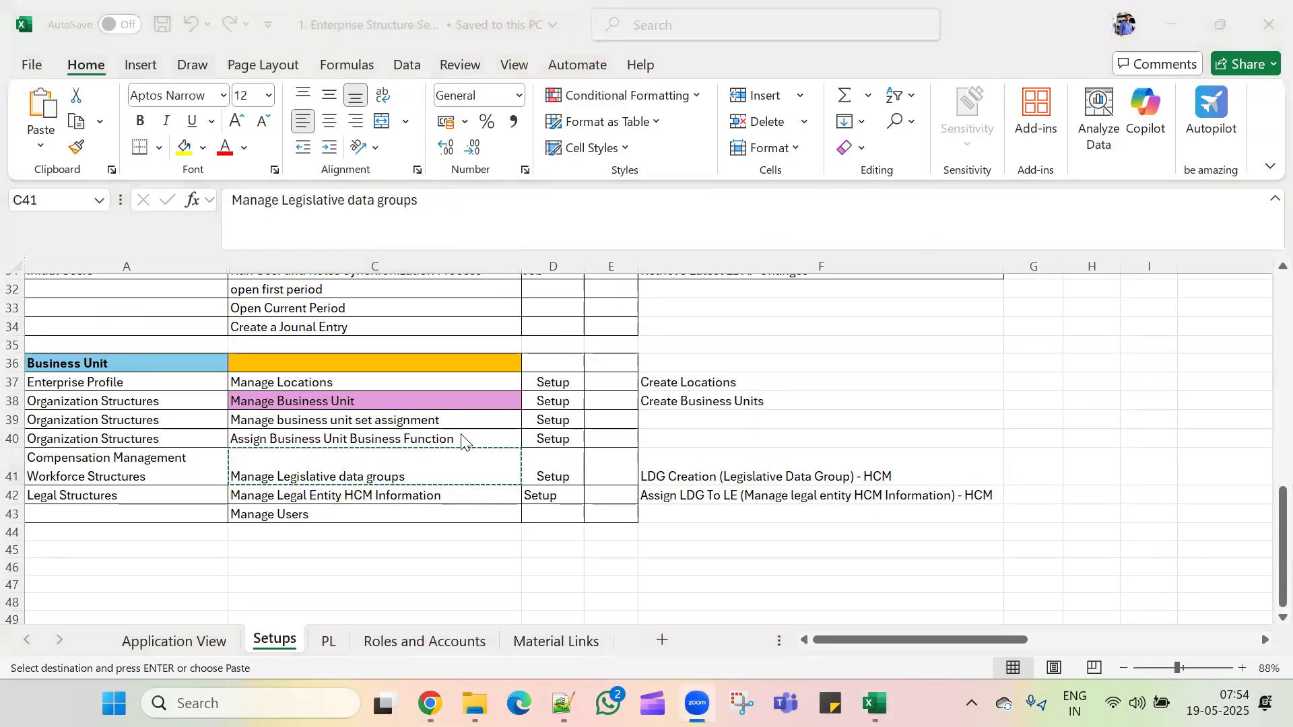
pyautogui.hotkey('alt', 'Tab')
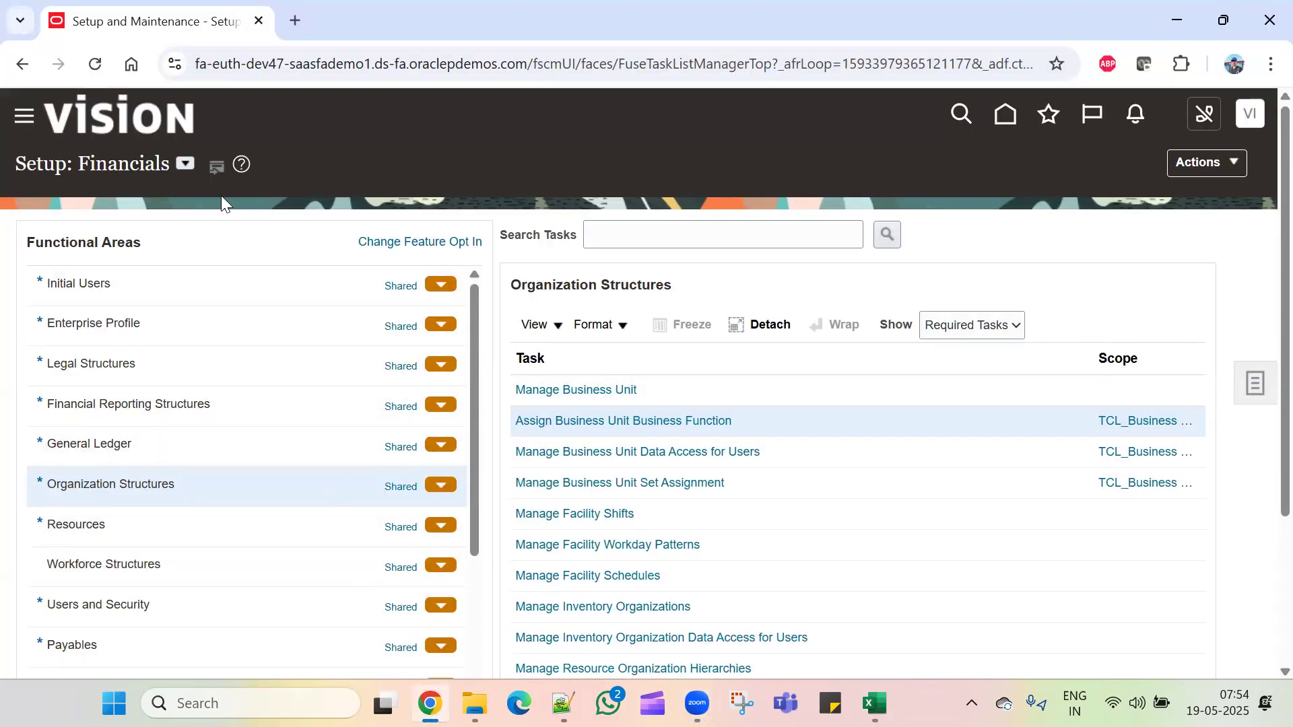
pyautogui.click(184, 164)
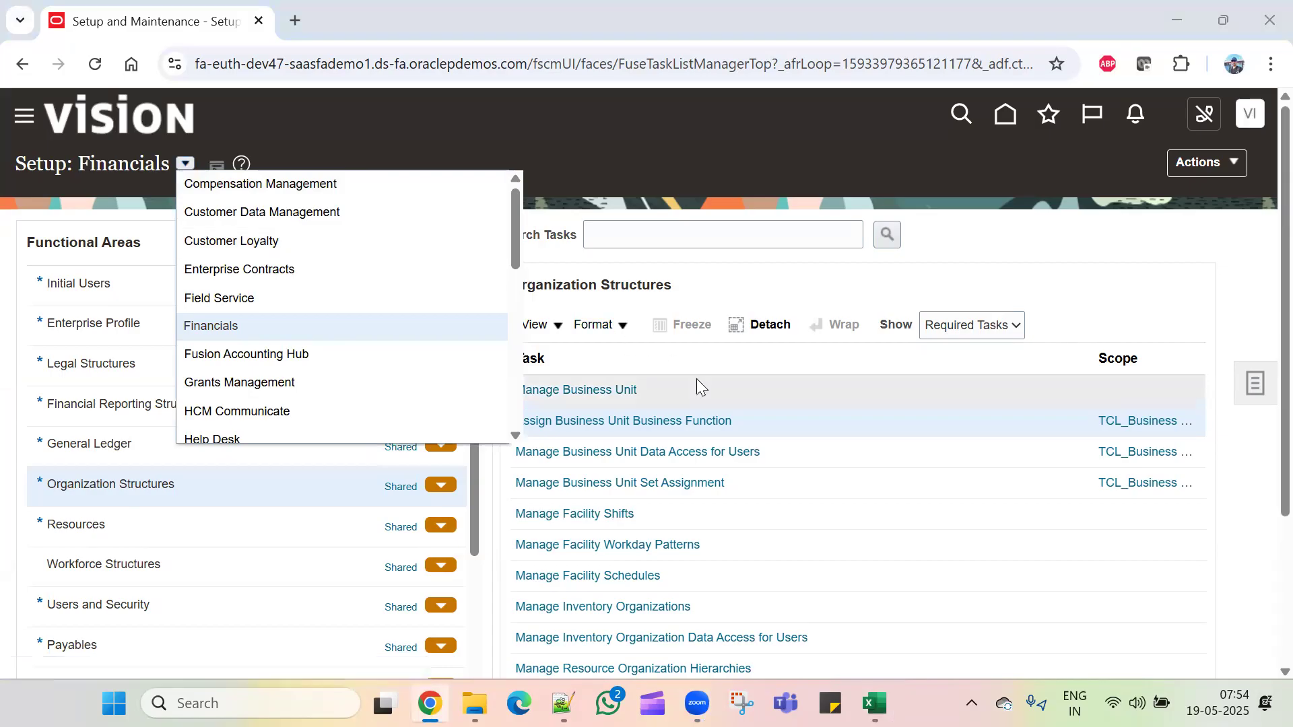
pyautogui.hotkey('alt', 'Tab')
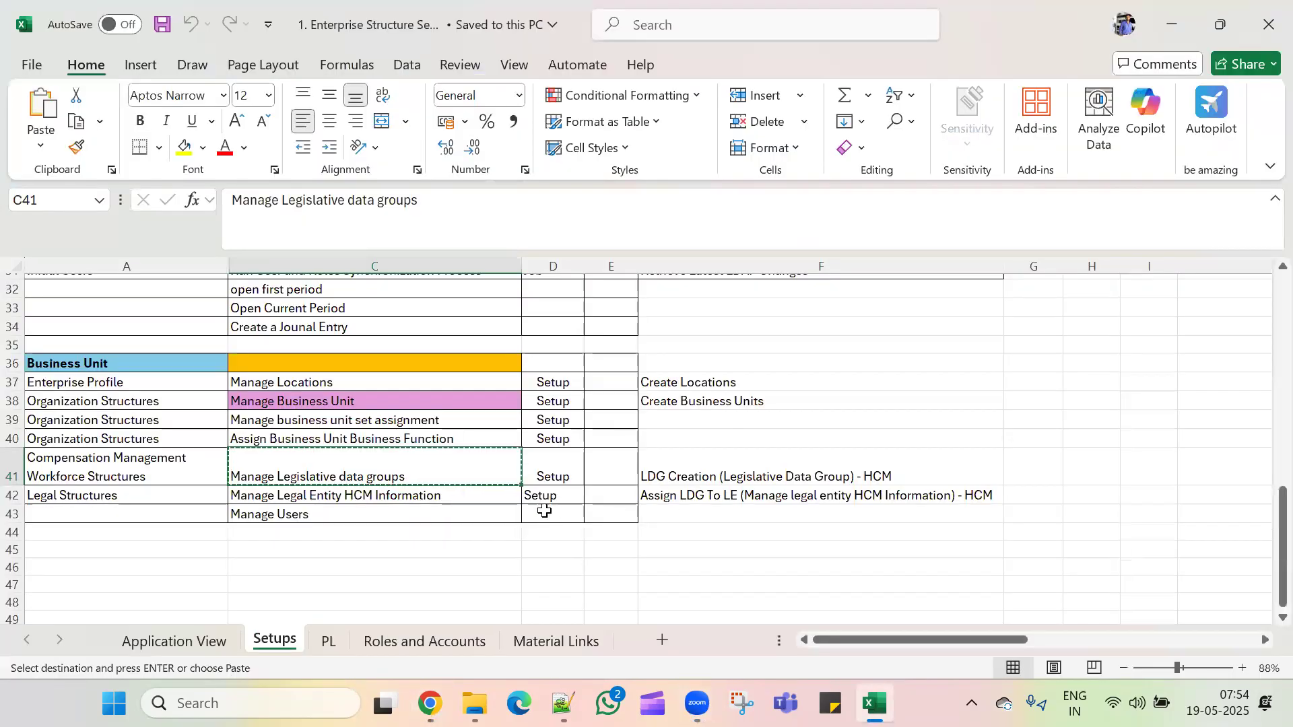
# Step: Pick the Manage Legislative Data Groups task in the Excel tracker, then return to Oracle Setup on Compensation Management
pyautogui.moveTo(130, 362); pyautogui.dragTo(816, 495)
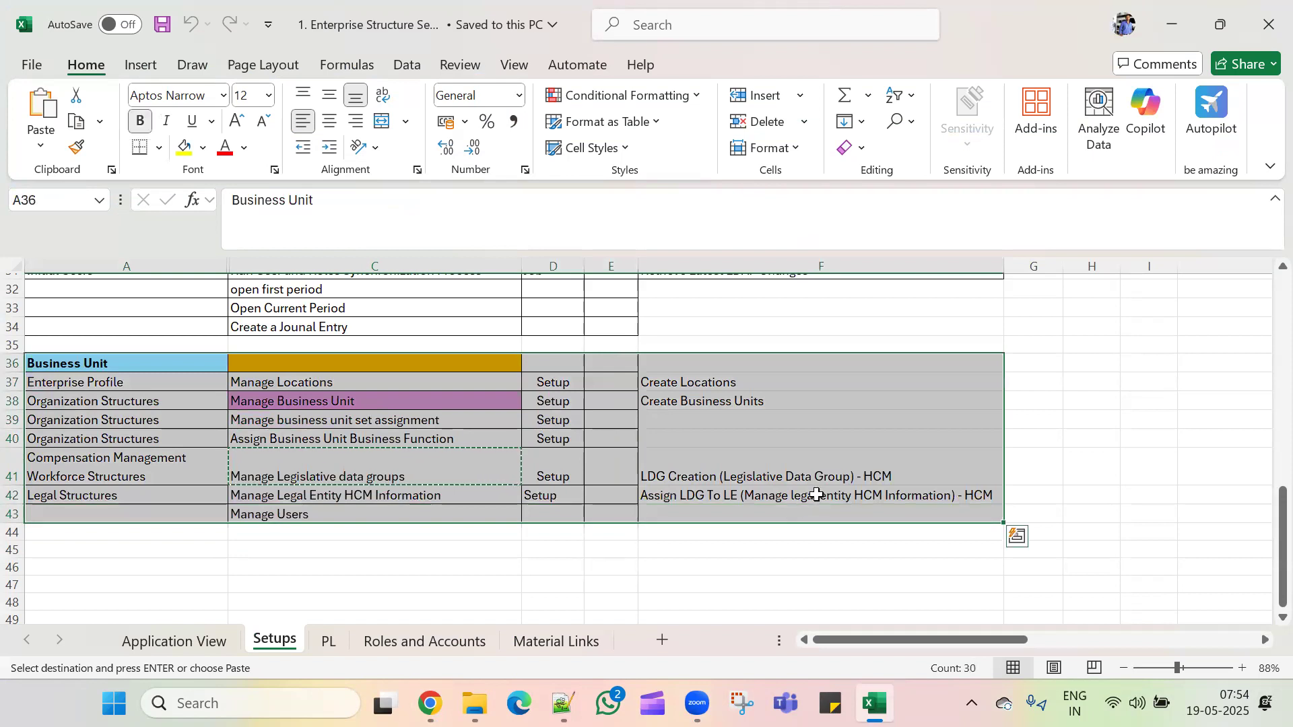
pyautogui.click(455, 474)
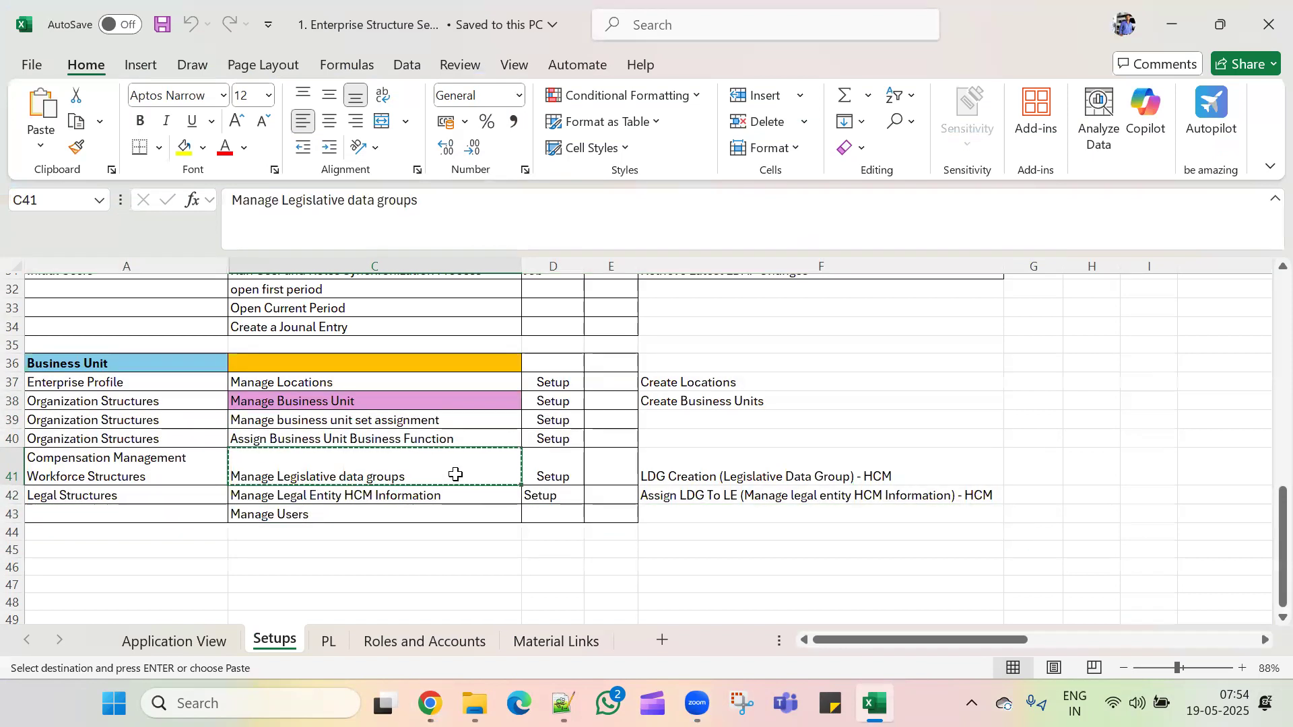
pyautogui.hotkey('alt', 'Tab')
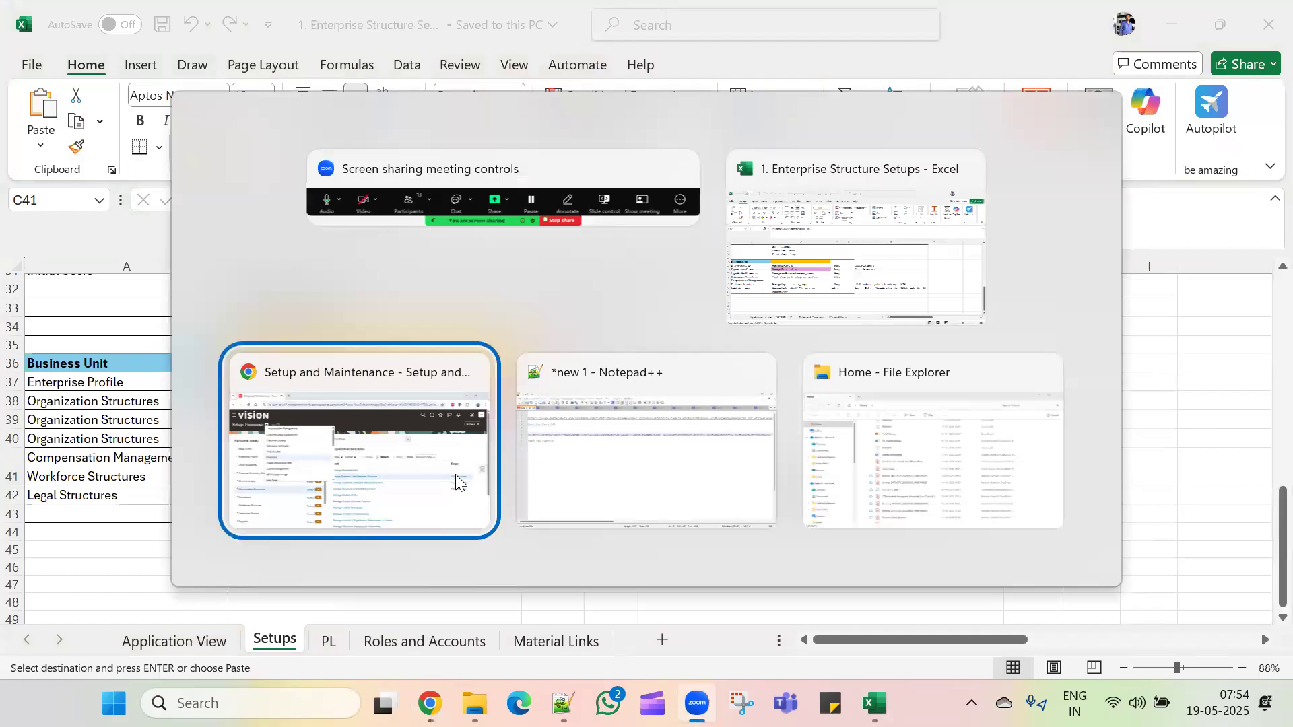
pyautogui.click(455, 474)
pyautogui.click(314, 181)
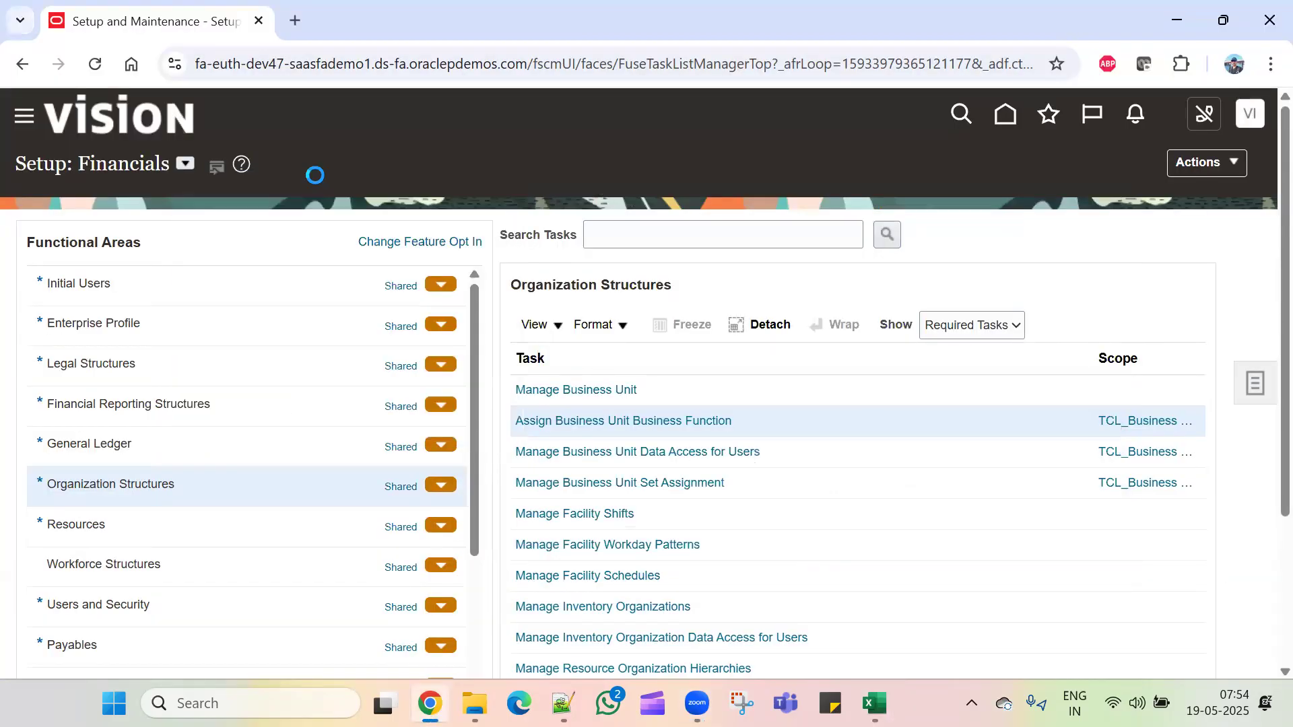
# Step: Search for the pasted Manage Legislative Data Groups task and open it
pyautogui.click(766, 236)
pyautogui.hotkey('ctrl', 'v')
pyautogui.click(887, 236)
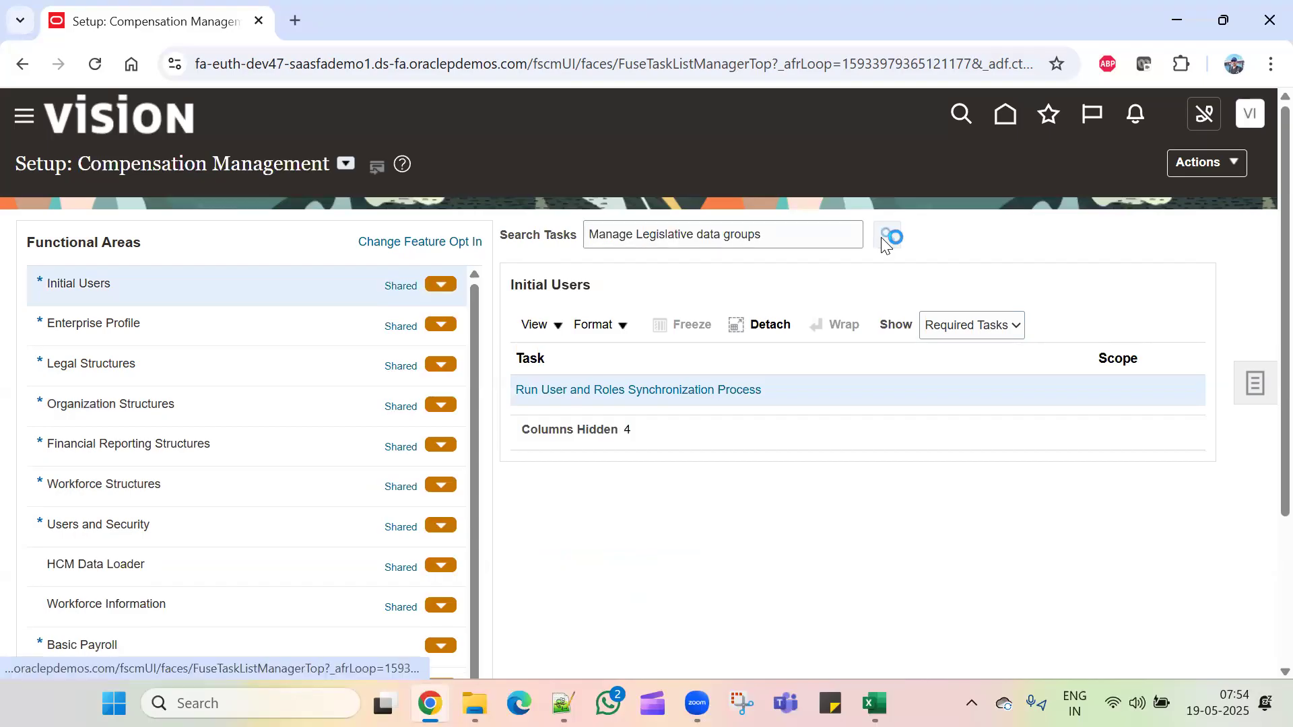
pyautogui.click(635, 391)
# Step: Create a legislative data group named TCL_LDG with country United States
pyautogui.click(217, 457)
pyautogui.click(327, 288)
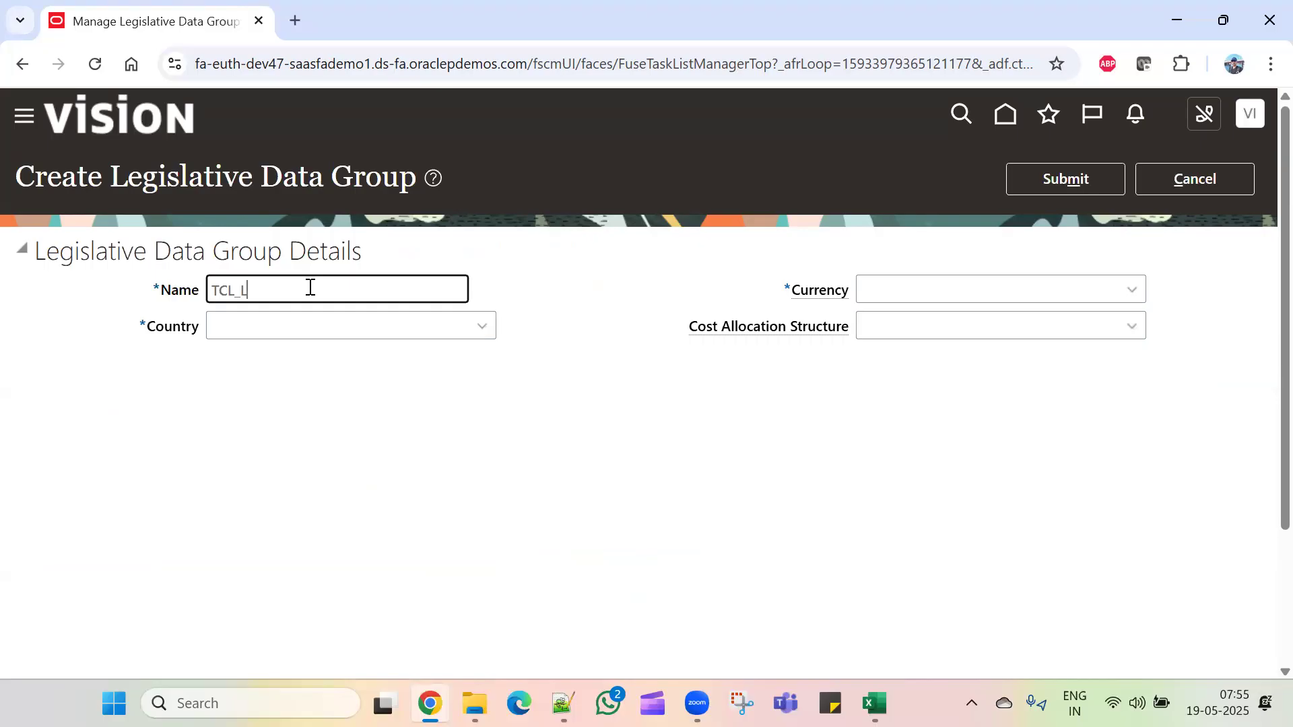
pyautogui.click(345, 316)
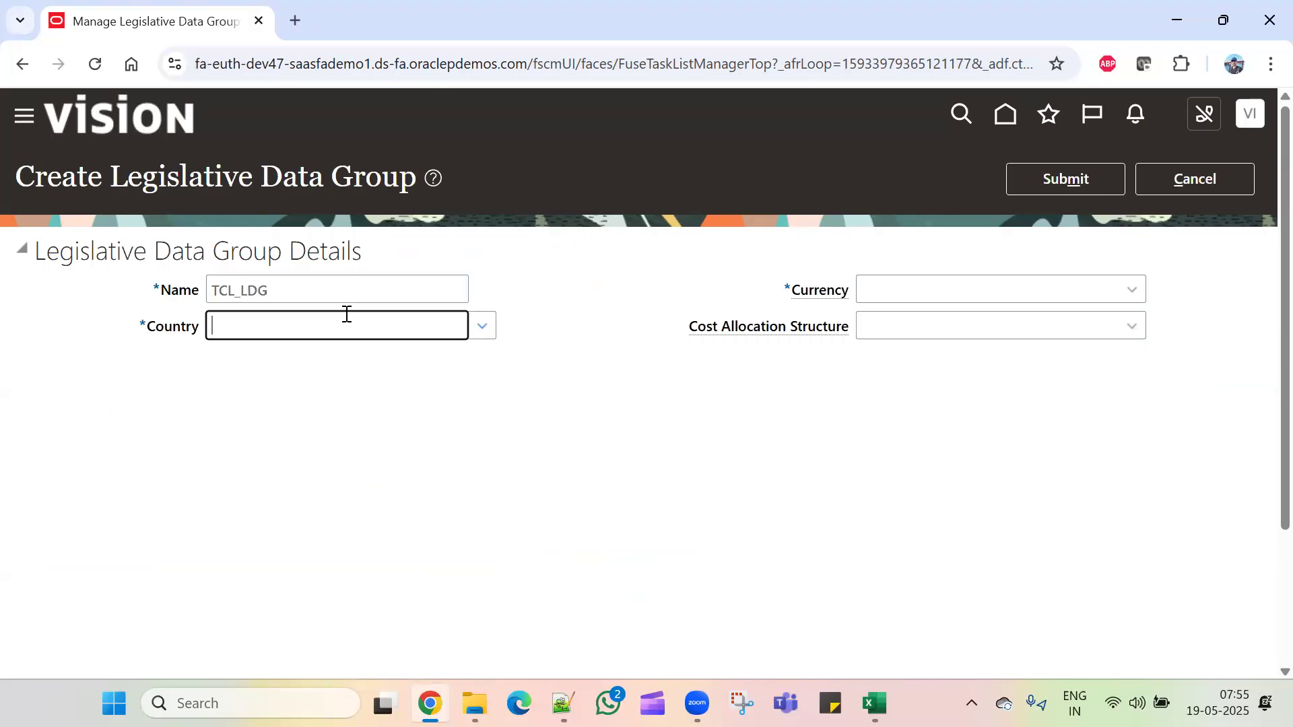
pyautogui.click(481, 327)
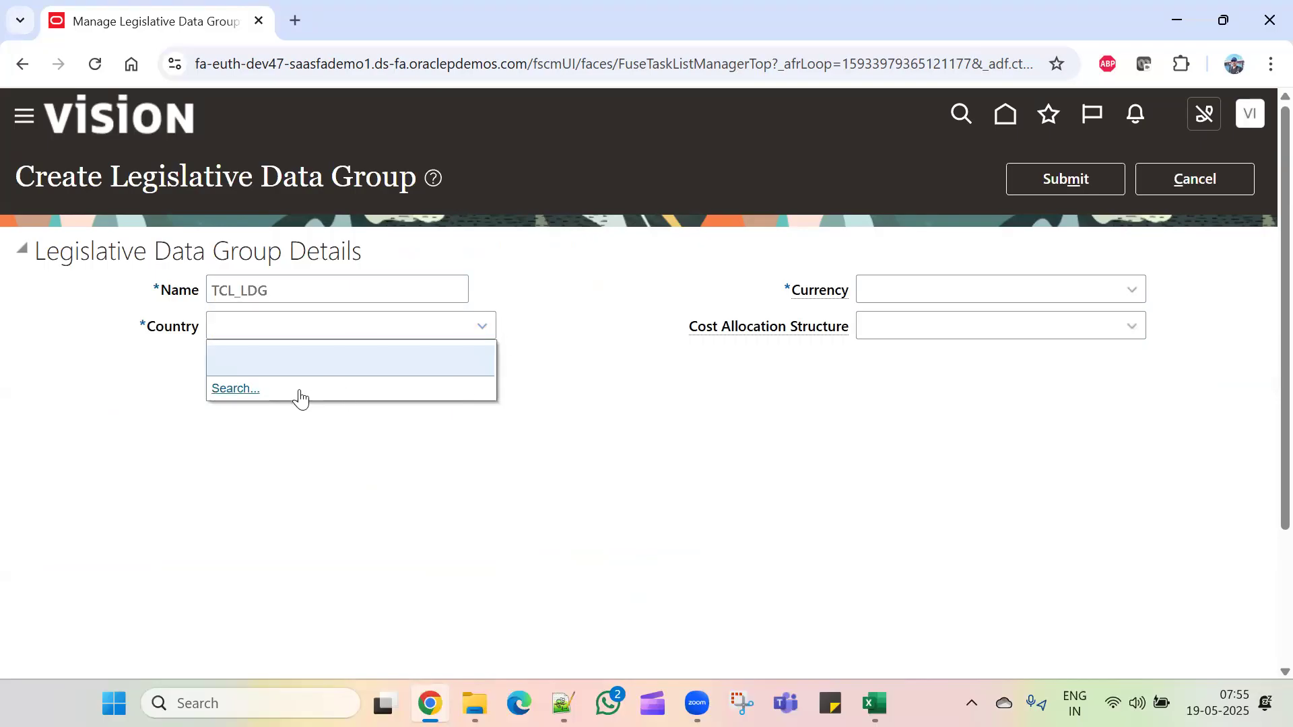
pyautogui.click(246, 388)
pyautogui.click(762, 344)
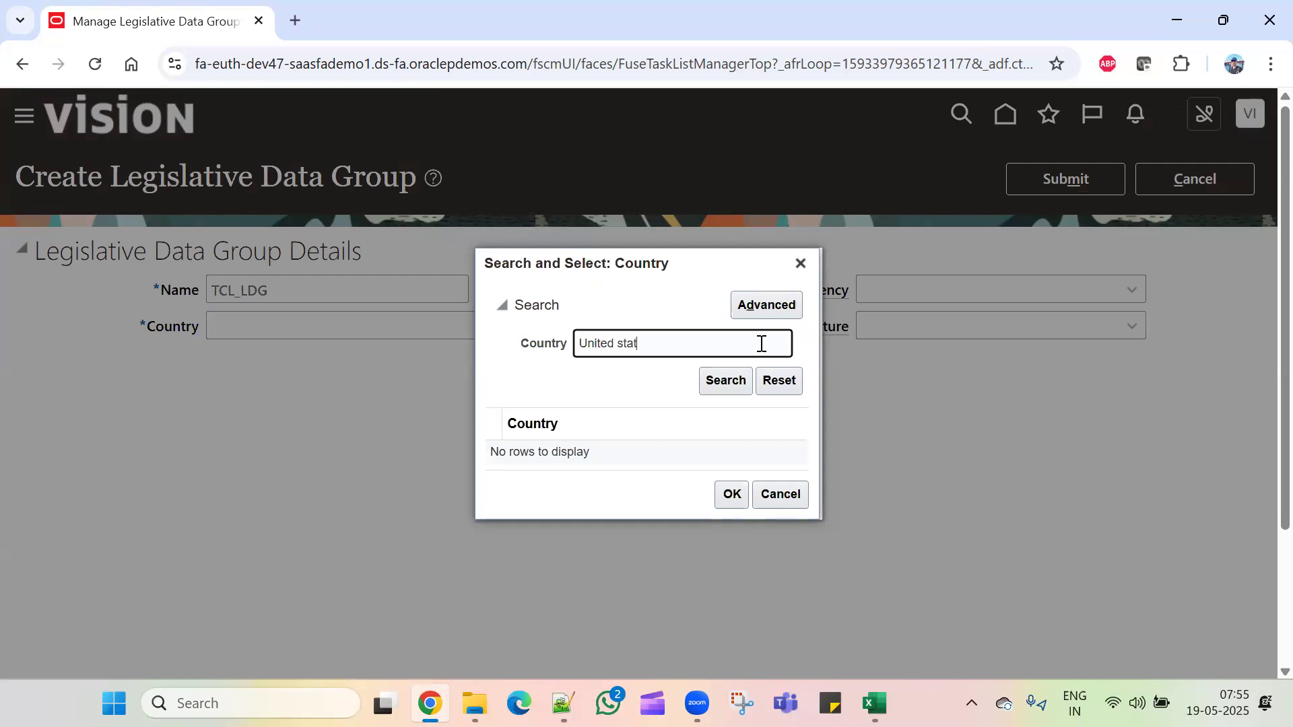
pyautogui.press('Return')
pyautogui.click(701, 469)
pyautogui.click(733, 515)
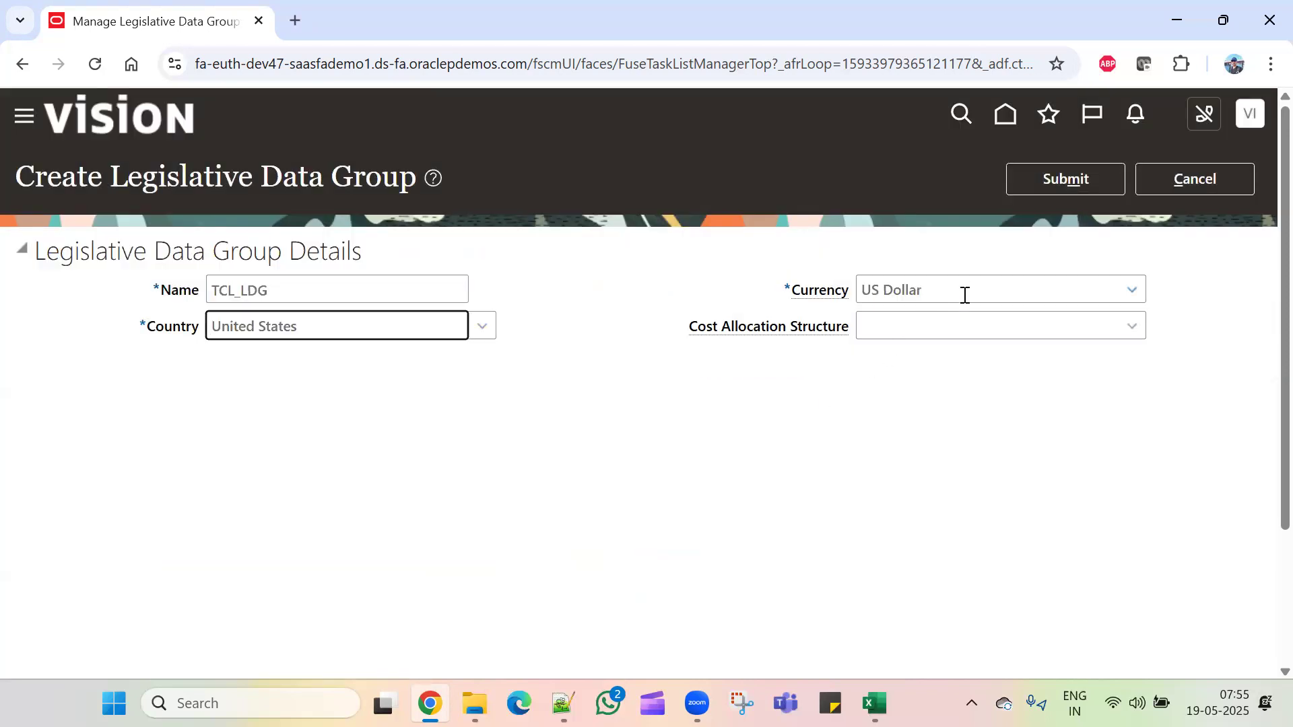
# Step: Submit TCL_LDG, confirm the request and acknowledge it, then finish with Done
pyautogui.click(1059, 179)
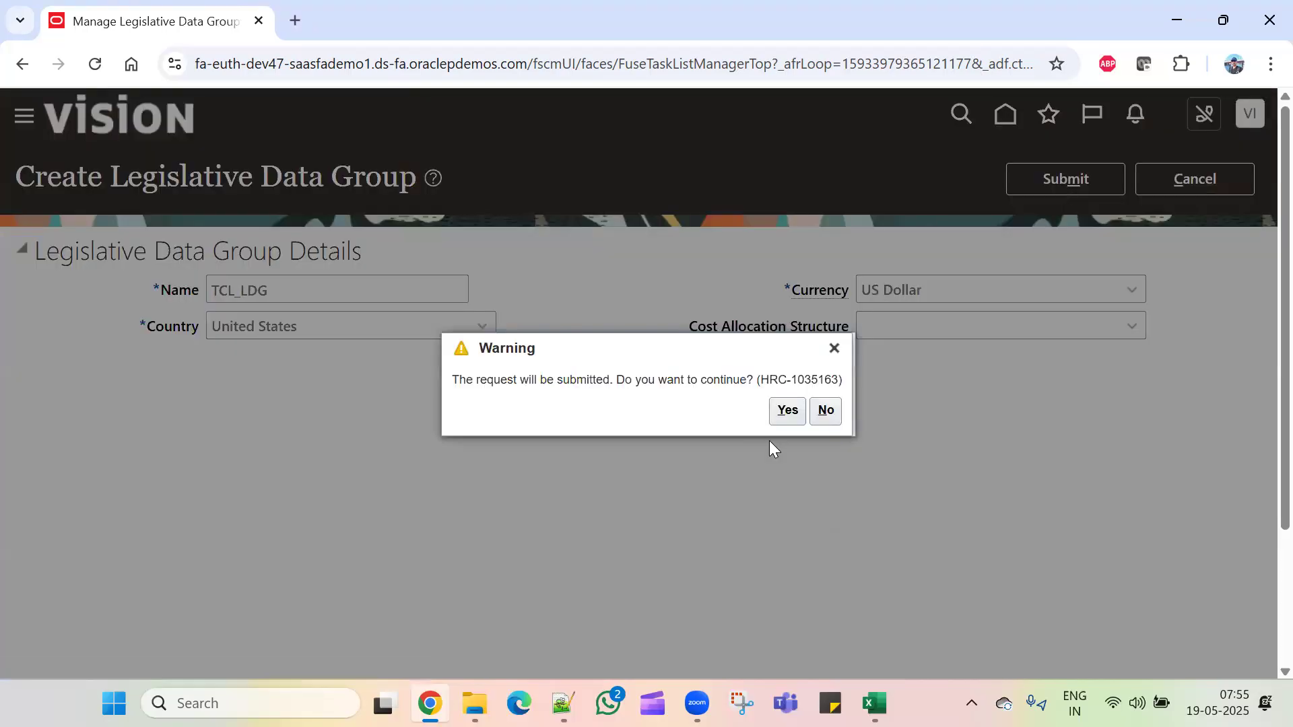
pyautogui.click(784, 410)
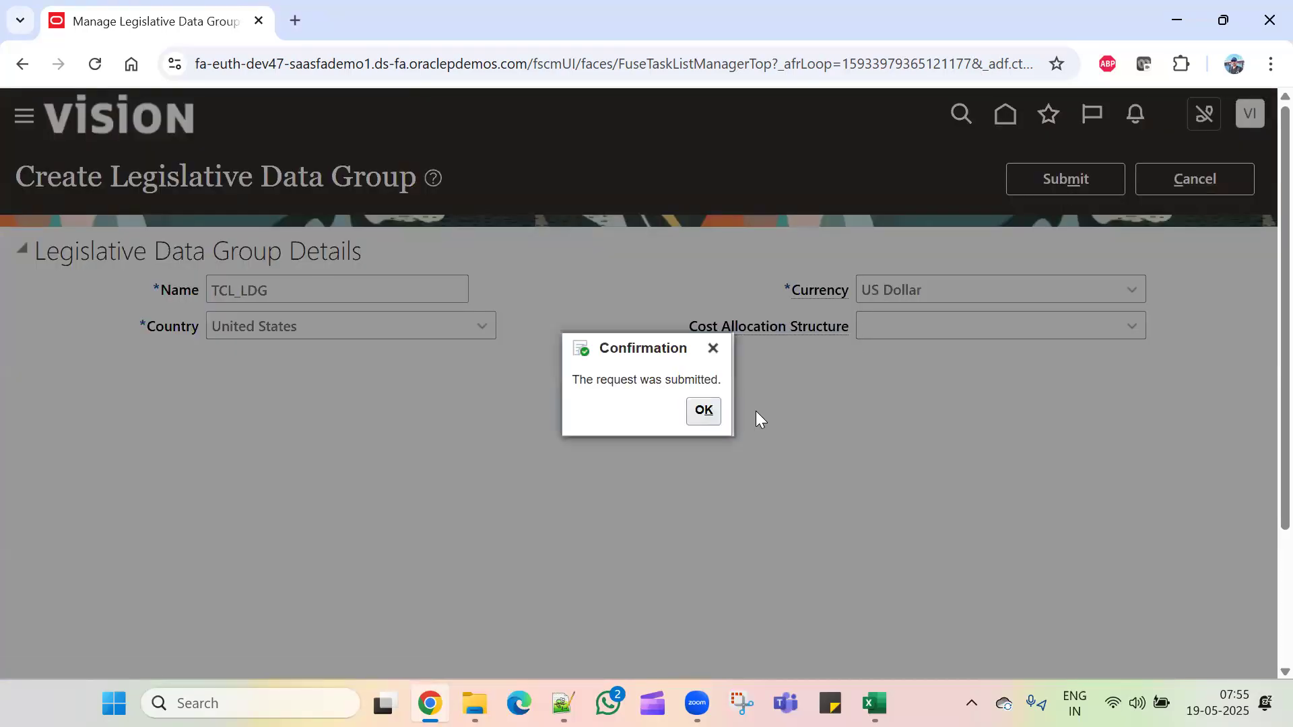
pyautogui.click(704, 410)
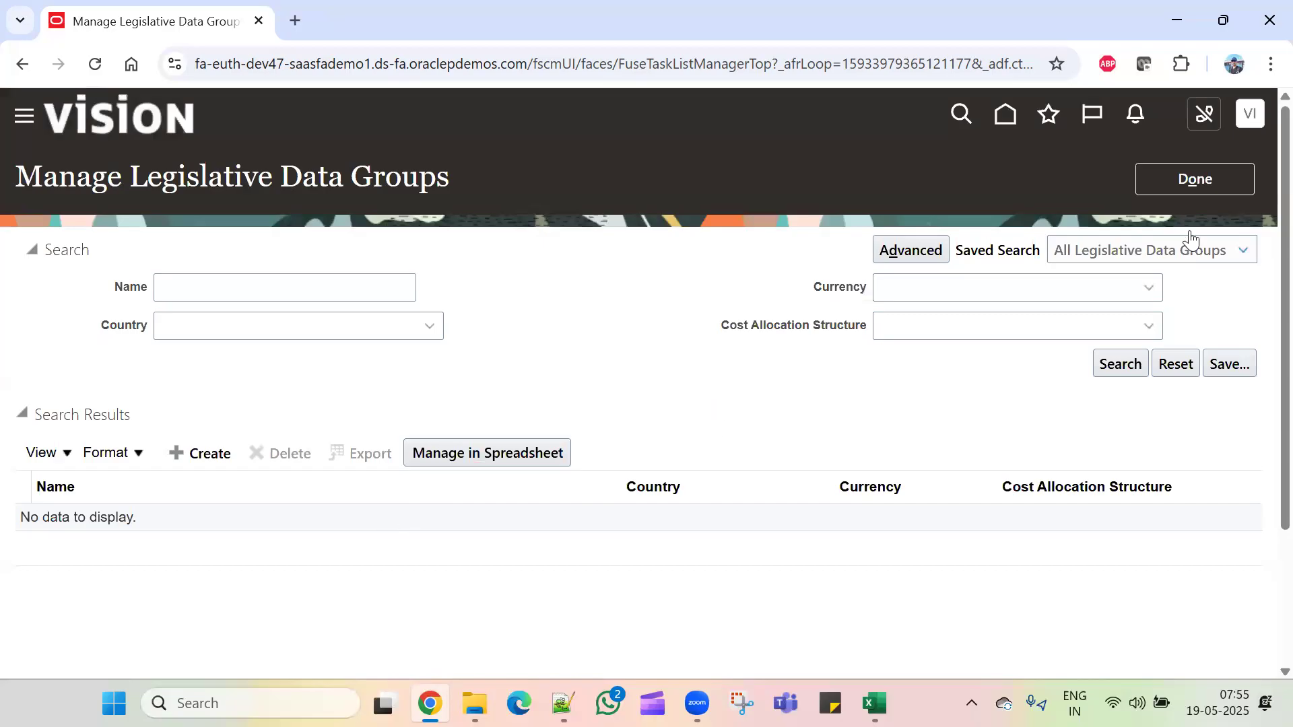
pyautogui.click(1196, 176)
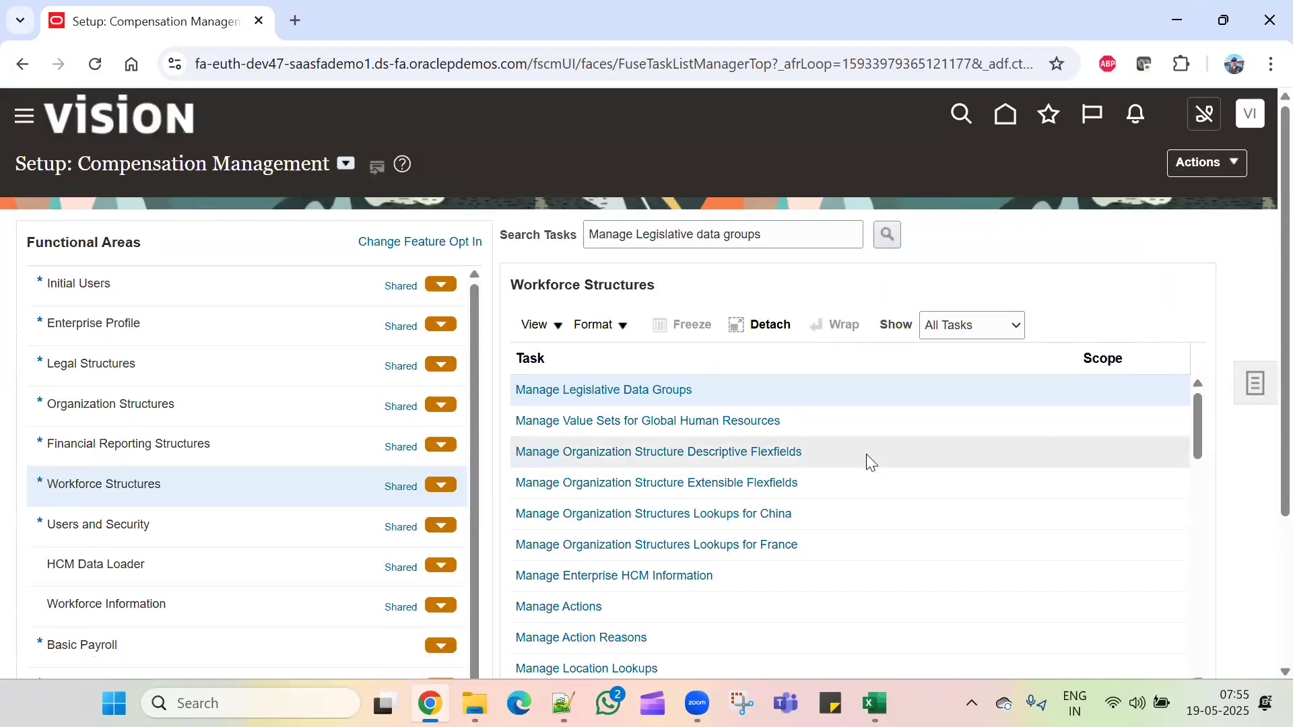
# Step: Copy 'Manage Legal Entity HCM Information' from the Excel tracker and search for it in Oracle tasks
pyautogui.scroll(-5, 870, 516)
pyautogui.scroll(-5, 870, 516)
pyautogui.scroll(10, 870, 516)
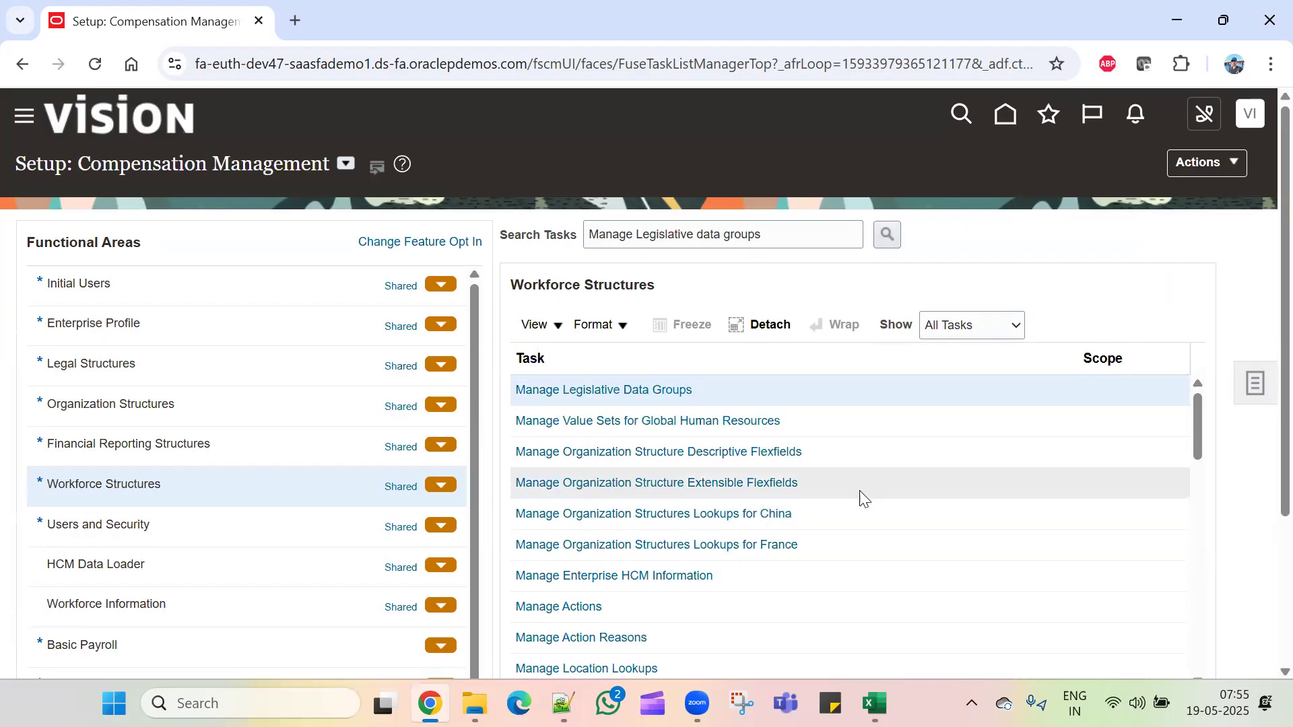
pyautogui.hotkey('alt', 'Tab')
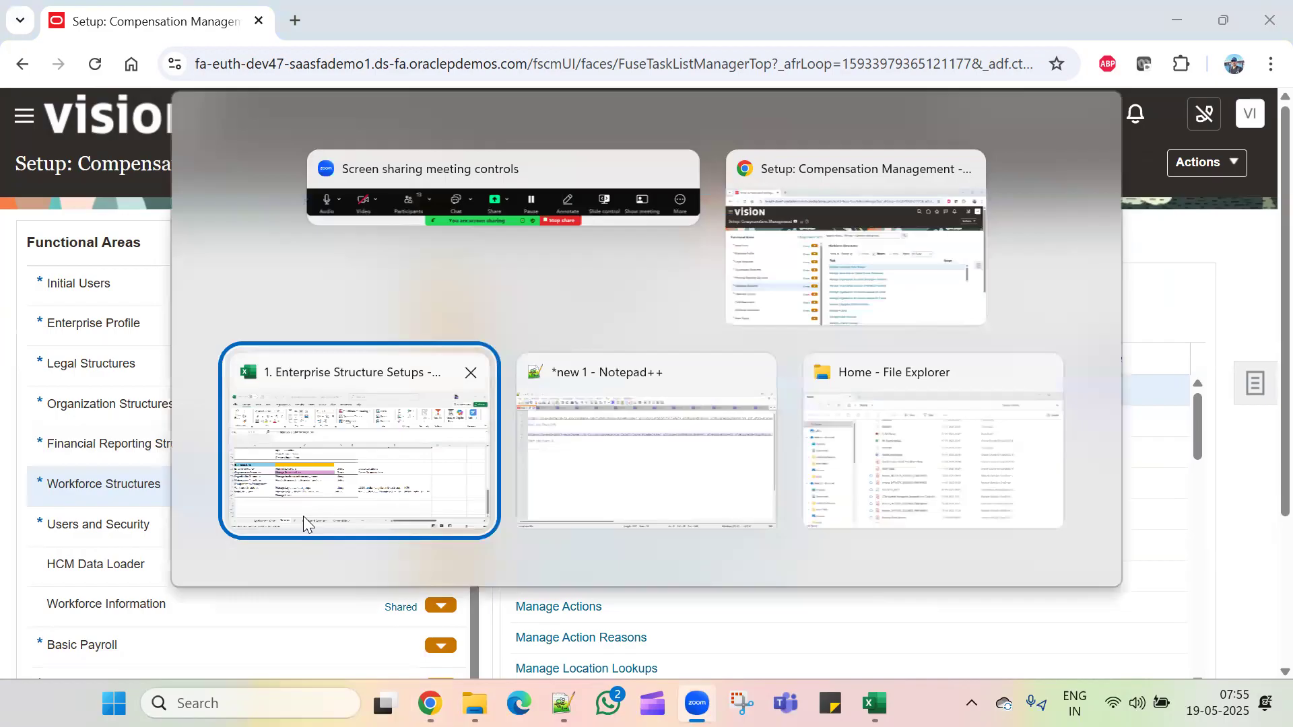
pyautogui.click(401, 492)
pyautogui.hotkey('ctrl', 'c')
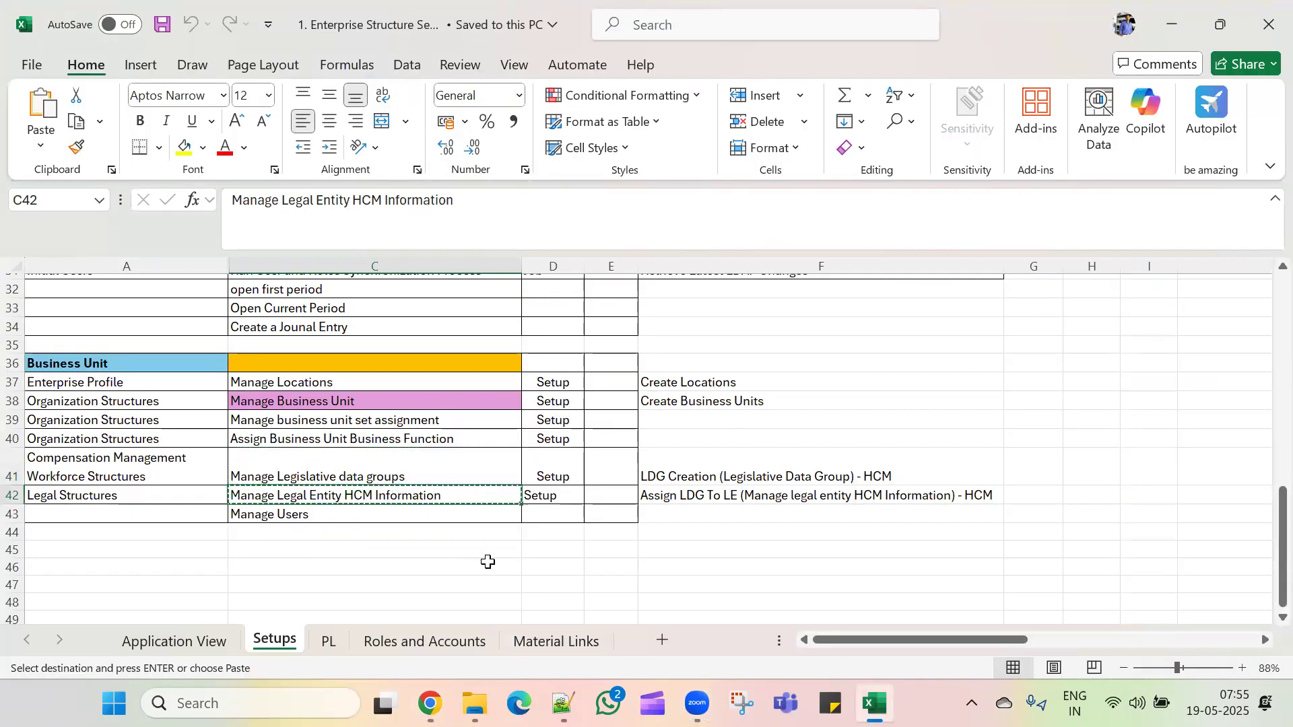
pyautogui.hotkey('alt', 'Tab')
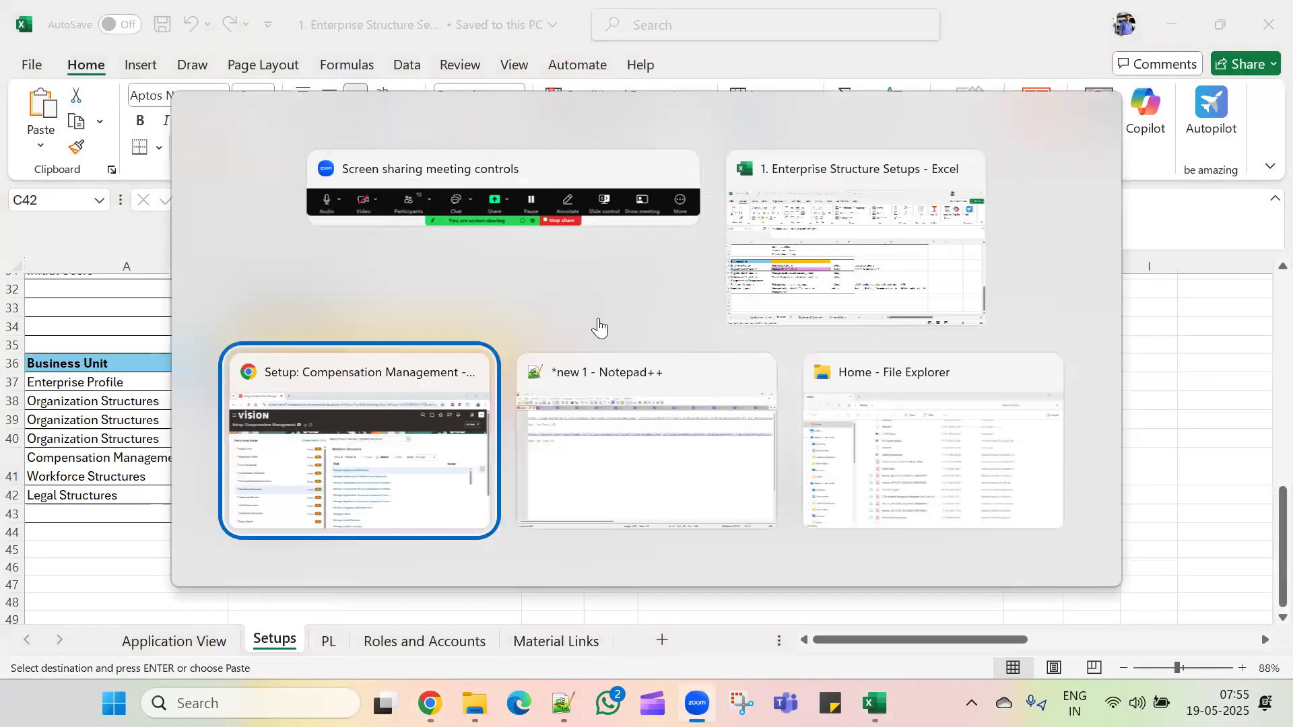
pyautogui.moveTo(788, 231); pyautogui.dragTo(274, 240)
pyautogui.hotkey('ctrl', 'v')
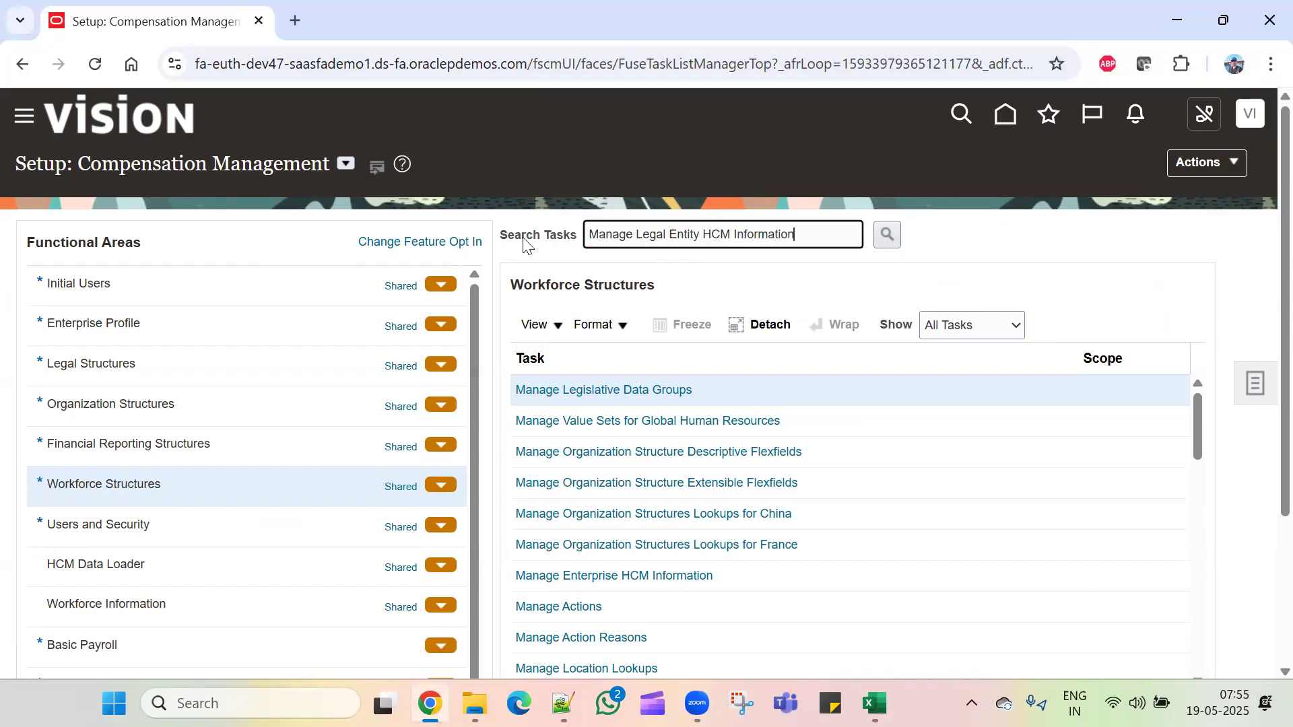
pyautogui.click(886, 235)
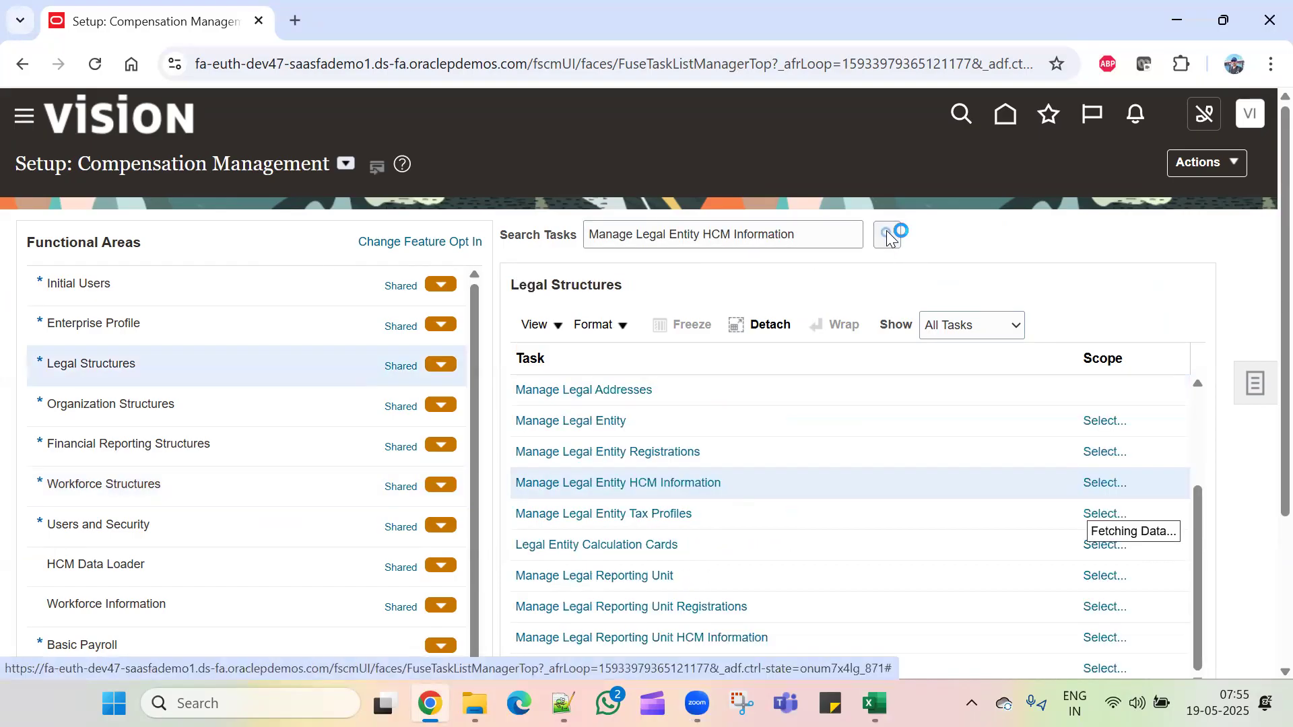
# Step: Set the task's scope to select a legal entity from a list
pyautogui.click(1103, 486)
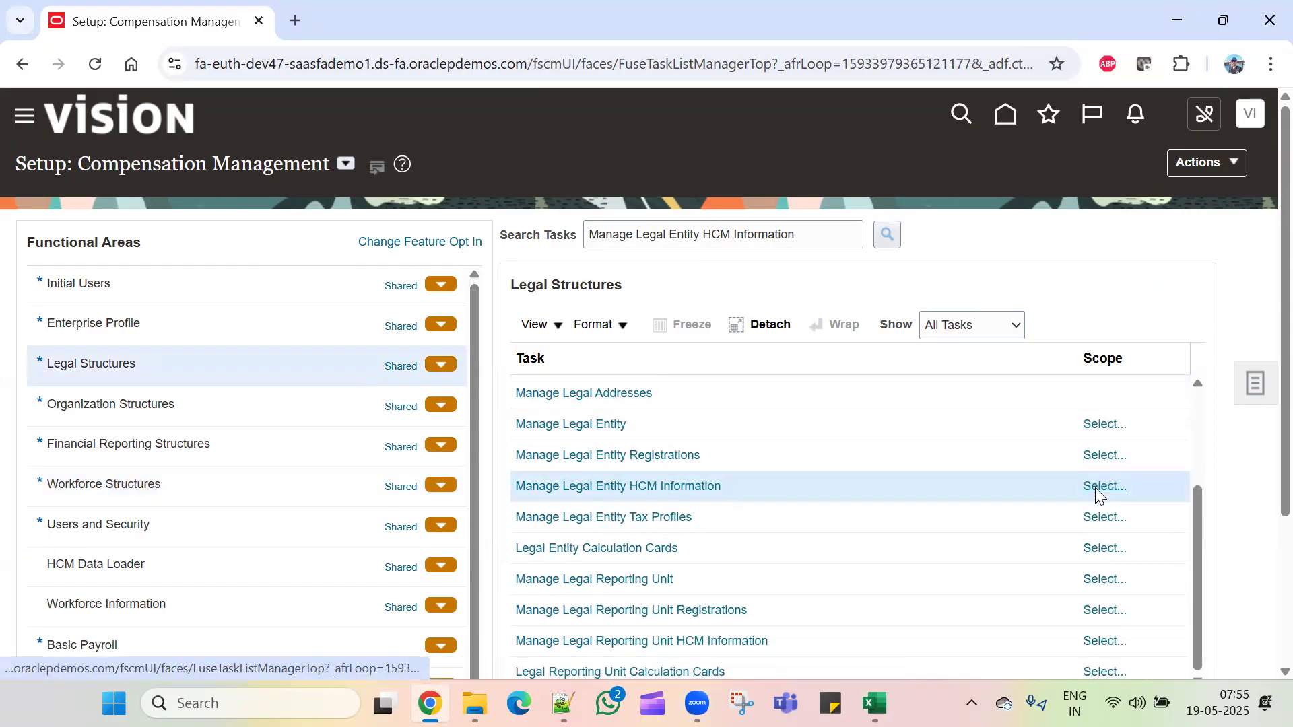
pyautogui.click(596, 425)
pyautogui.click(592, 495)
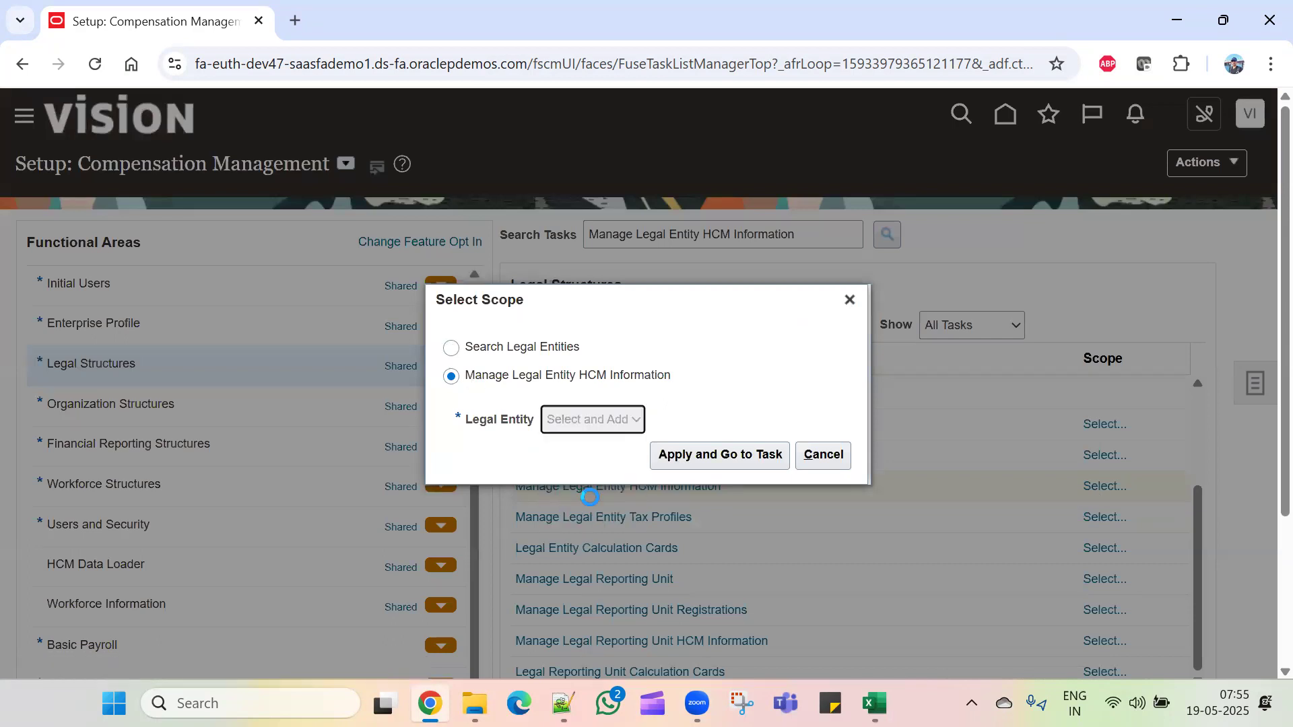
pyautogui.click(730, 463)
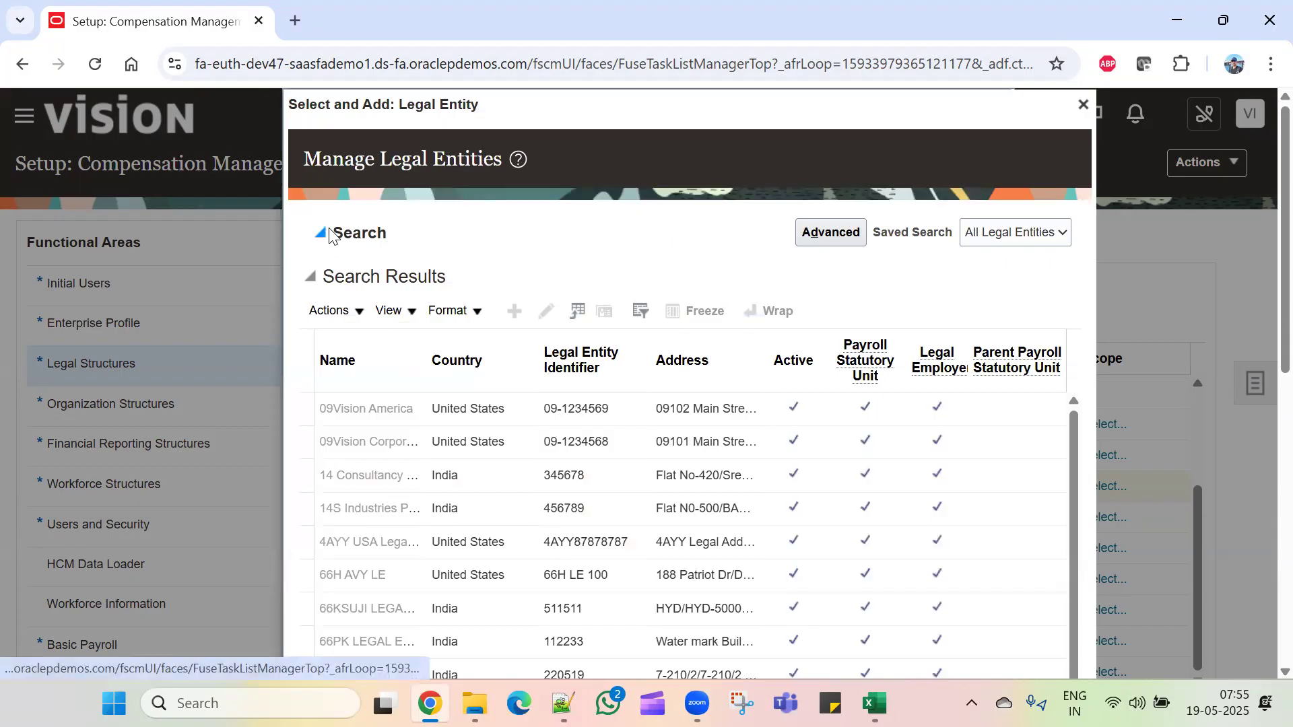
# Step: Search legal entities for 'TCL' and select TCL_Legal Entity as the scope
pyautogui.click(327, 232)
pyautogui.click(474, 272)
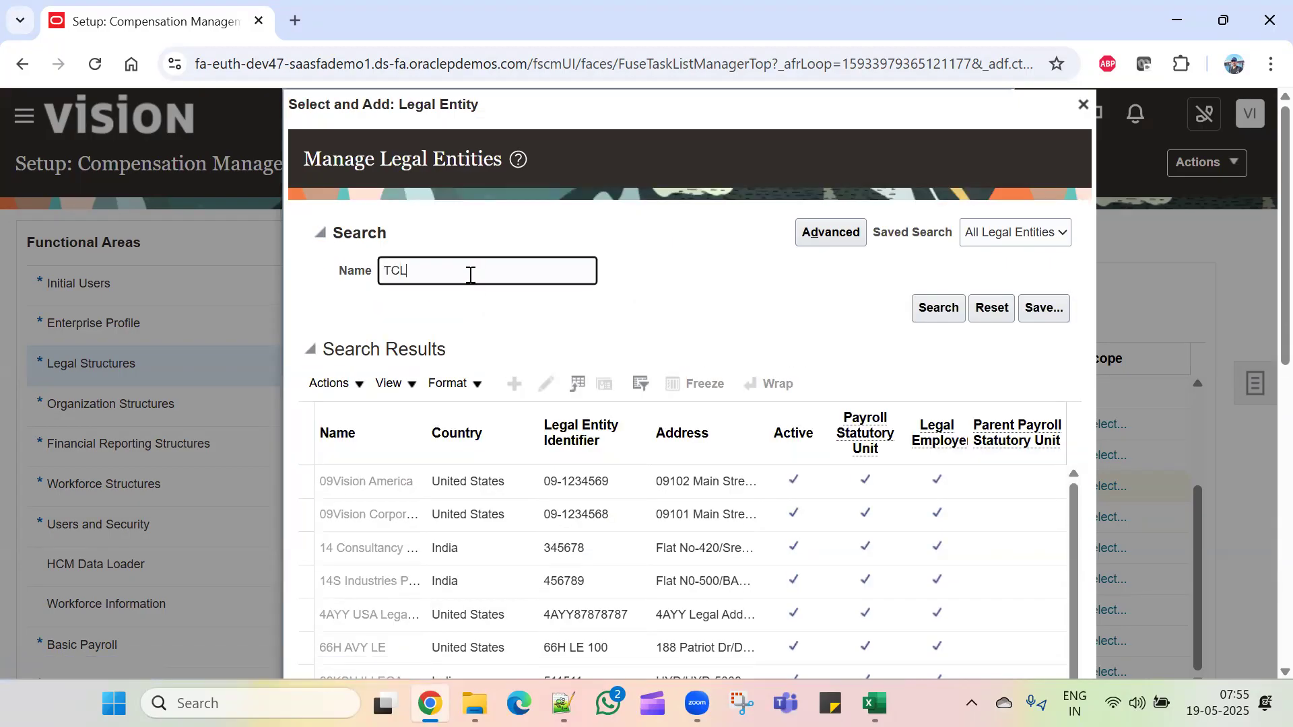
pyautogui.write('TCL')
pyautogui.press('Return')
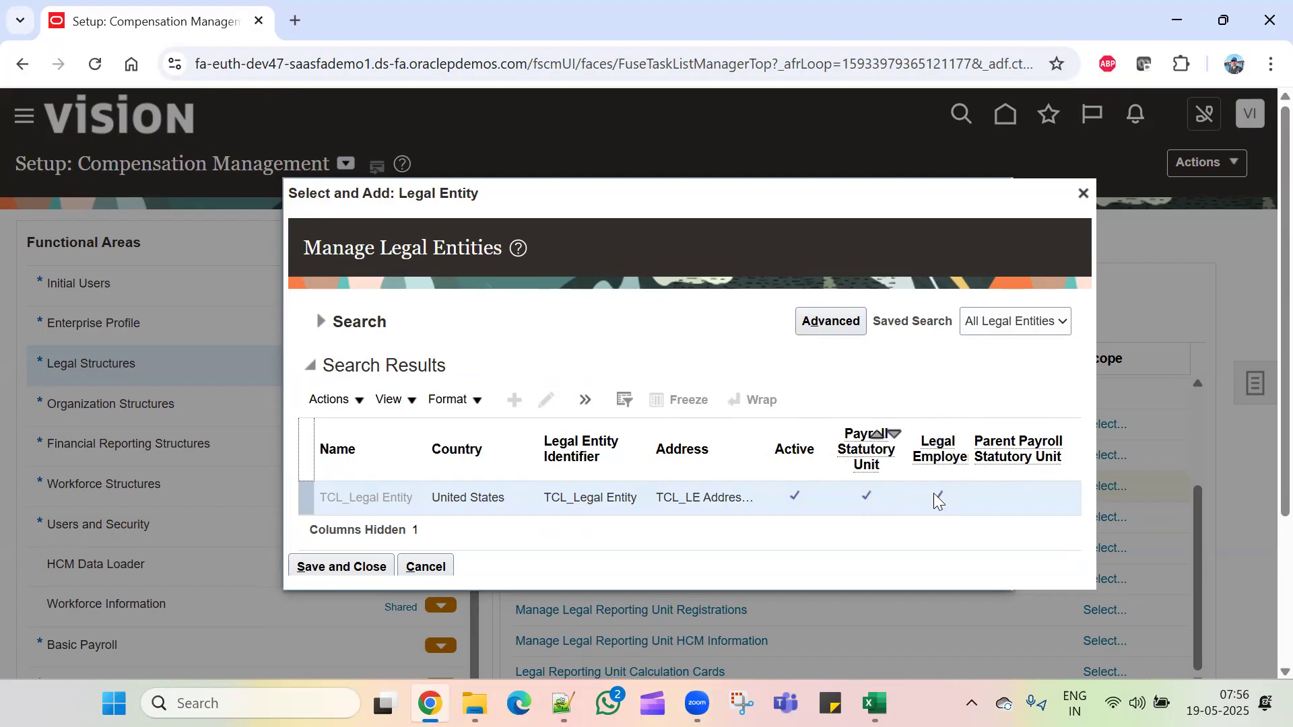
pyautogui.click(349, 569)
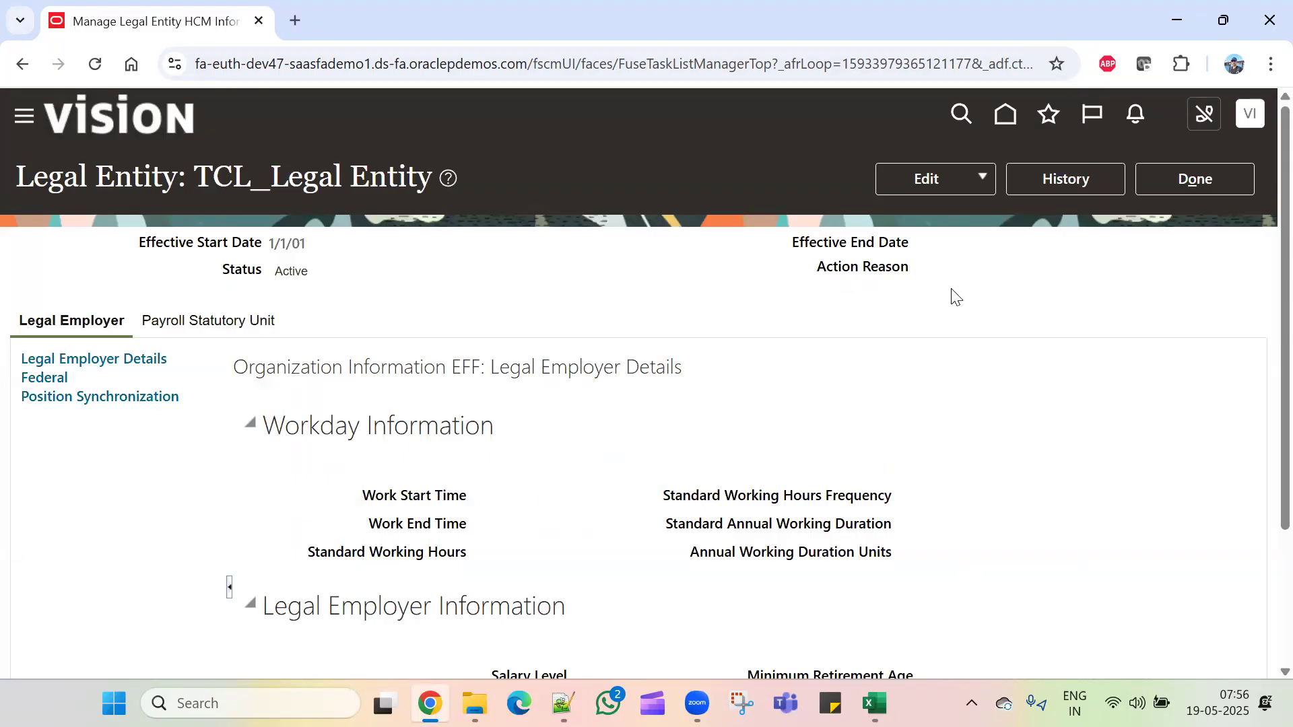
# Step: Start an update of the TCL_Legal Entity record and show its payroll statutory unit details
pyautogui.click(936, 183)
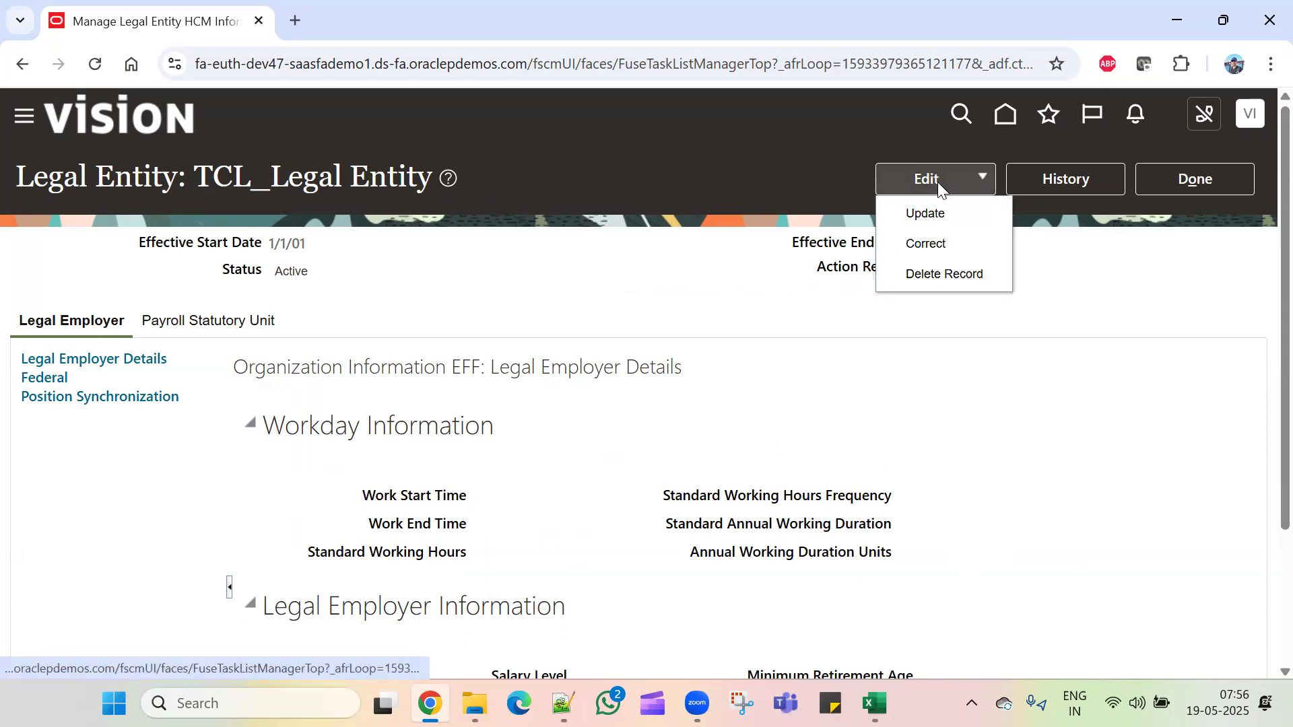
pyautogui.click(946, 216)
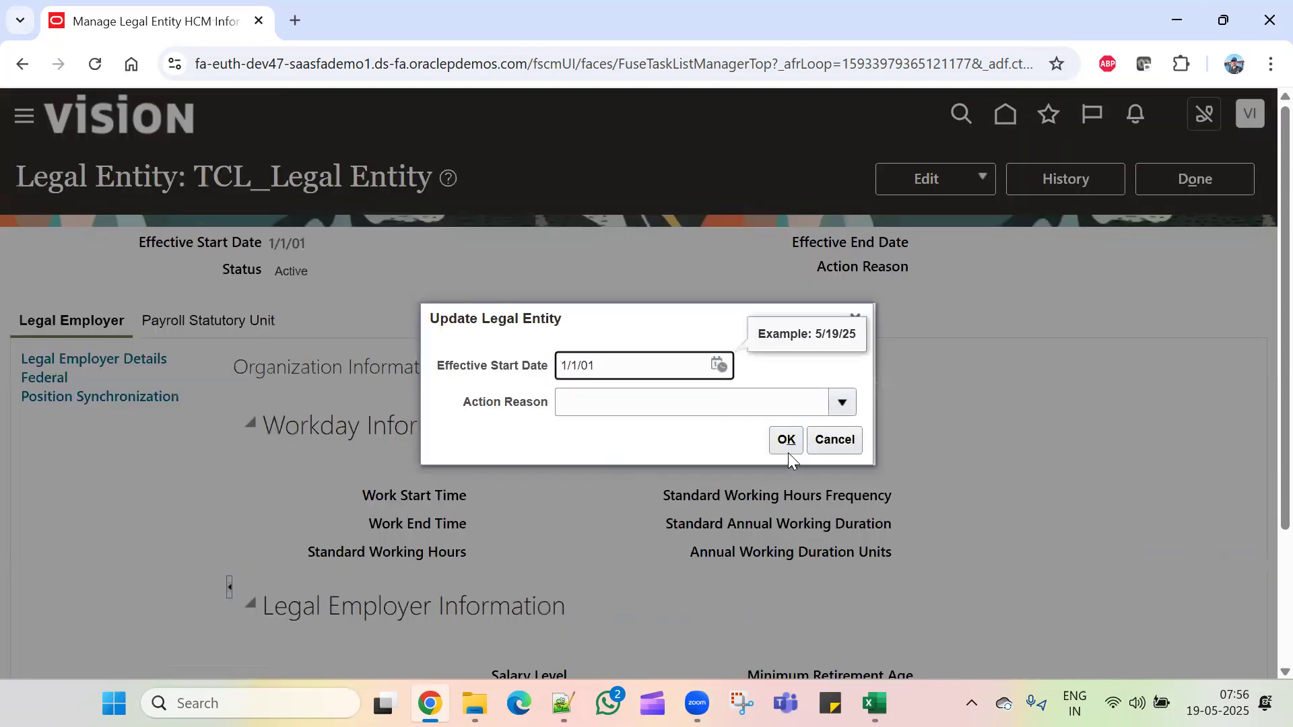
pyautogui.click(789, 447)
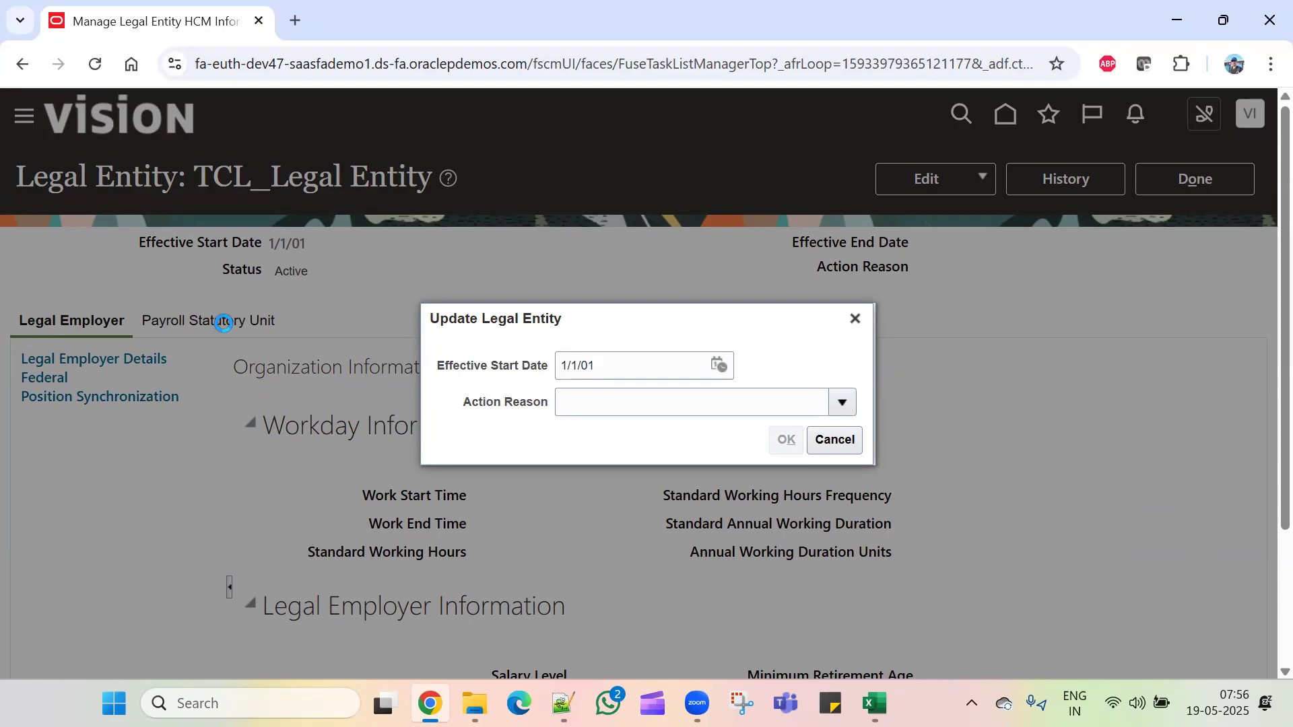
pyautogui.click(789, 447)
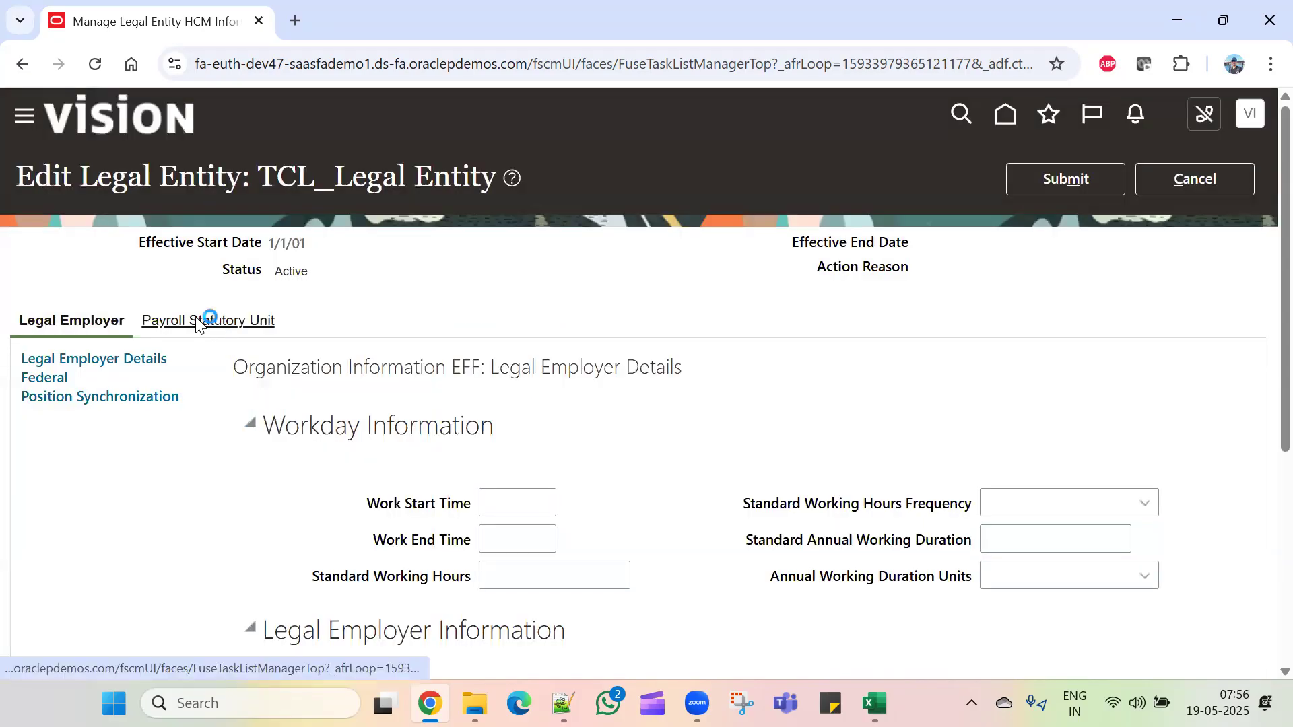
pyautogui.click(202, 320)
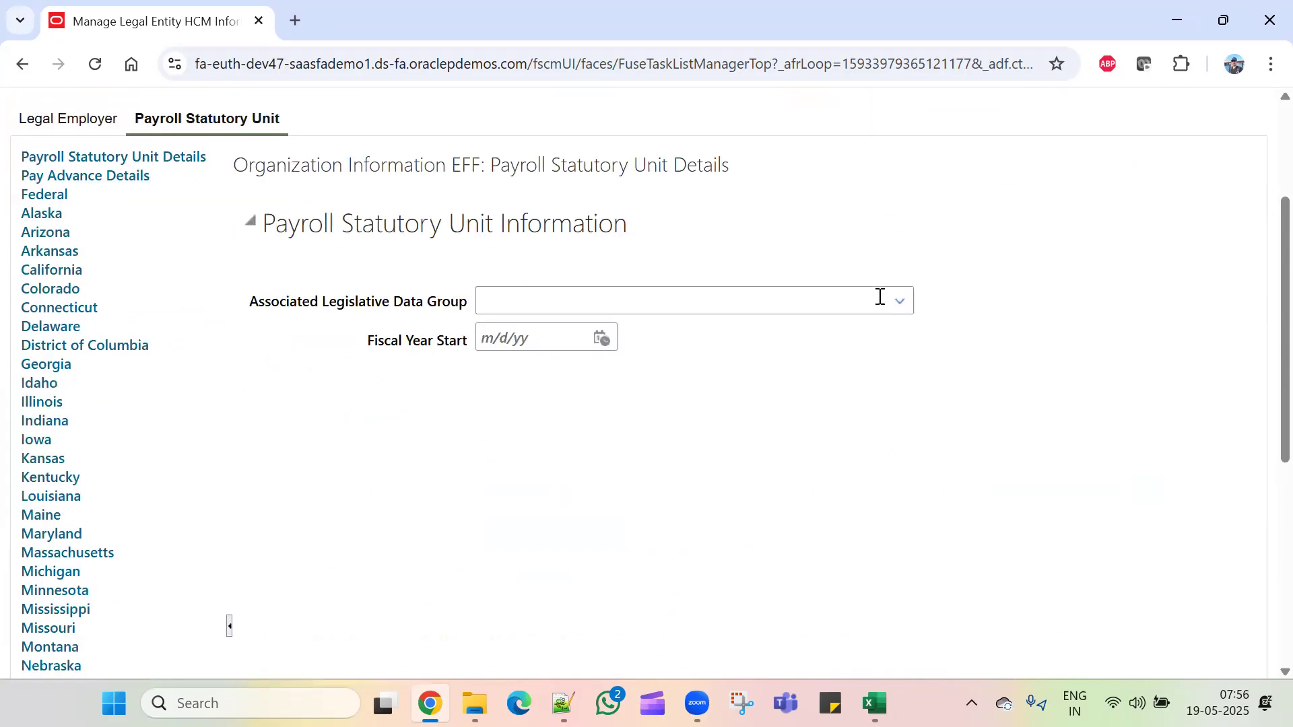
# Step: Choose TCL_LDG as the Associated Legislative Data Group
pyautogui.click(899, 301)
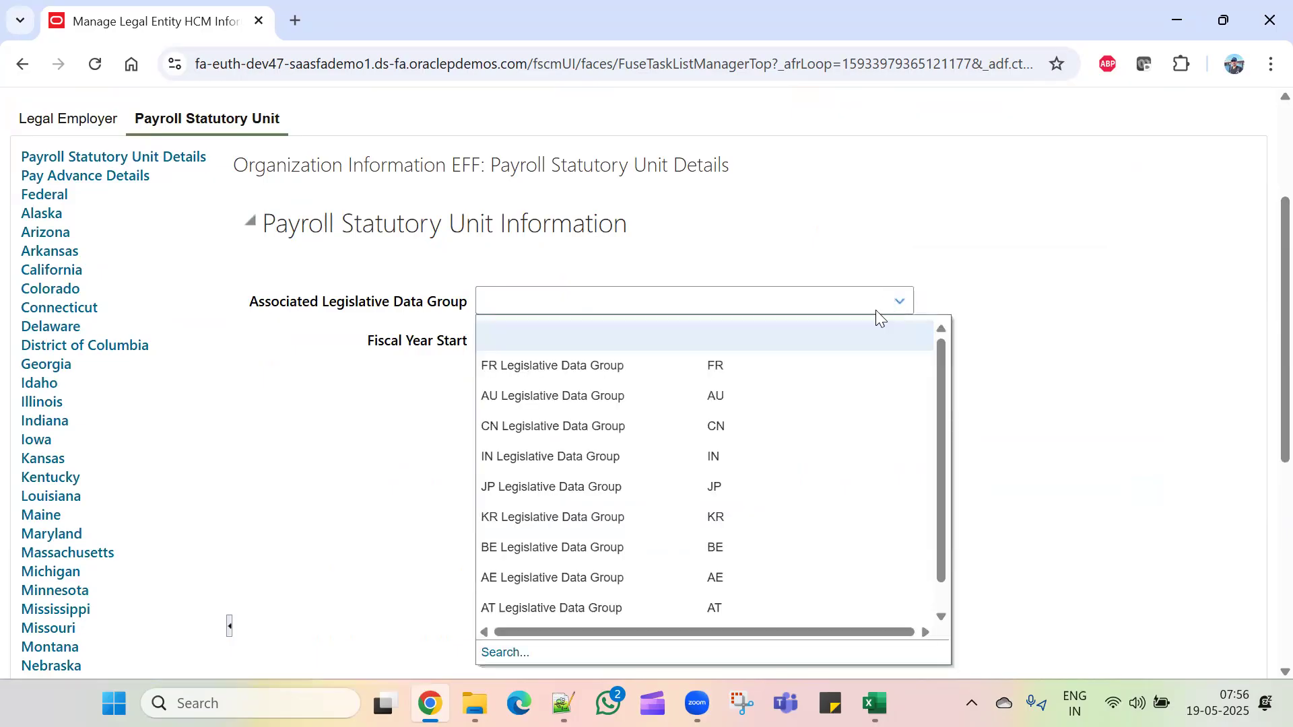
pyautogui.click(512, 653)
pyautogui.click(569, 346)
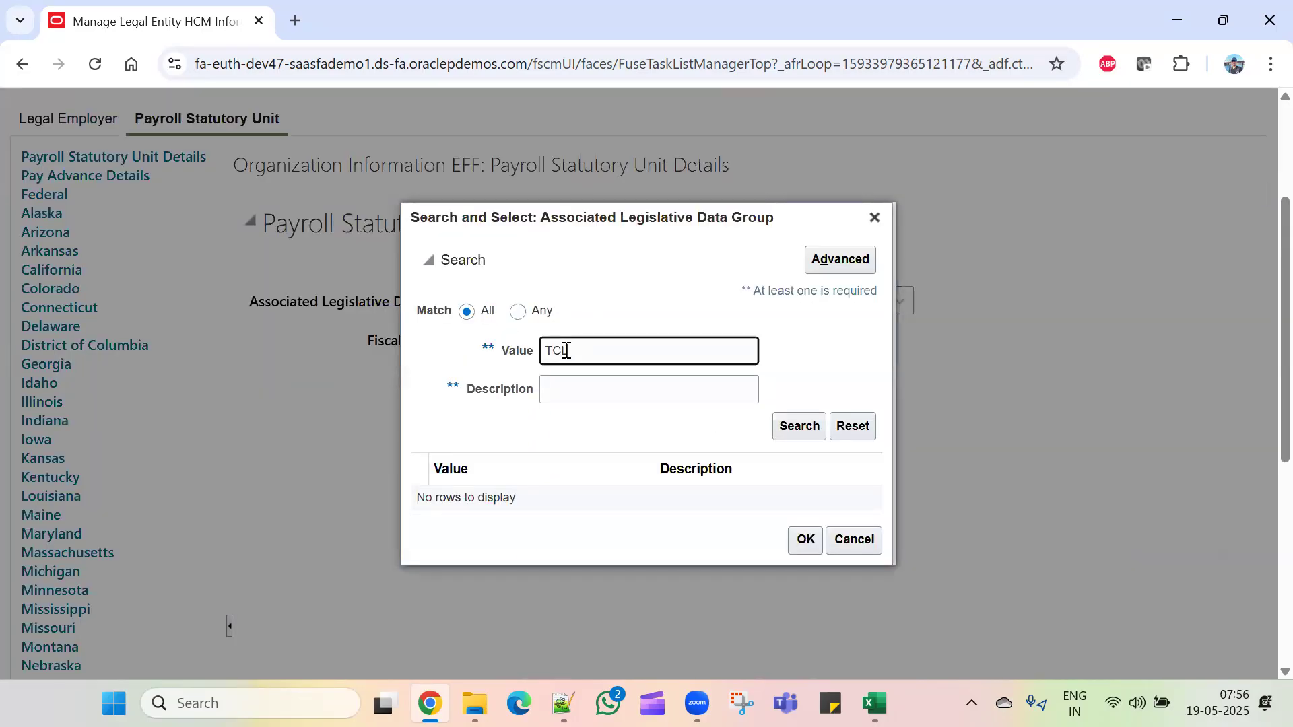
pyautogui.press('Return')
pyautogui.click(740, 497)
pyautogui.click(803, 542)
# Step: Submit the legal entity changes, confirm with Yes and OK, and finish with Done
pyautogui.scroll(5, 1189, 269)
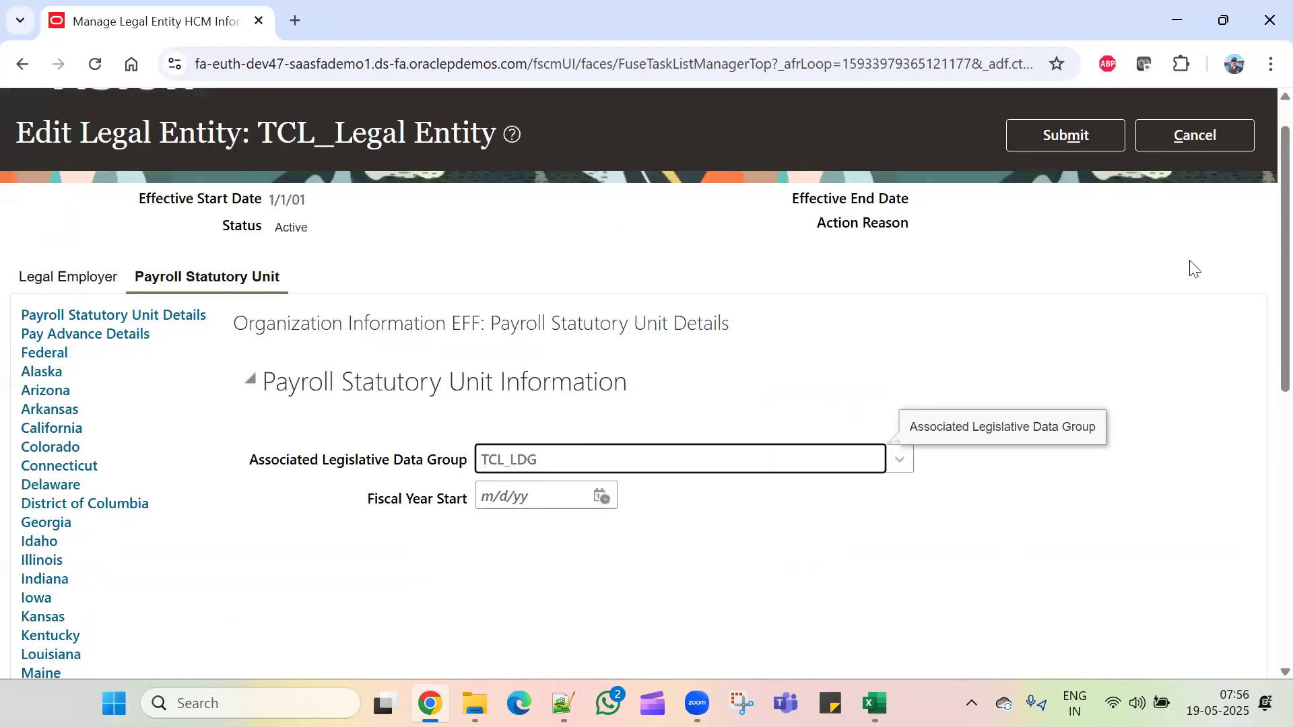
pyautogui.click(1085, 190)
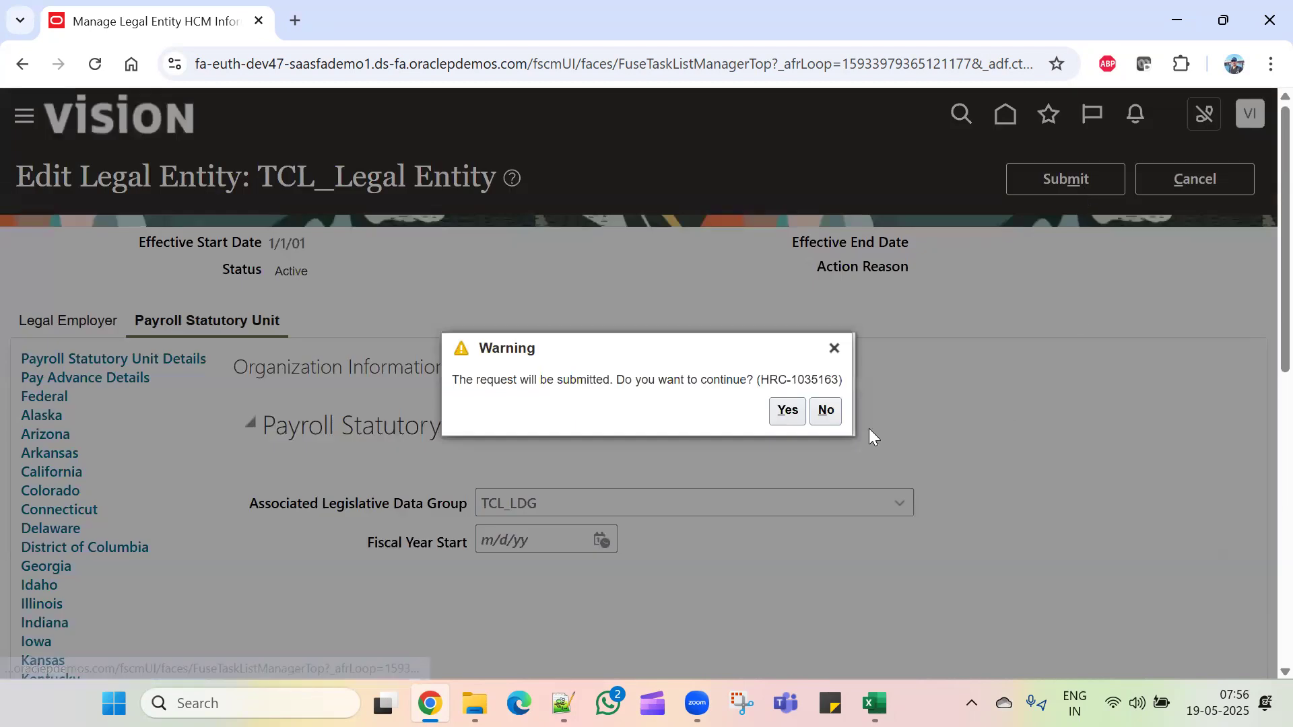
pyautogui.click(784, 413)
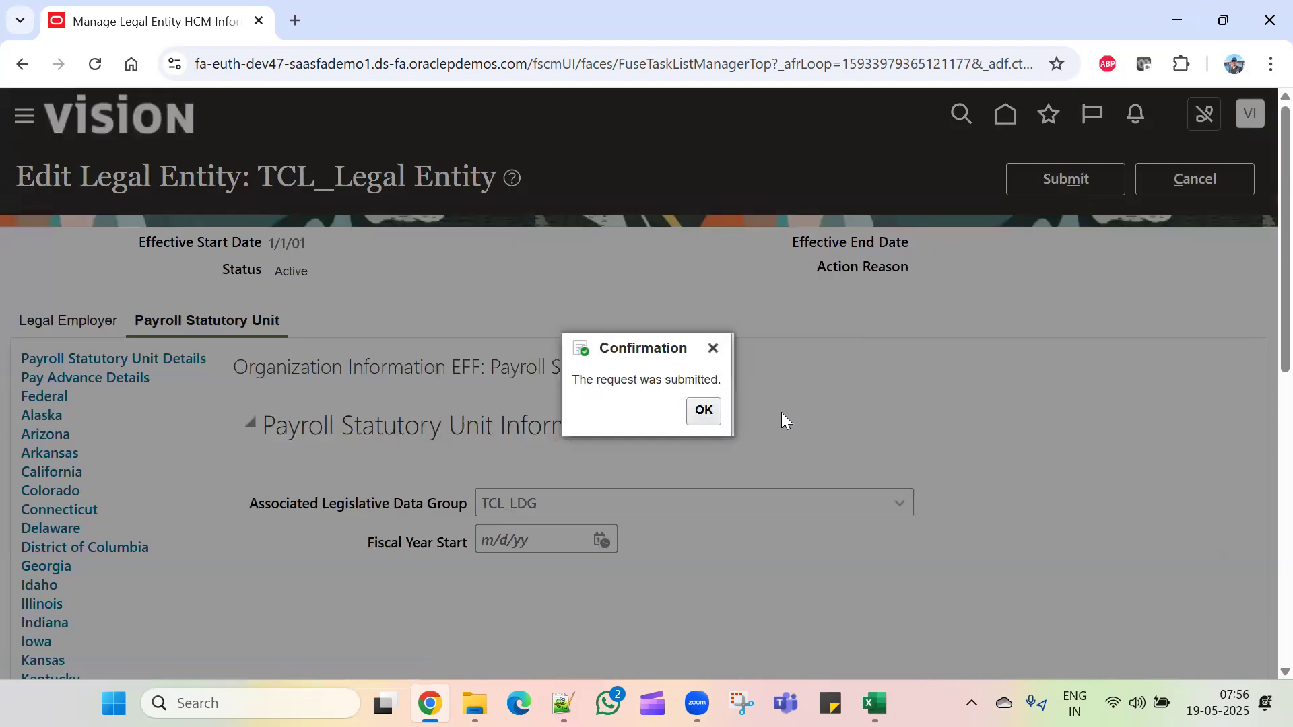
pyautogui.click(698, 410)
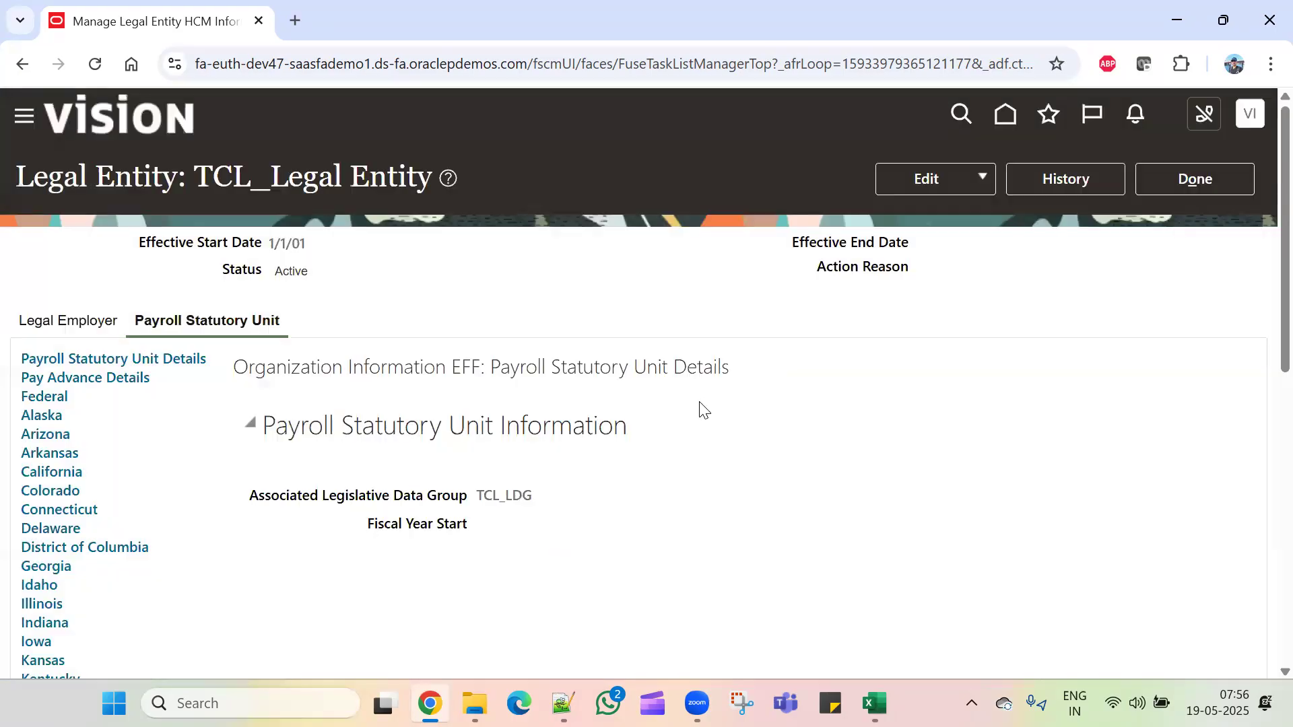
pyautogui.click(1190, 178)
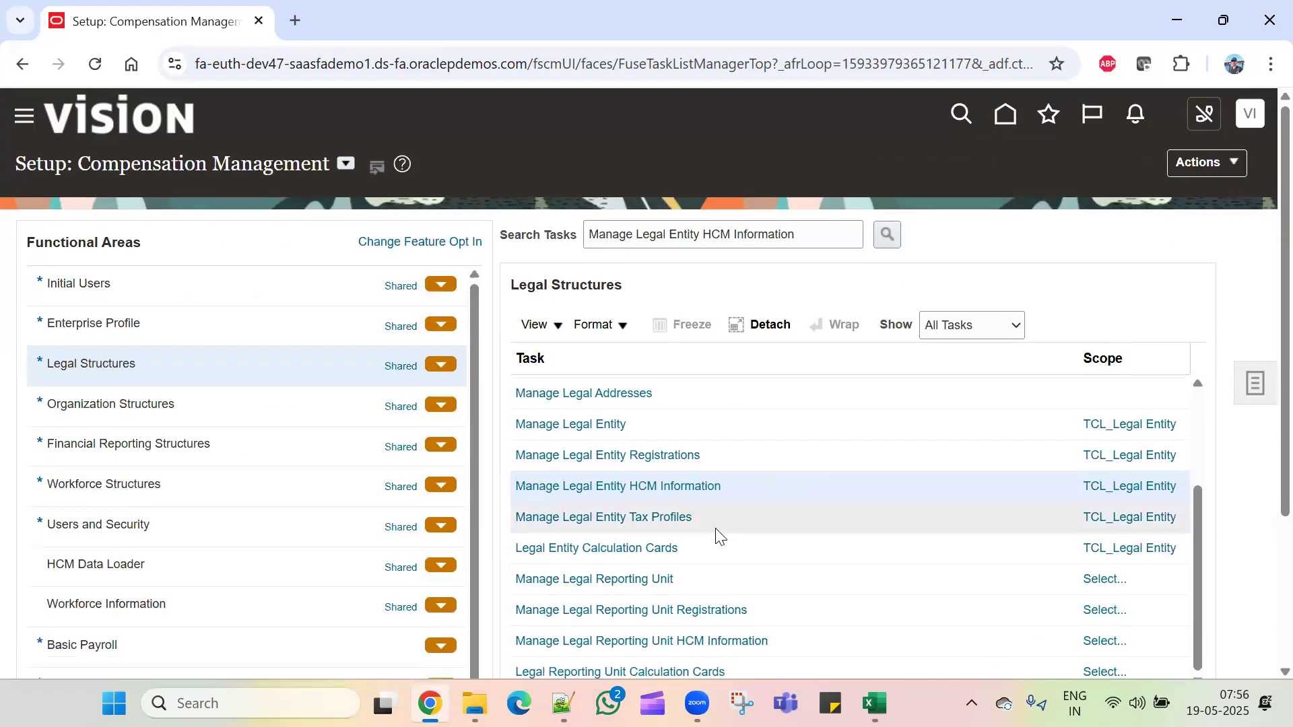
# Step: Switch the setup offering to Financials and open the Manage Users task
pyautogui.click(345, 163)
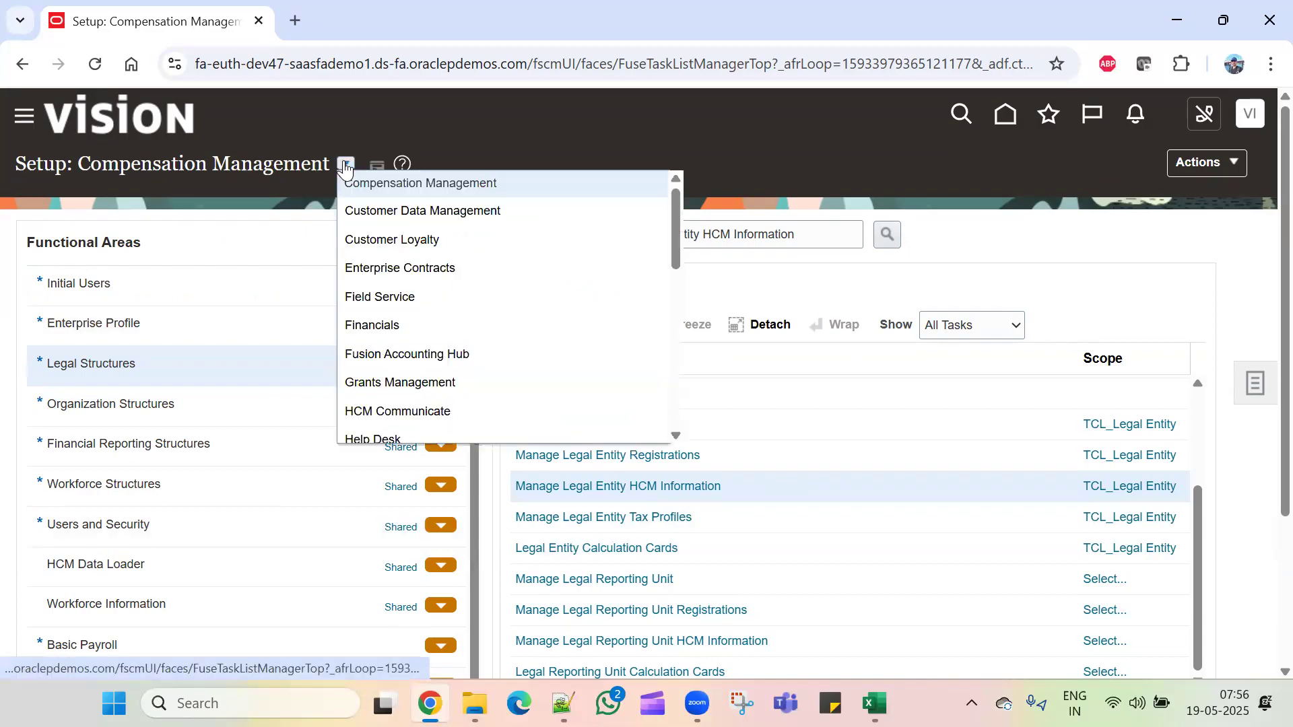
pyautogui.click(384, 327)
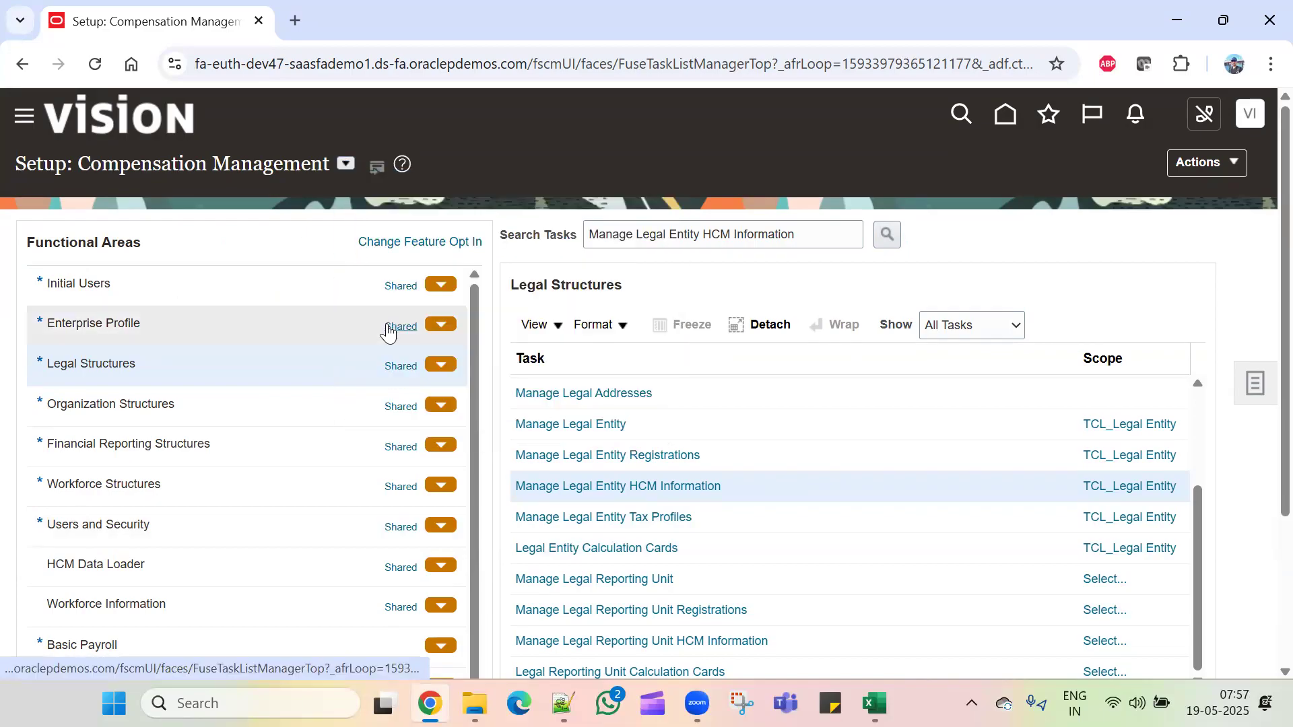
pyautogui.moveTo(799, 238); pyautogui.dragTo(412, 315)
pyautogui.write('manage')
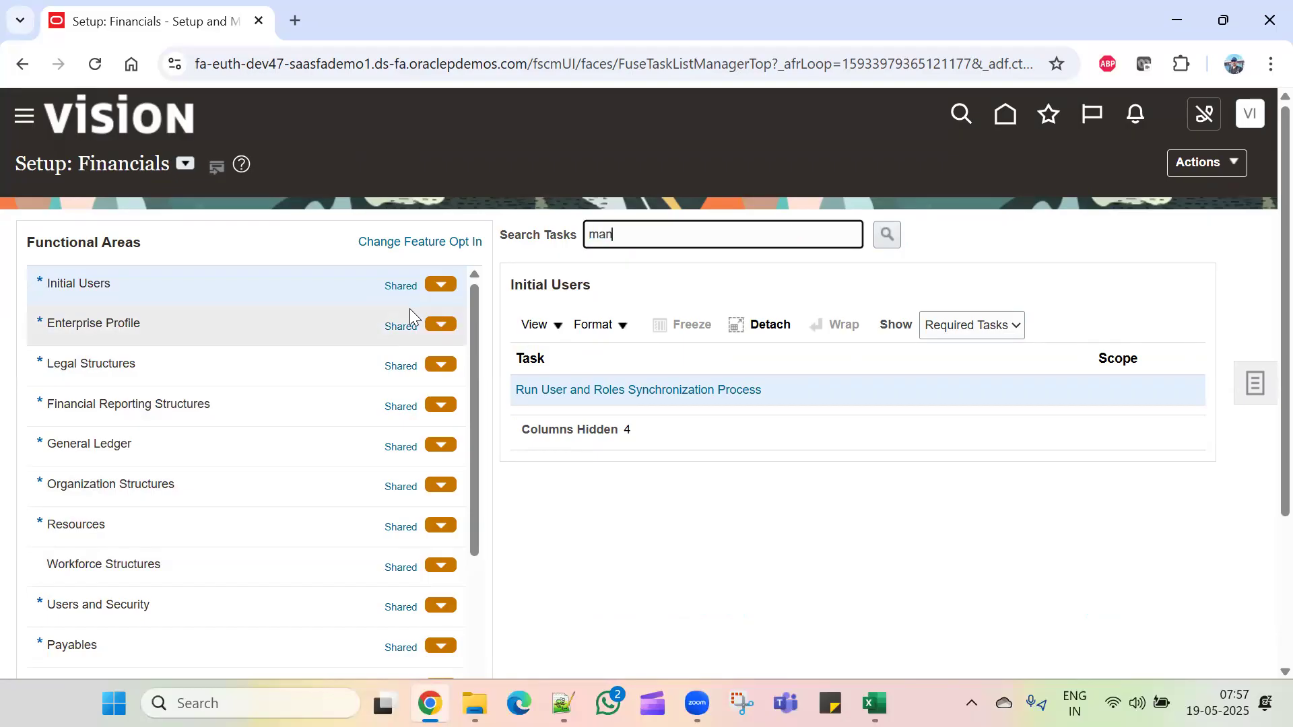
pyautogui.press('Return')
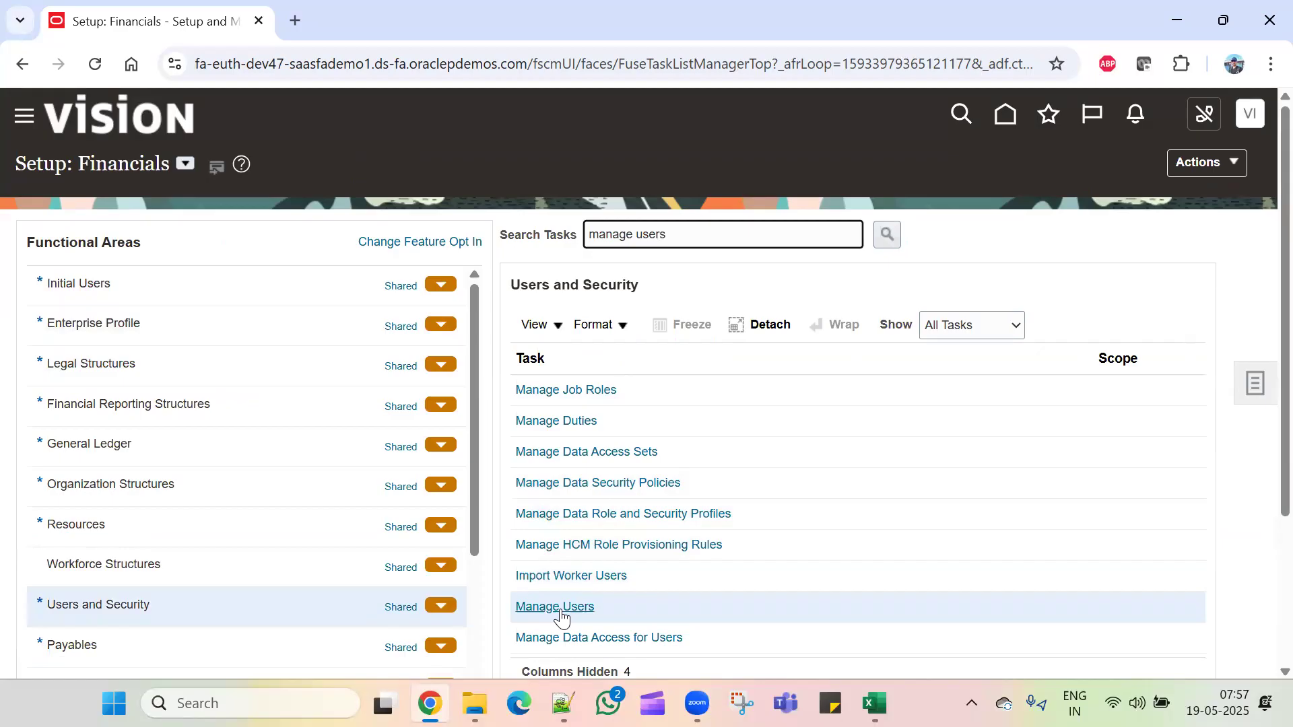
pyautogui.click(561, 608)
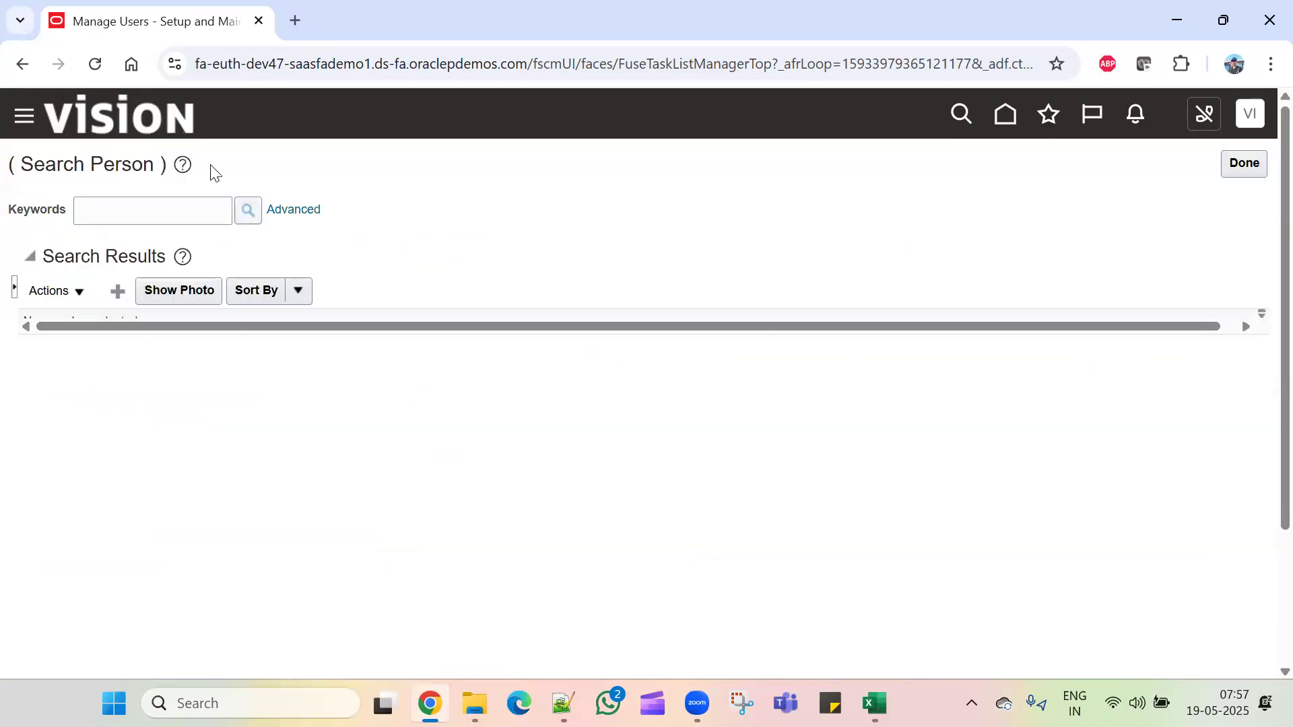
# Step: Search existing people by the new user's name, then start creating a user
pyautogui.click(158, 215)
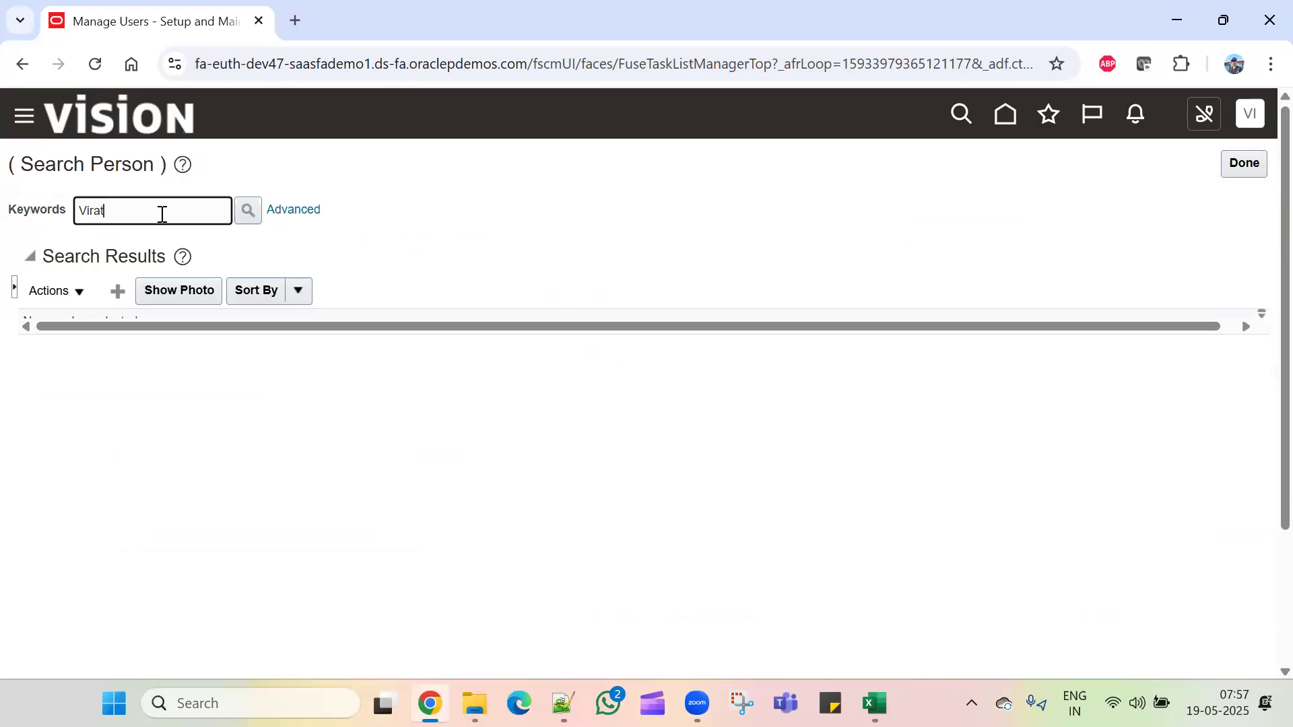
pyautogui.press('Return')
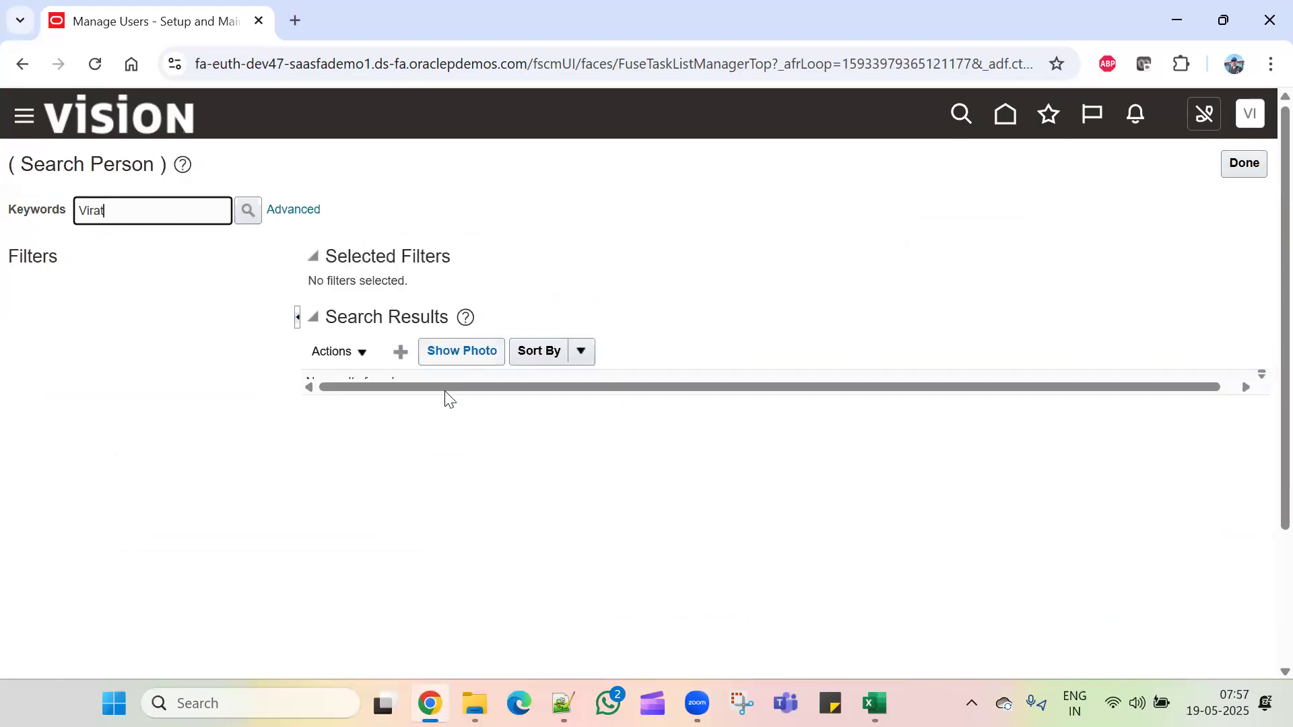
pyautogui.click(408, 347)
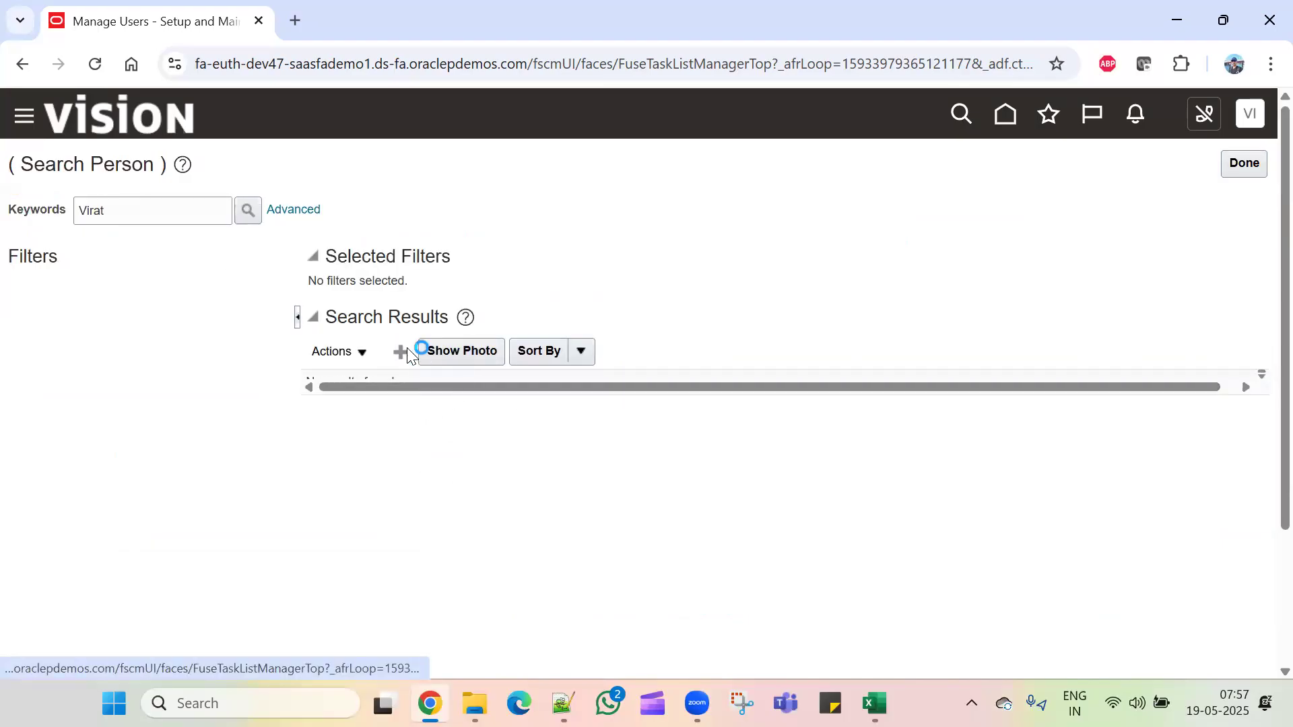
# Step: Enter the new user's last name and e-mail address
pyautogui.click(262, 439)
pyautogui.click(205, 292)
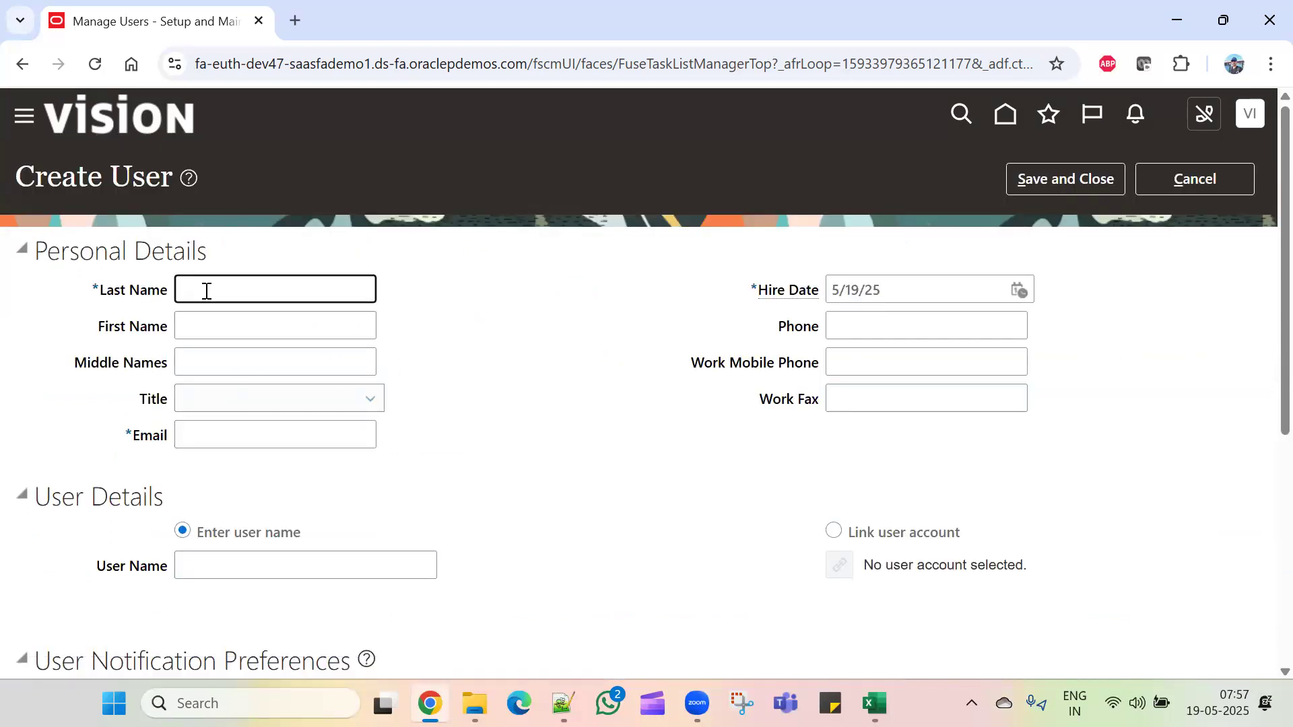
pyautogui.write('Virat')
pyautogui.press('Tab')
pyautogui.press('Tab')
pyautogui.press('Tab')
pyautogui.press('Tab')
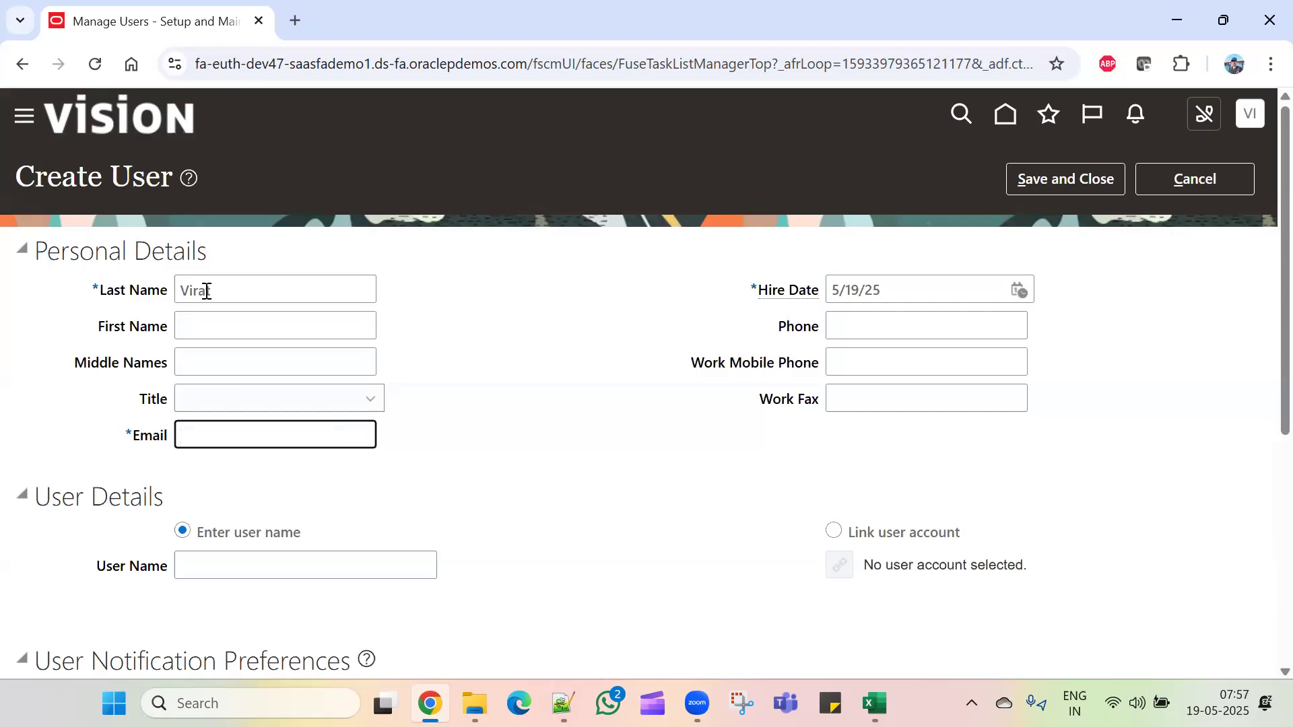
# Step: Link the user to the existing active user account found by searching the login name
pyautogui.click(833, 532)
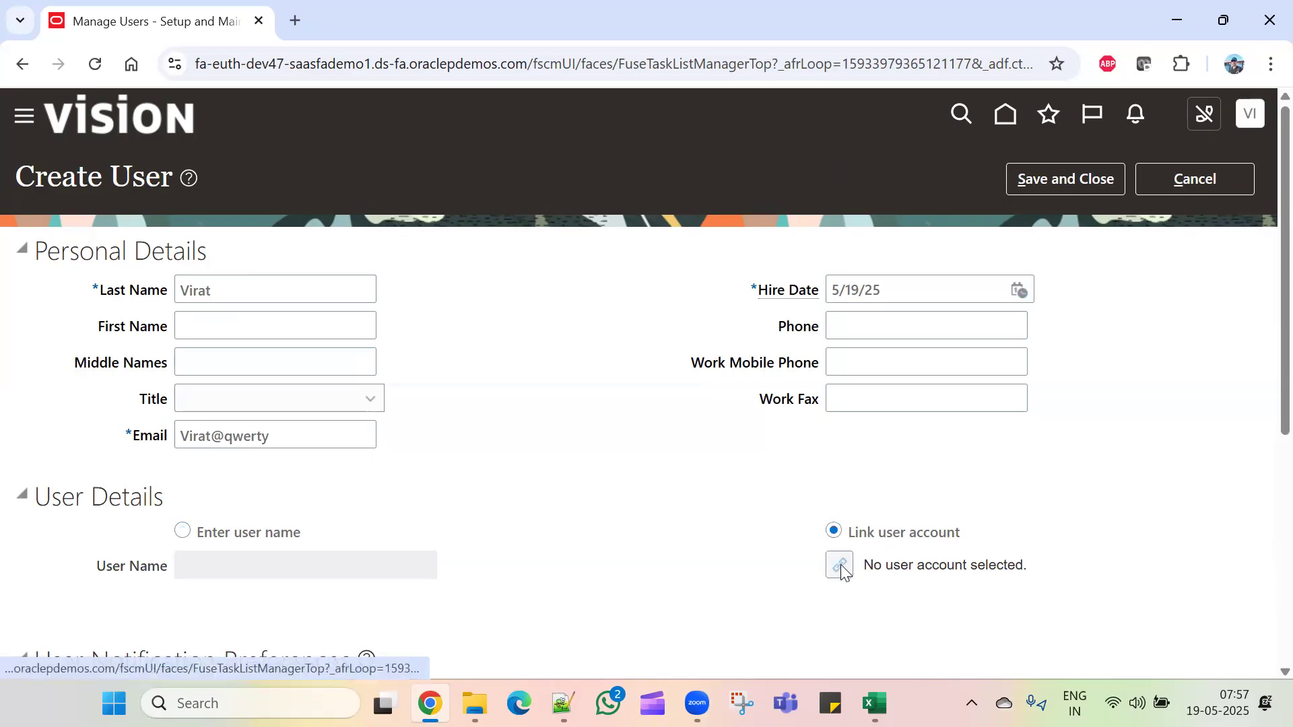
pyautogui.click(840, 567)
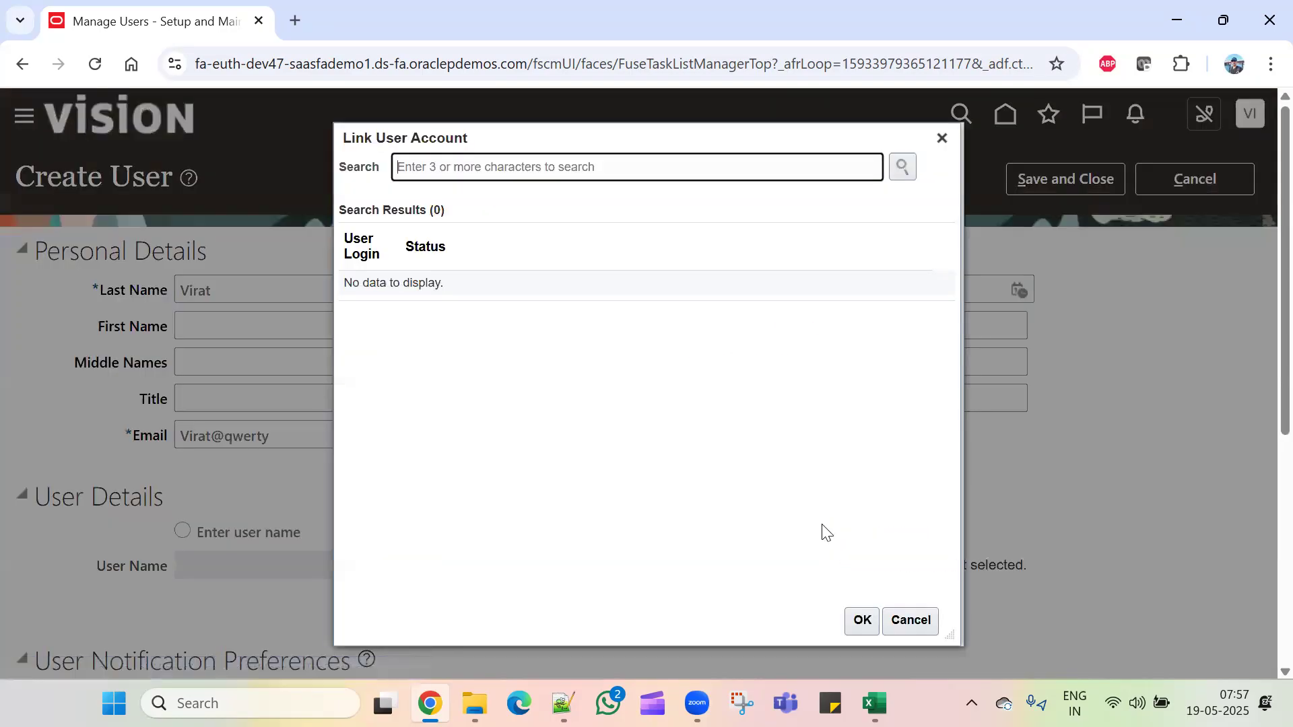
pyautogui.click(654, 175)
pyautogui.write('Virat')
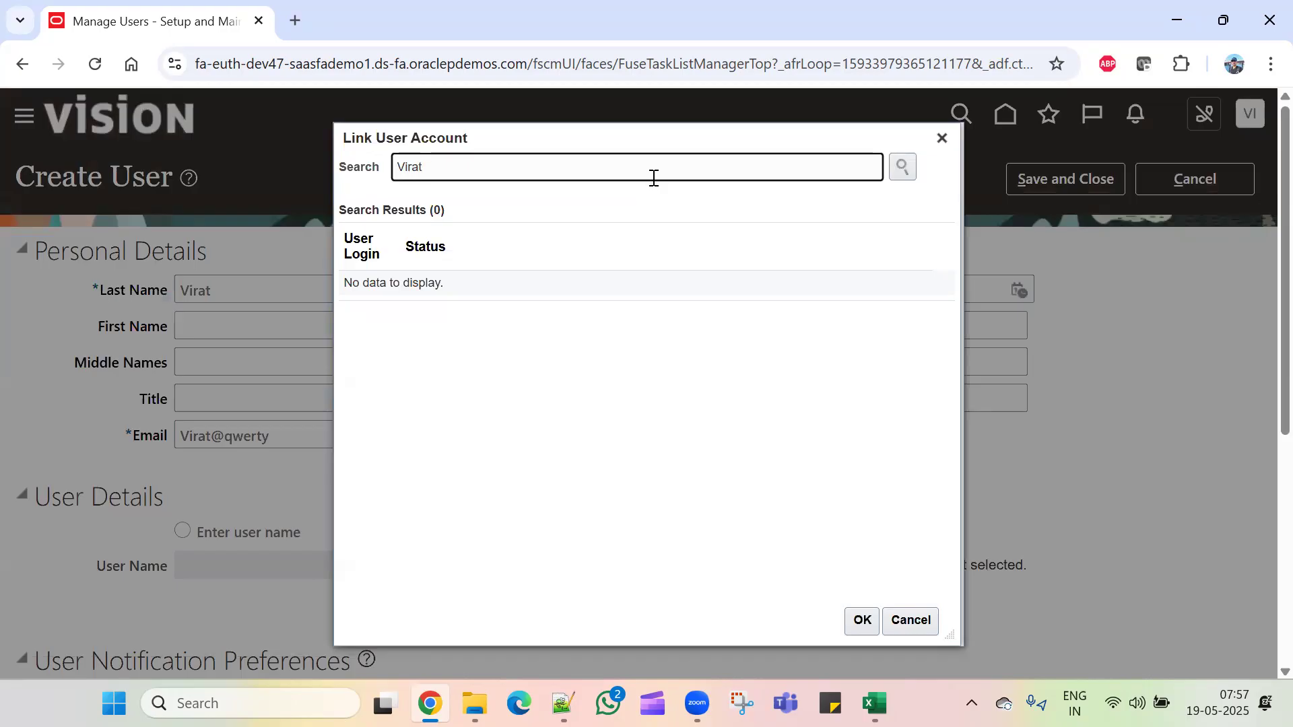
pyautogui.click(902, 167)
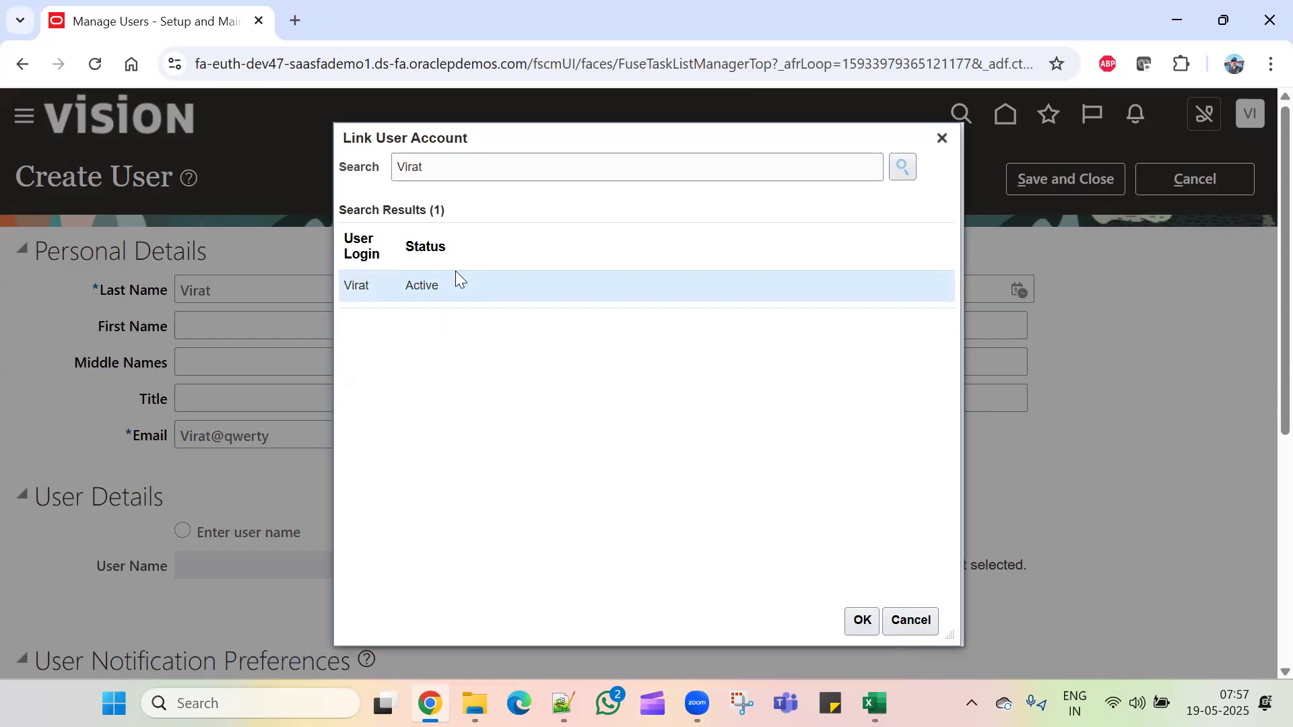
pyautogui.click(863, 620)
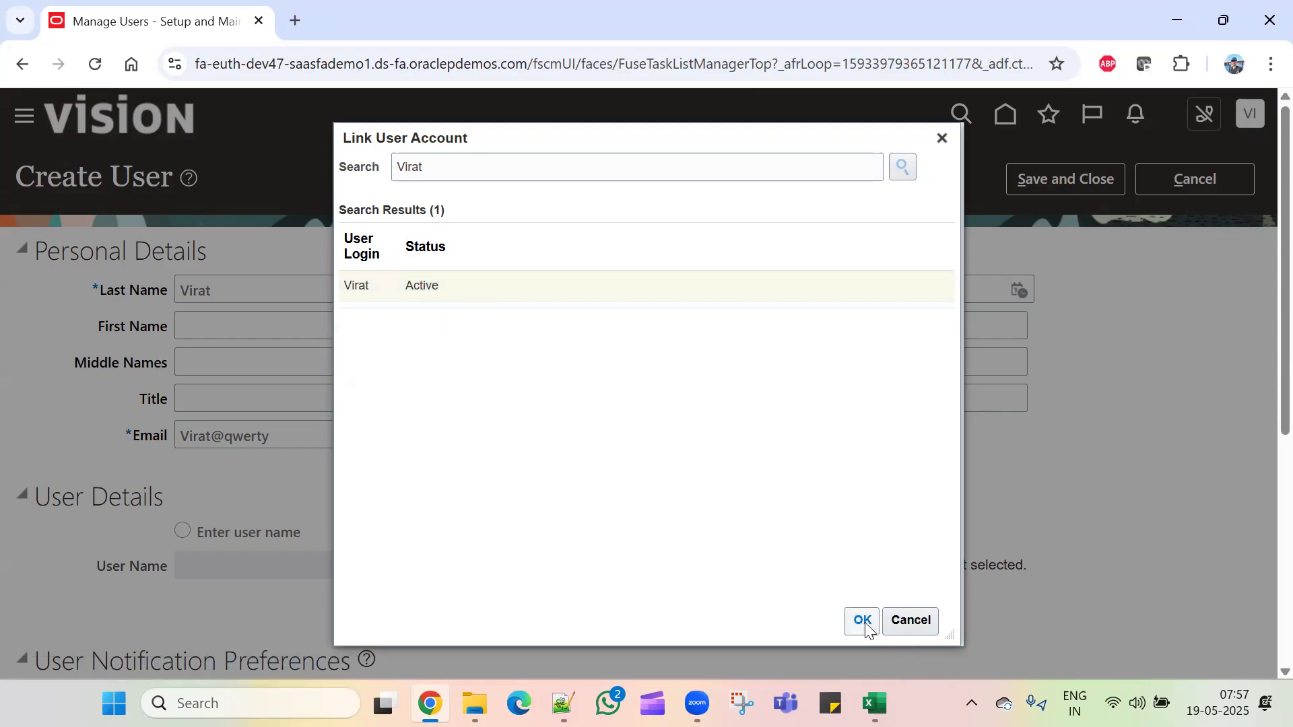
pyautogui.scroll(-5, 604, 502)
# Step: Set person type Employee, legal employer TCL_Legal Entity and business unit TCL_Business Unit
pyautogui.click(350, 495)
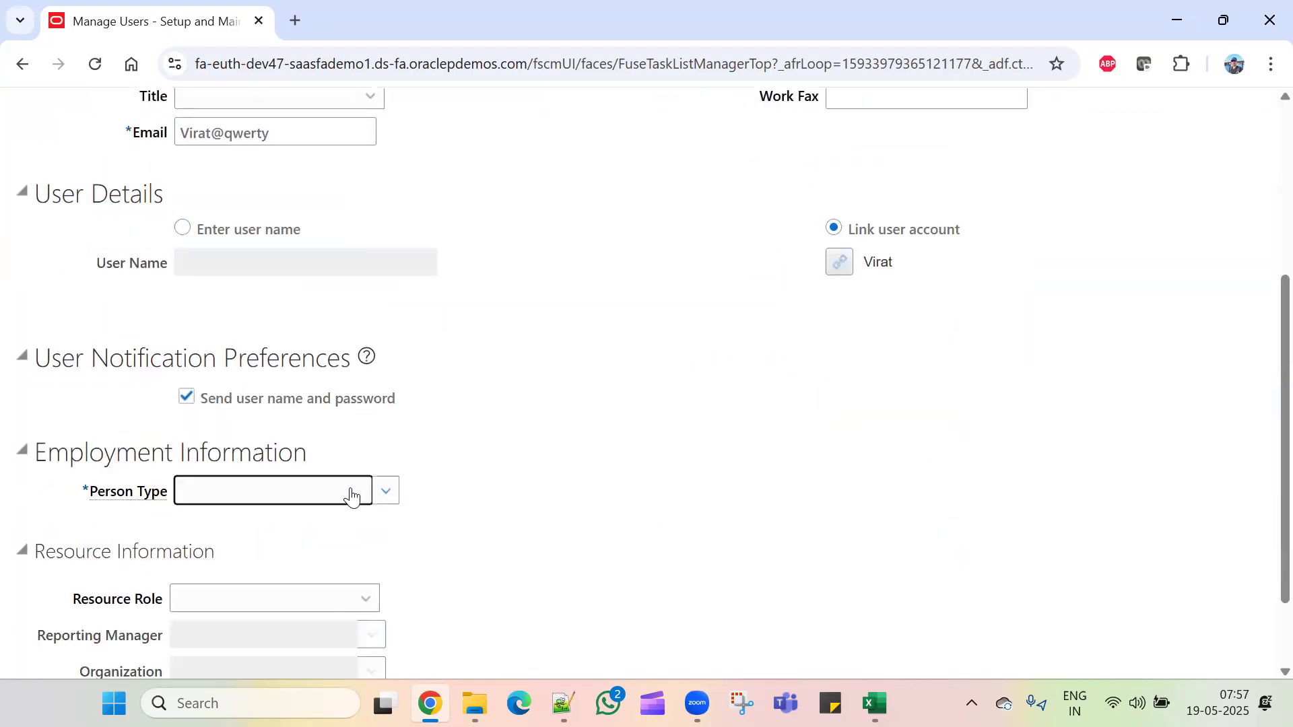
pyautogui.click(247, 259)
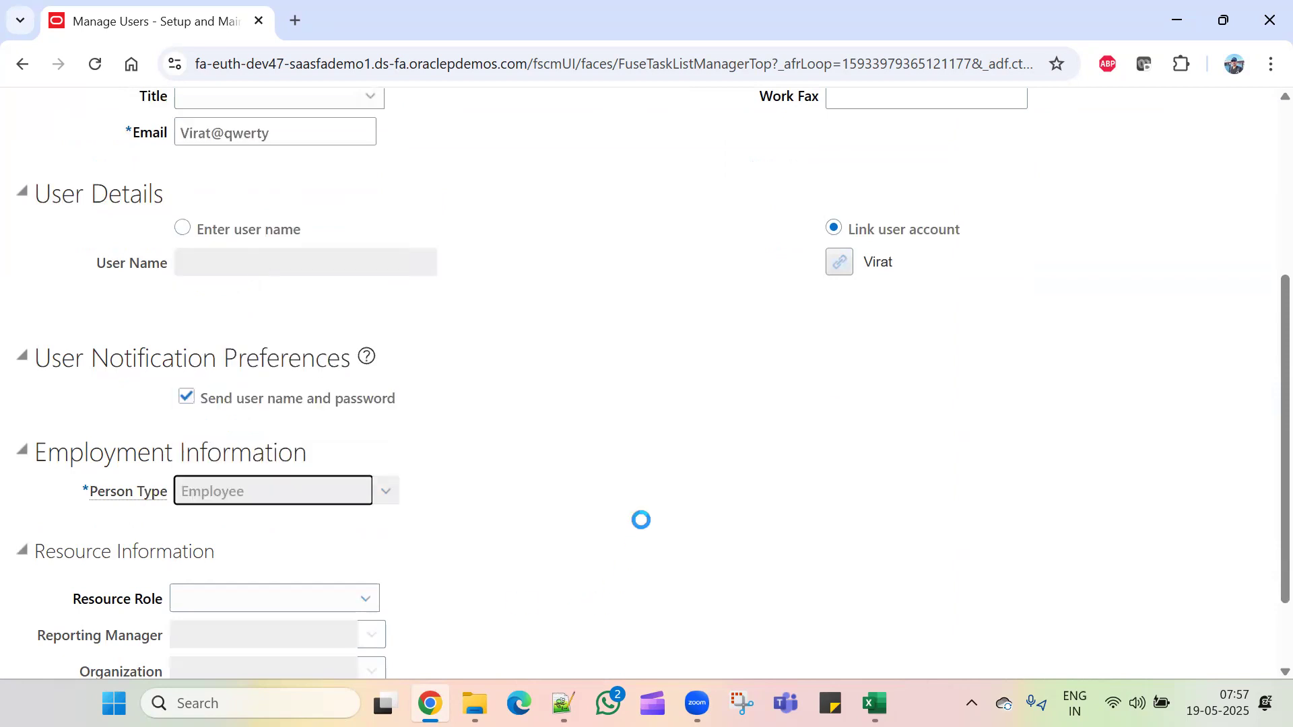
pyautogui.scroll(-1, 424, 513)
pyautogui.click(291, 427)
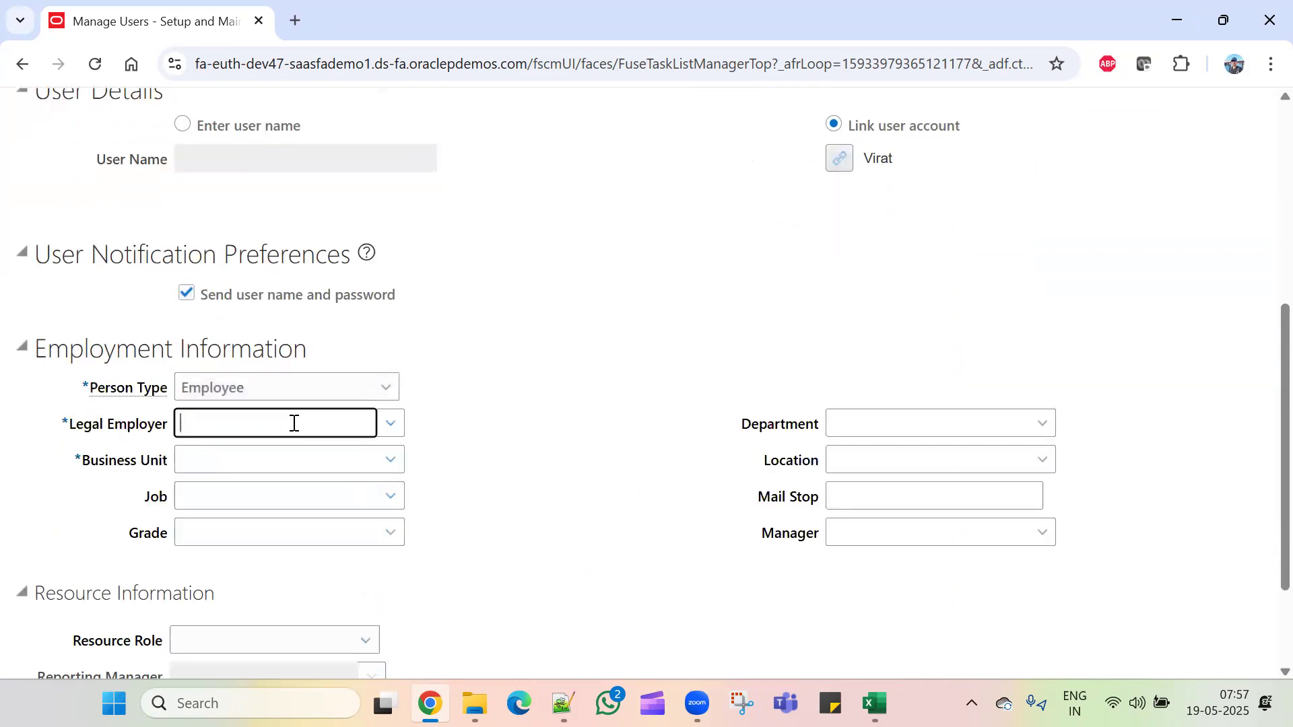
pyautogui.write('TCL')
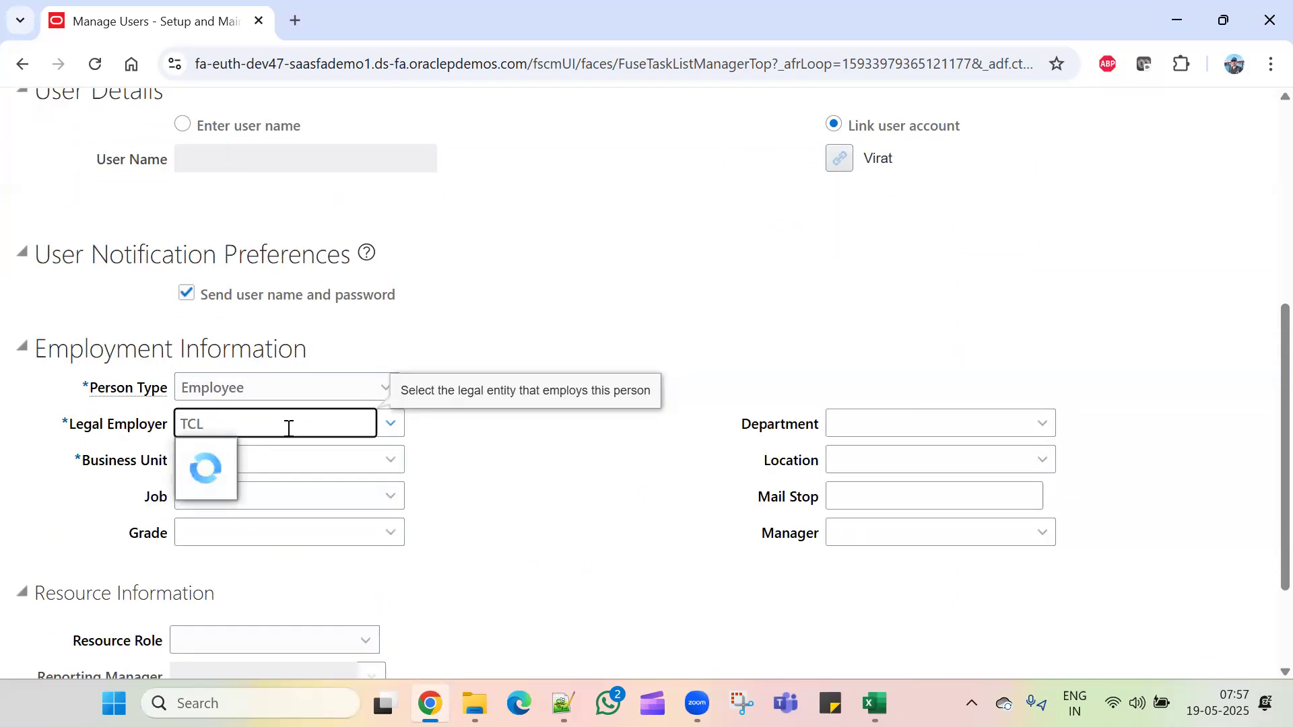
pyautogui.click(204, 460)
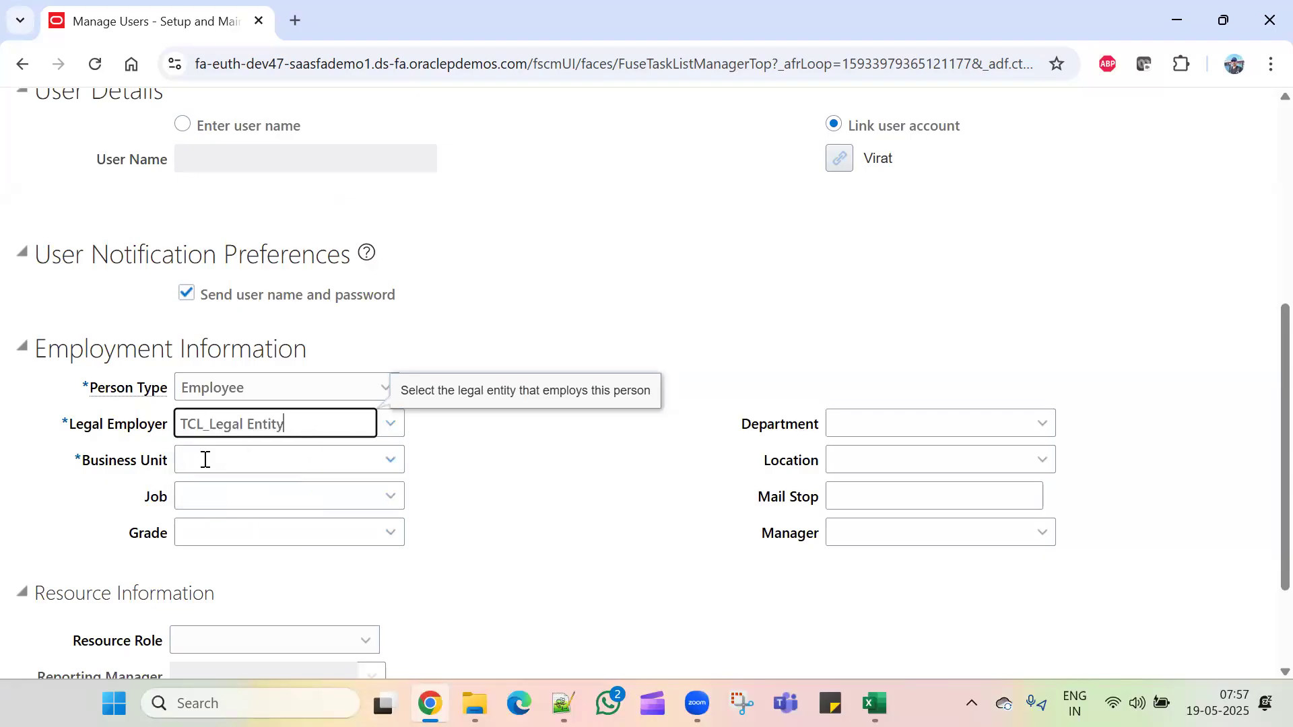
pyautogui.click(205, 459)
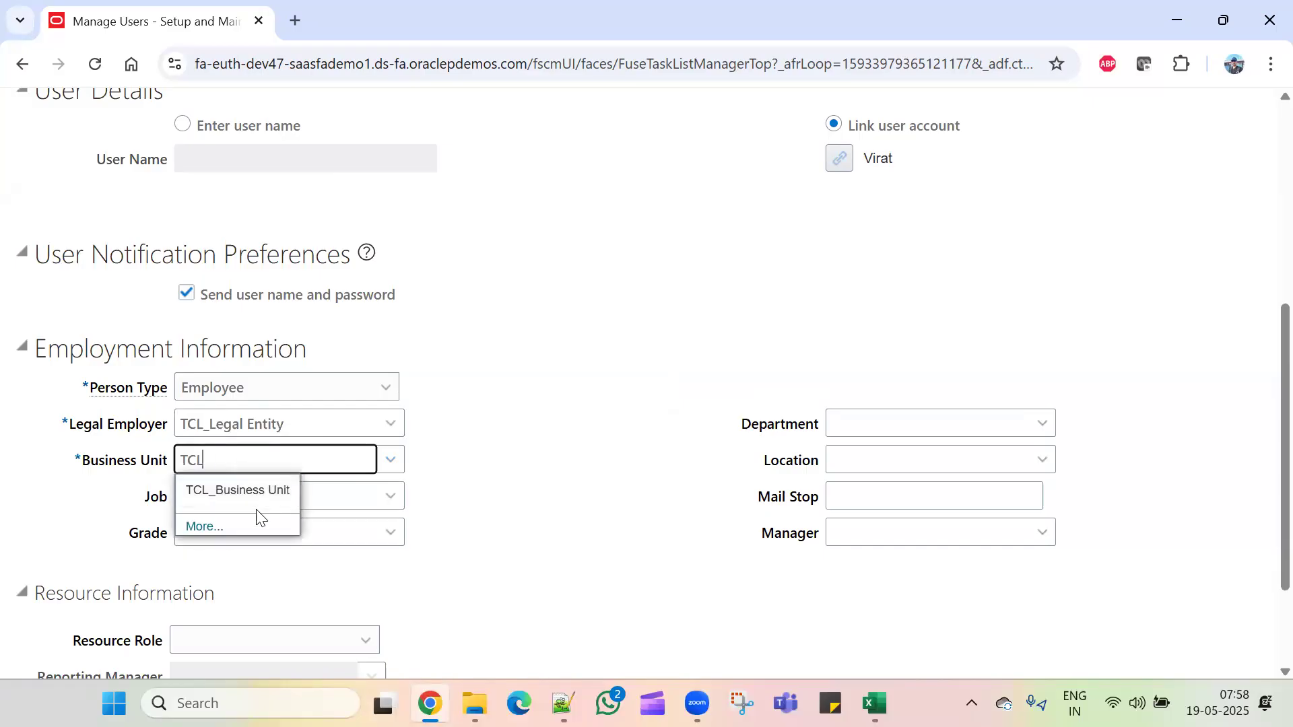
pyautogui.click(262, 491)
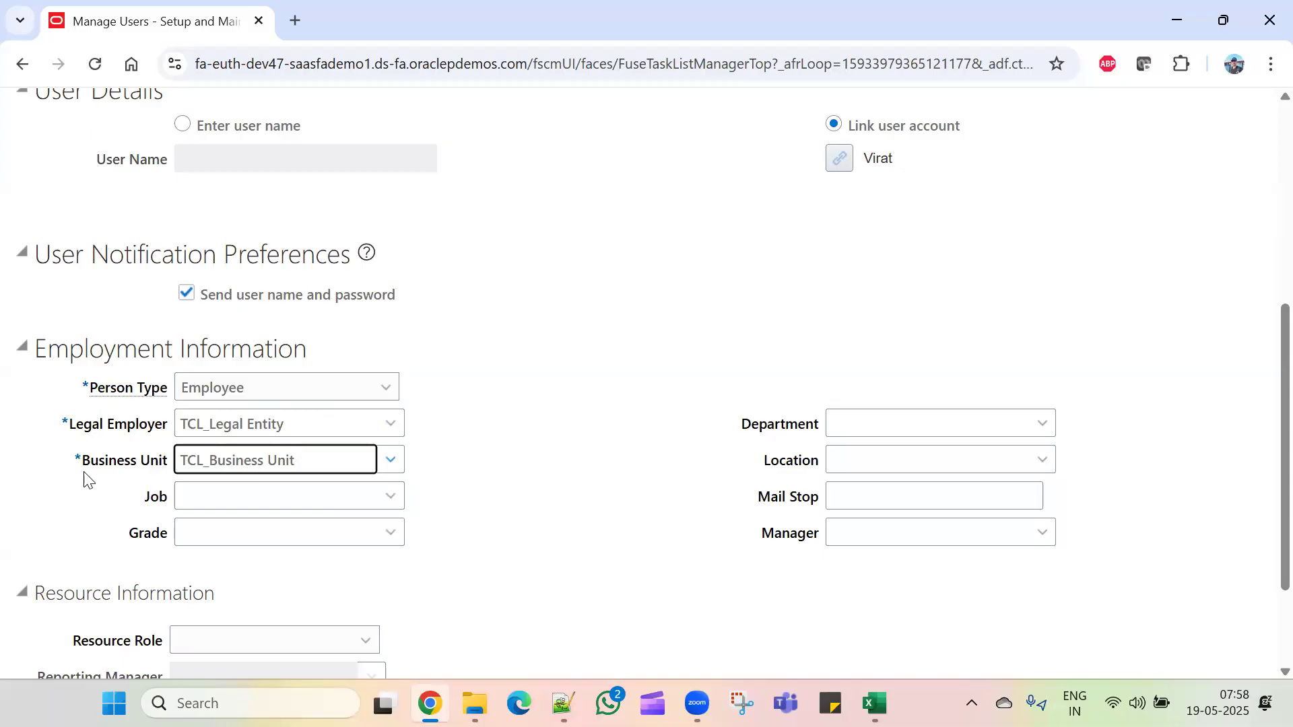
pyautogui.click(545, 412)
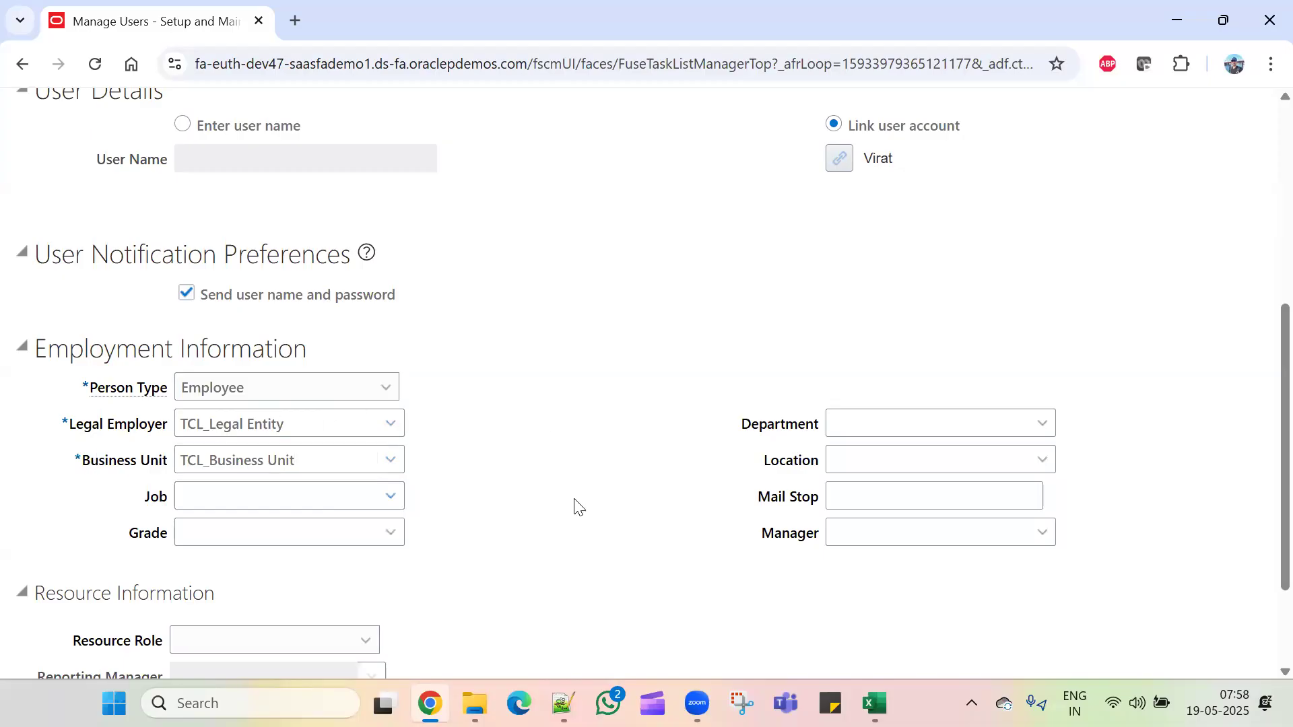
pyautogui.scroll(5, 575, 506)
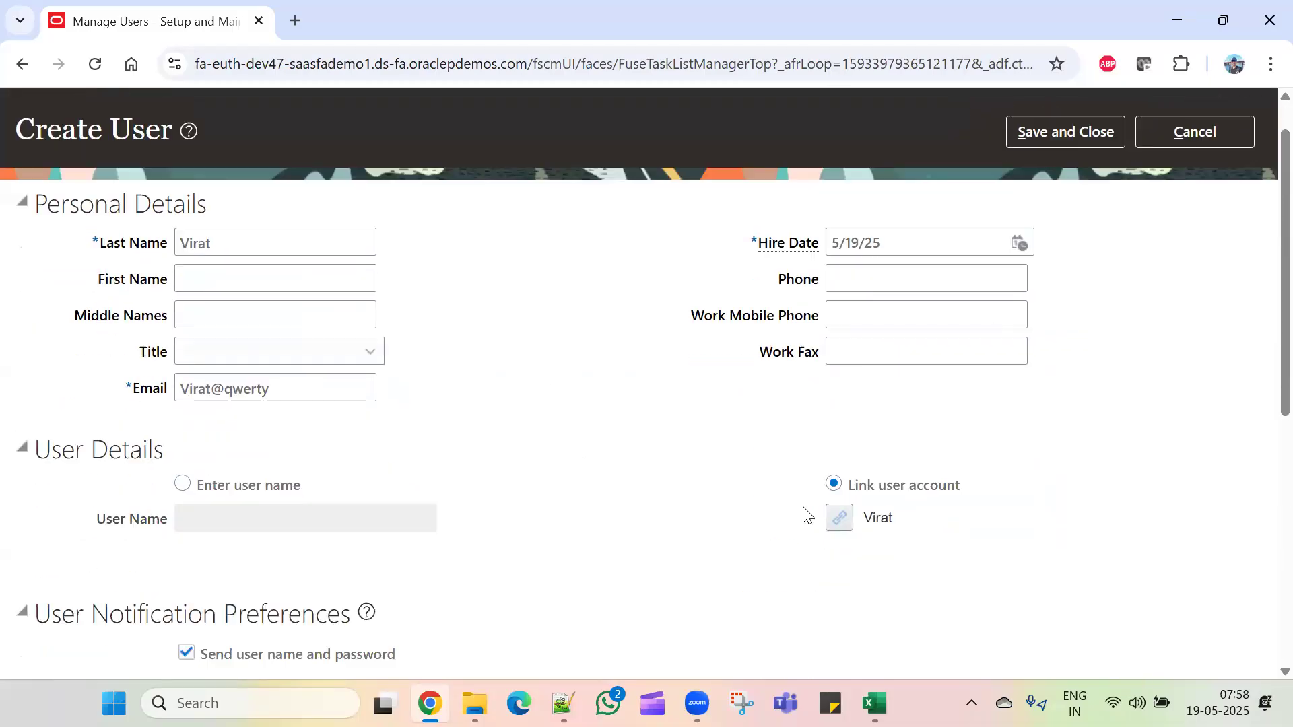
pyautogui.scroll(-6, 805, 513)
# Step: Set the job to Assistant and the grade to 1.1 Coef 240
pyautogui.click(402, 400)
pyautogui.click(395, 402)
pyautogui.click(208, 403)
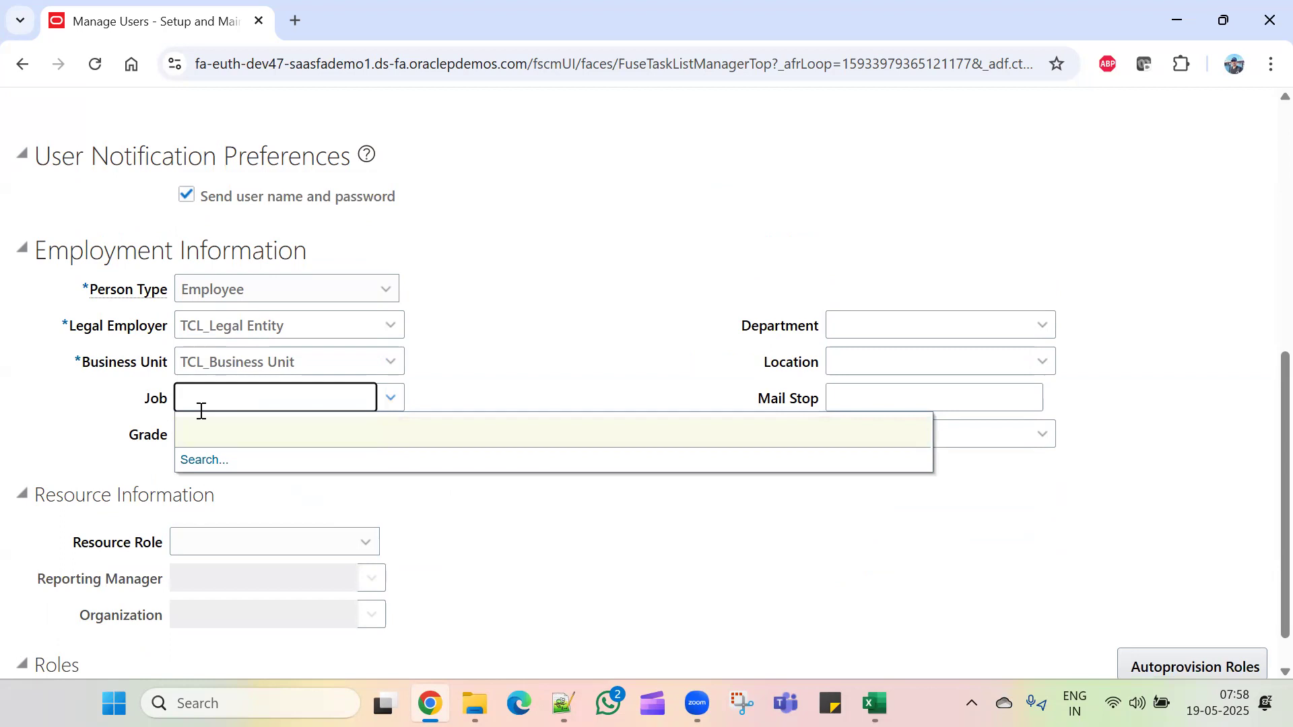
pyautogui.write('Ass')
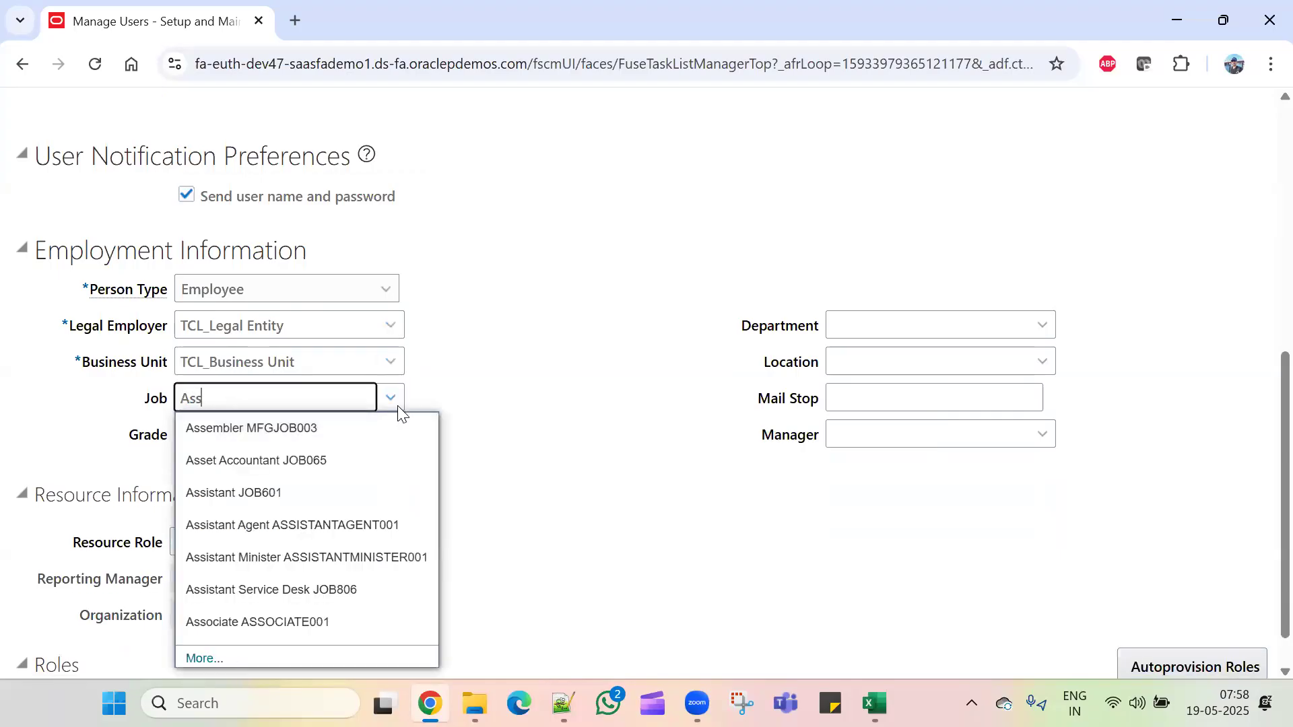
pyautogui.click(318, 496)
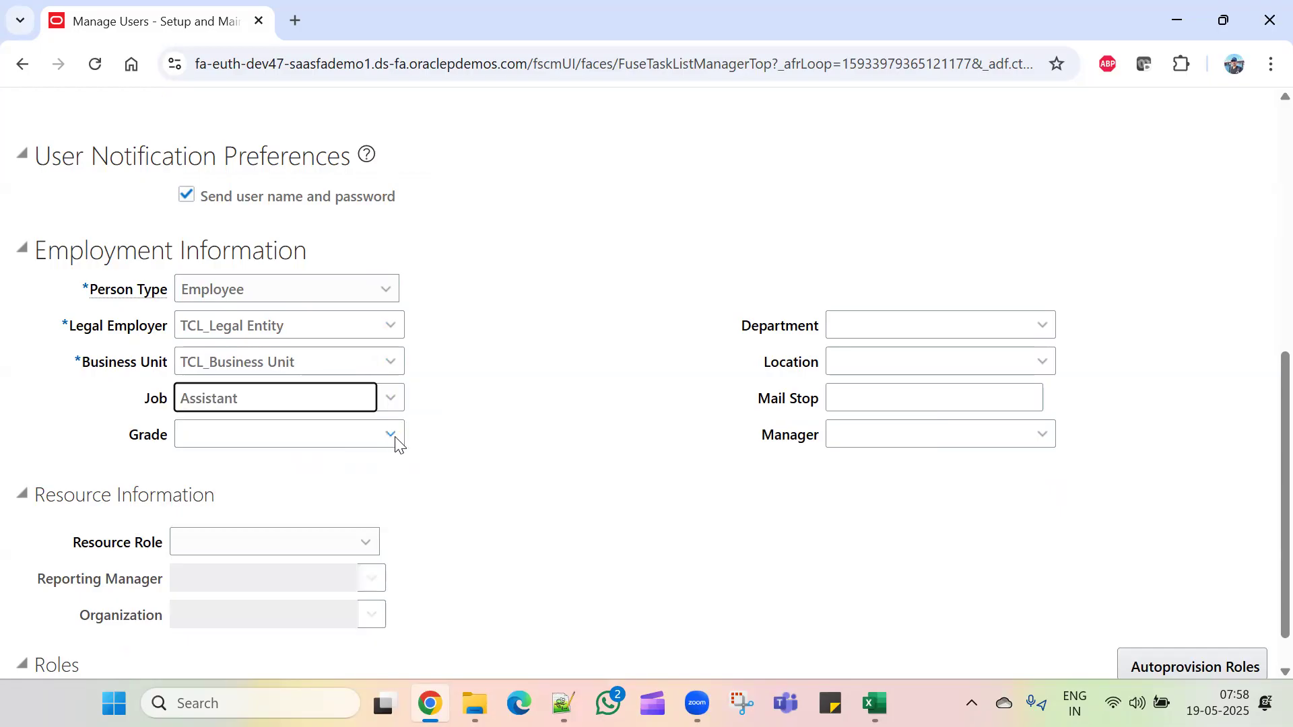
pyautogui.click(336, 439)
pyautogui.click(389, 435)
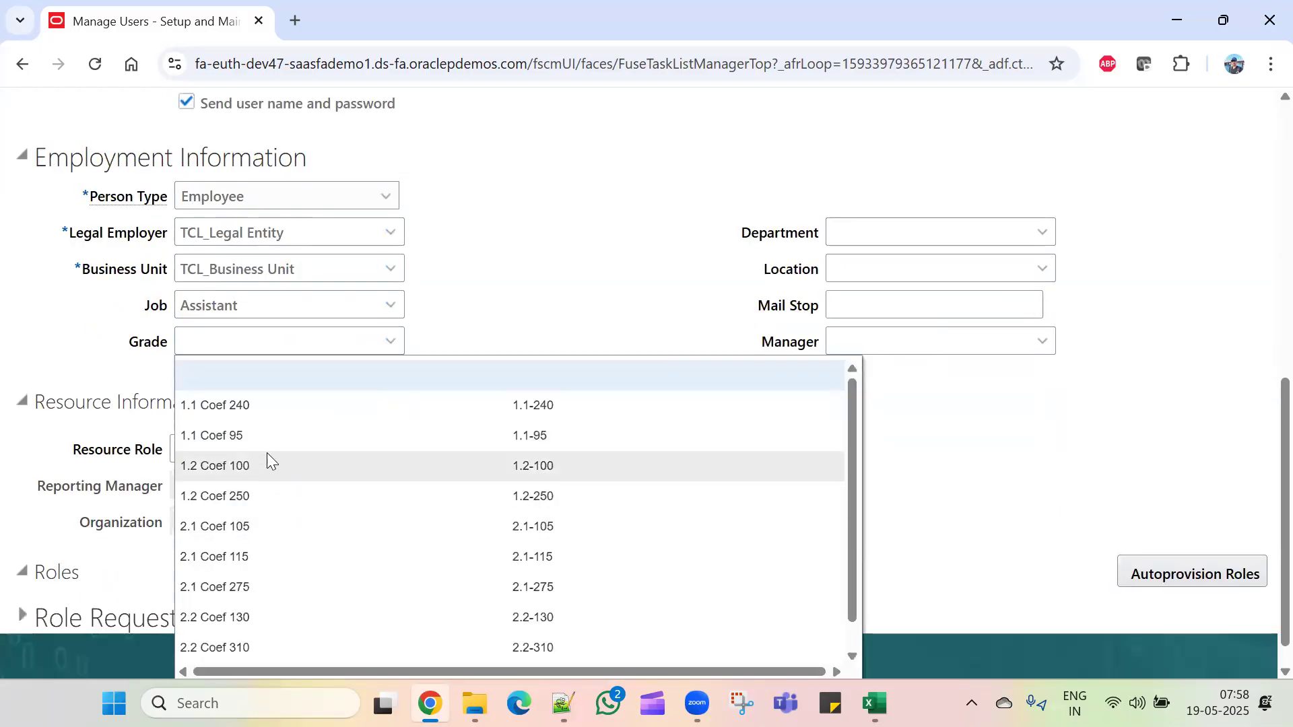
pyautogui.click(283, 410)
# Step: Set the department to Finance and save the new user with Save and Close
pyautogui.click(1042, 276)
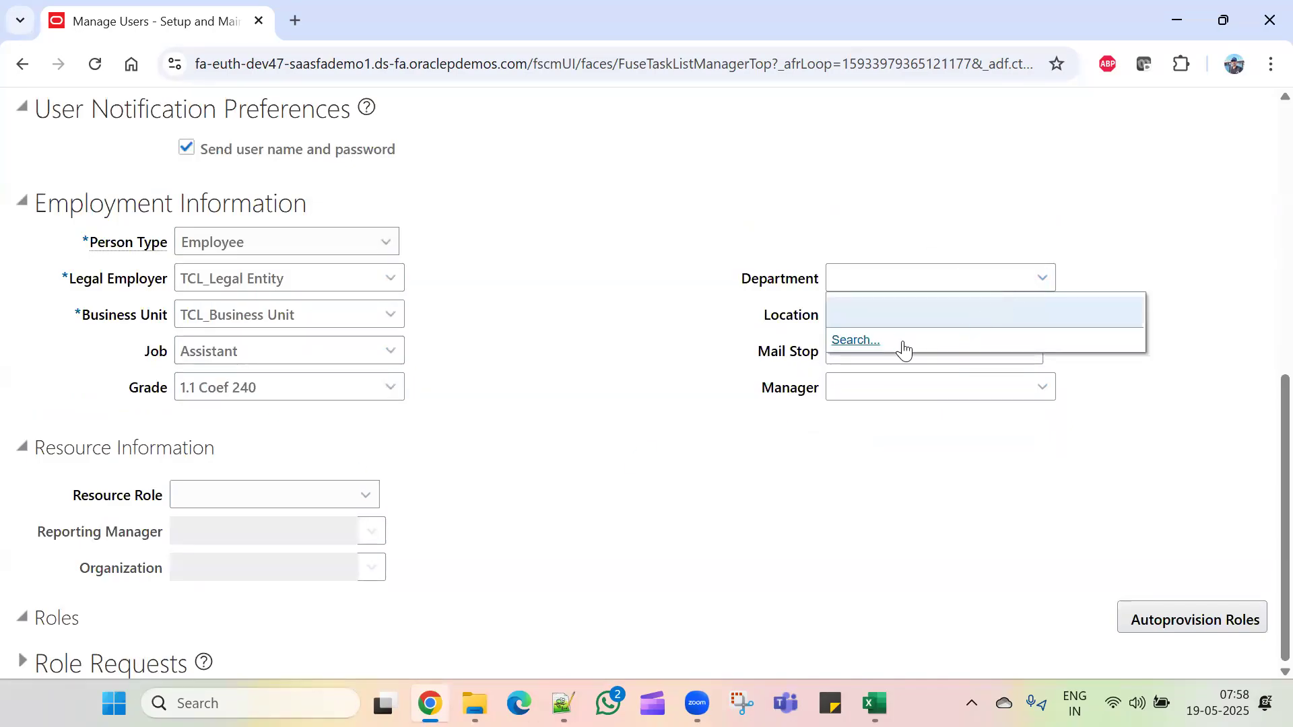
pyautogui.click(843, 283)
pyautogui.write('Fin')
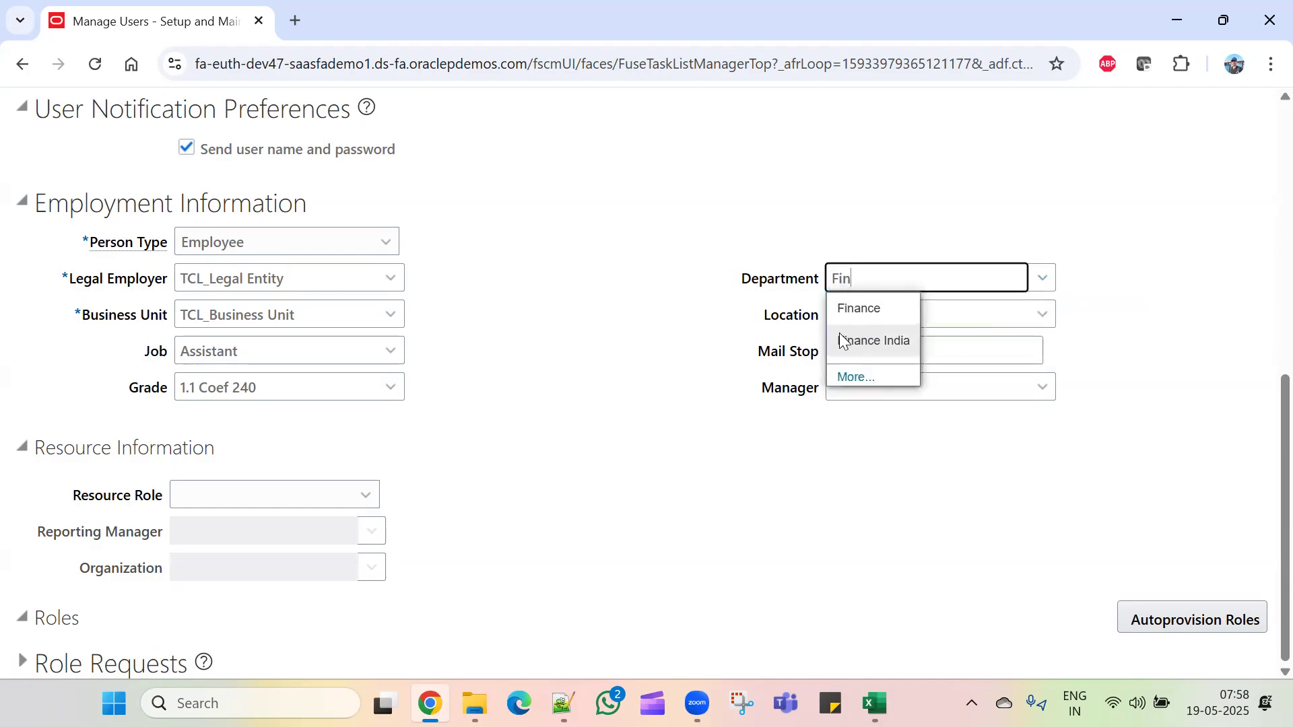
pyautogui.click(868, 308)
pyautogui.click(922, 314)
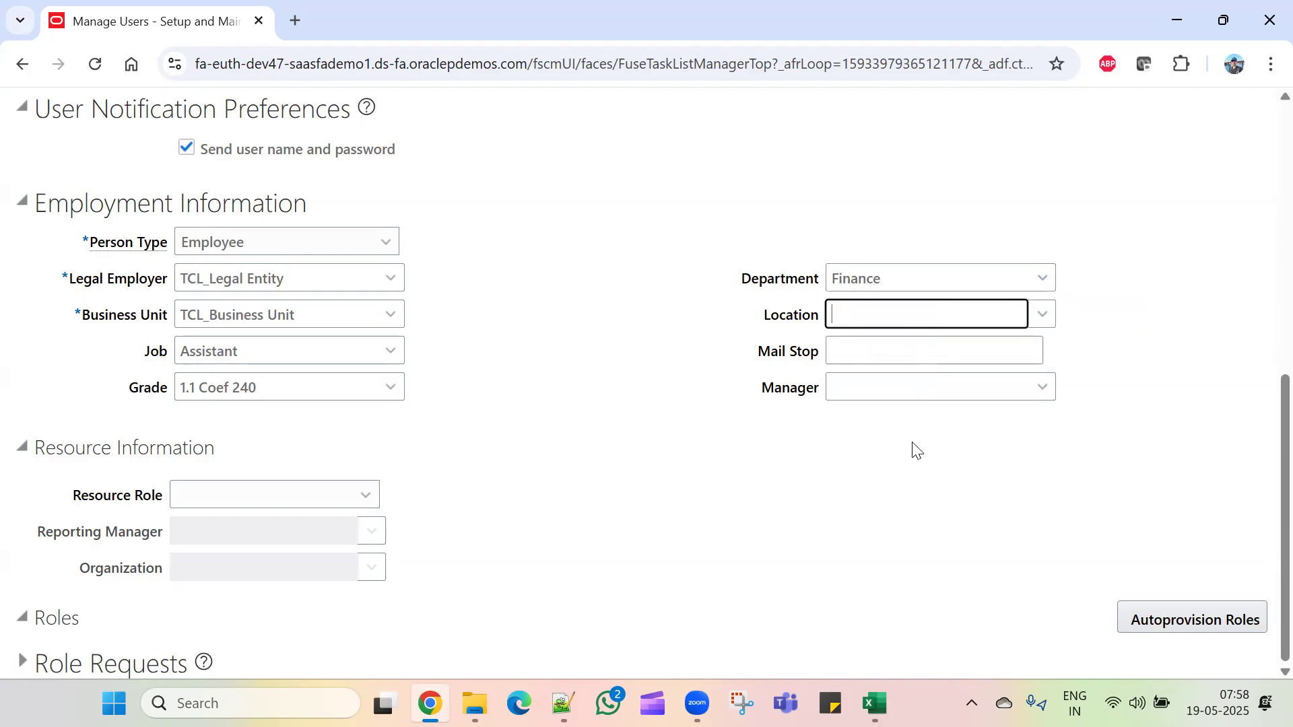
pyautogui.scroll(8, 701, 515)
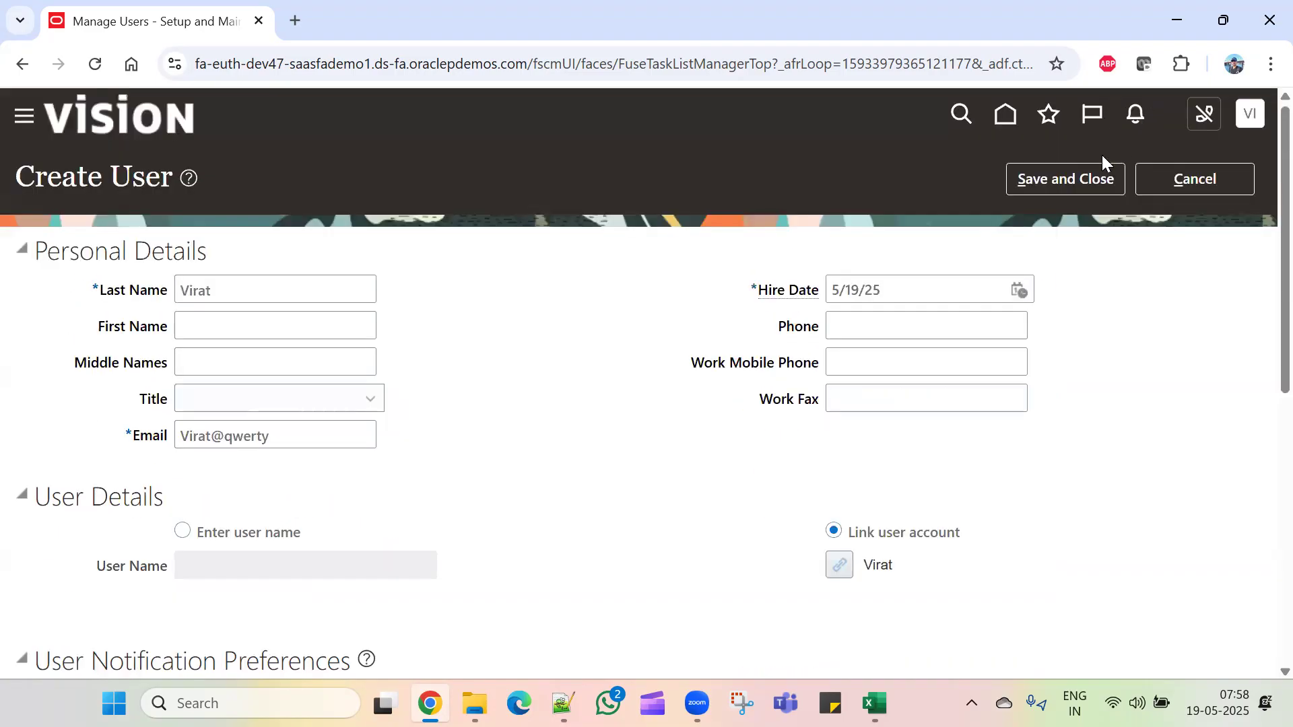
pyautogui.click(1076, 176)
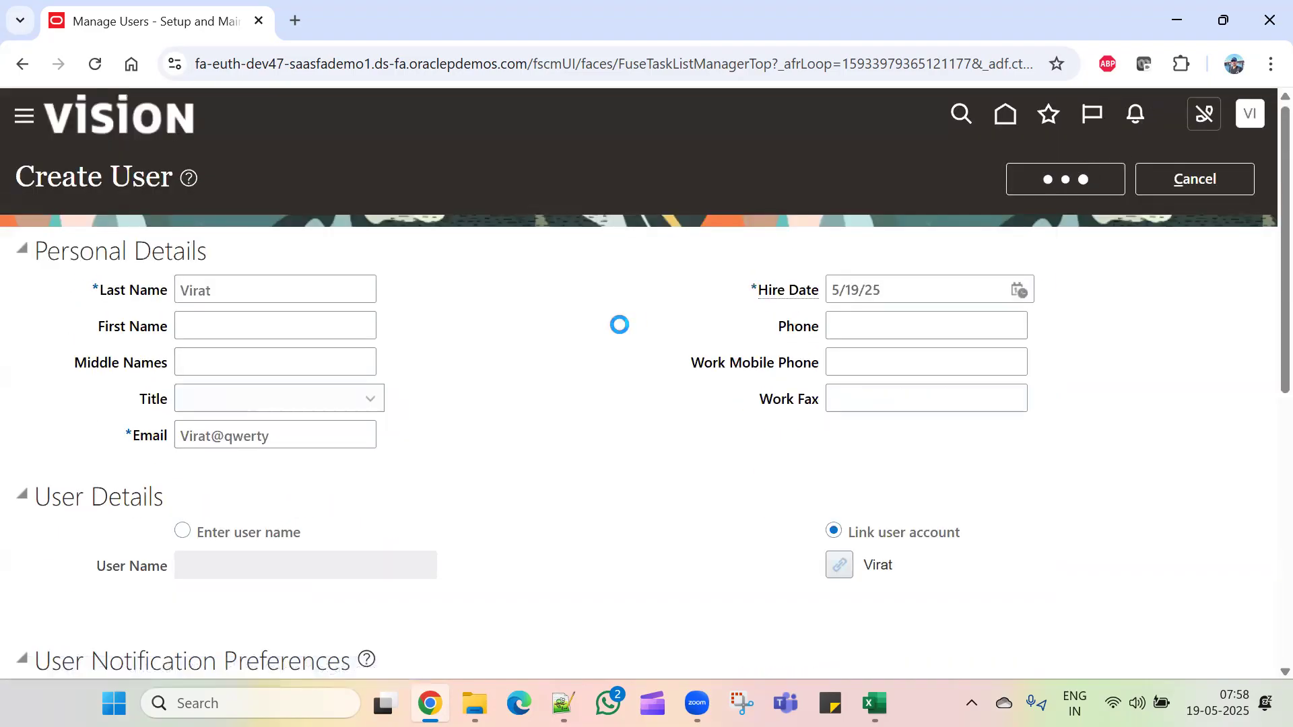
# Step: Close the person search and open the Security Console from the Navigator's Tools group
pyautogui.scroll(-4, 624, 349)
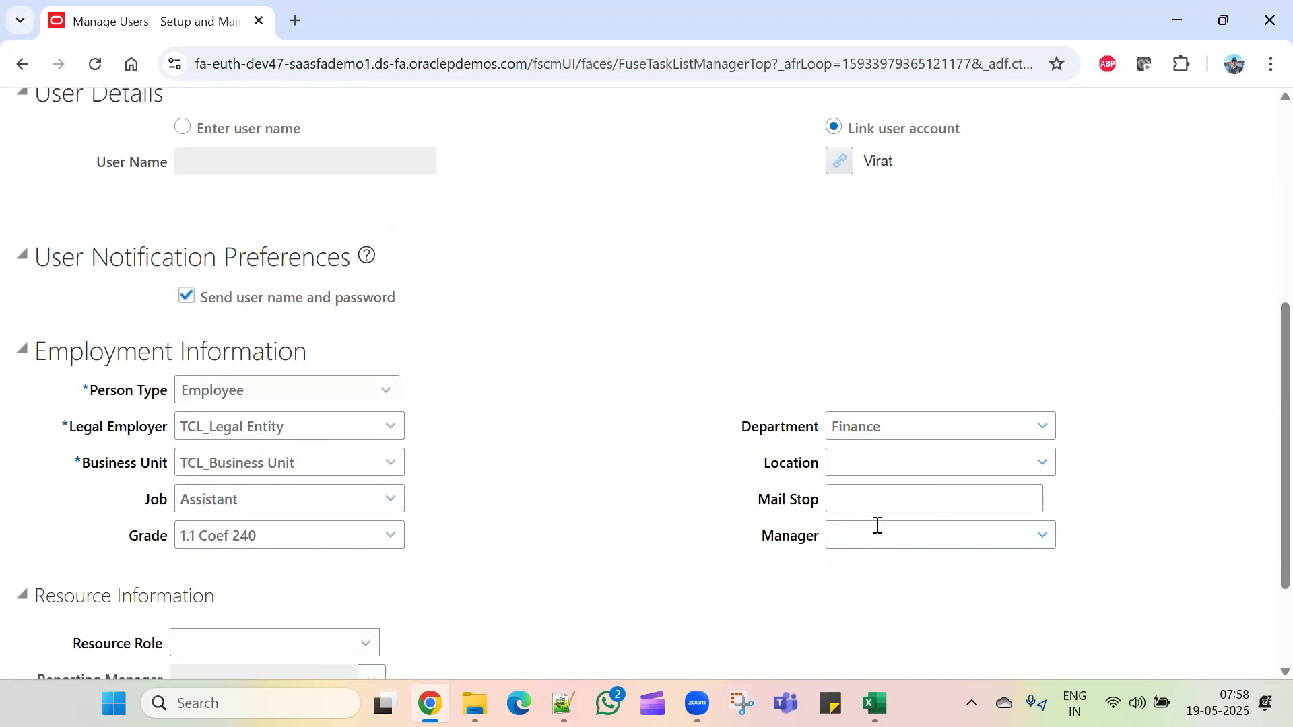
pyautogui.scroll(-2, 852, 508)
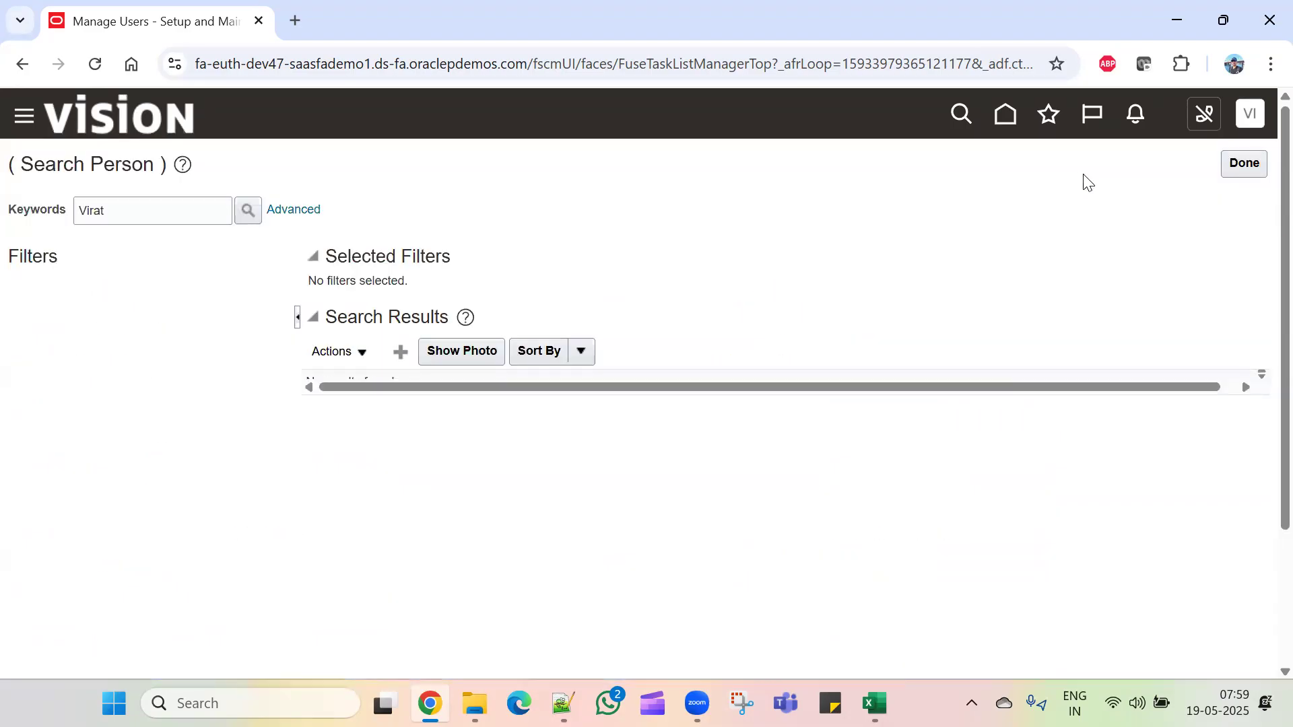
pyautogui.click(1243, 163)
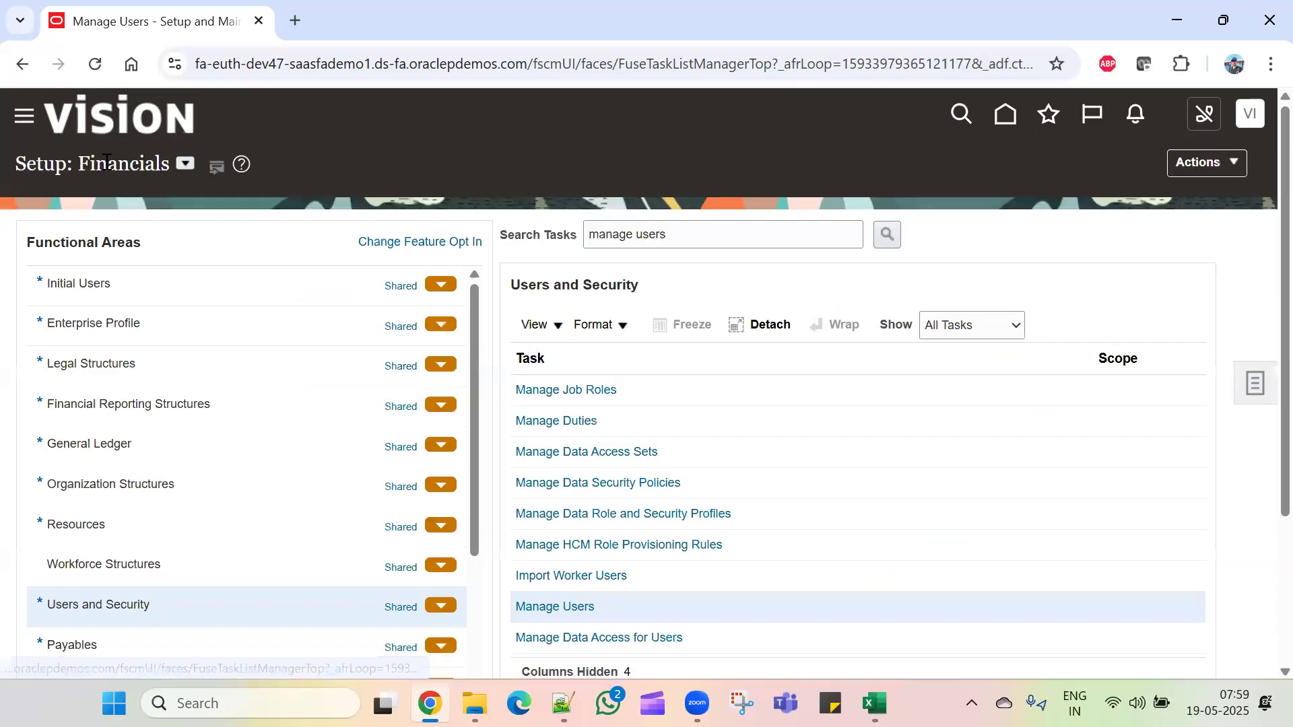
pyautogui.click(27, 118)
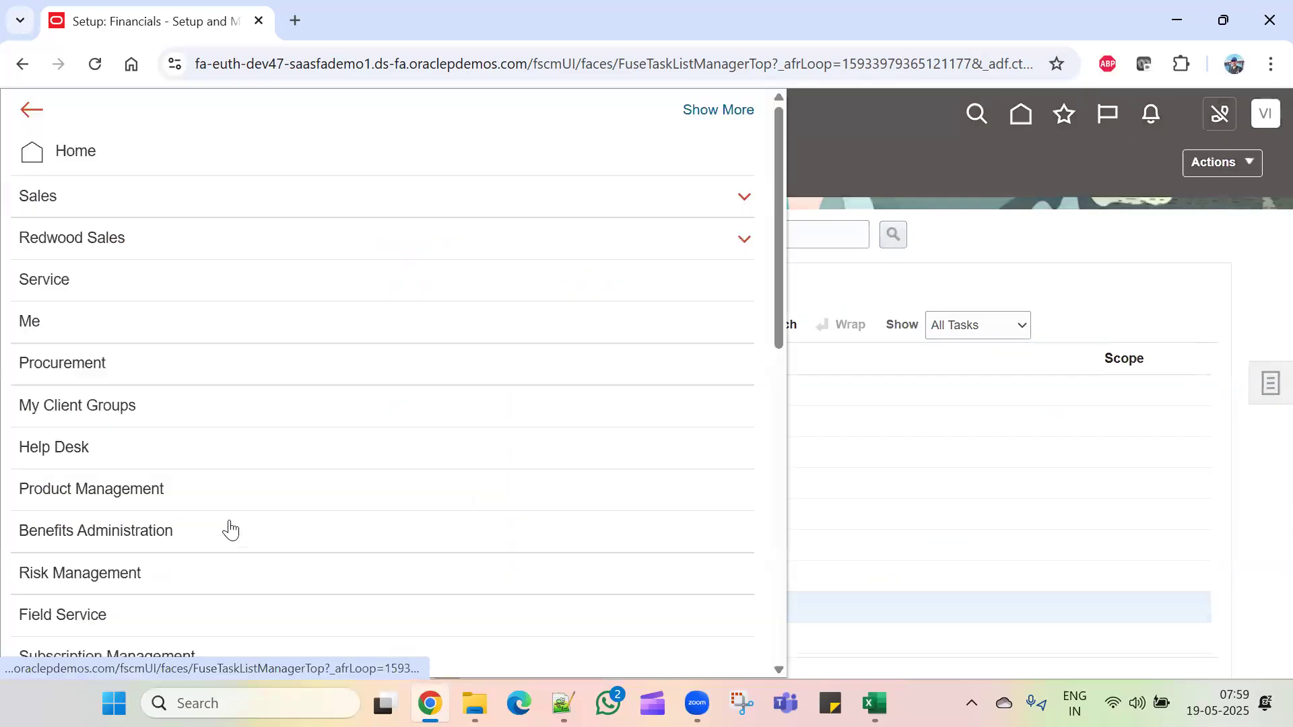
pyautogui.scroll(-10, 229, 528)
pyautogui.click(201, 542)
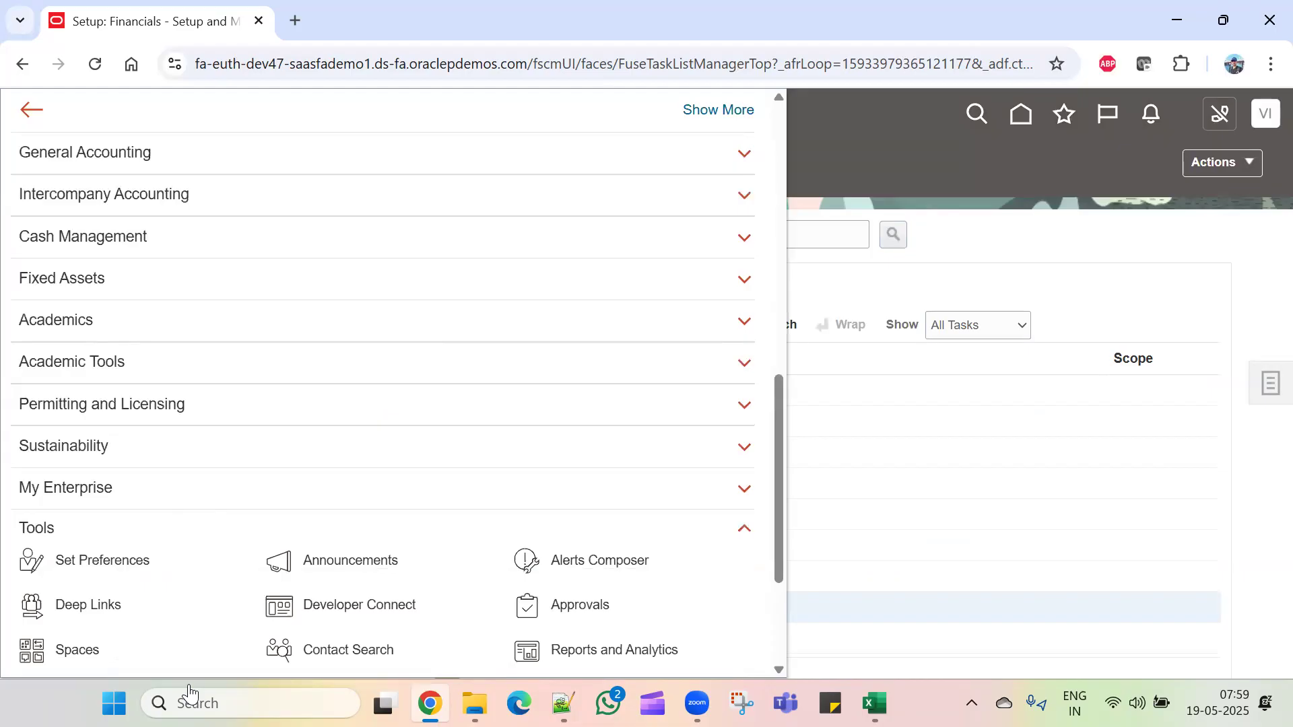
pyautogui.scroll(-3, 286, 579)
pyautogui.click(358, 514)
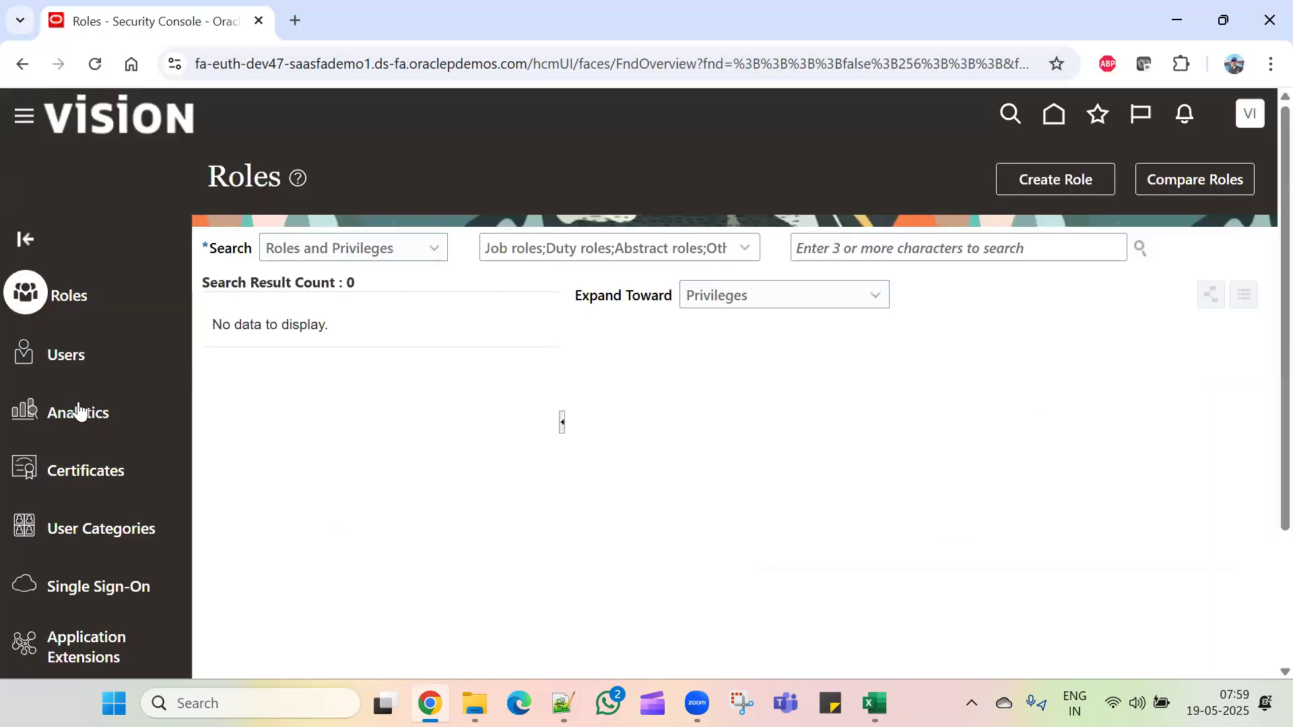
# Step: Search the Security Console users for the new user's name and open the account
pyautogui.click(85, 355)
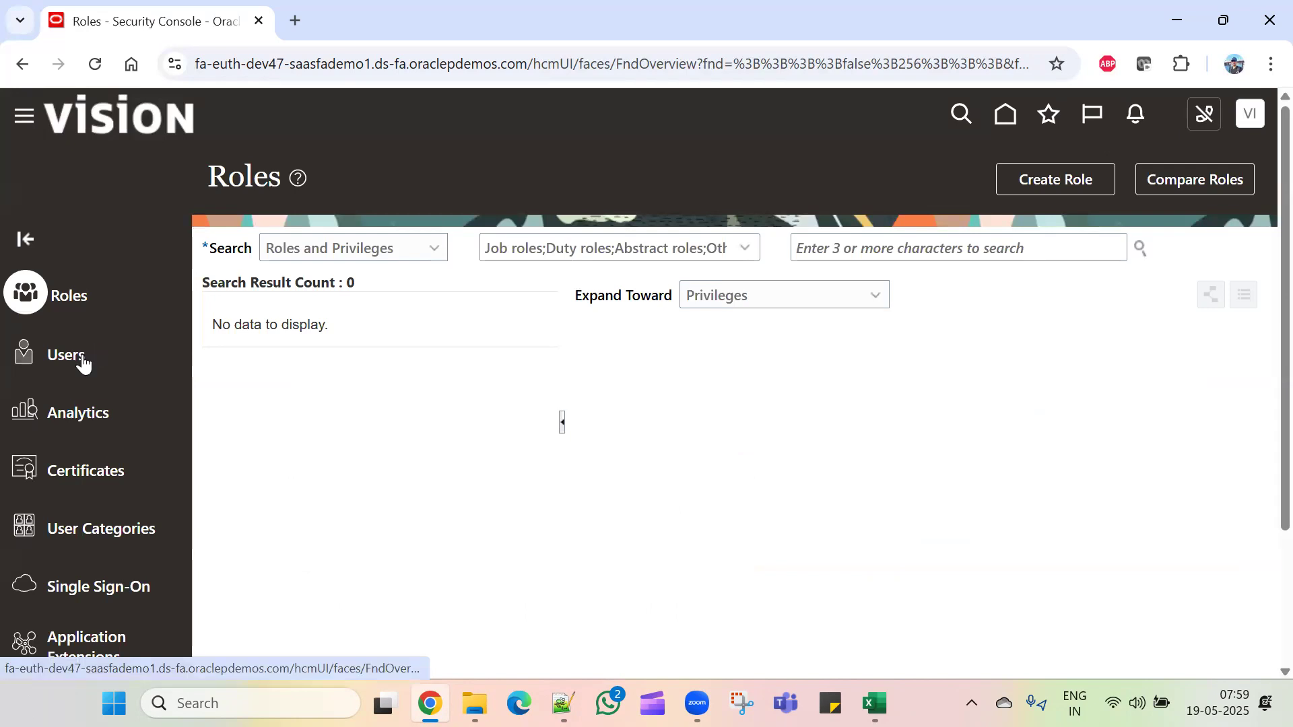
pyautogui.click(917, 257)
pyautogui.write('Virat')
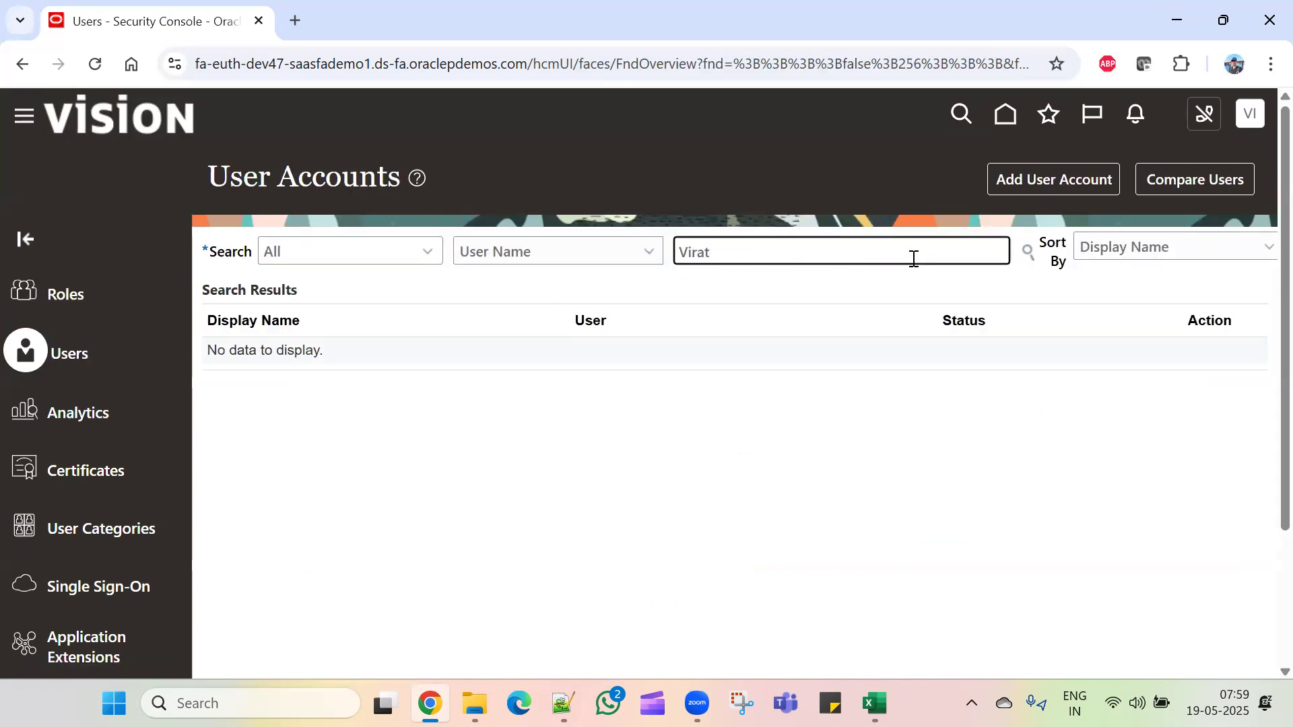
pyautogui.press('Return')
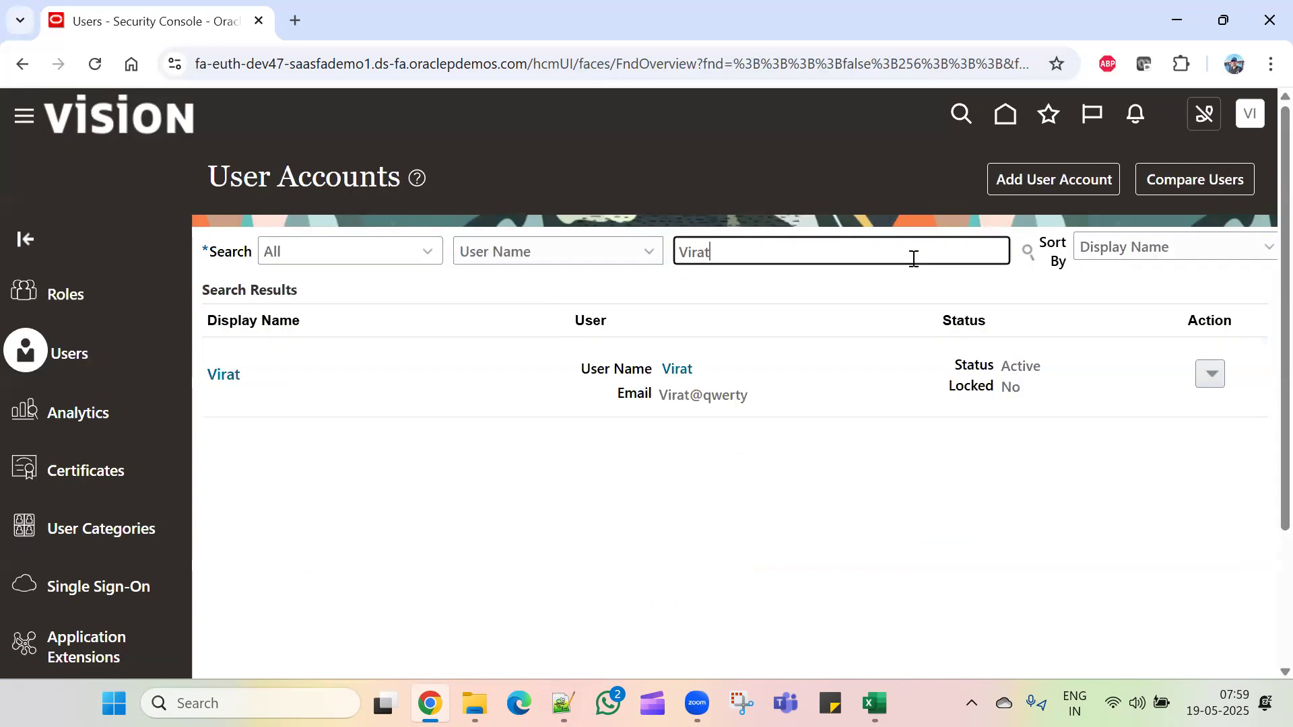
pyautogui.click(680, 370)
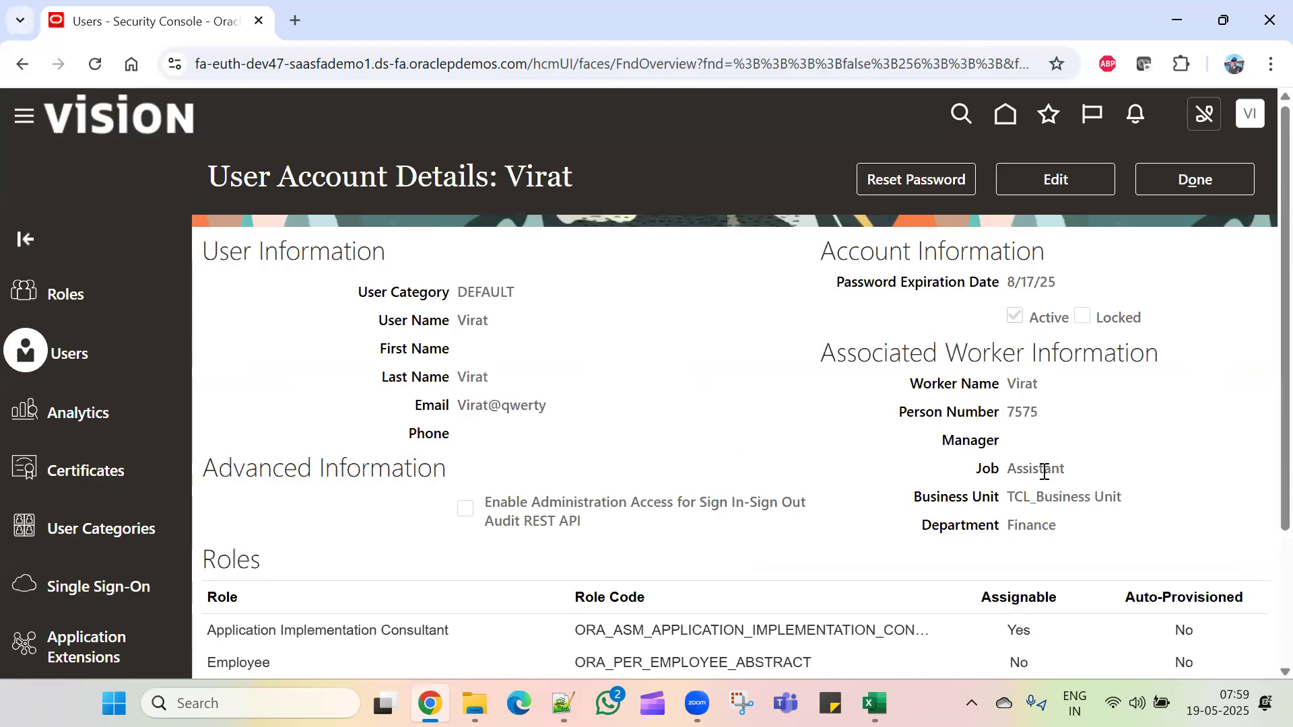
# Step: Review the user account details, including person number and role, then close with Done
pyautogui.moveTo(1054, 417); pyautogui.dragTo(884, 412)
pyautogui.click(810, 423)
pyautogui.scroll(-3, 1010, 471)
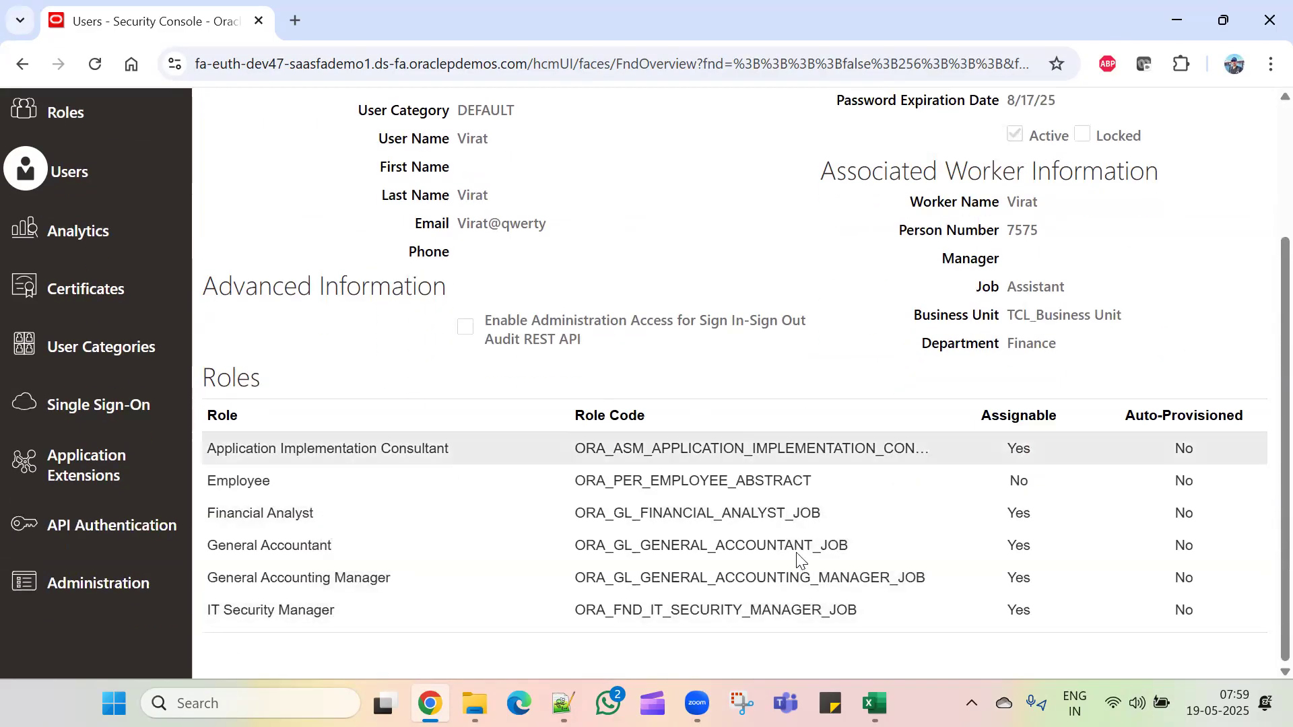
pyautogui.scroll(3, 822, 599)
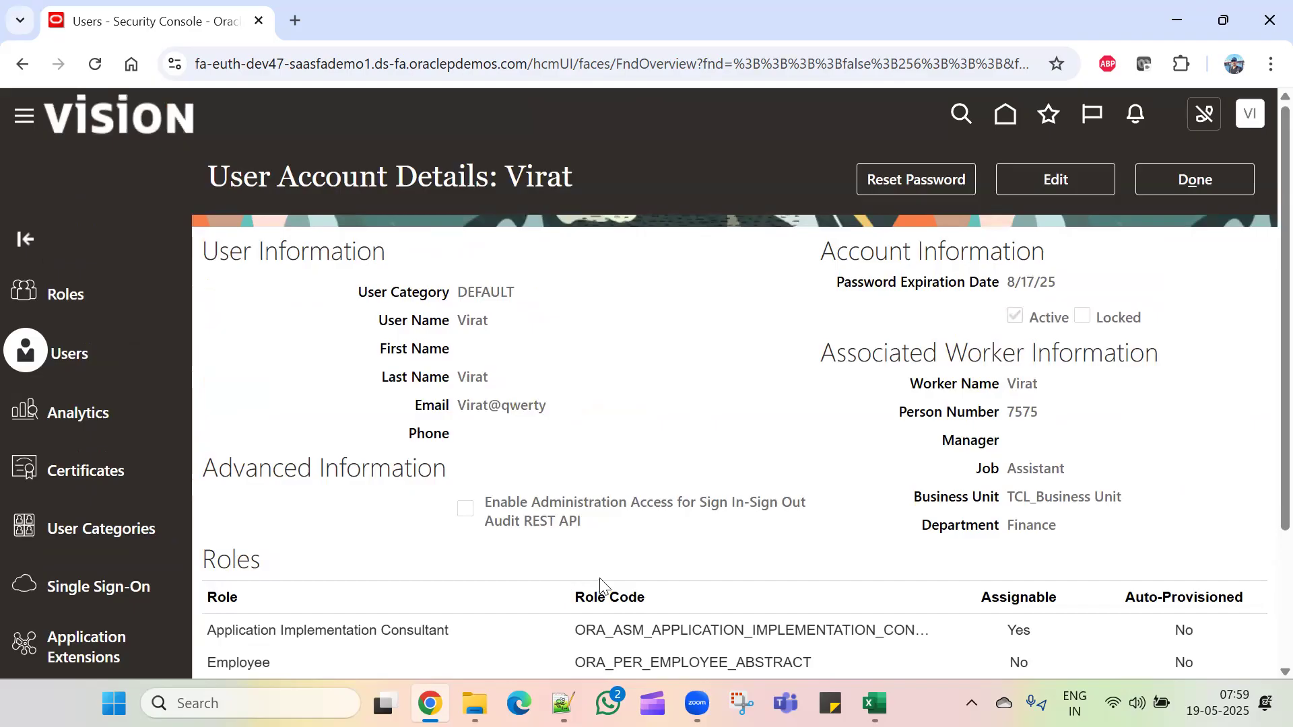
pyautogui.scroll(-3, 588, 591)
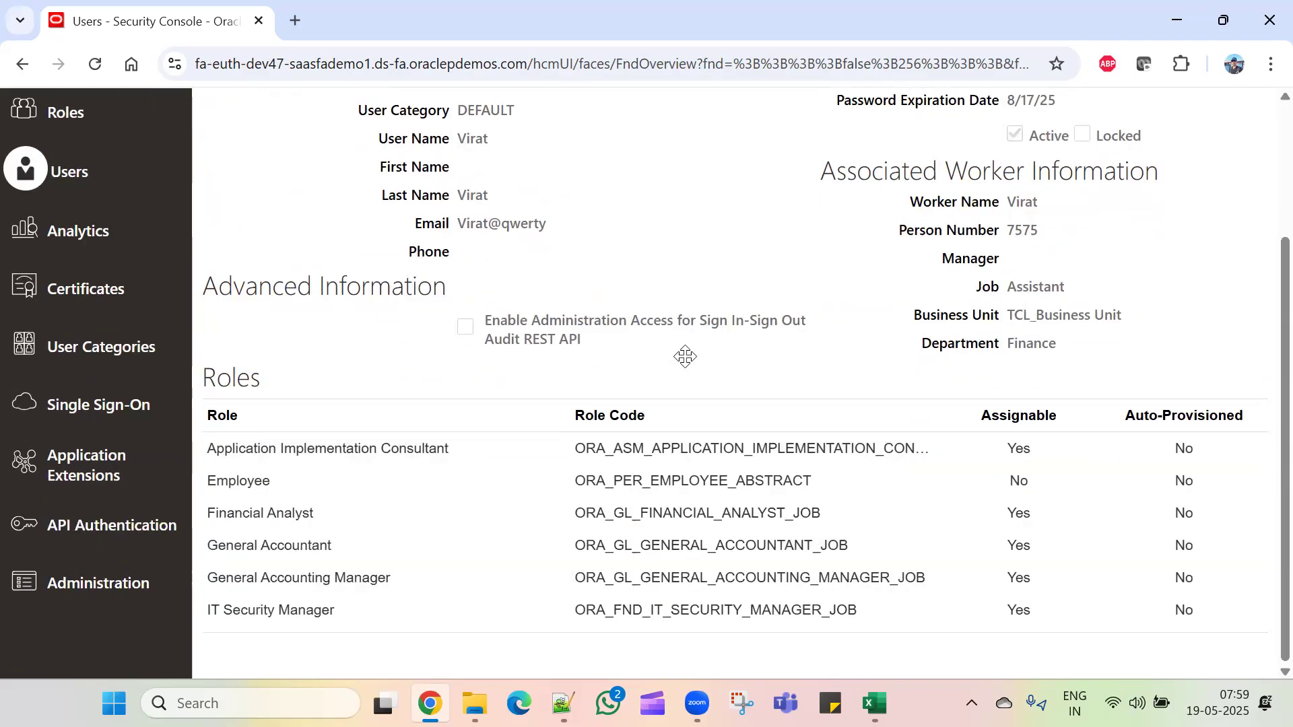
pyautogui.scroll(3, 685, 356)
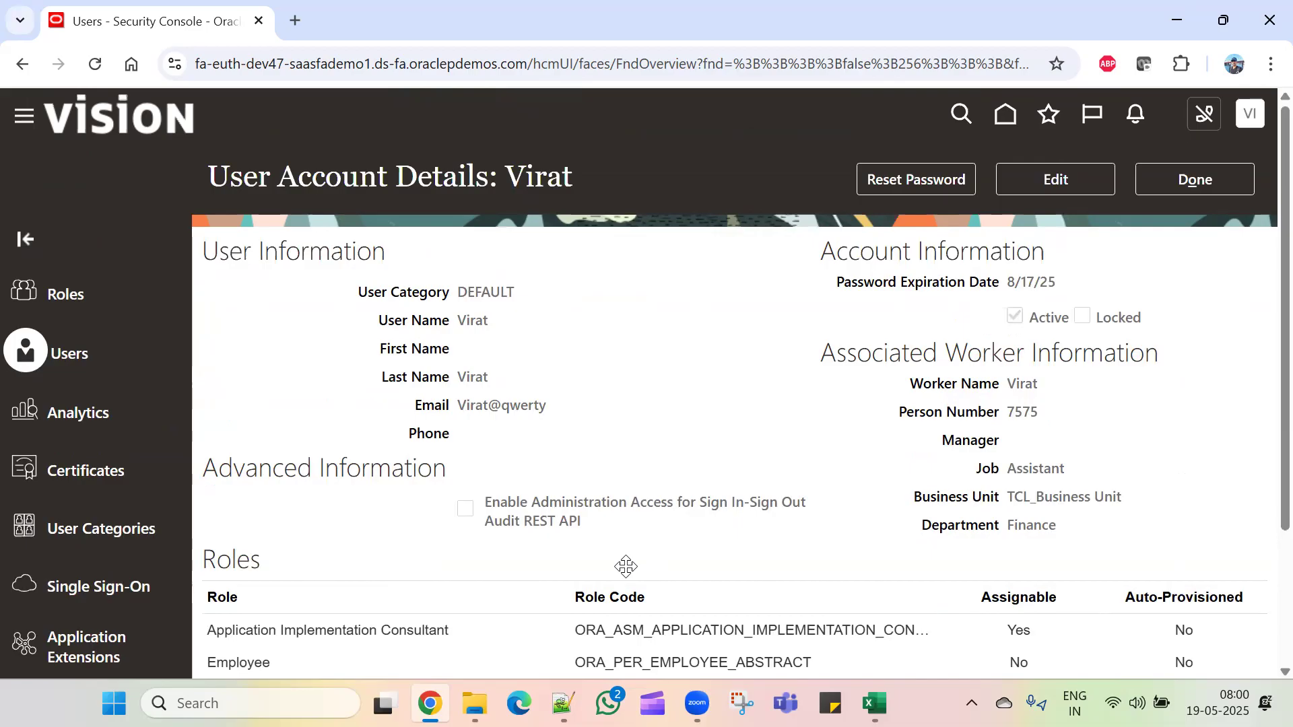
pyautogui.click(1196, 180)
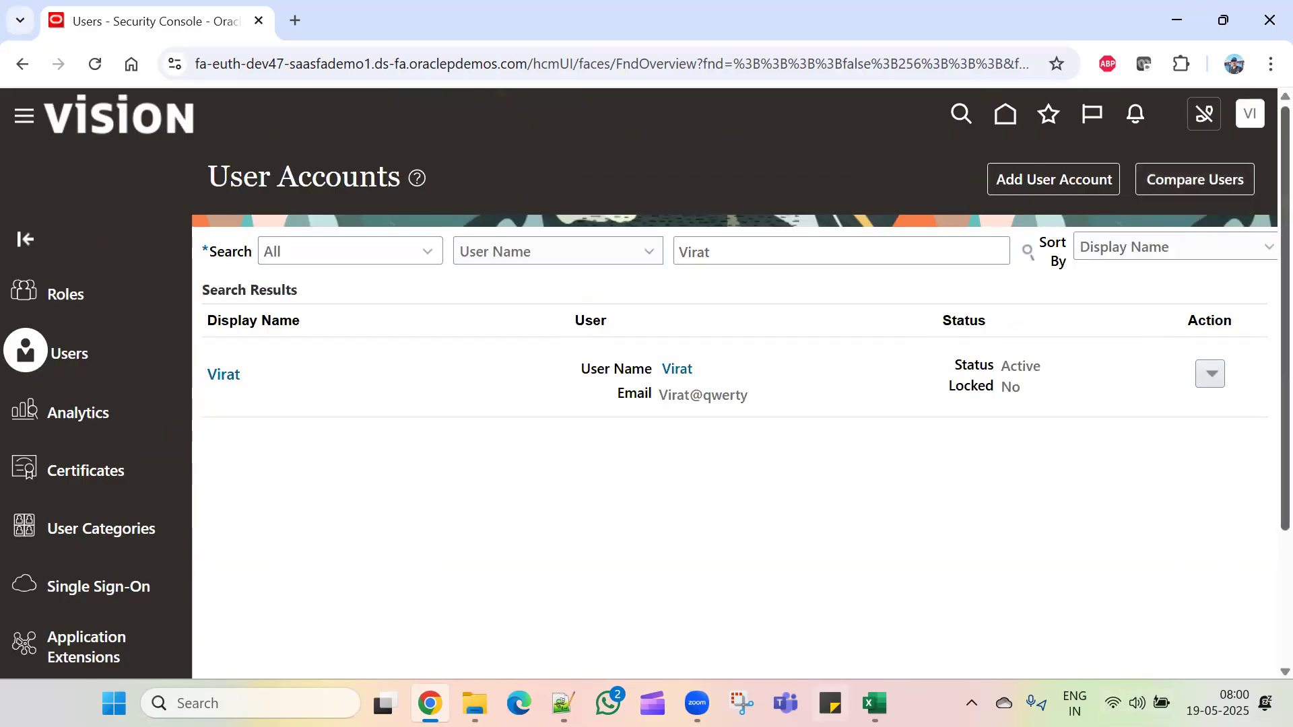
# Step: Return to the Excel setup workbook and select cell C44 below Manage Users
pyautogui.click(874, 702)
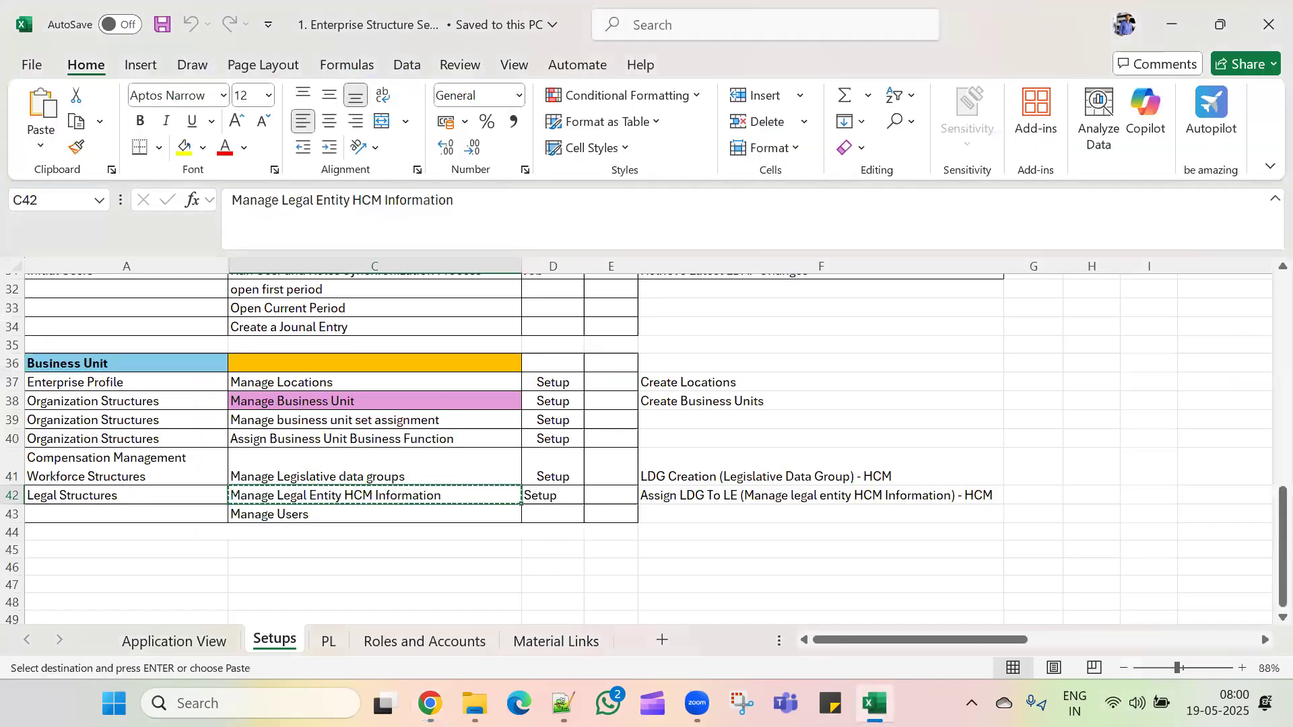
pyautogui.click(320, 533)
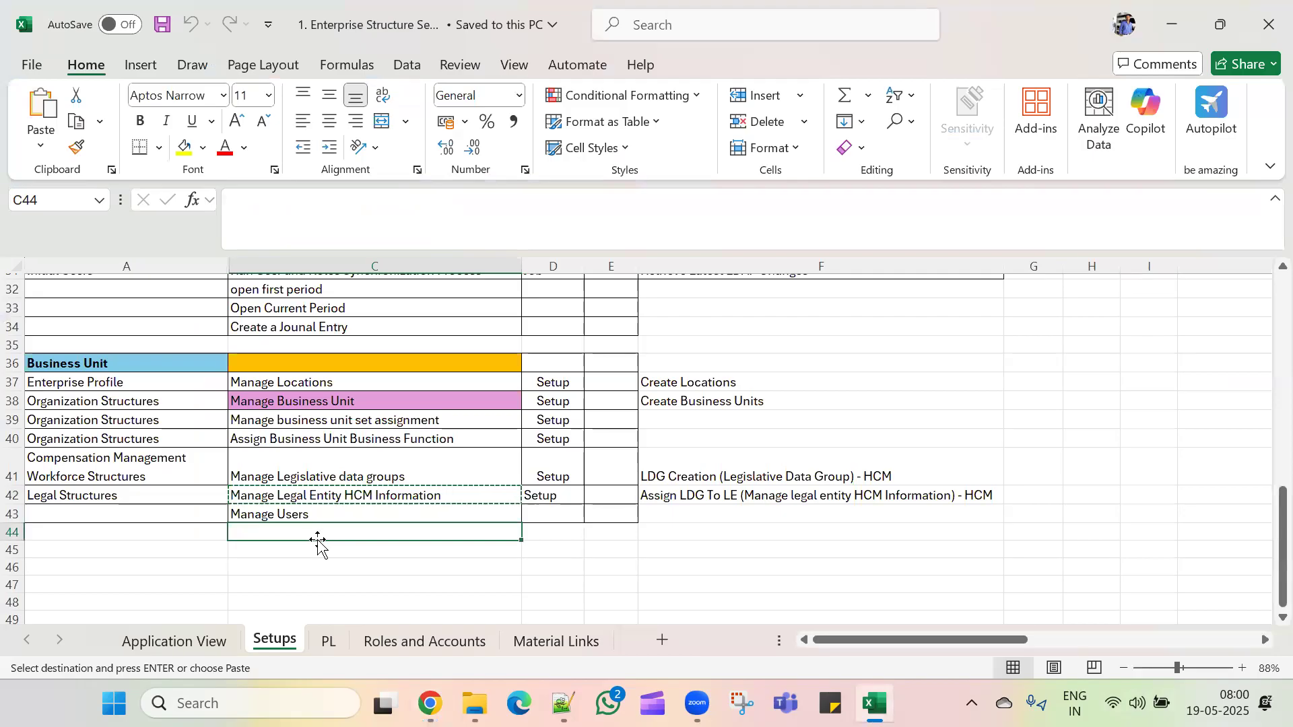
pyautogui.scroll(10, 317, 564)
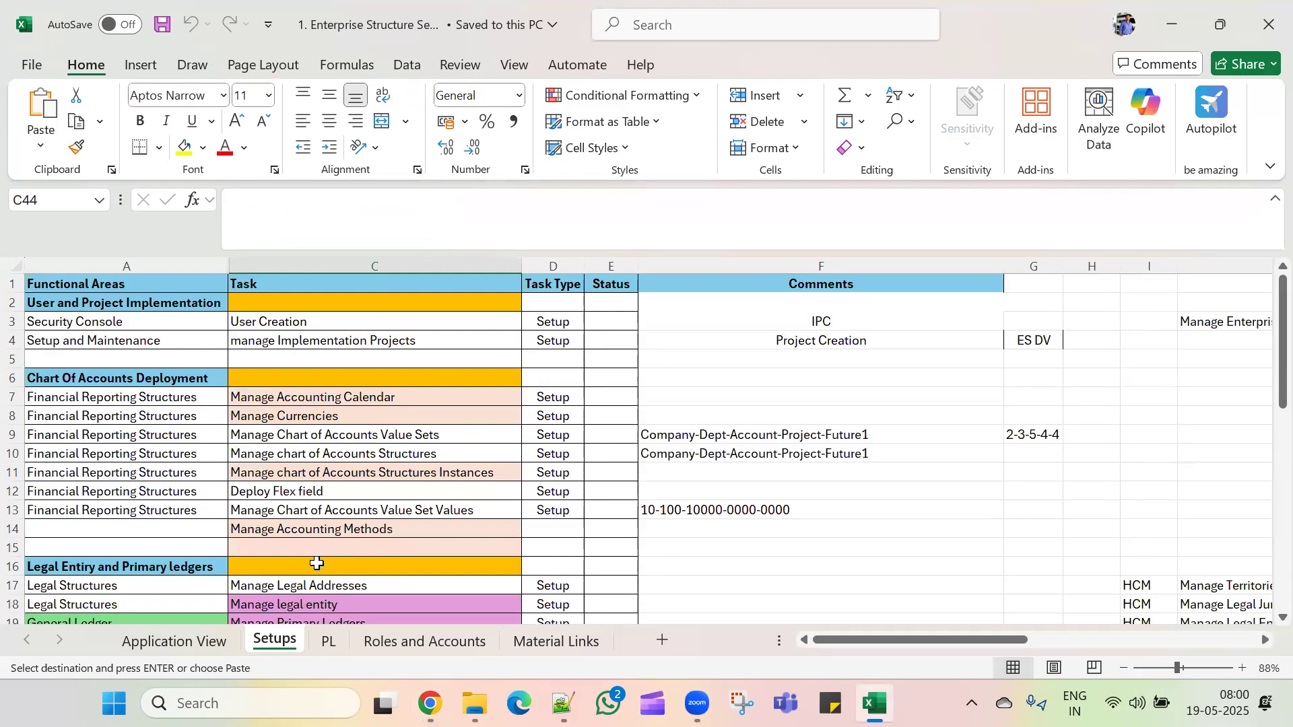